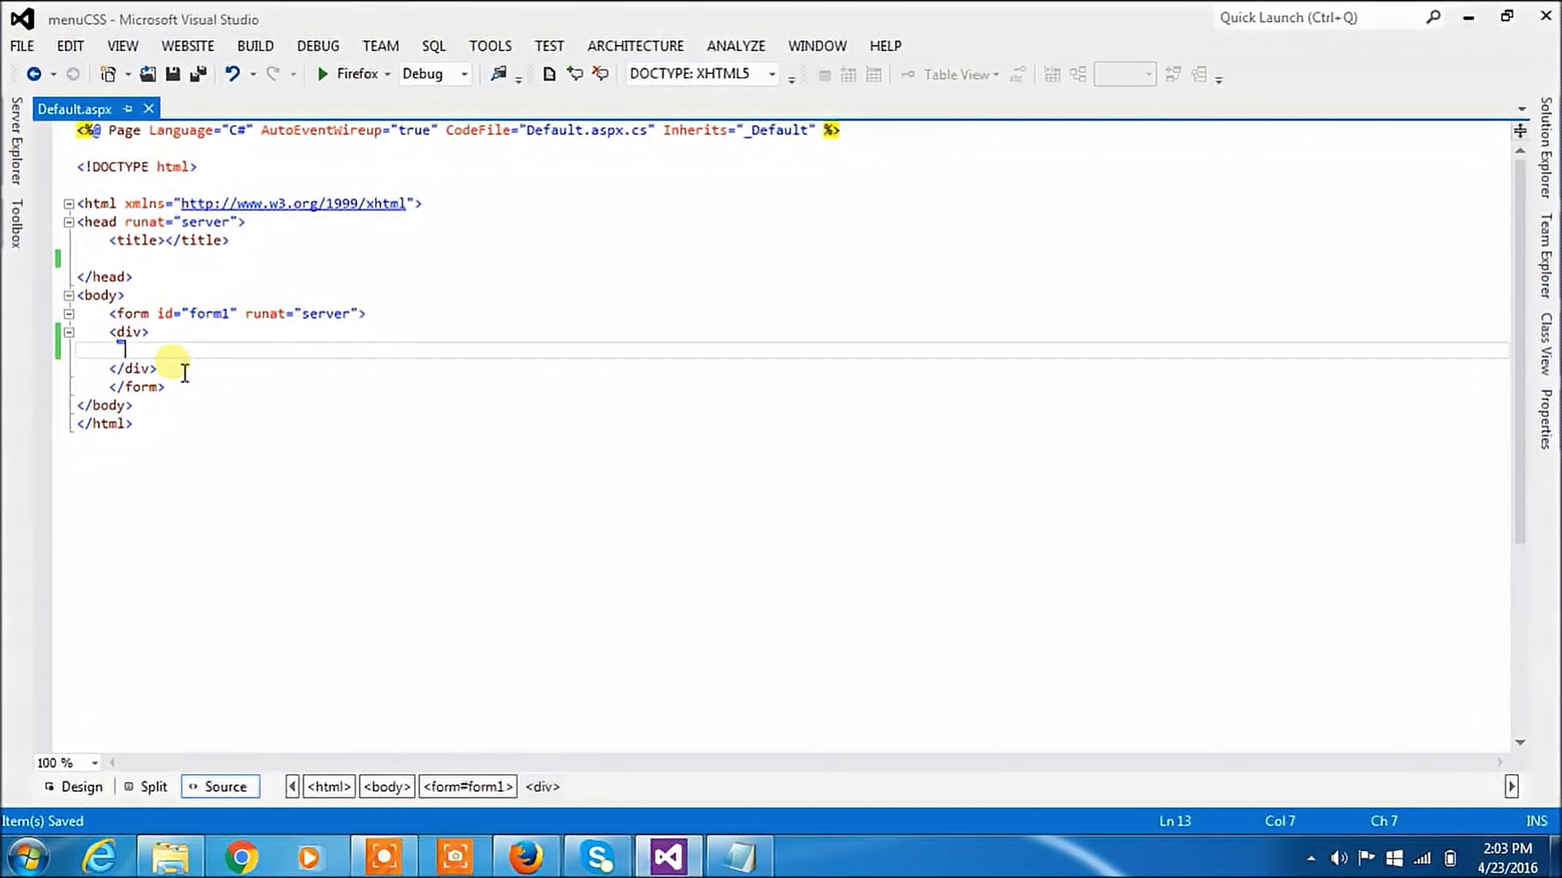
text(<u)
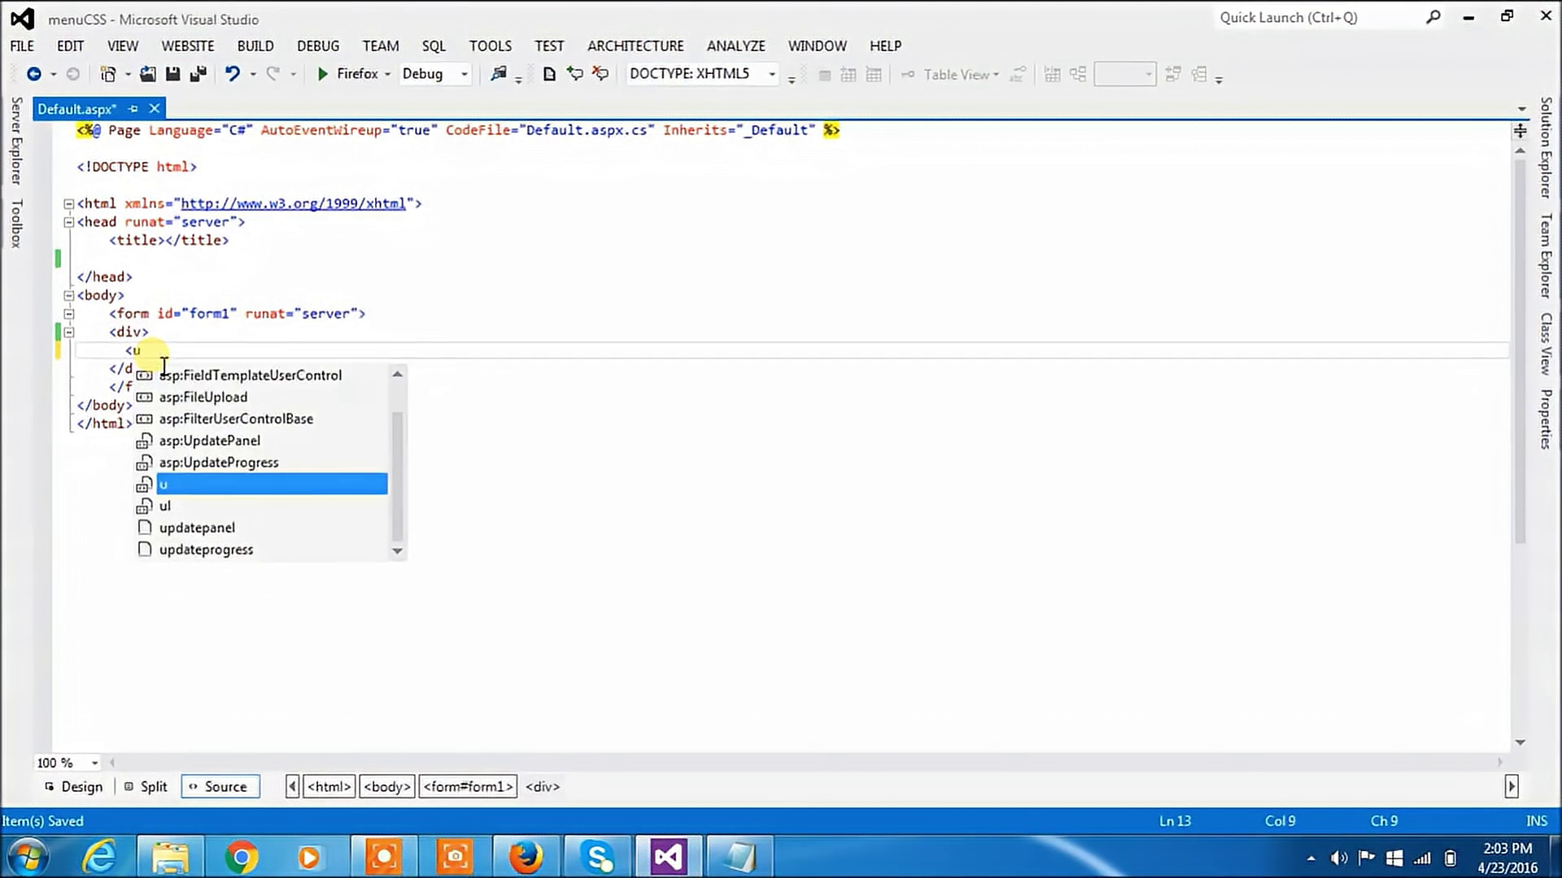
text(l></ul>)
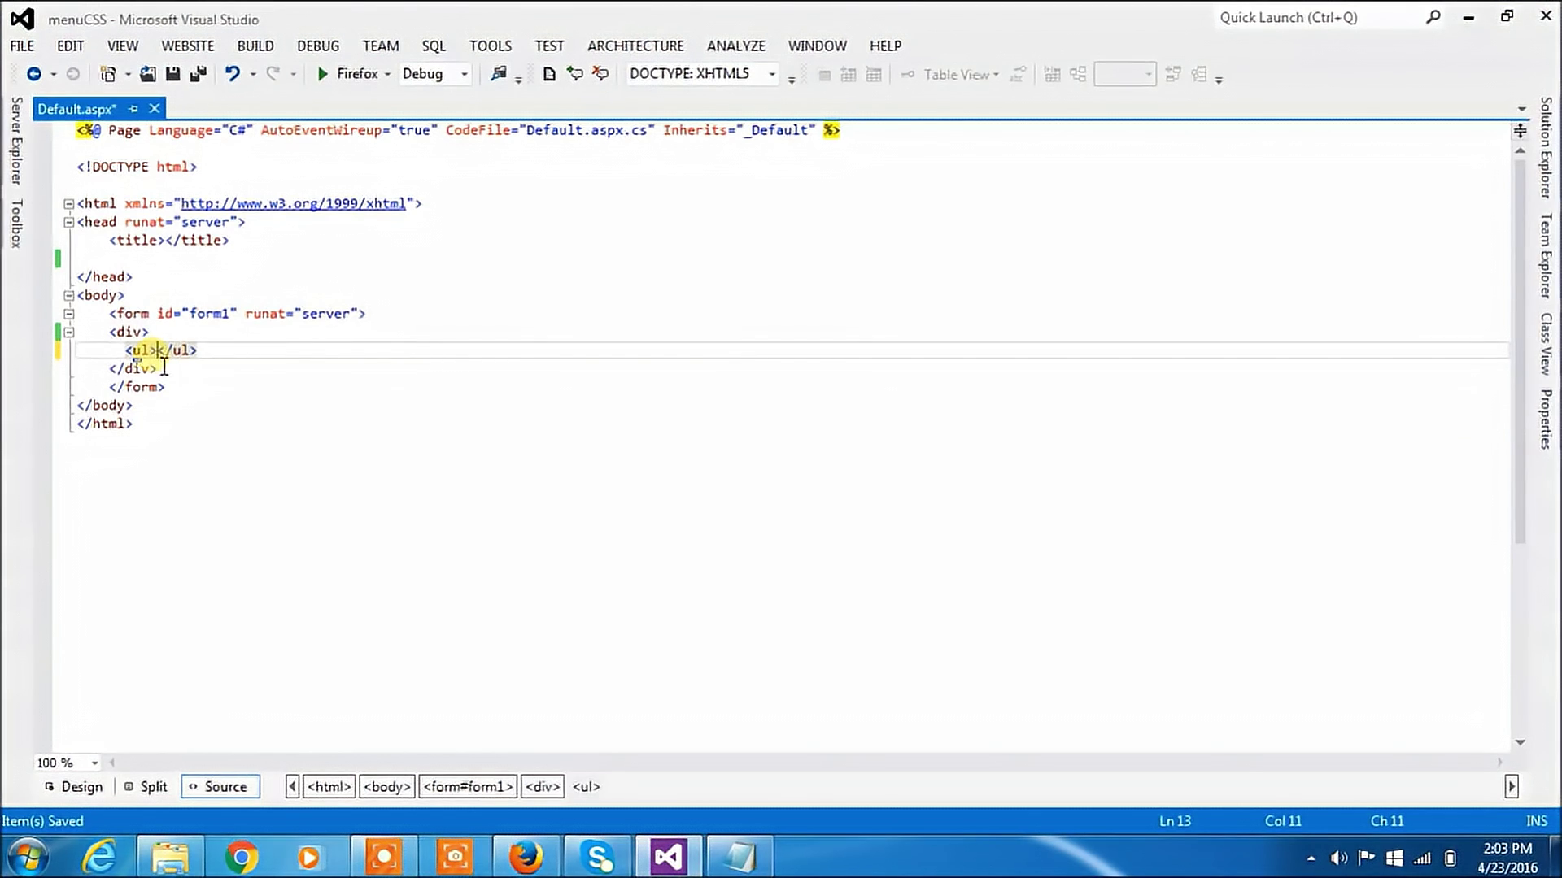
Step: Write a <ul> holding <li><a href="#">Home</a></li> inside the div, then select that item line
key(Return)
text(<li)
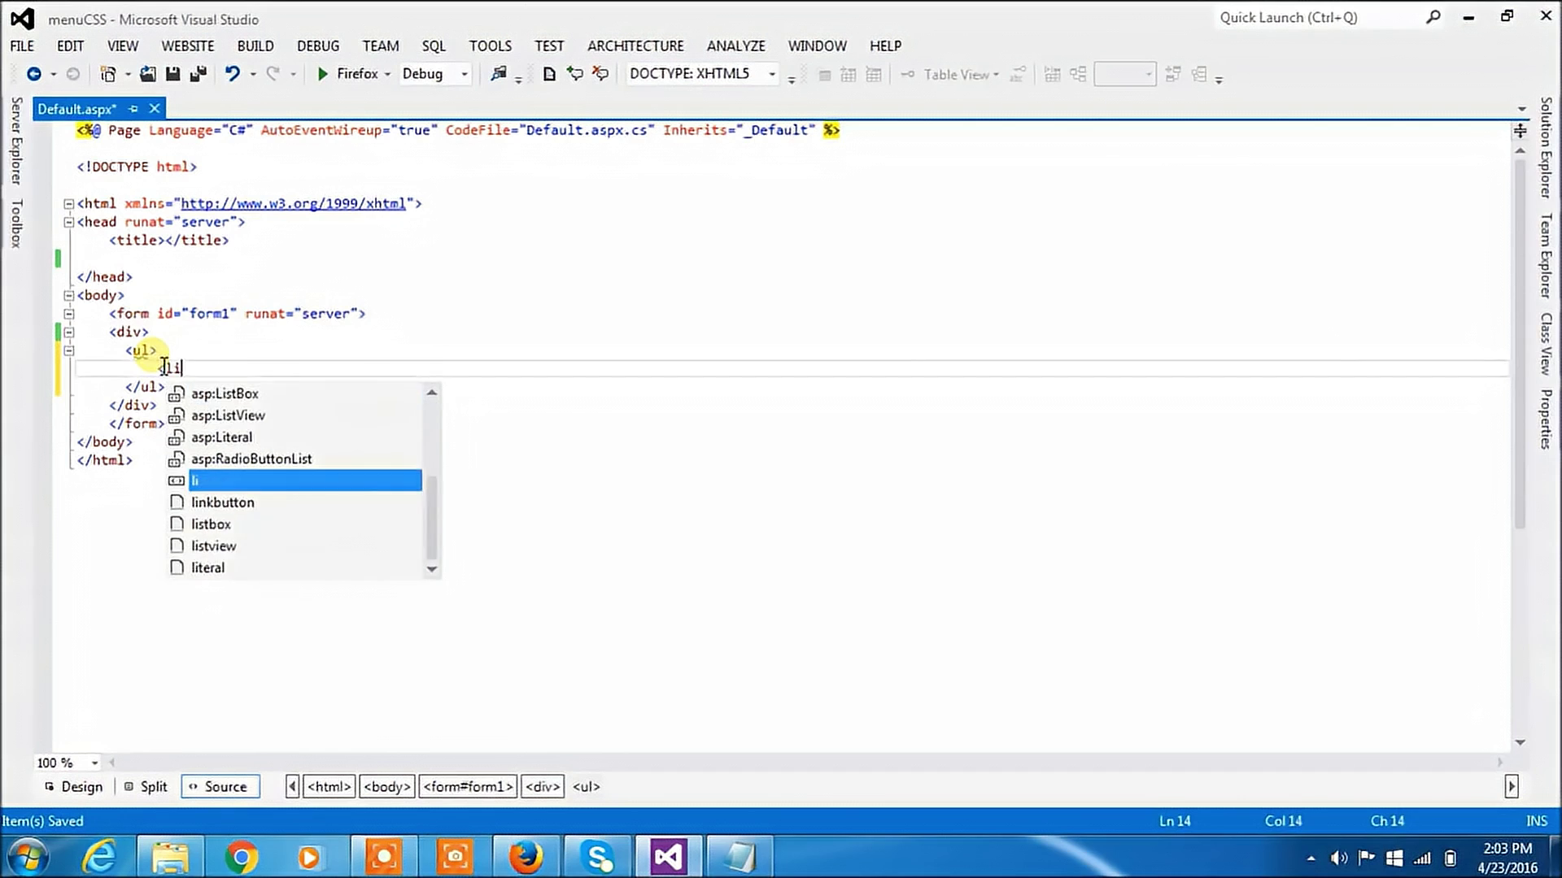
text(></li>)
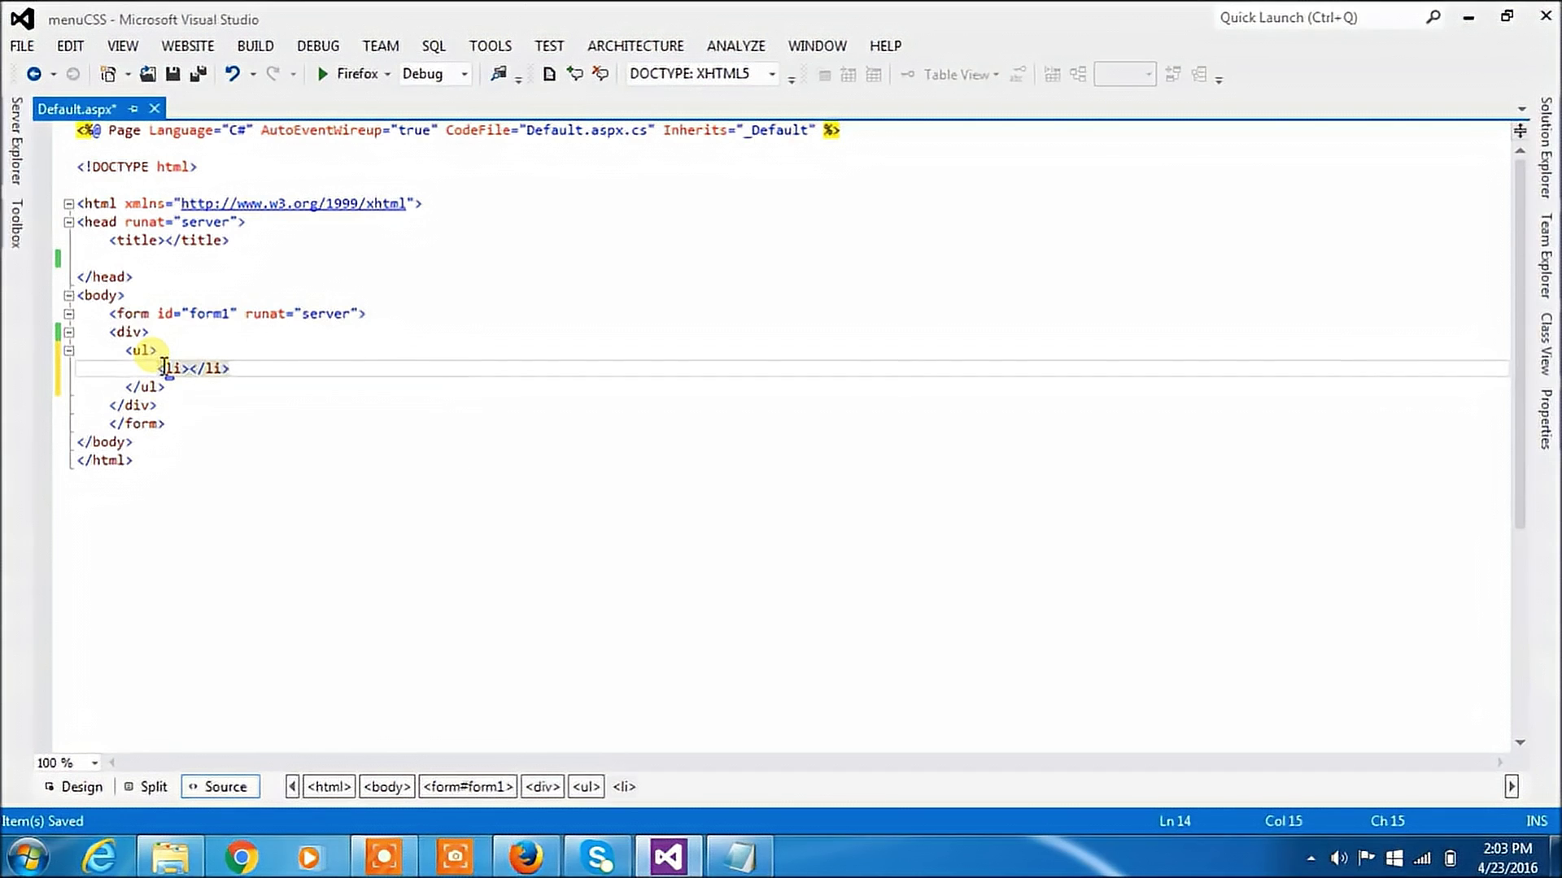
text(<a)
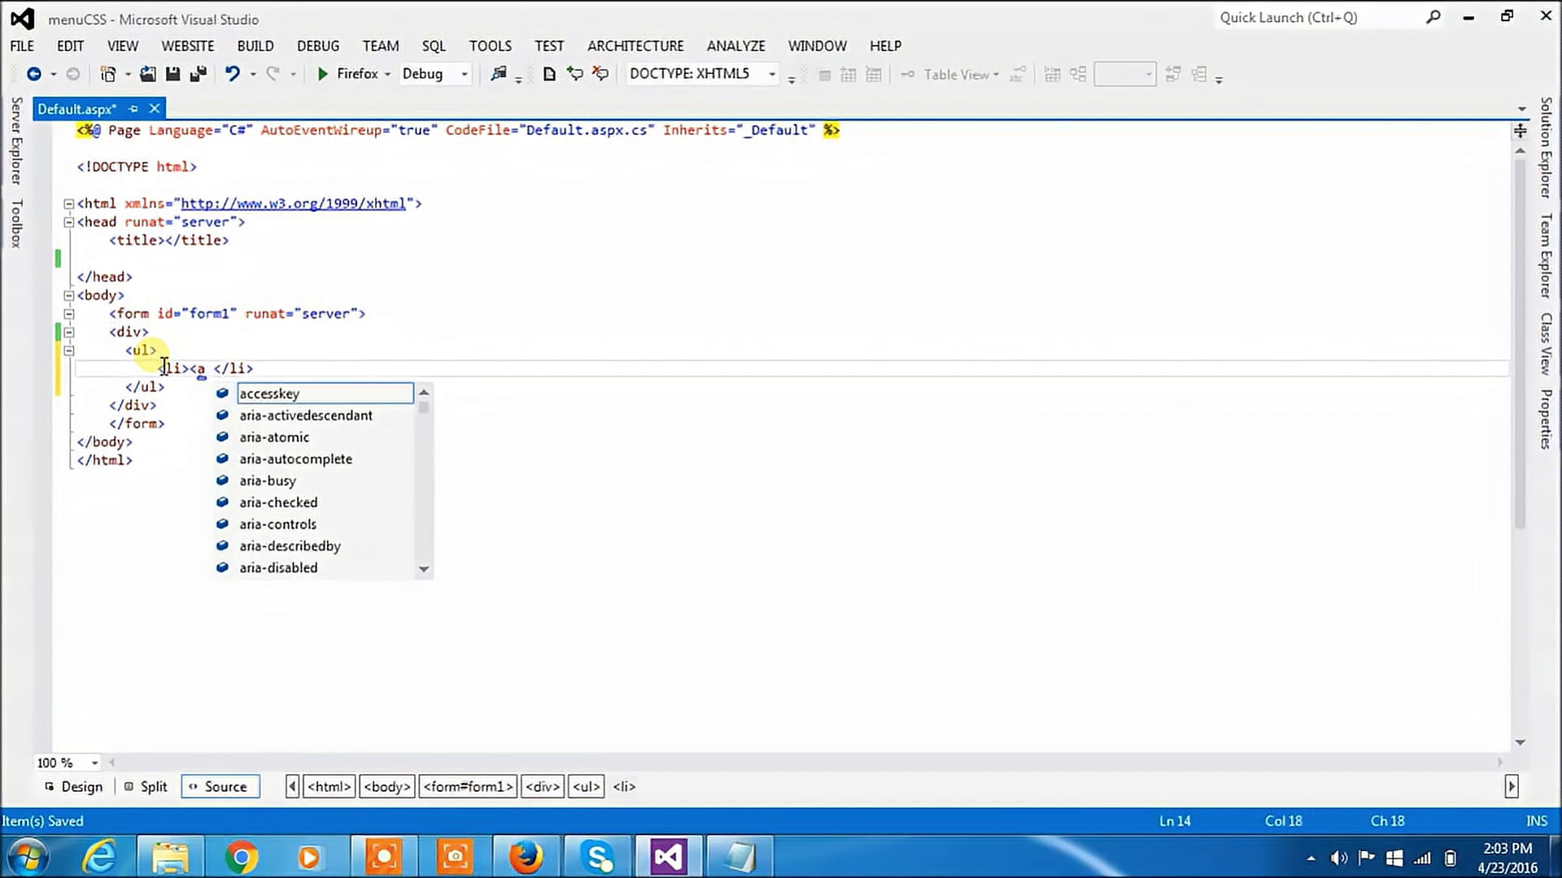
text( href)
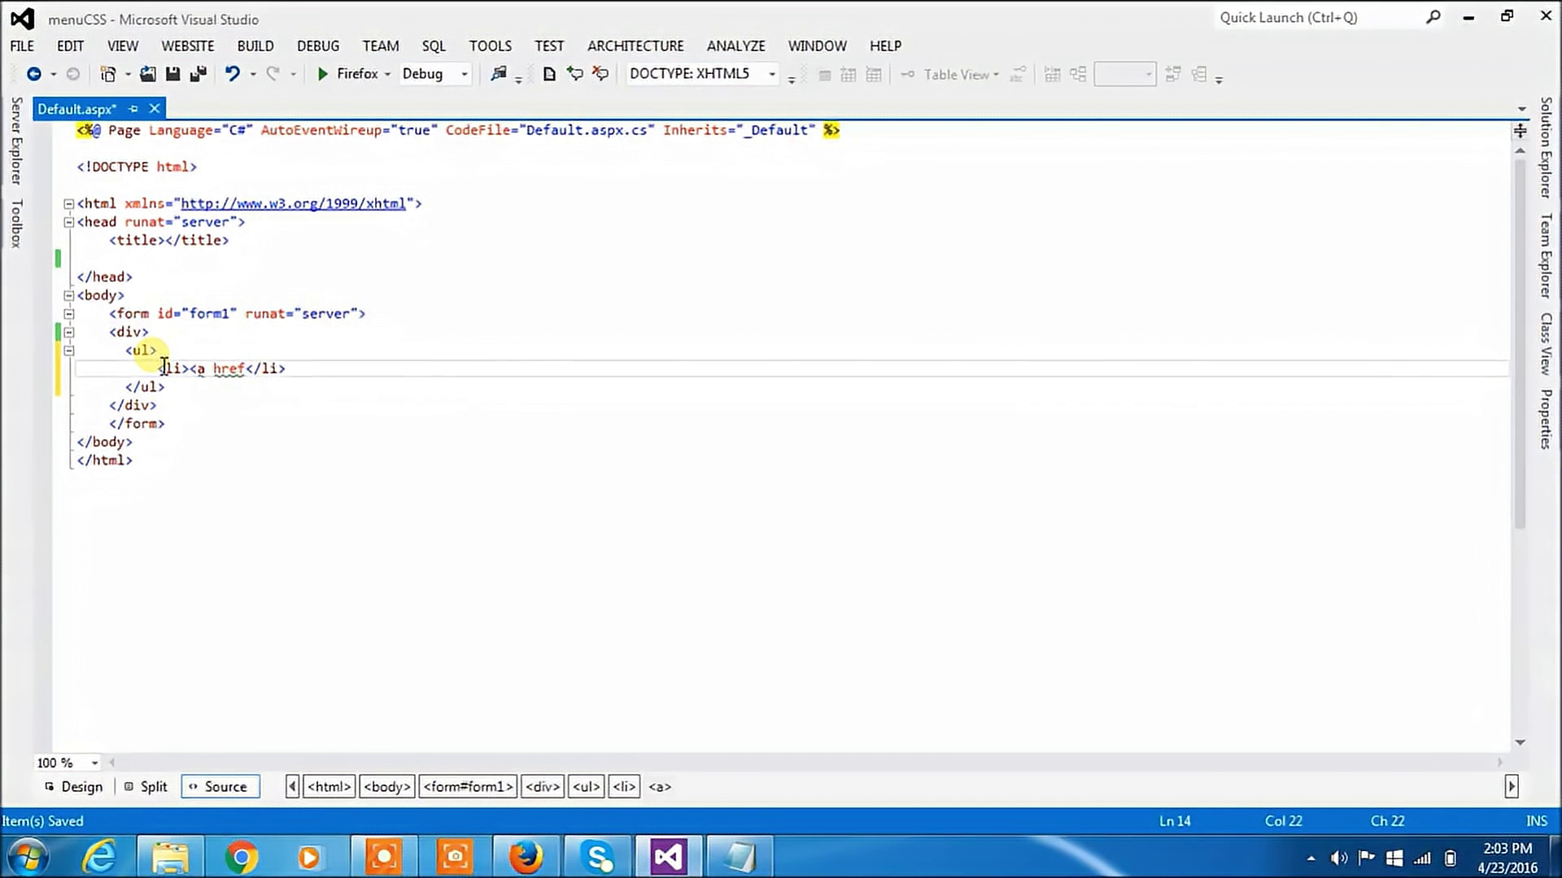
text(="#)
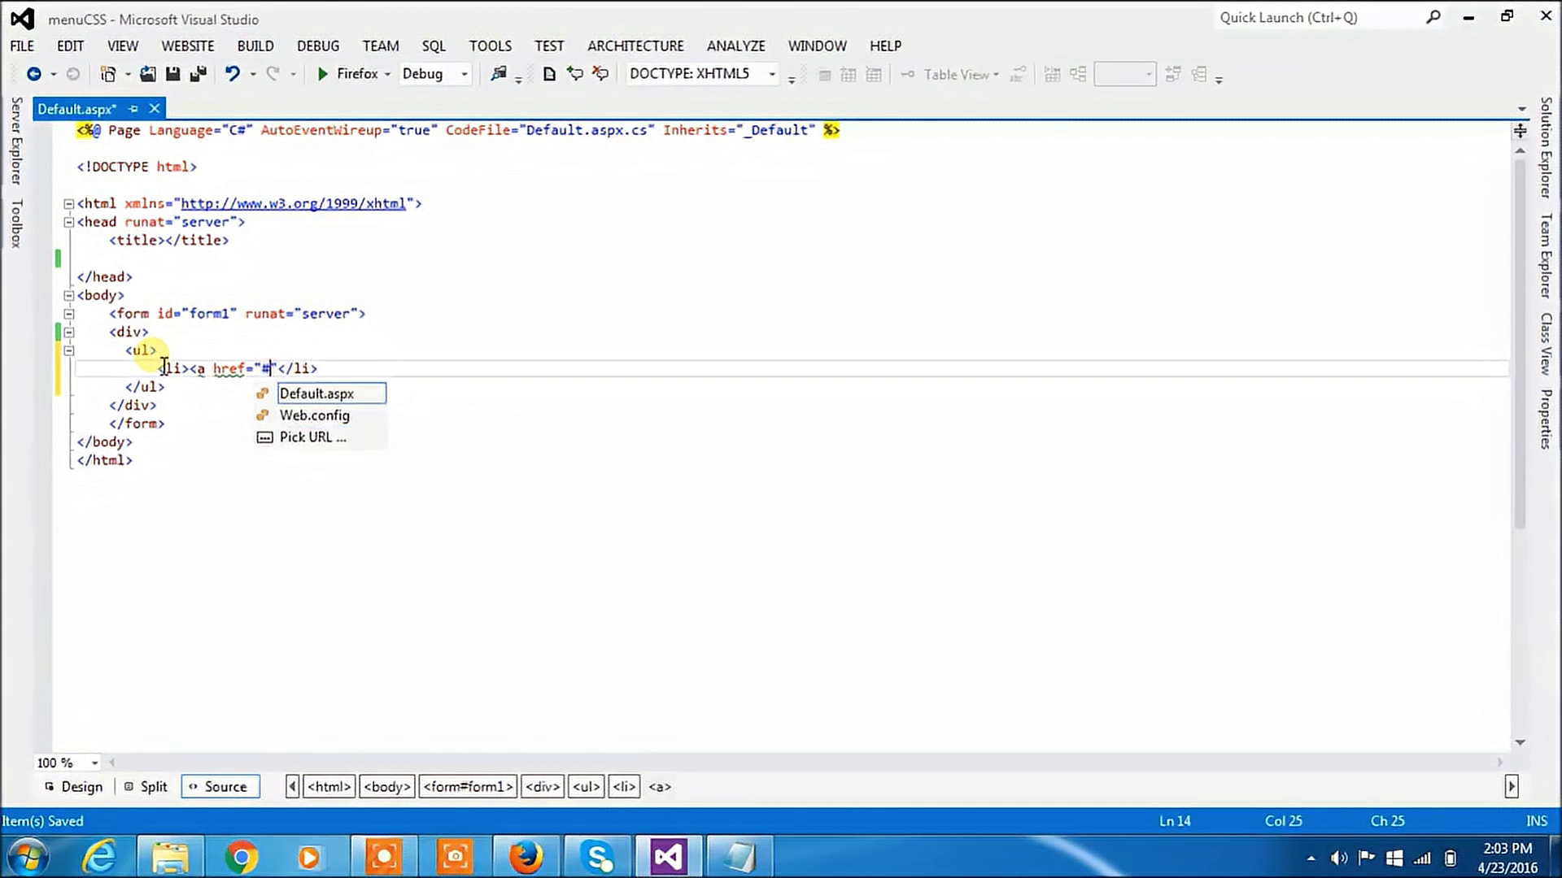
text(")
text(>)
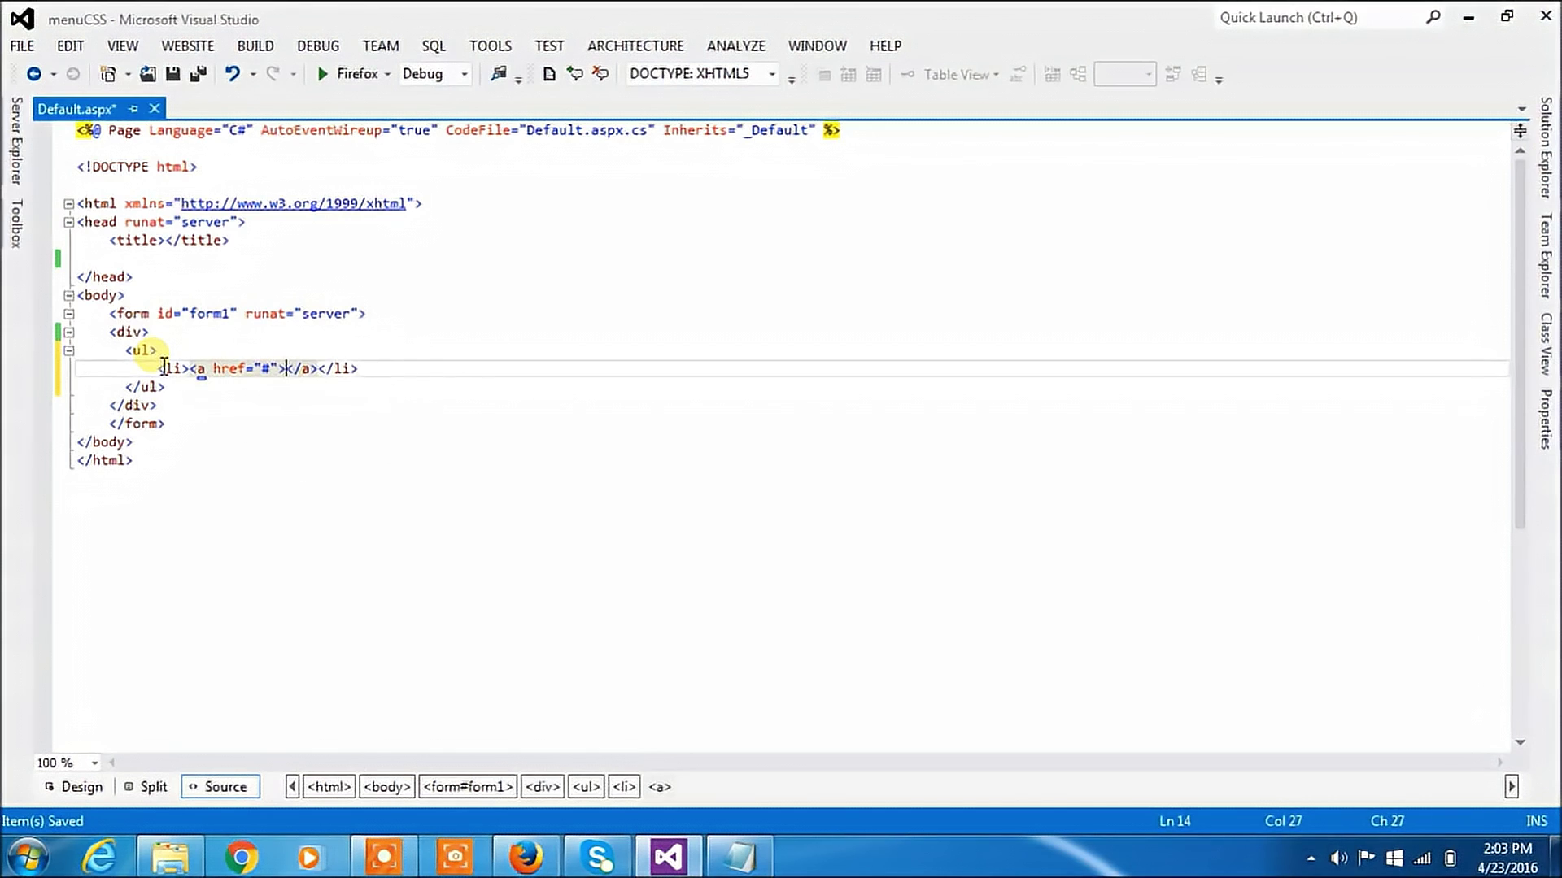
text(Home)
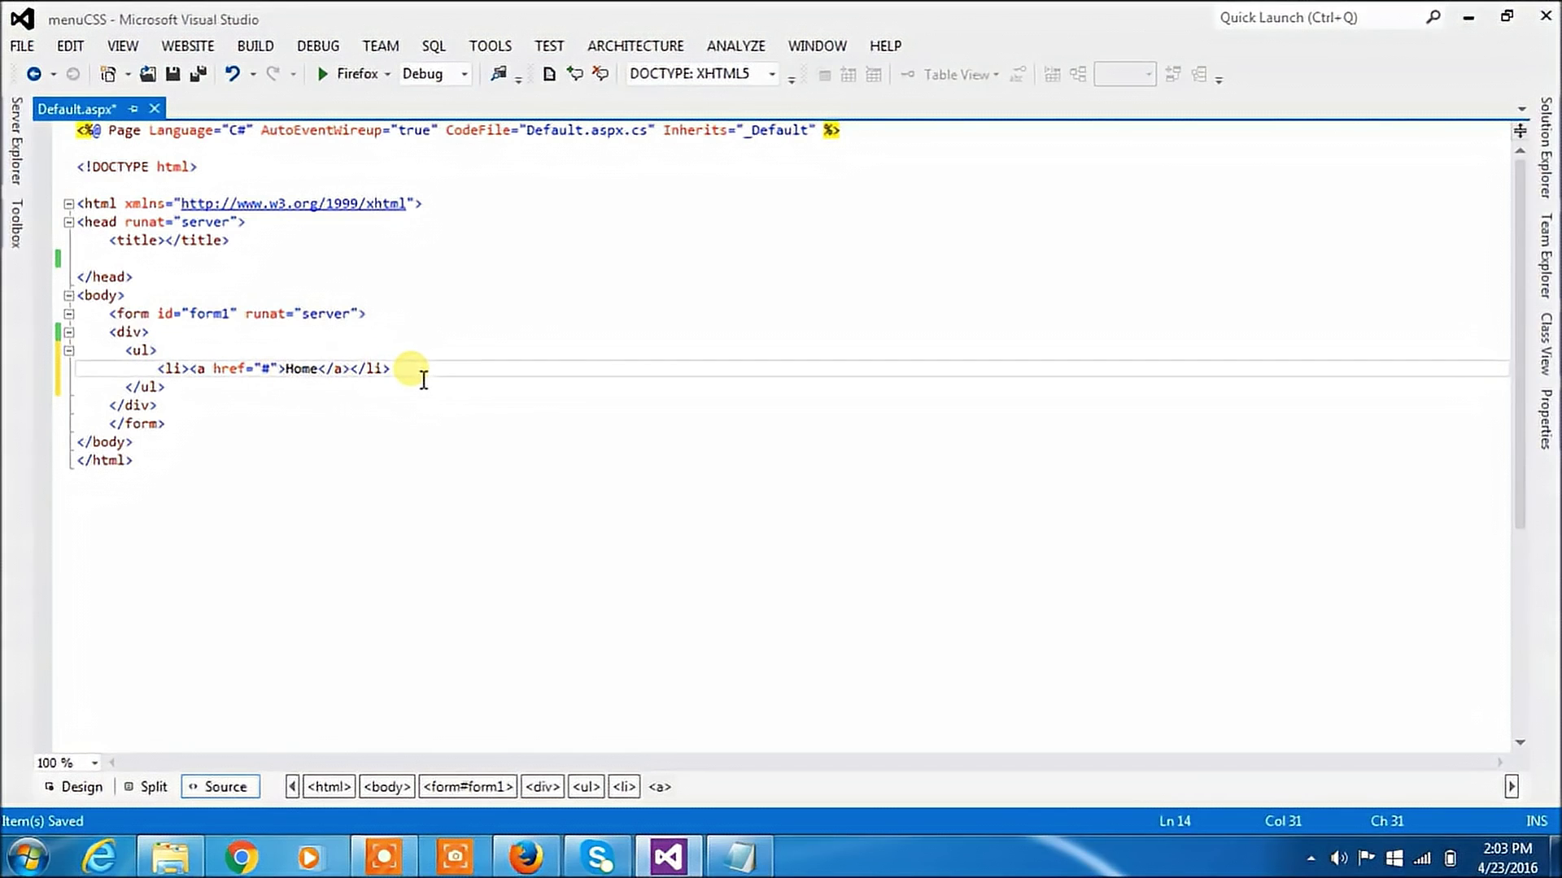
drag(390, 369, 159, 369)
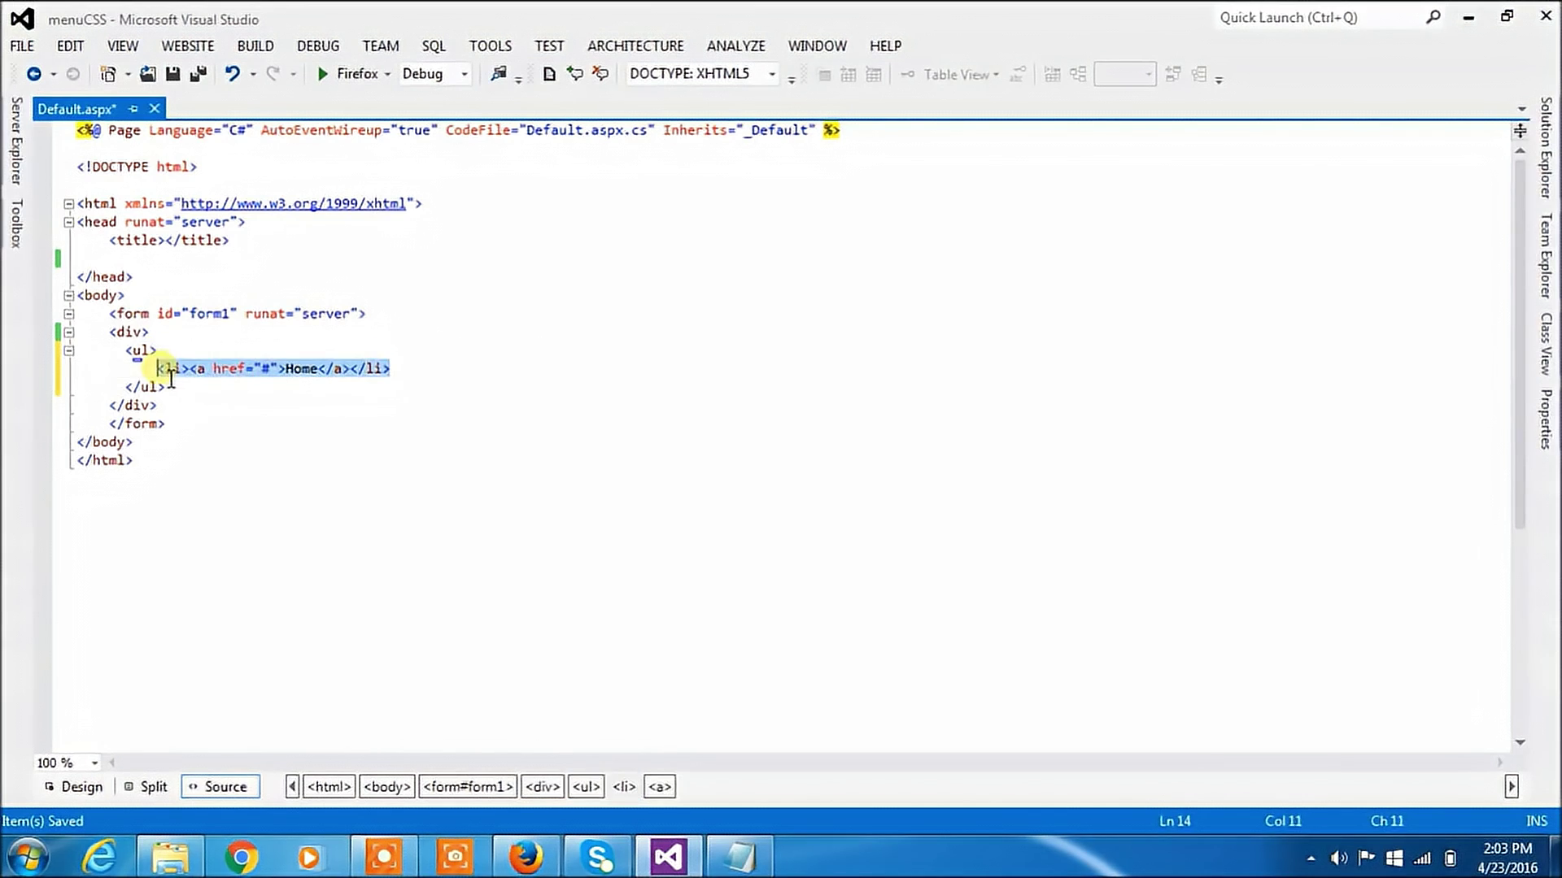
Step: Paste the Home <li> line repeatedly until the list holds five identical Home items
click(428, 369)
key(Return)
text(<li><a href="#">Home</a></li>)
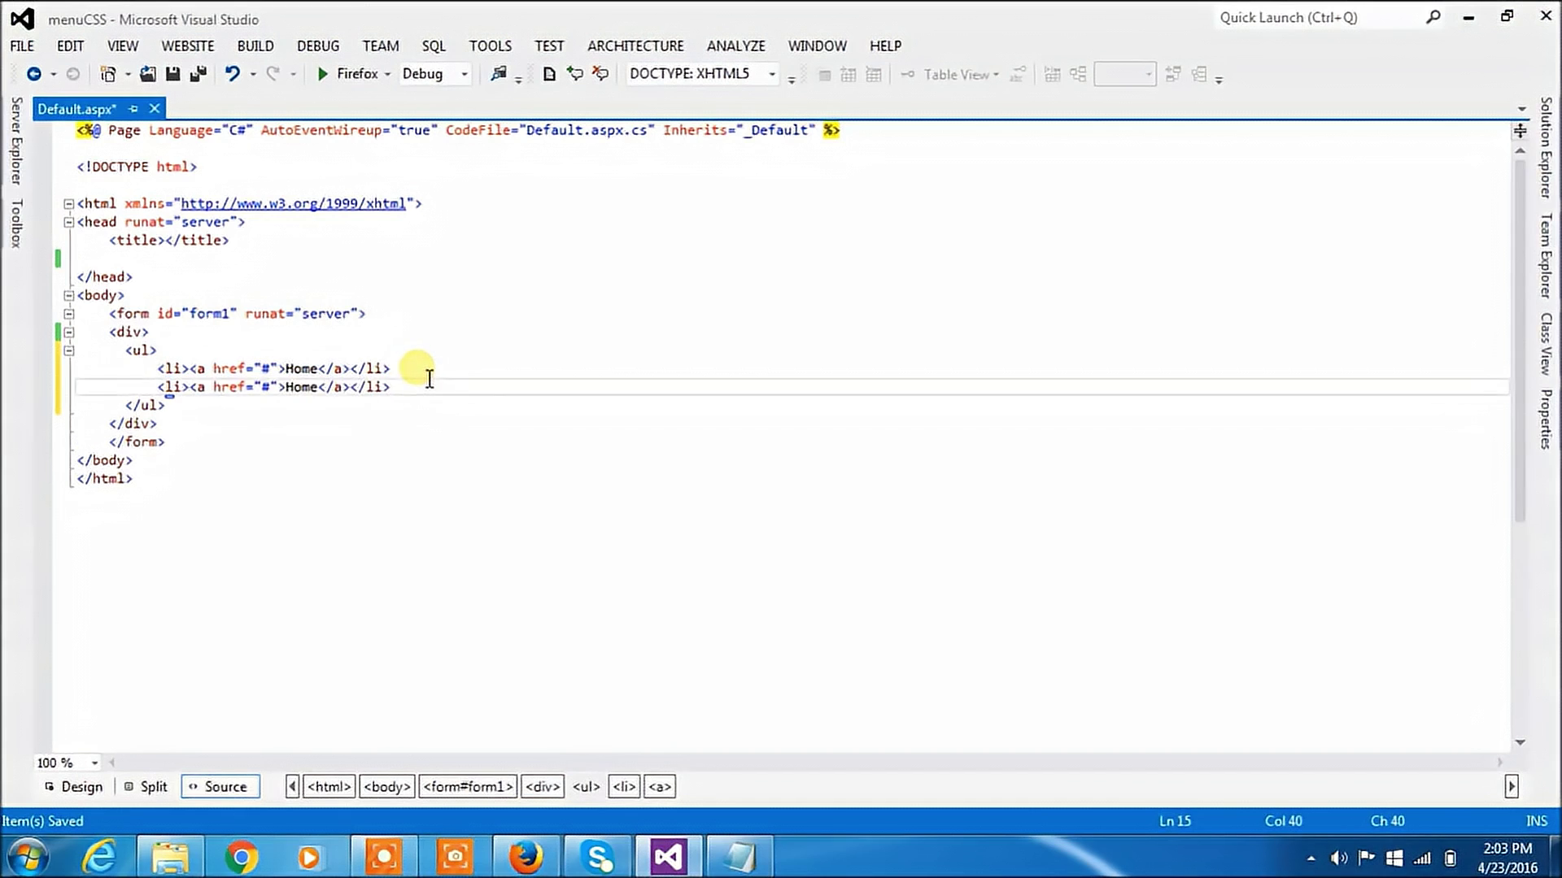
key(Return)
text(<li><a href="#">Home</a></li>)
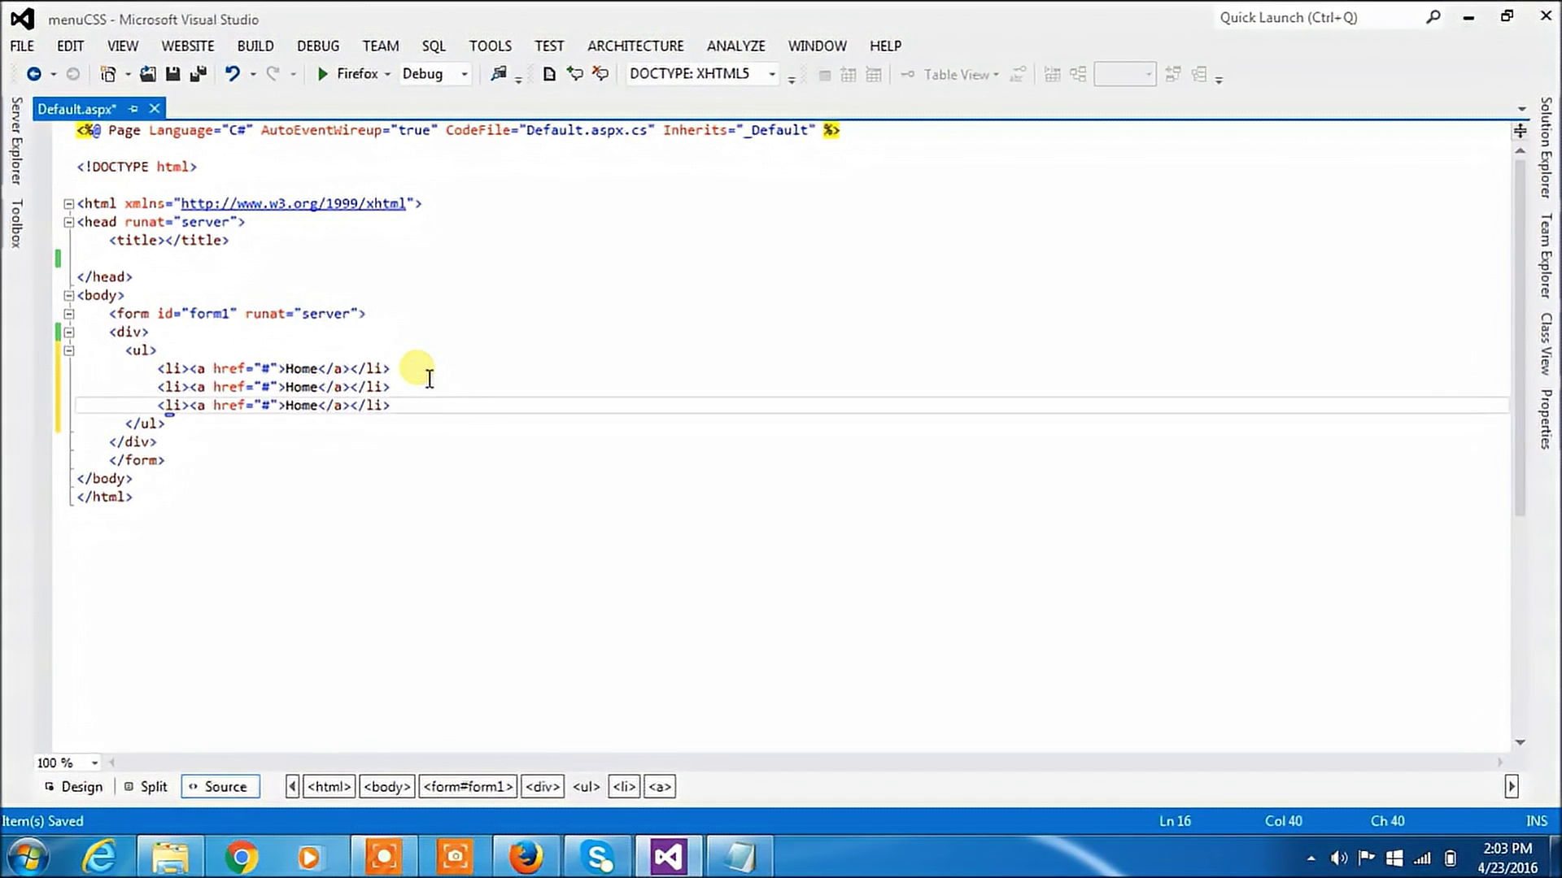
key(Return)
text(<li><a href="#">Home</a></li>)
key(Return)
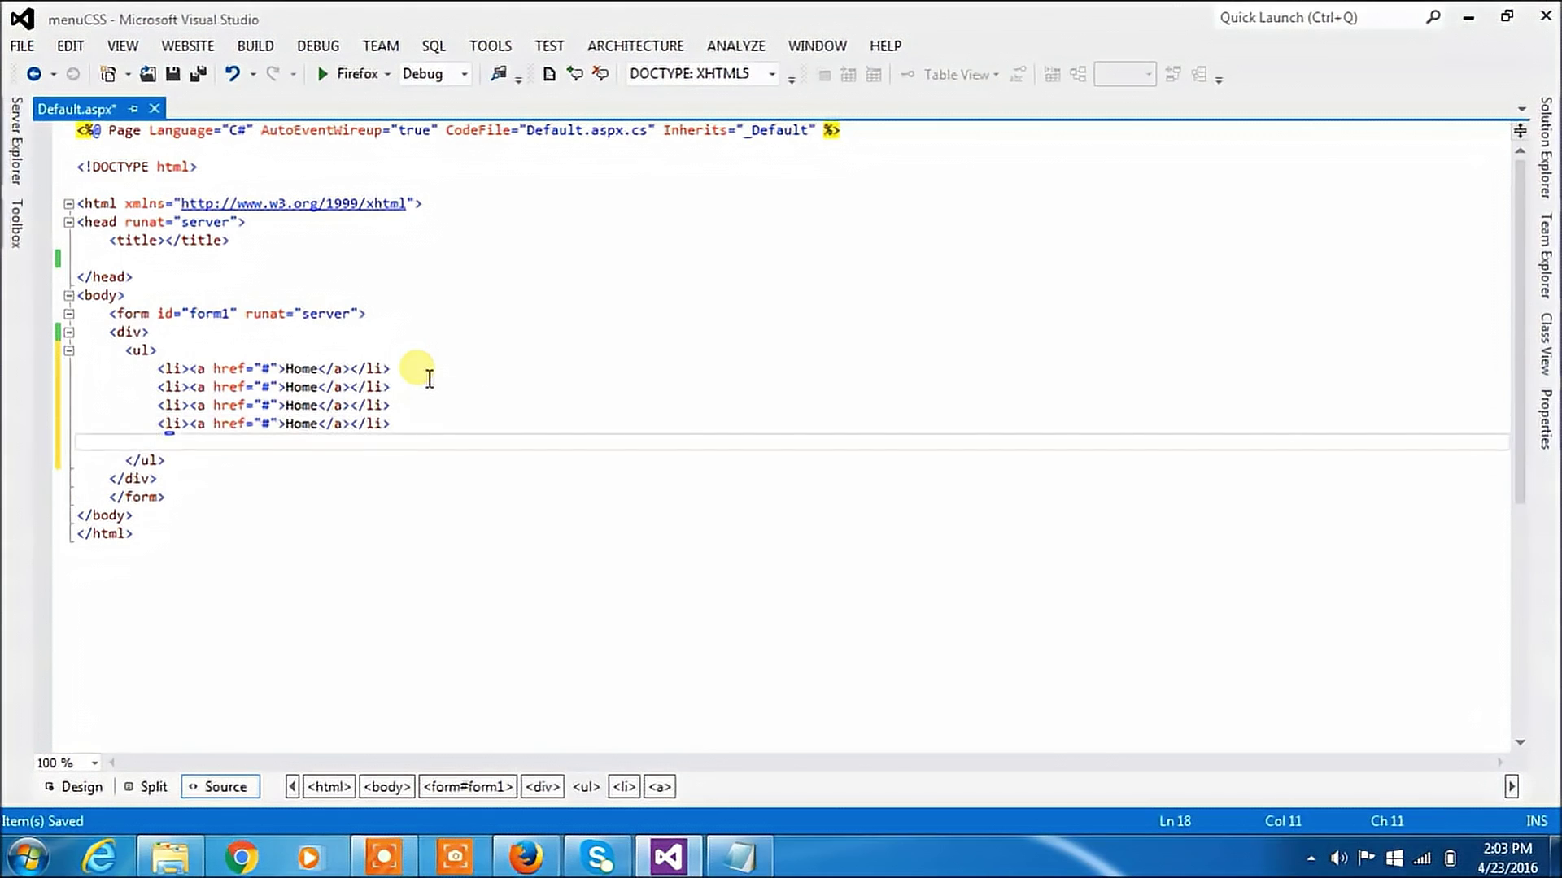
text(<li><a href="#">Home</a></li>)
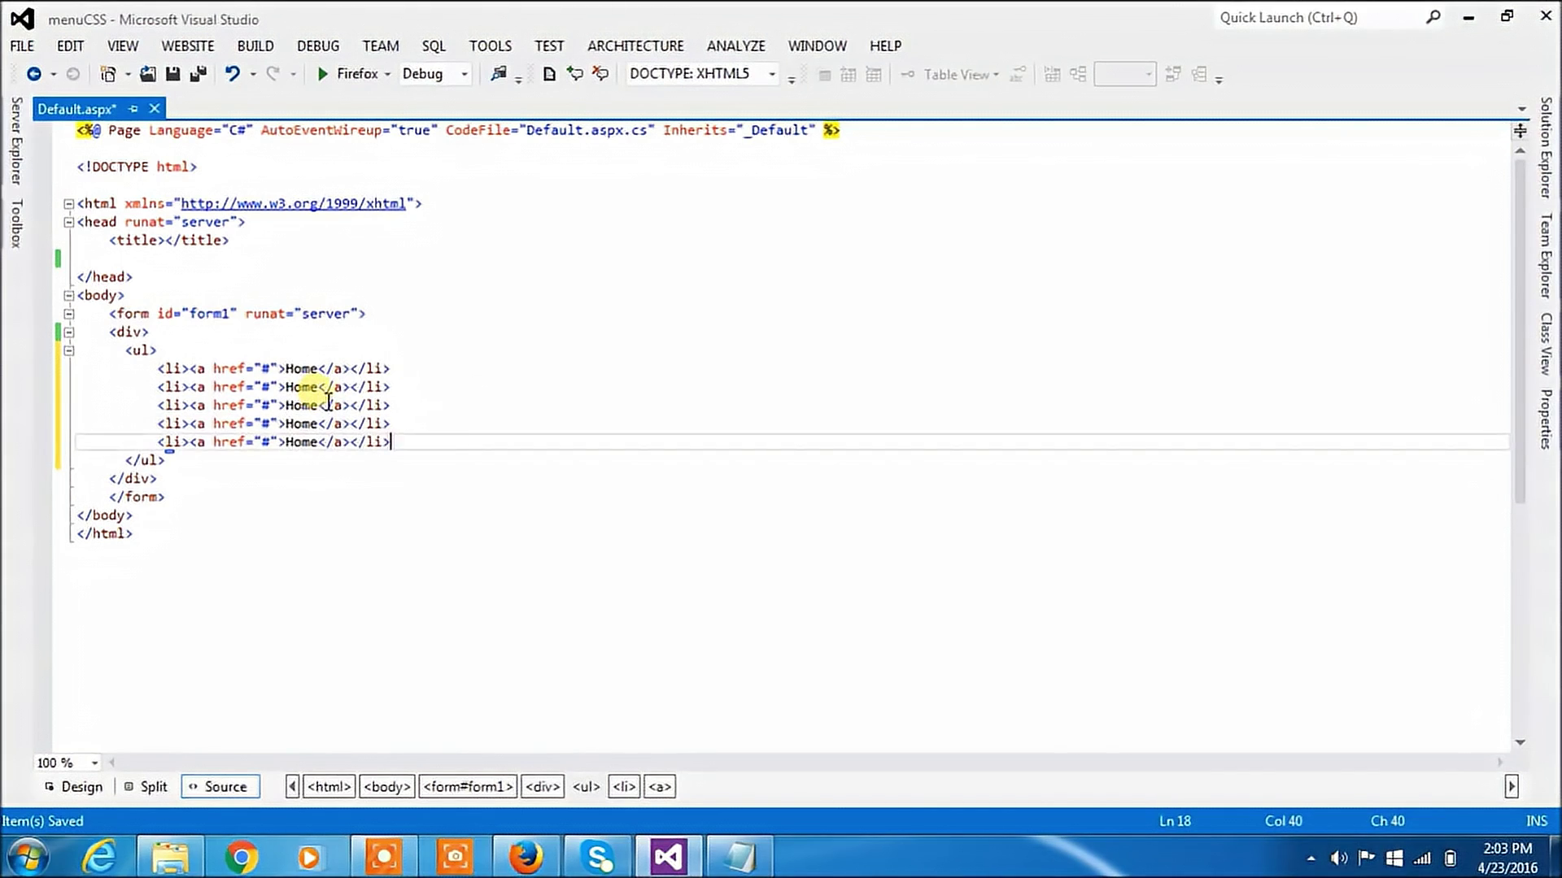
click(327, 389)
Step: Rename the second, third and fourth menu links to About Us, Services and Career
key(BackSpace)
key(BackSpace)
key(BackSpace)
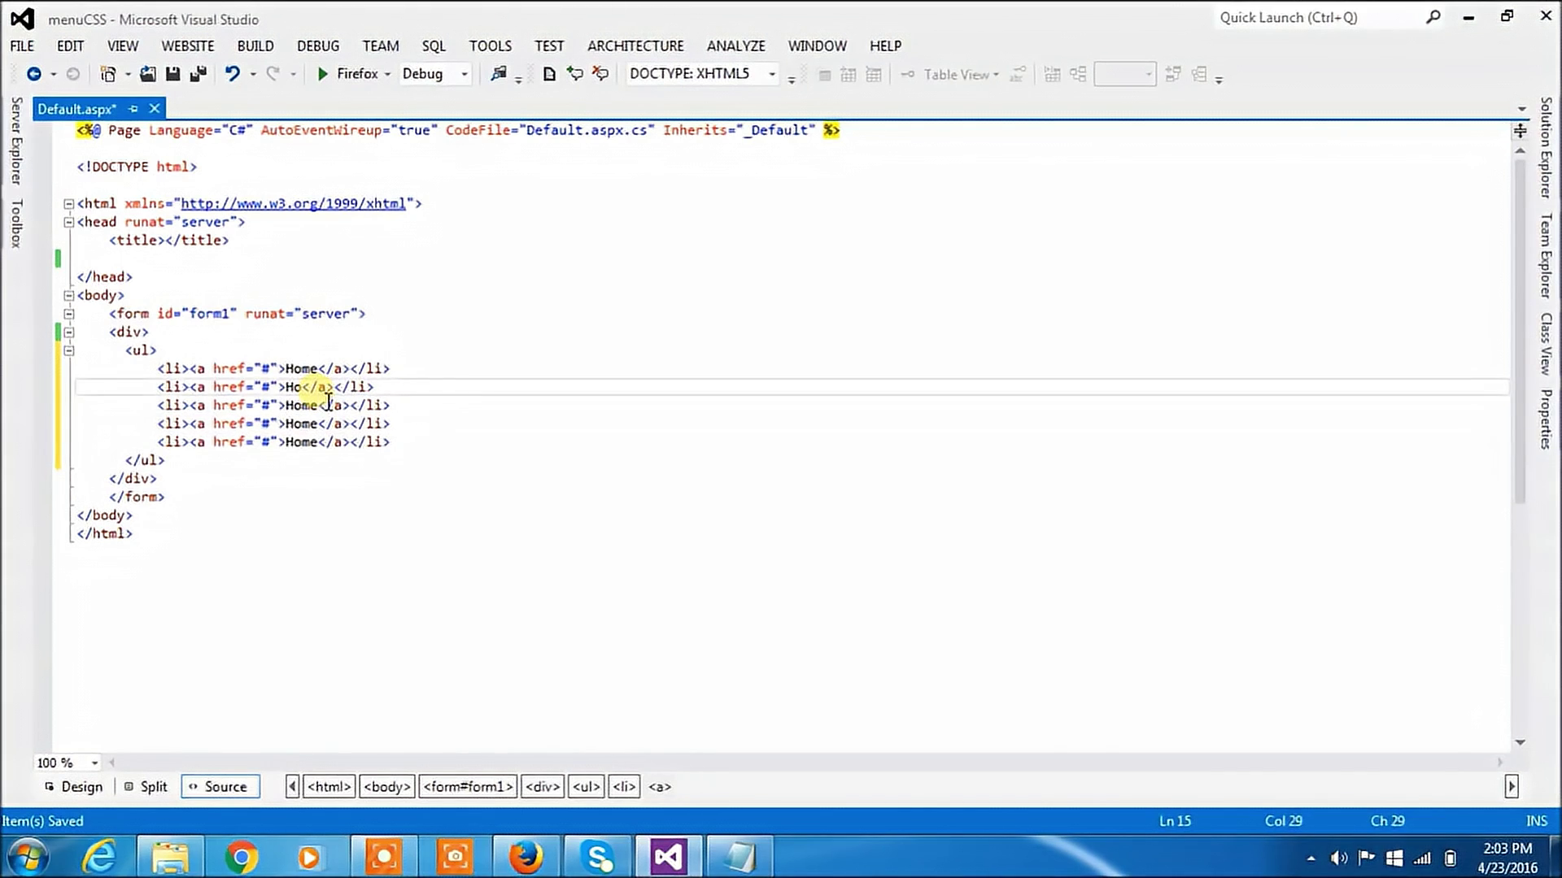
text(About )
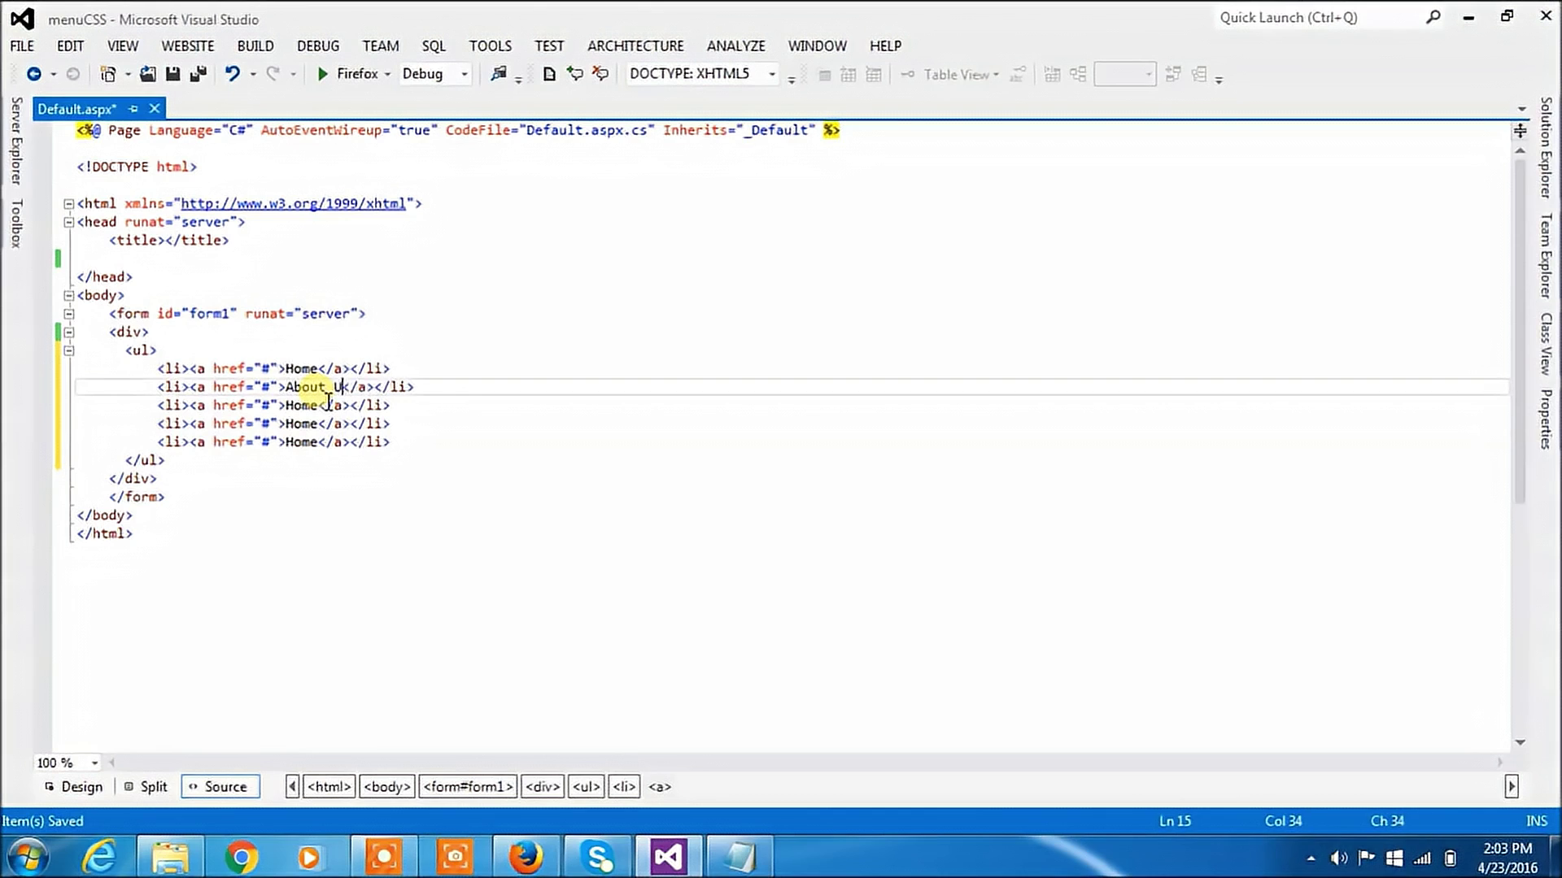
text(Us)
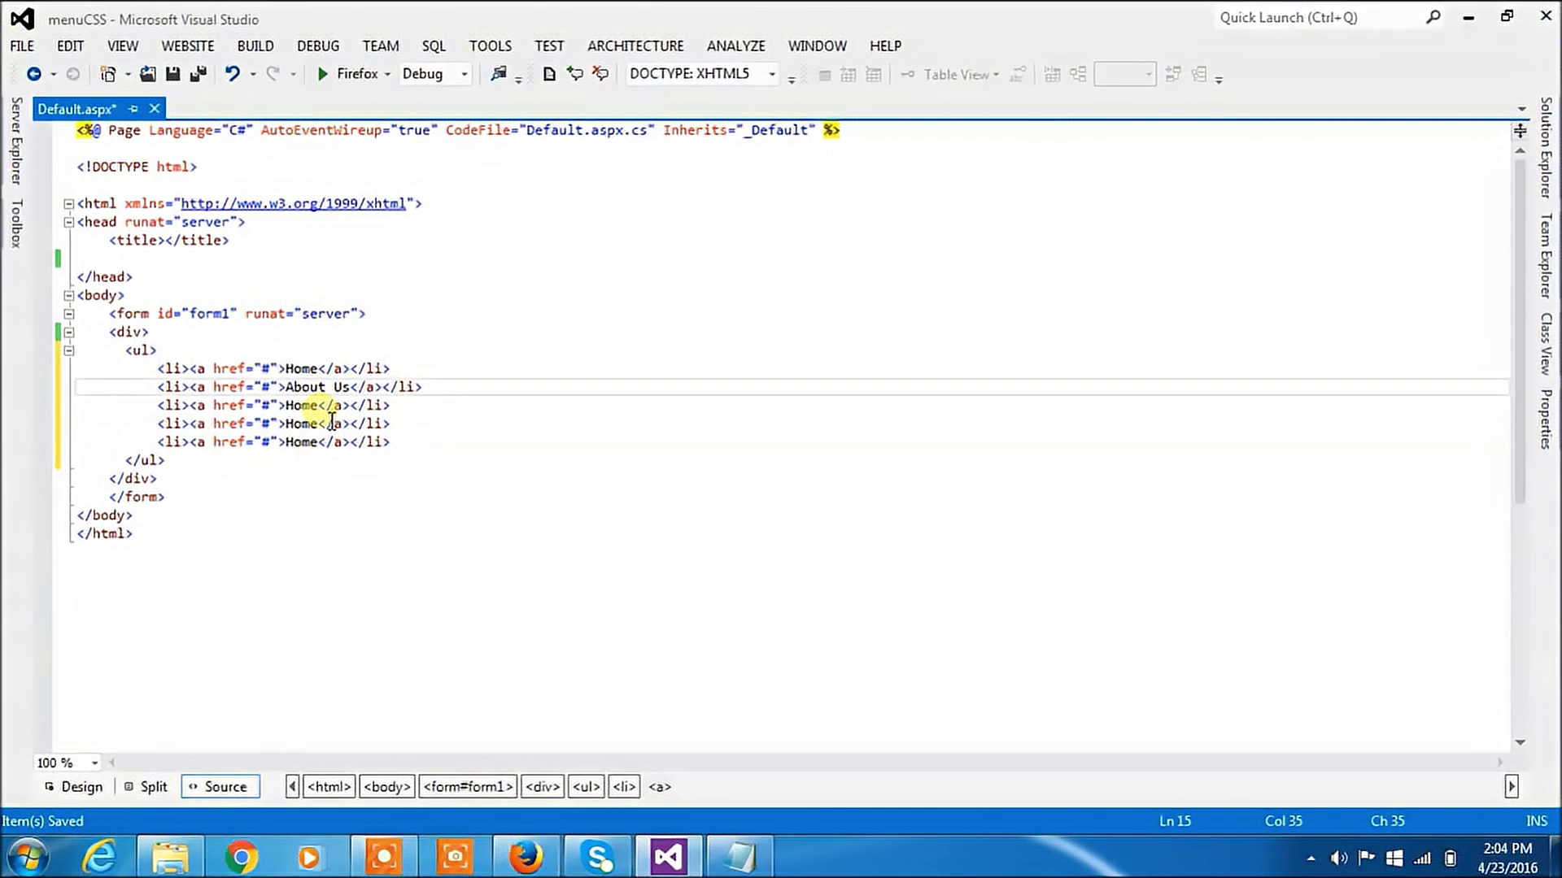
click(317, 405)
key(BackSpace)
key(BackSpace)
key(BackSpace)
text(Servi)
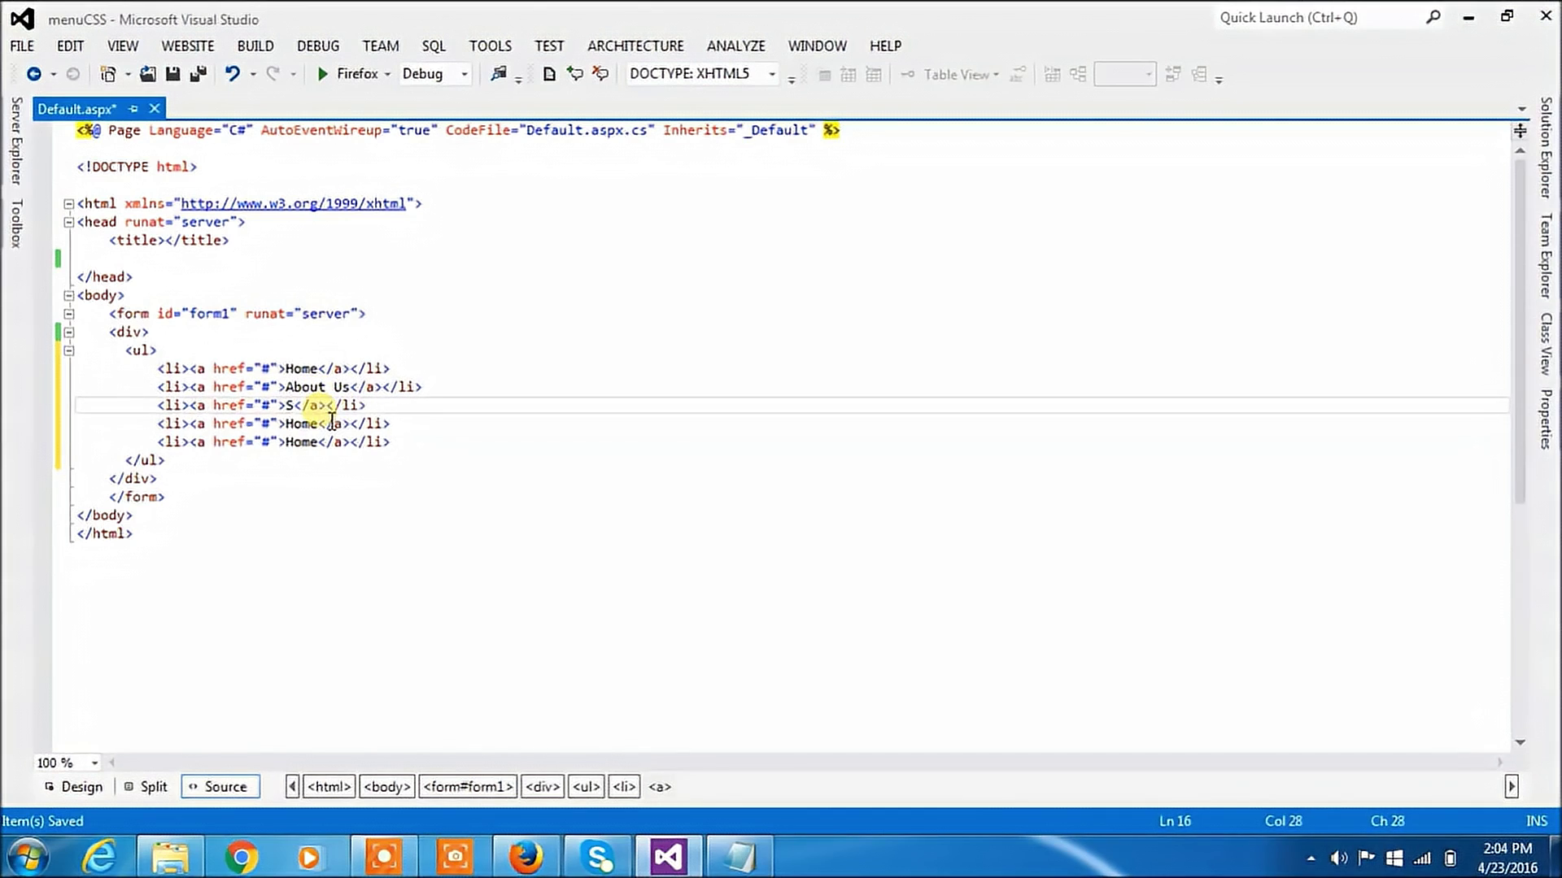
text(ces)
click(319, 424)
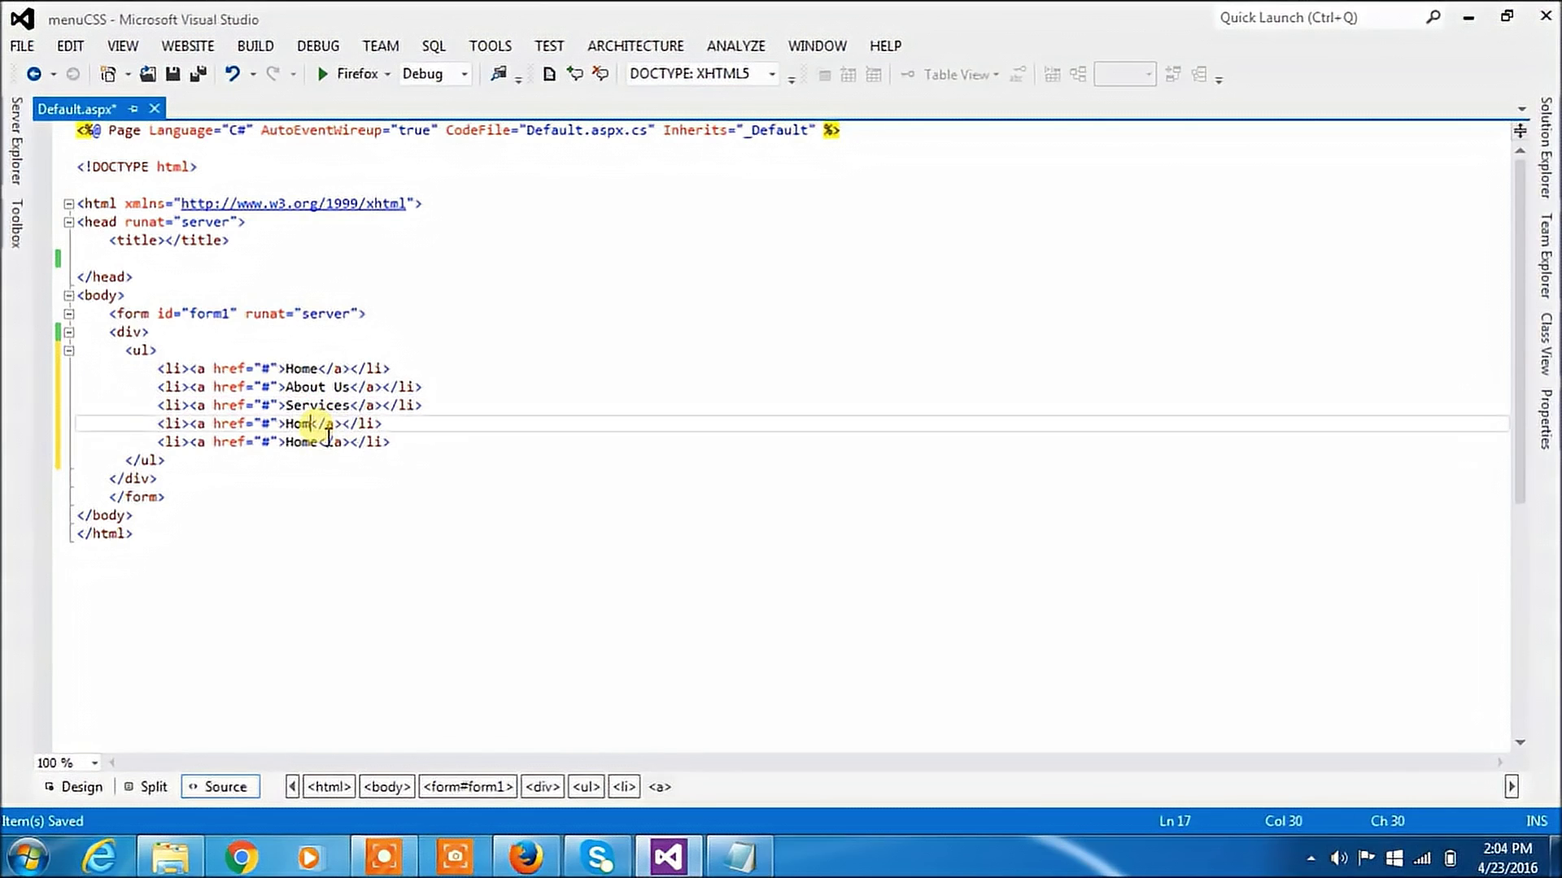
key(BackSpace)
key(BackSpace)
key(BackSpace)
text(Career)
Step: Rename the fifth link to Contact Us and run the page in Firefox
click(320, 442)
key(BackSpace)
key(BackSpace)
key(BackSpace)
key(BackSpace)
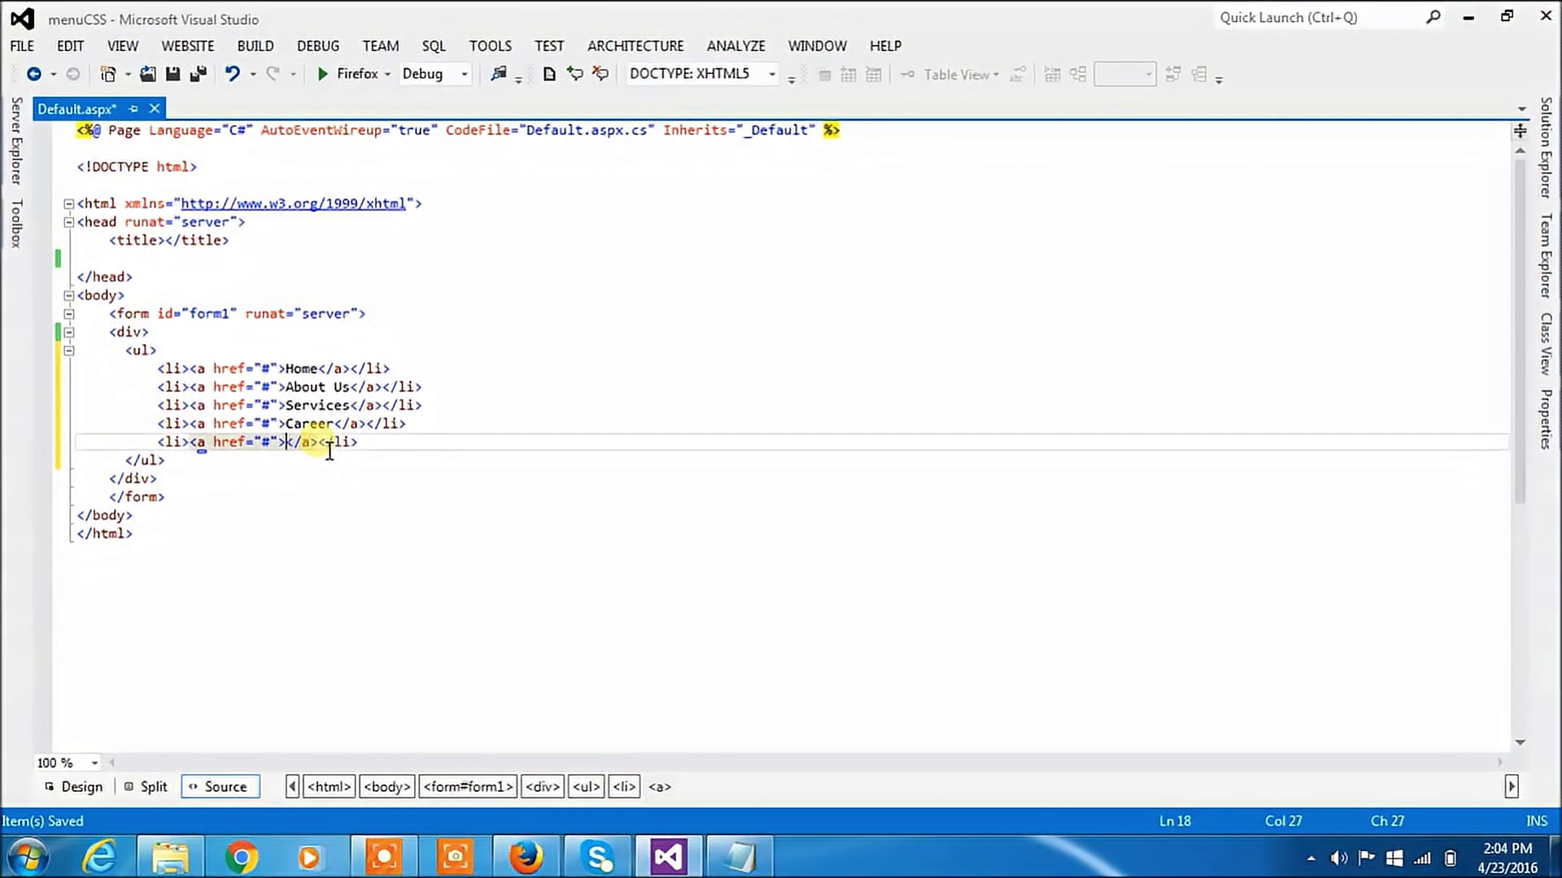
text(Cont)
text(act U)
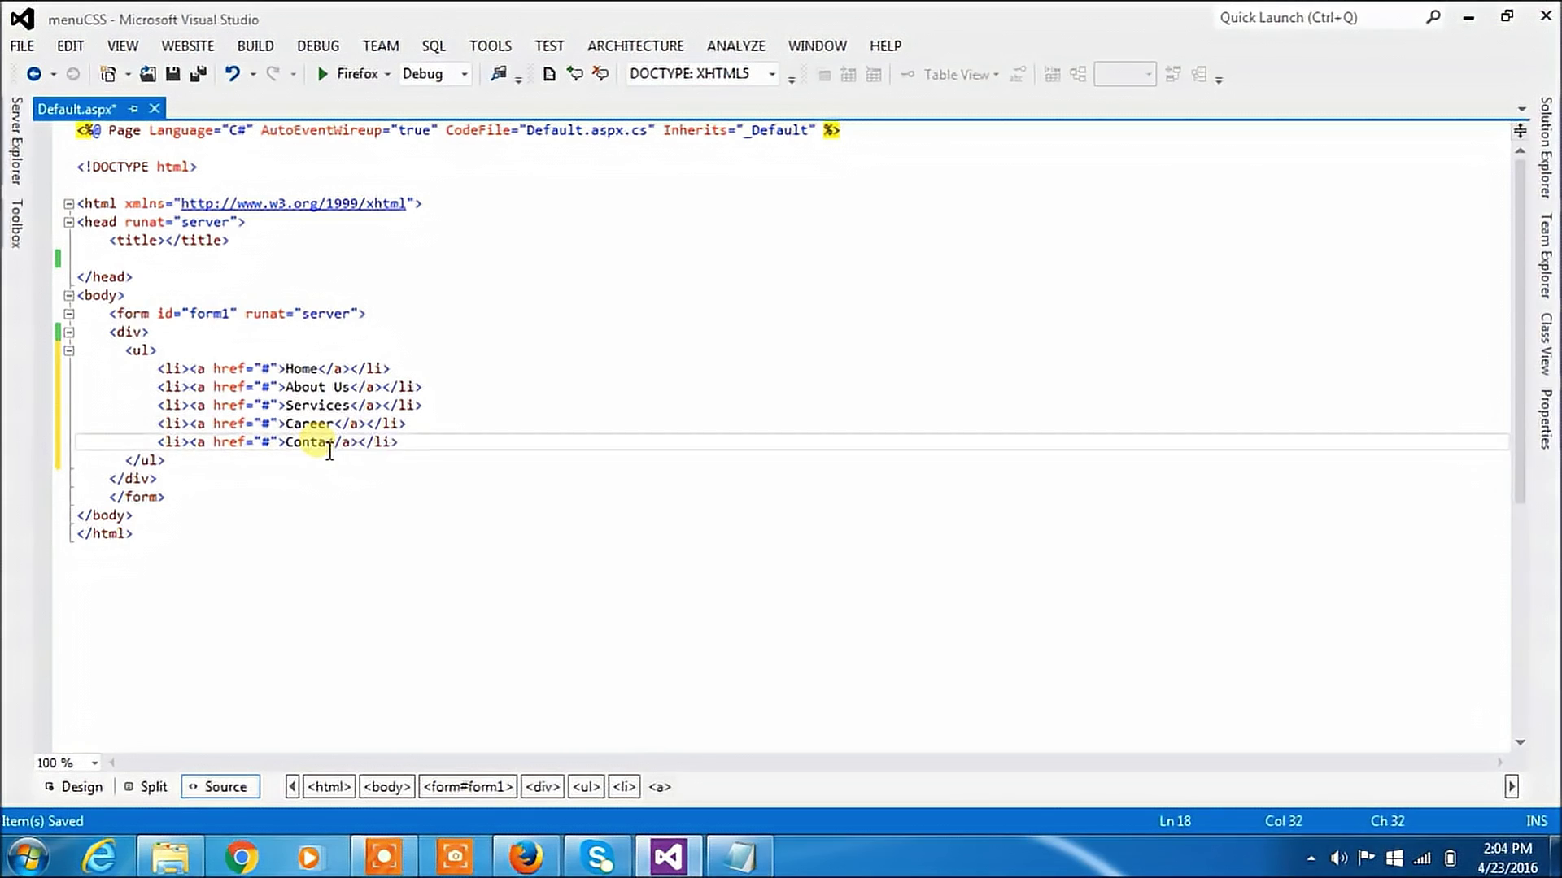
text(s)
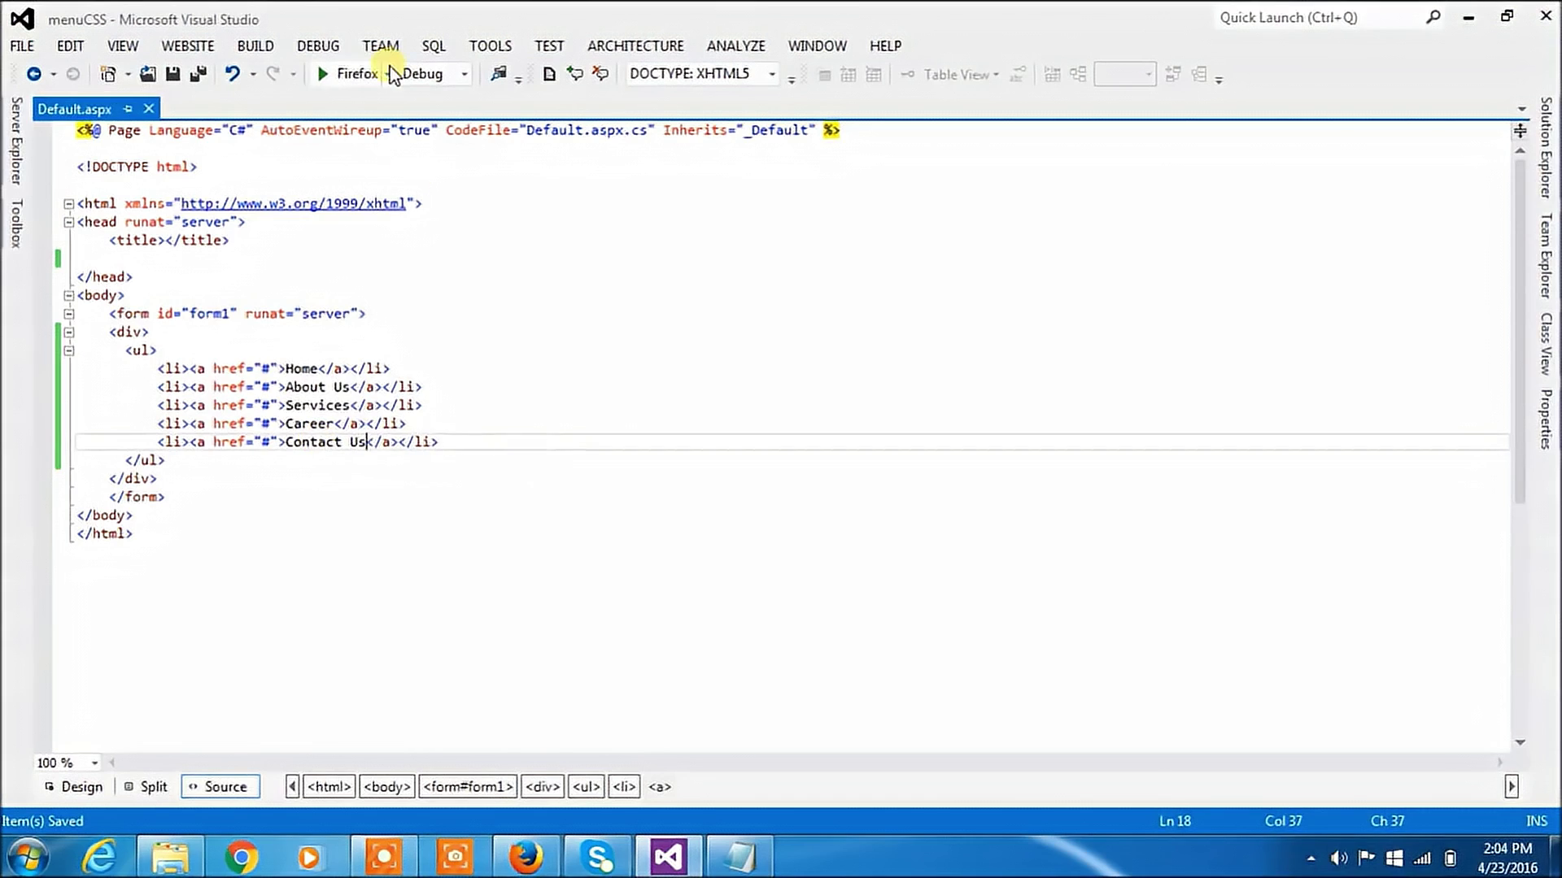
click(349, 75)
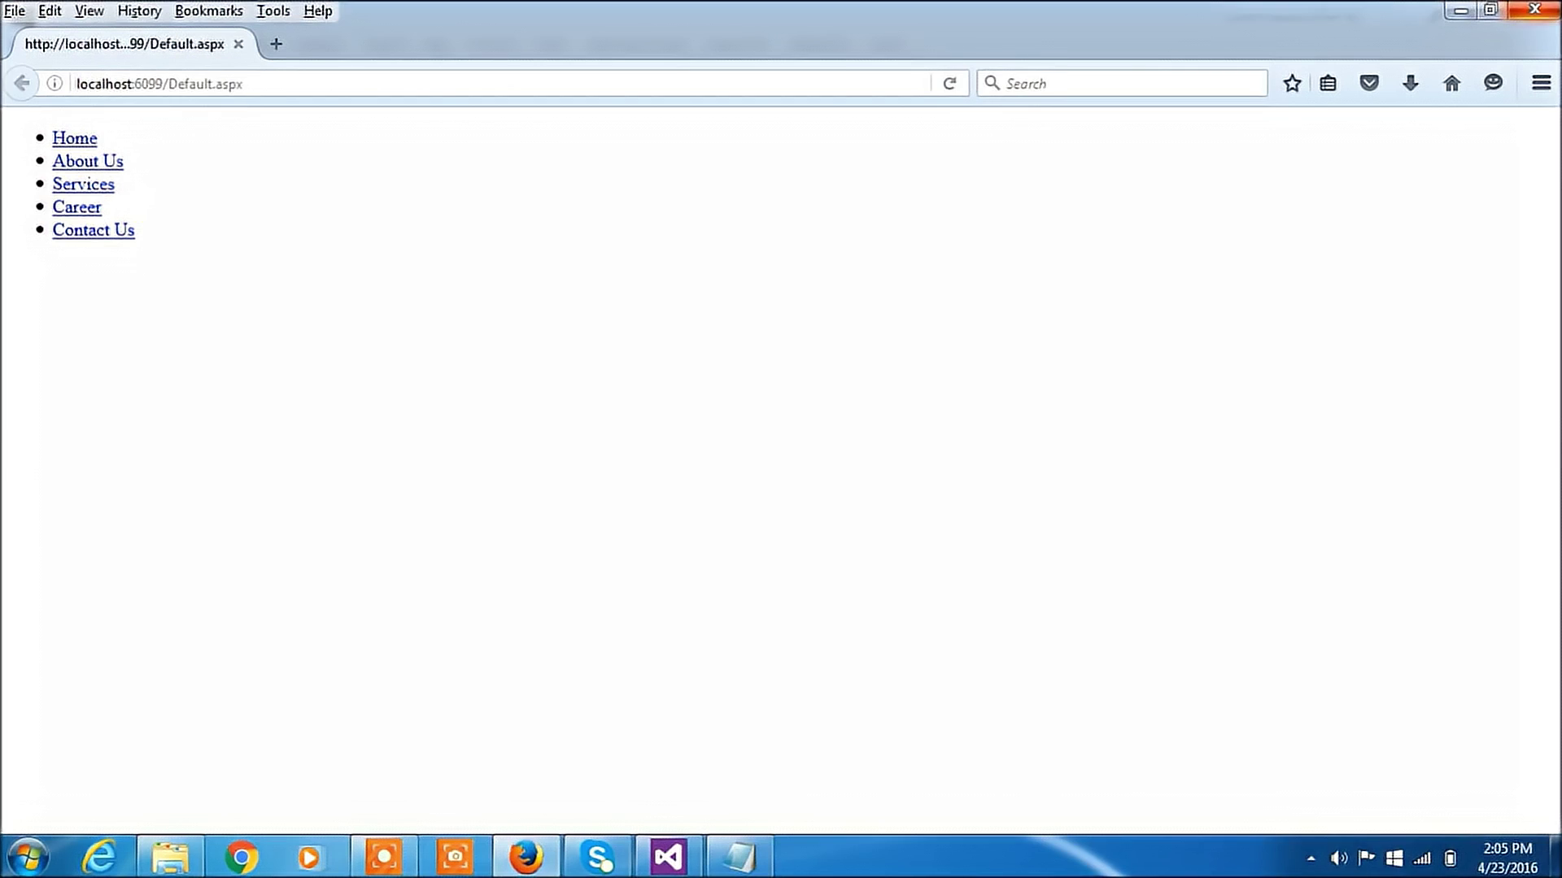
Step: Check the five links as a bulleted list in Firefox, then minimize it to return to Visual Studio
click(1469, 11)
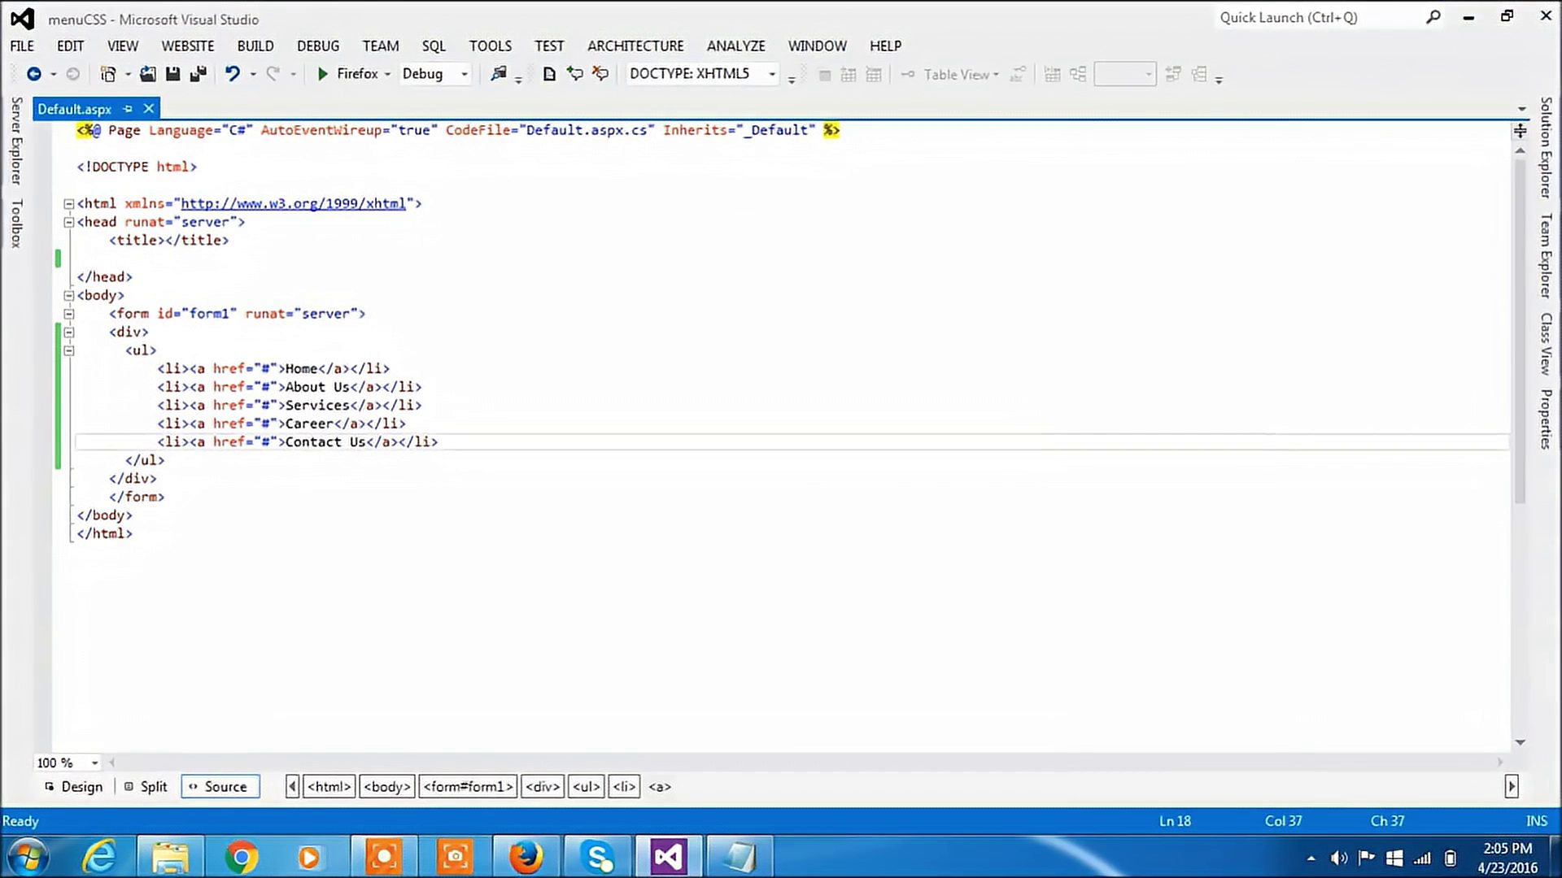
Step: Add a Style Sheet item named StyleSheet.css to the menuCSS project
click(1547, 128)
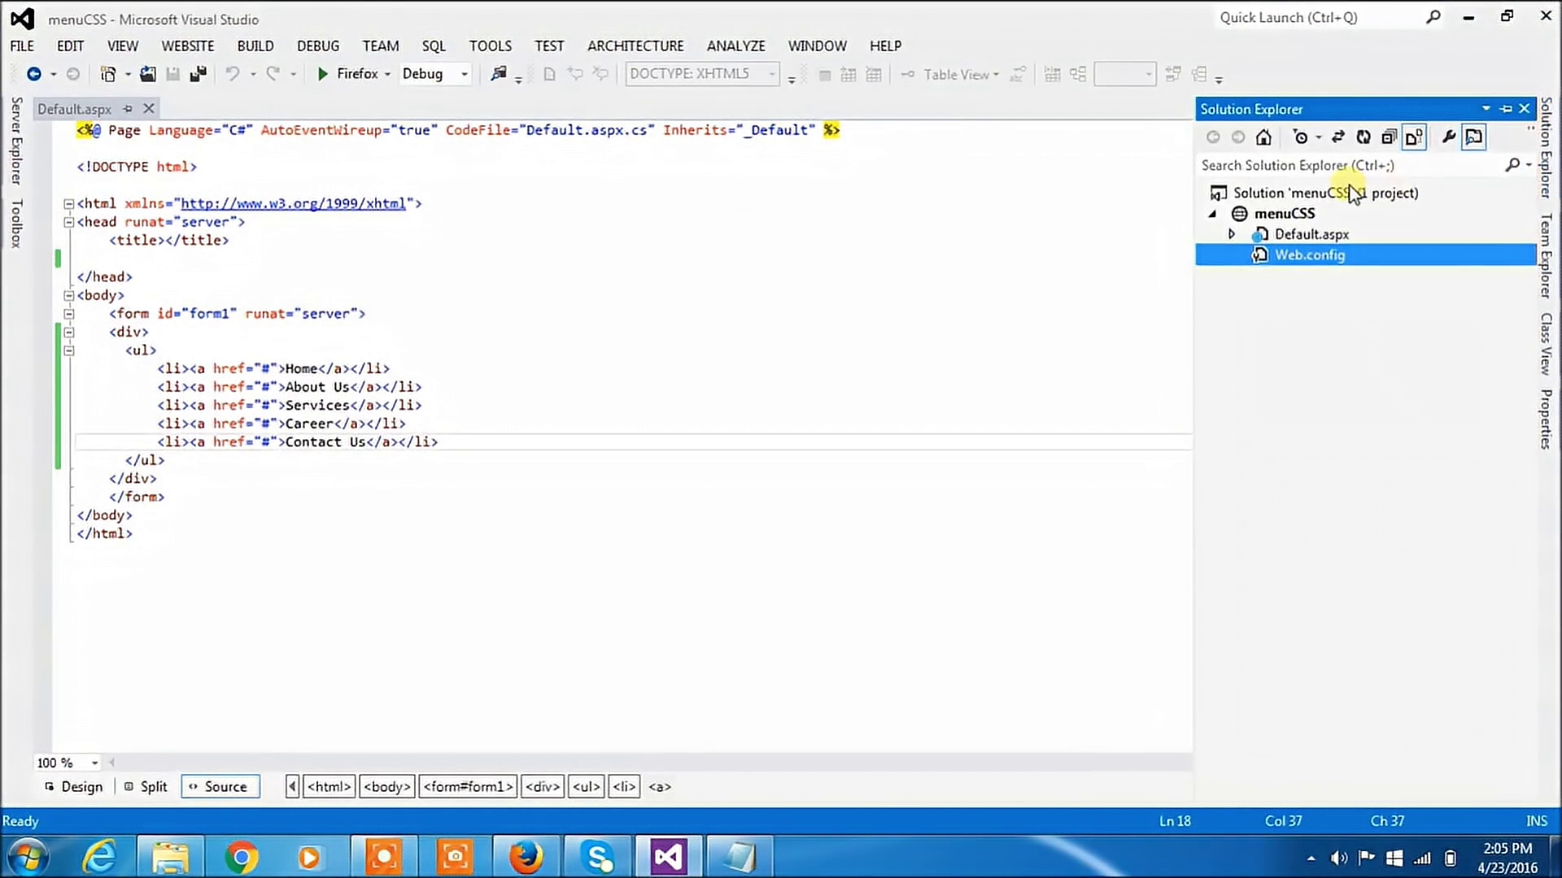
click(1283, 213)
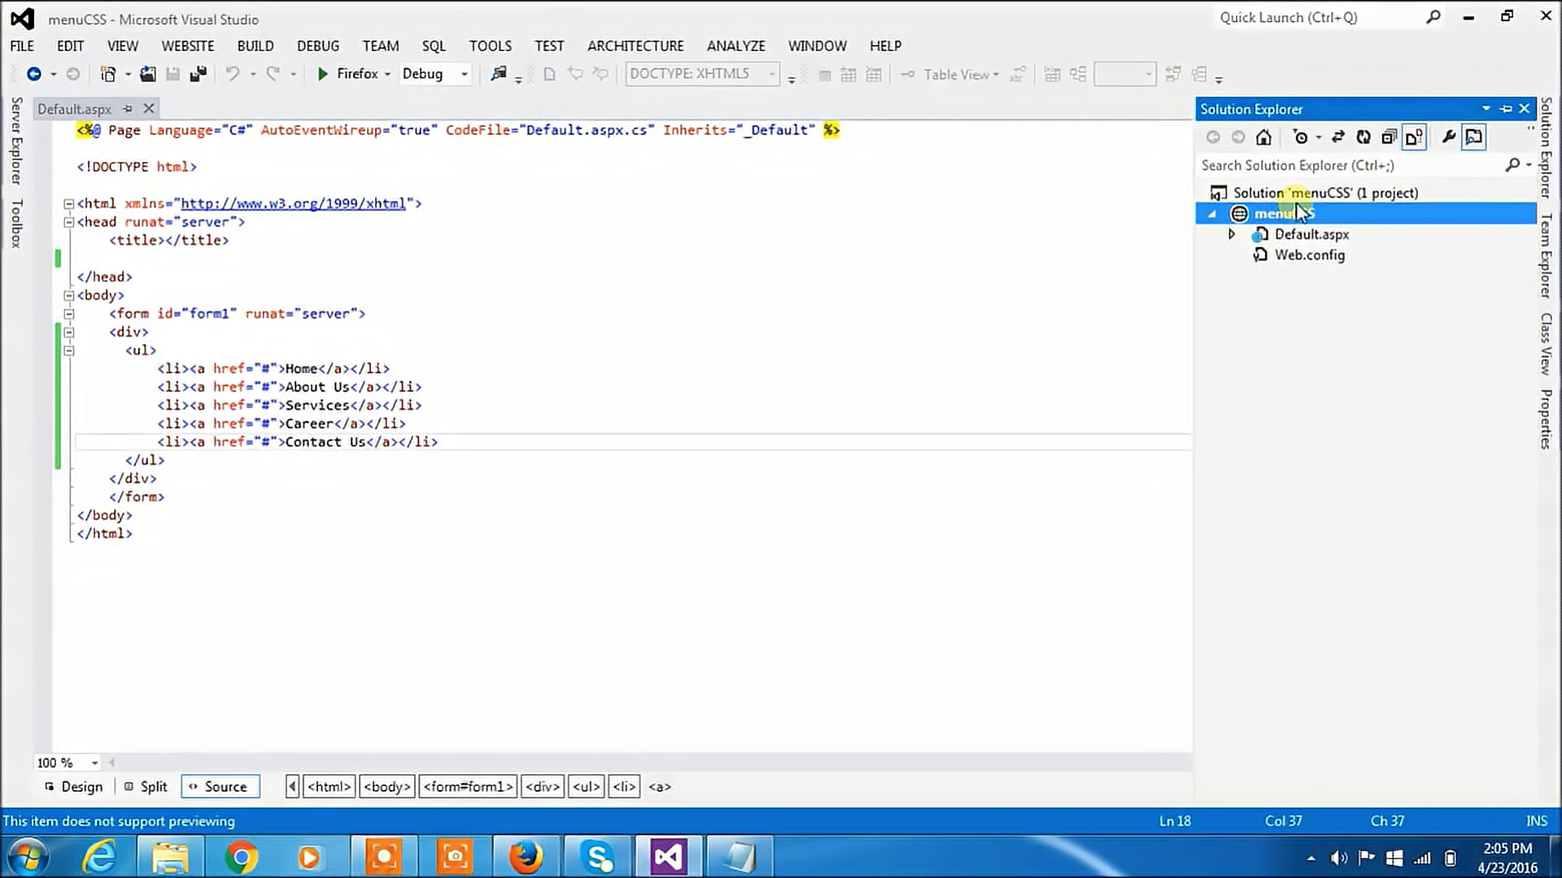
right_click(1296, 210)
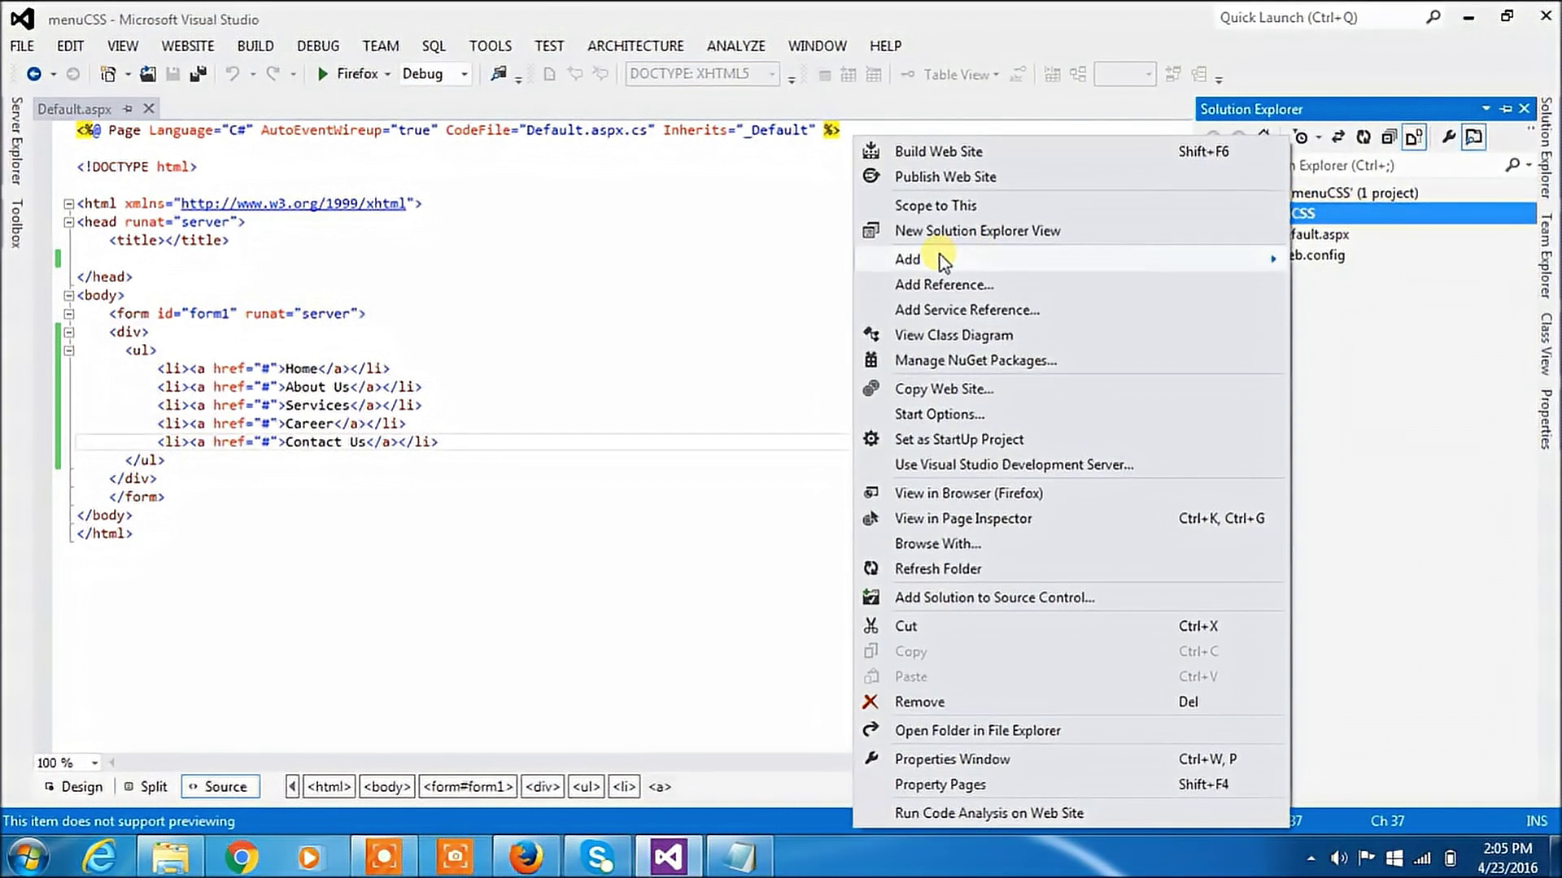
mouse_move(908, 259)
click(725, 268)
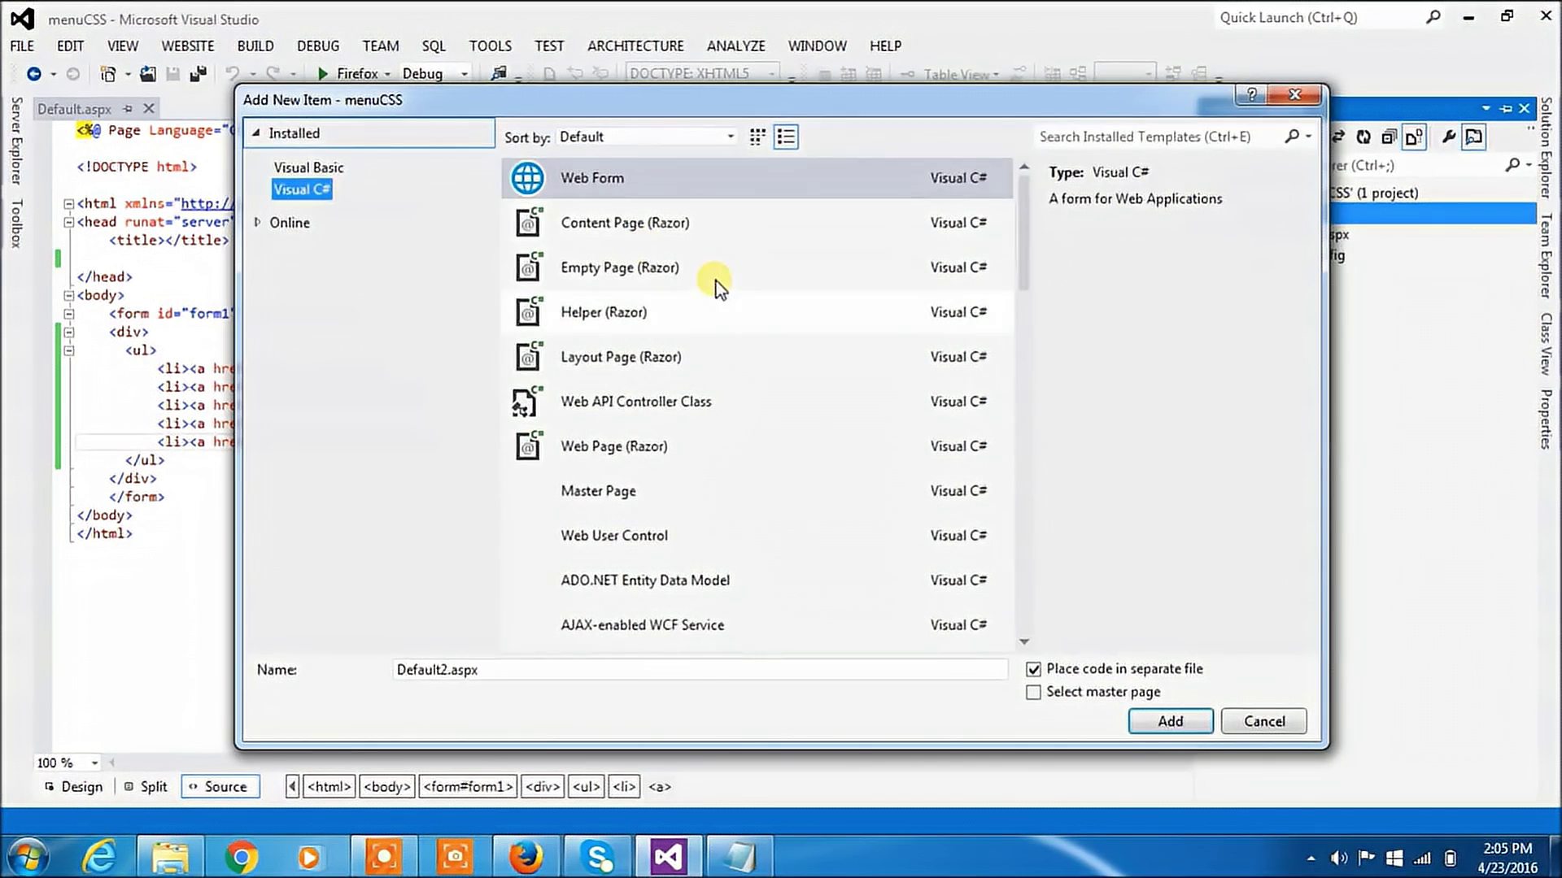
click(678, 585)
text(s)
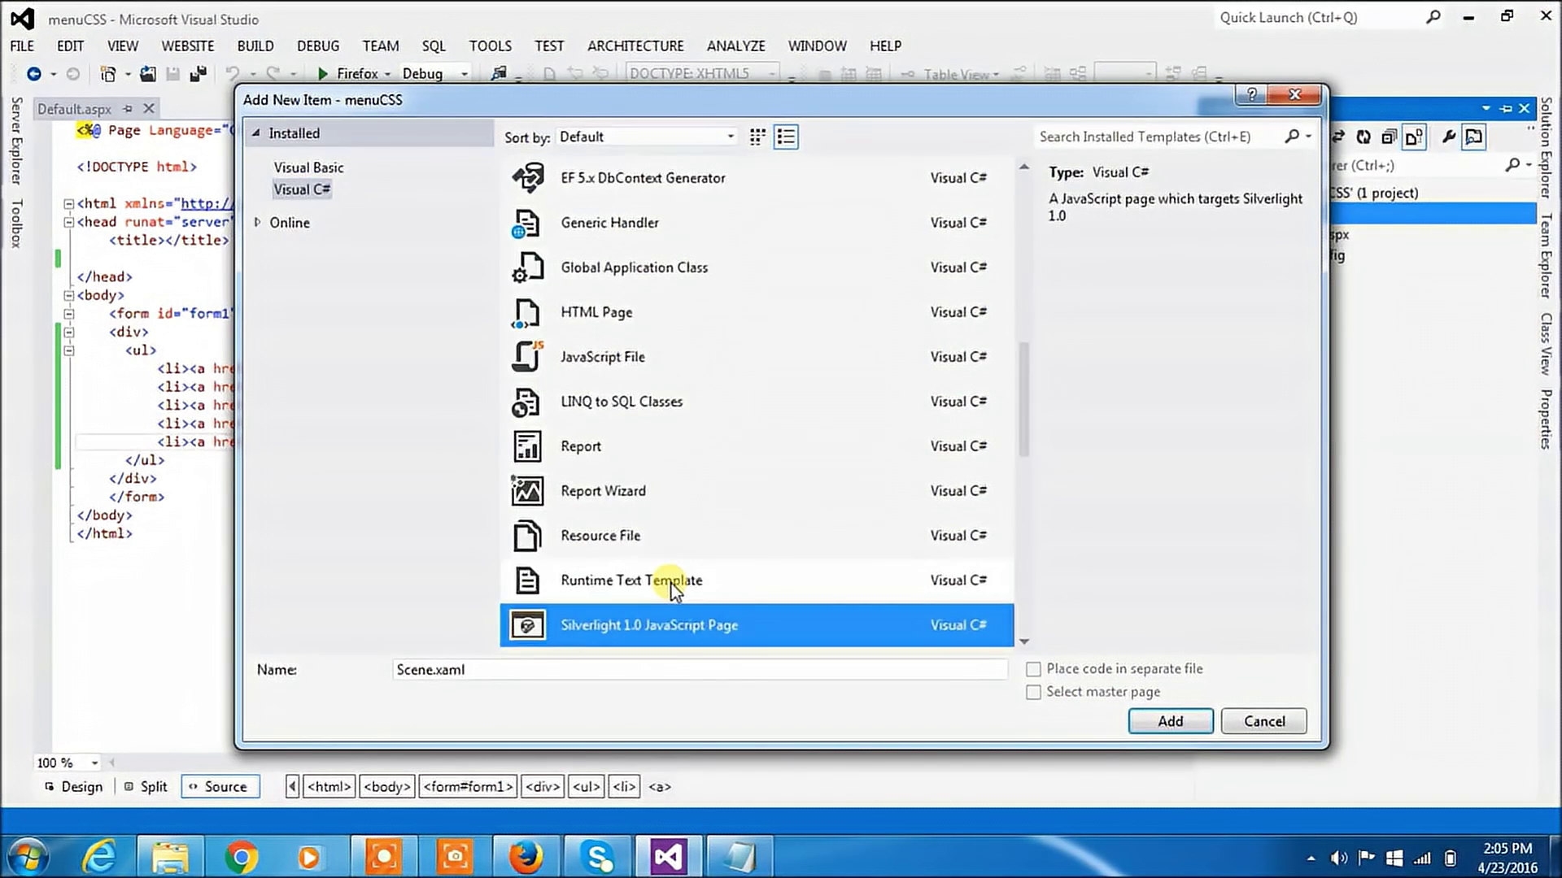
text(qls)
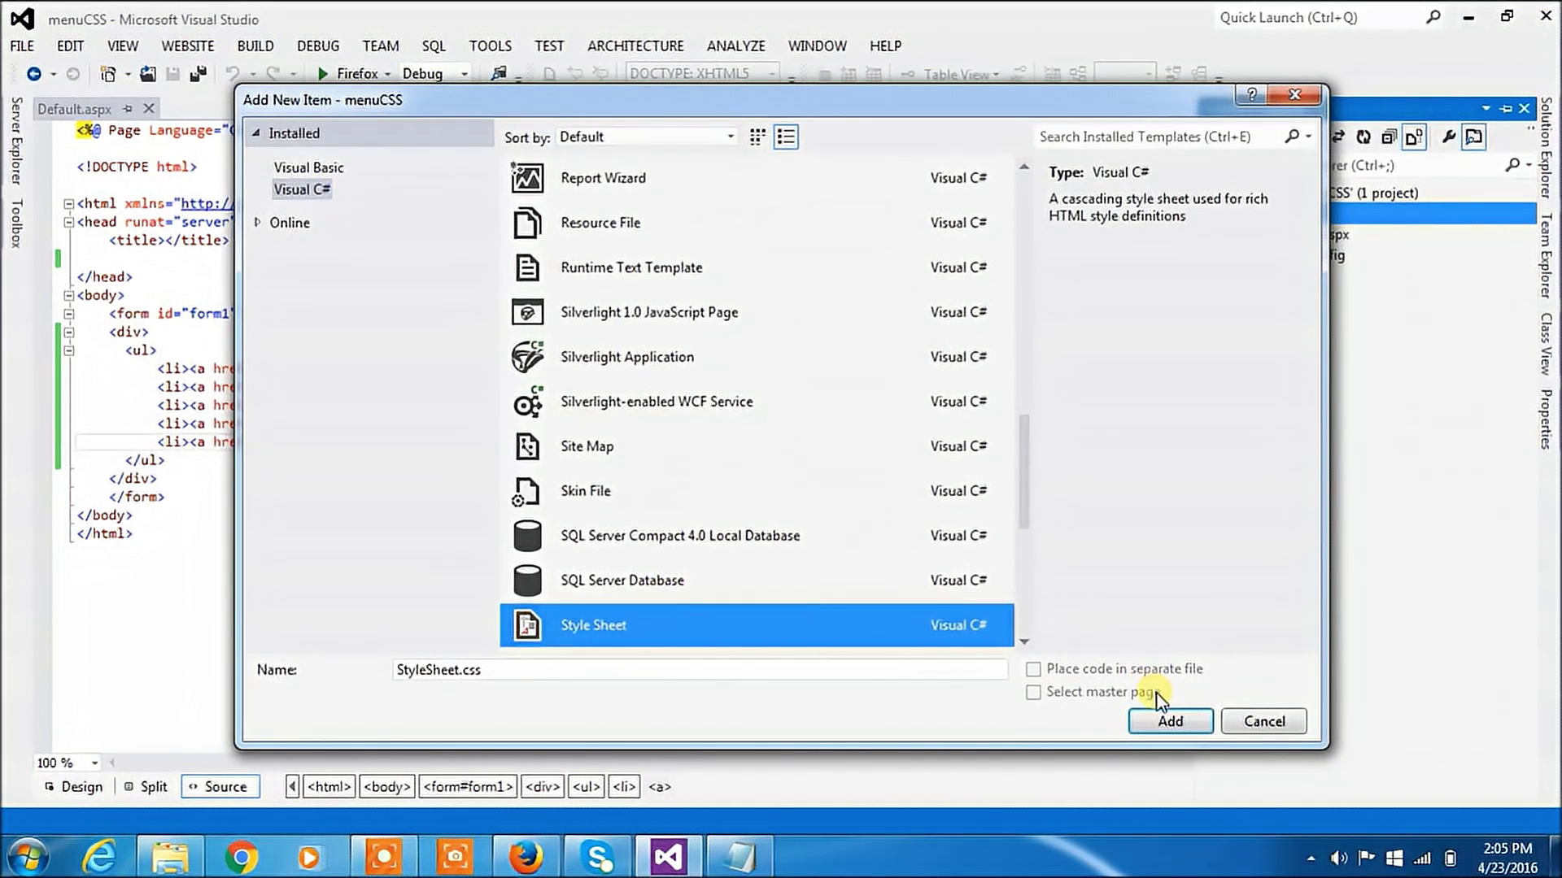
click(1170, 723)
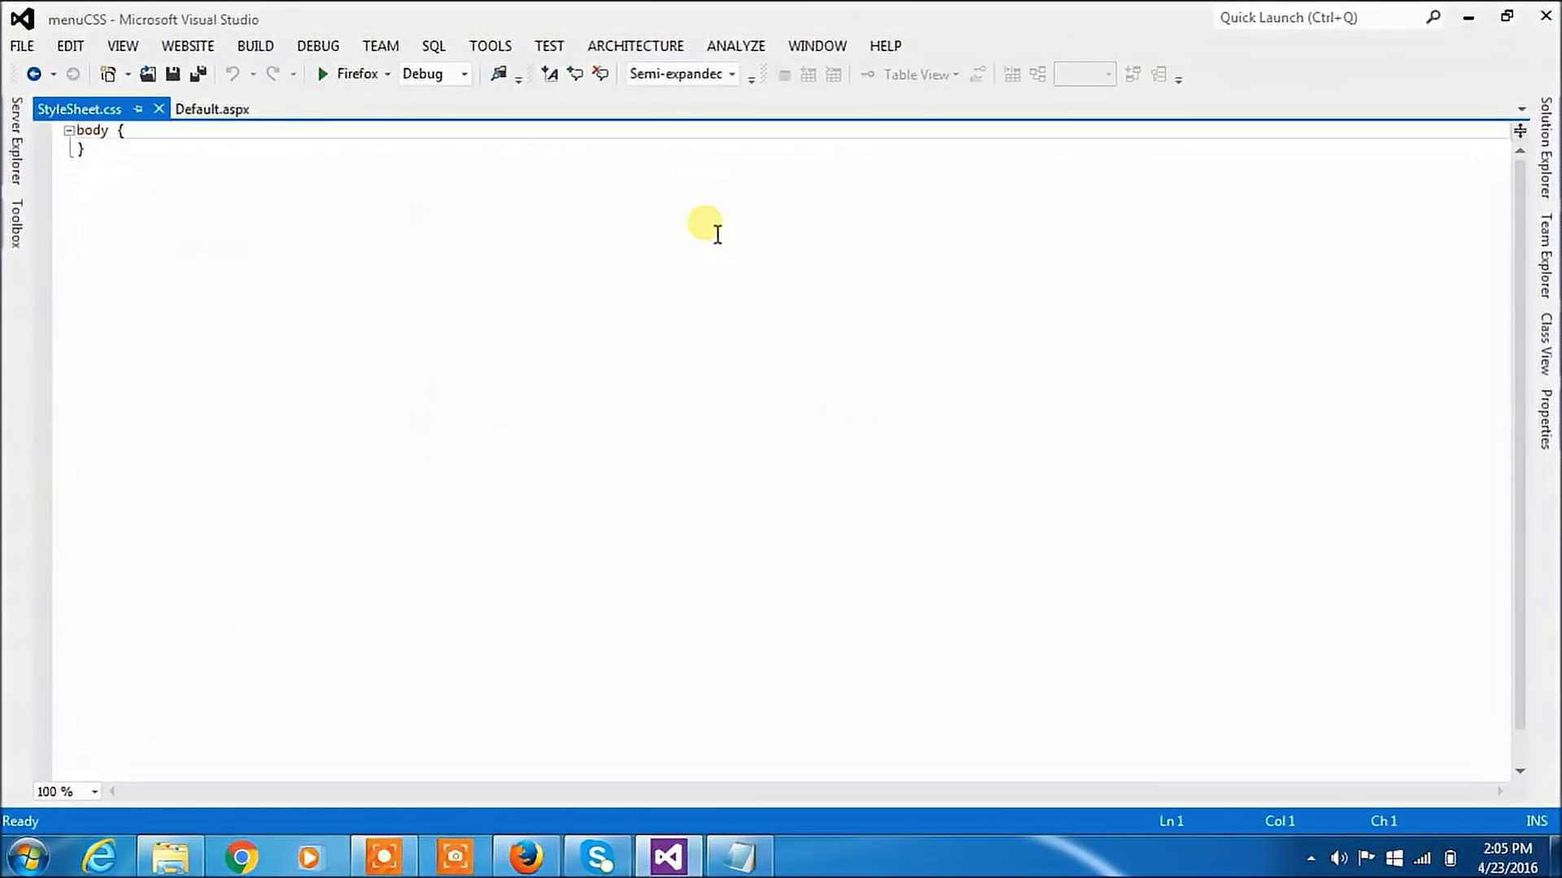
Step: Write '#menu ul { list-style:none; }' below the body rule in StyleSheet.css and save
click(122, 150)
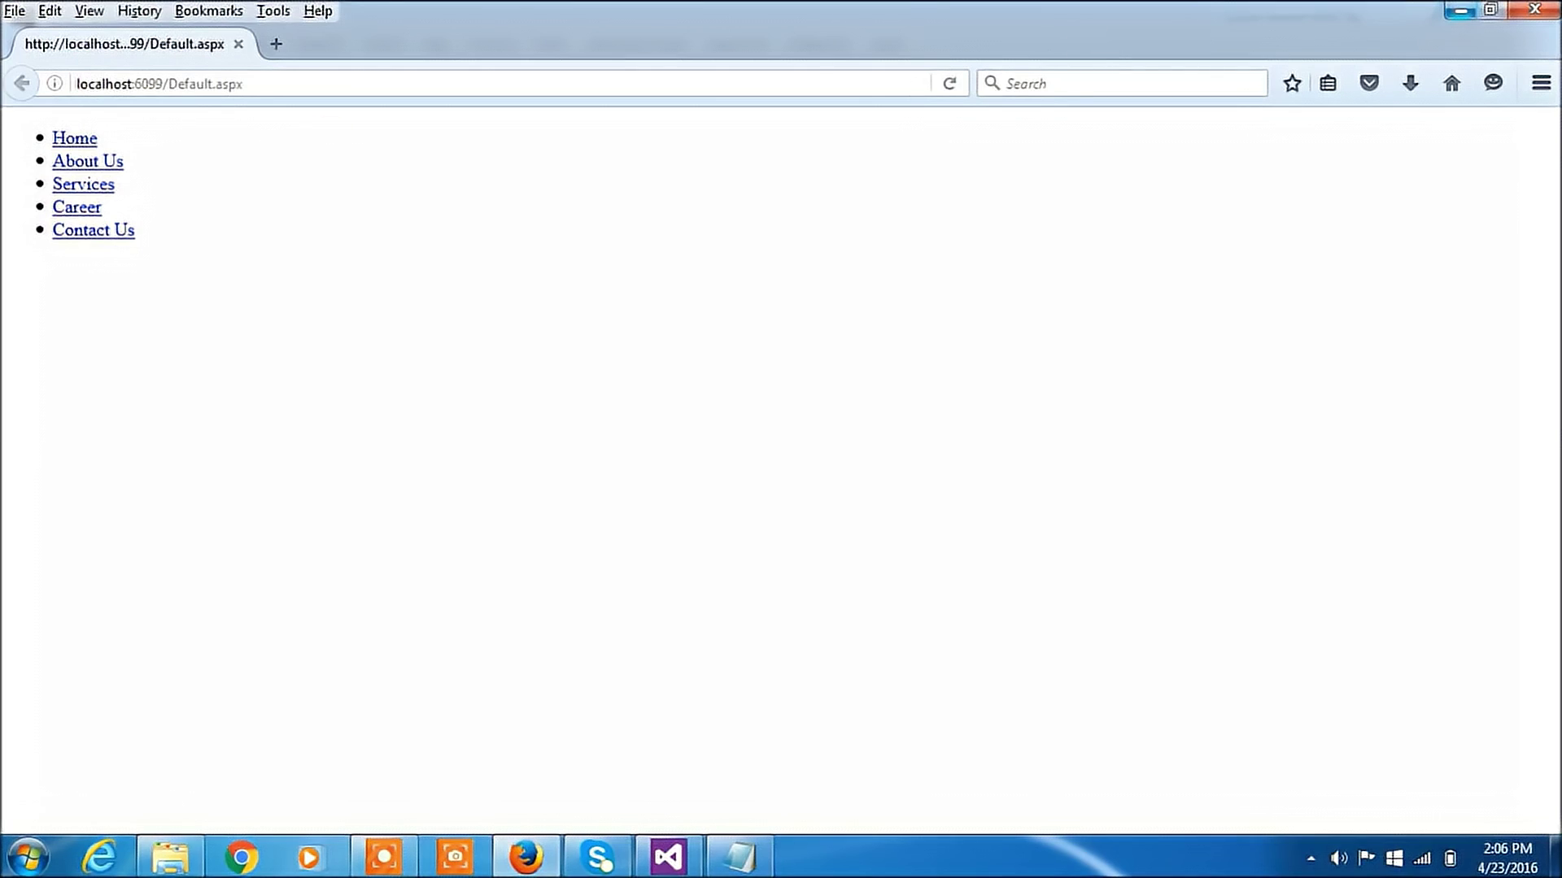
click(1460, 11)
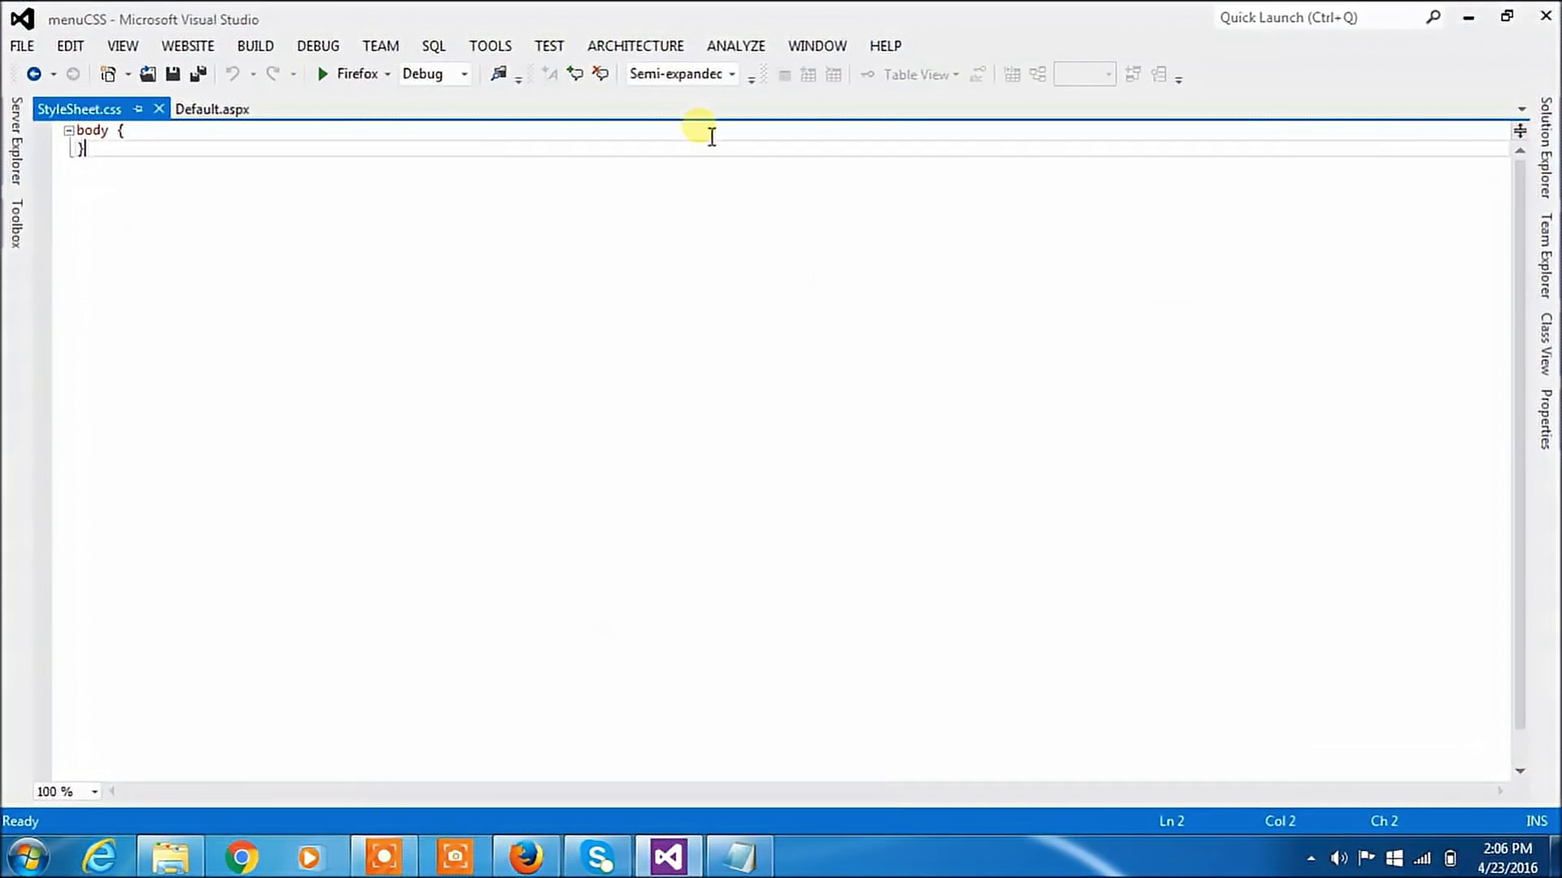
key(Return)
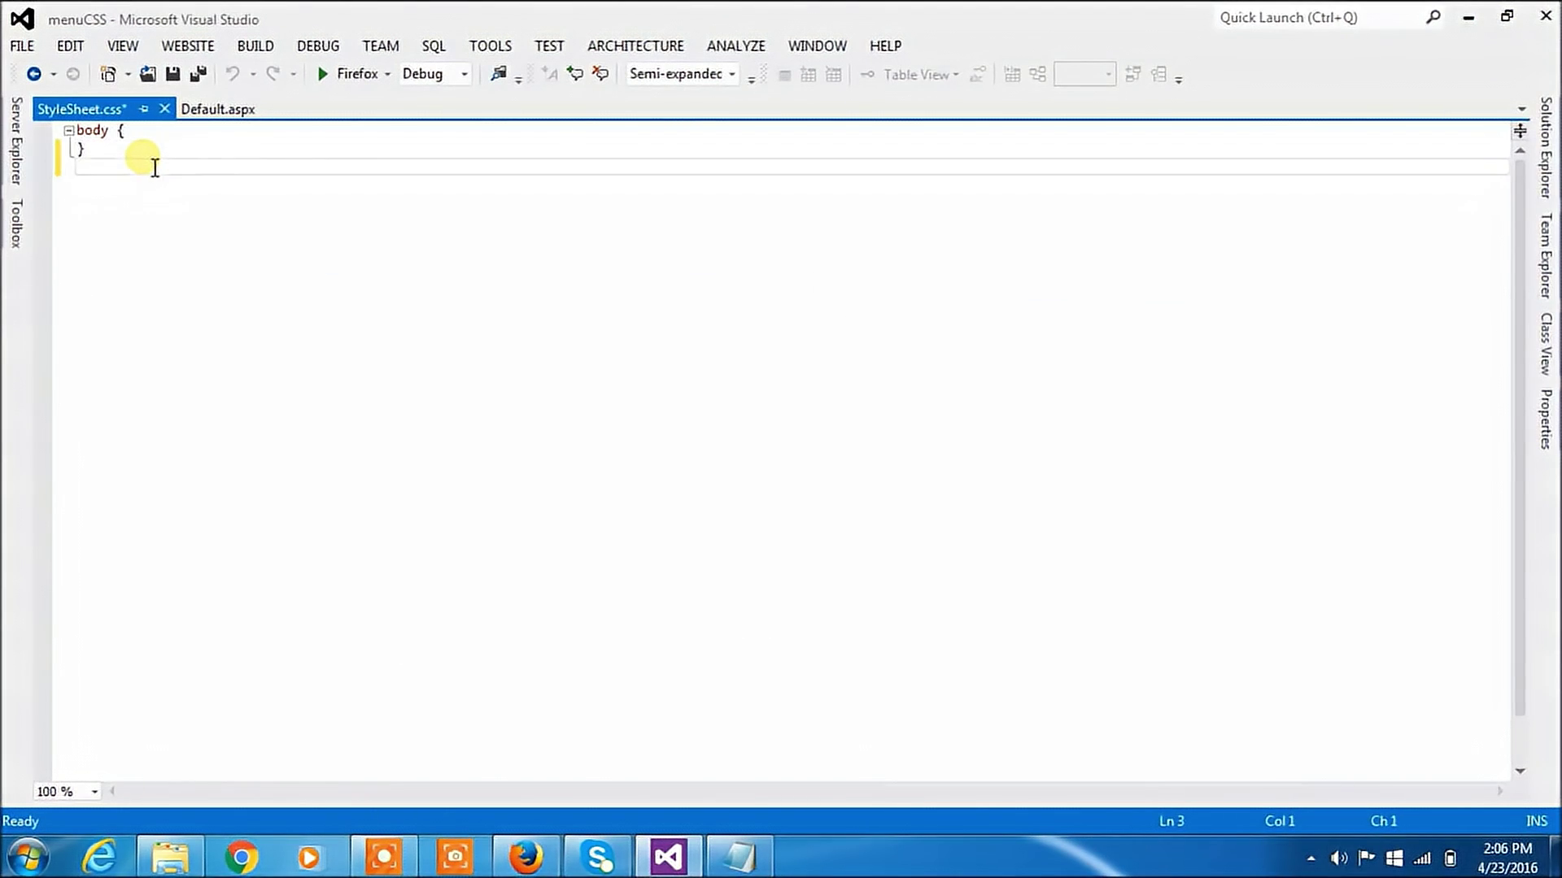
text(#menu u)
text(l)
key(Return)
text({)
key(Return)
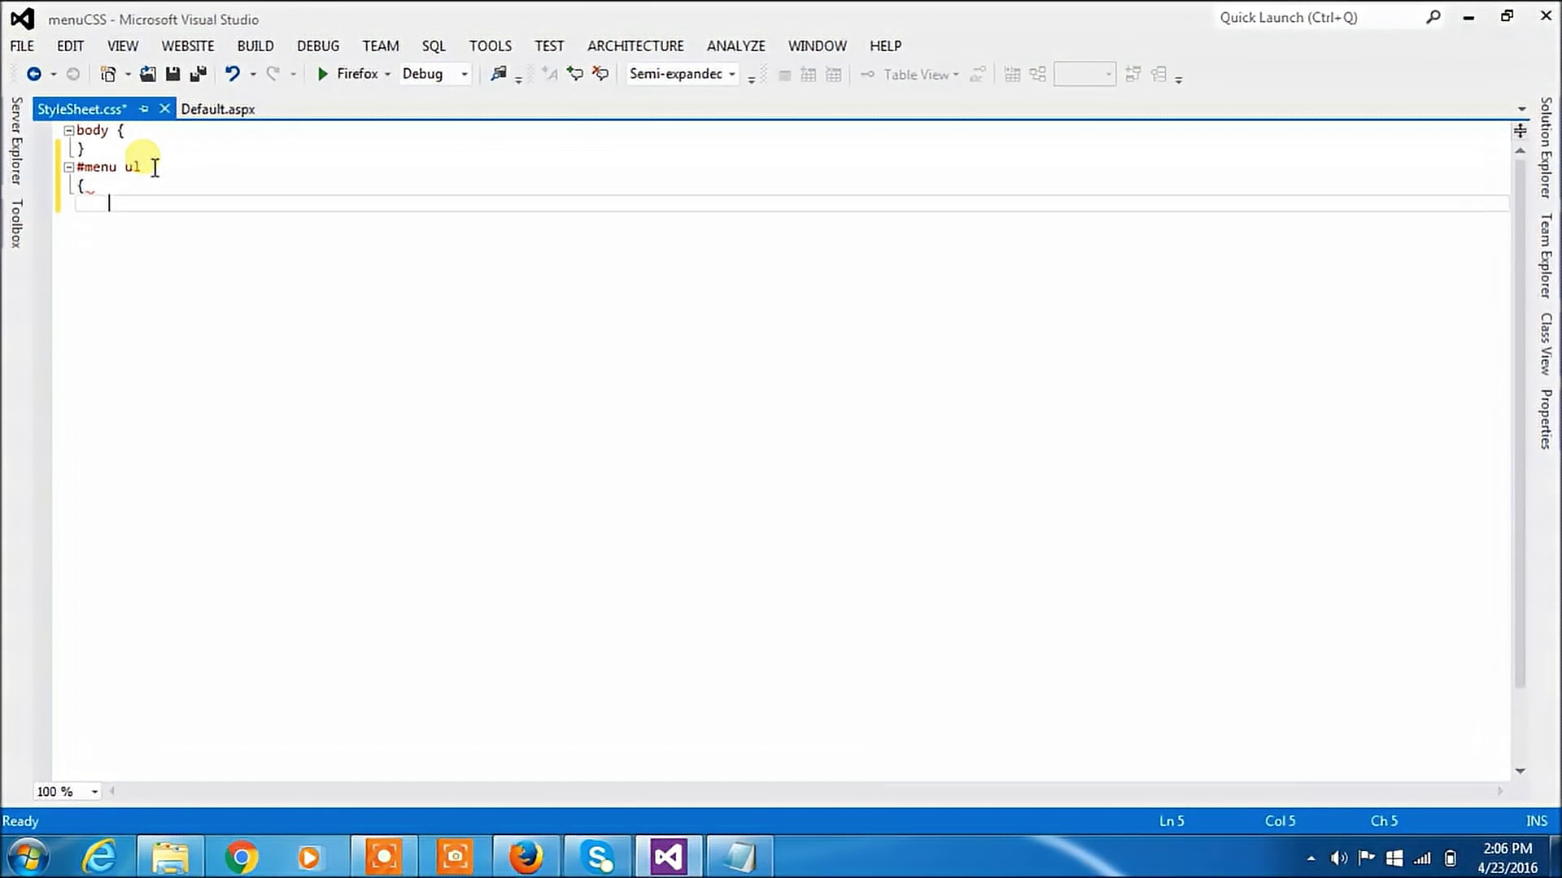
text(})
click(197, 166)
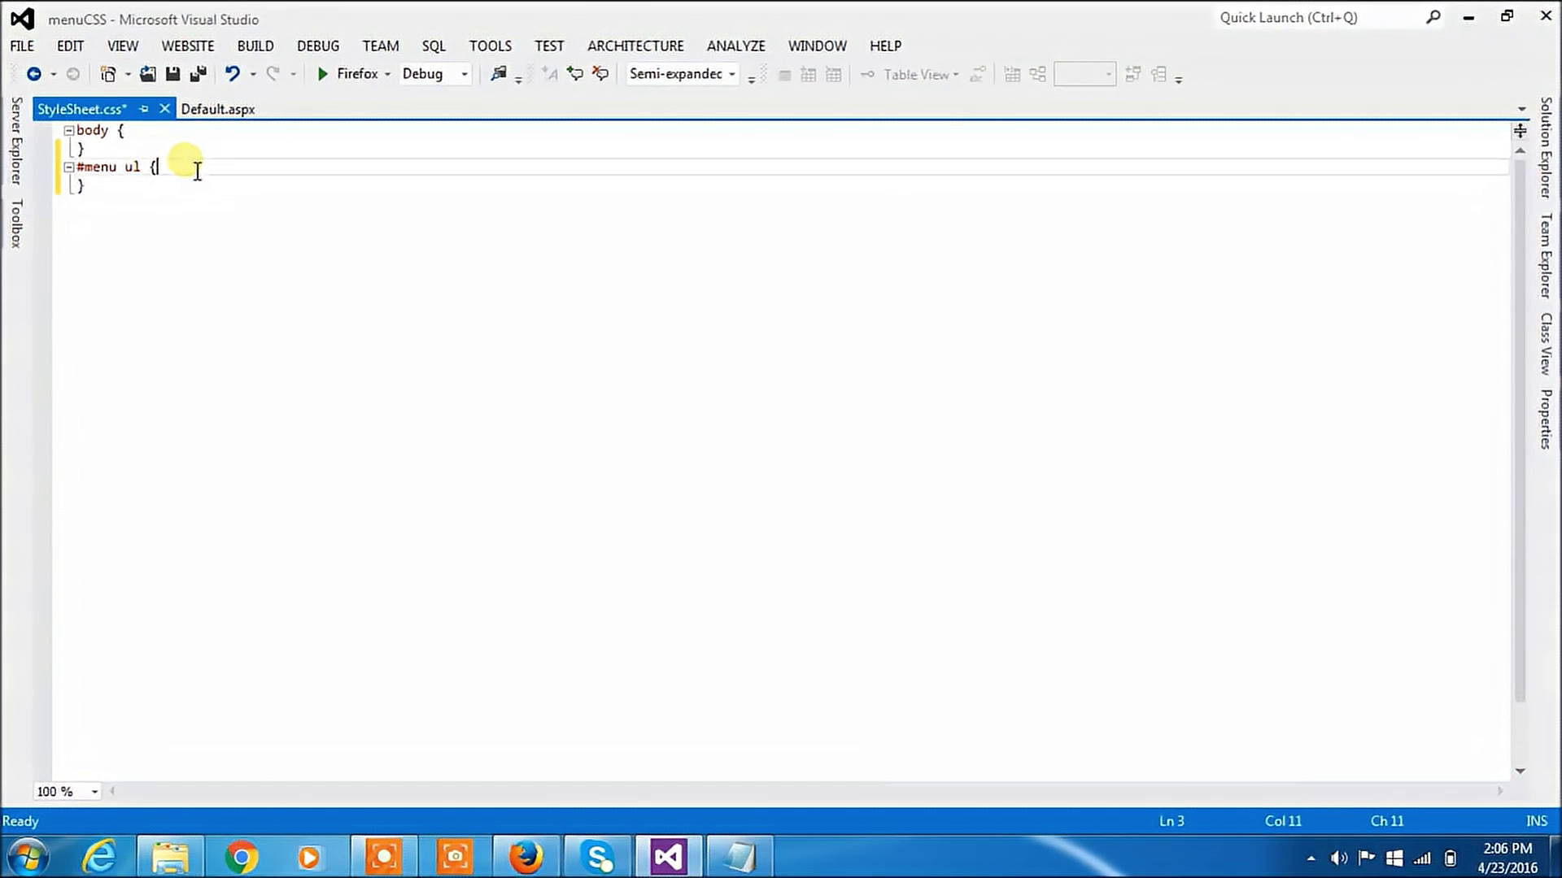
key(Return)
text(list)
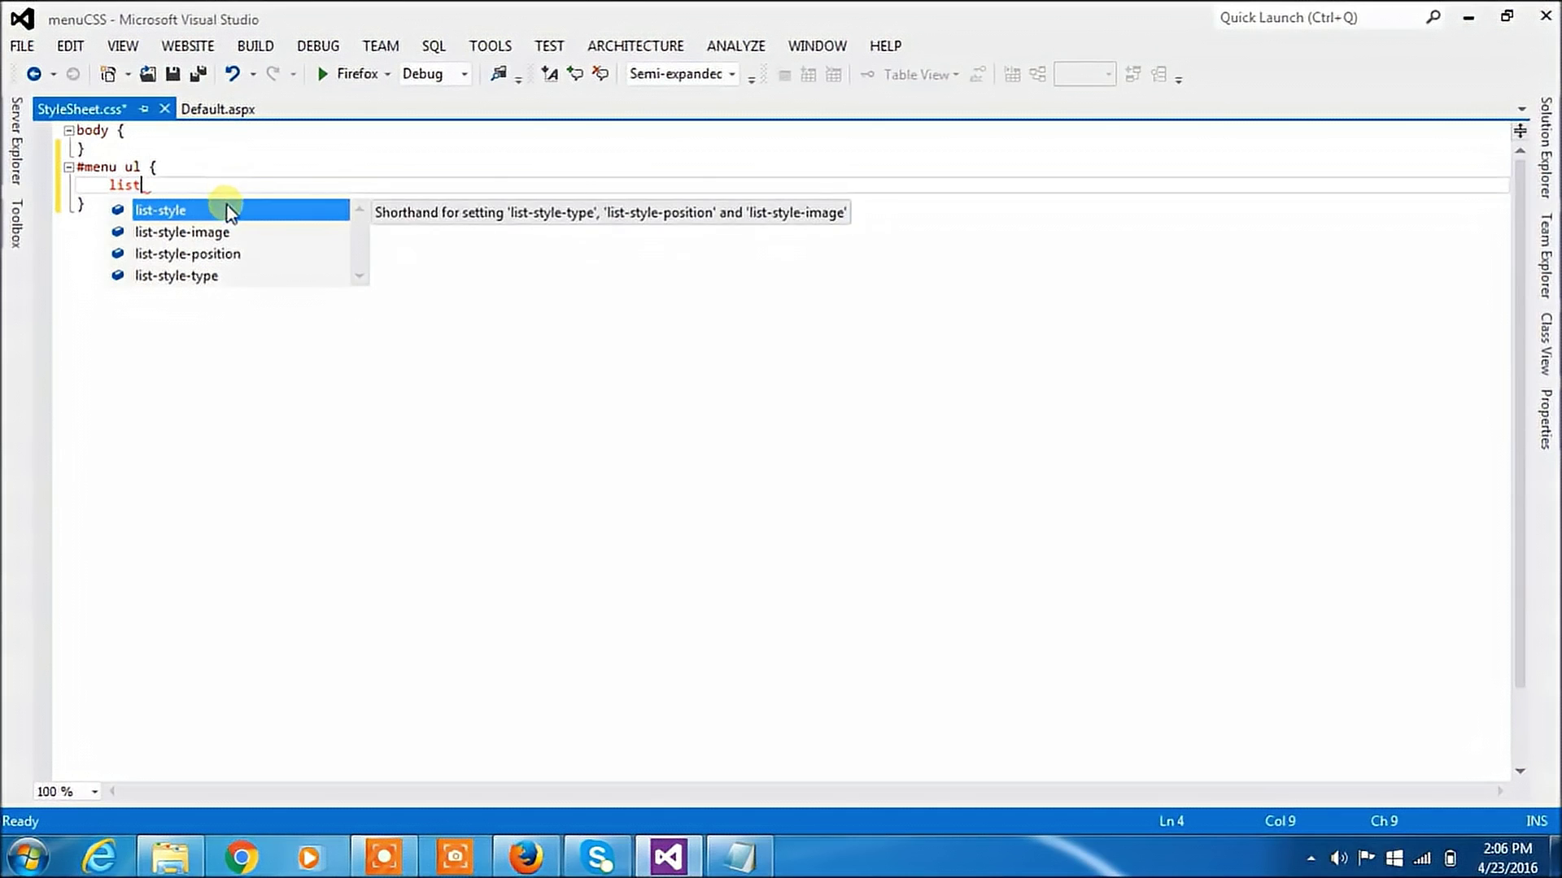
key(Tab)
text(:n)
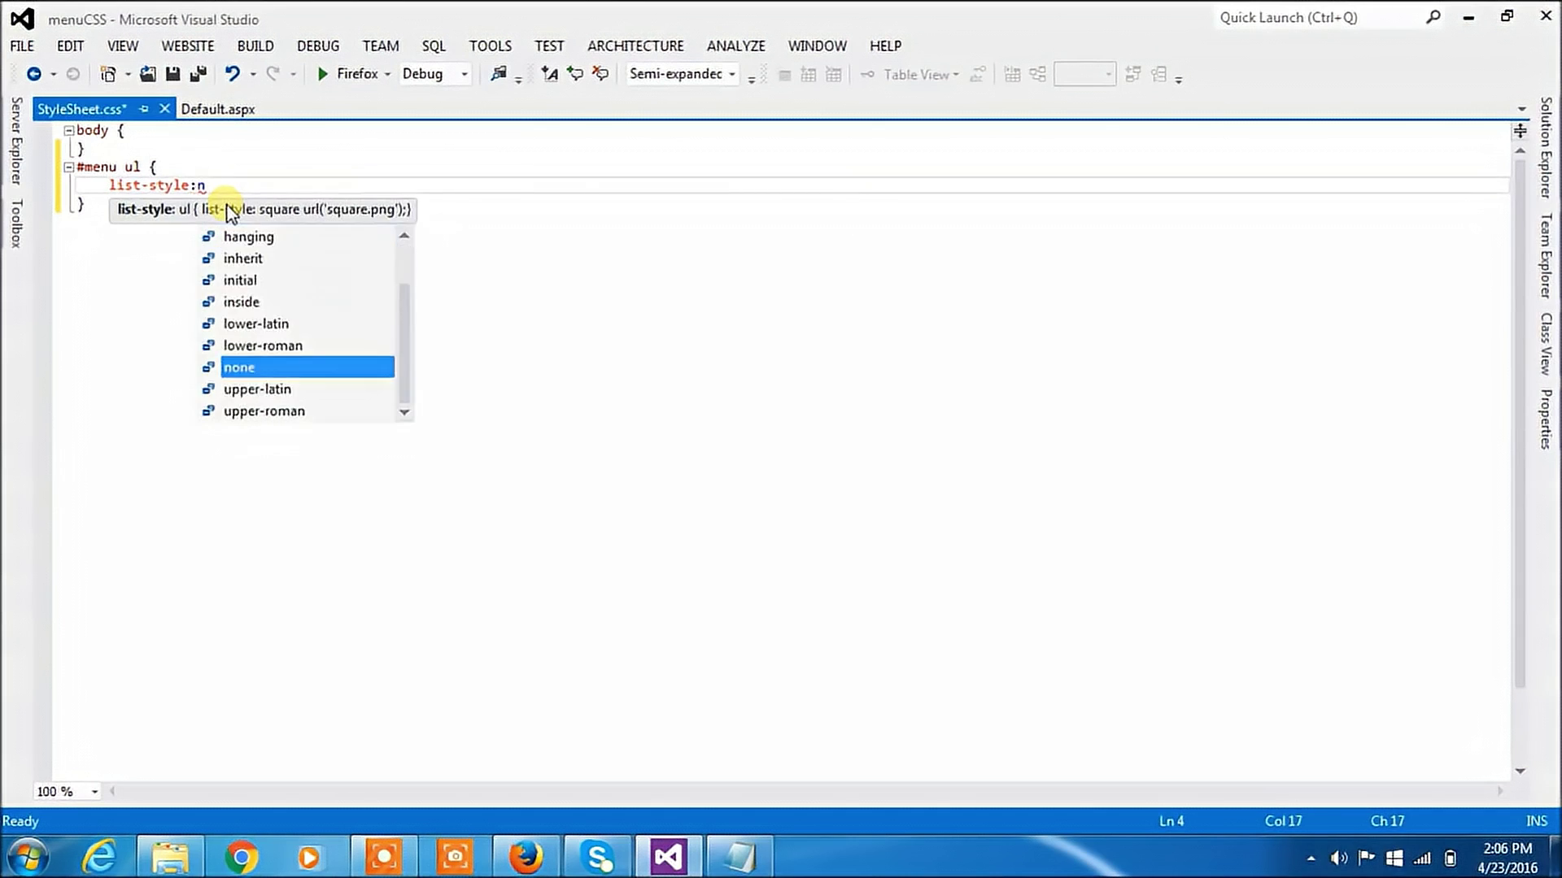
text(one;)
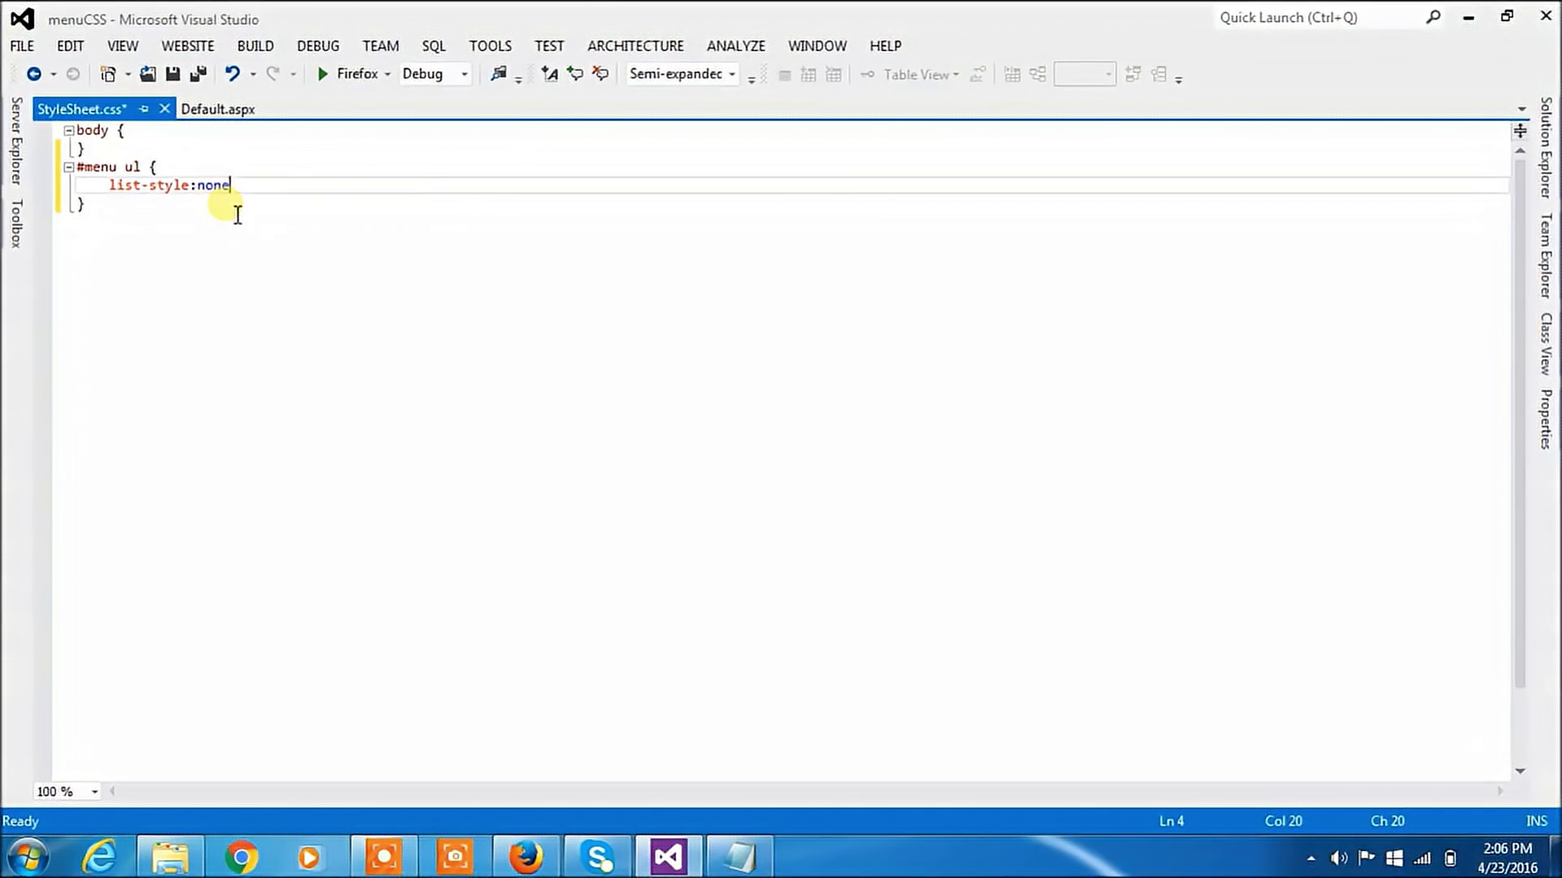
key(ctrl+s)
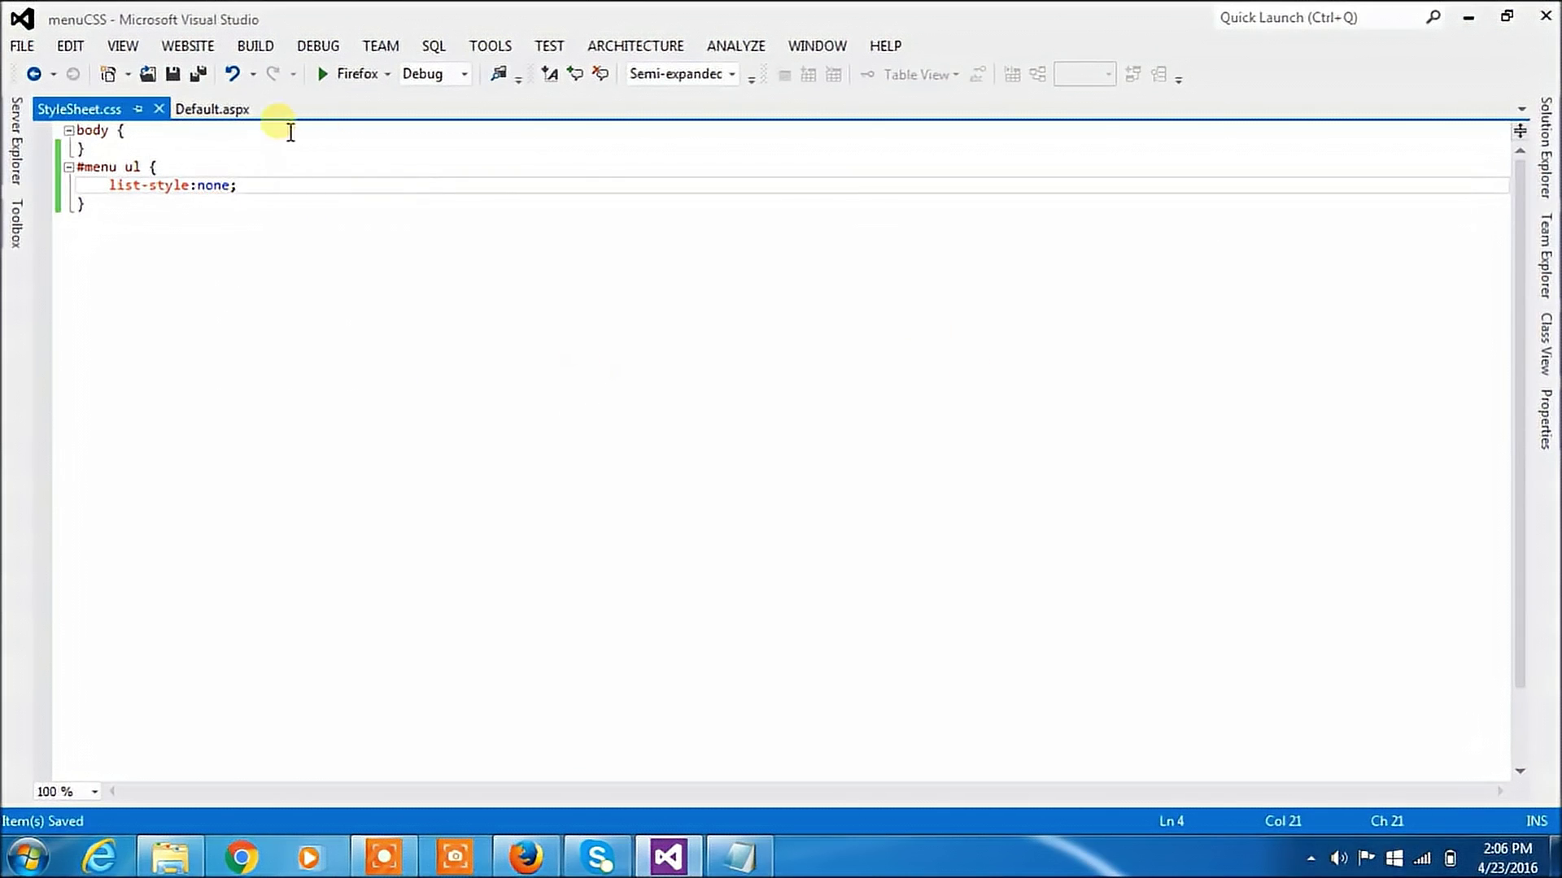
Step: Link StyleSheet.css into the head of Default.aspx by dragging it from Solution Explorer
click(212, 109)
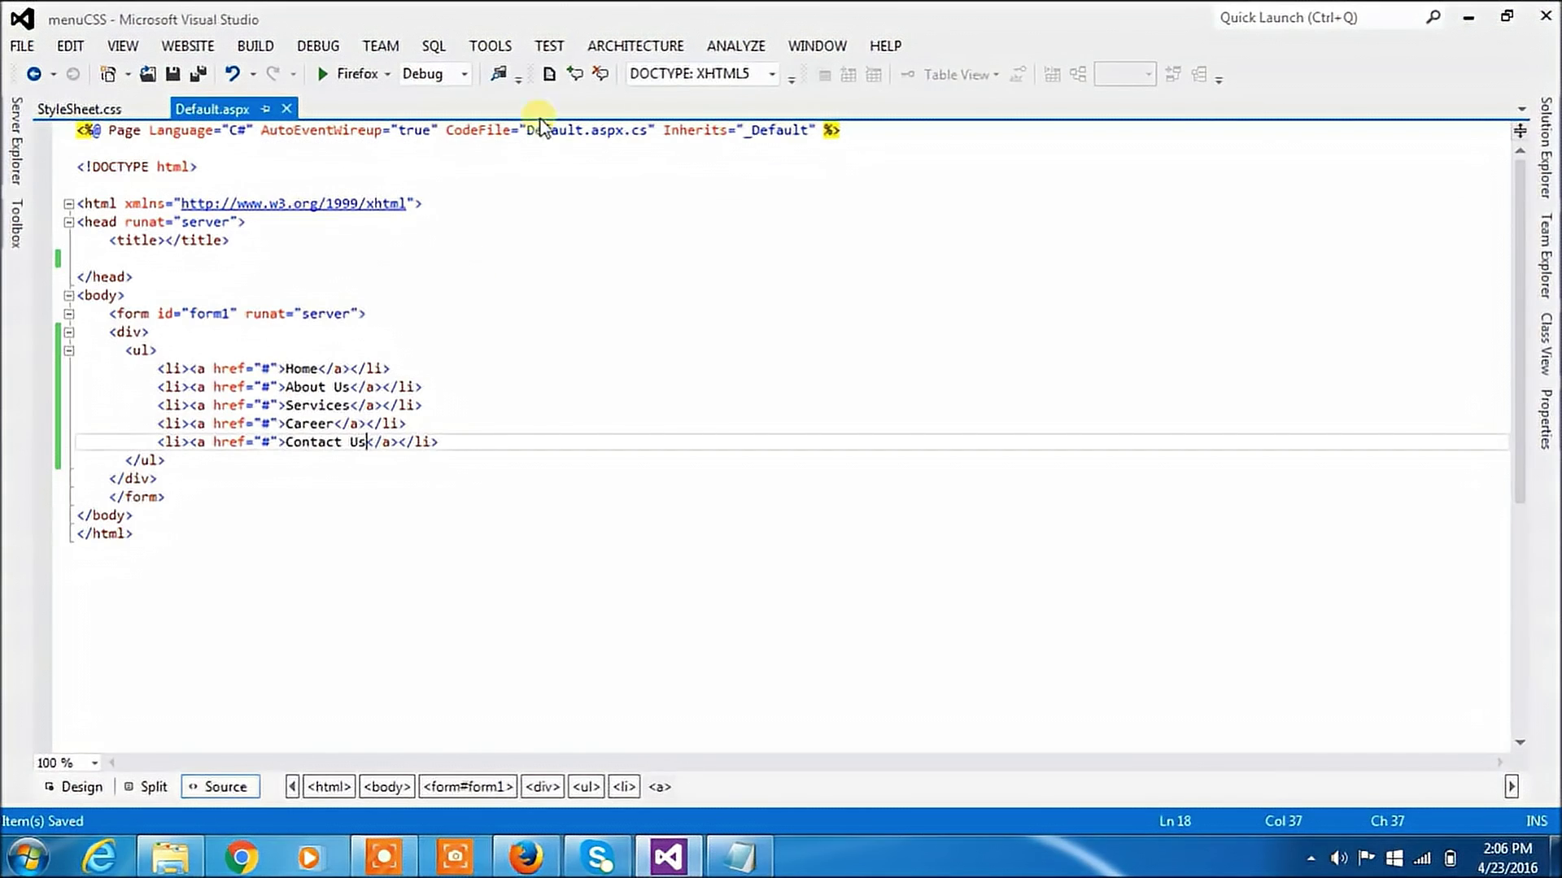
click(1547, 128)
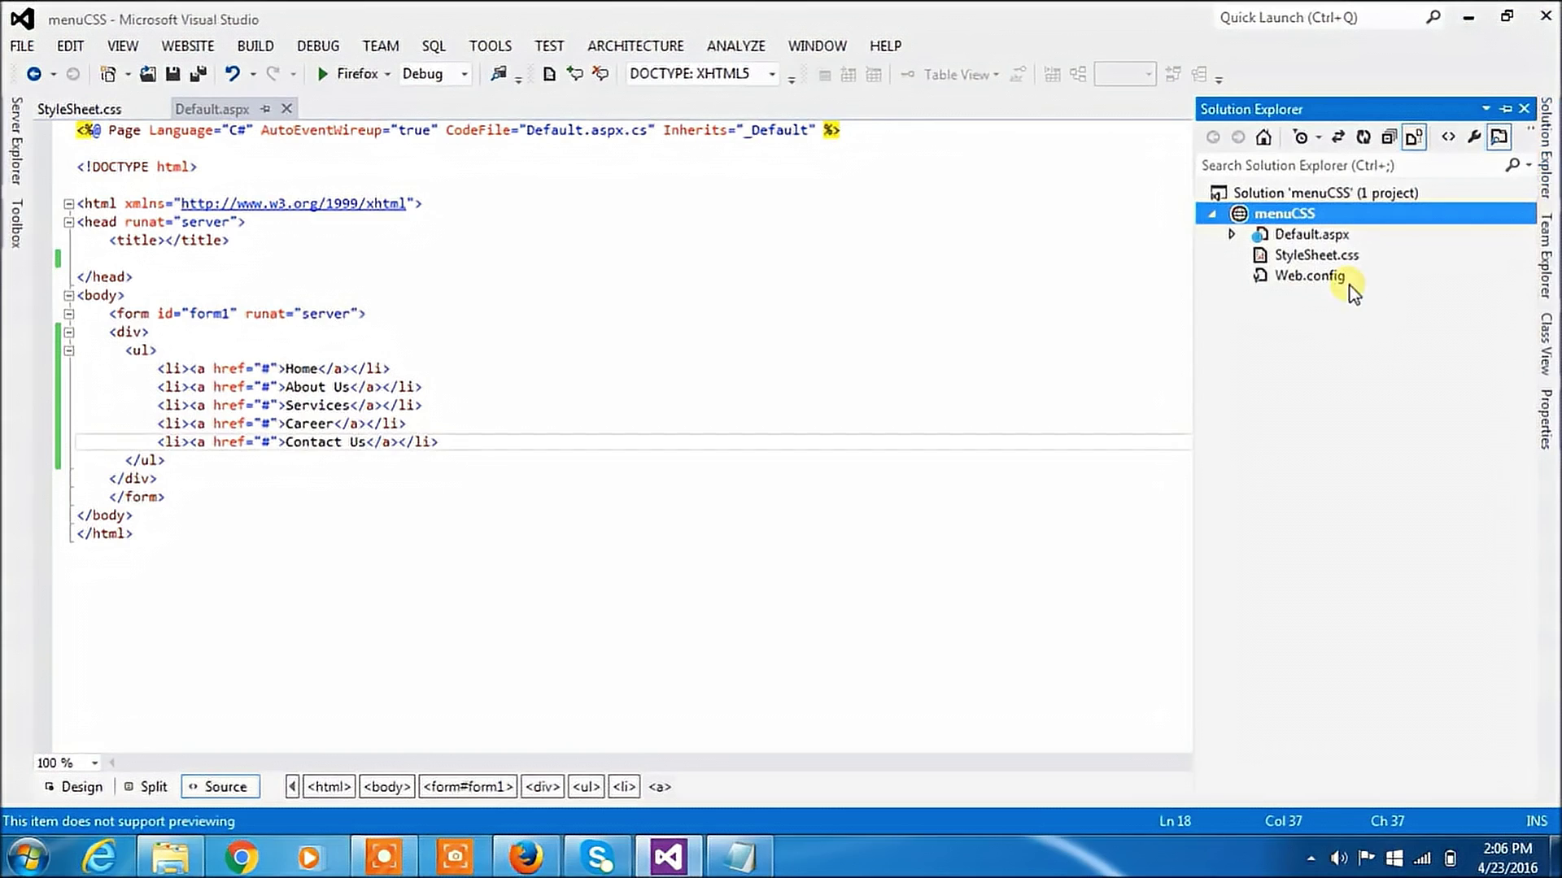
click(1328, 257)
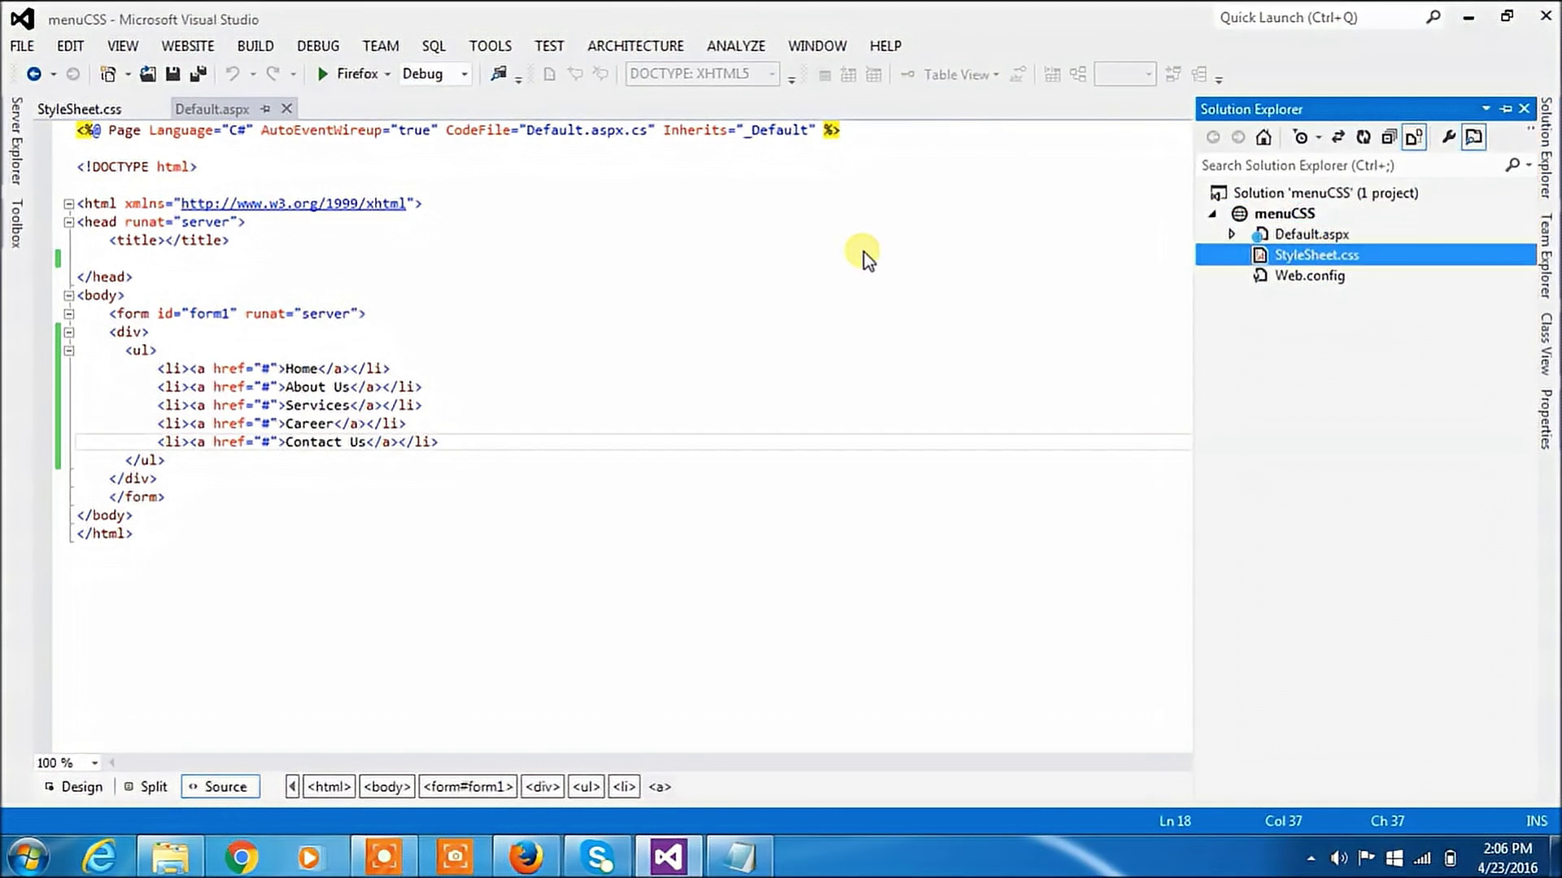
drag(190, 263, 192, 263)
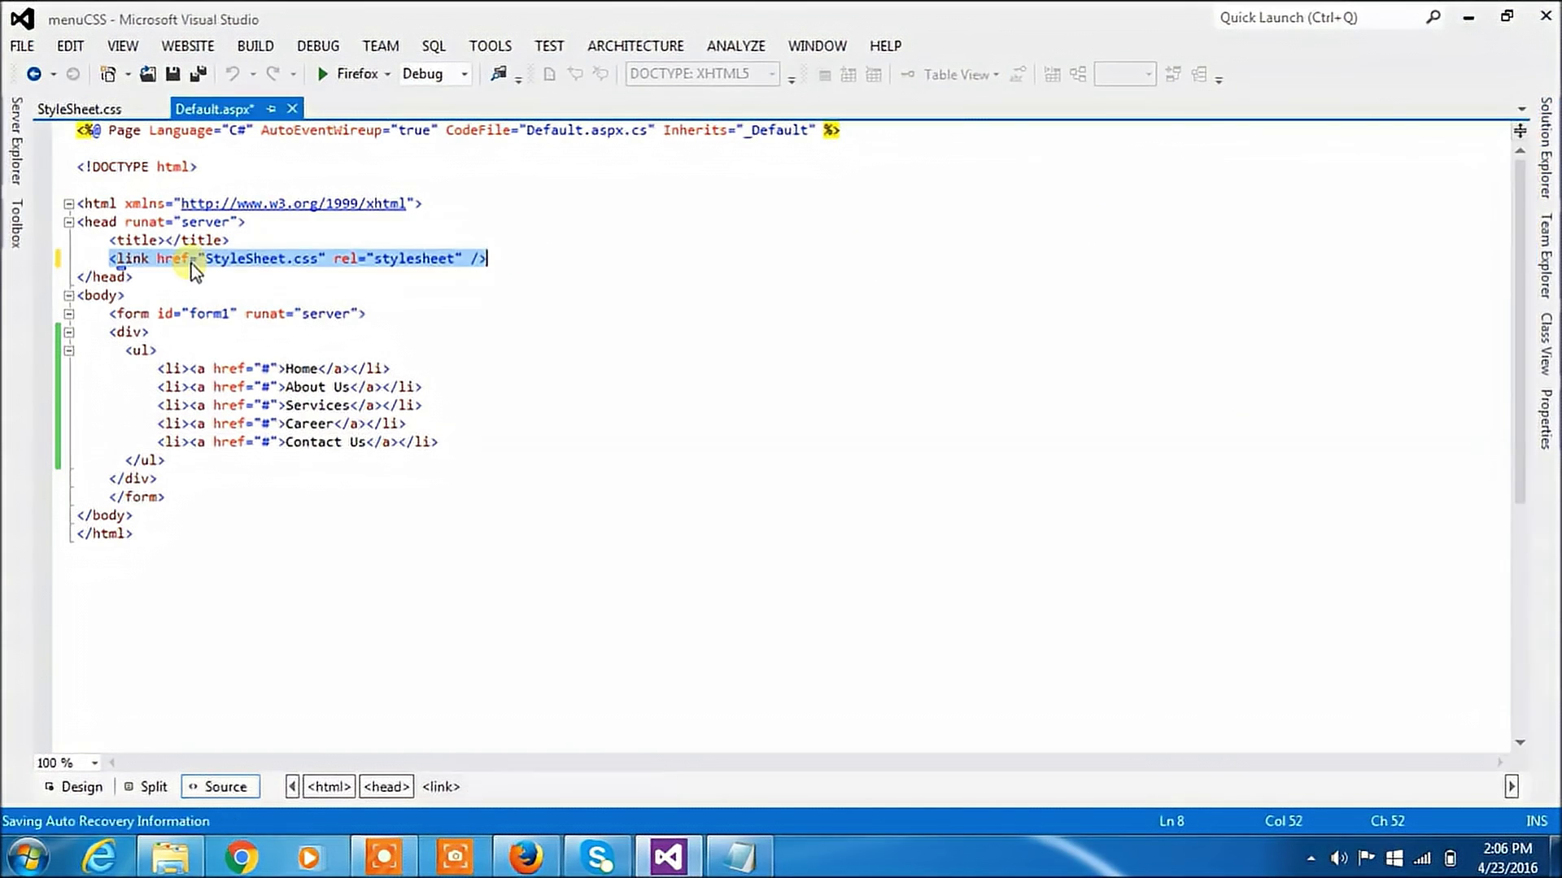
Step: Give the menu div id="menu" and save Default.aspx
click(153, 335)
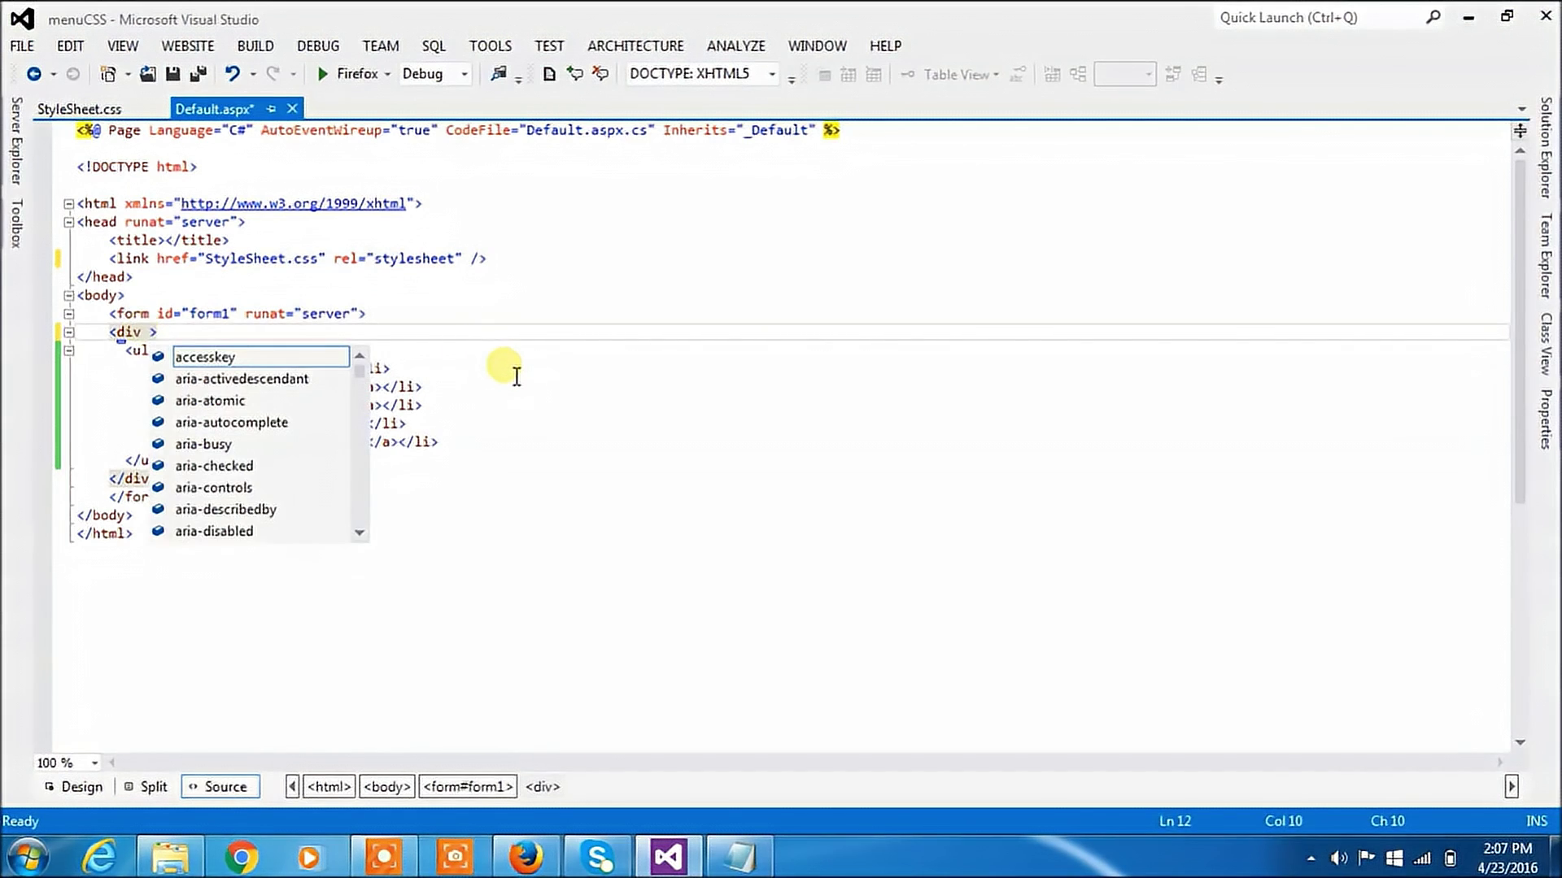
text(id)
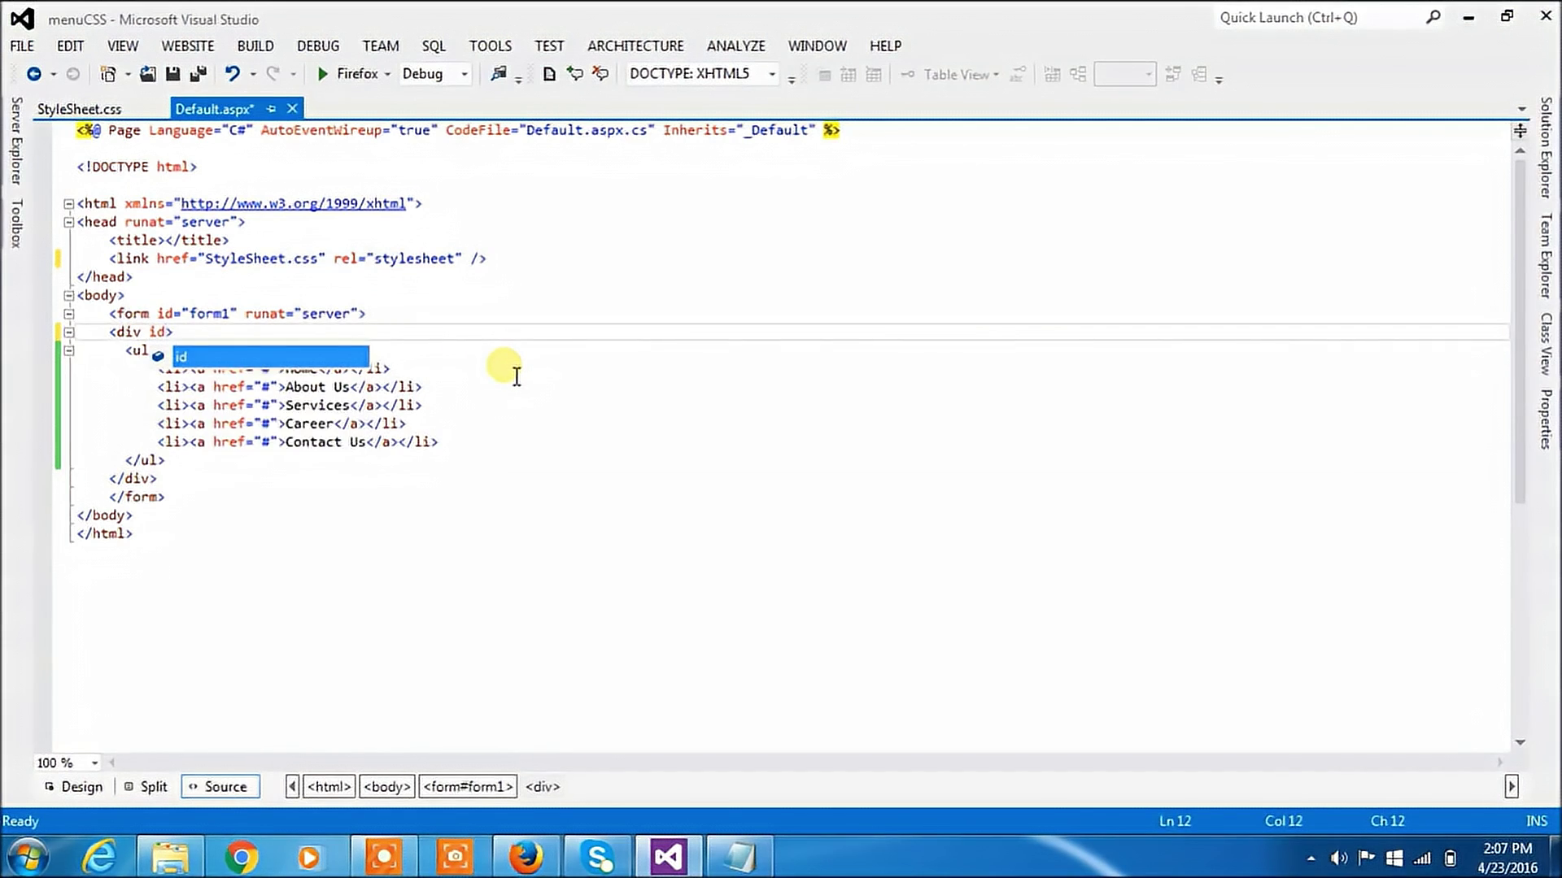
key(Escape)
text(="menu")
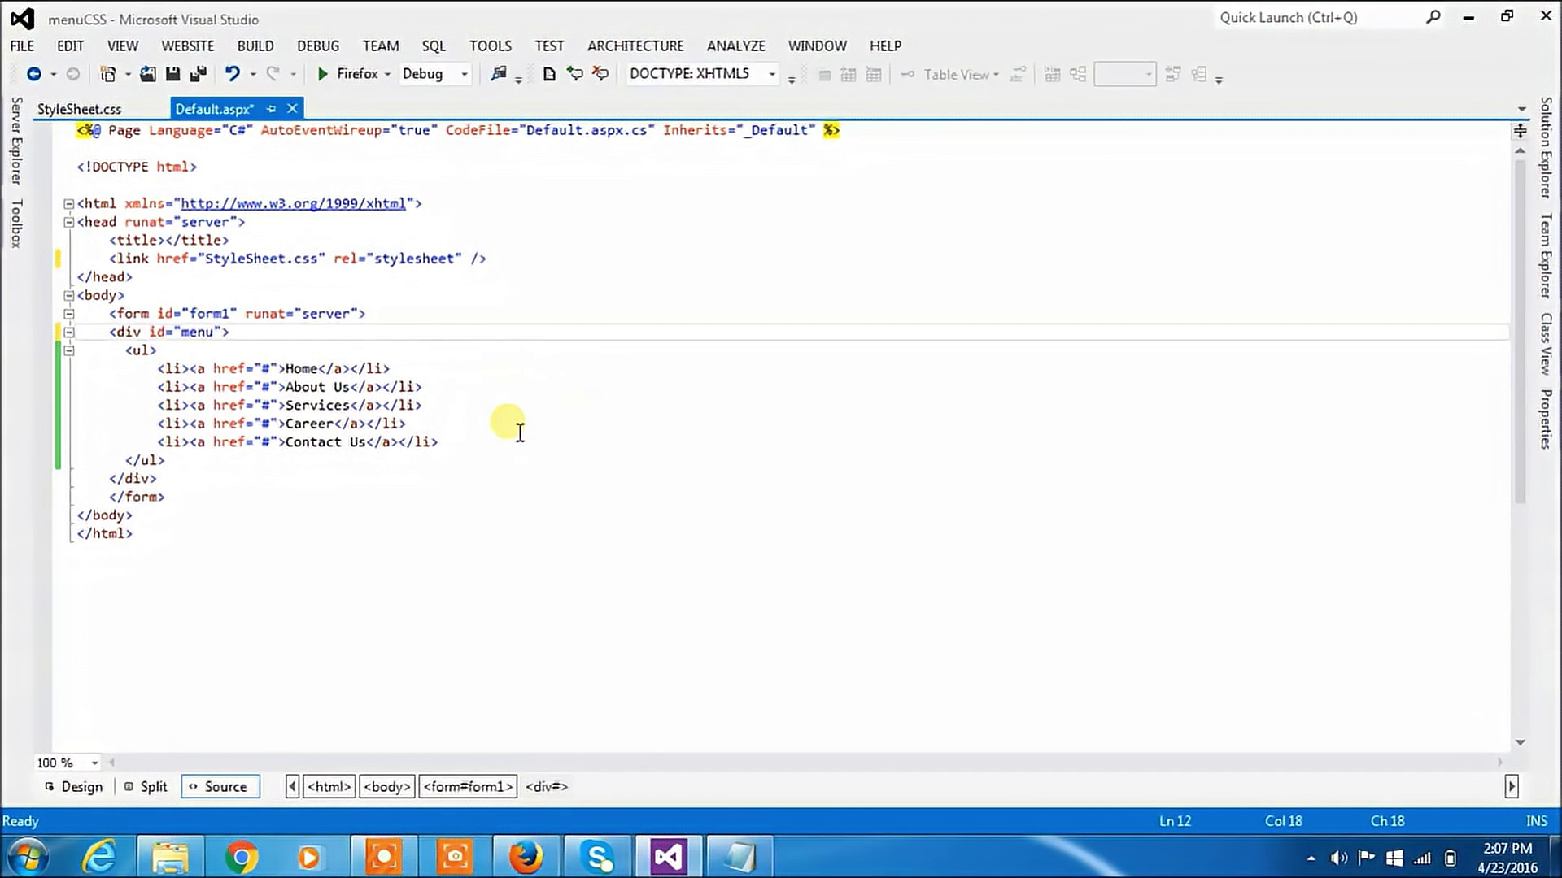
click(519, 425)
key(ctrl+s)
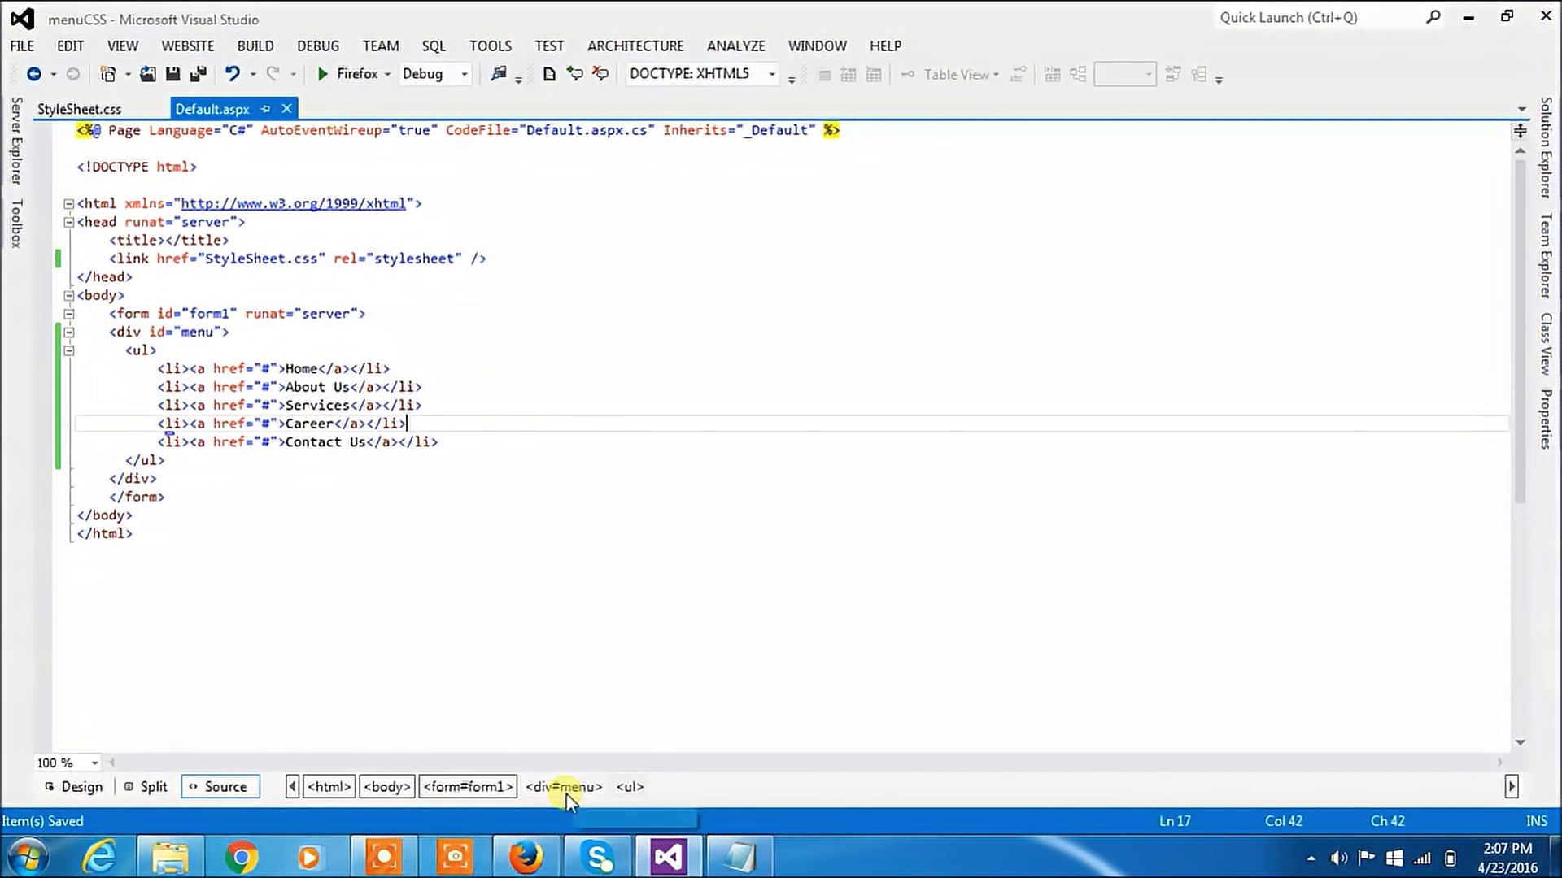
click(525, 857)
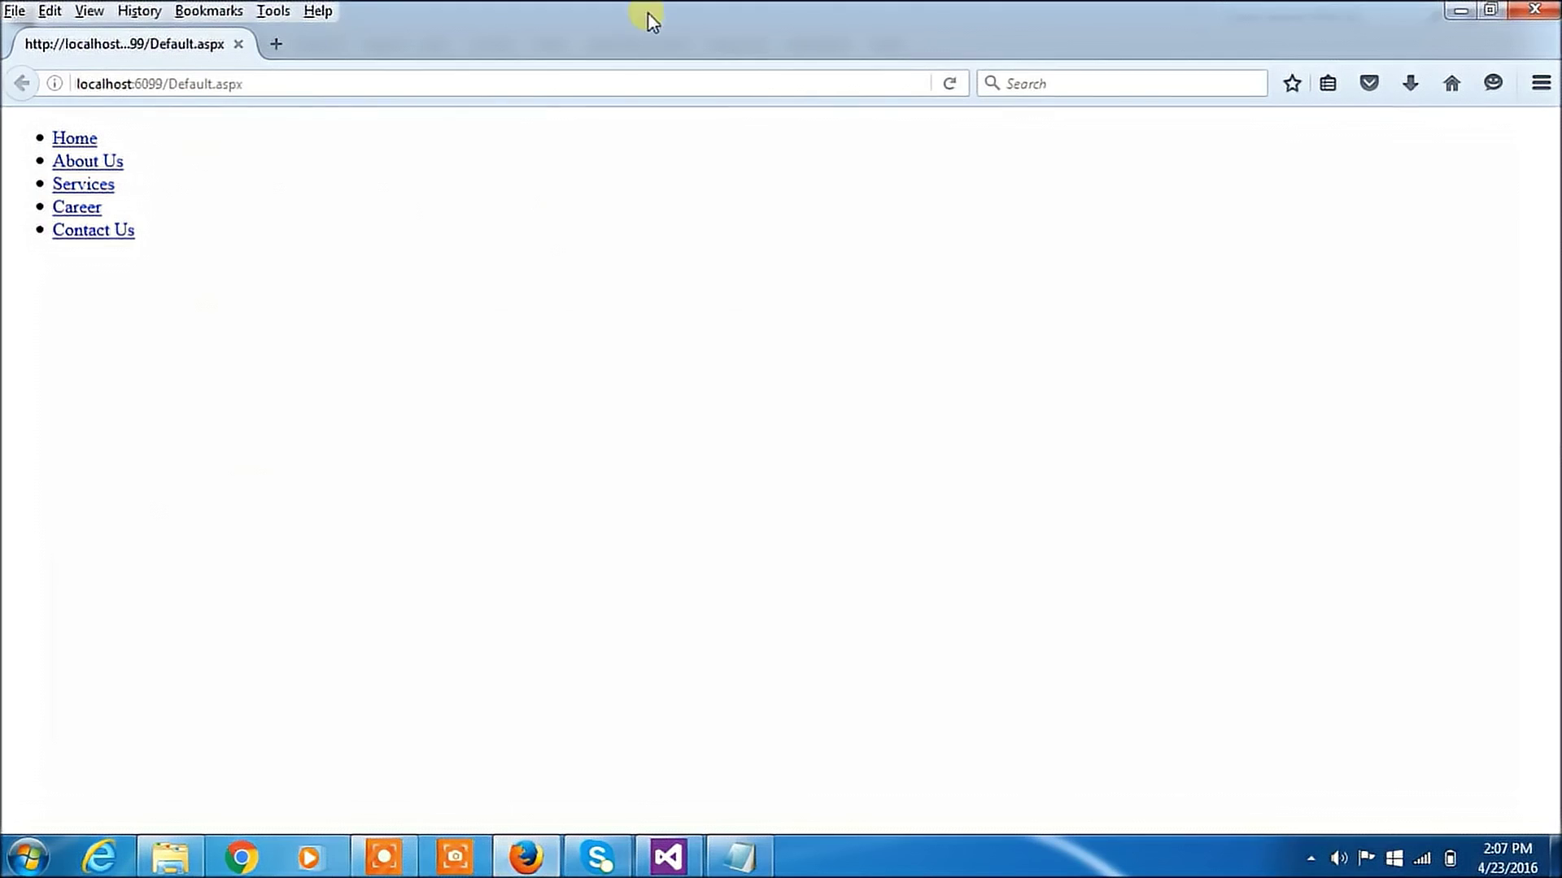
Step: Reload Default.aspx in Firefox to see the links without bullets, then minimize Firefox
click(580, 83)
key(Return)
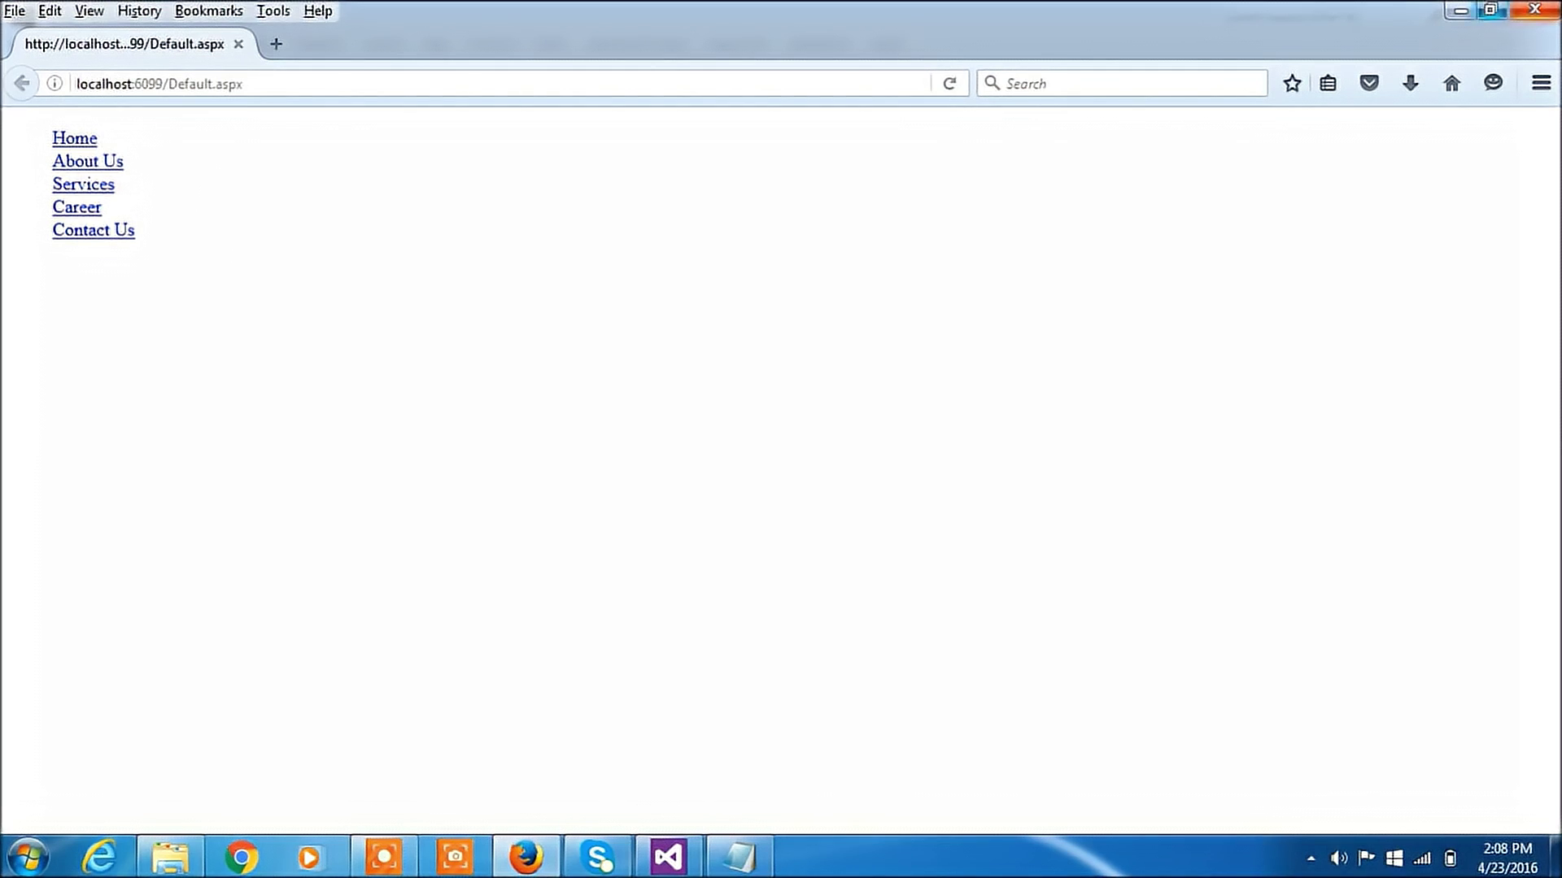
click(1459, 10)
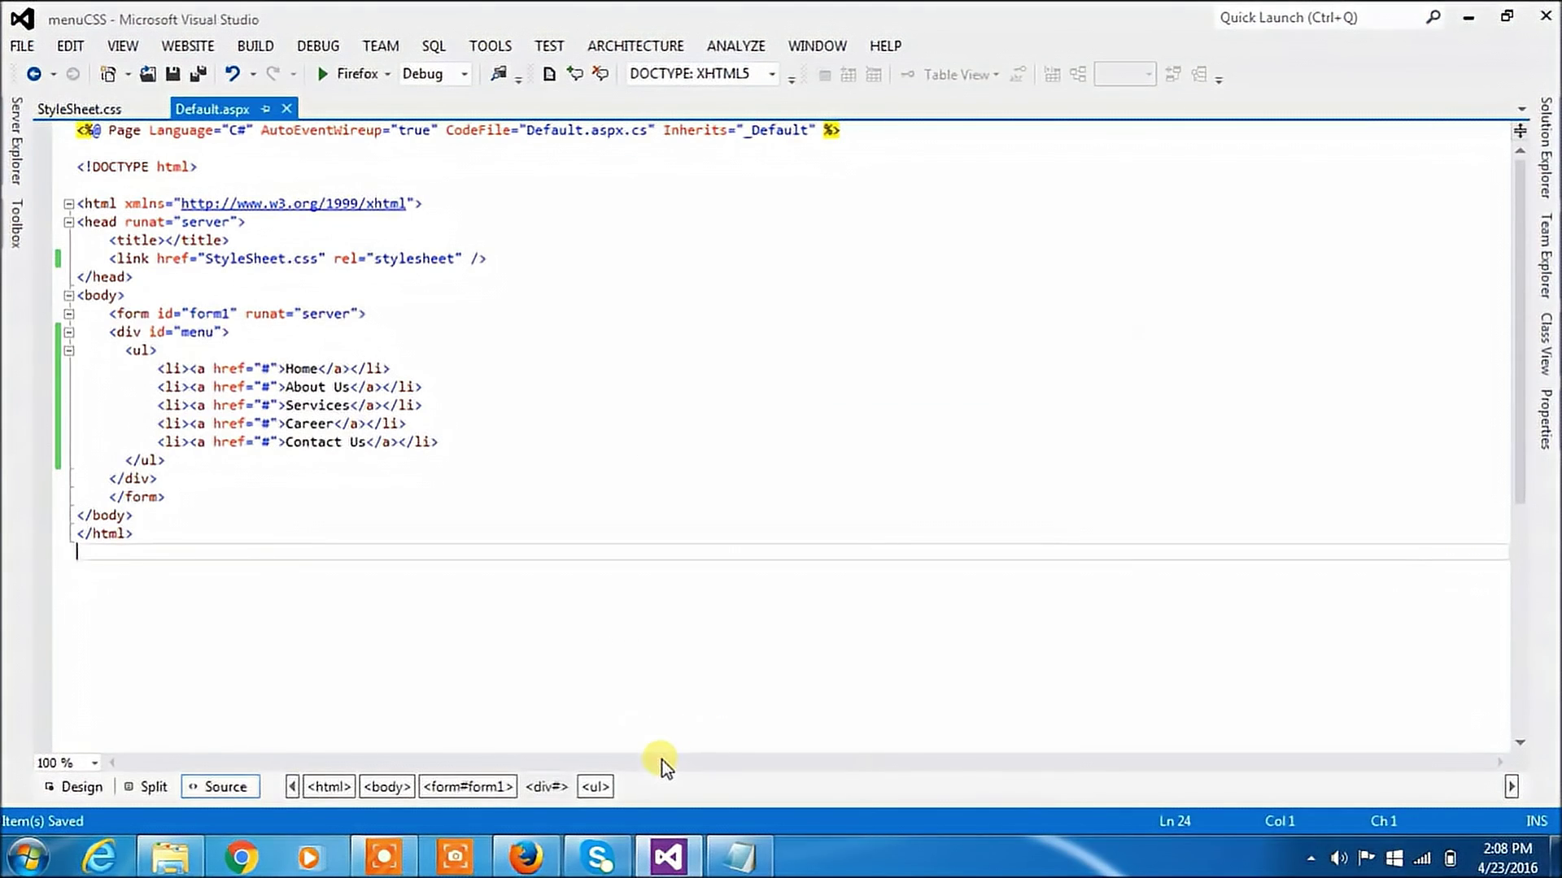
mouse_move(667, 857)
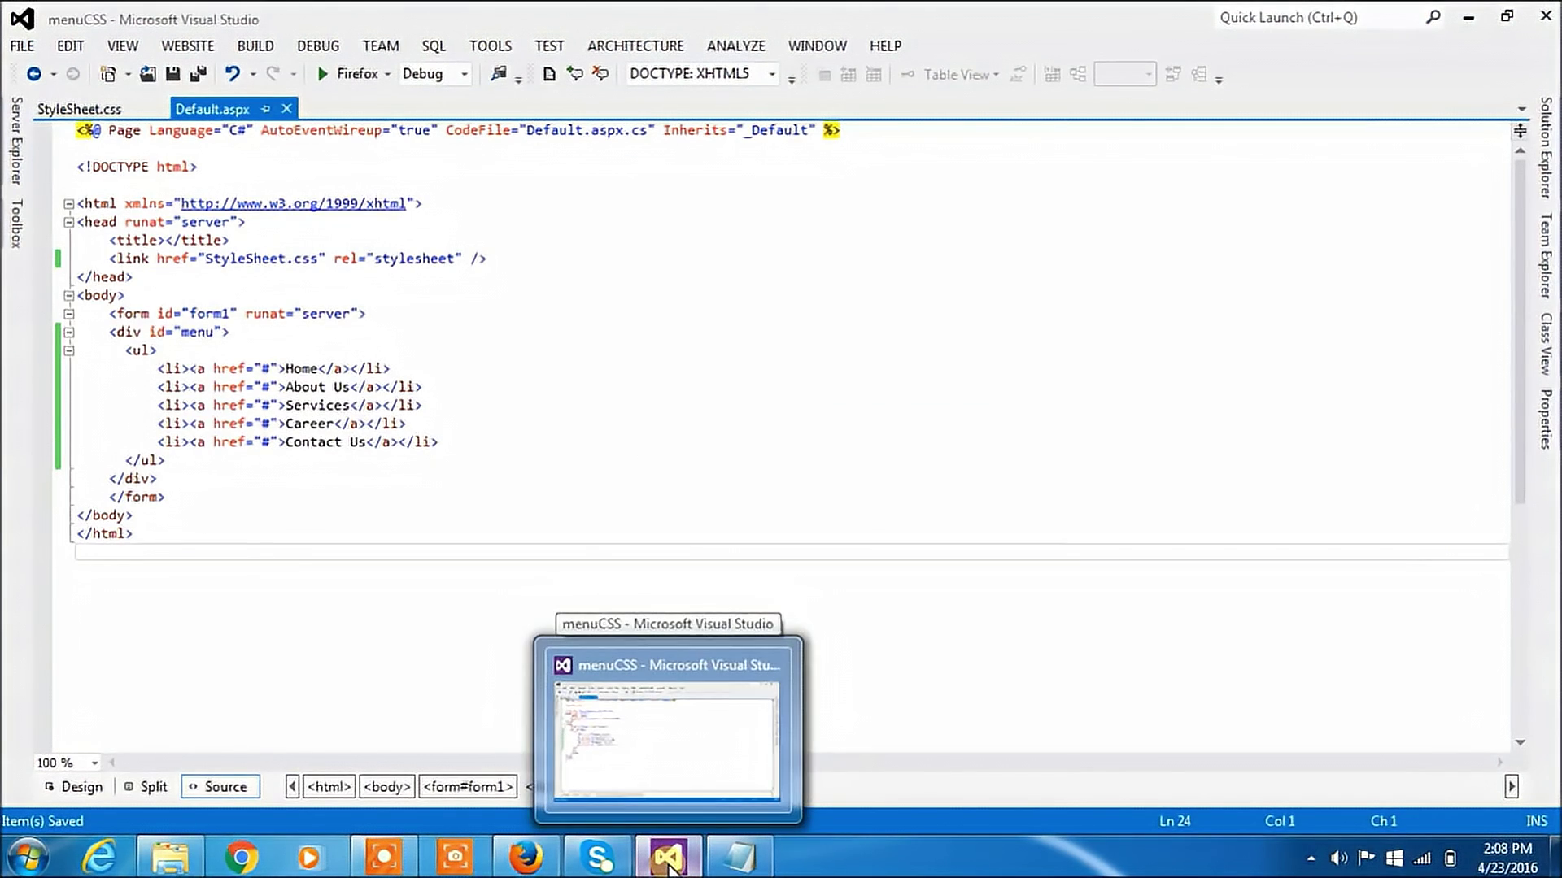
Step: Add an empty '#menu ul li { }' rule below the #menu ul rule in StyleSheet.css
click(667, 857)
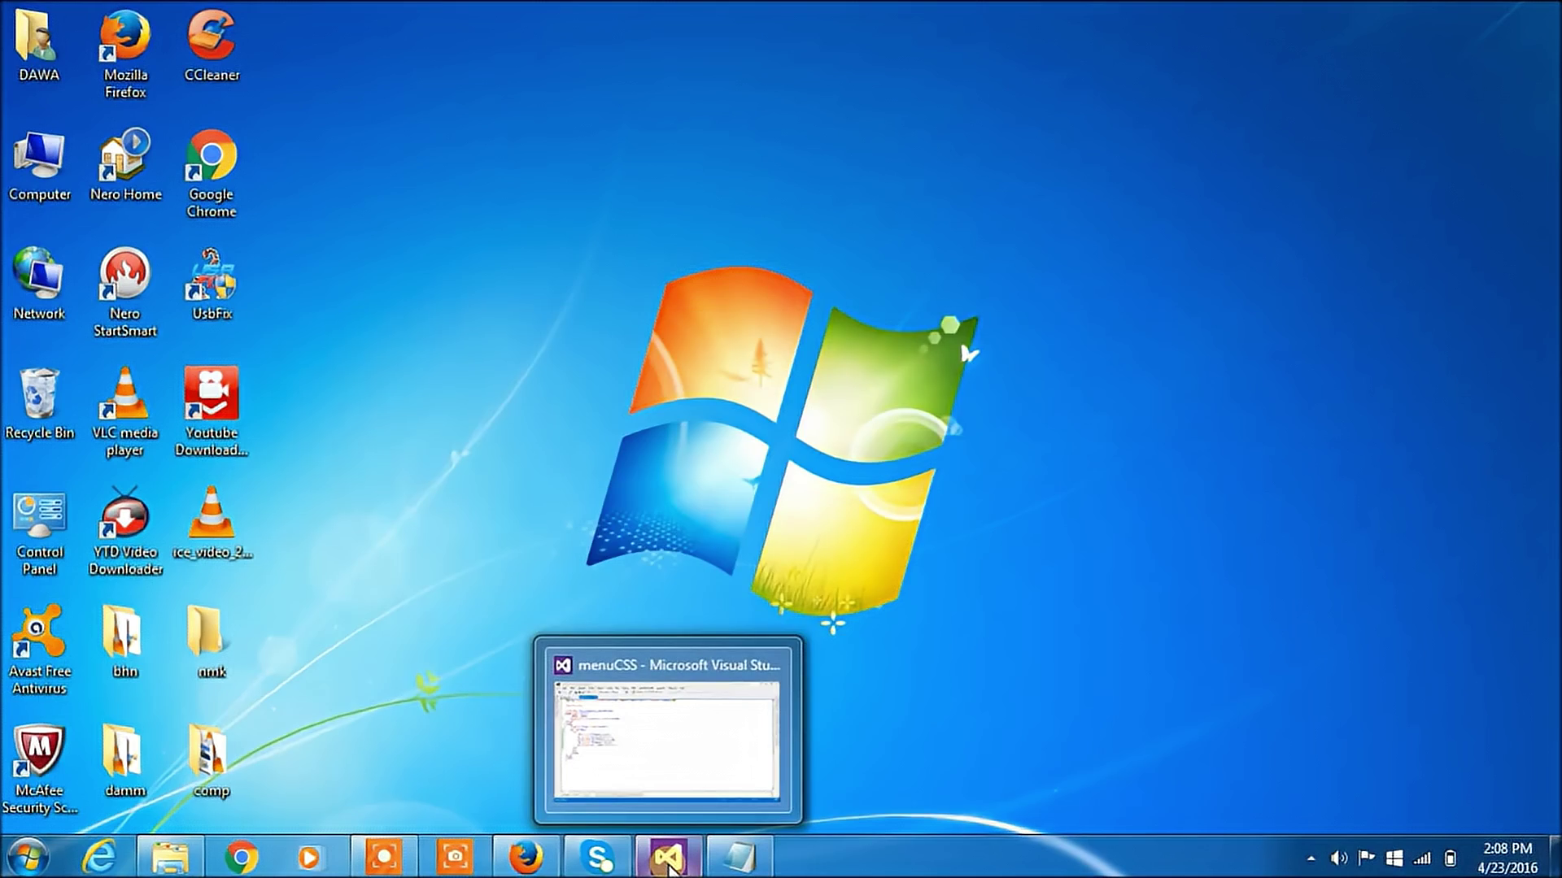
click(666, 858)
click(110, 112)
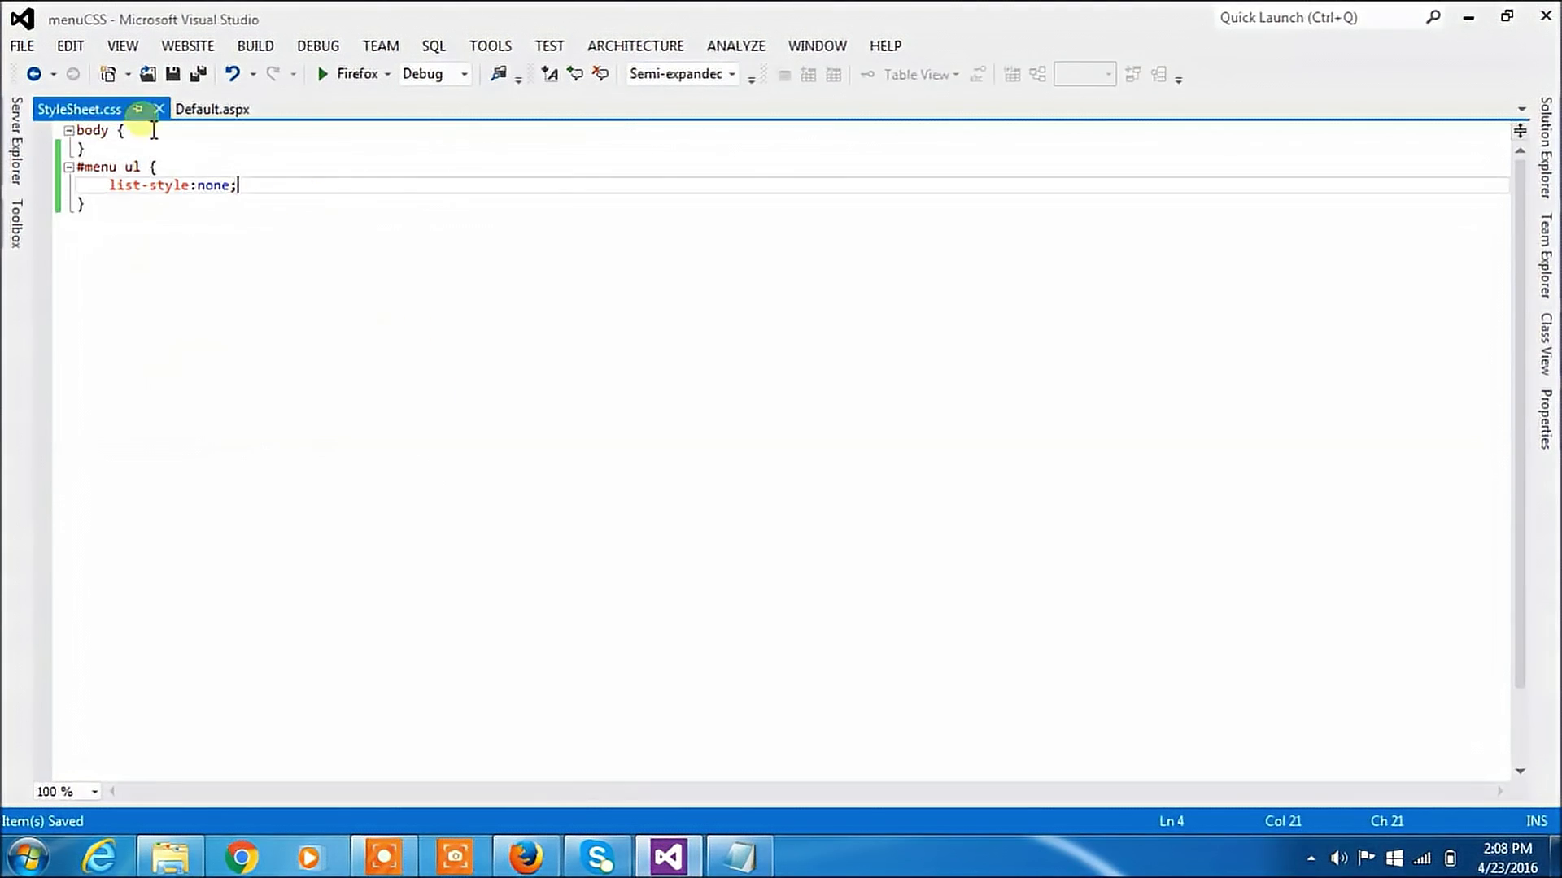
click(149, 206)
key(Return)
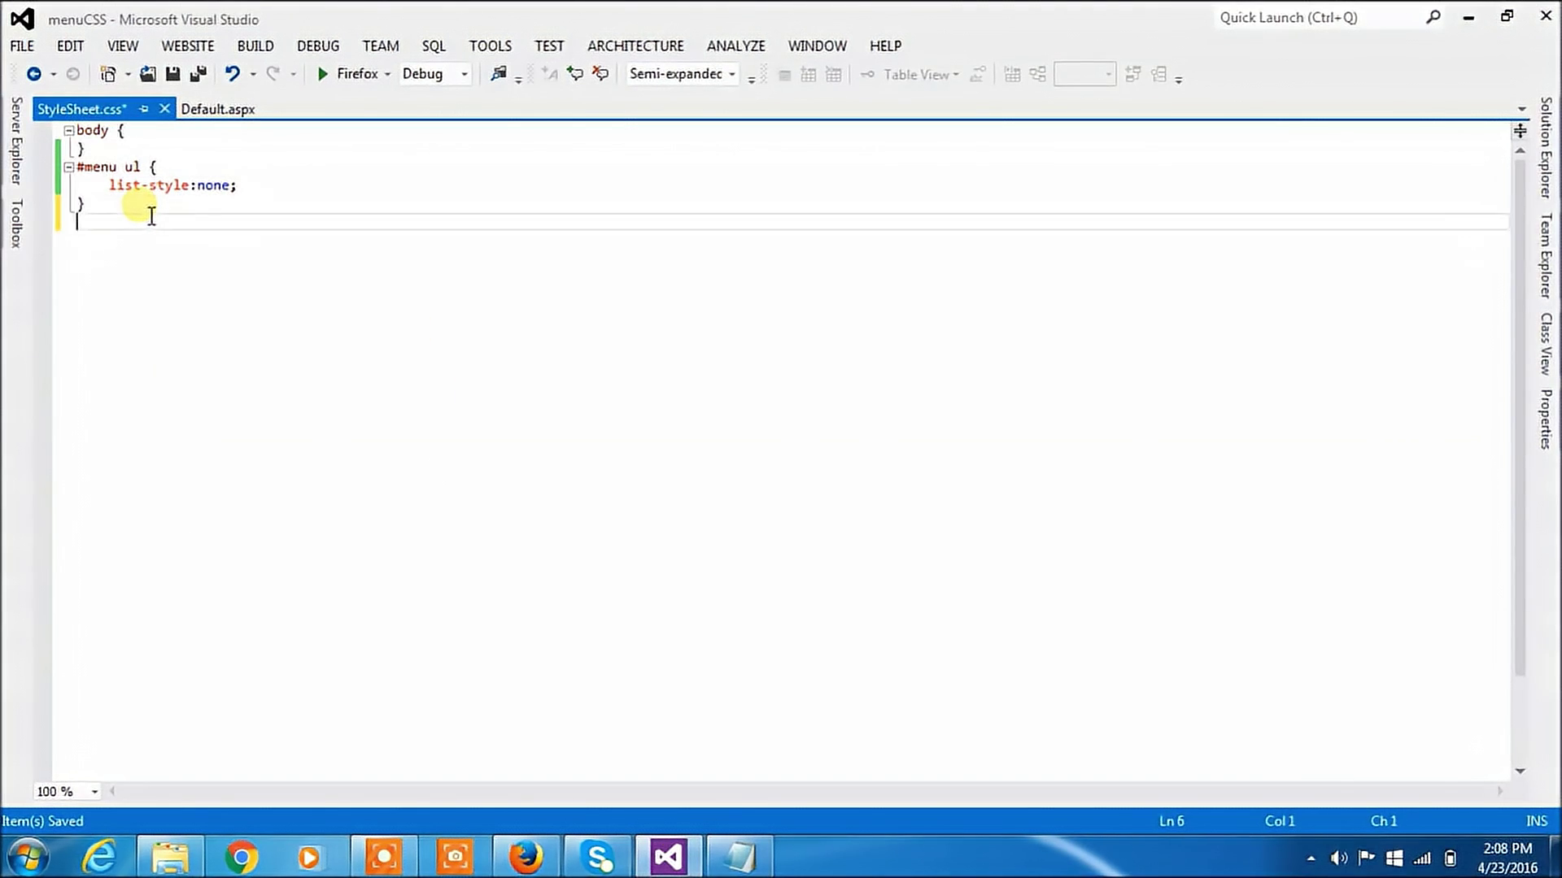
text(#menu)
text( ul li)
key(Return)
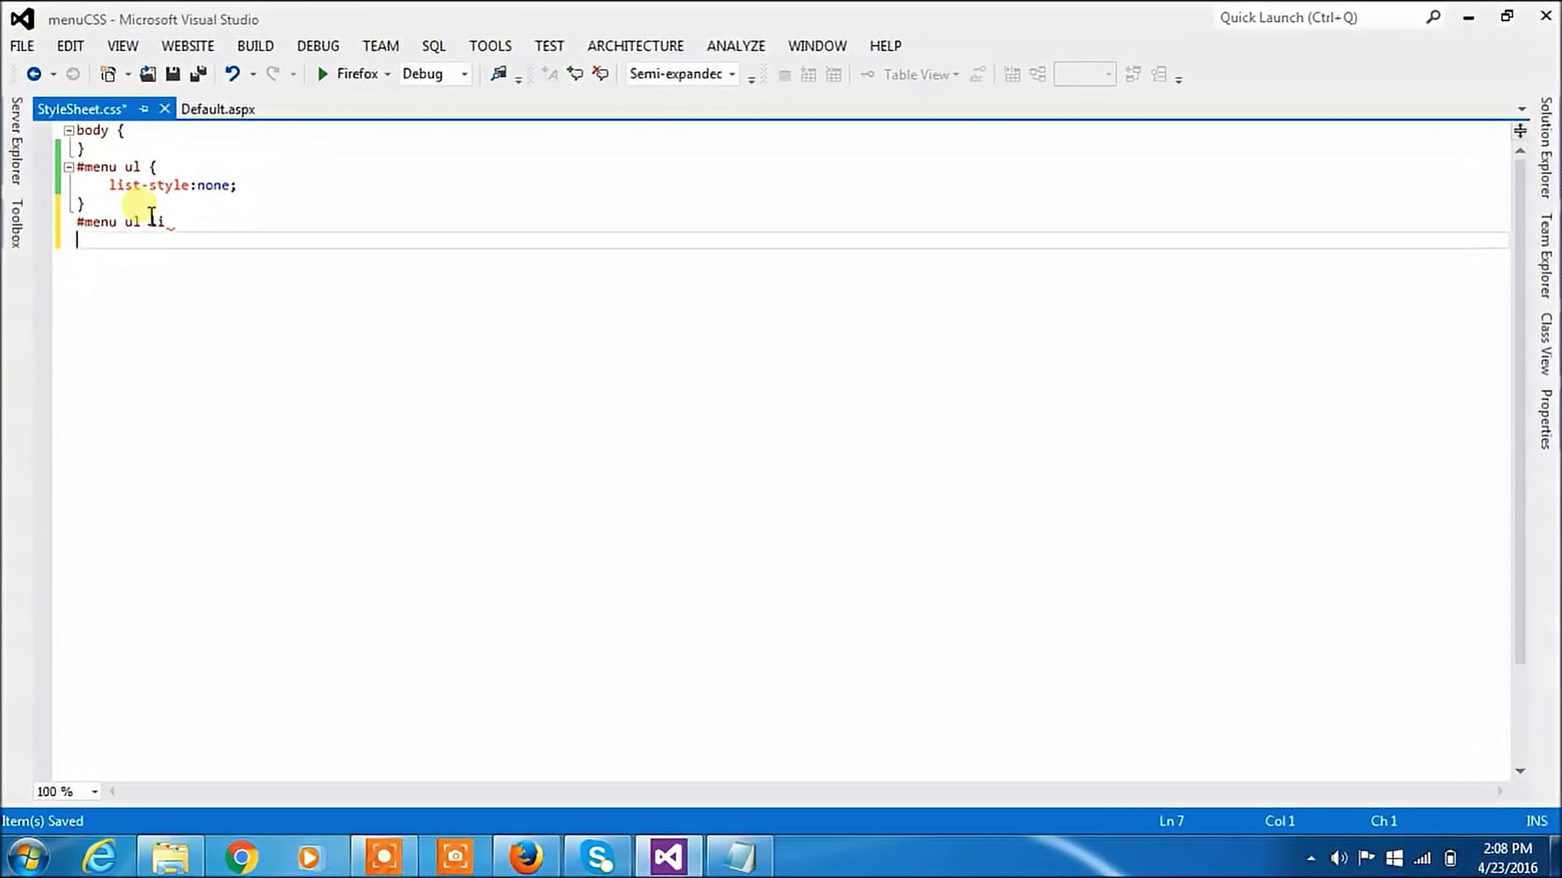
text({)
key(Return)
text(})
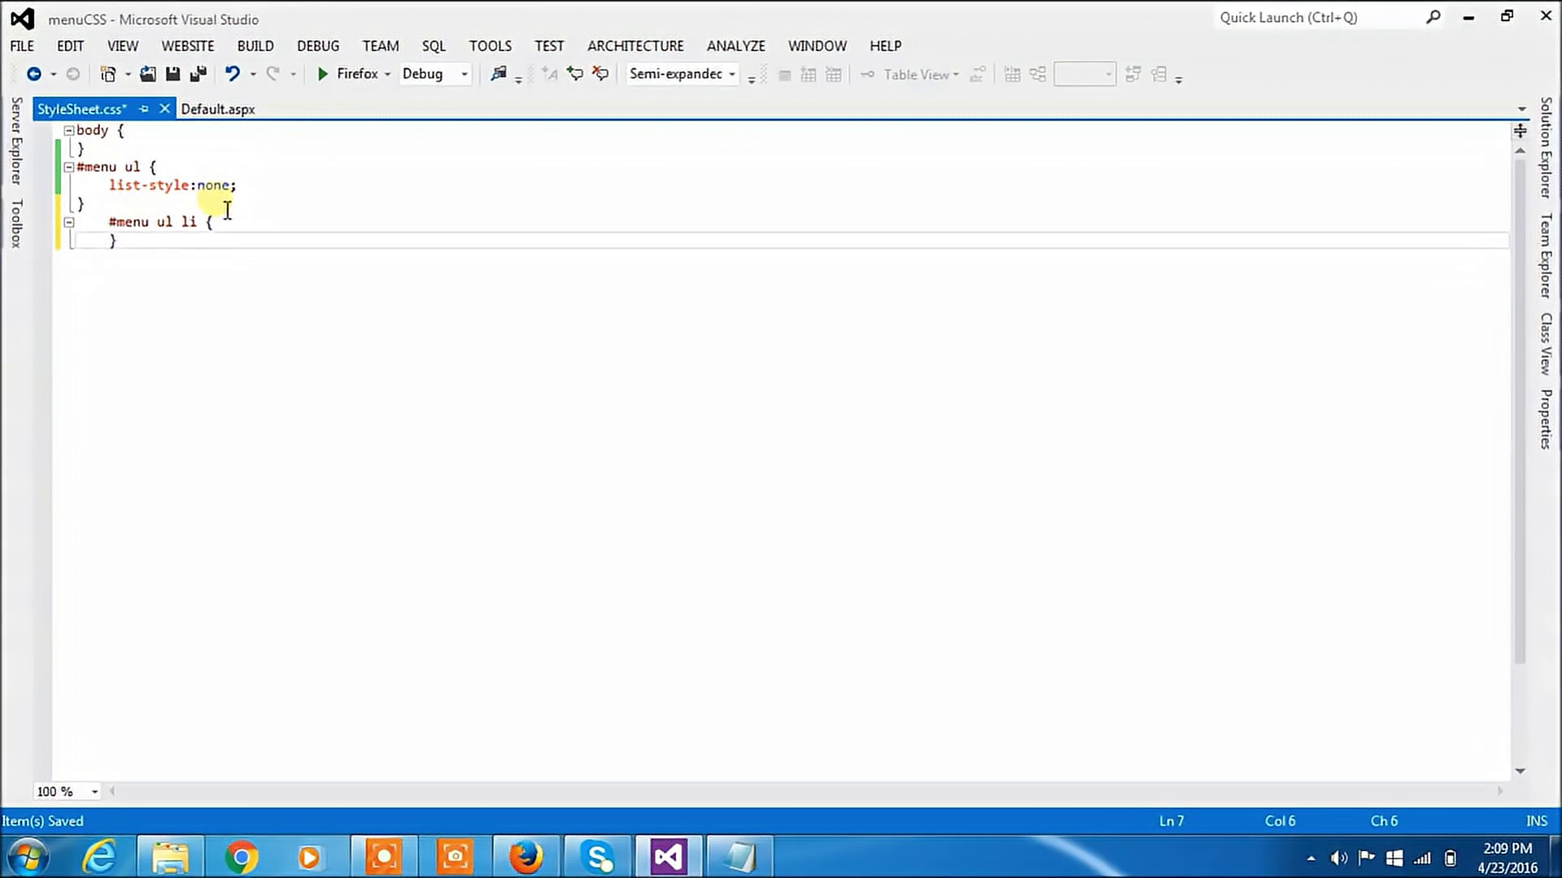
key(ctrl+Return)
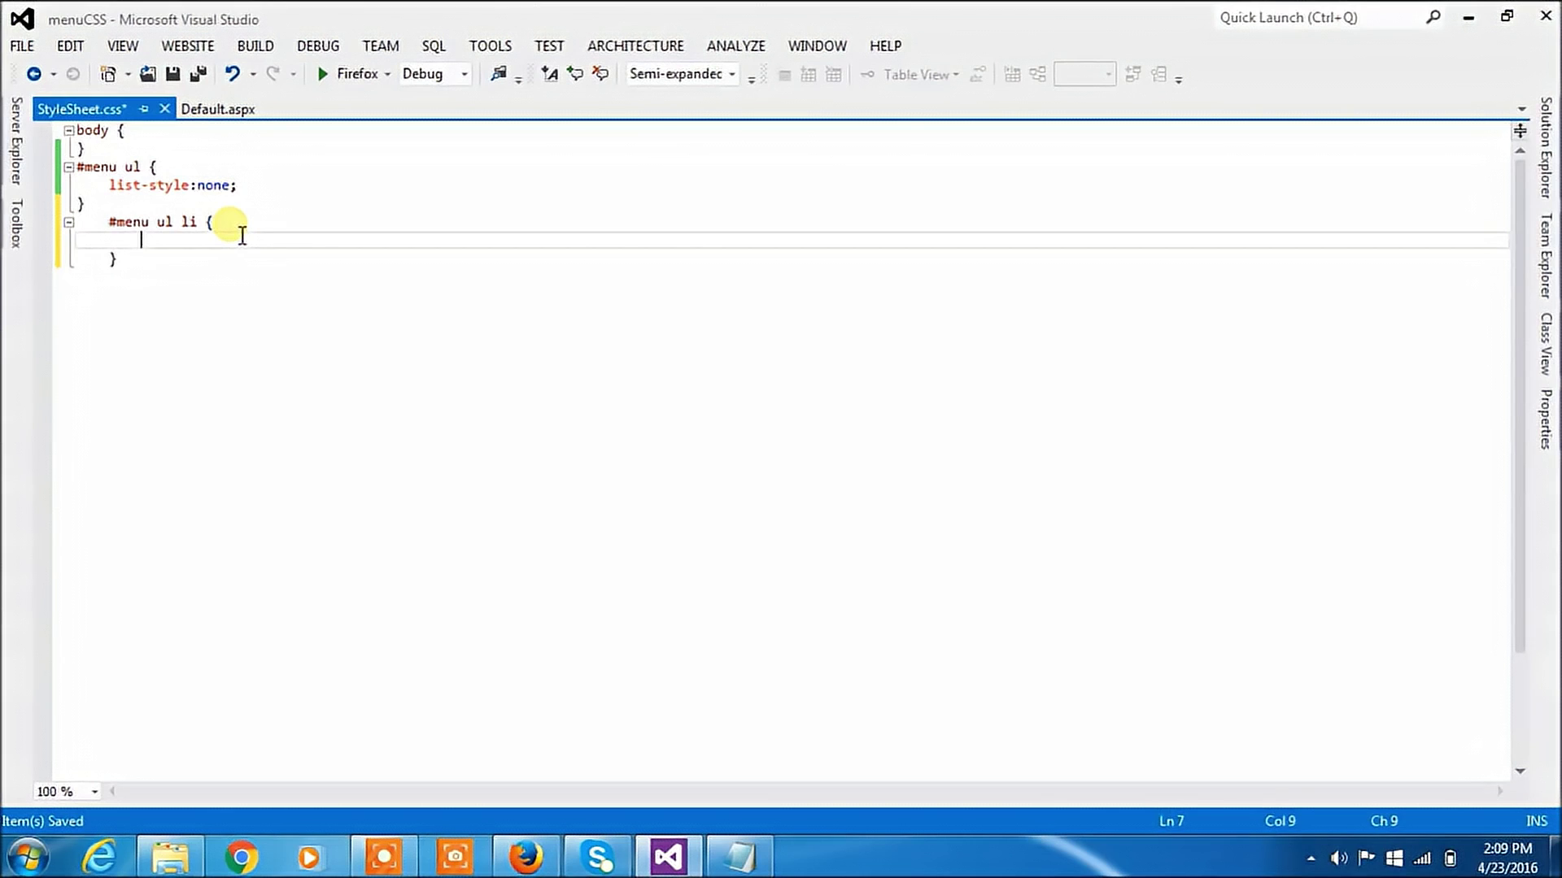
text(back)
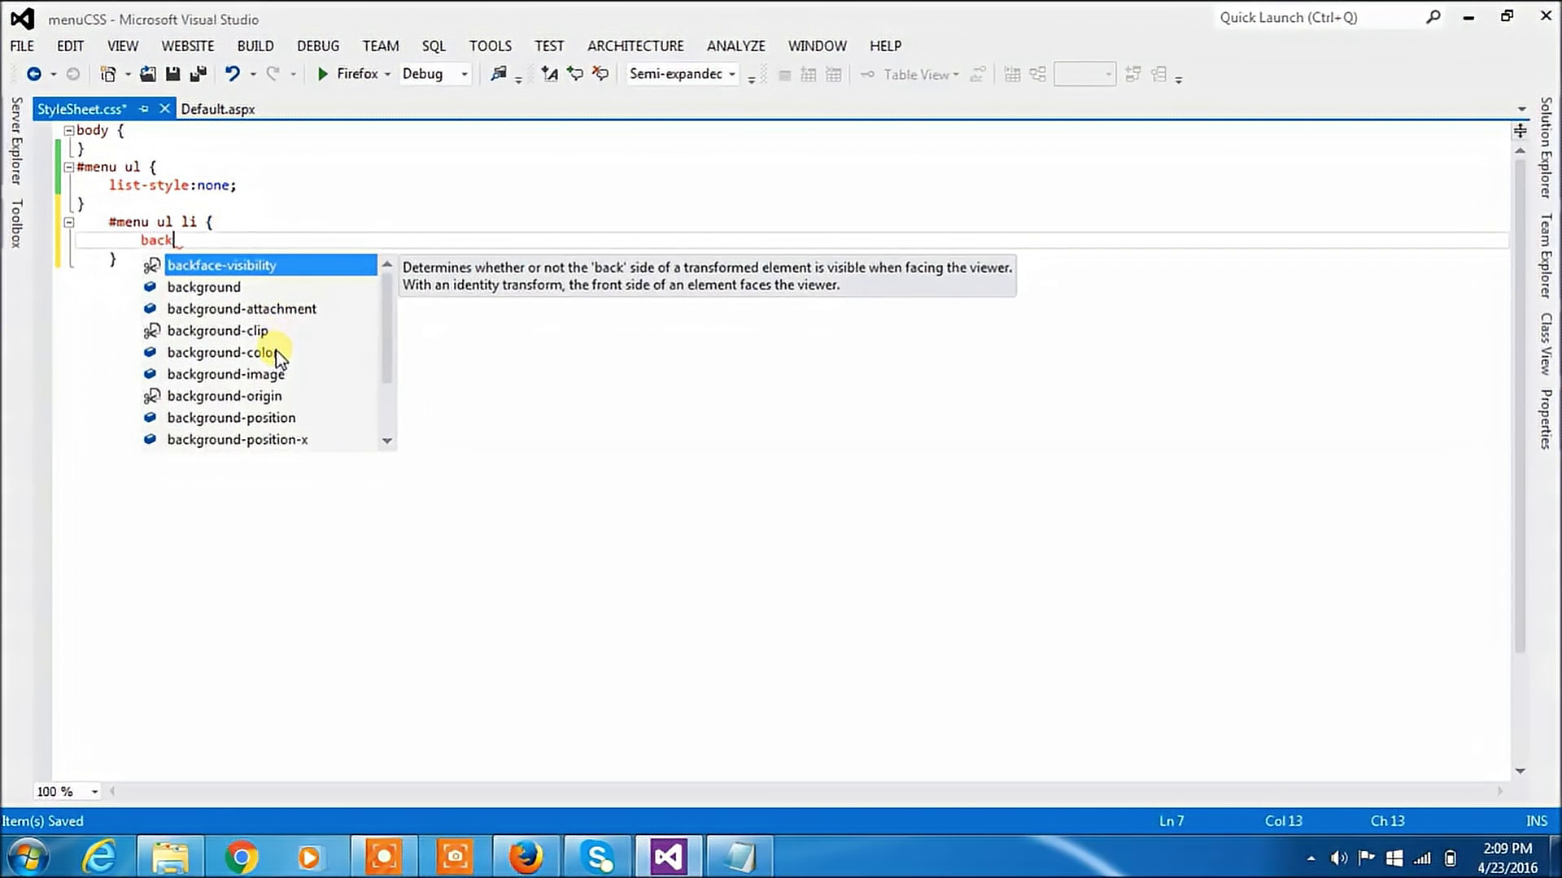
Step: Give the #menu ul li rule a cornflowerblue background and a solid 1px white border
double_click(226, 353)
text(:c)
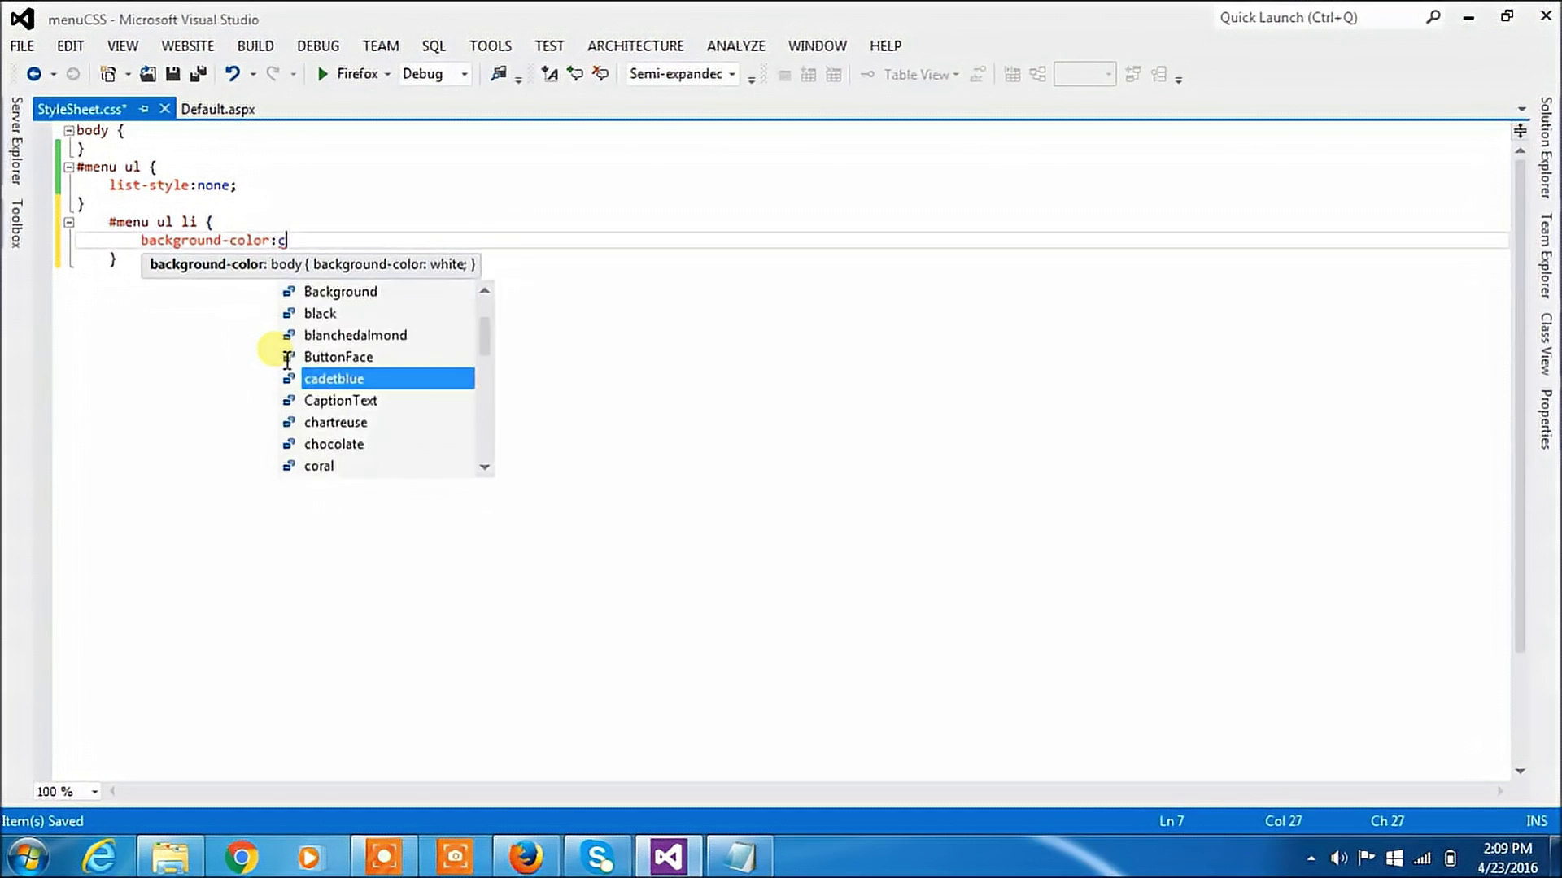
text(ornf)
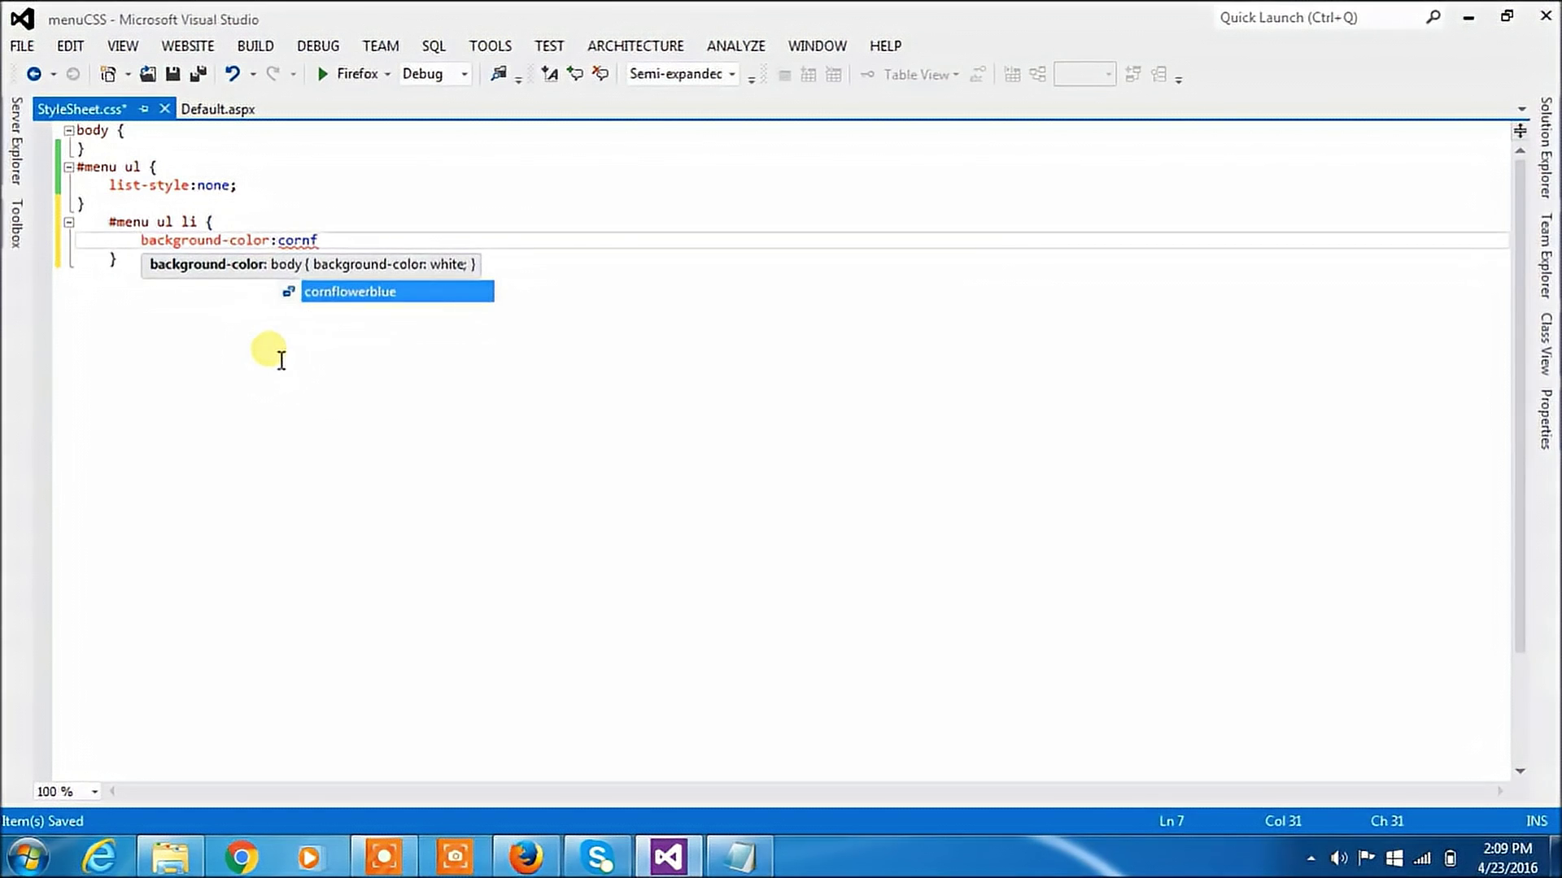
double_click(387, 292)
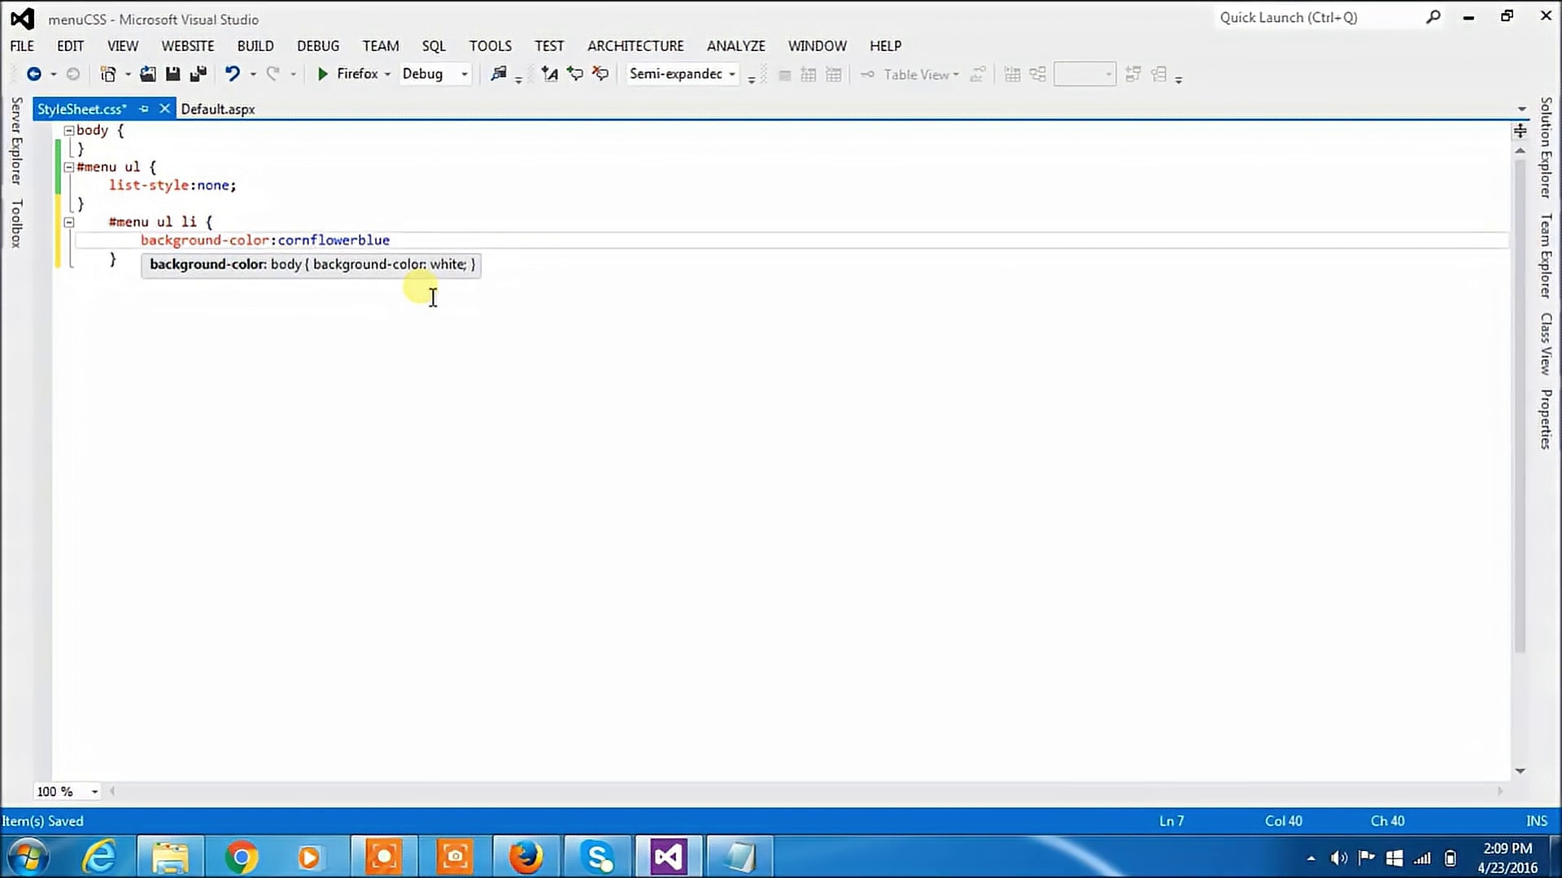
text(;)
key(Return)
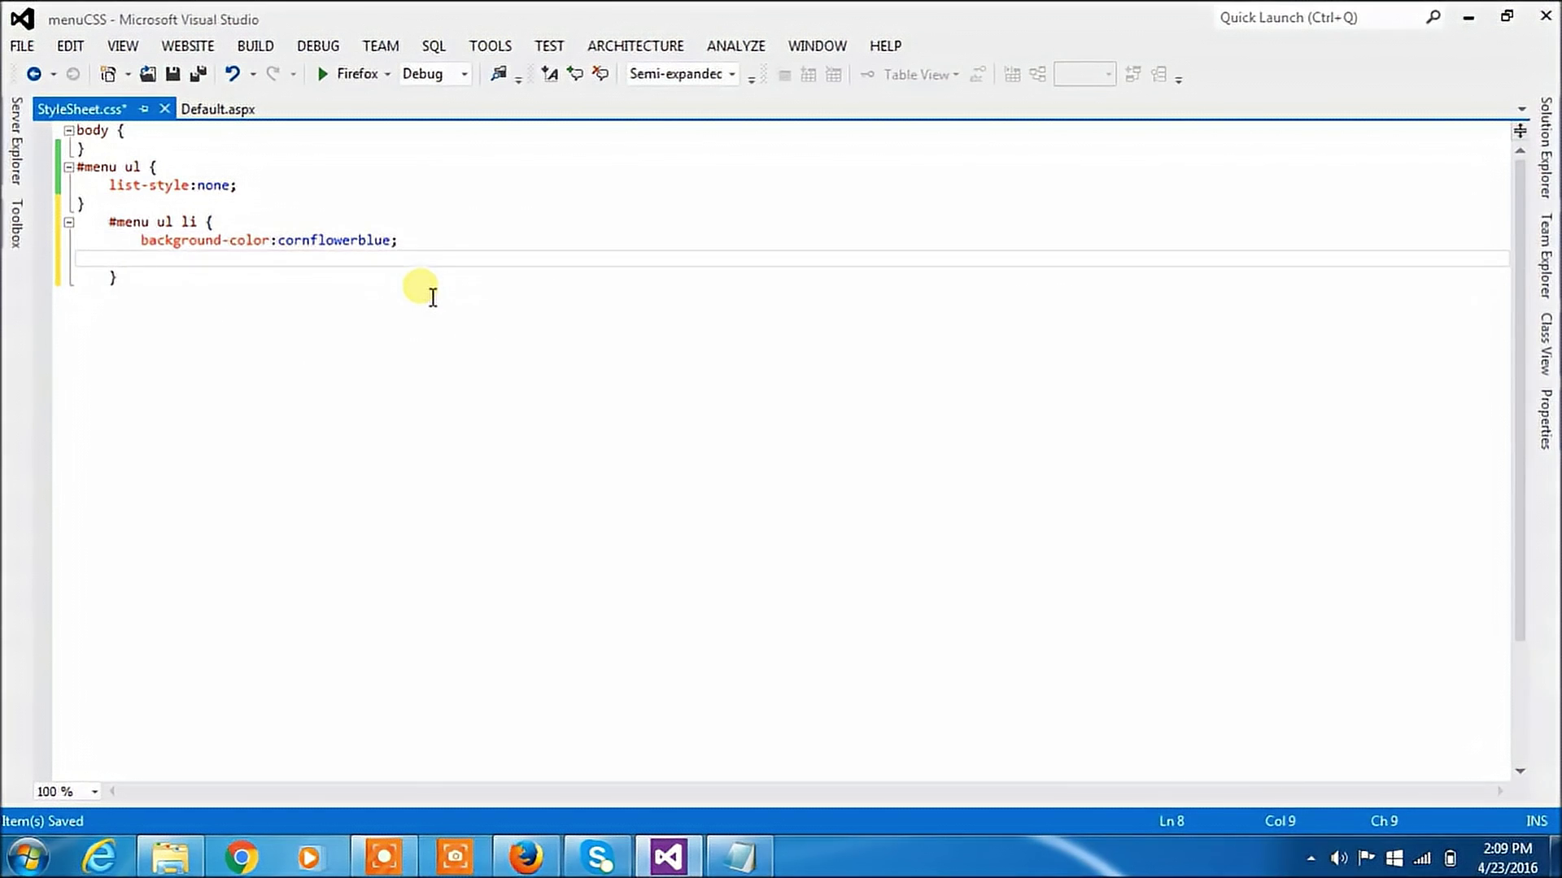
text(bore)
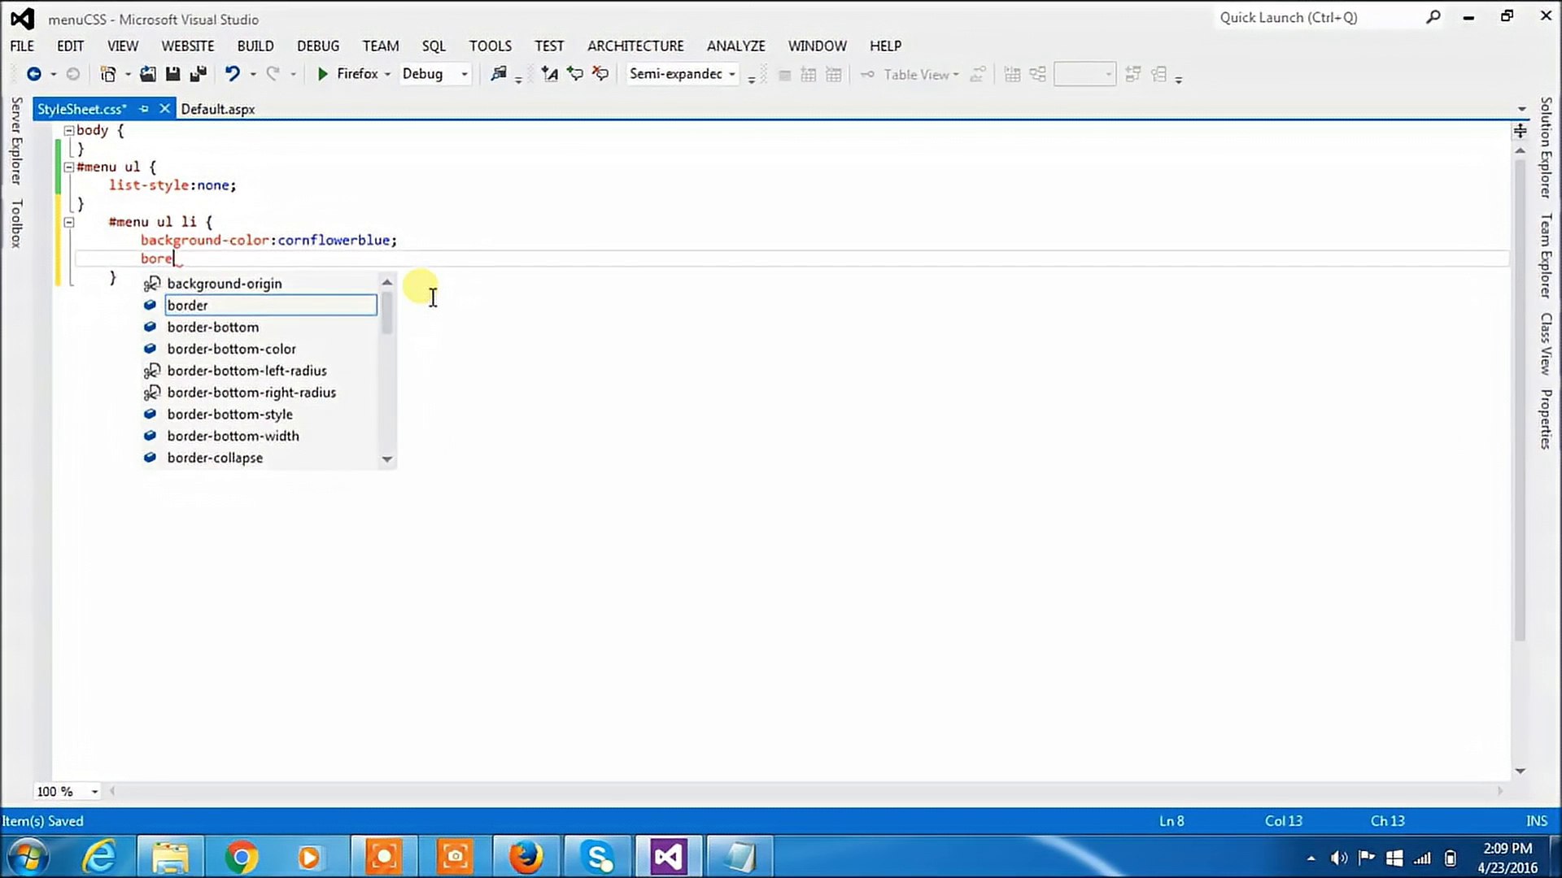
key(BackSpace)
key(Tab)
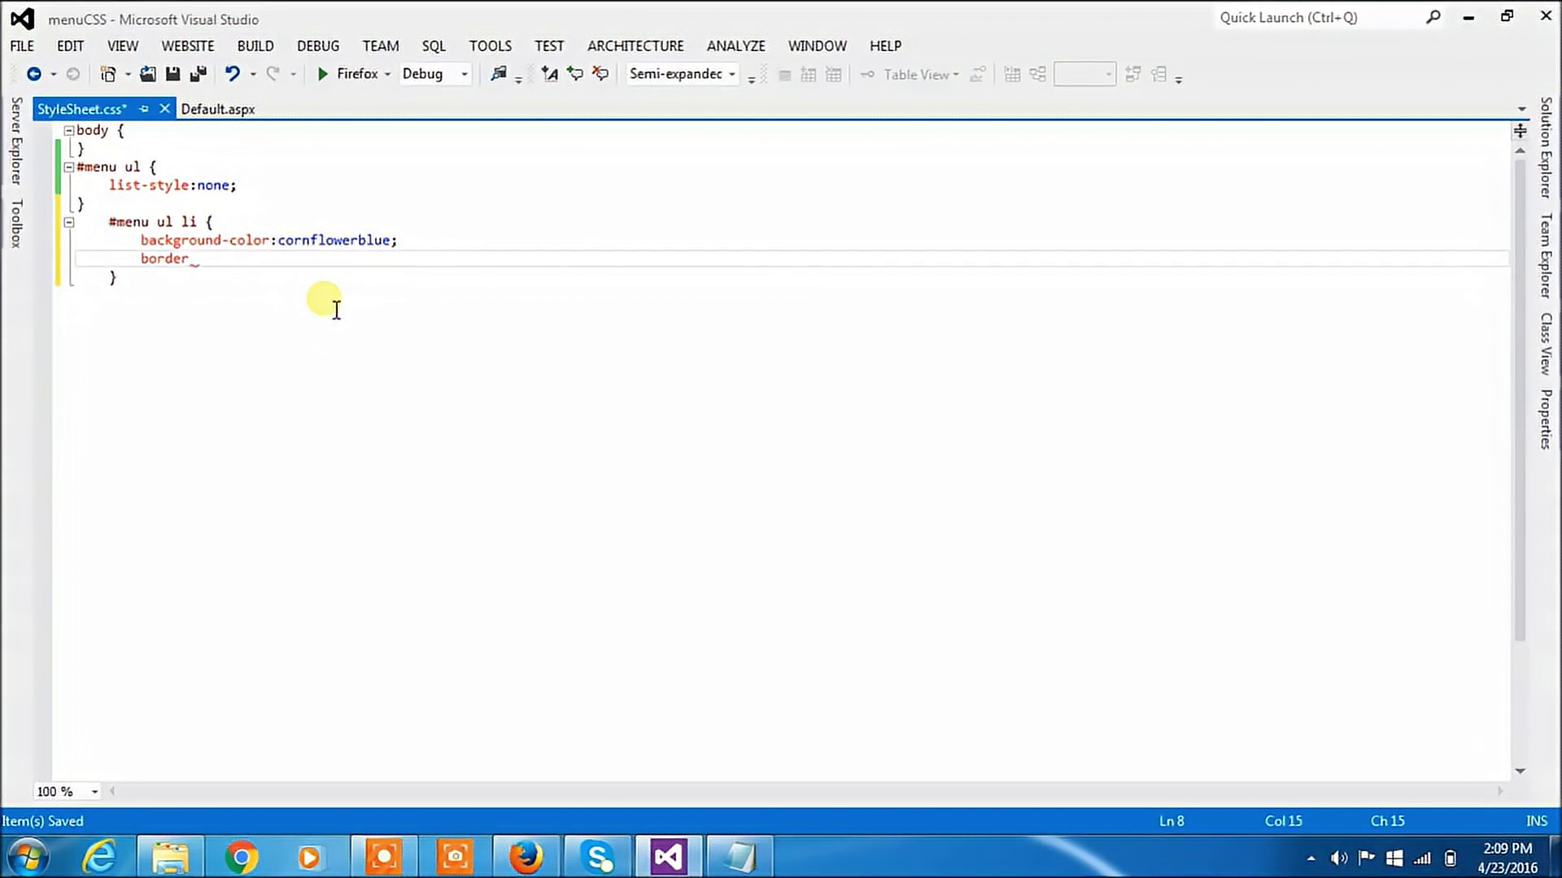
text(:sol)
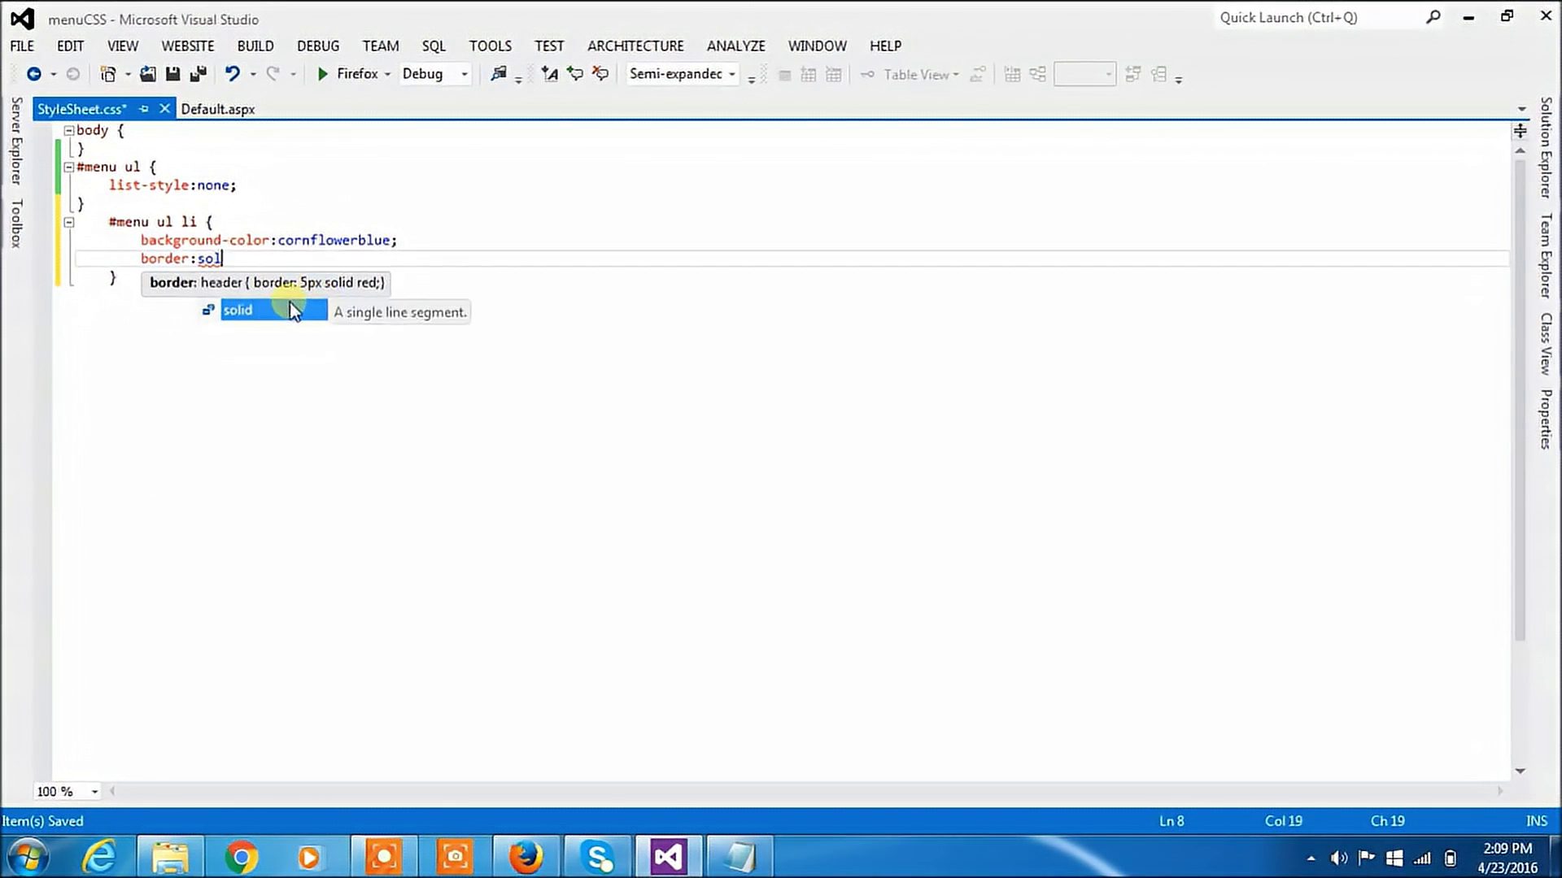
text(id)
click(296, 305)
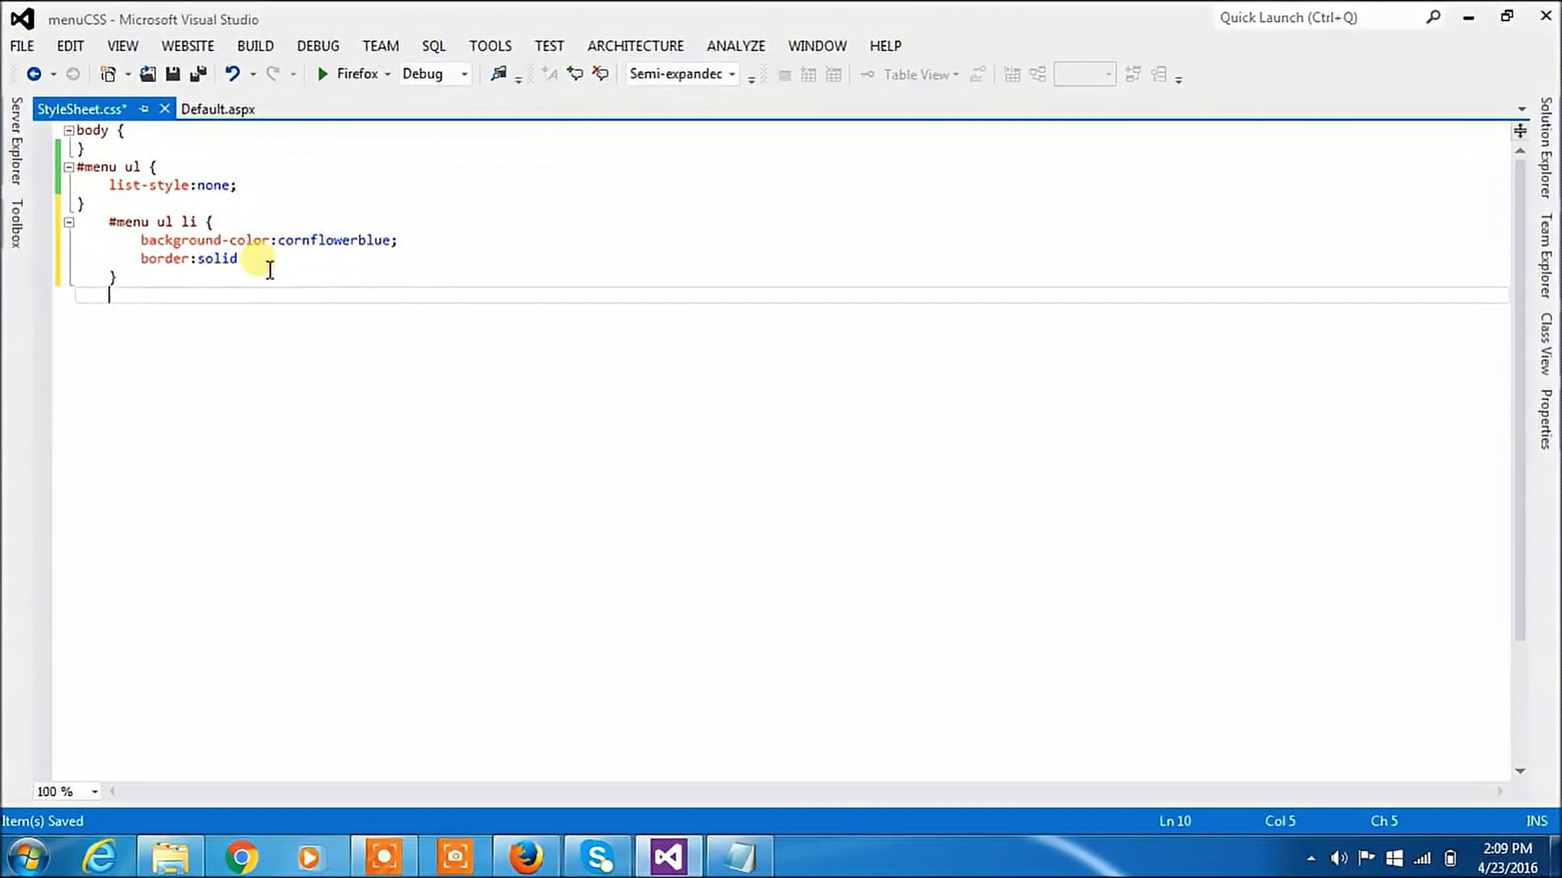
click(270, 260)
text(1px )
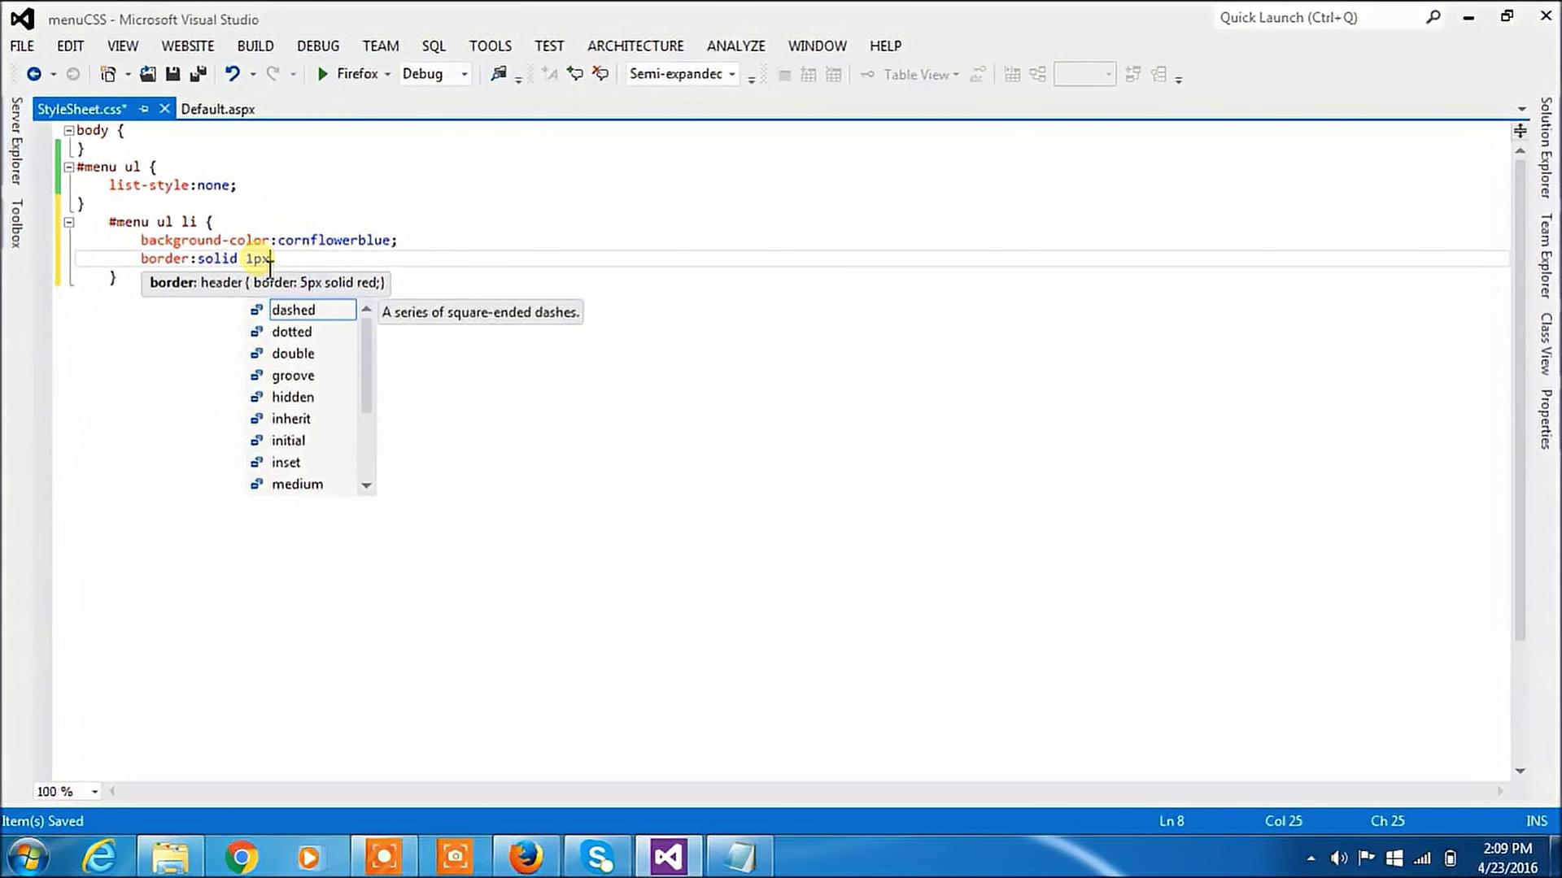
text(white)
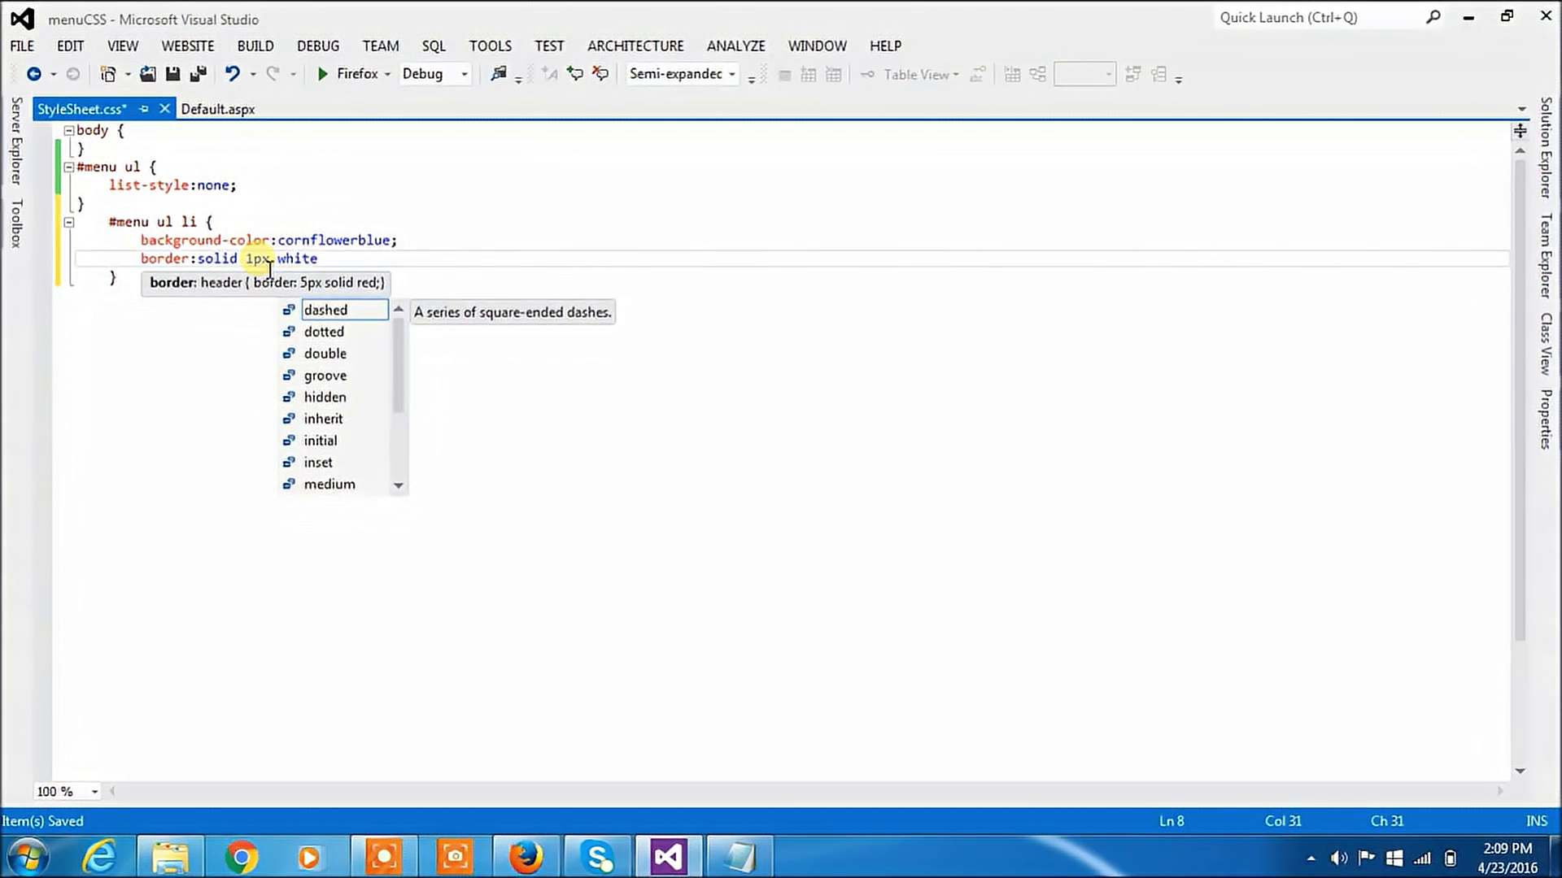
text(;)
Step: Add 120px width and 35px height to the list-item rule and save StyleSheet.css
key(Return)
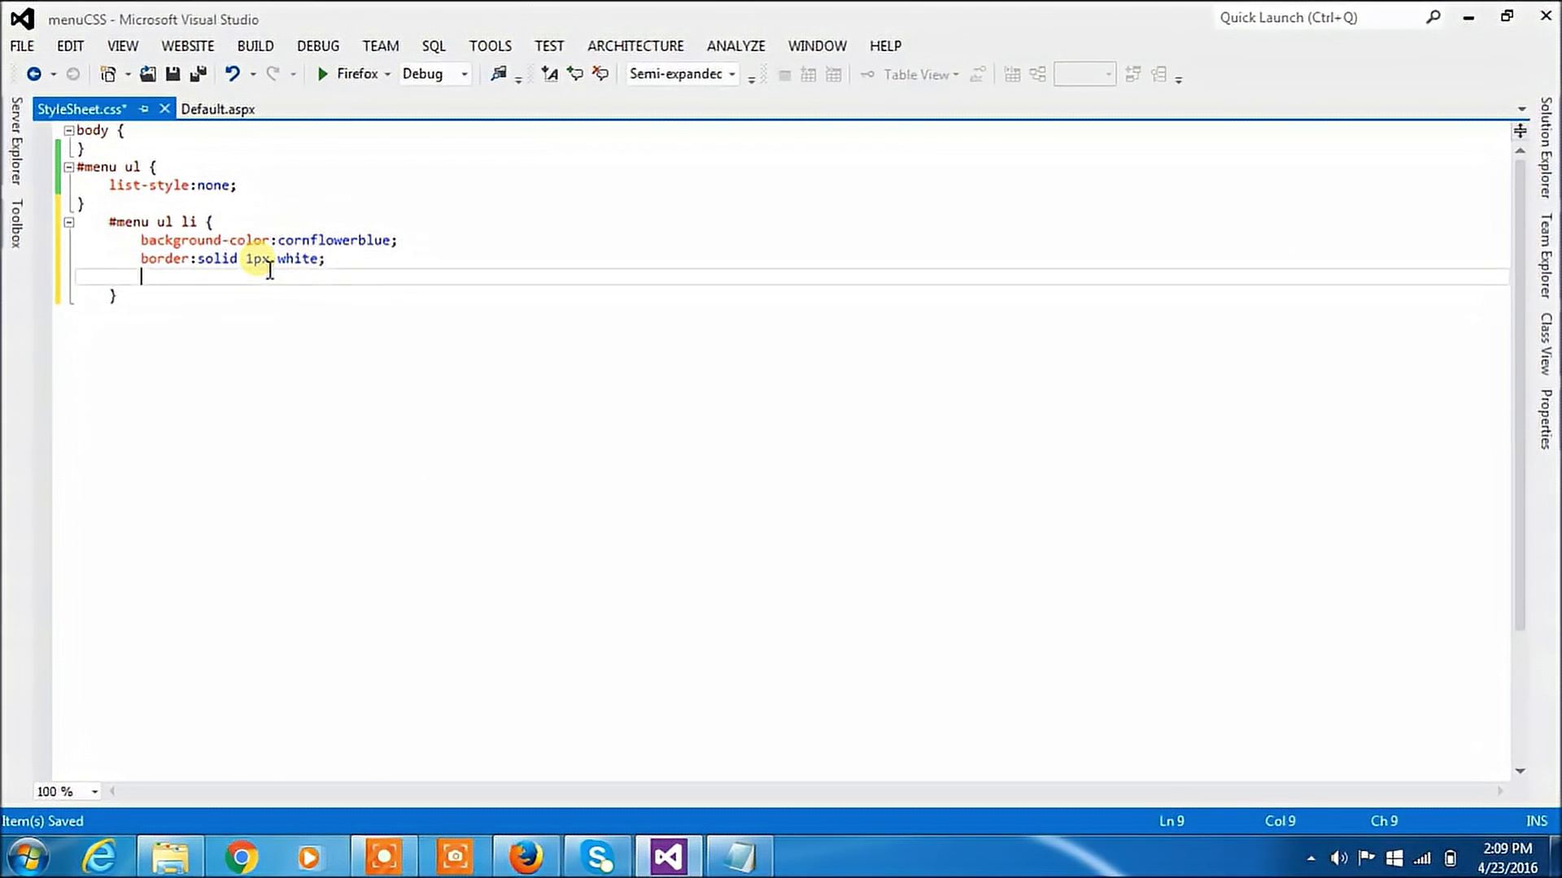
text(he)
key(BackSpace)
key(BackSpace)
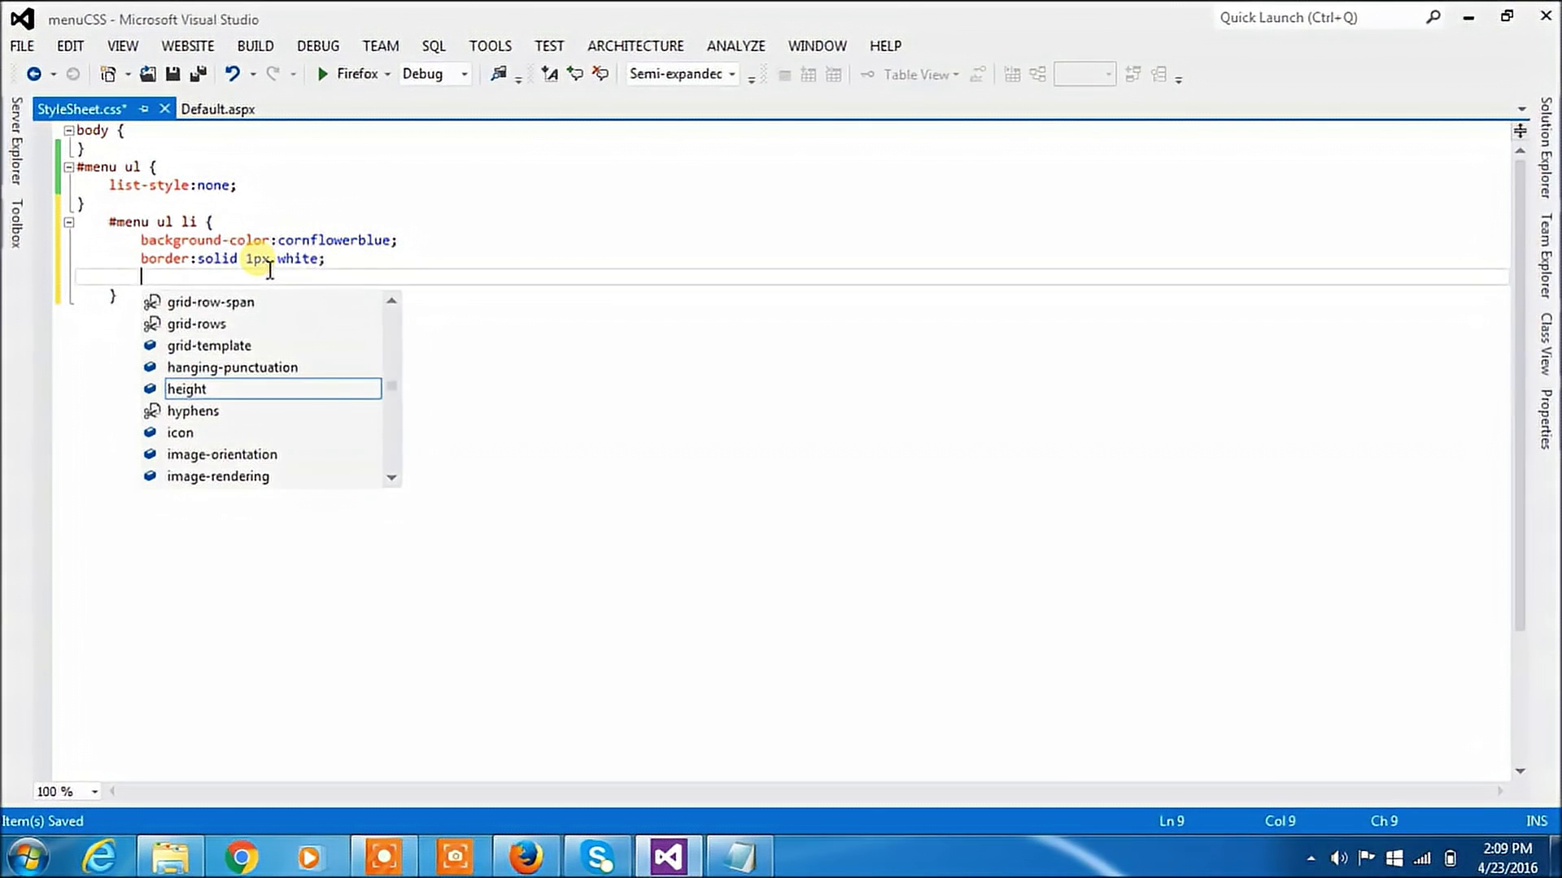
text(width)
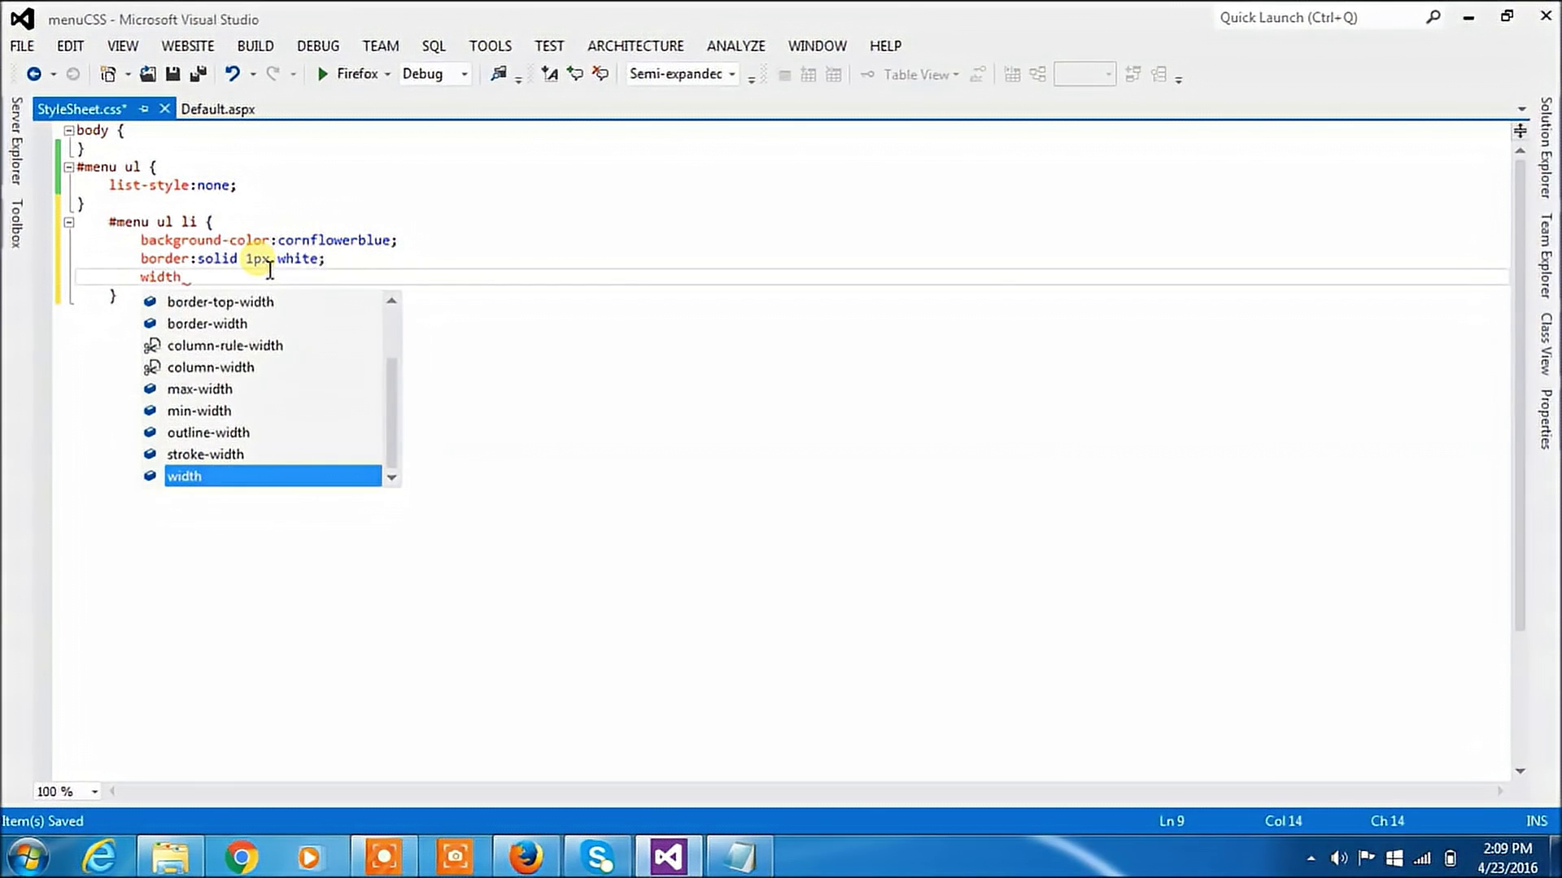
text(:120)
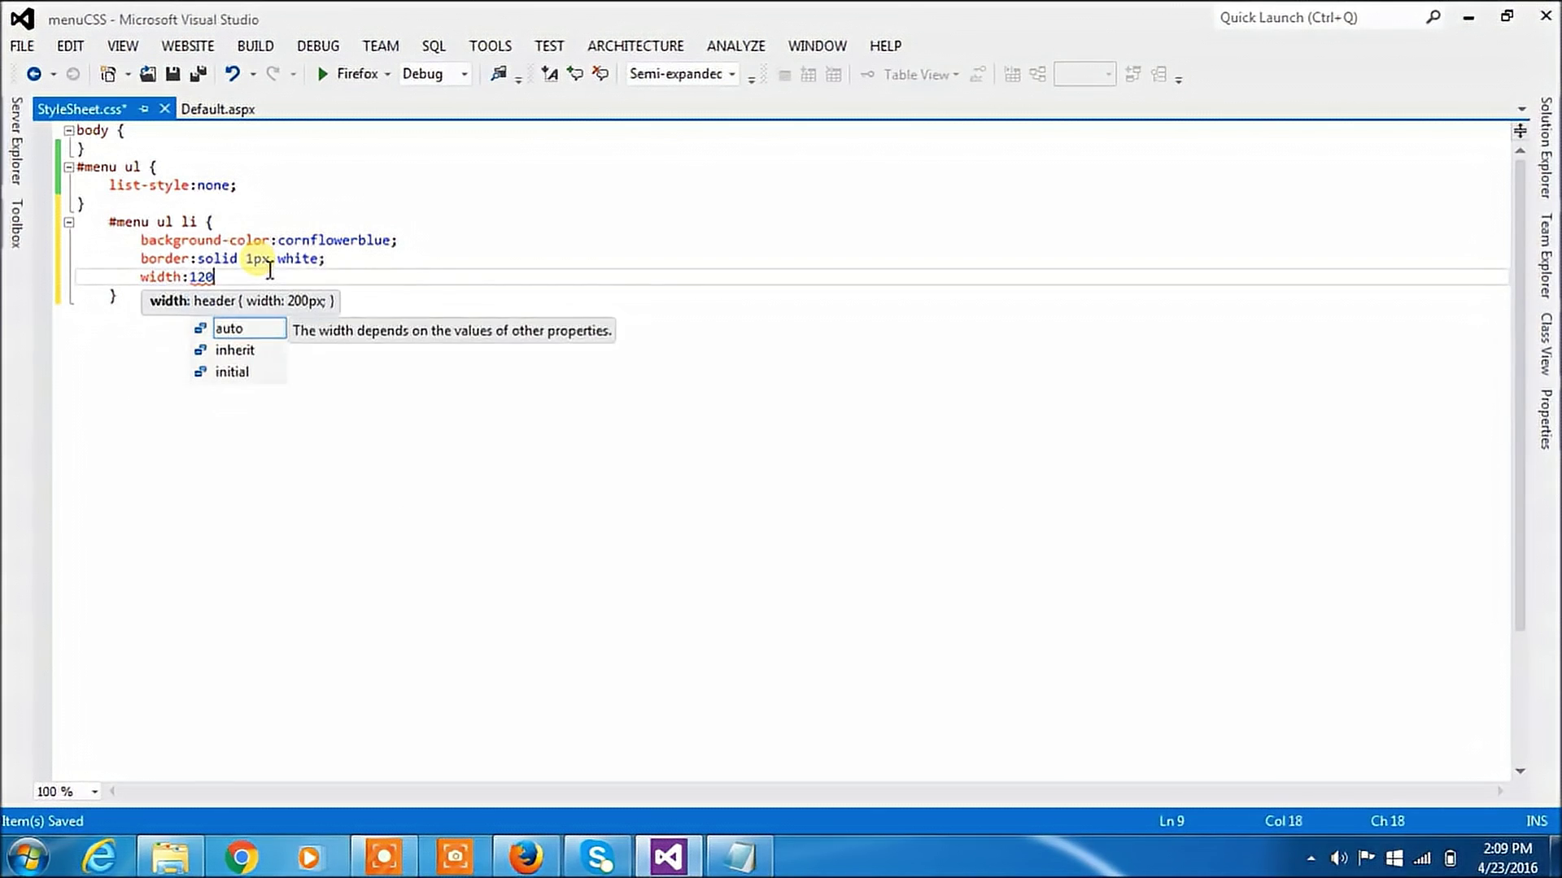
text(px;)
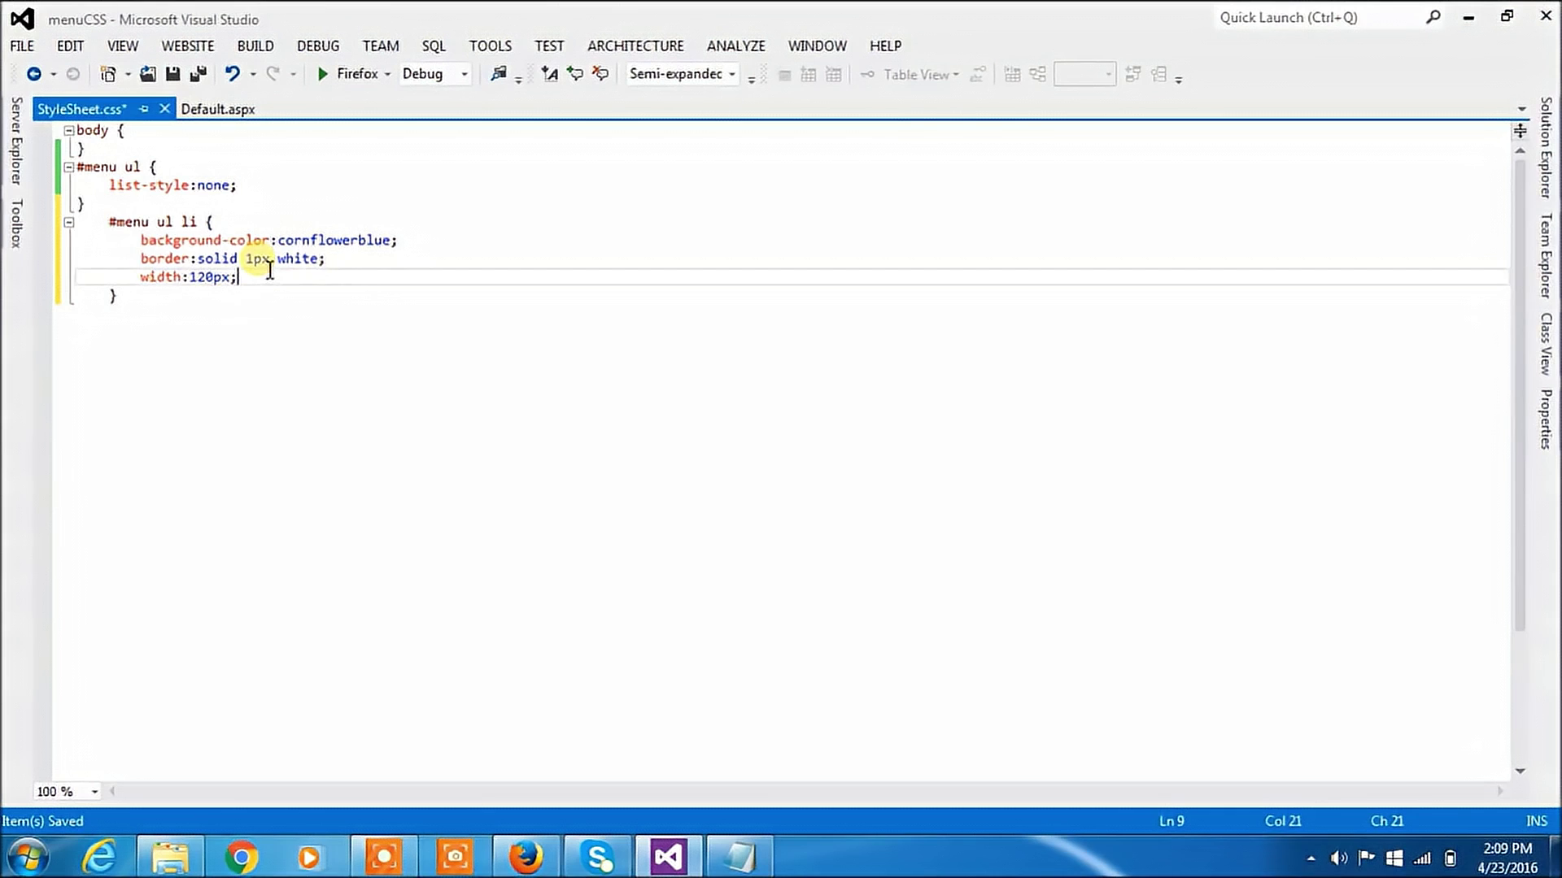
text(he)
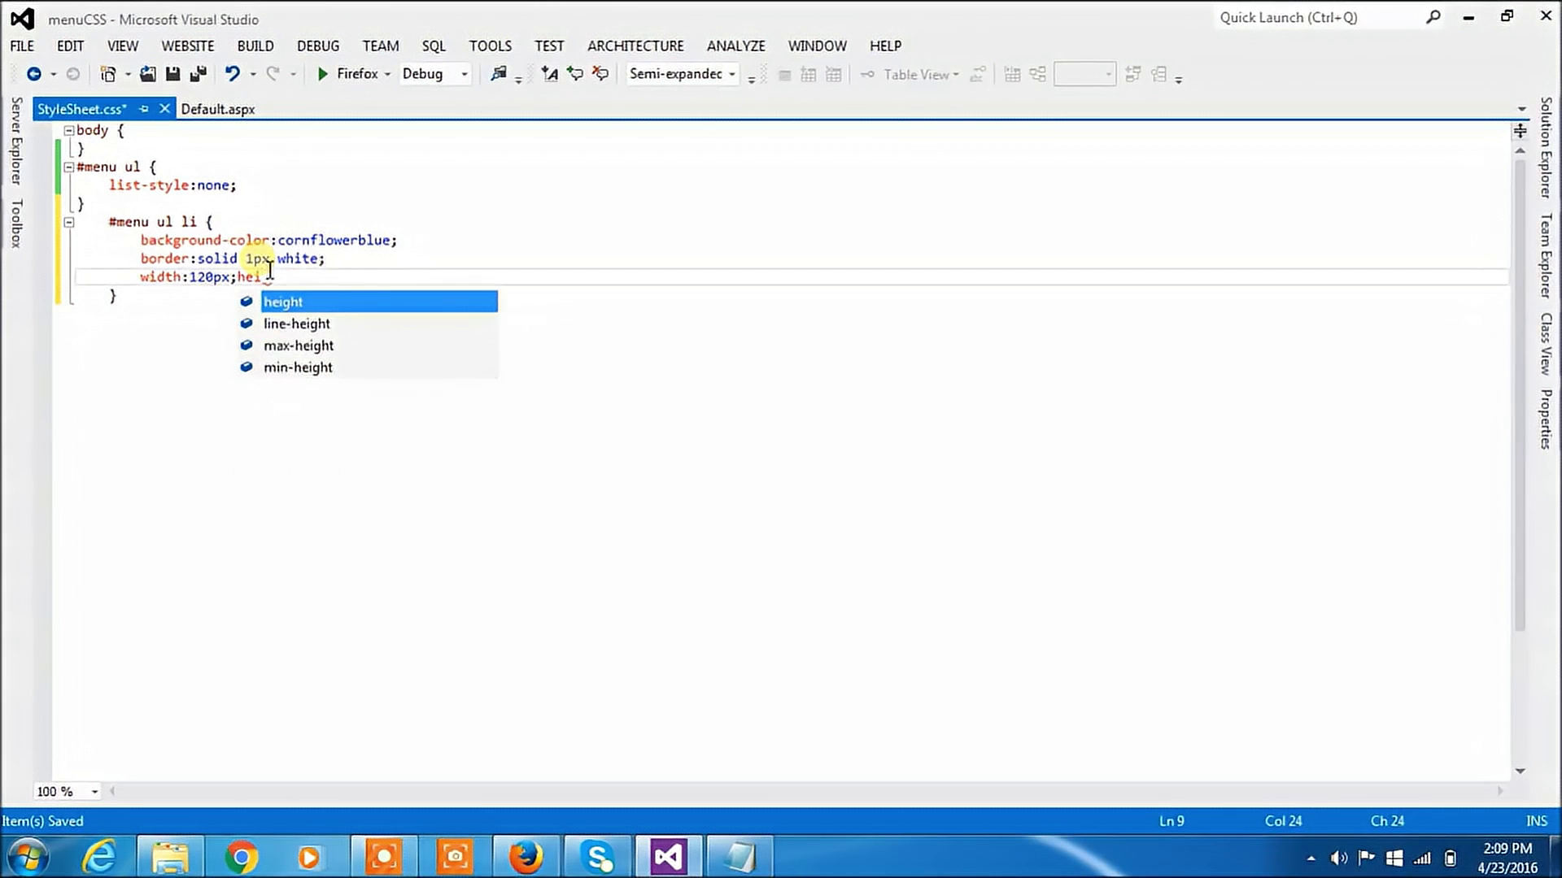
text(i)
key(Tab)
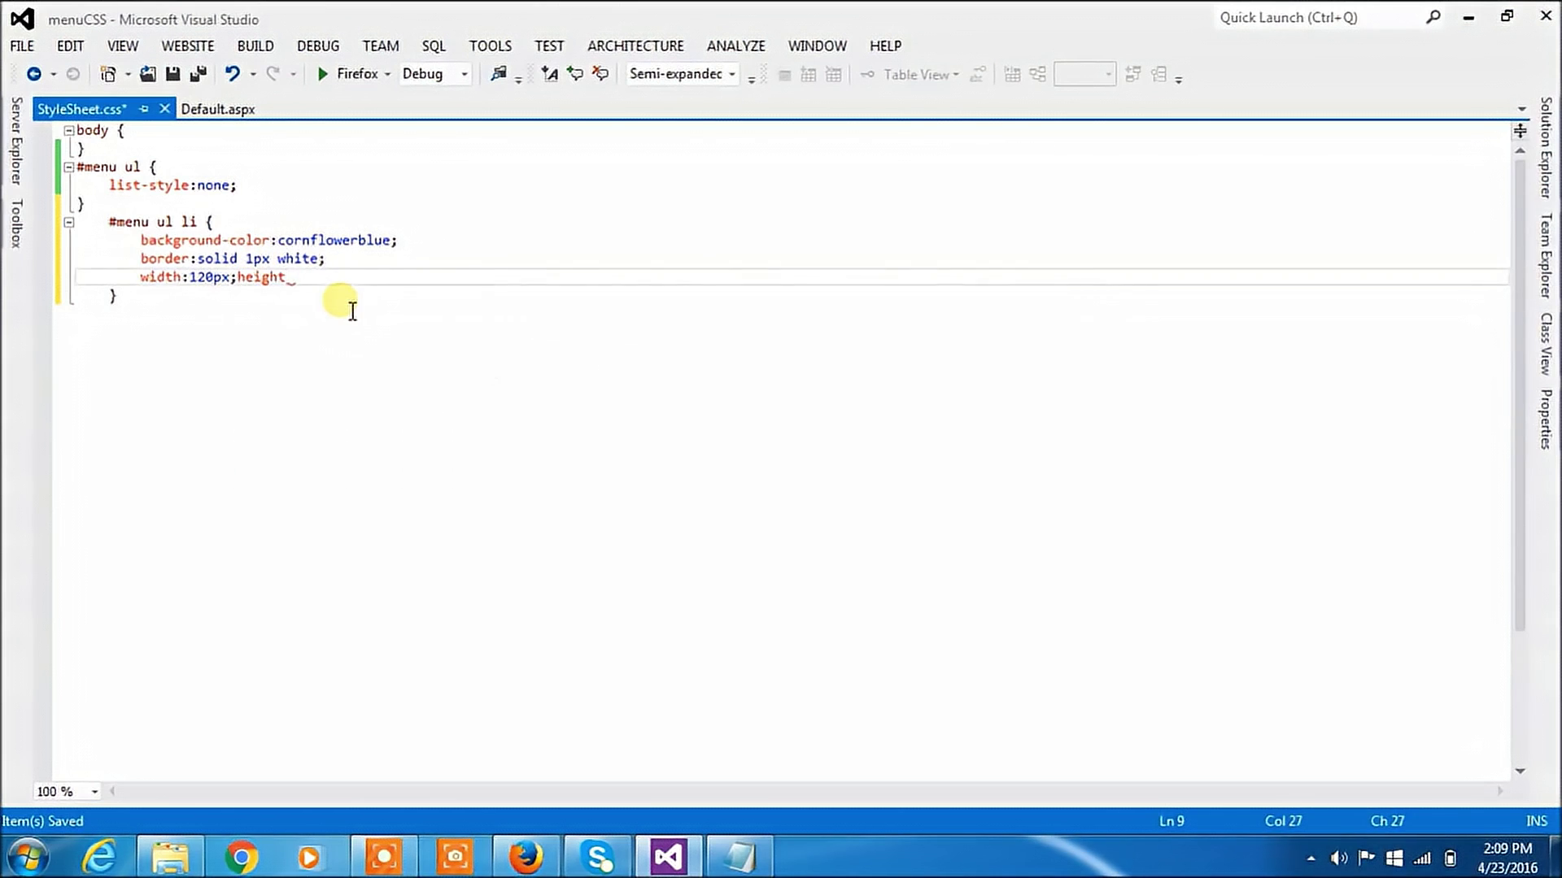
key(BackSpace)
key(BackSpace)
key(BackSpace)
key(BackSpace)
key(BackSpace)
key(BackSpace)
key(Return)
text(h)
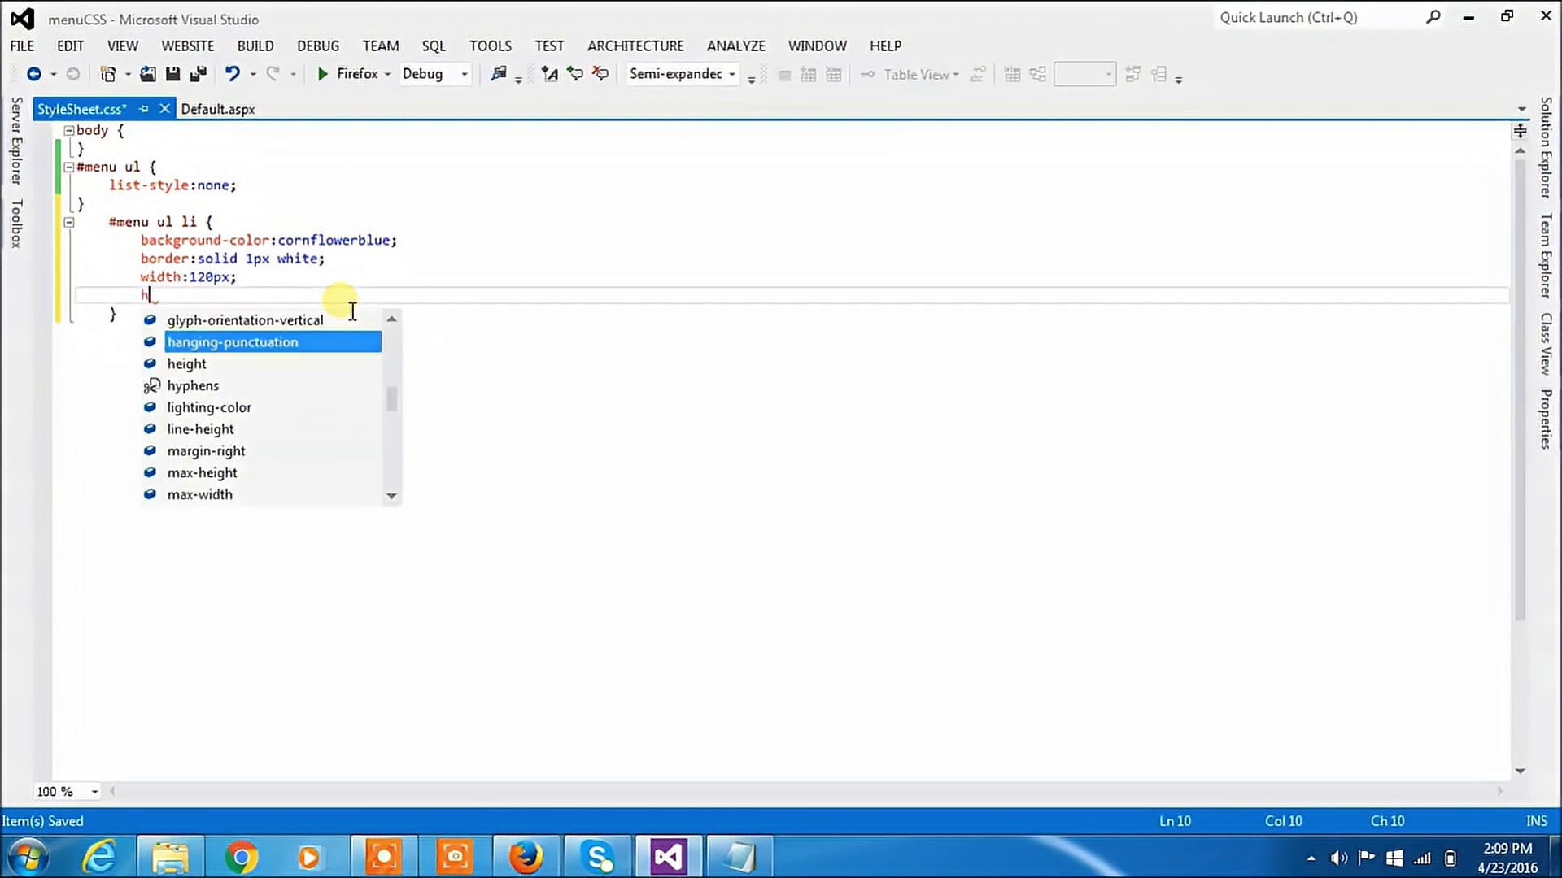
text(eight)
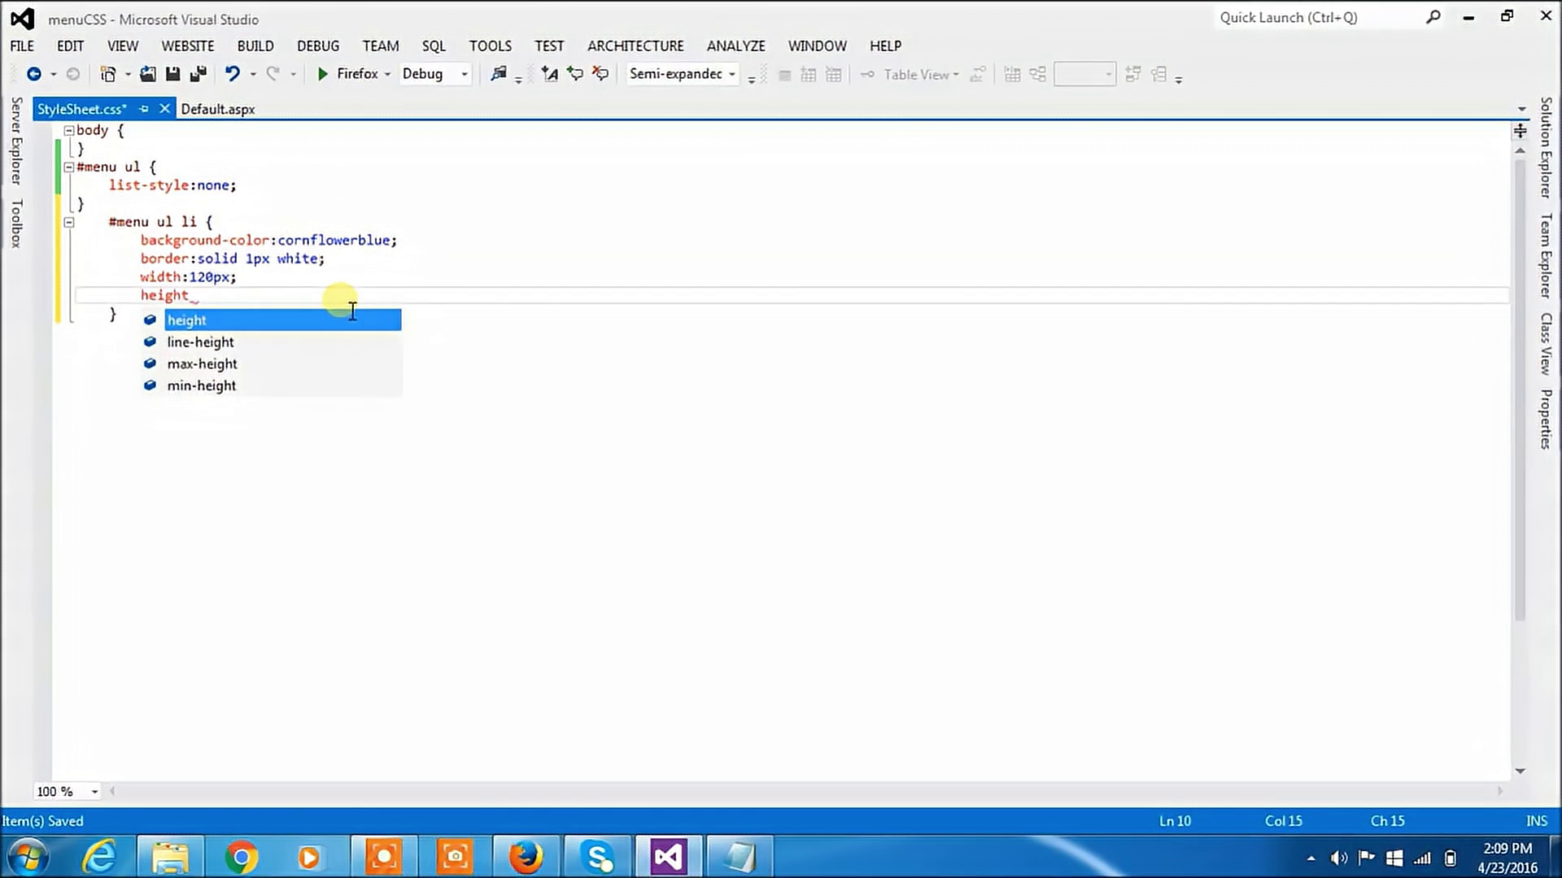
key(Escape)
text(:)
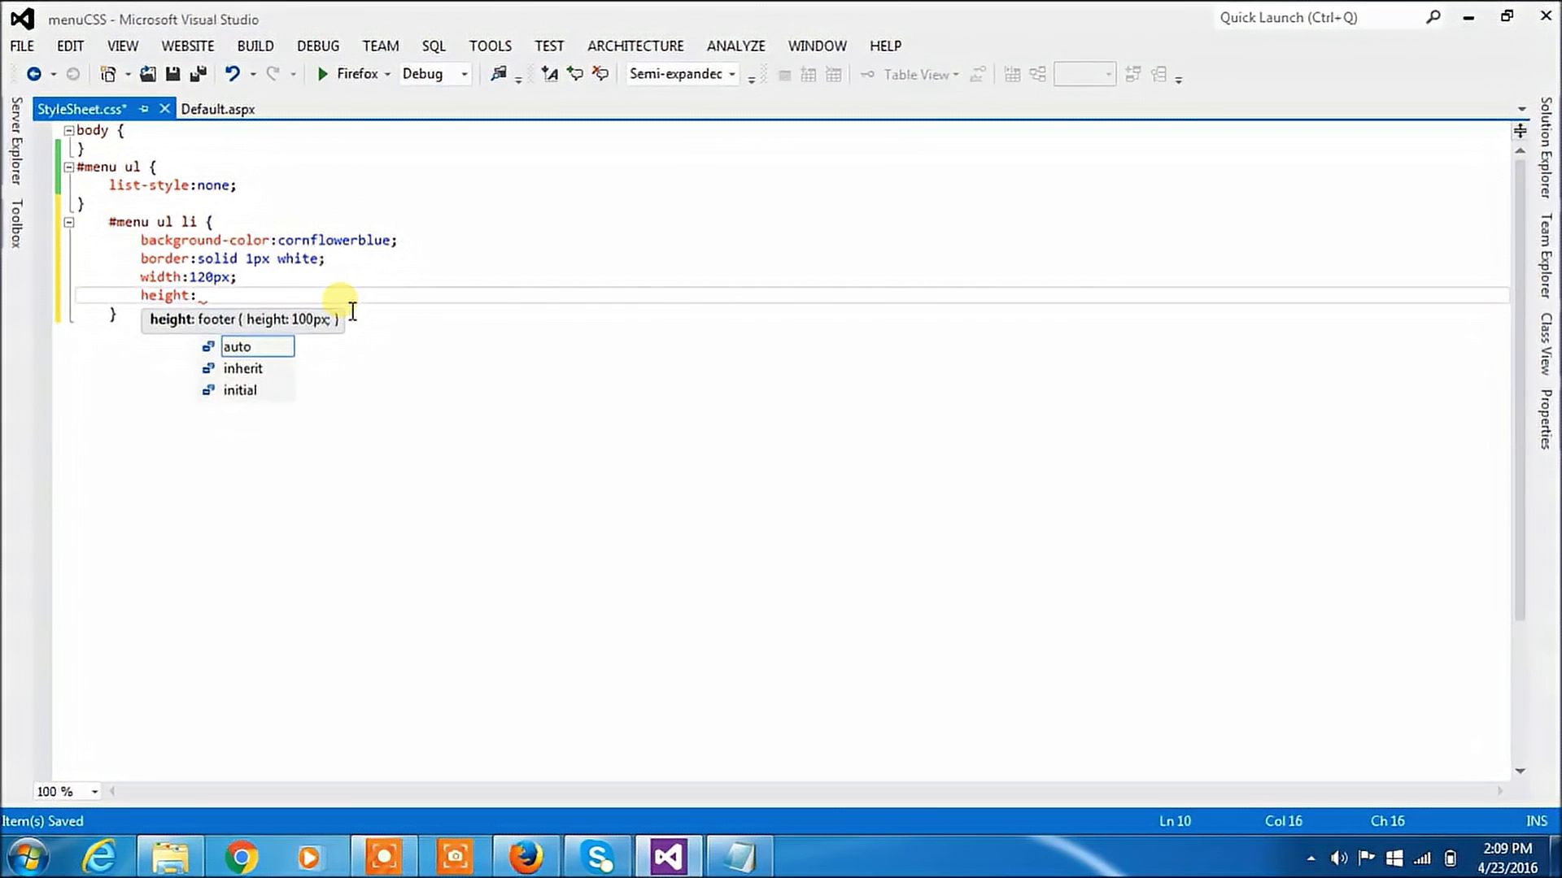
text(35)
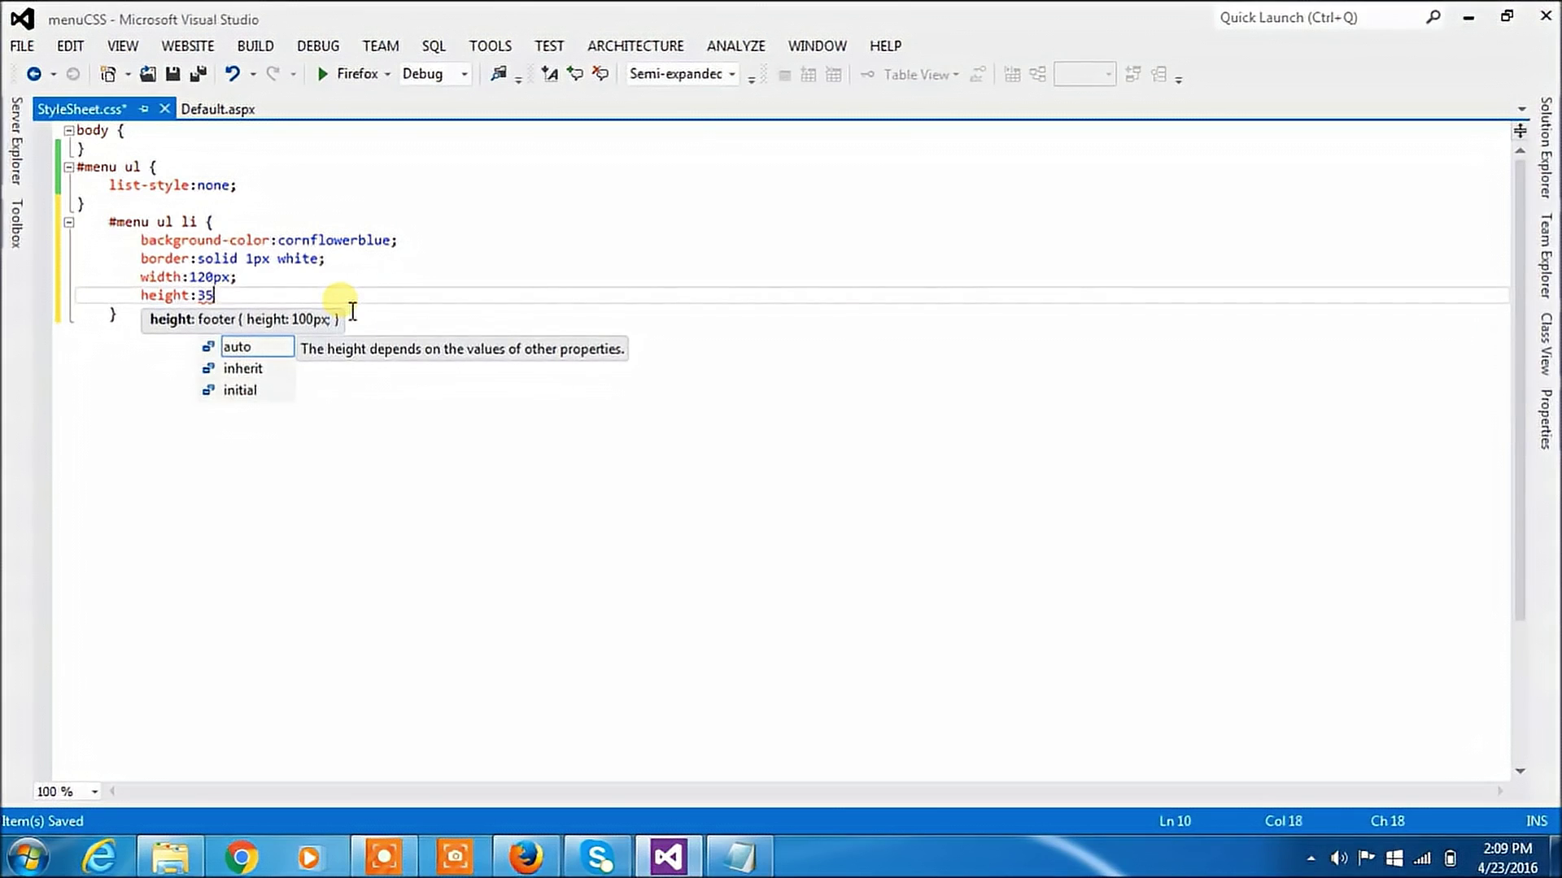
text(px;)
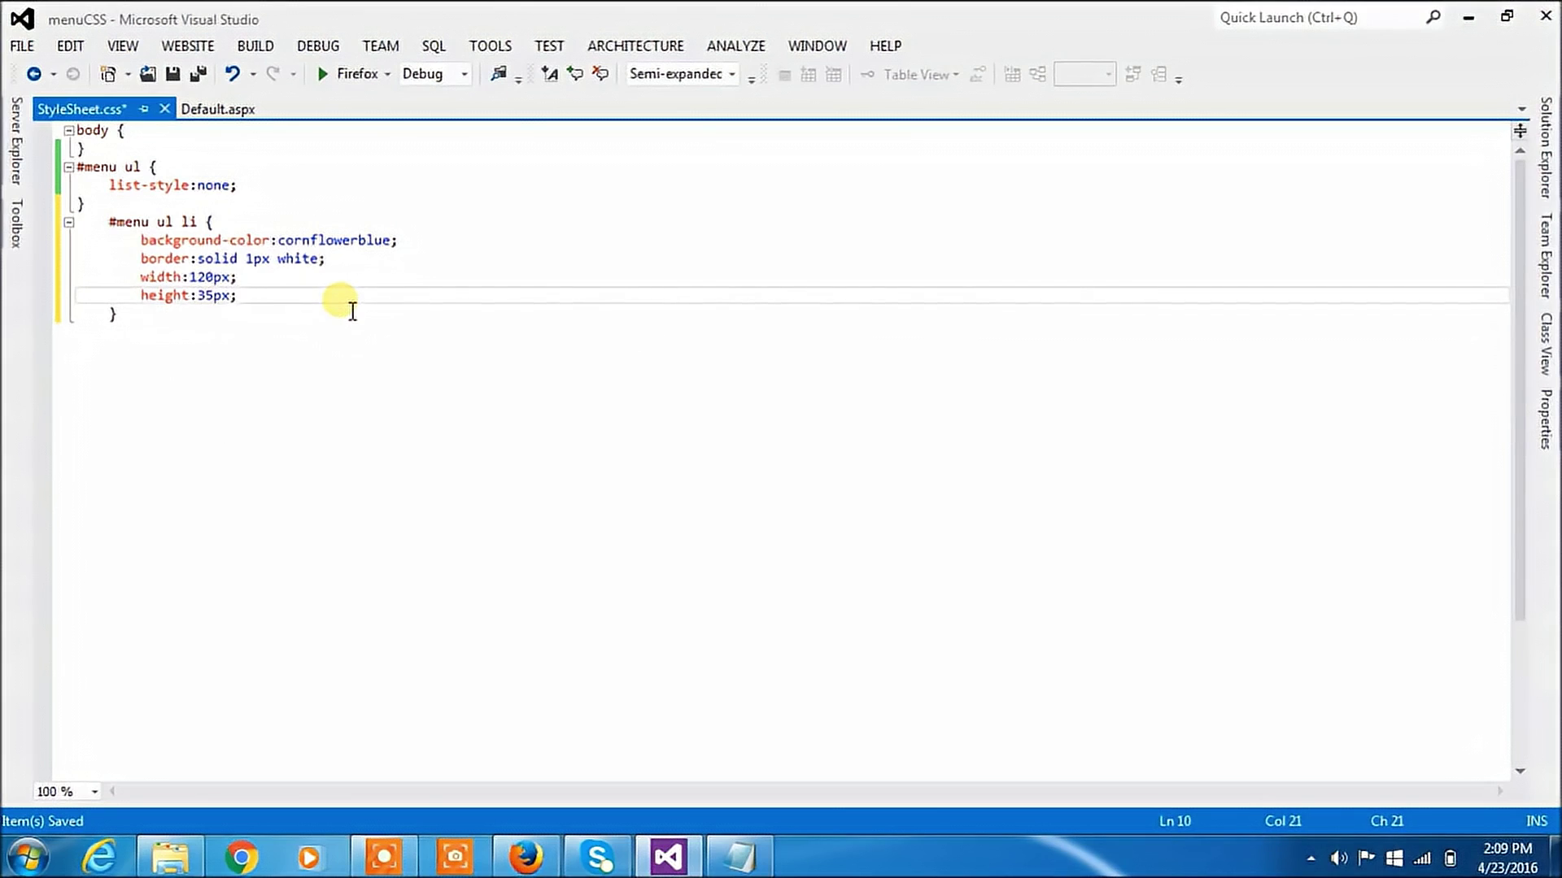
click(487, 362)
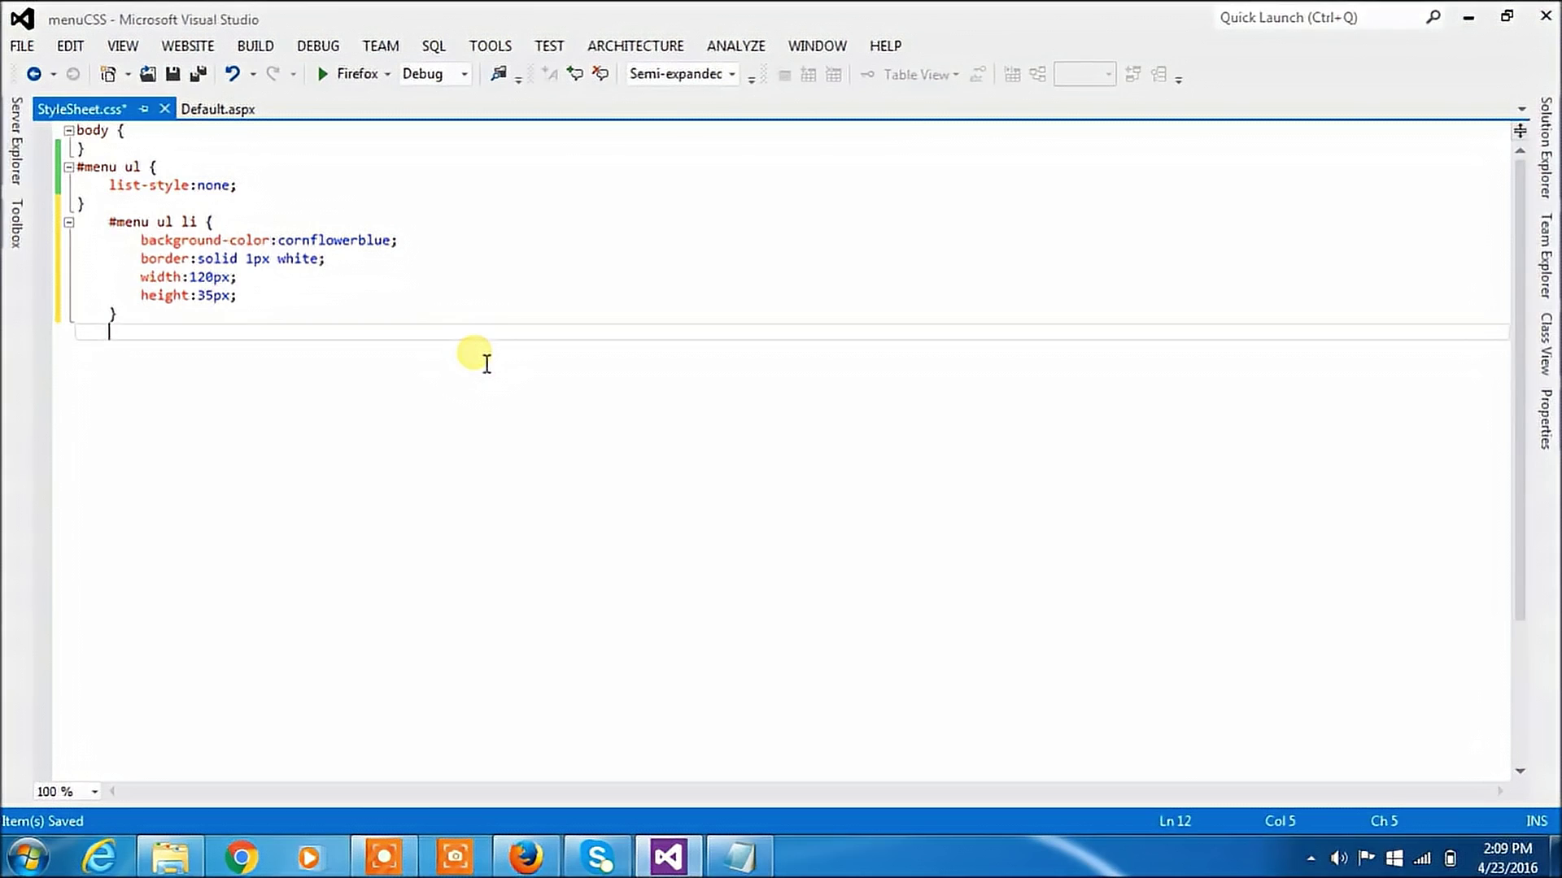
key(ctrl+s)
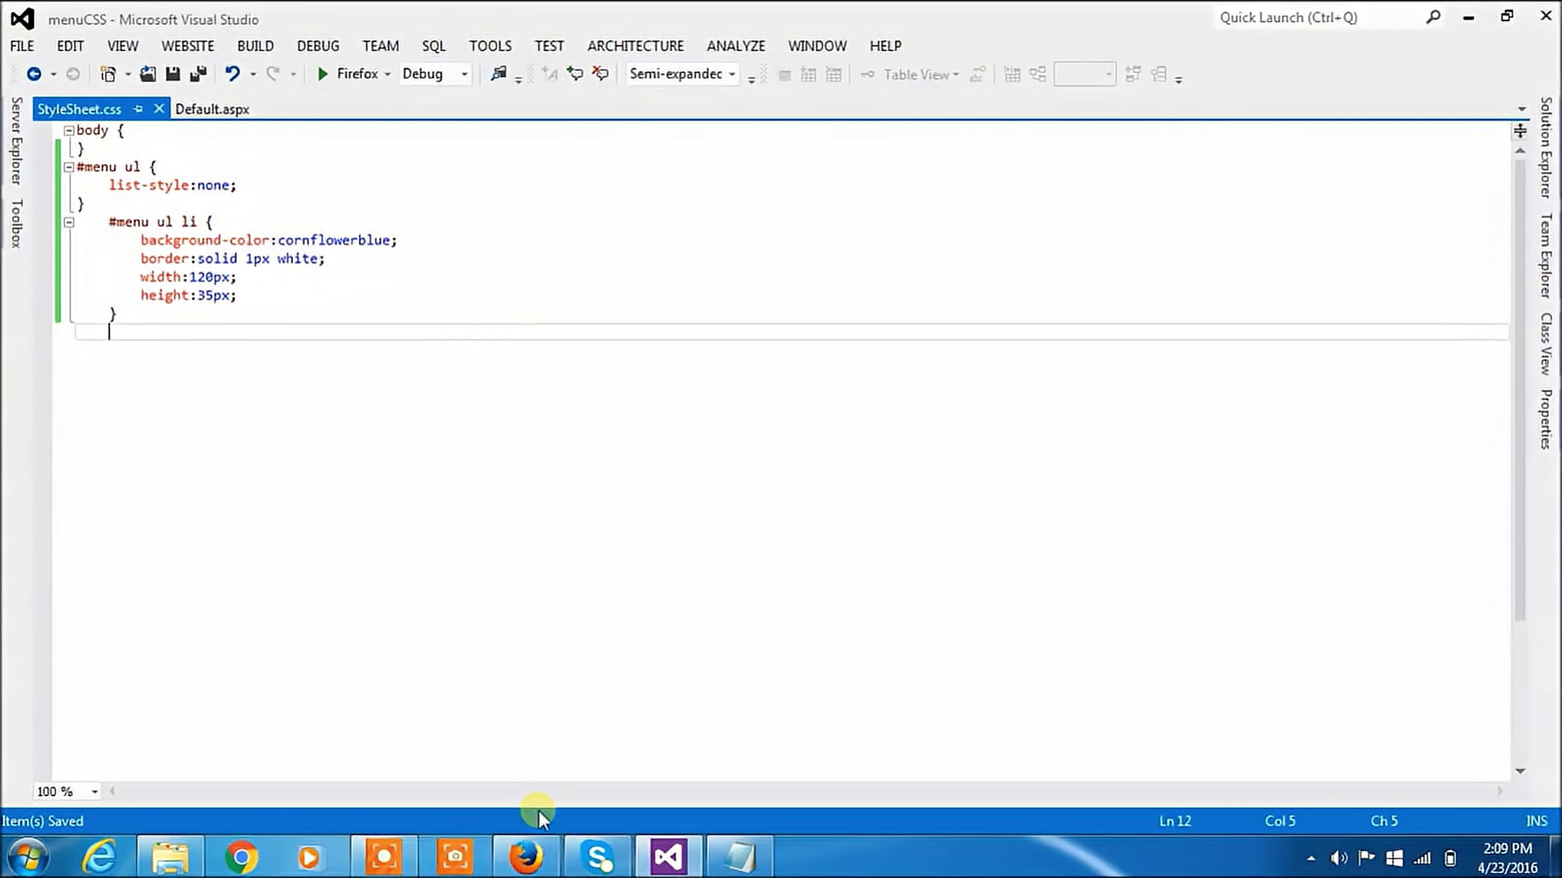
Step: Reload Default.aspx in Firefox to see the stacked cornflower-blue boxes, then return to Visual Studio
click(525, 857)
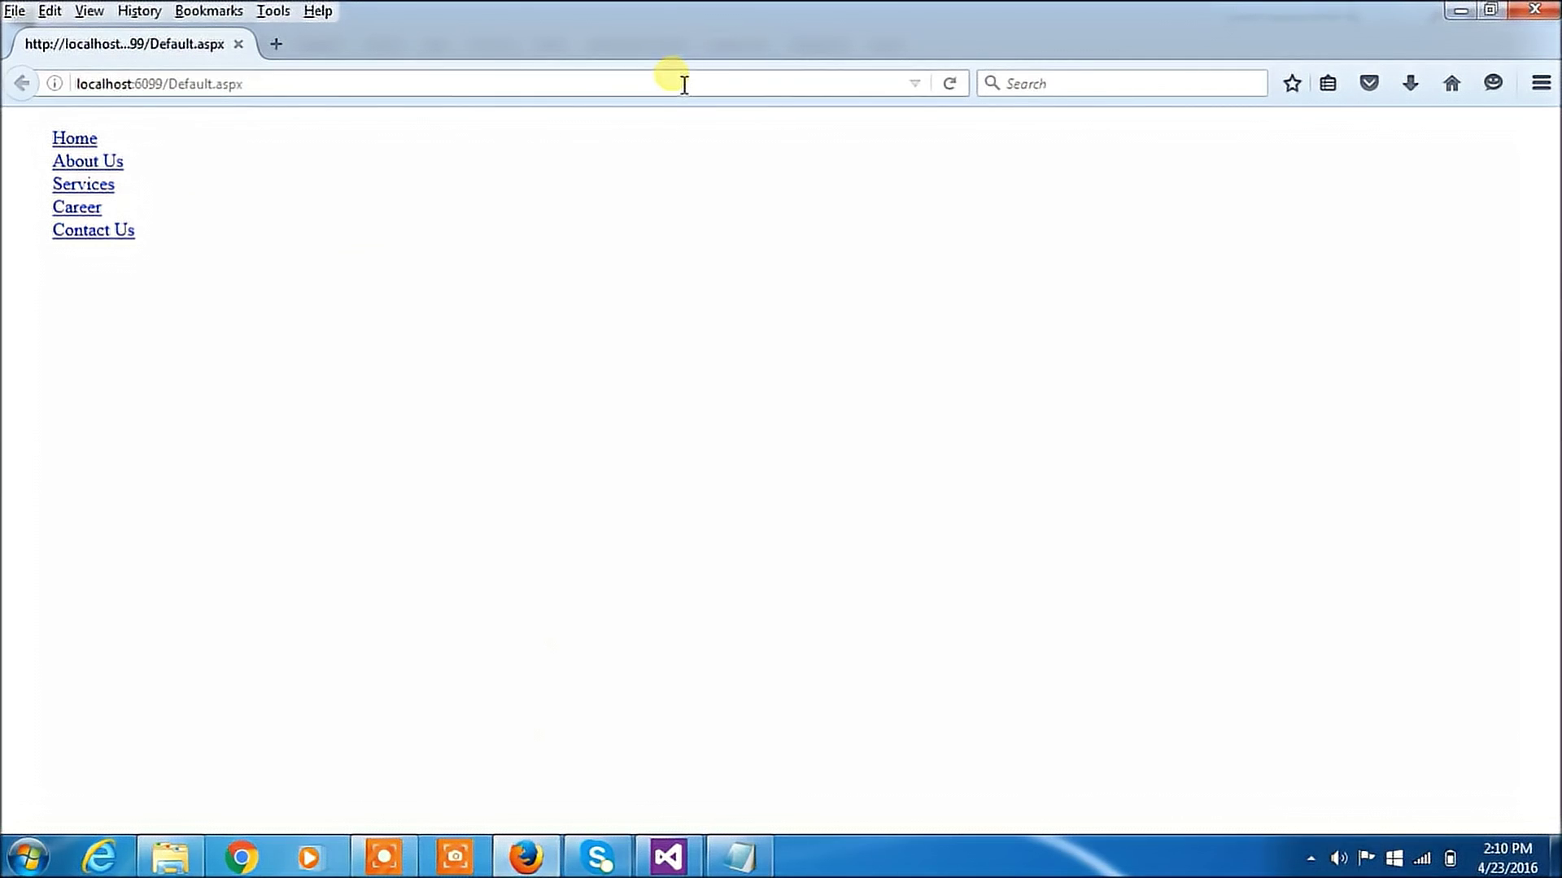
click(683, 83)
key(Return)
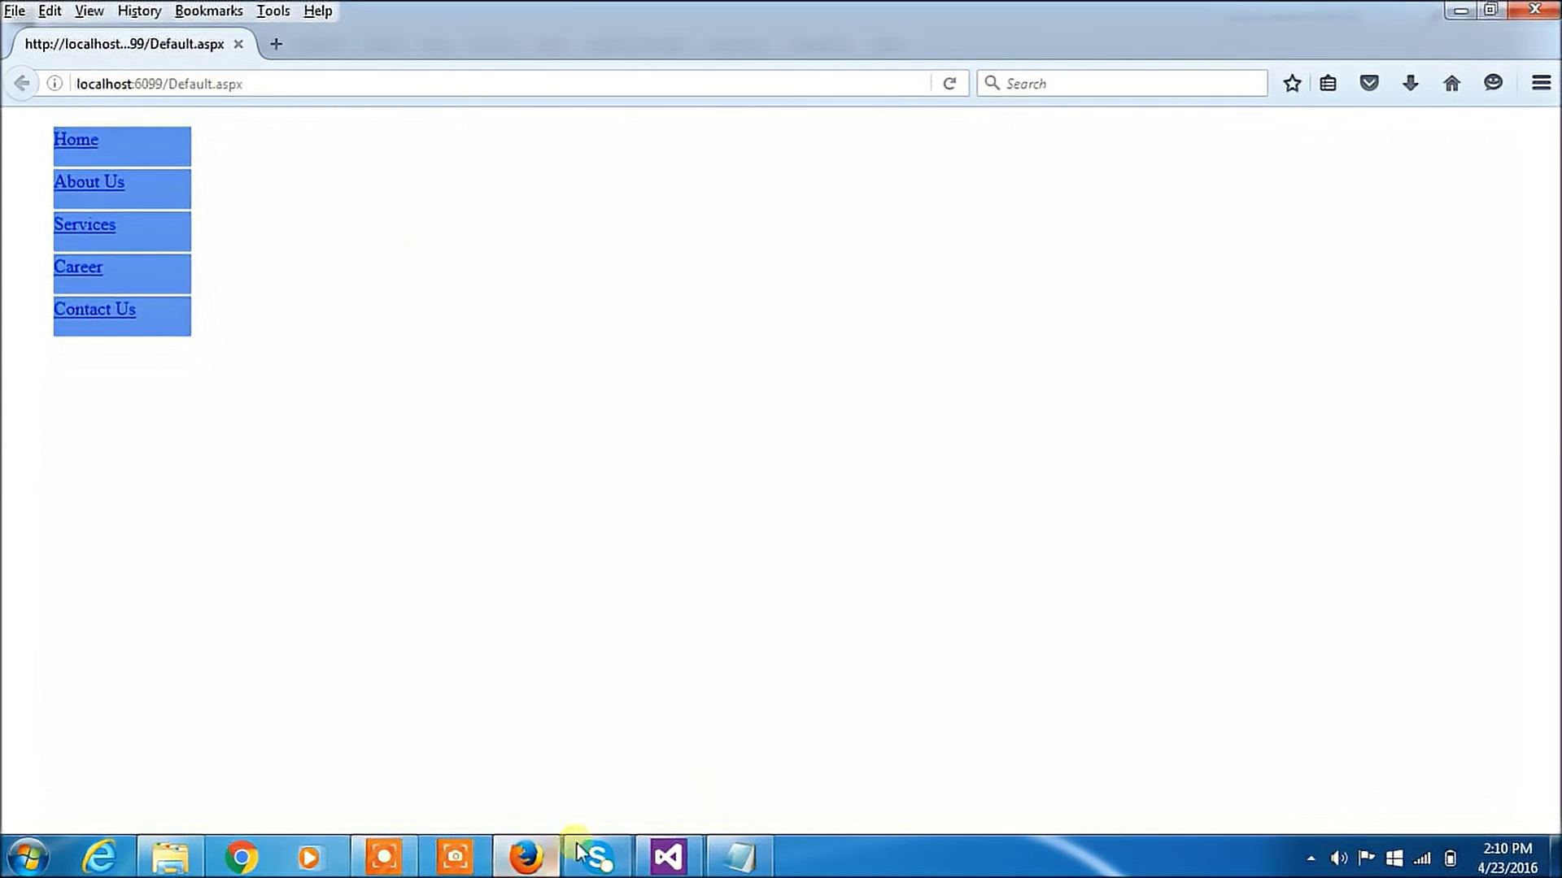
click(666, 857)
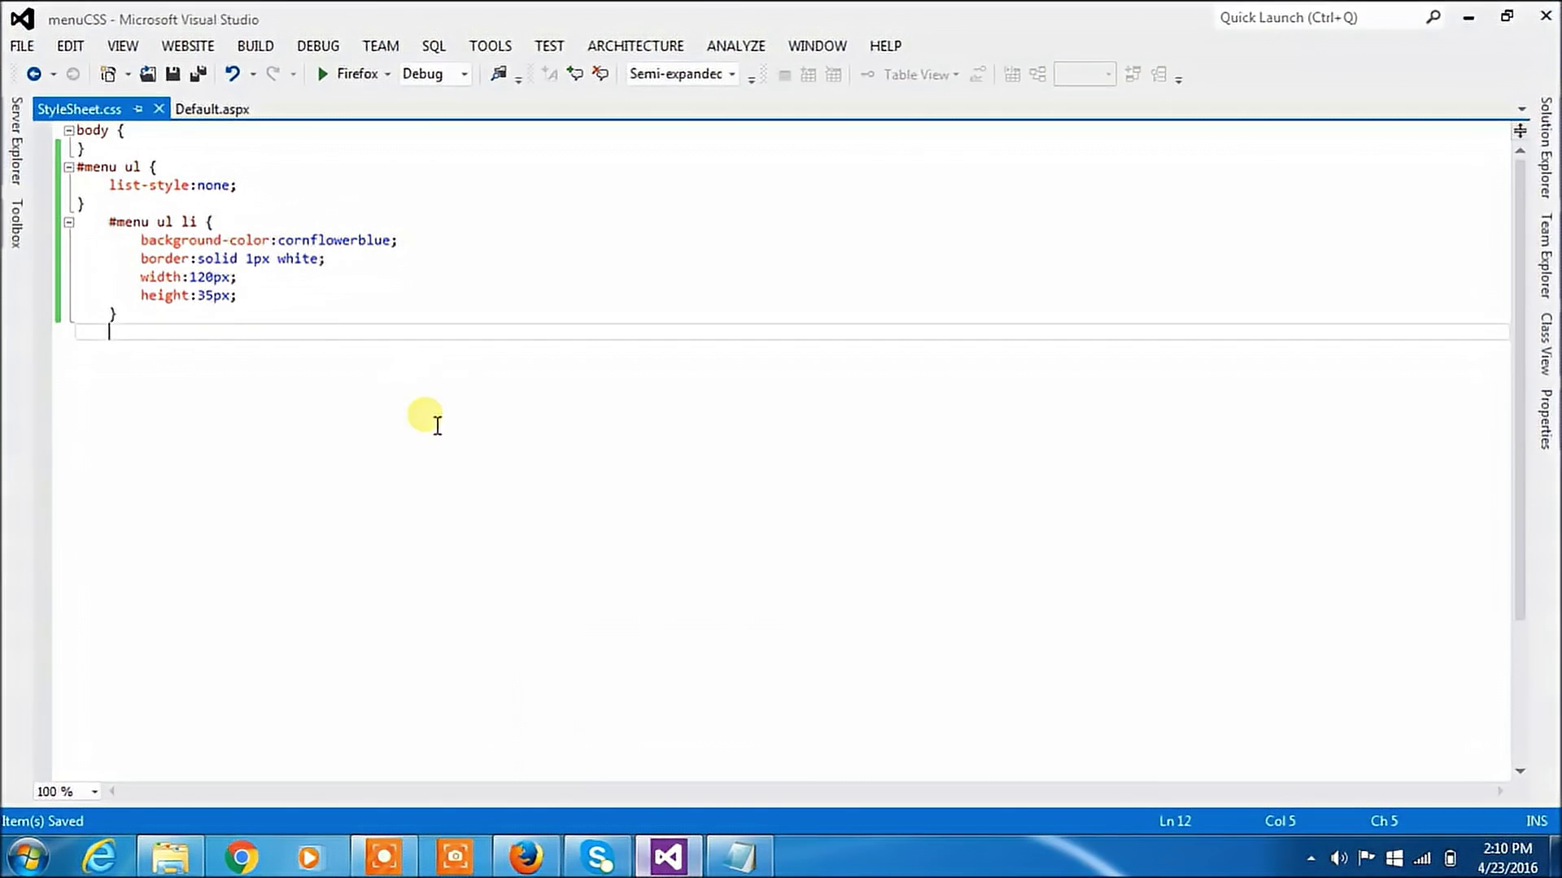
Step: Add text-align:center to the #menu ul li rule and save StyleSheet.css
click(251, 297)
key(Return)
text(text-)
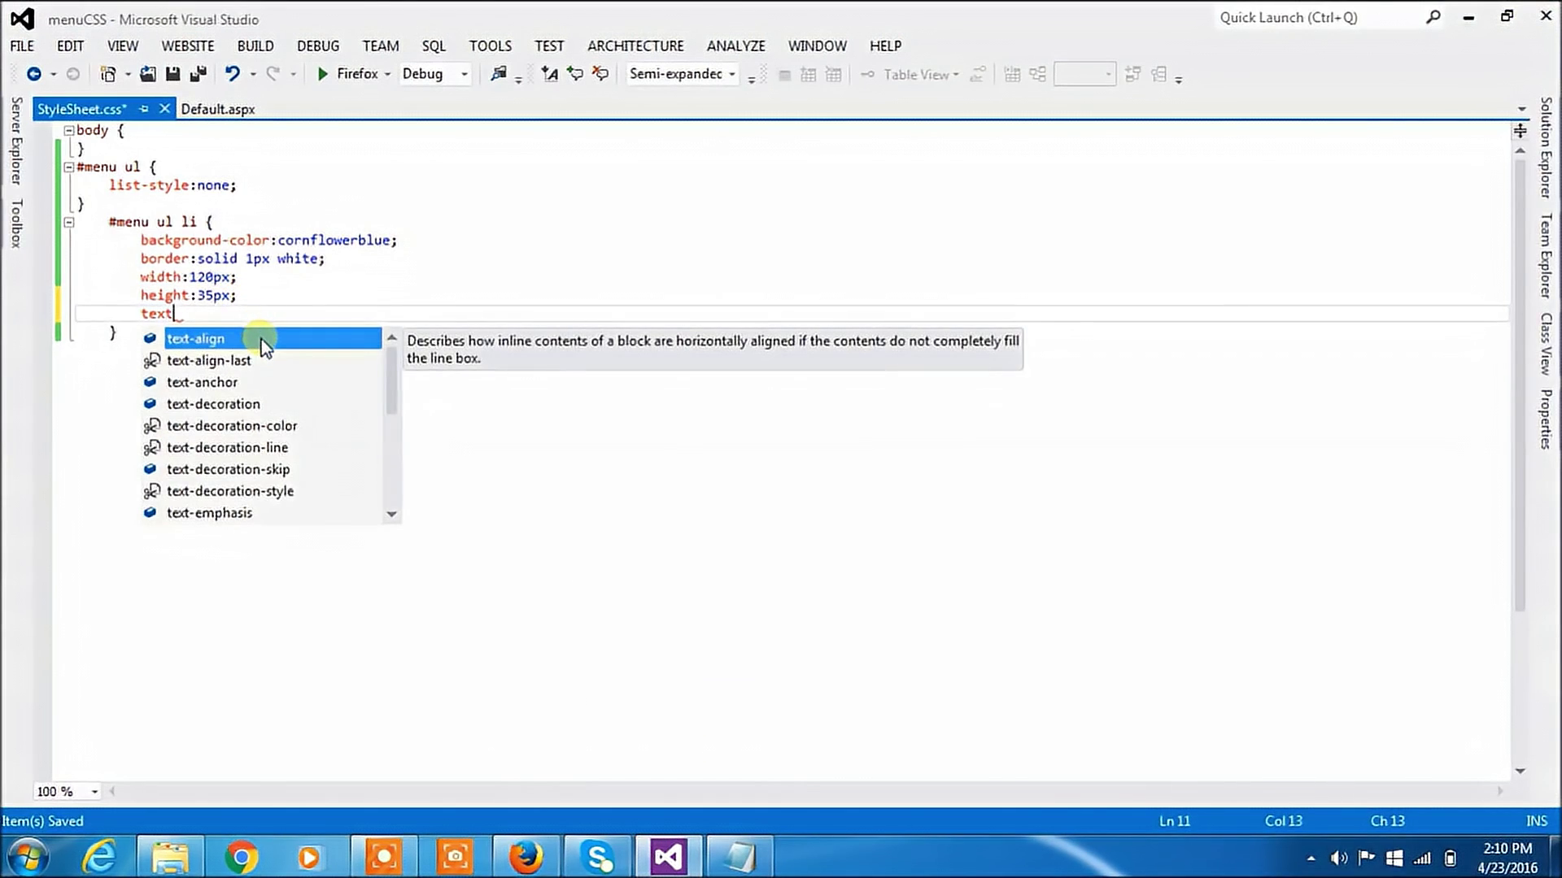
key(Tab)
text(:ce)
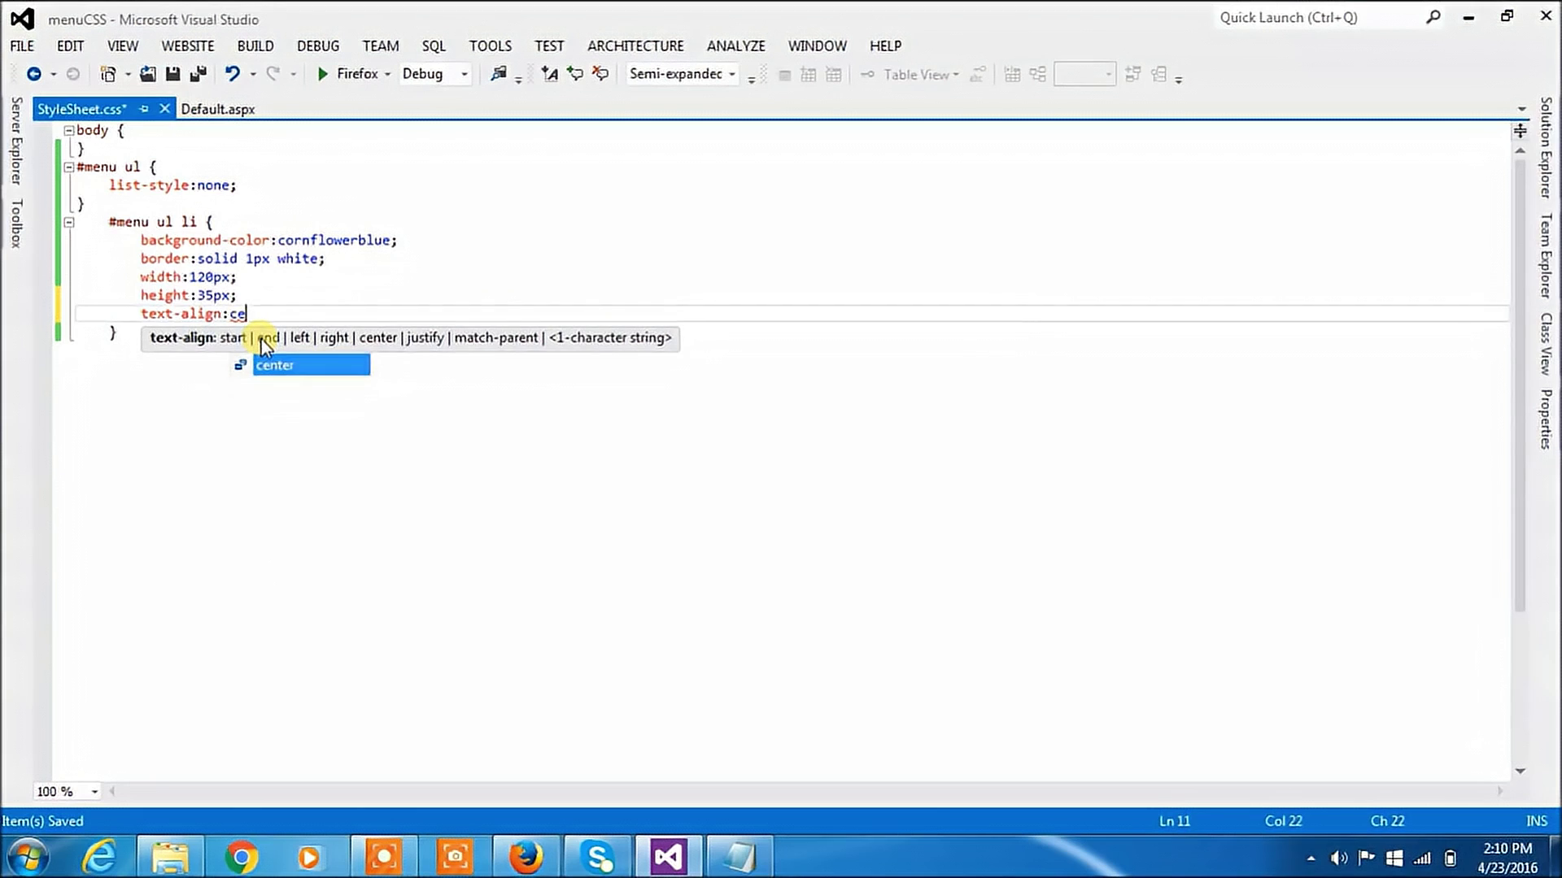
key(Tab)
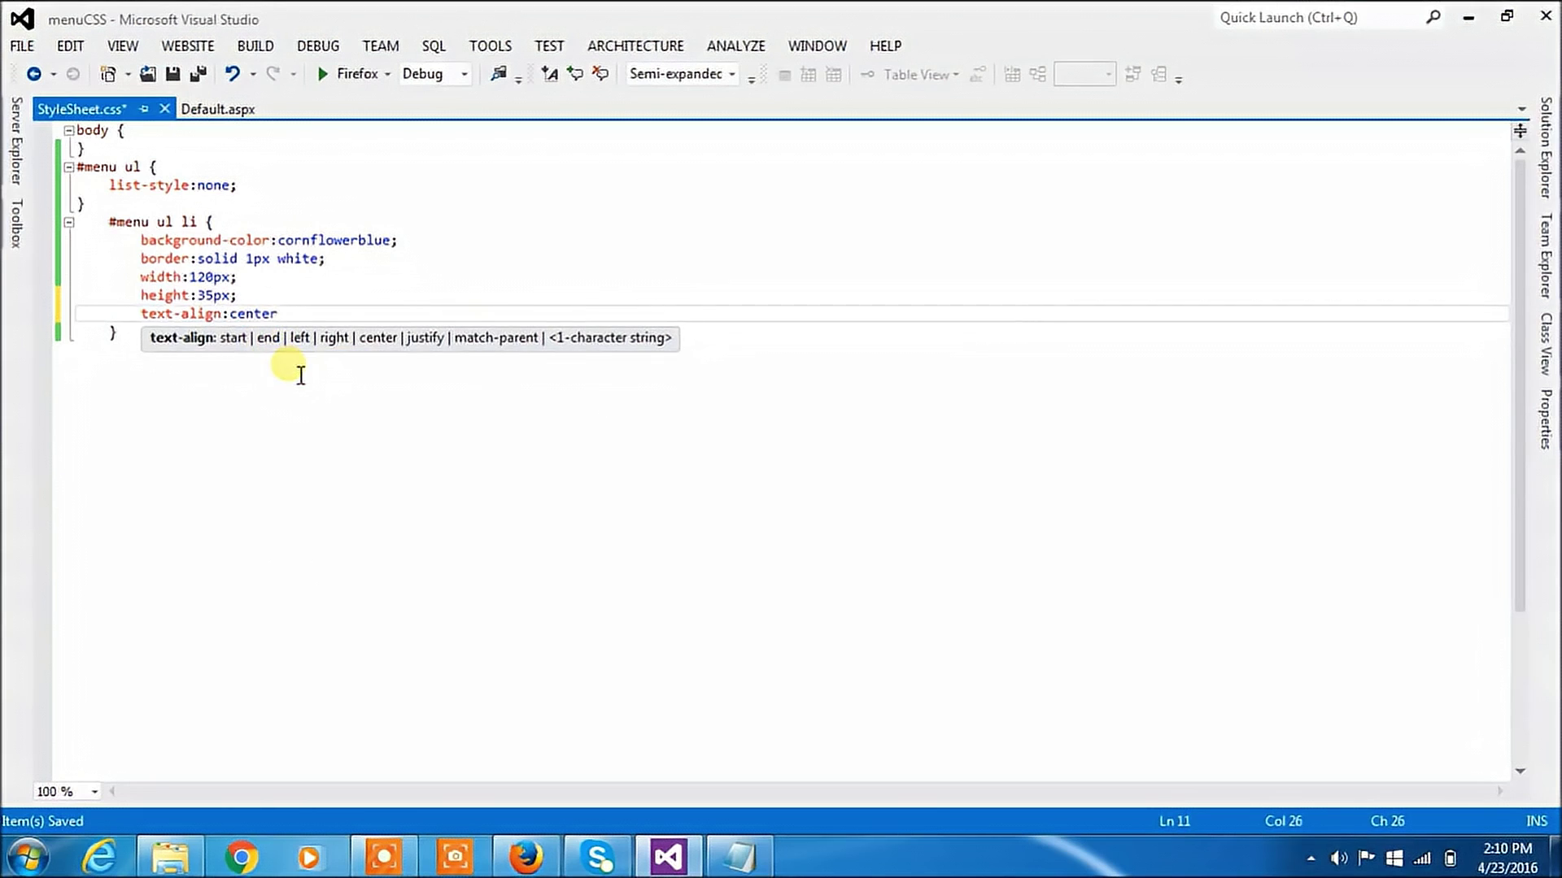
text(;)
key(ctrl+s)
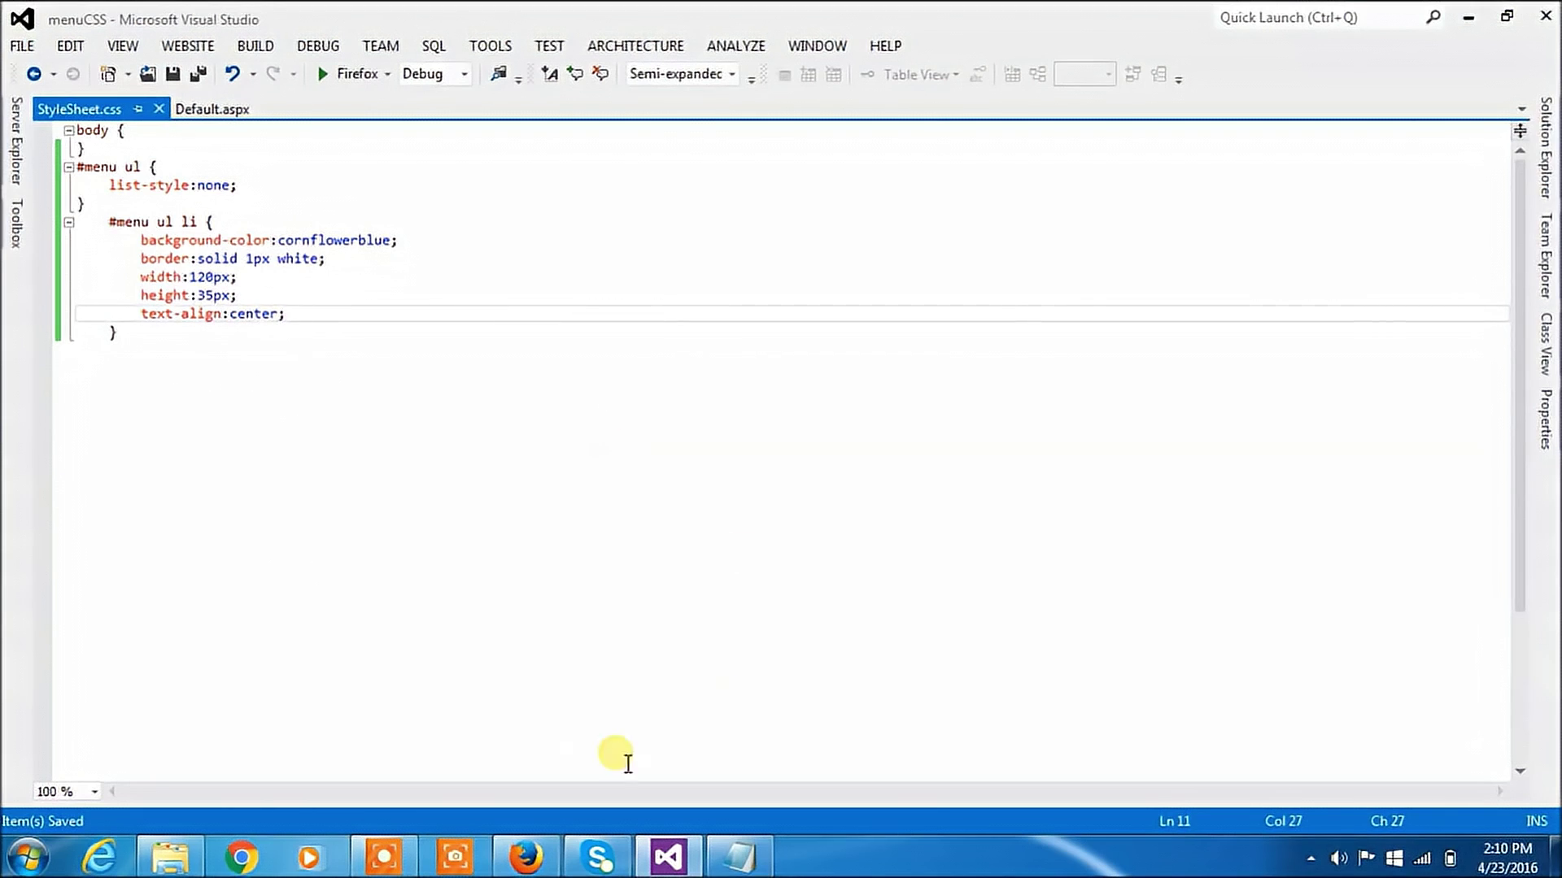
click(527, 858)
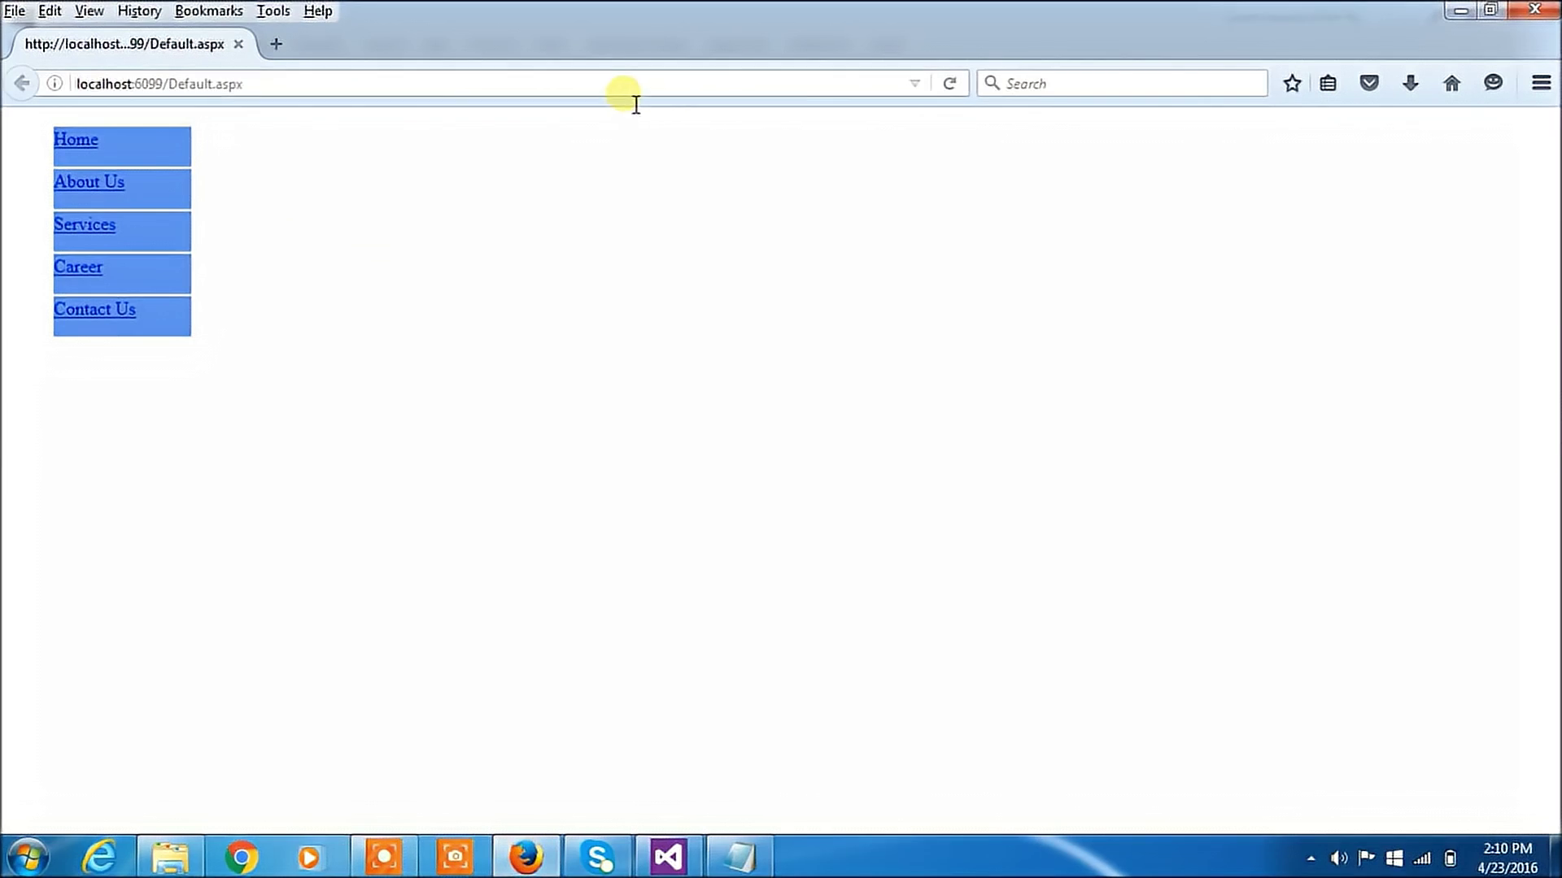
Step: Reload Firefox to see centred link labels, then minimise the browser
click(635, 83)
key(Return)
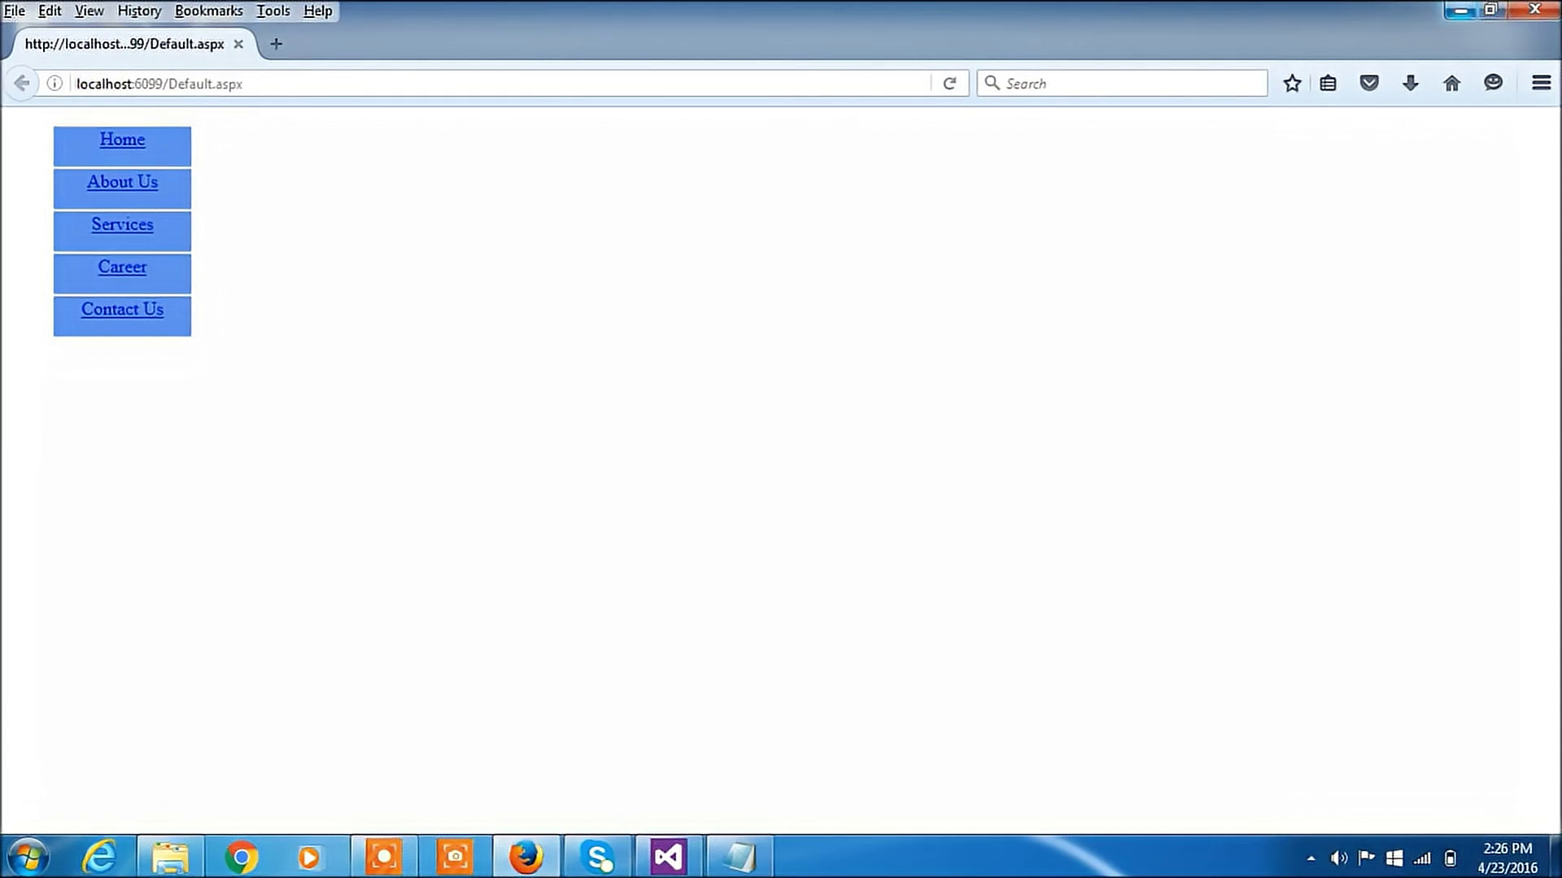
click(1459, 12)
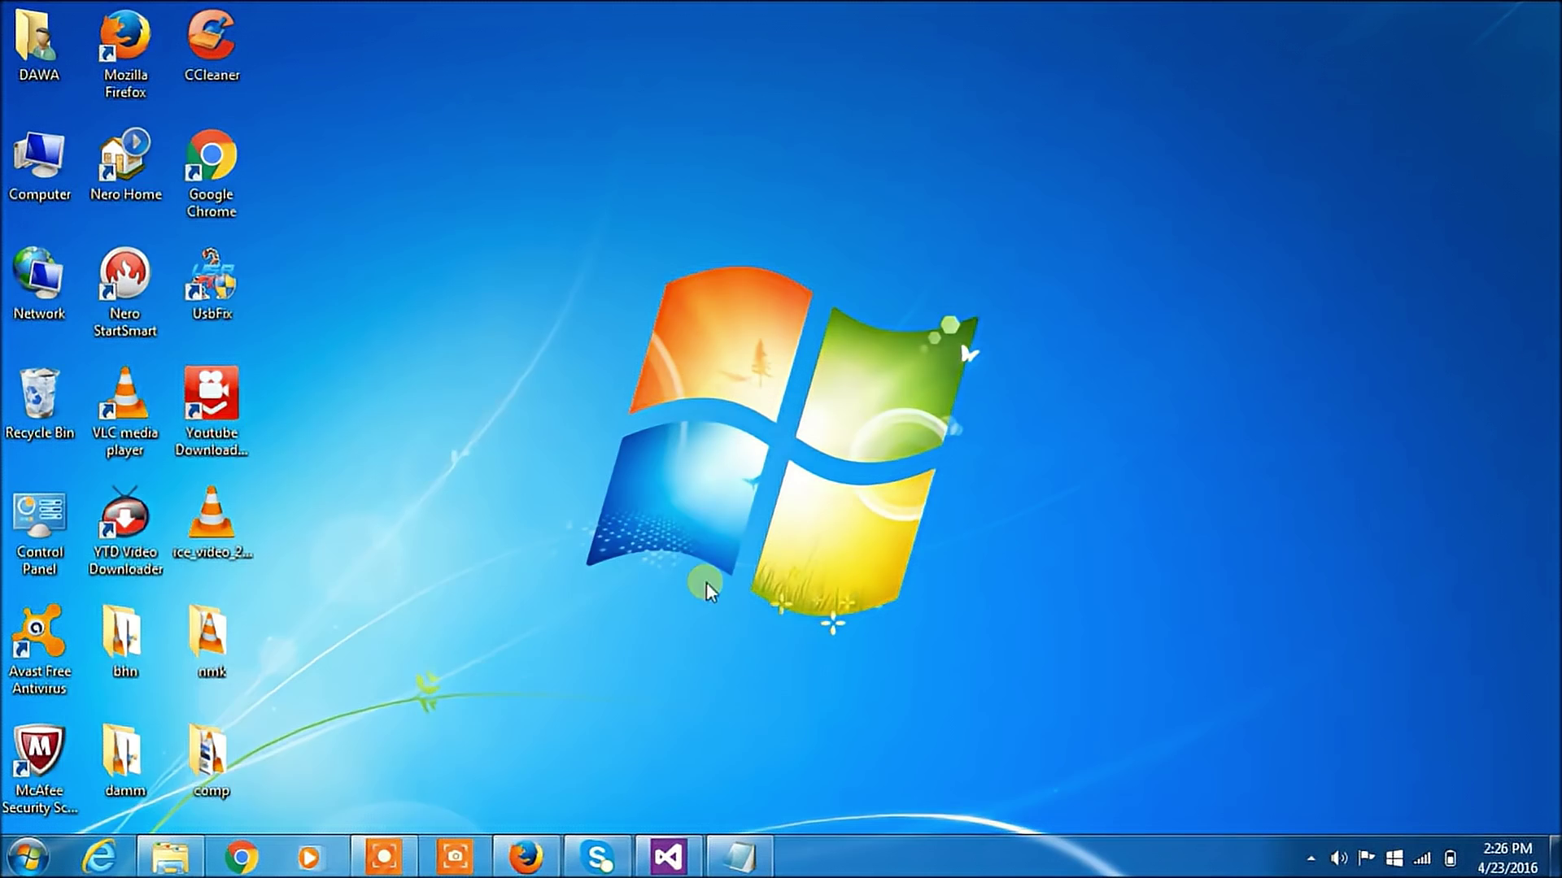
Step: Add line-height:35px and float:left to the #menu ul li rule and save the stylesheet
click(667, 855)
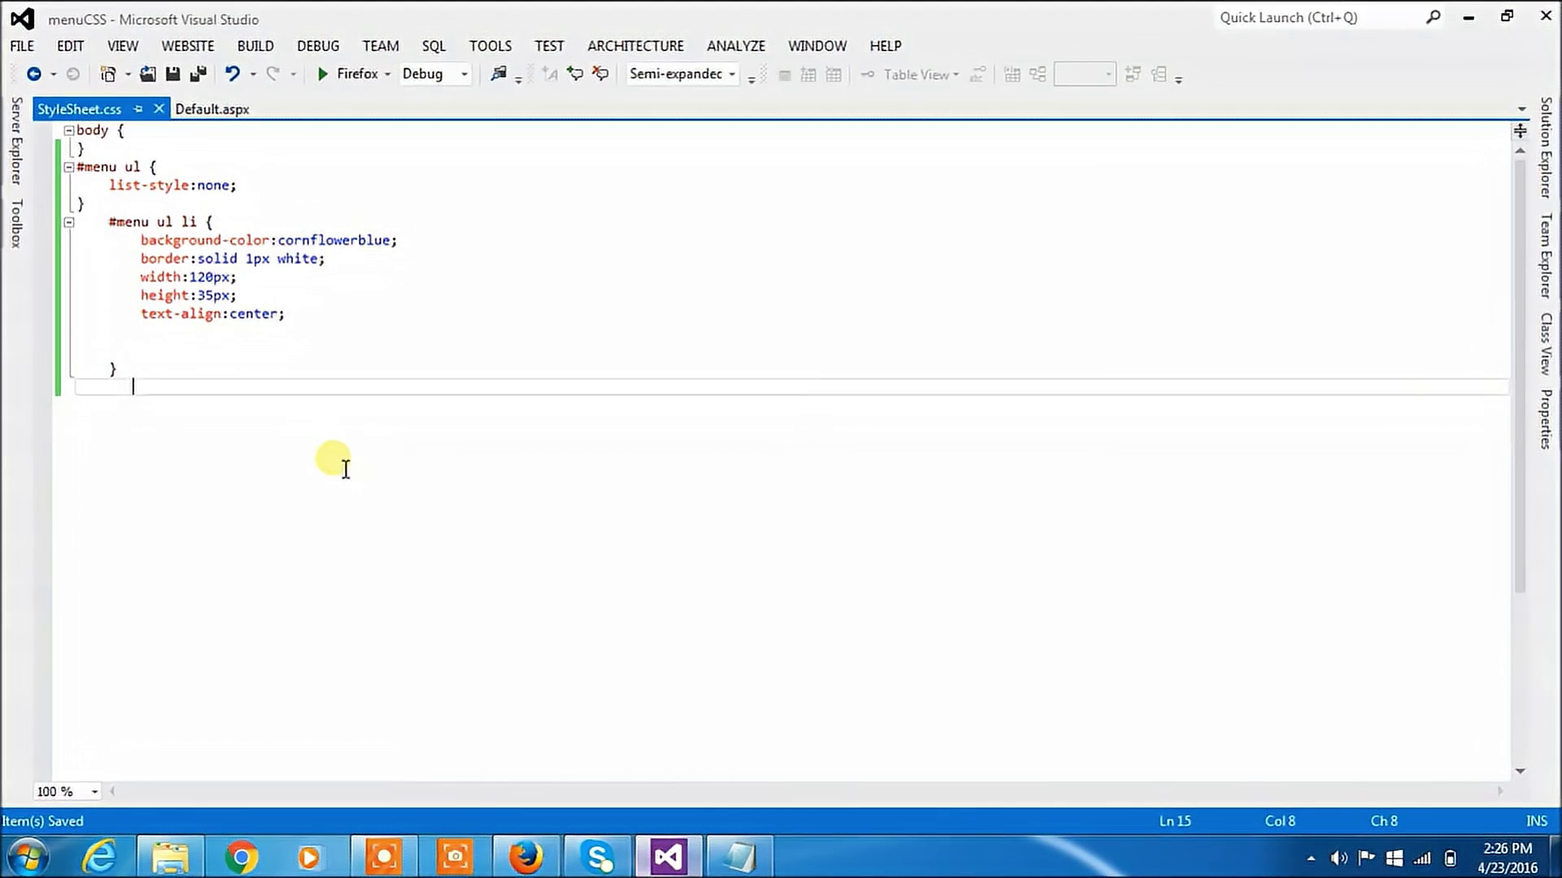
click(156, 332)
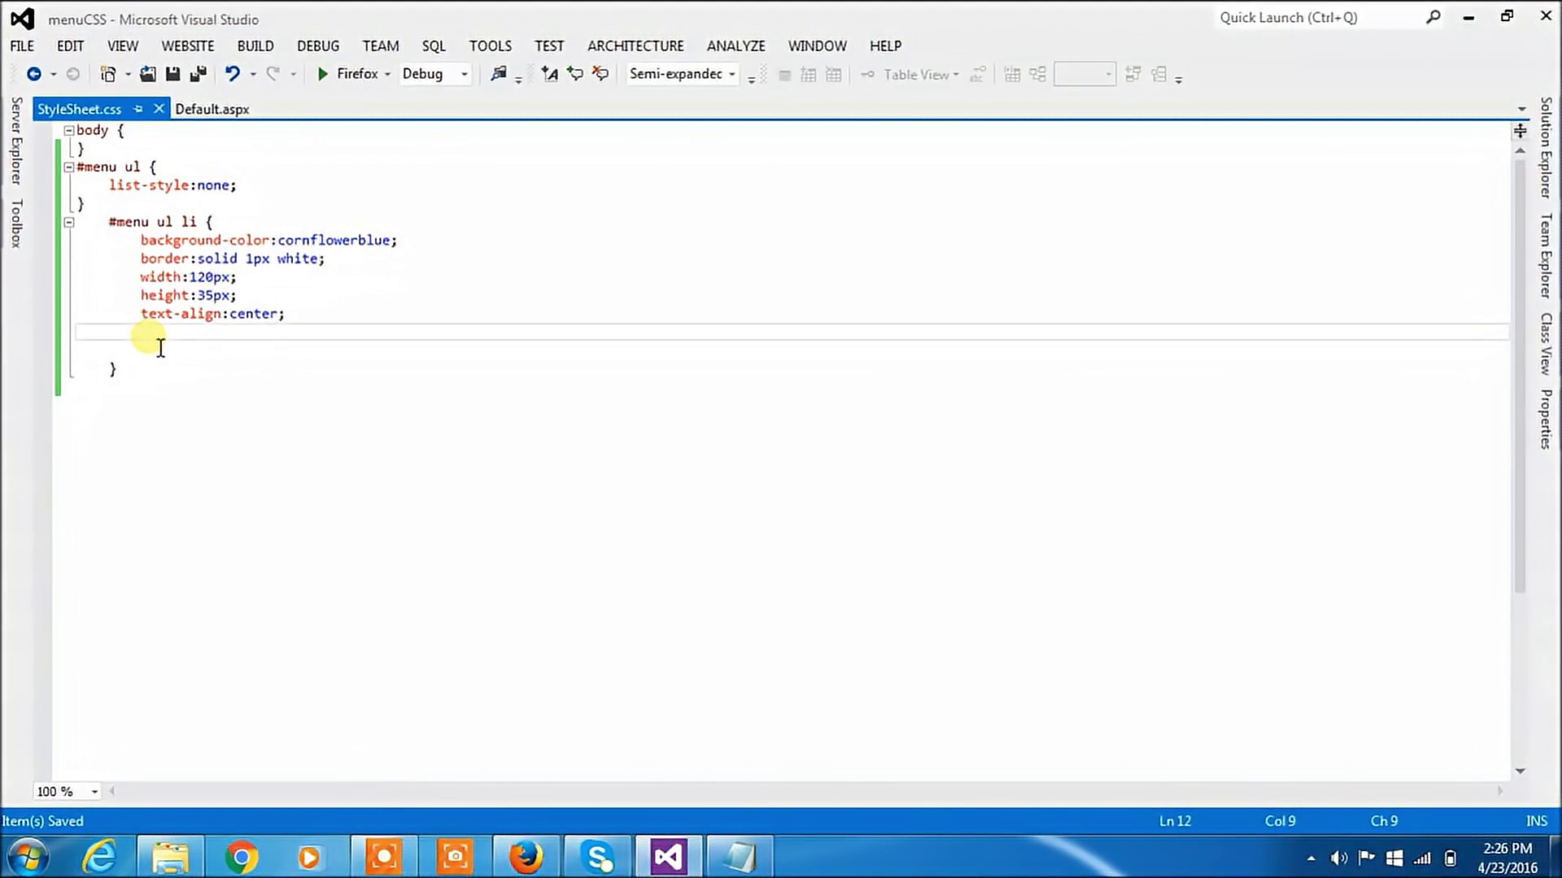
text(line)
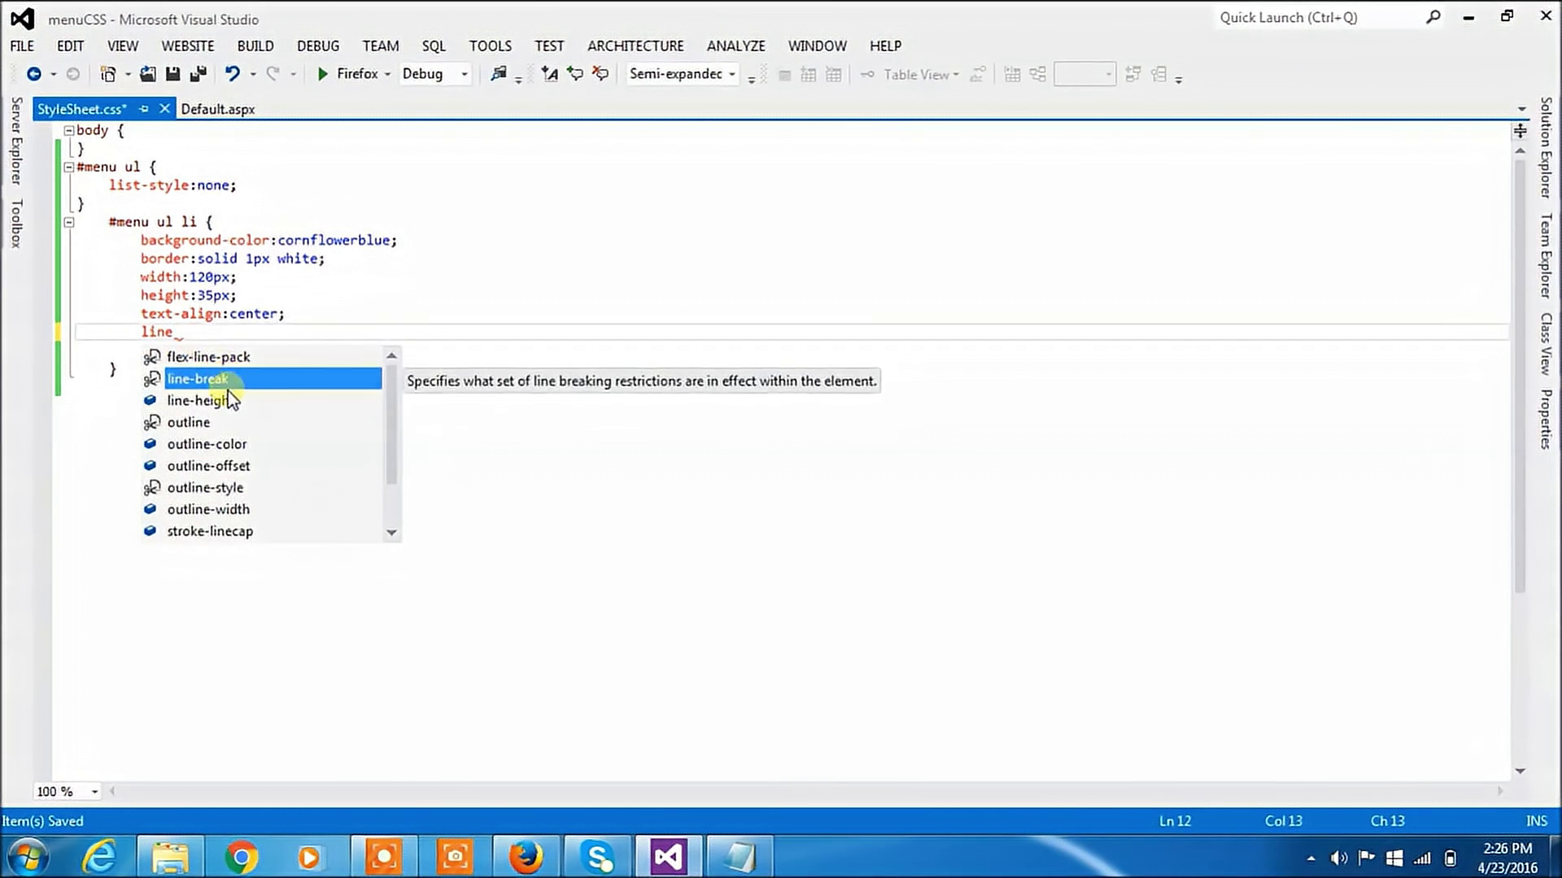
double_click(229, 400)
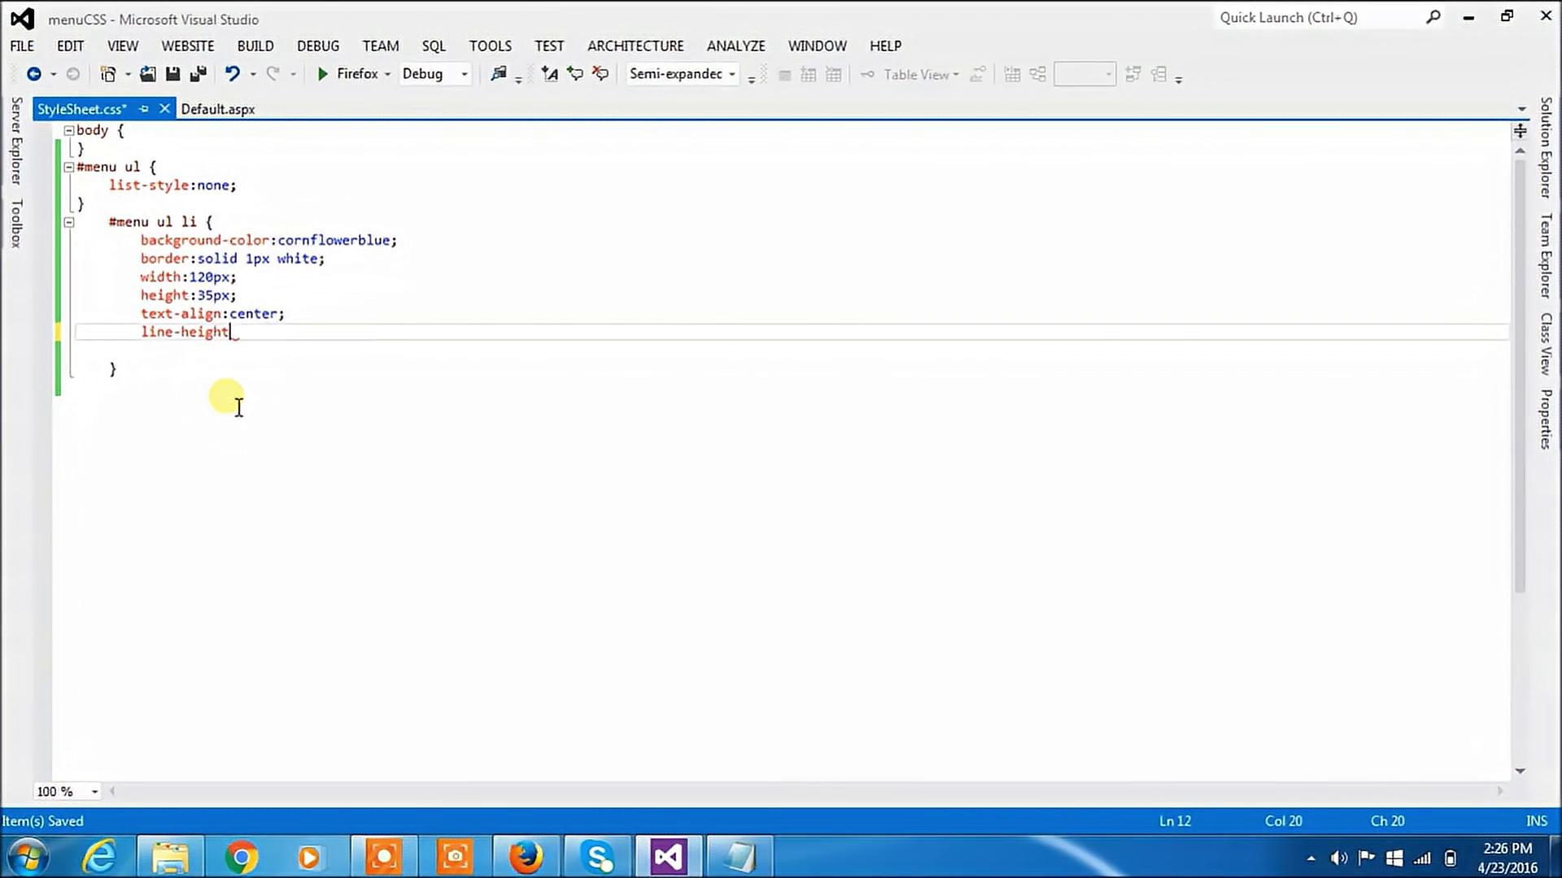
text(:)
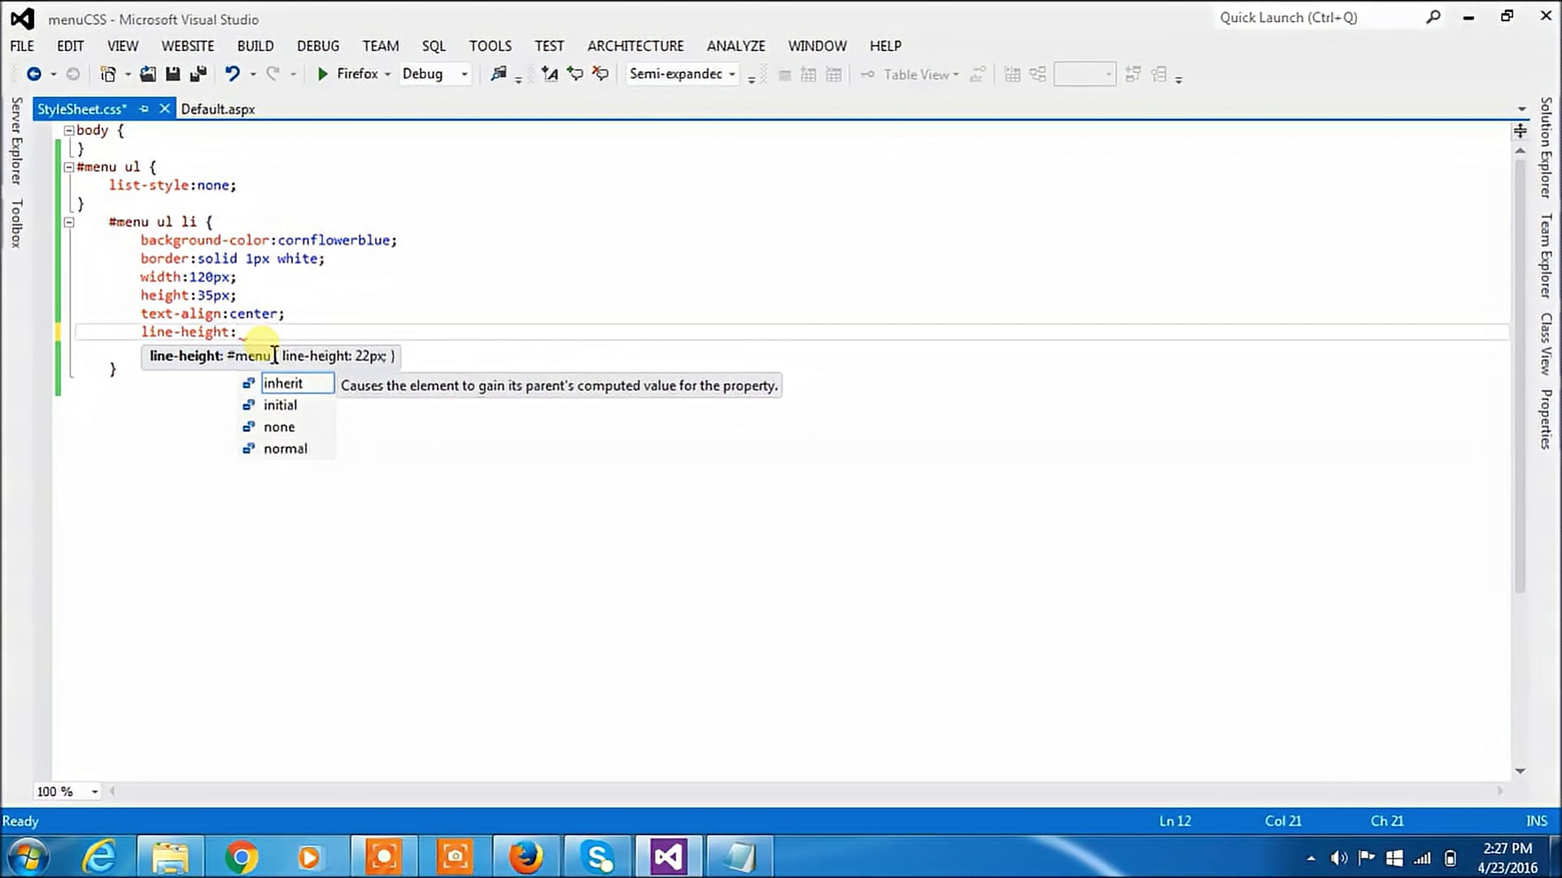
text(36)
text(px)
text(;)
key(Return)
text(f)
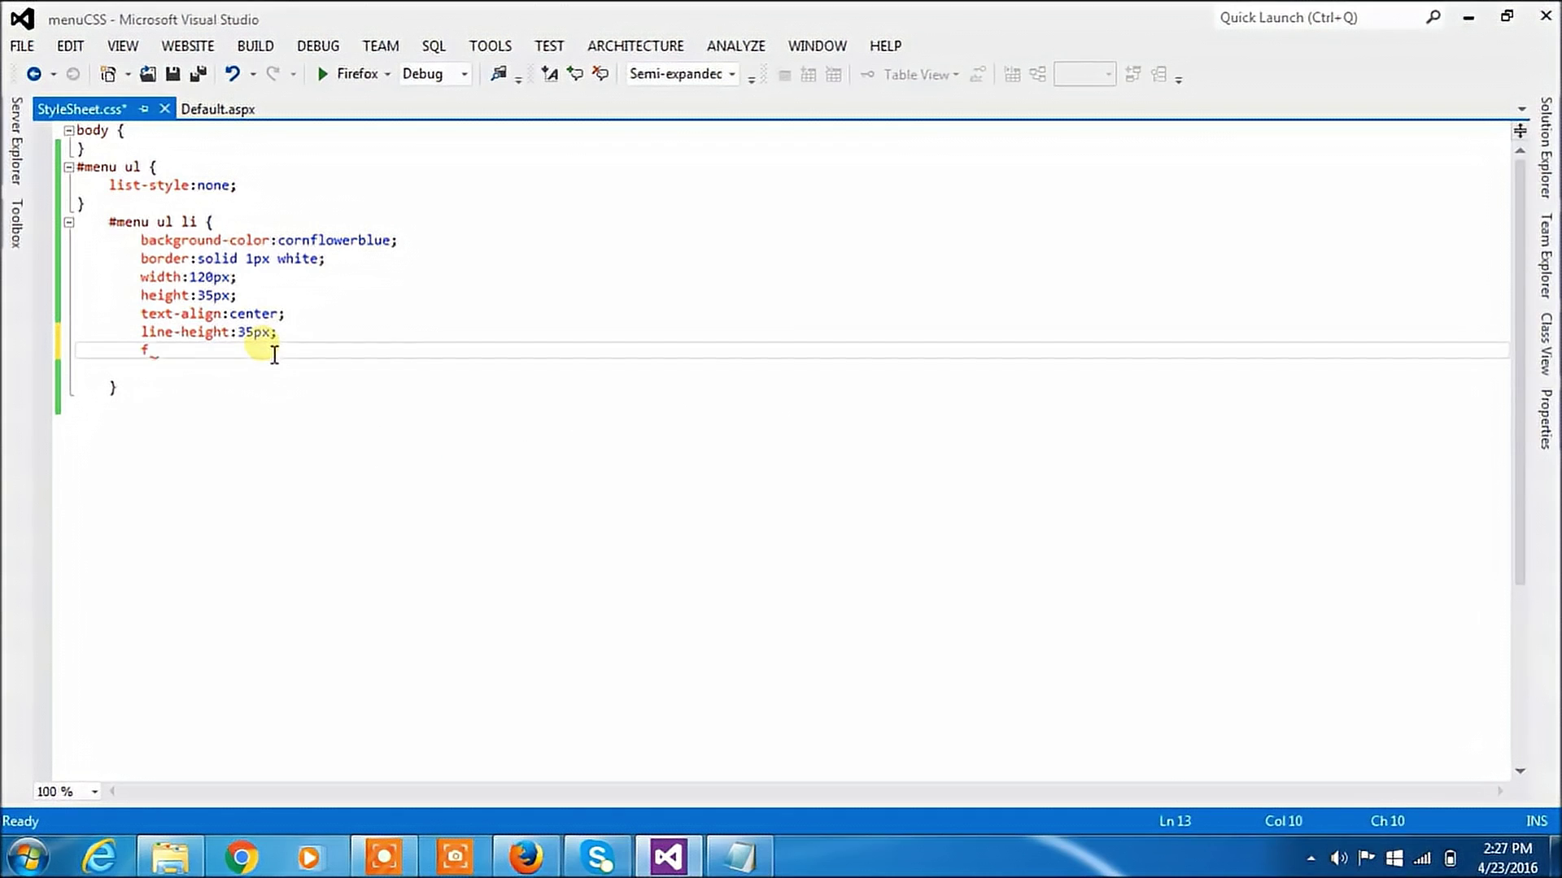
text(lo)
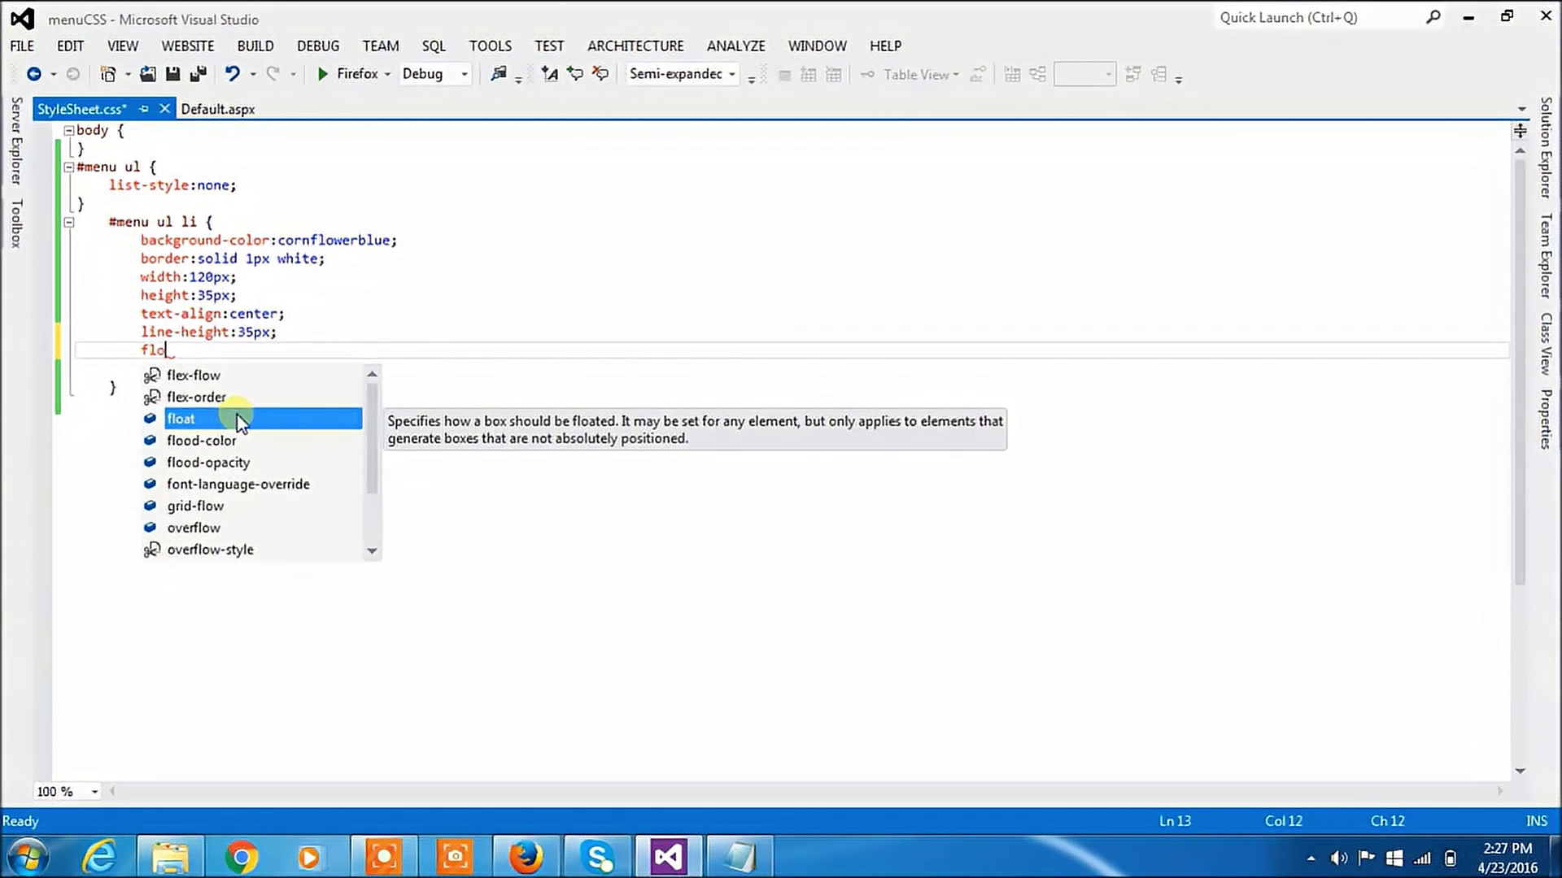
key(Tab)
text(:le)
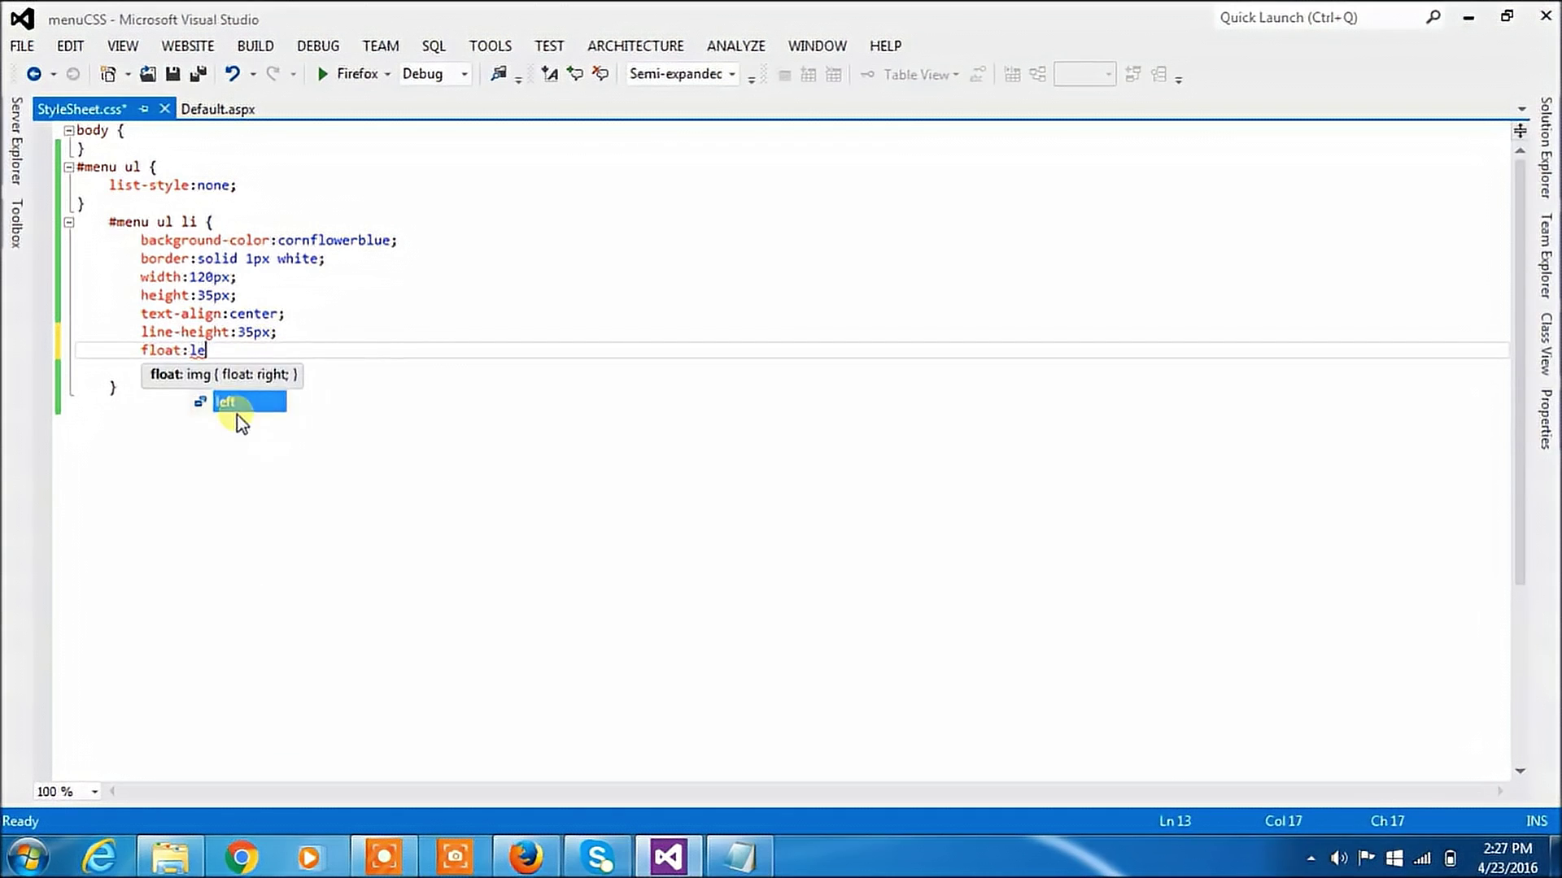
key(Tab)
text(;)
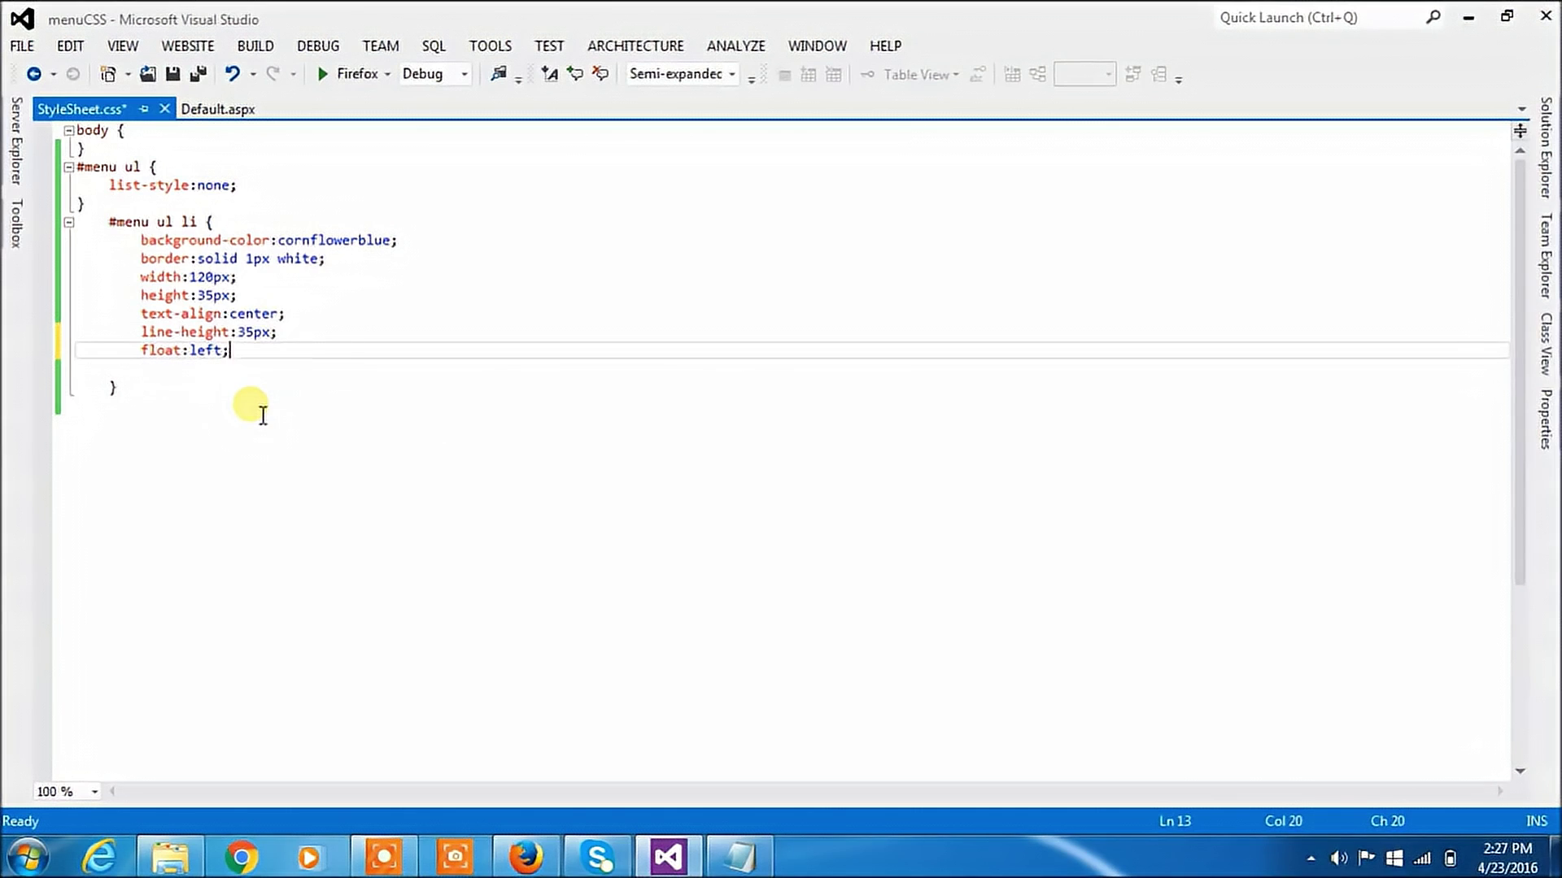
key(ctrl+s)
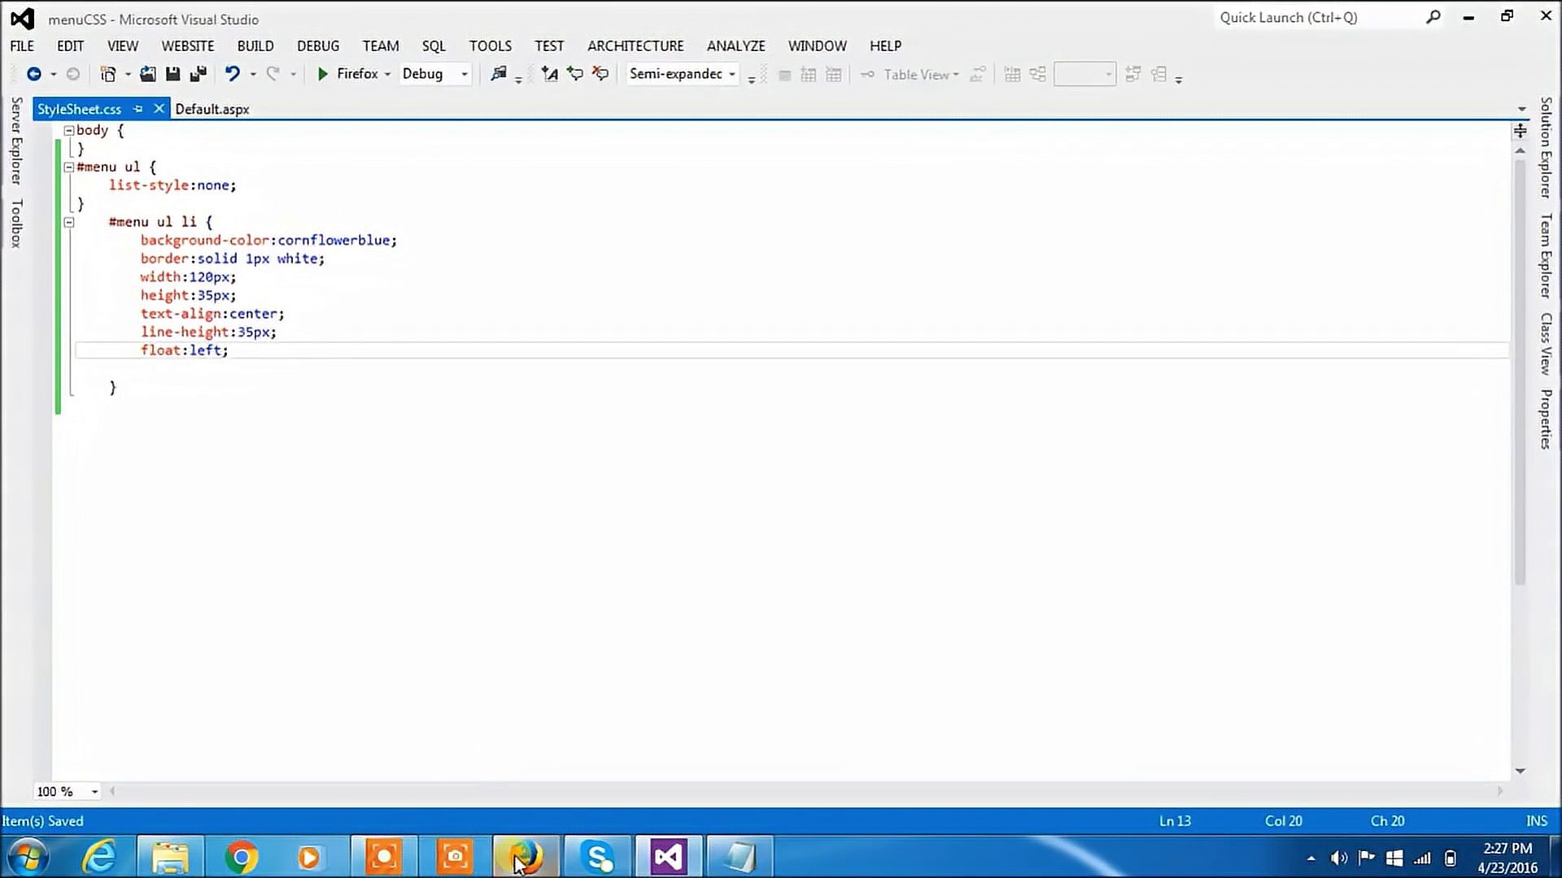
click(525, 858)
Step: Reload Firefox to see the horizontal row of blue boxes, then return to the editor
click(663, 82)
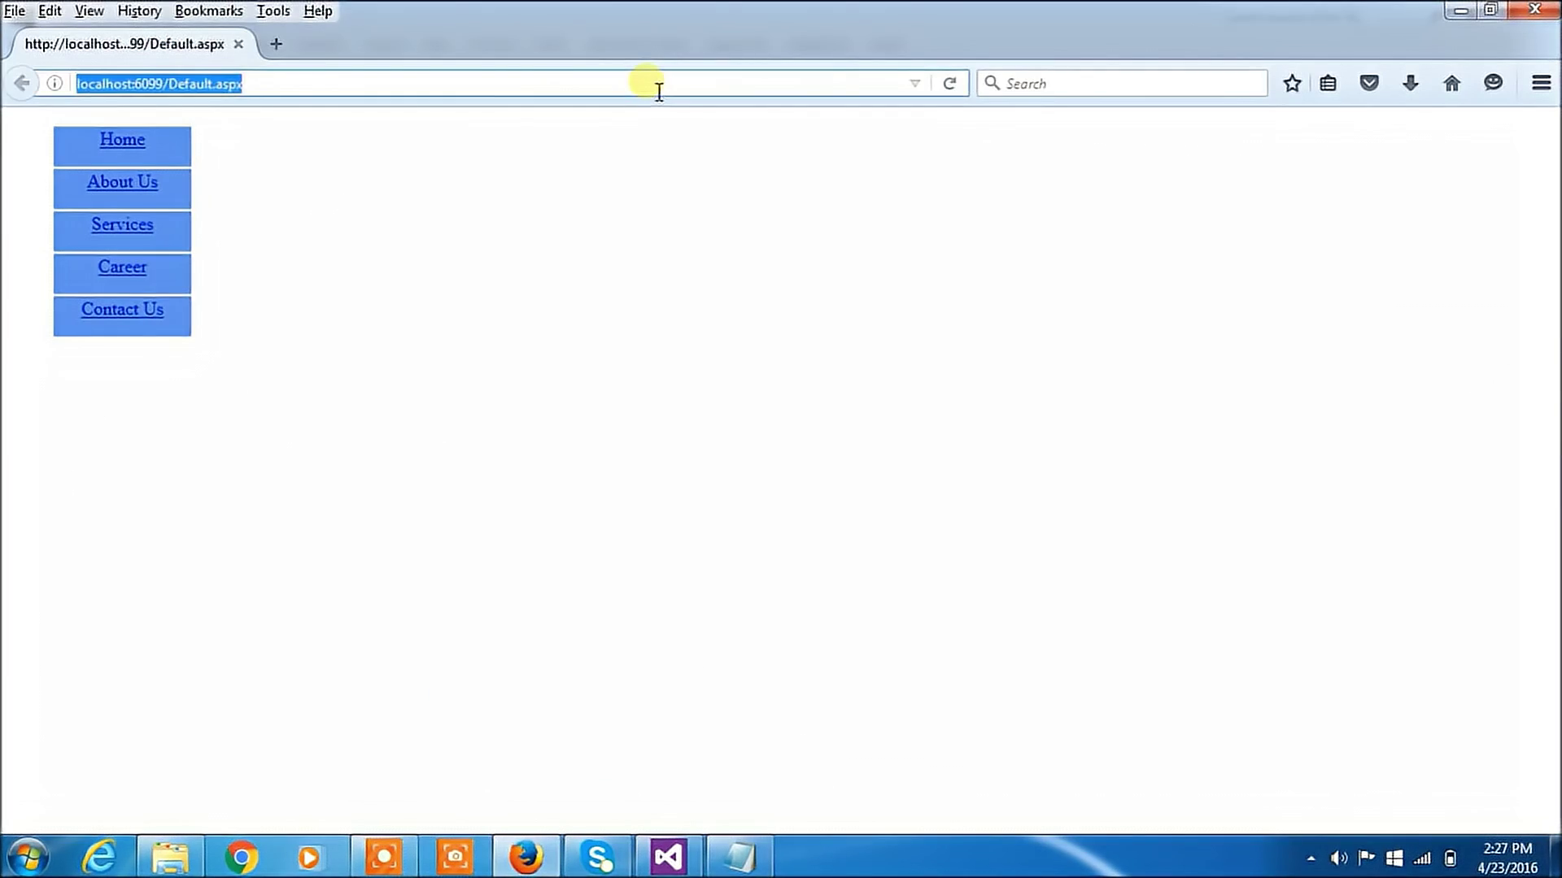
key(Return)
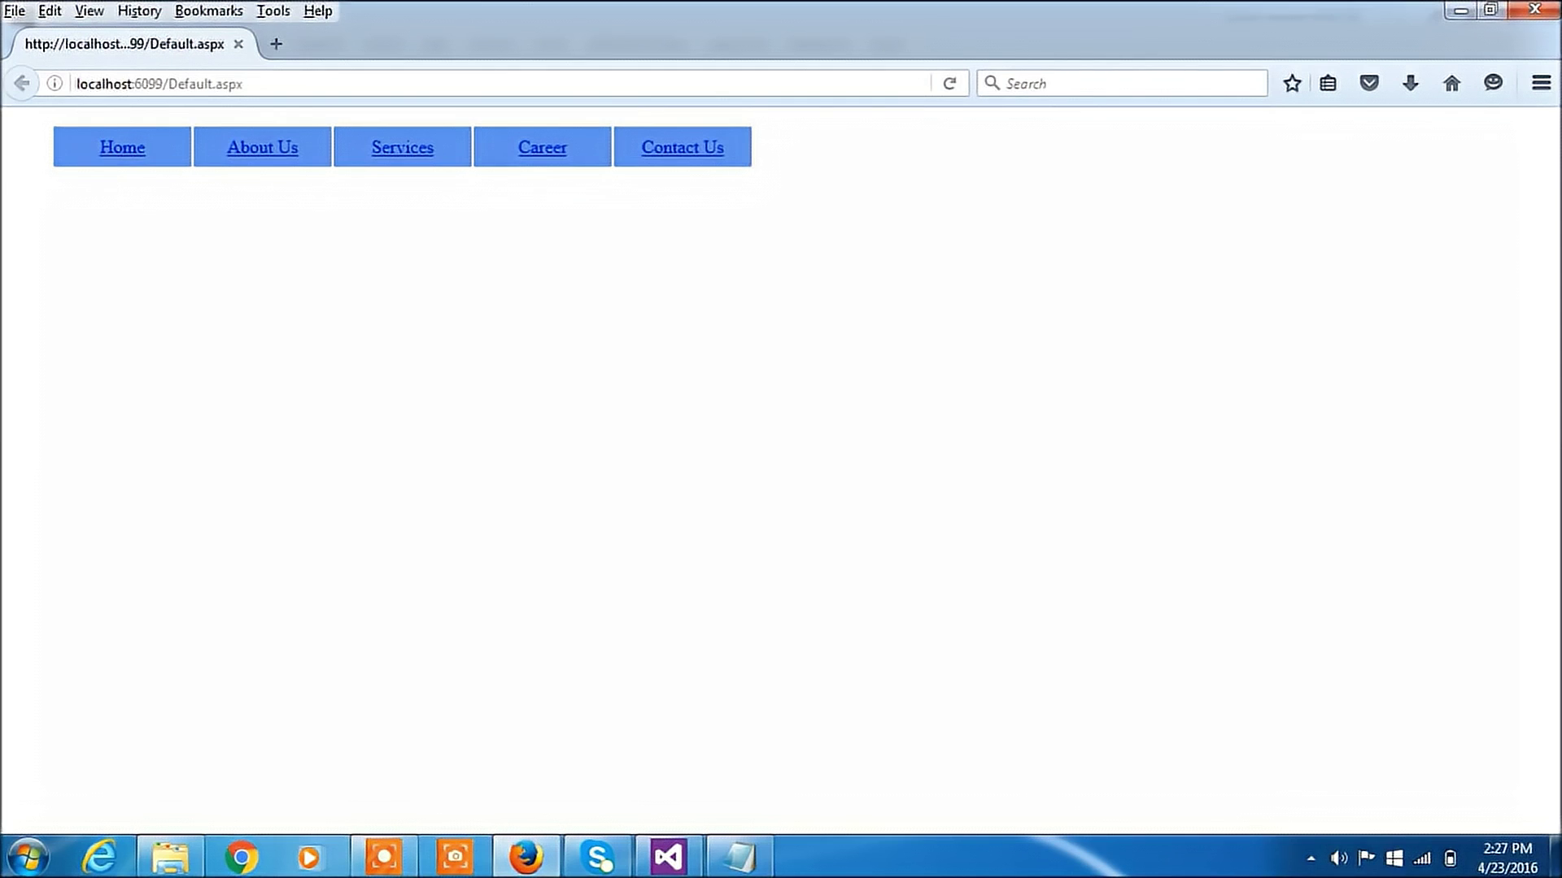
click(1460, 10)
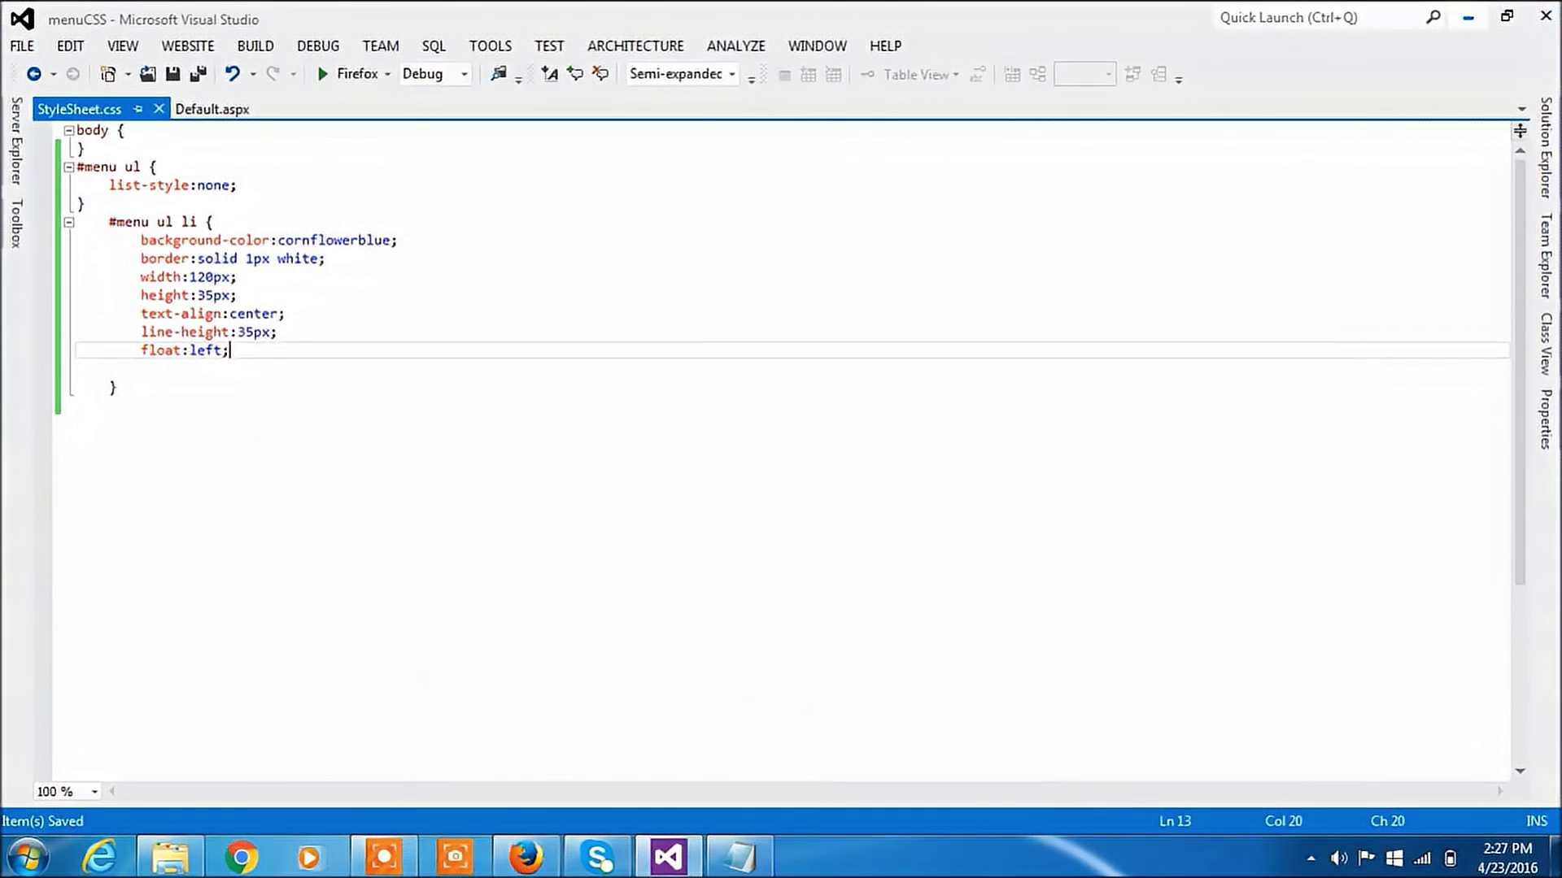
Step: Create an empty #menu ul li a rule below the list-item rule
click(168, 373)
click(122, 387)
key(Return)
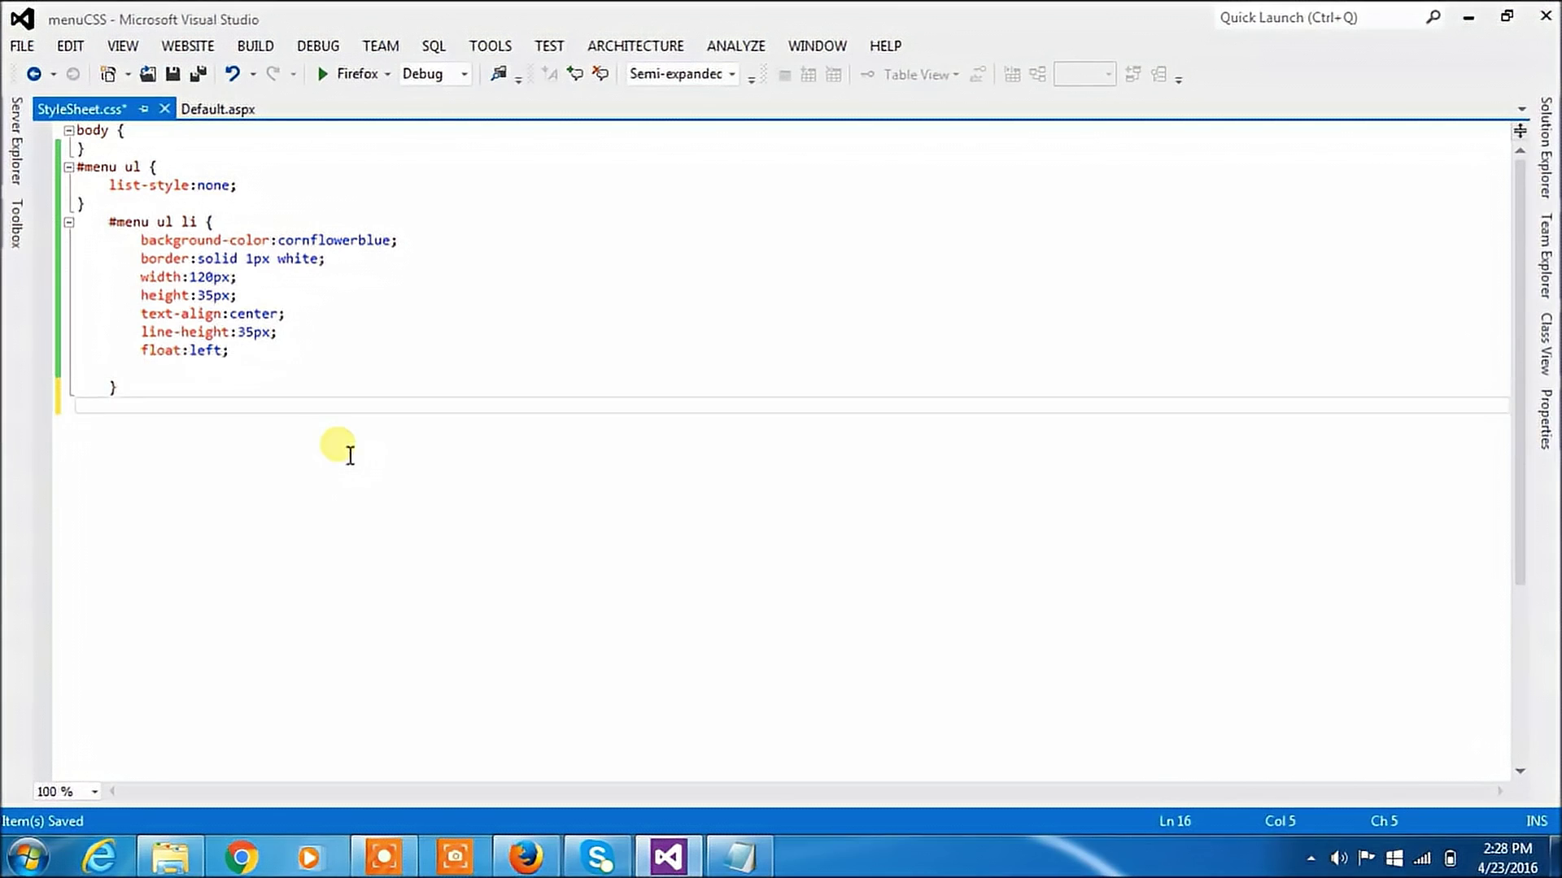
text(#menu)
text( ul li)
text( a)
key(Return)
text({)
key(Return)
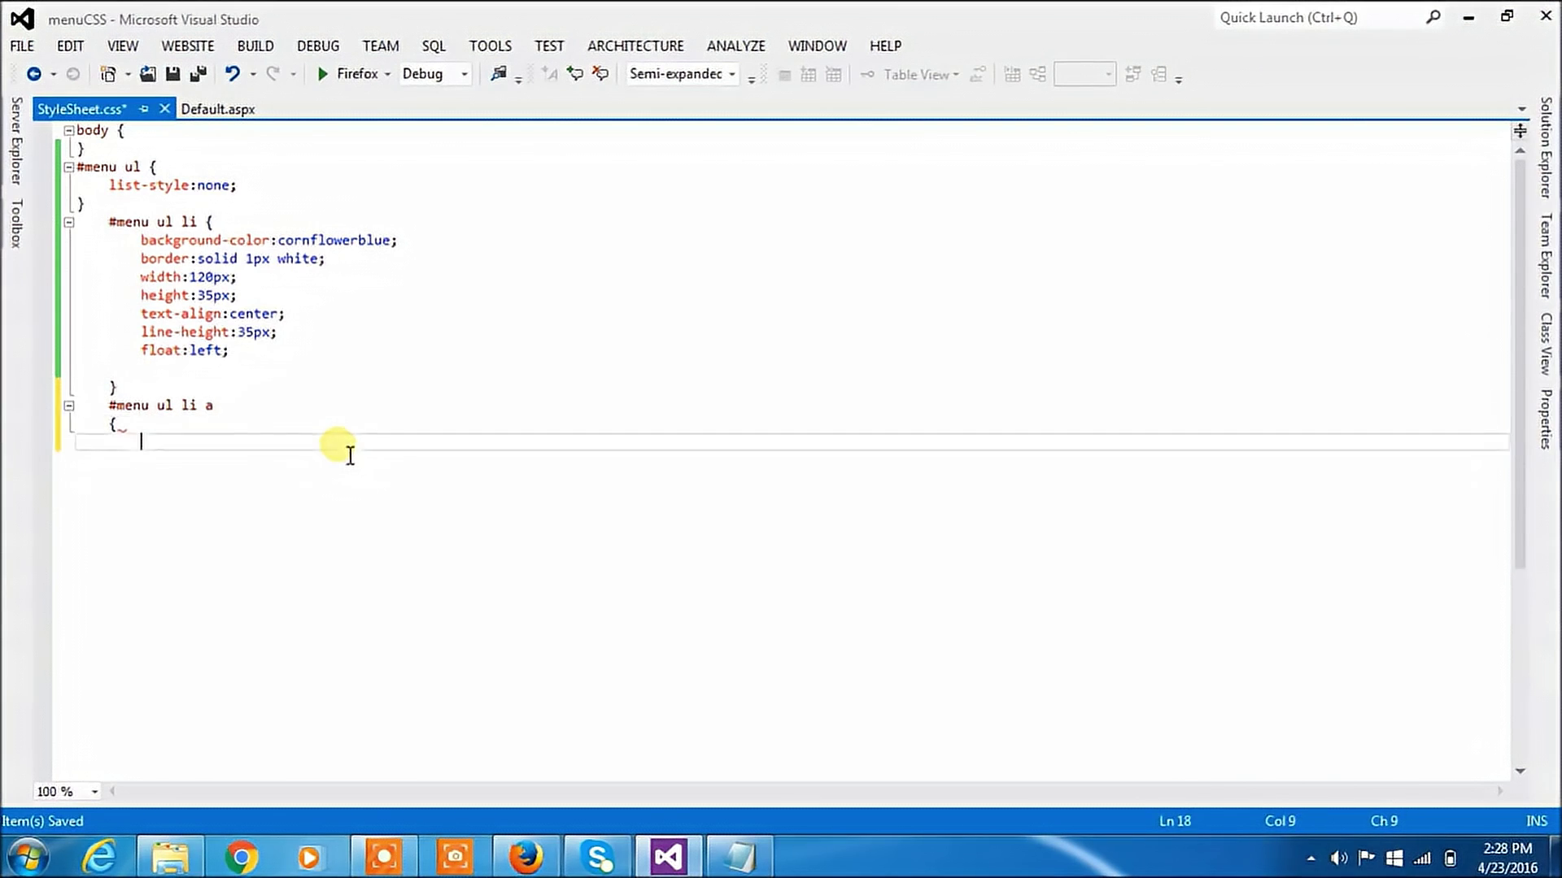
text(})
click(308, 407)
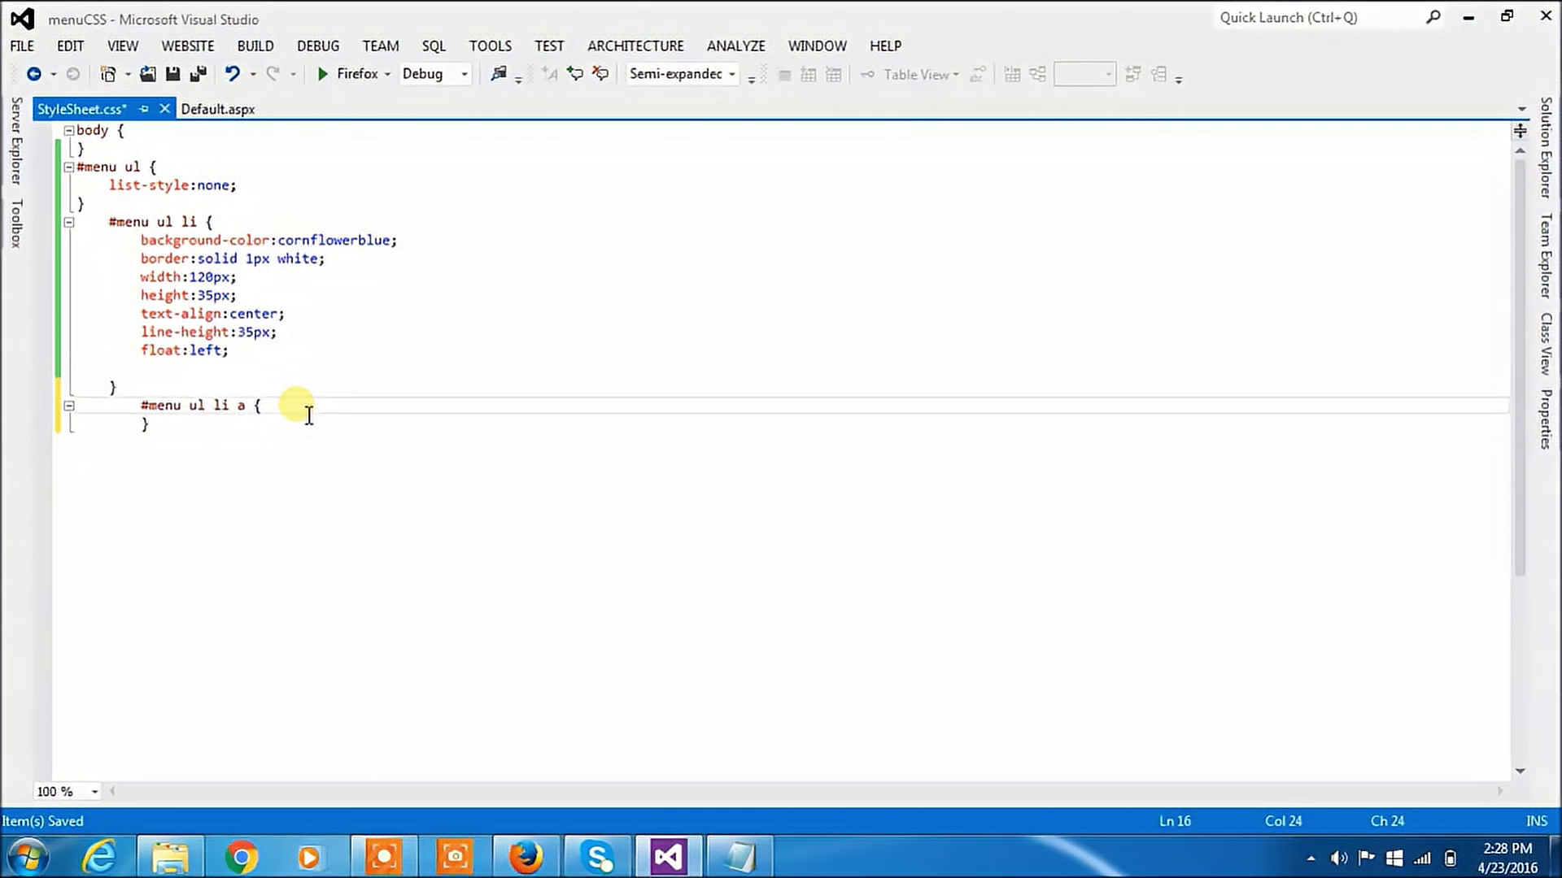
key(Return)
text(text)
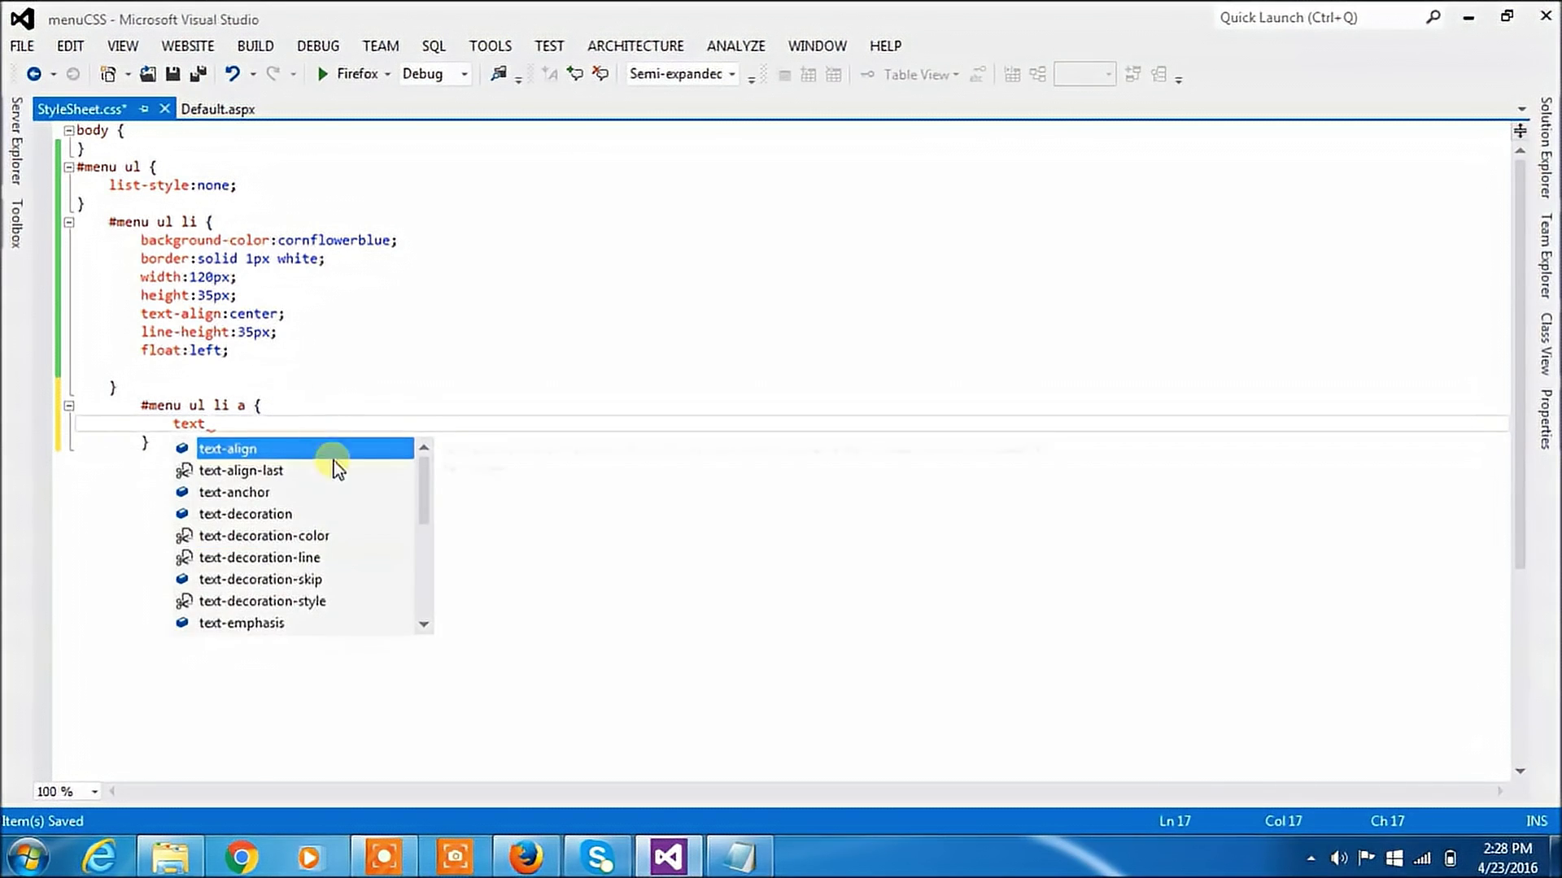
Step: Give the links text-decoration:none, white #fff colour and display:block, then save
double_click(270, 515)
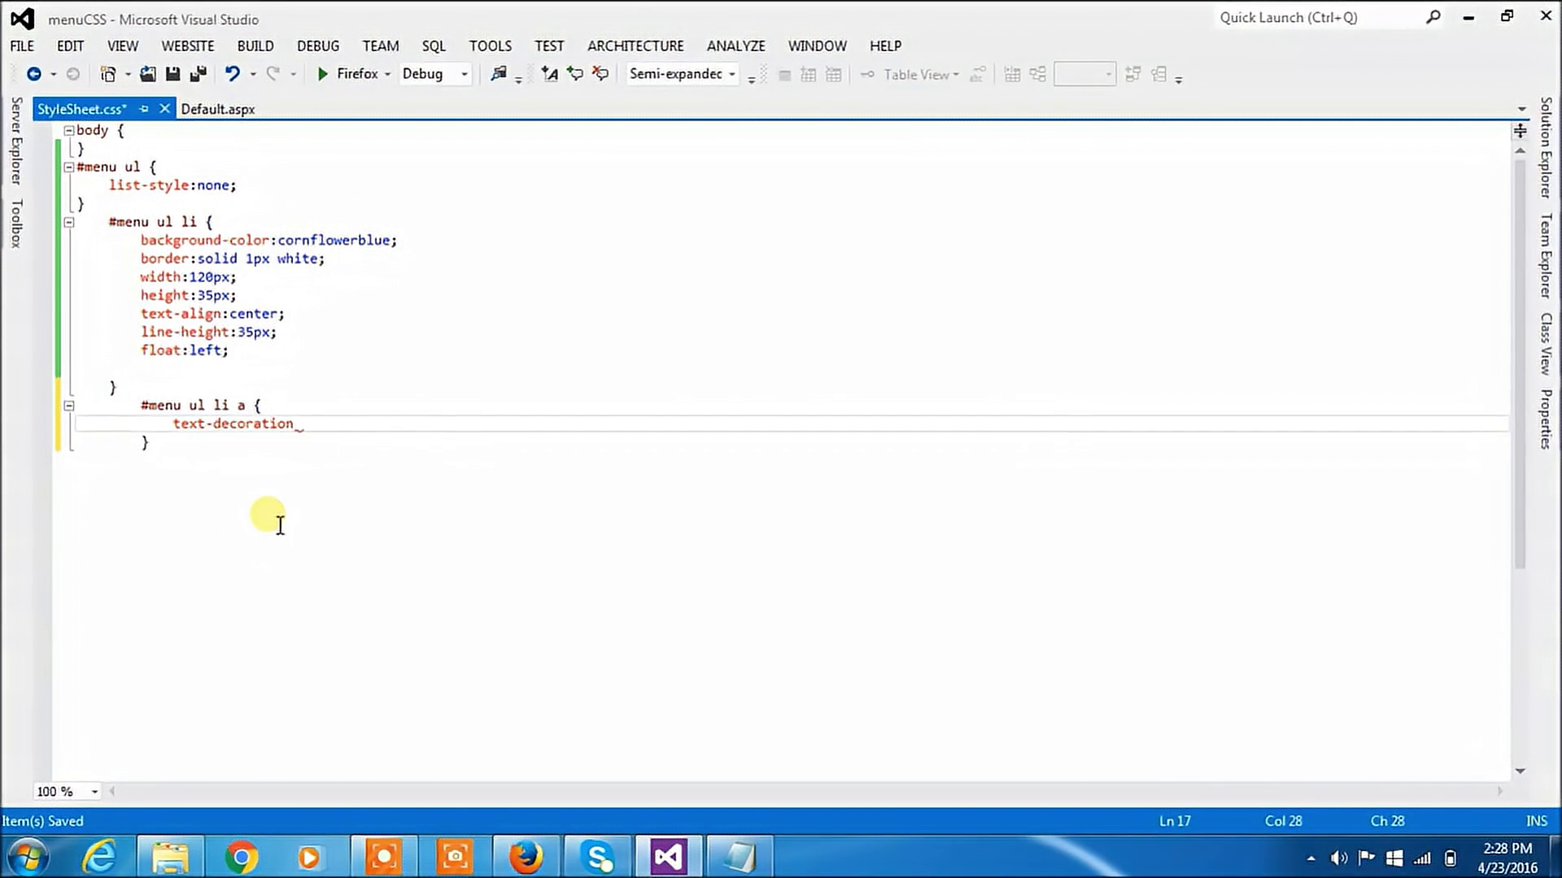
text(:none)
text(;)
key(Return)
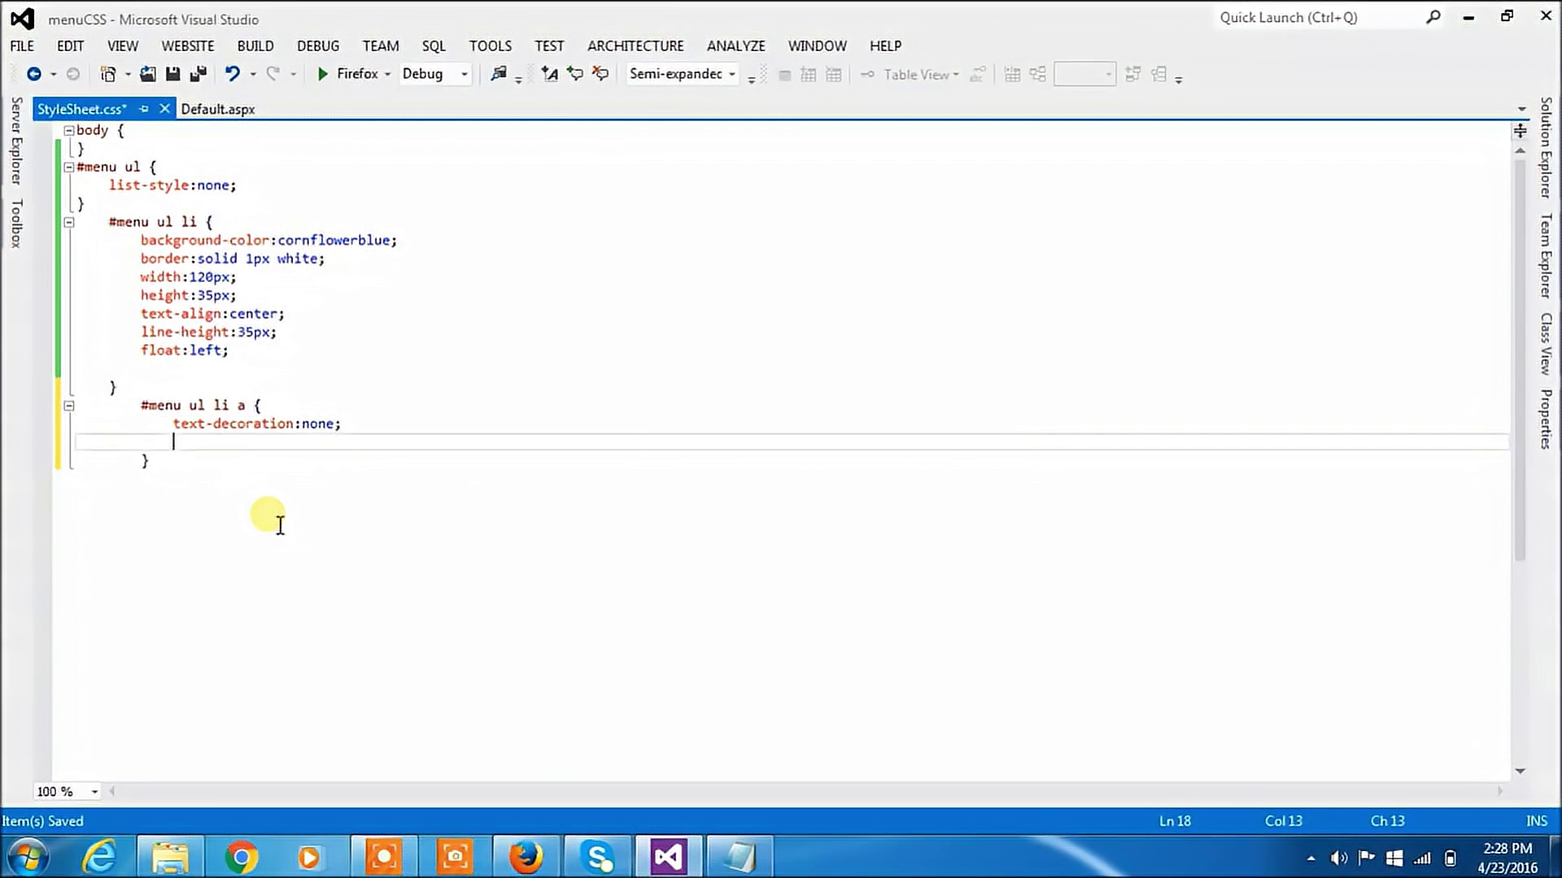
text(col)
double_click(274, 555)
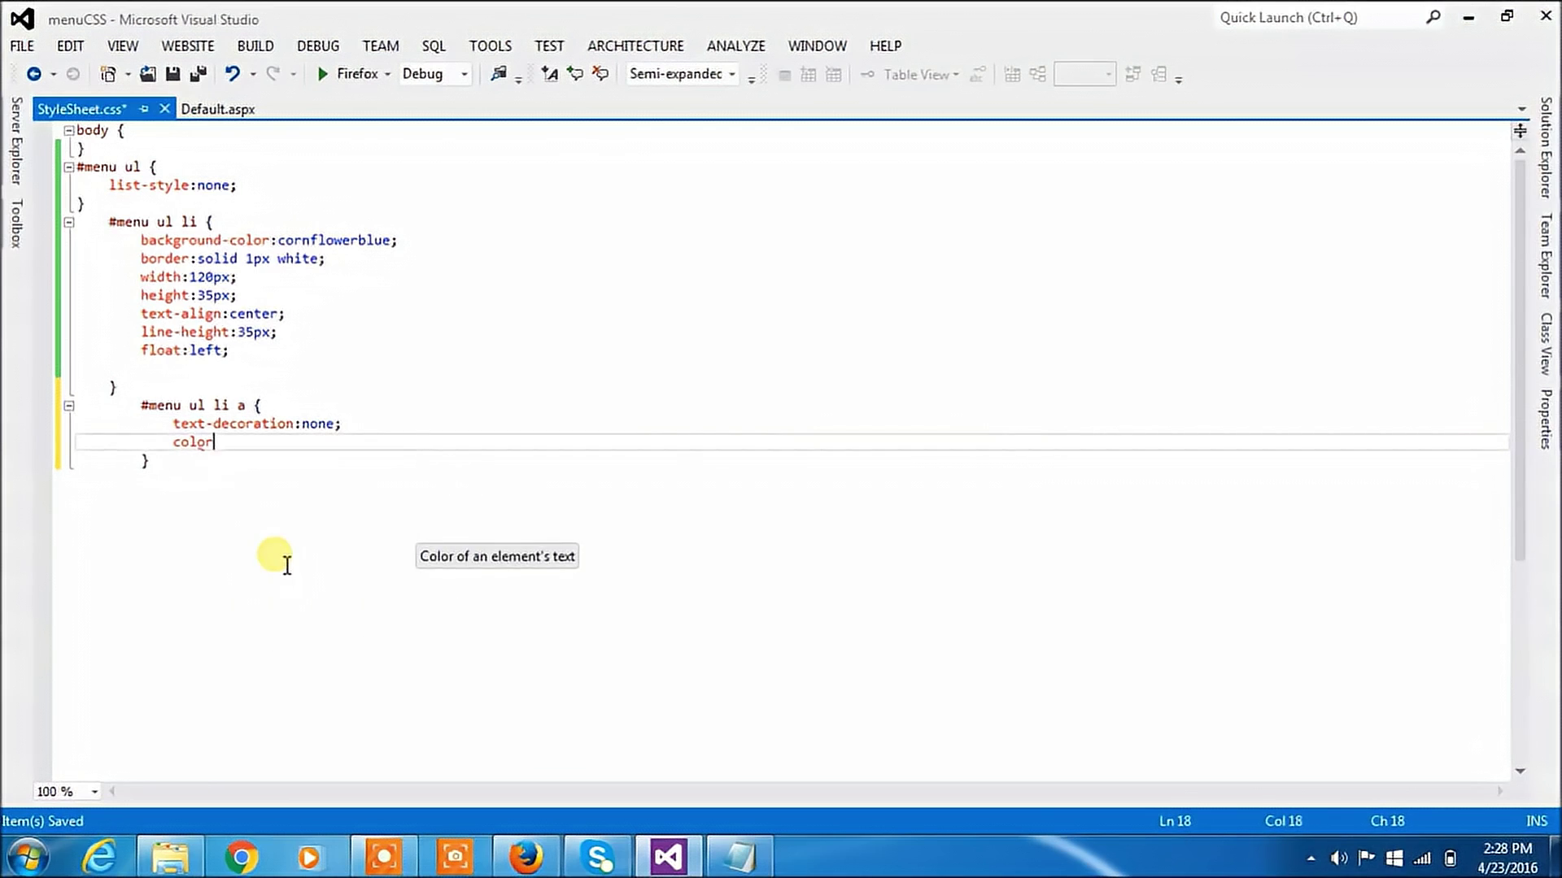
text(:#)
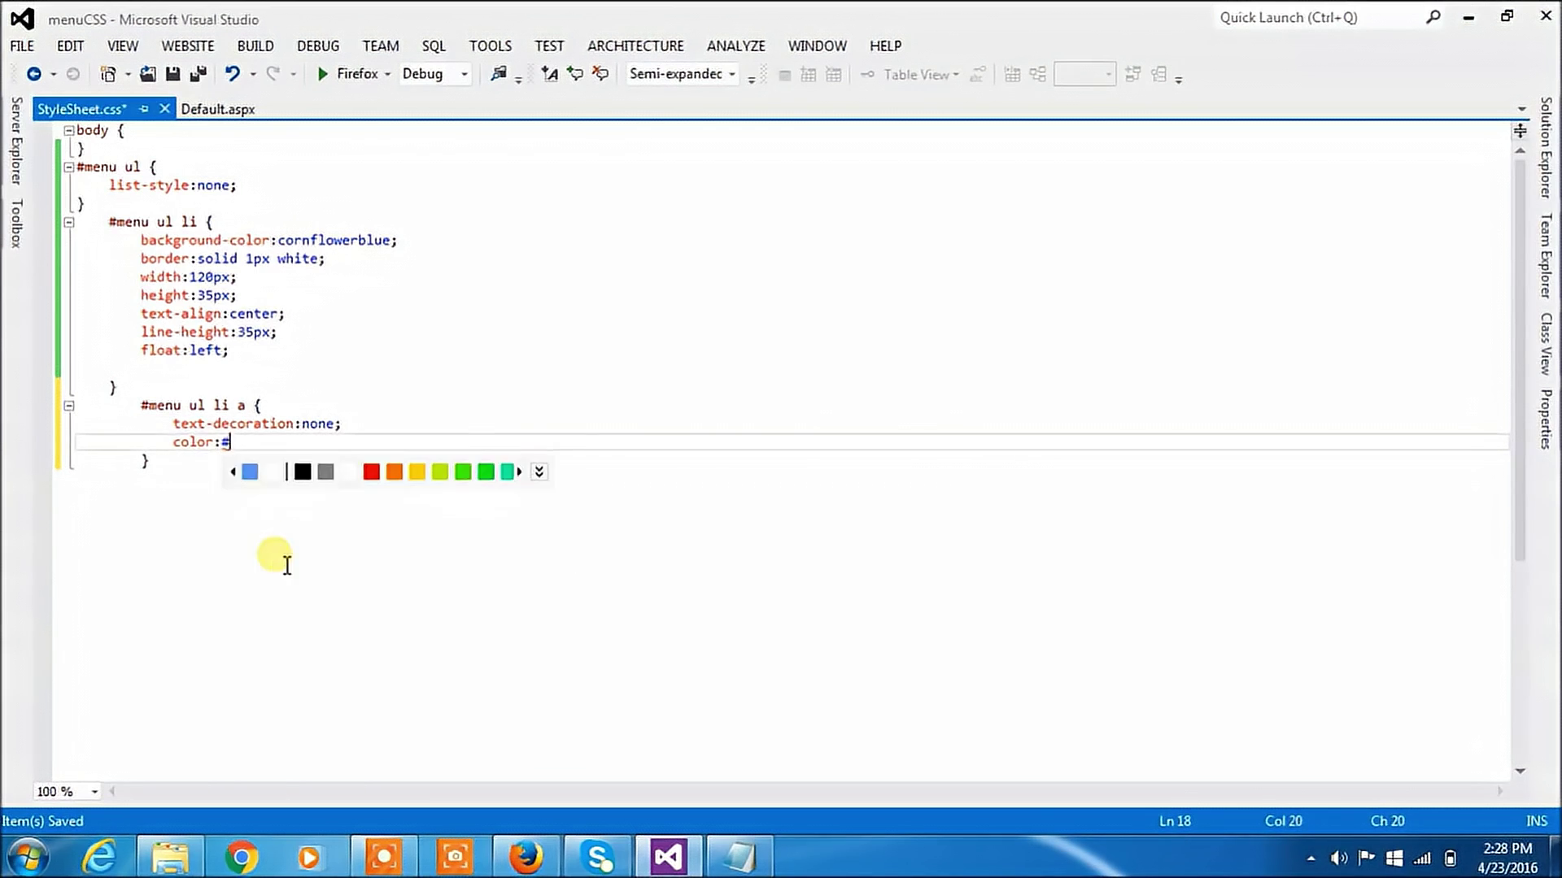
click(345, 473)
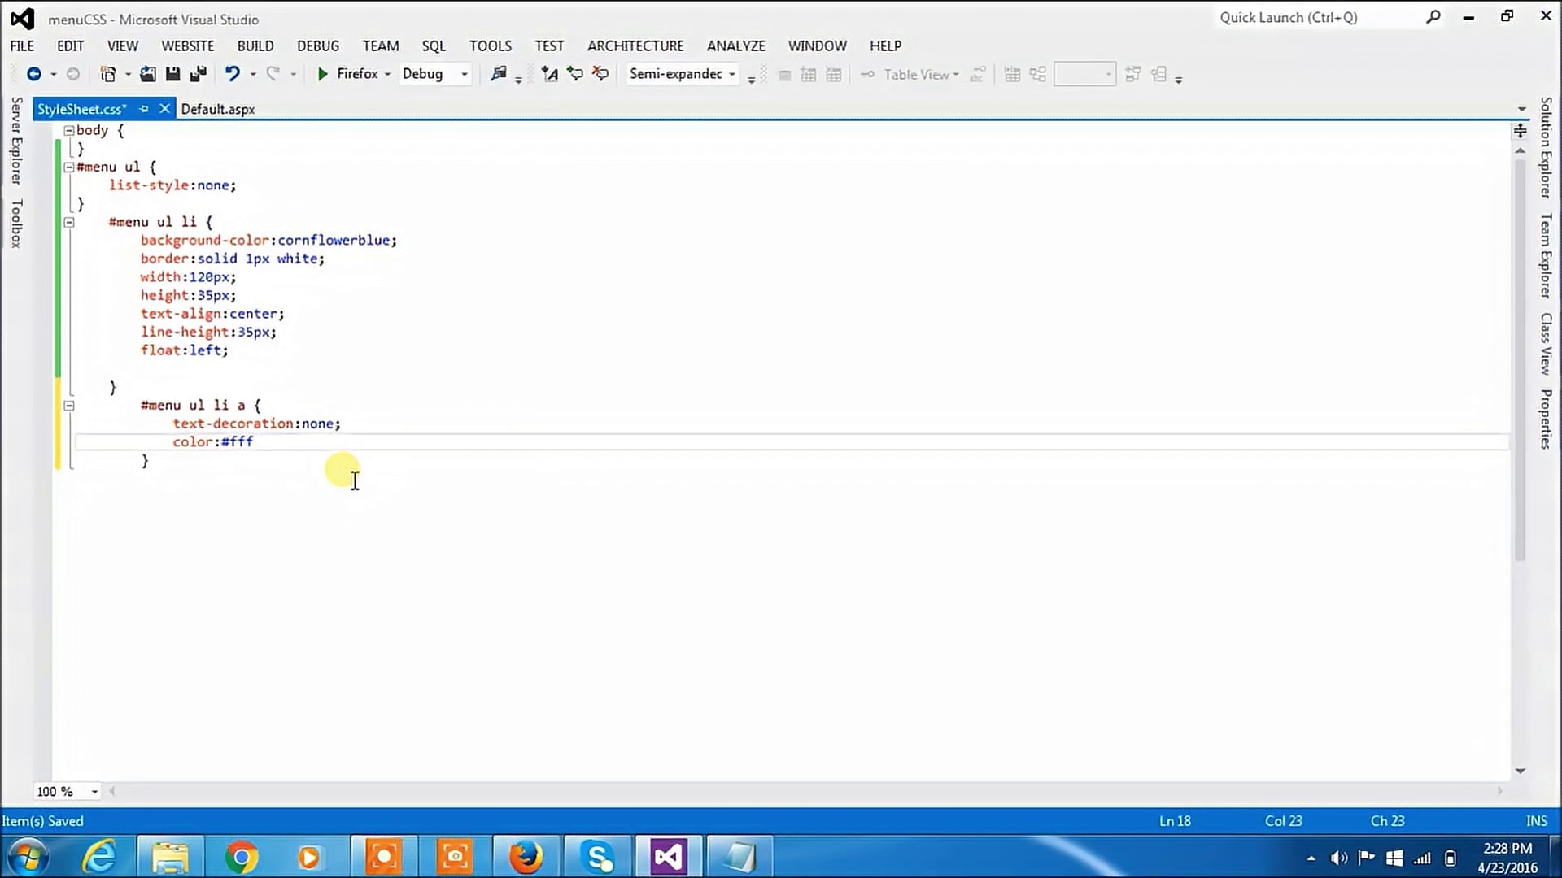
text(;)
key(Return)
text(dis)
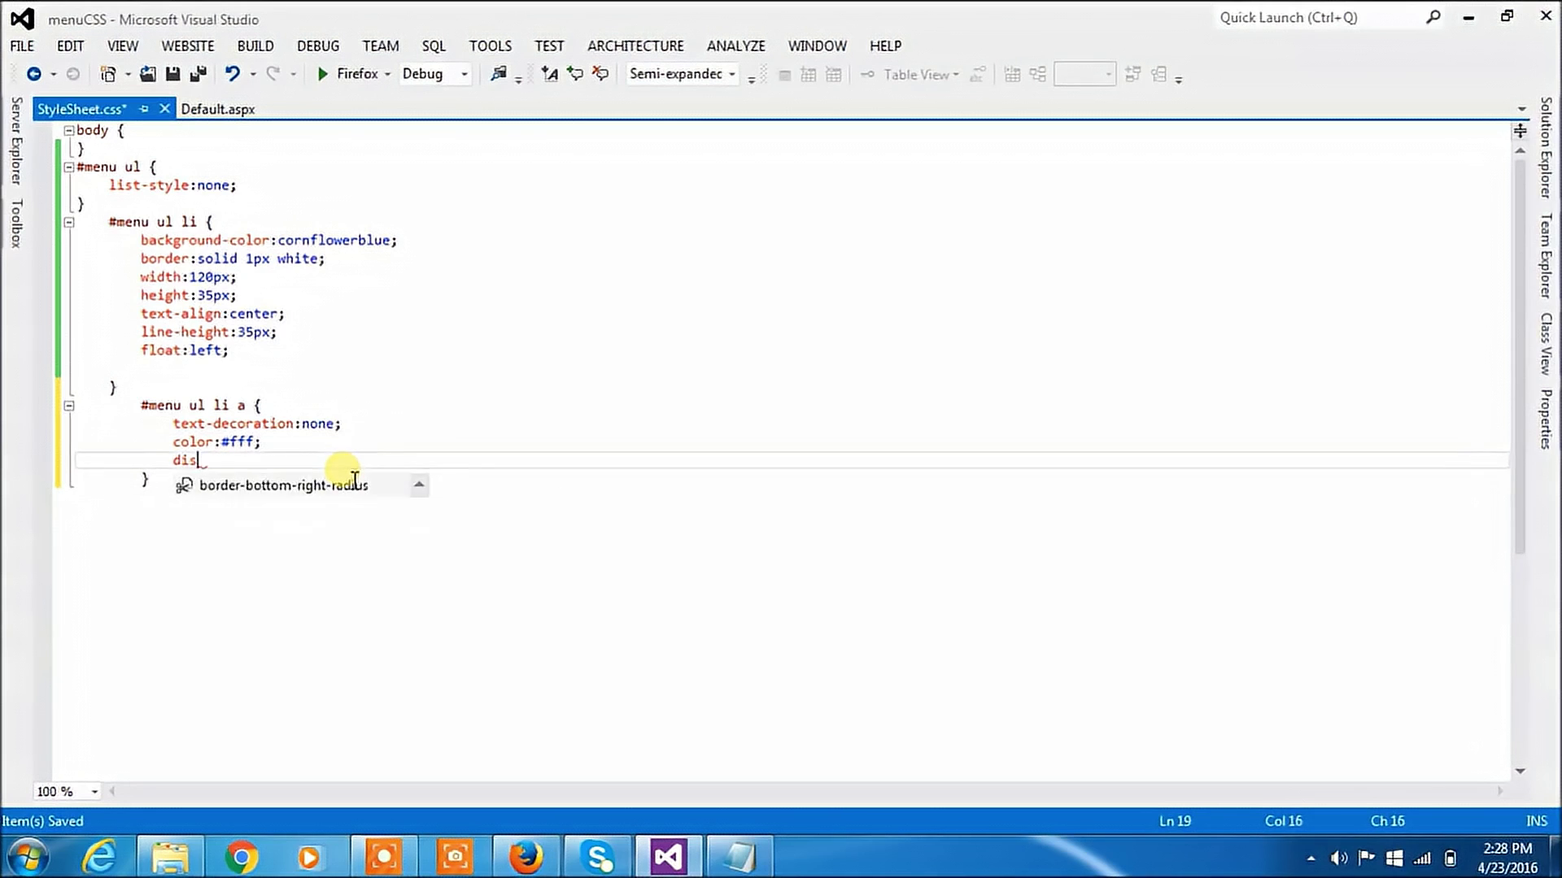
text(p)
key(Tab)
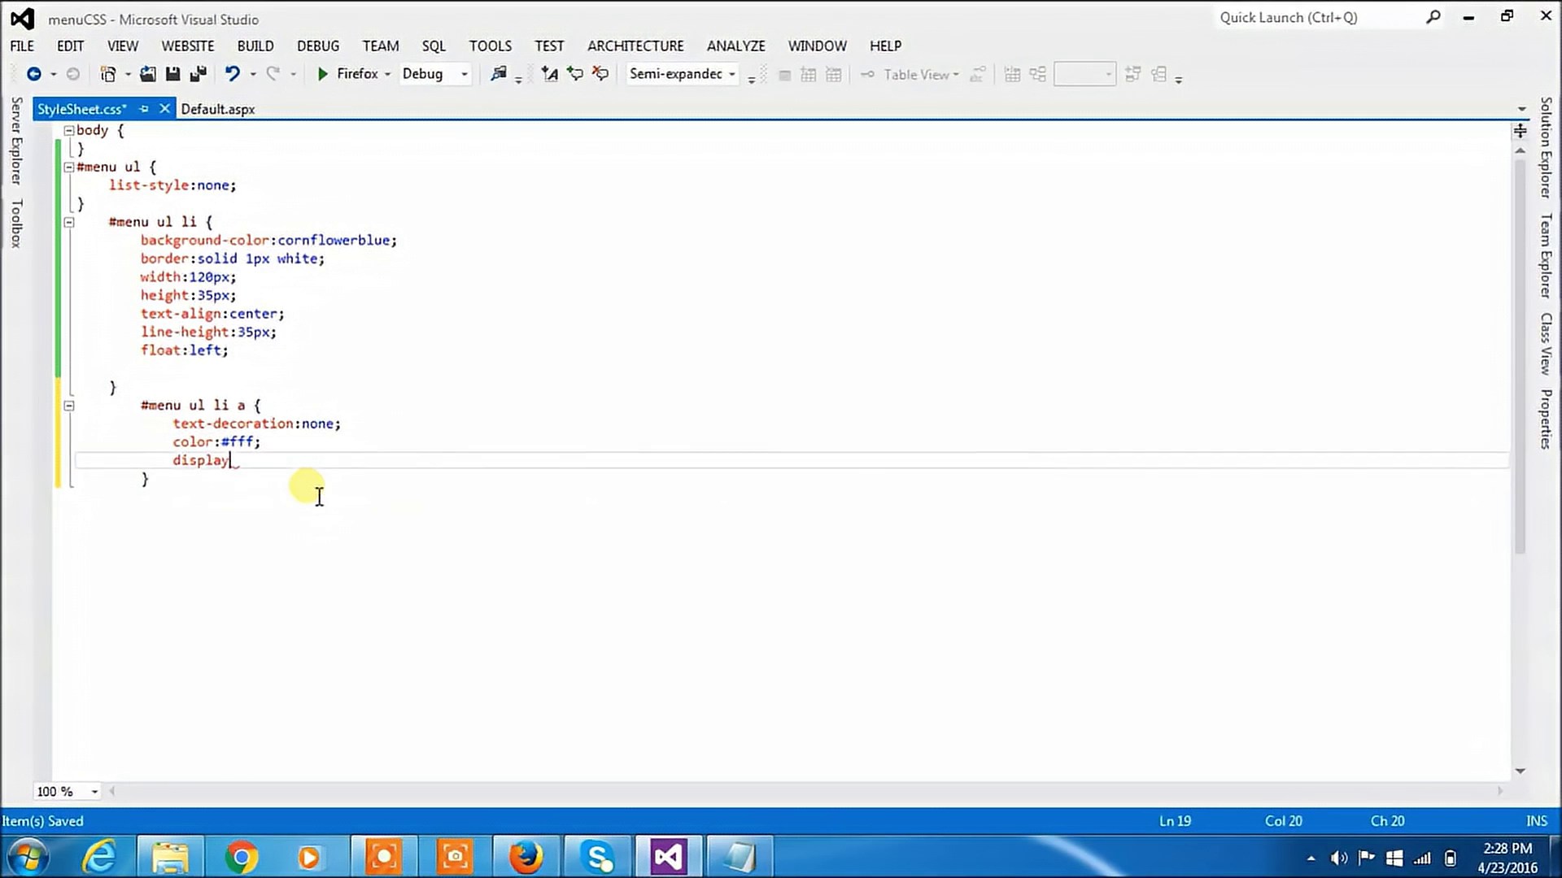
text(:bl)
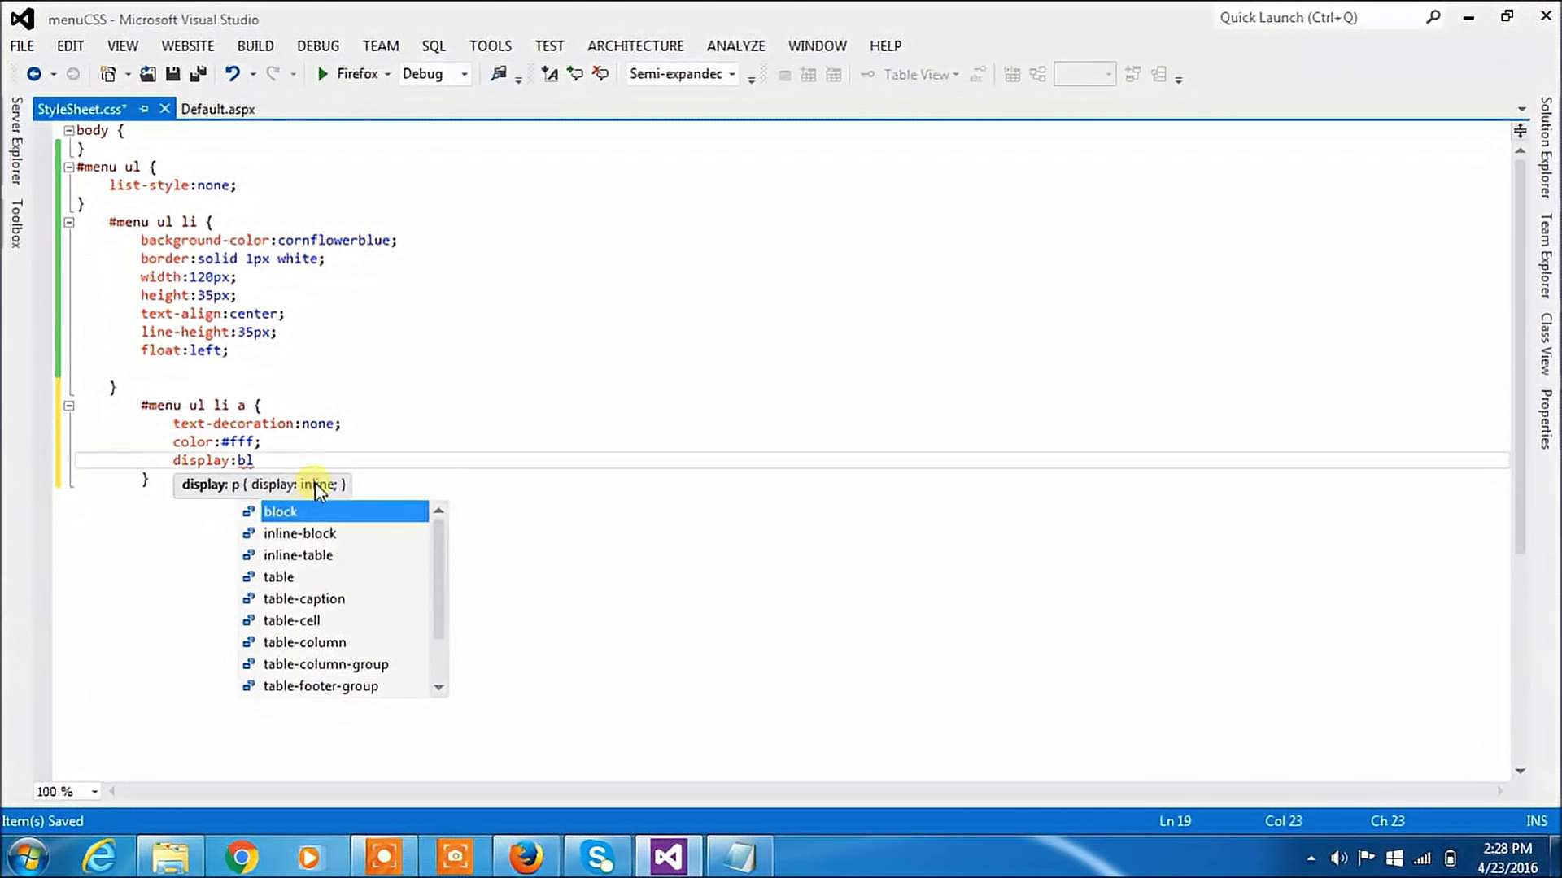
key(Tab)
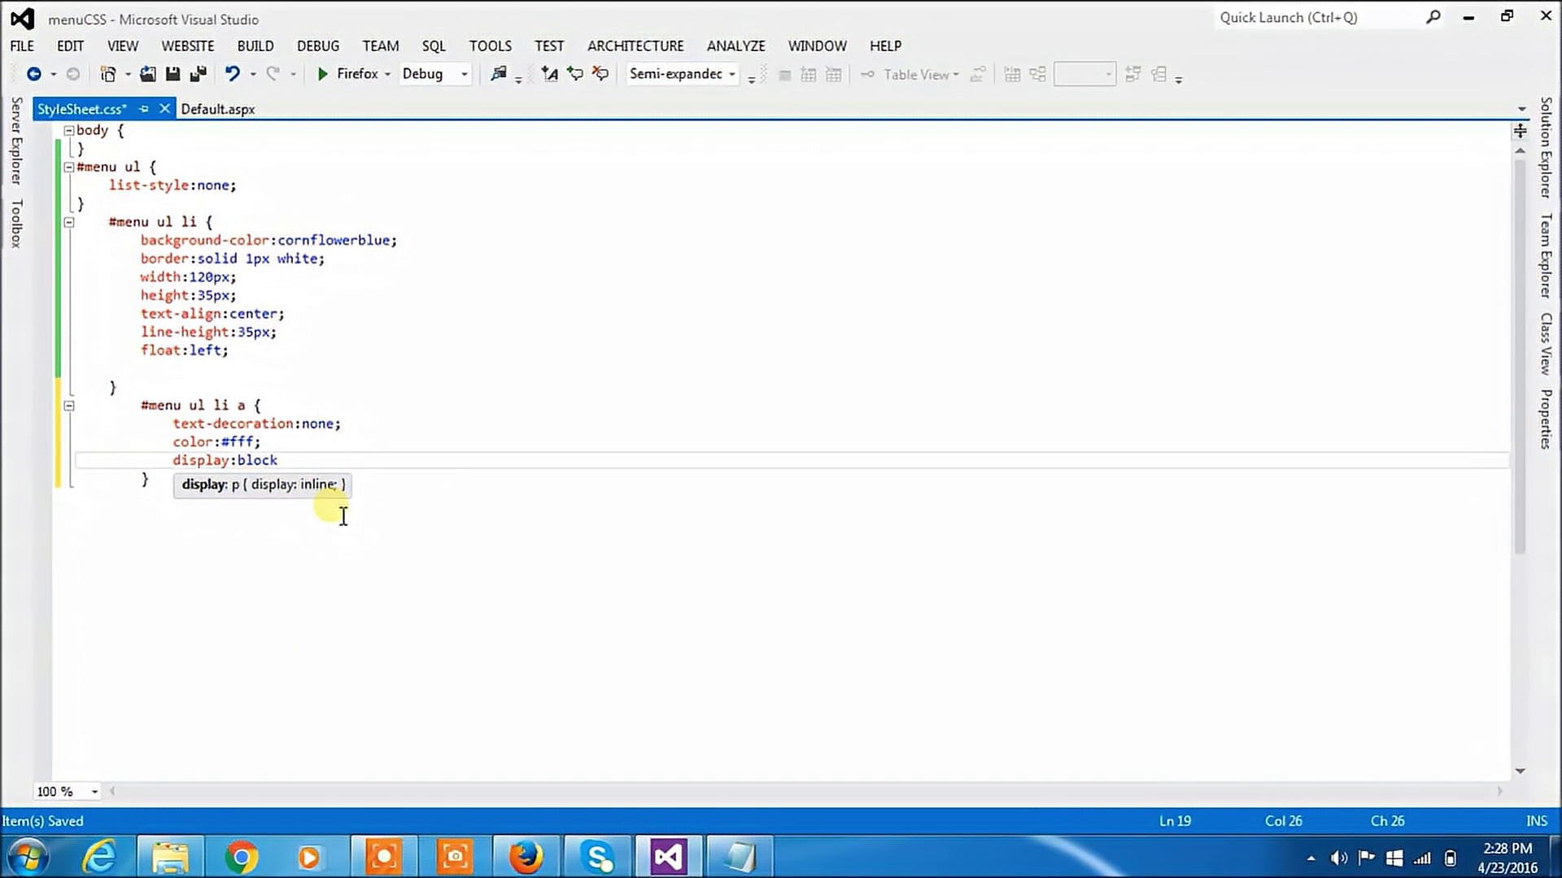
text(;)
key(Down)
key(ctrl+s)
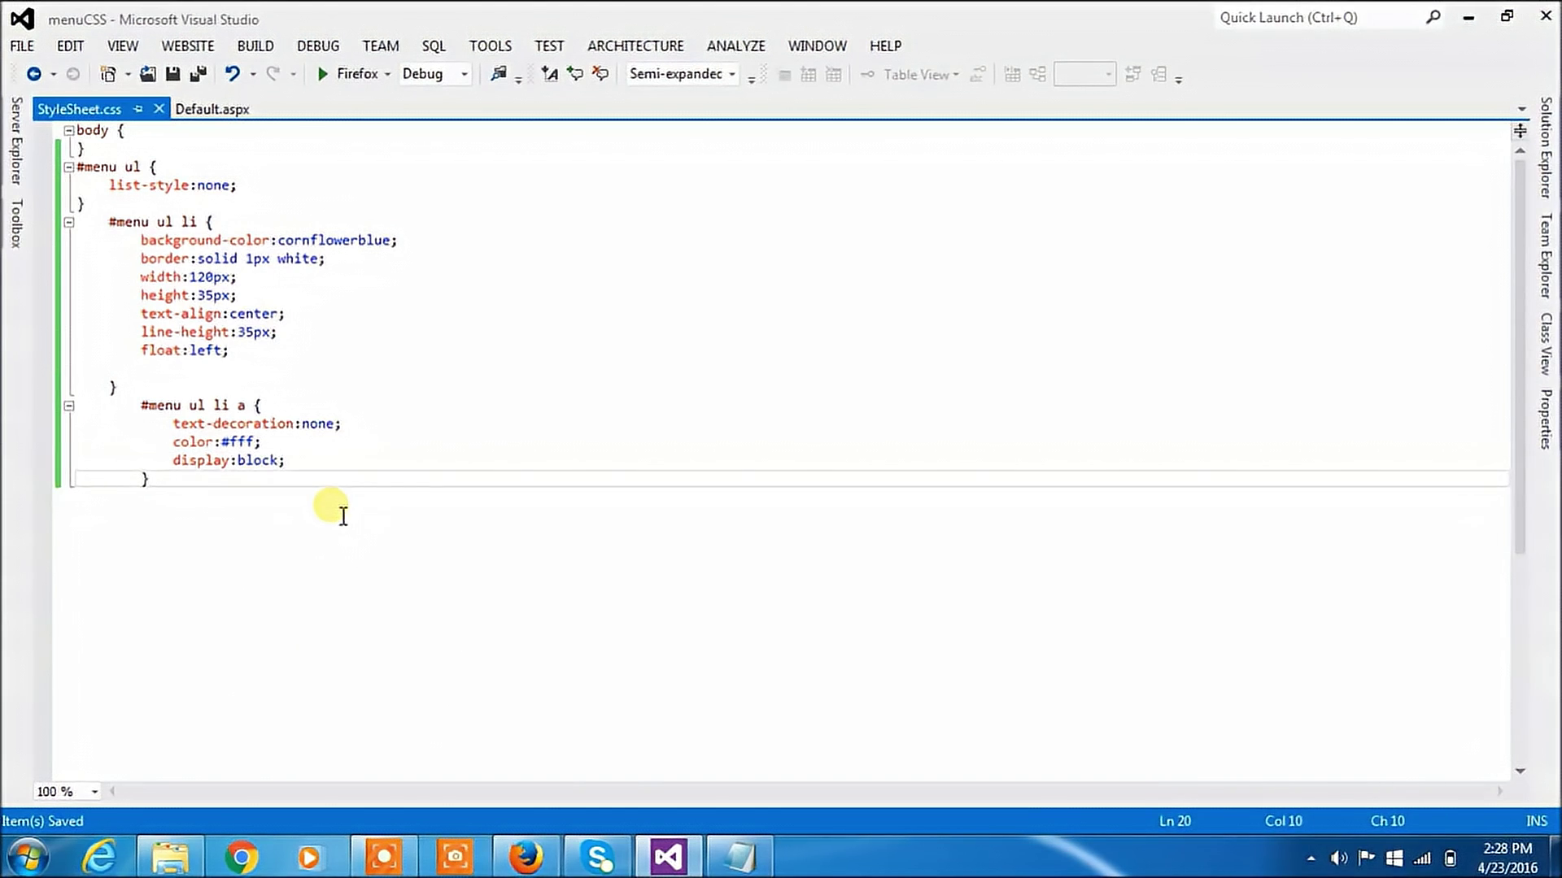
click(525, 857)
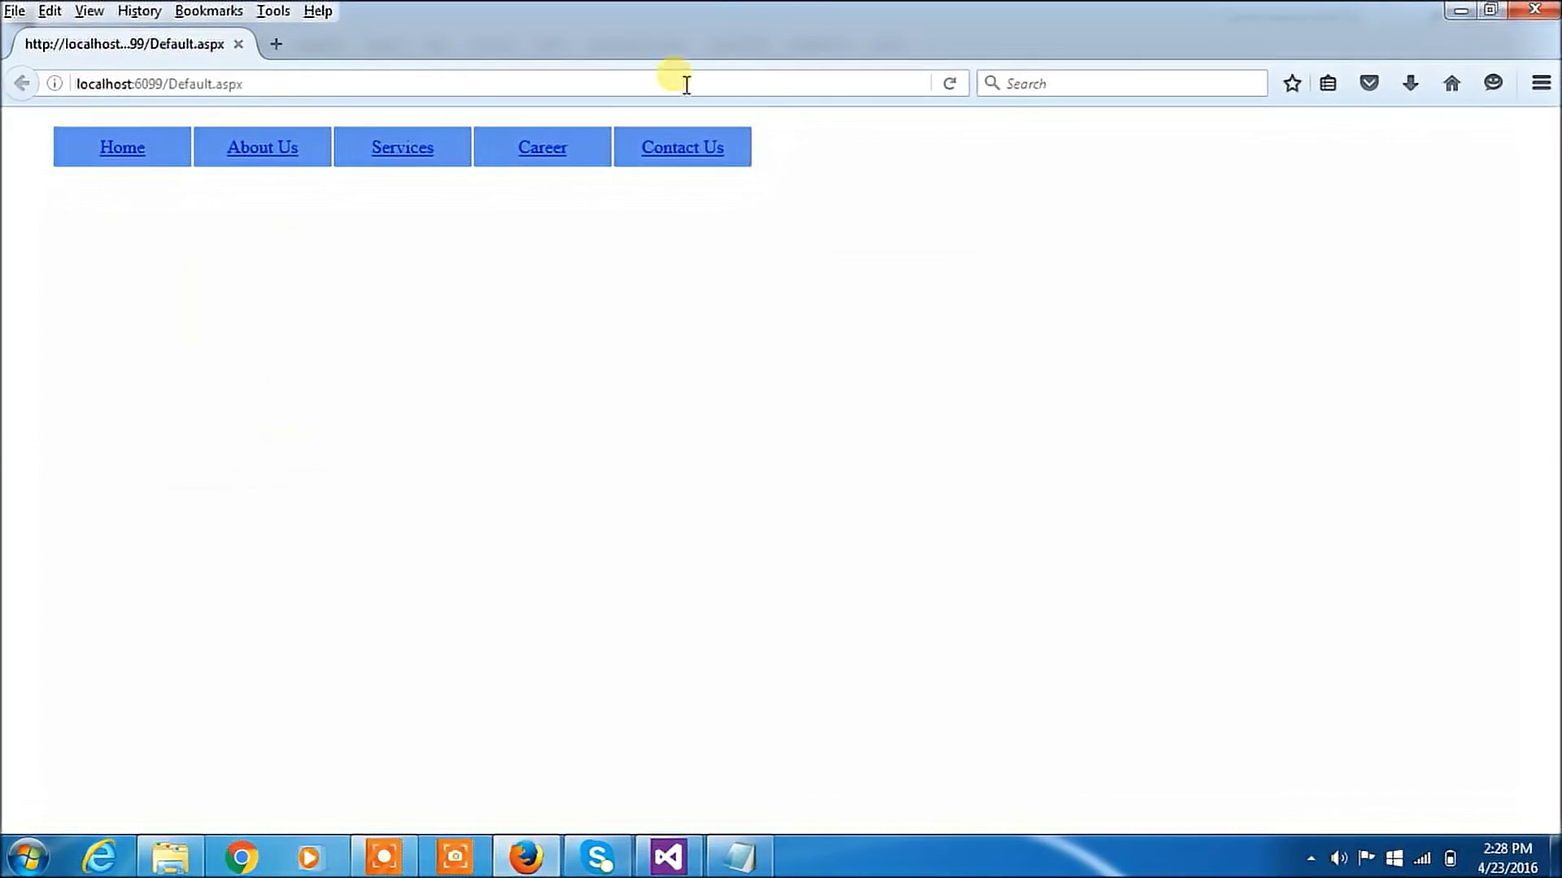
Step: Refresh Firefox with F5 to check the white, non-underlined links, then minimise it
key(F5)
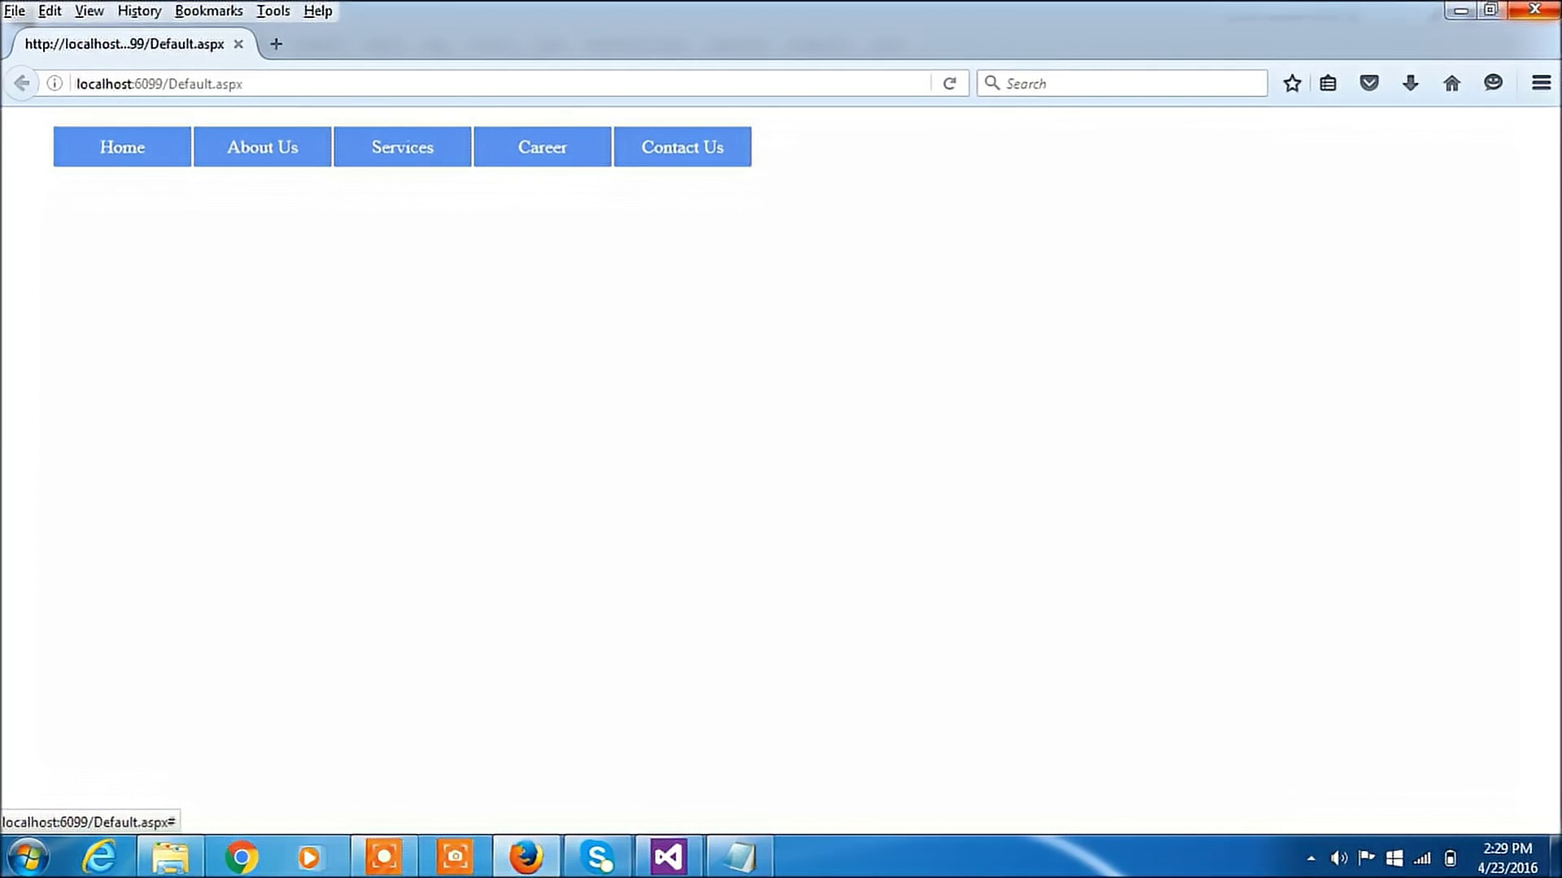
click(1460, 11)
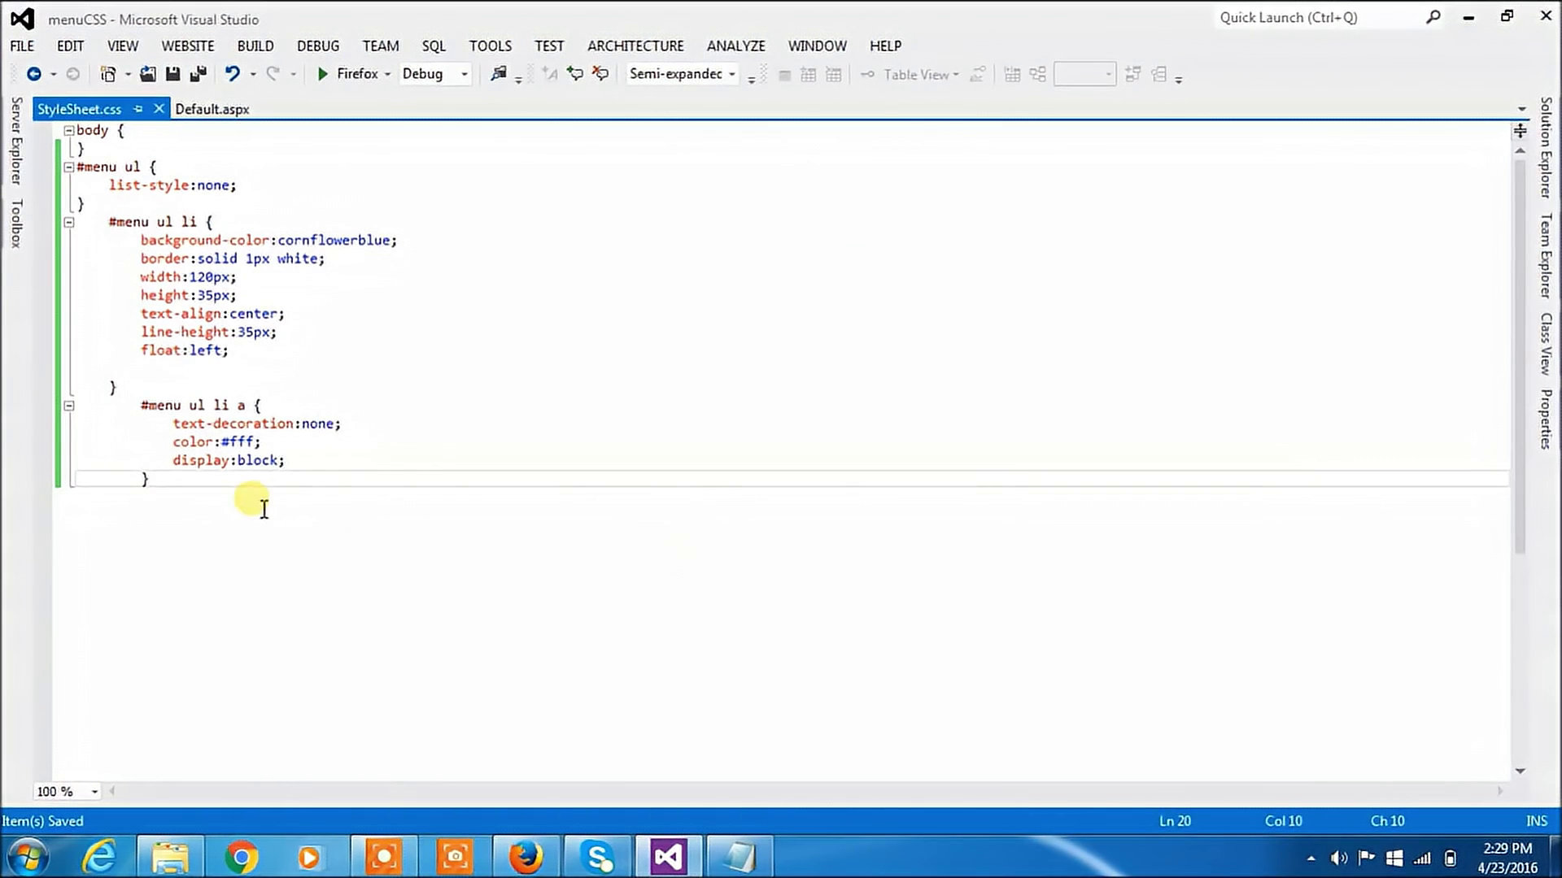
Step: Create a #menu ul li a:hover rule below the link rule
key(Return)
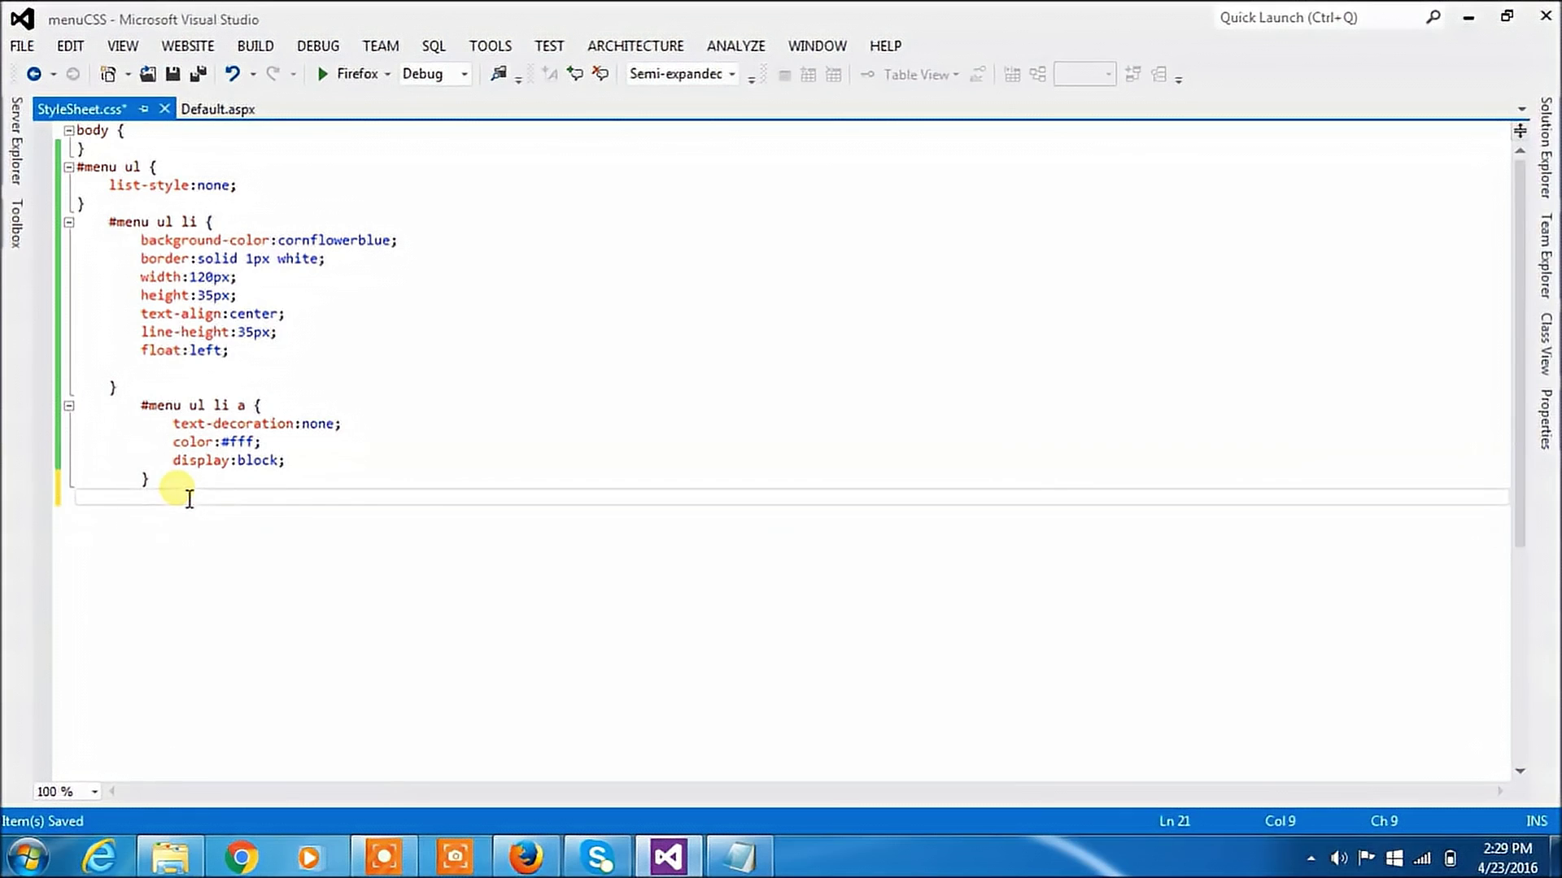
text(#menu )
text(ul )
text(li a)
text(:ho)
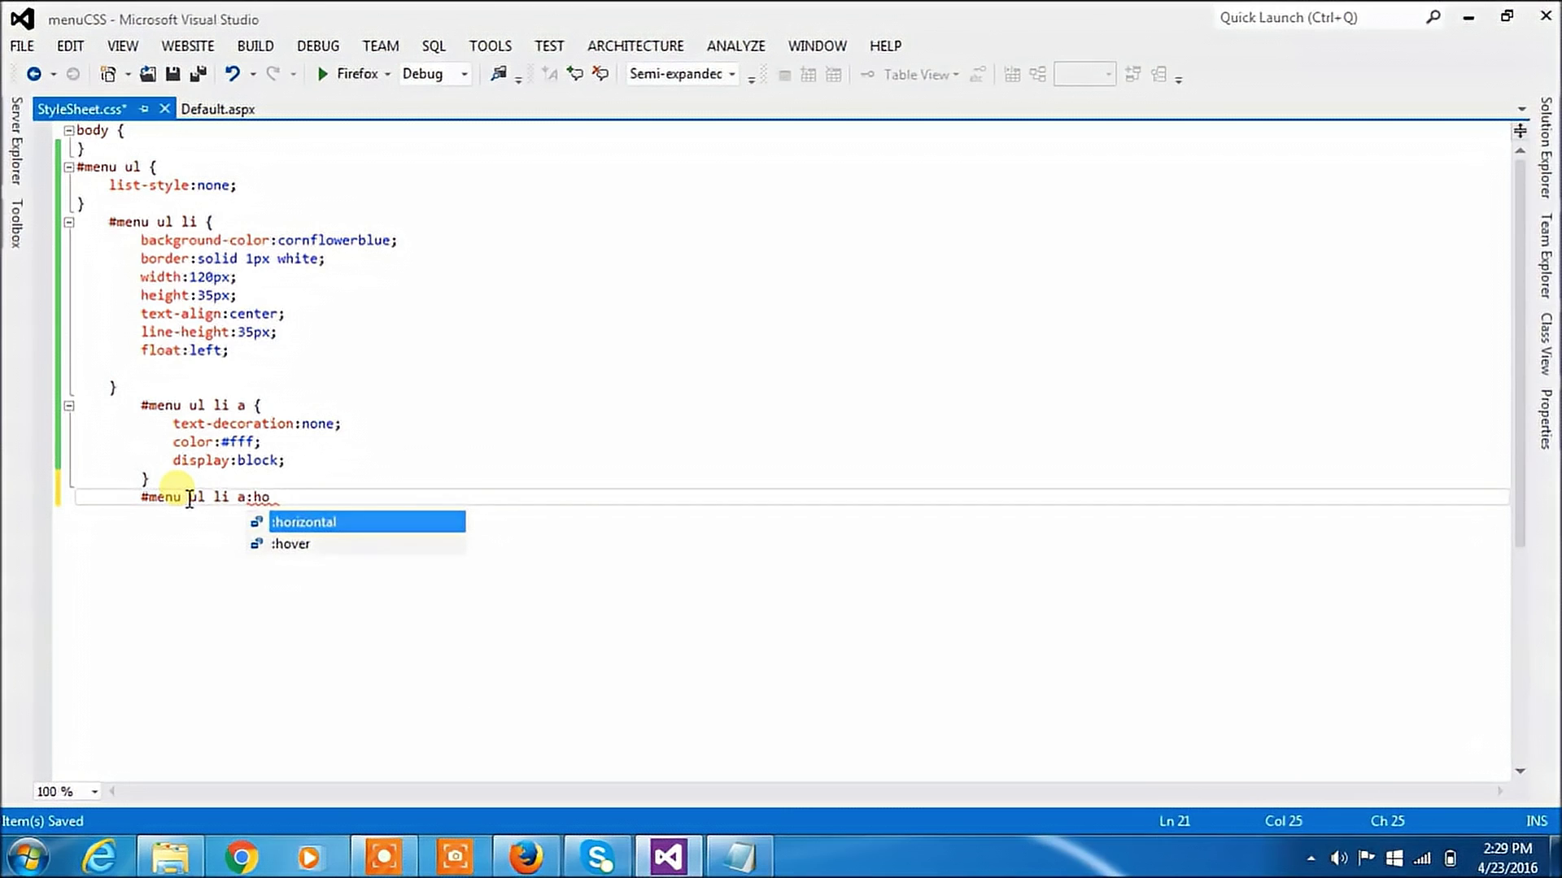
key(Down)
key(Tab)
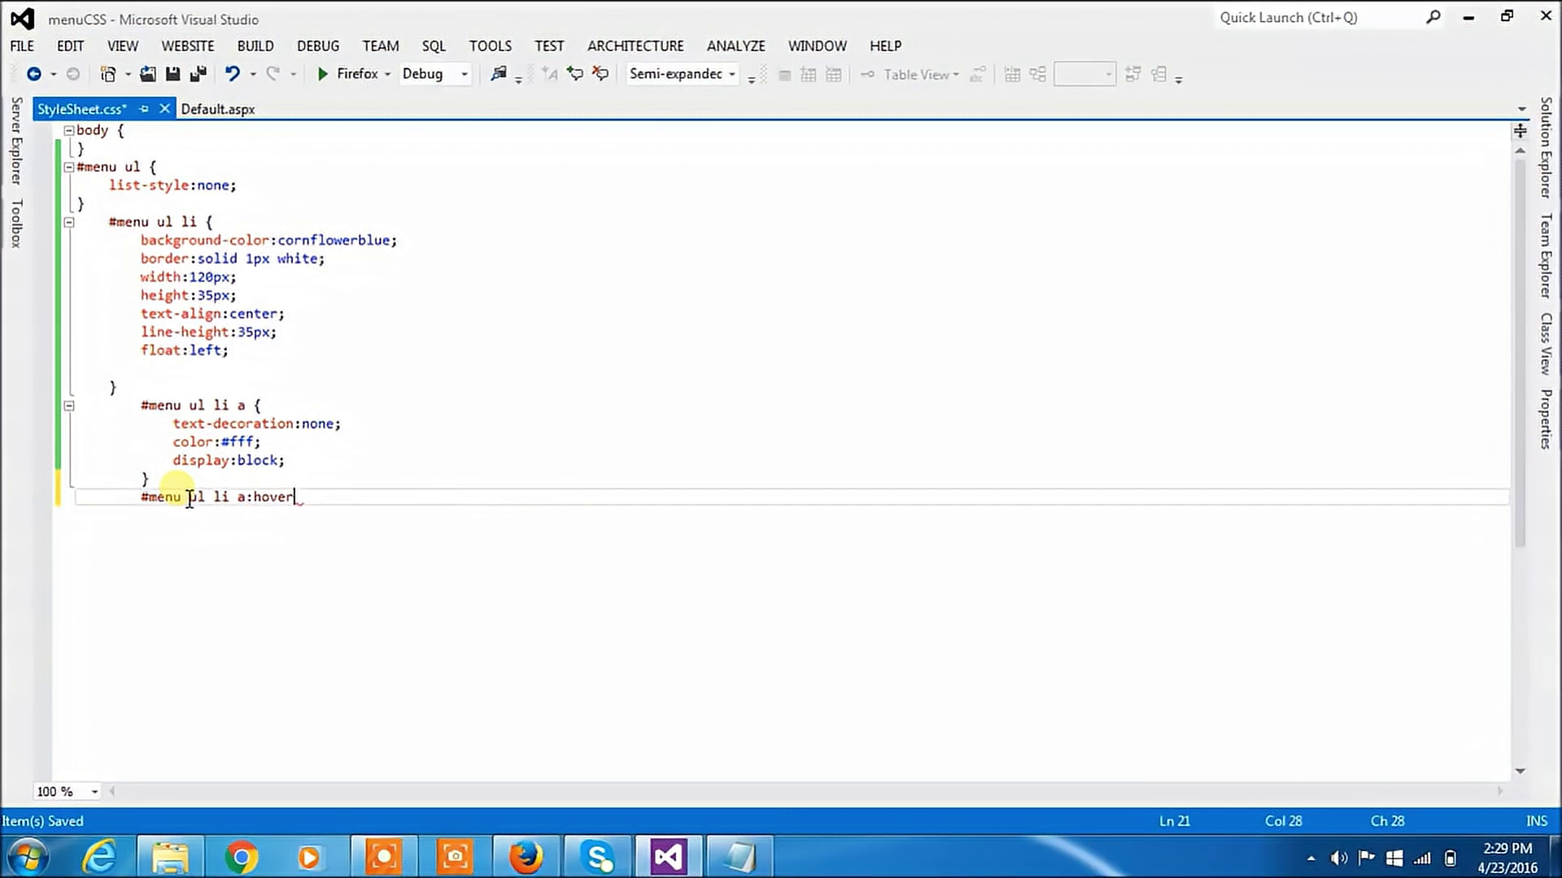
text({)
key(Return)
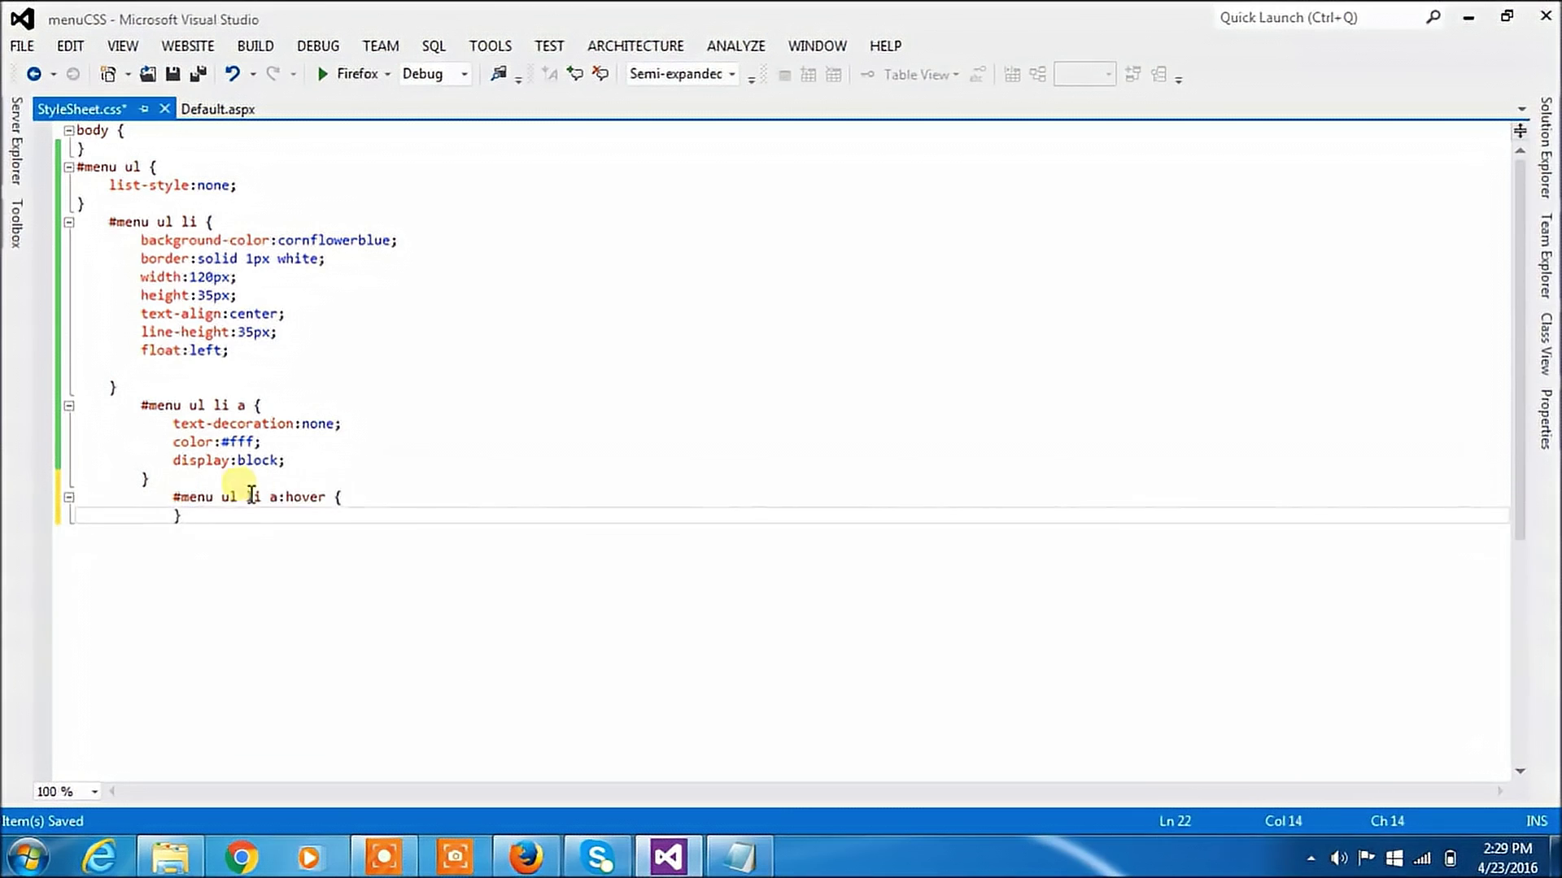
click(361, 498)
key(Return)
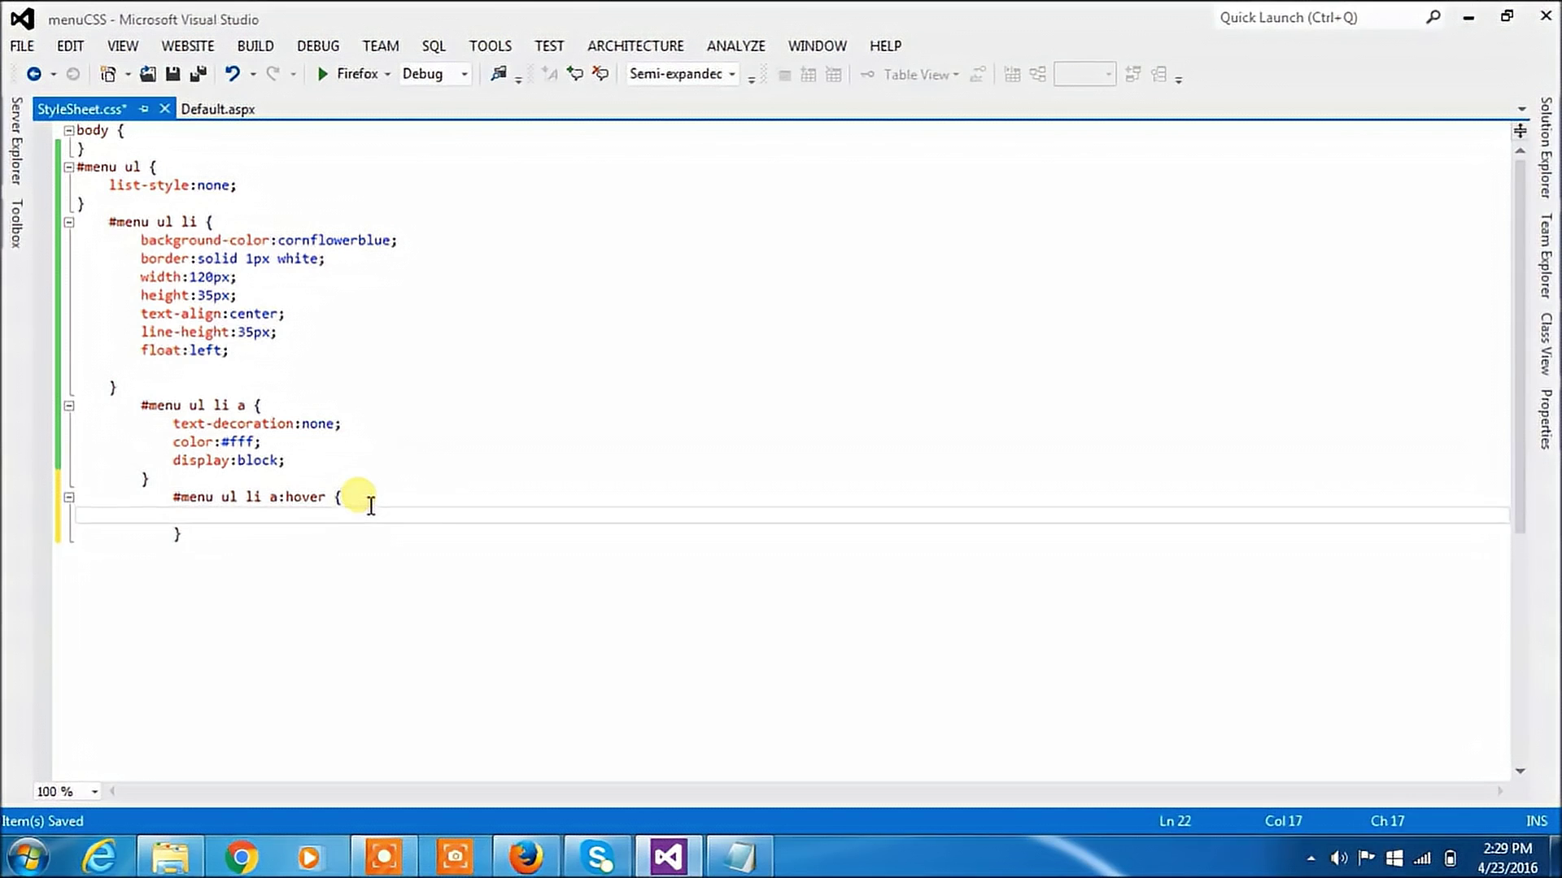
text(back)
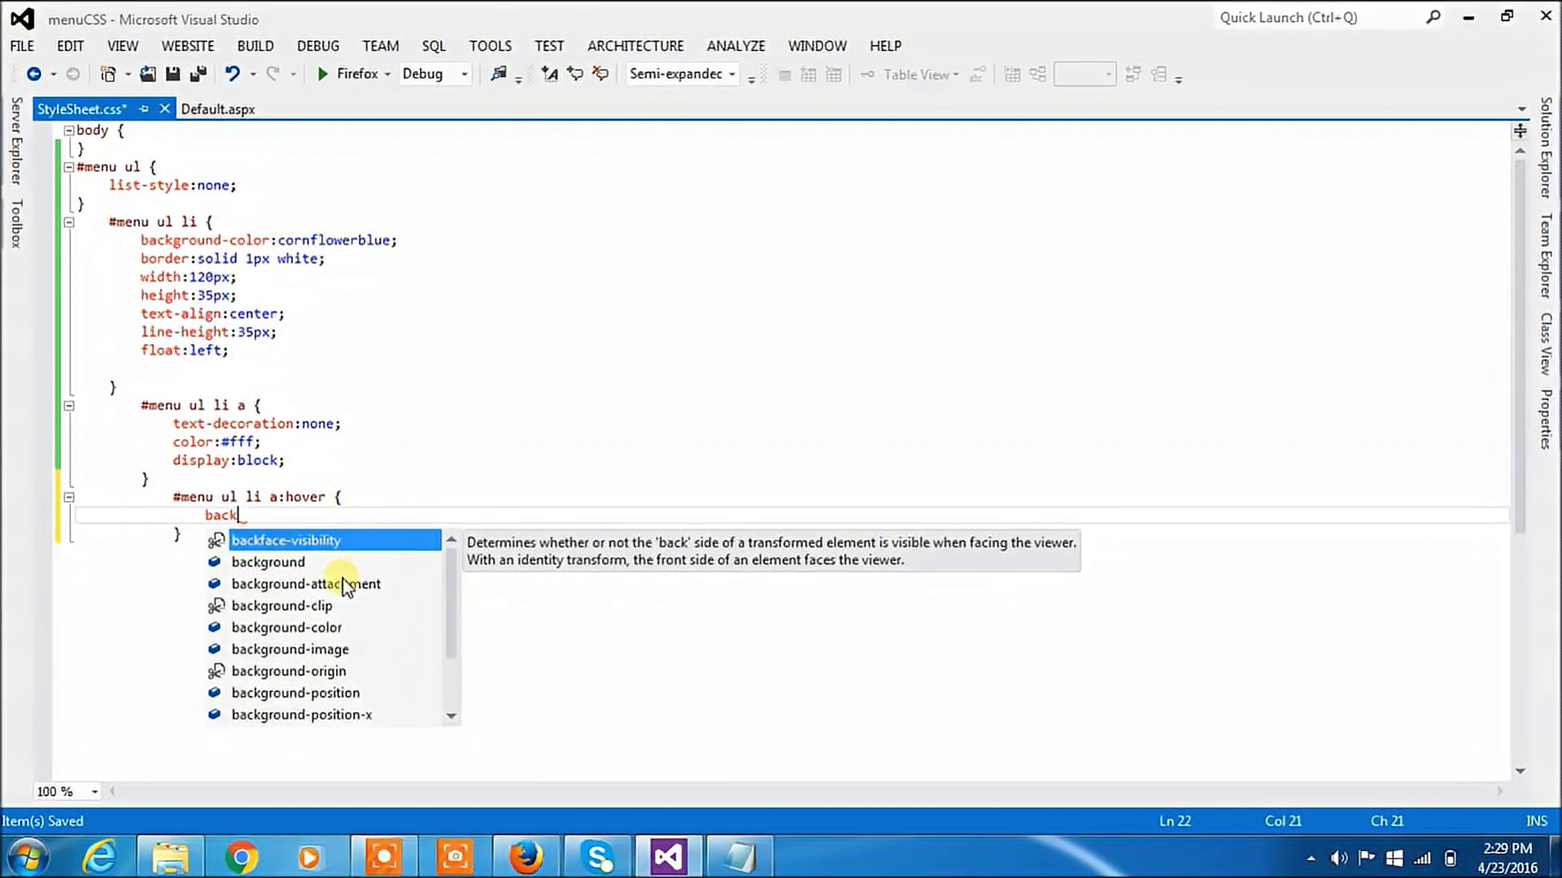
Step: Set the hover background-color to #ff6a00 and color to #fff, then save
click(332, 630)
double_click(332, 629)
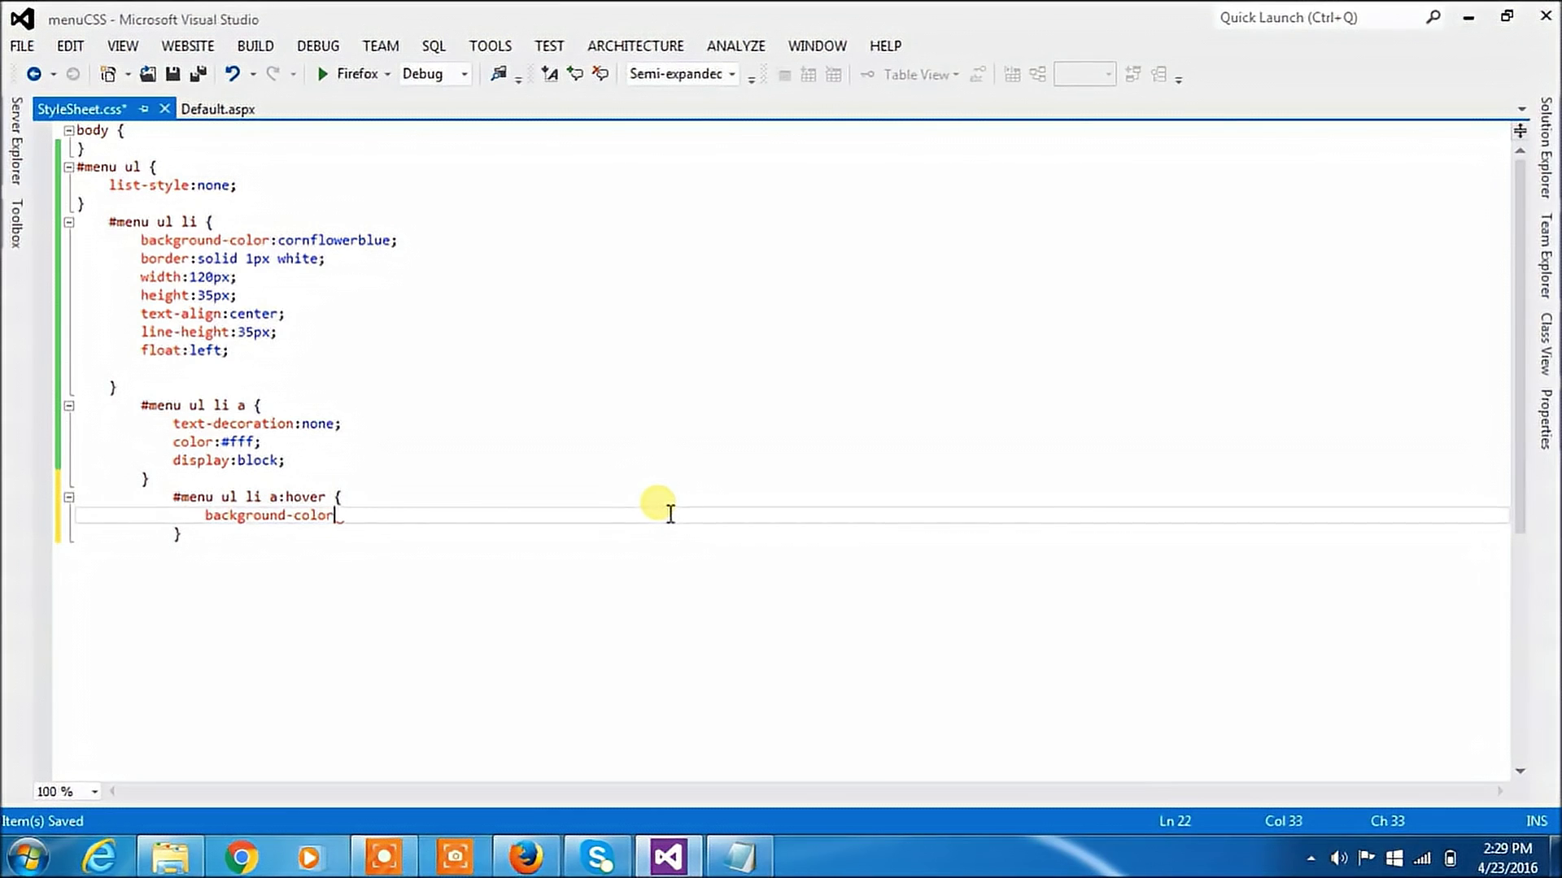
text(:)
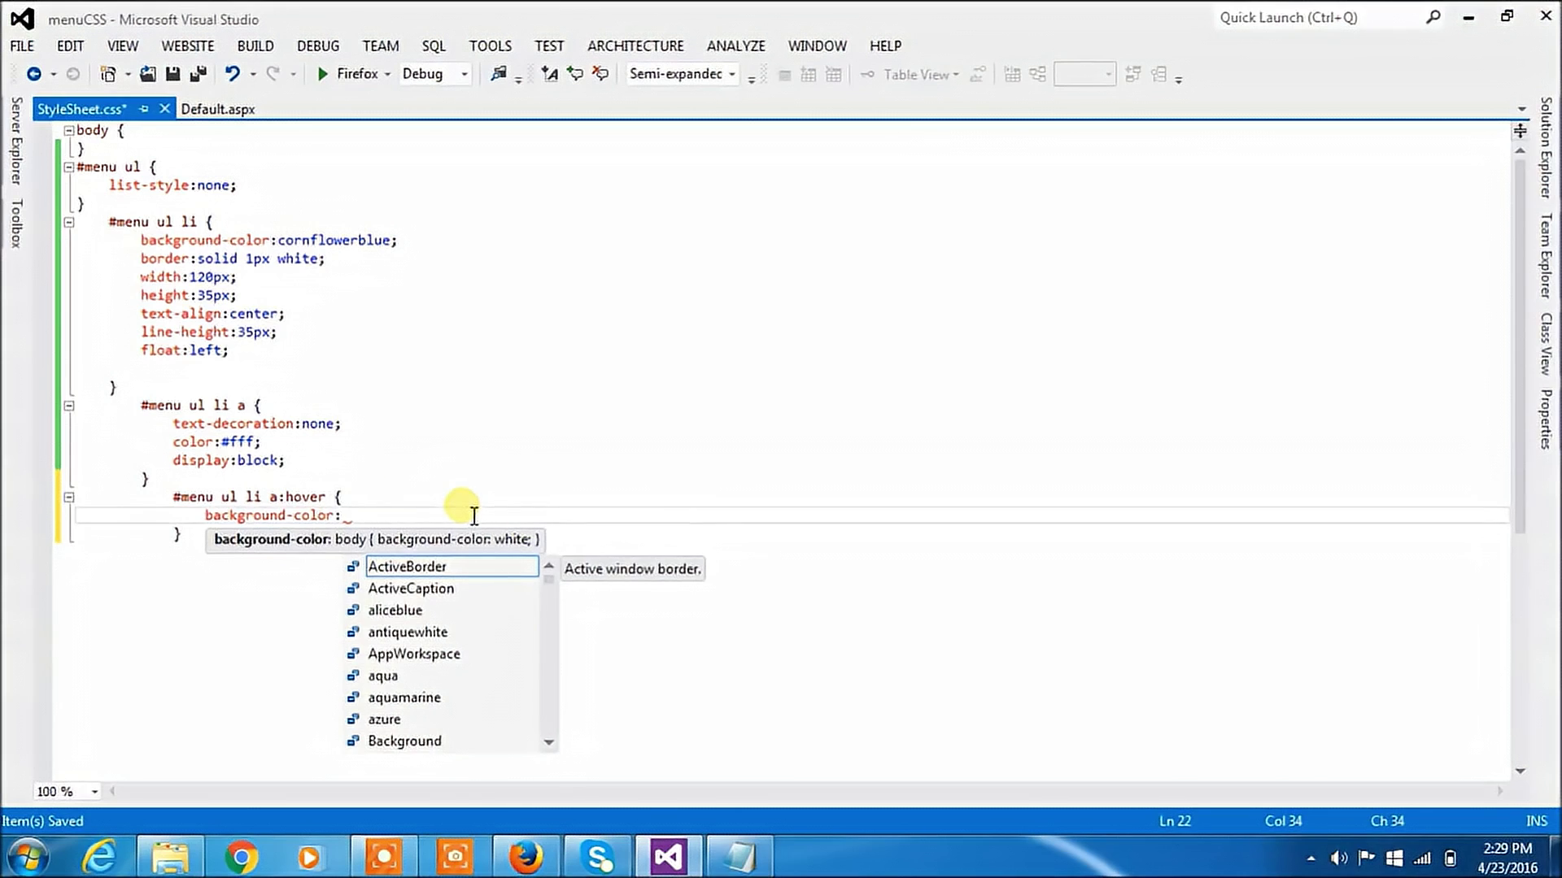
text(#)
click(513, 545)
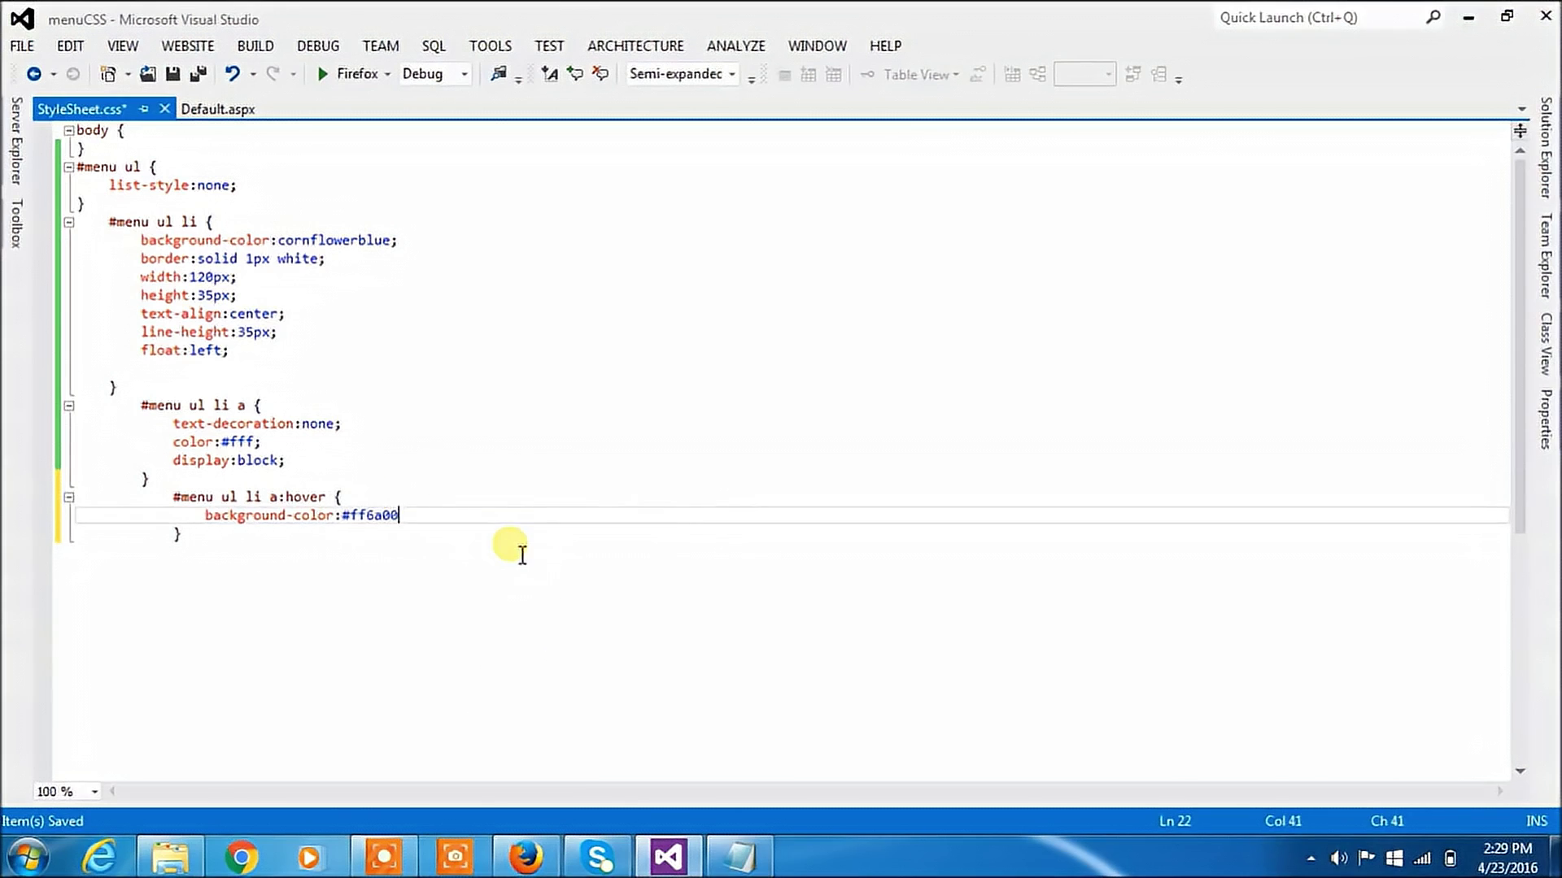
text(;)
key(Return)
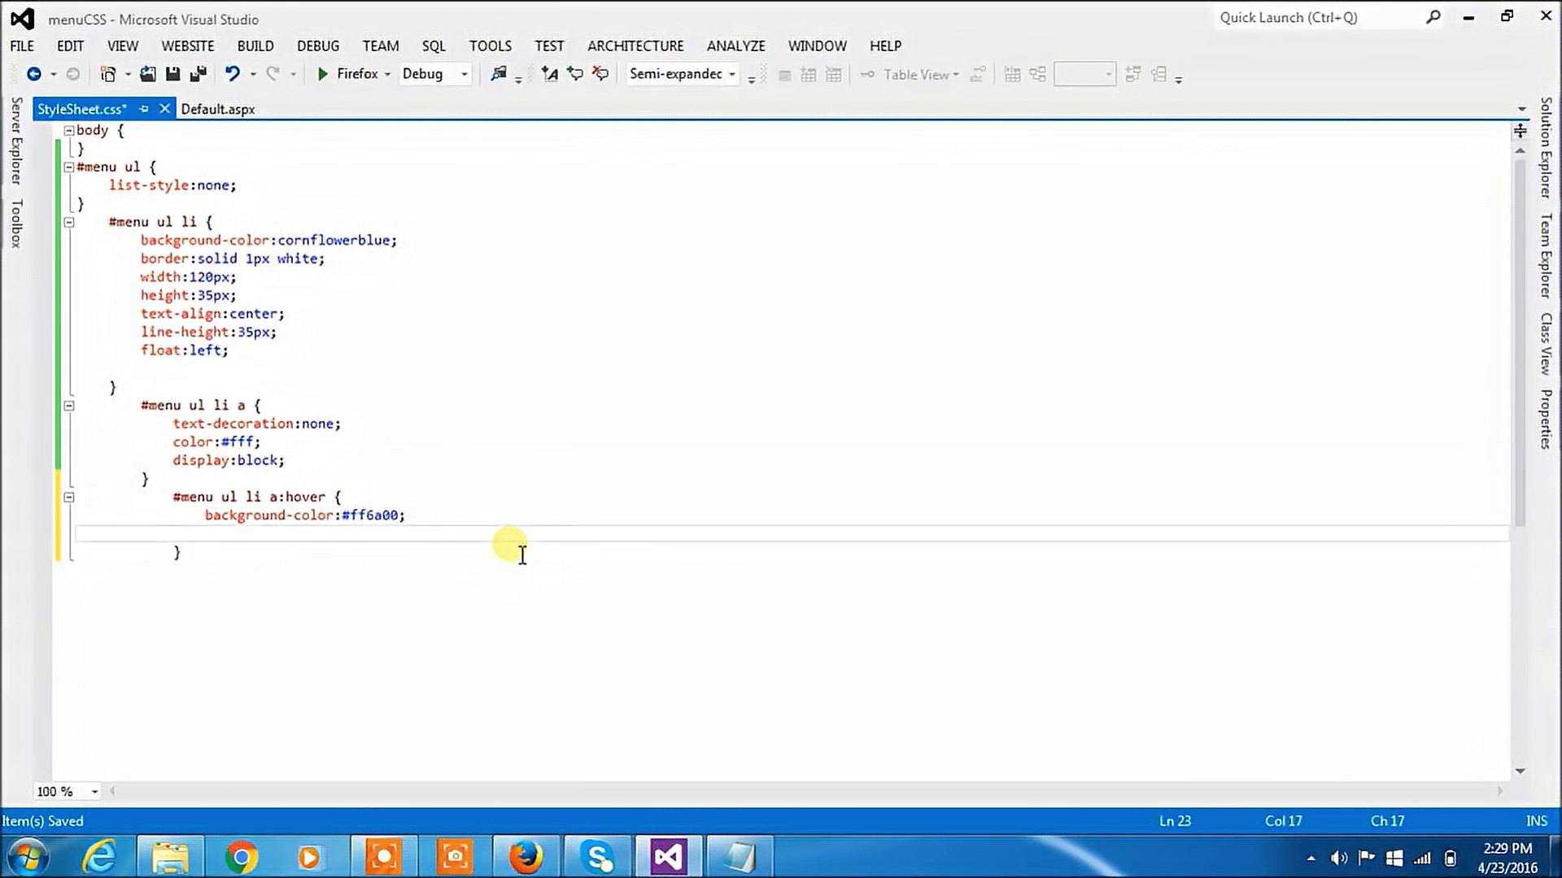
text(col)
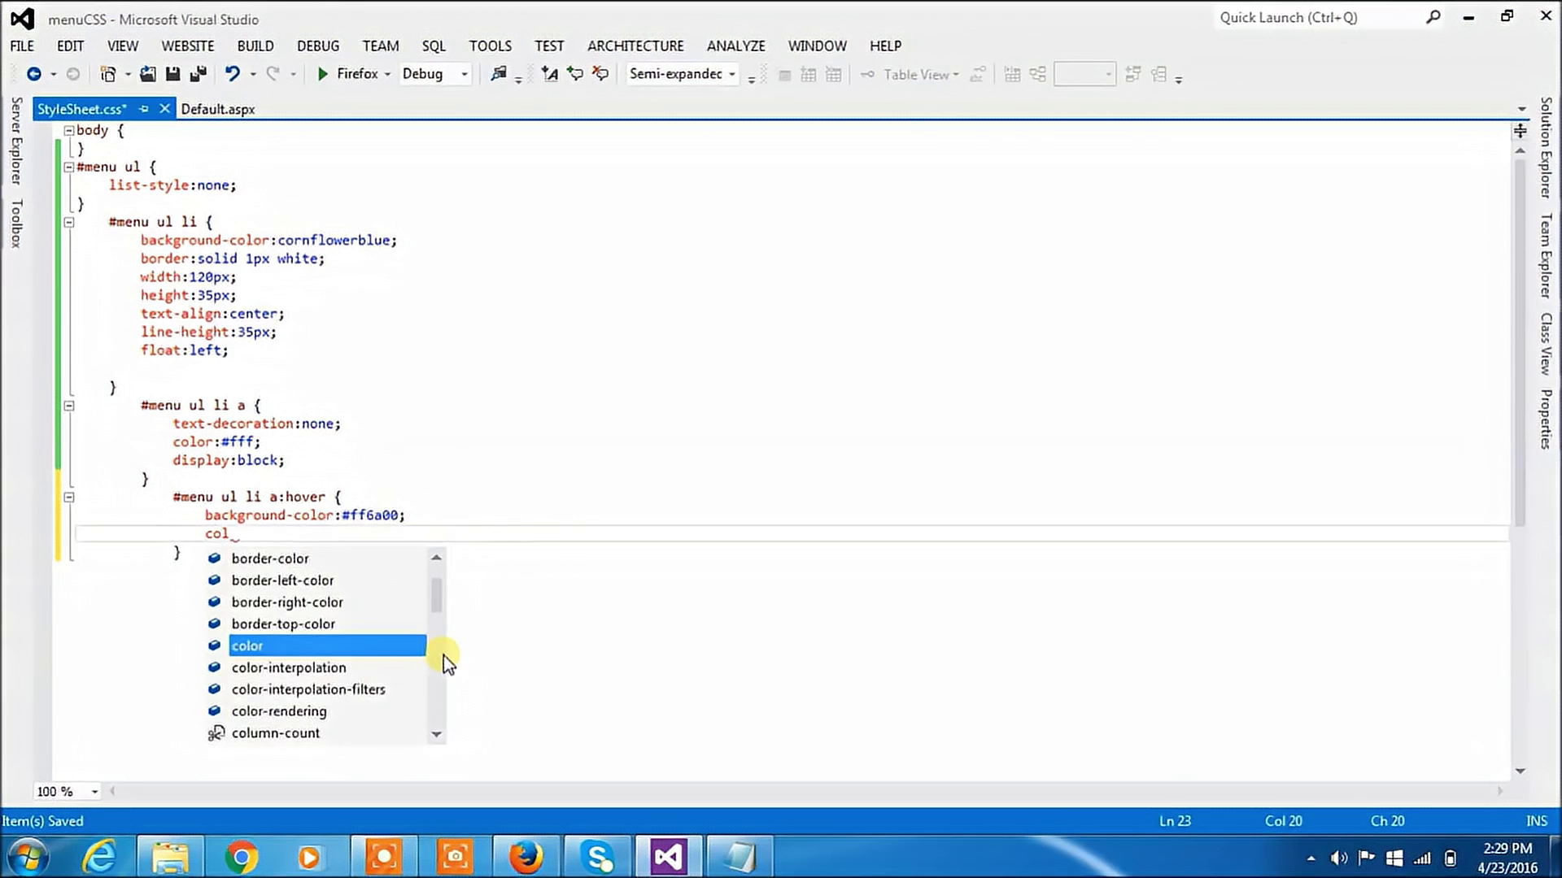
double_click(370, 646)
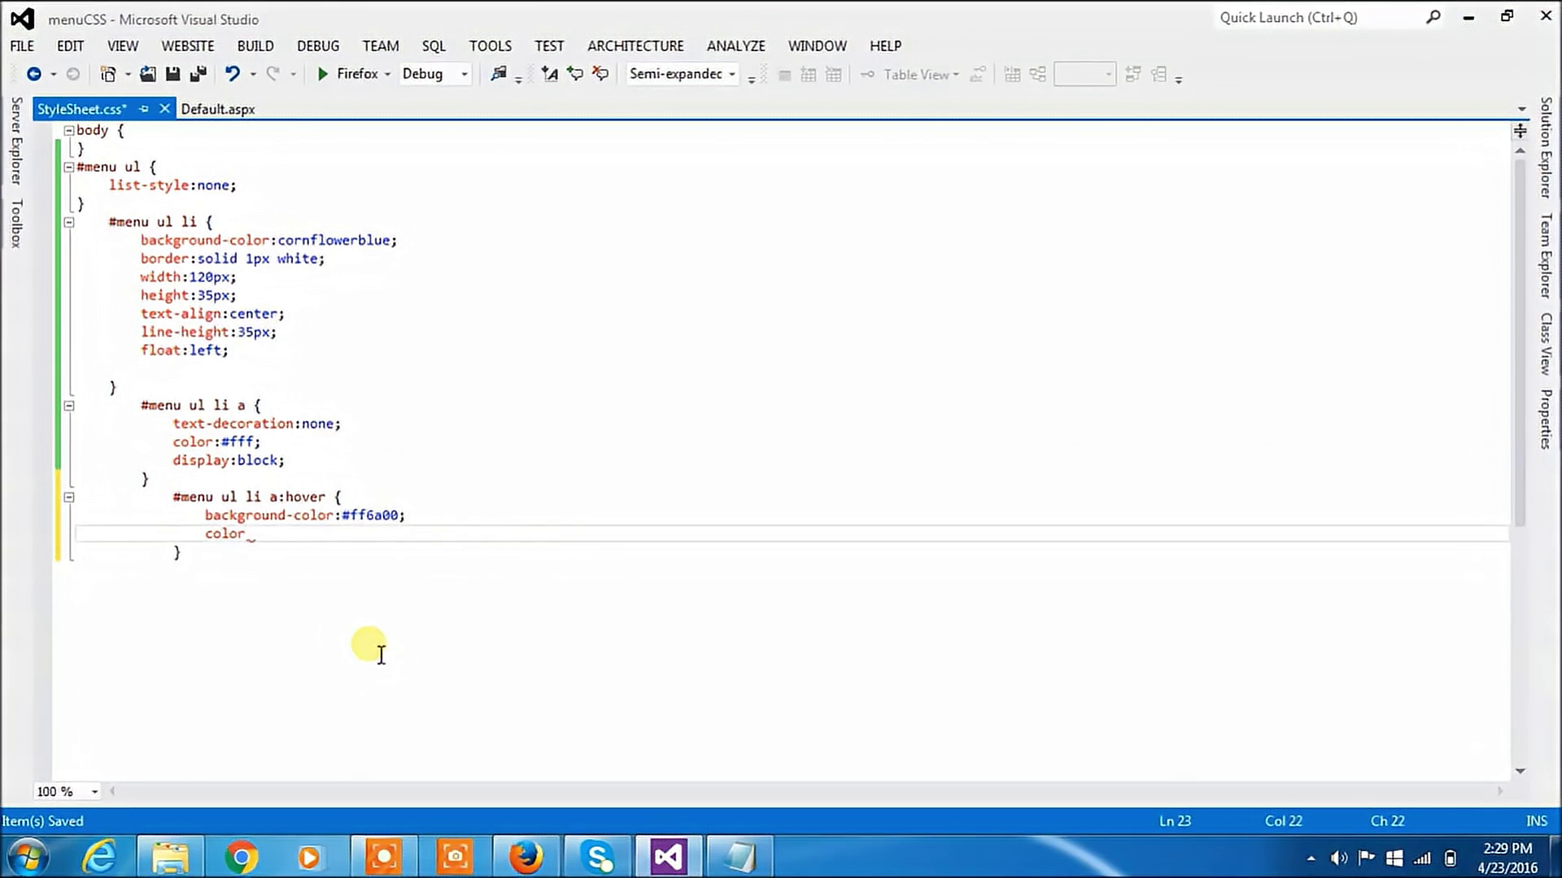
text(:#)
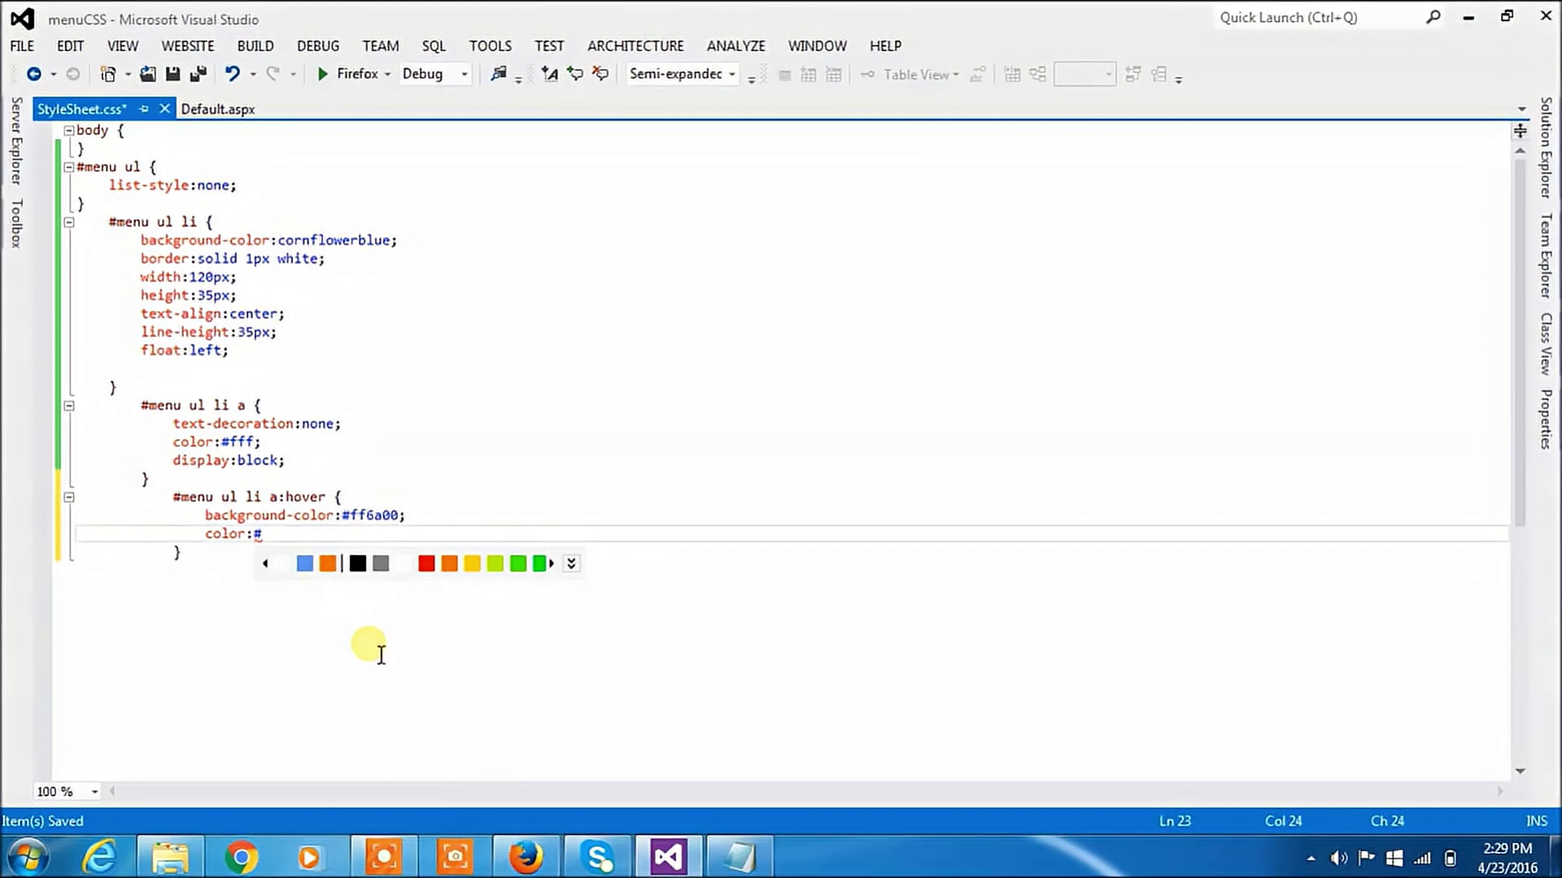
text(fff)
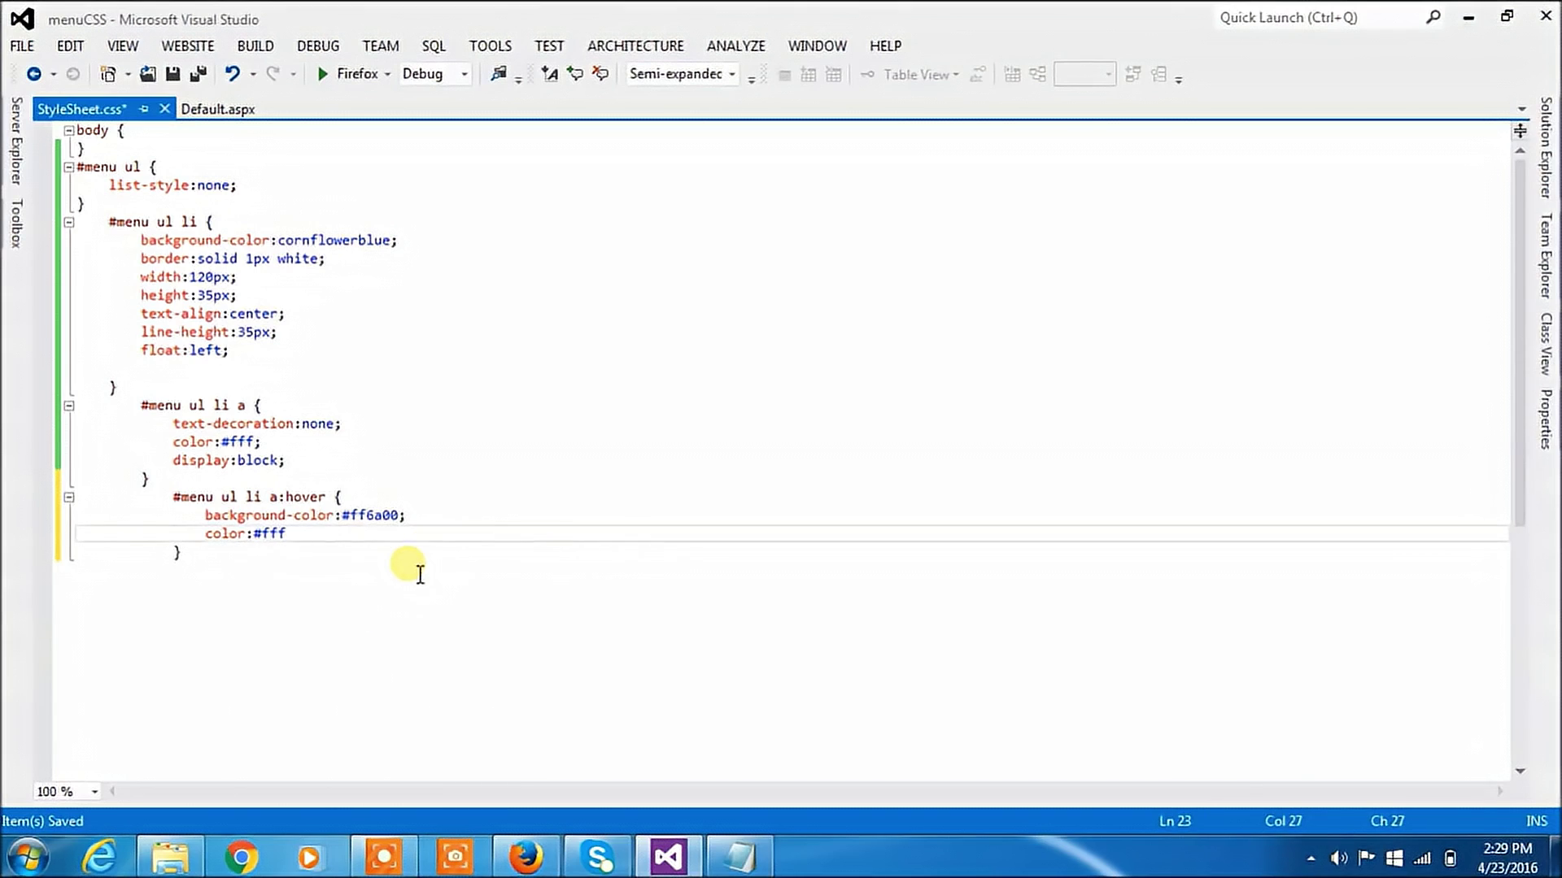
text(;)
key(Return)
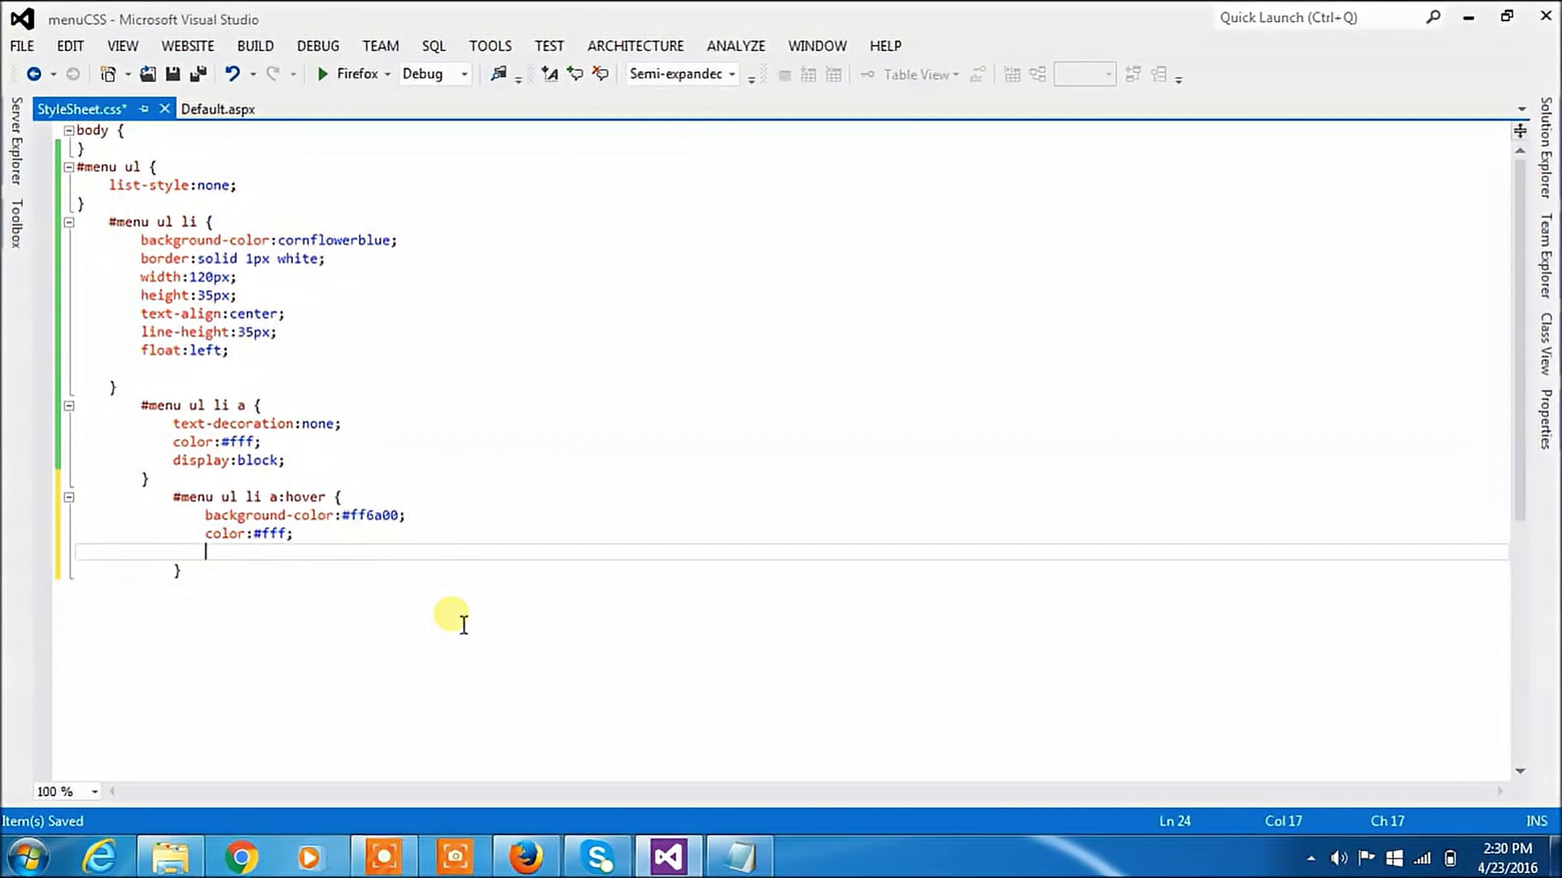
key(ctrl+s)
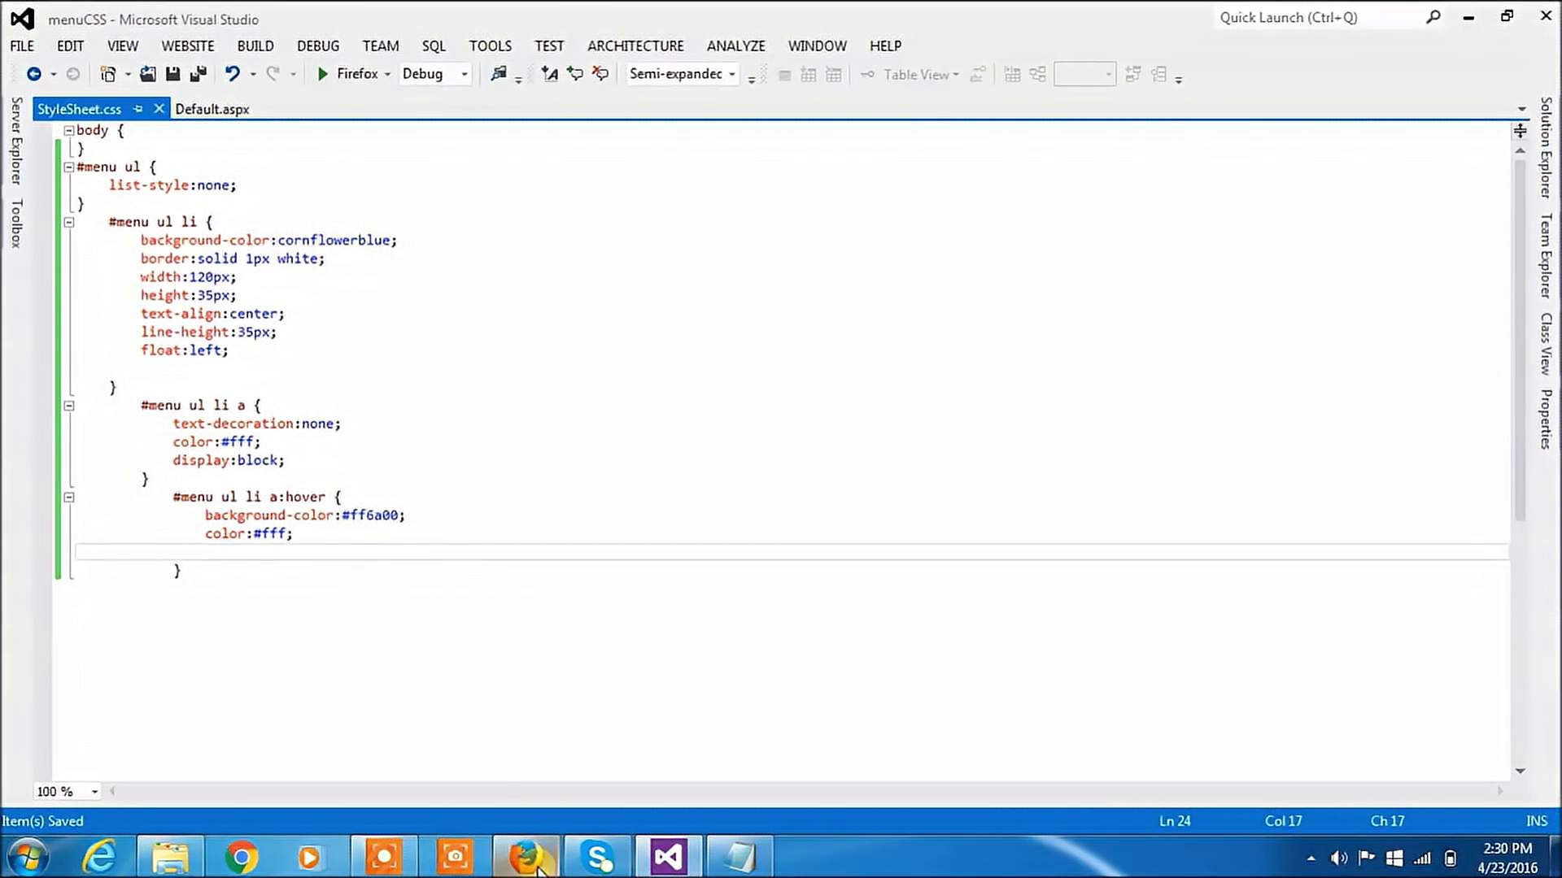
click(525, 856)
Step: Reload the menu page in Firefox and hover a button to confirm the orange highlight
click(668, 83)
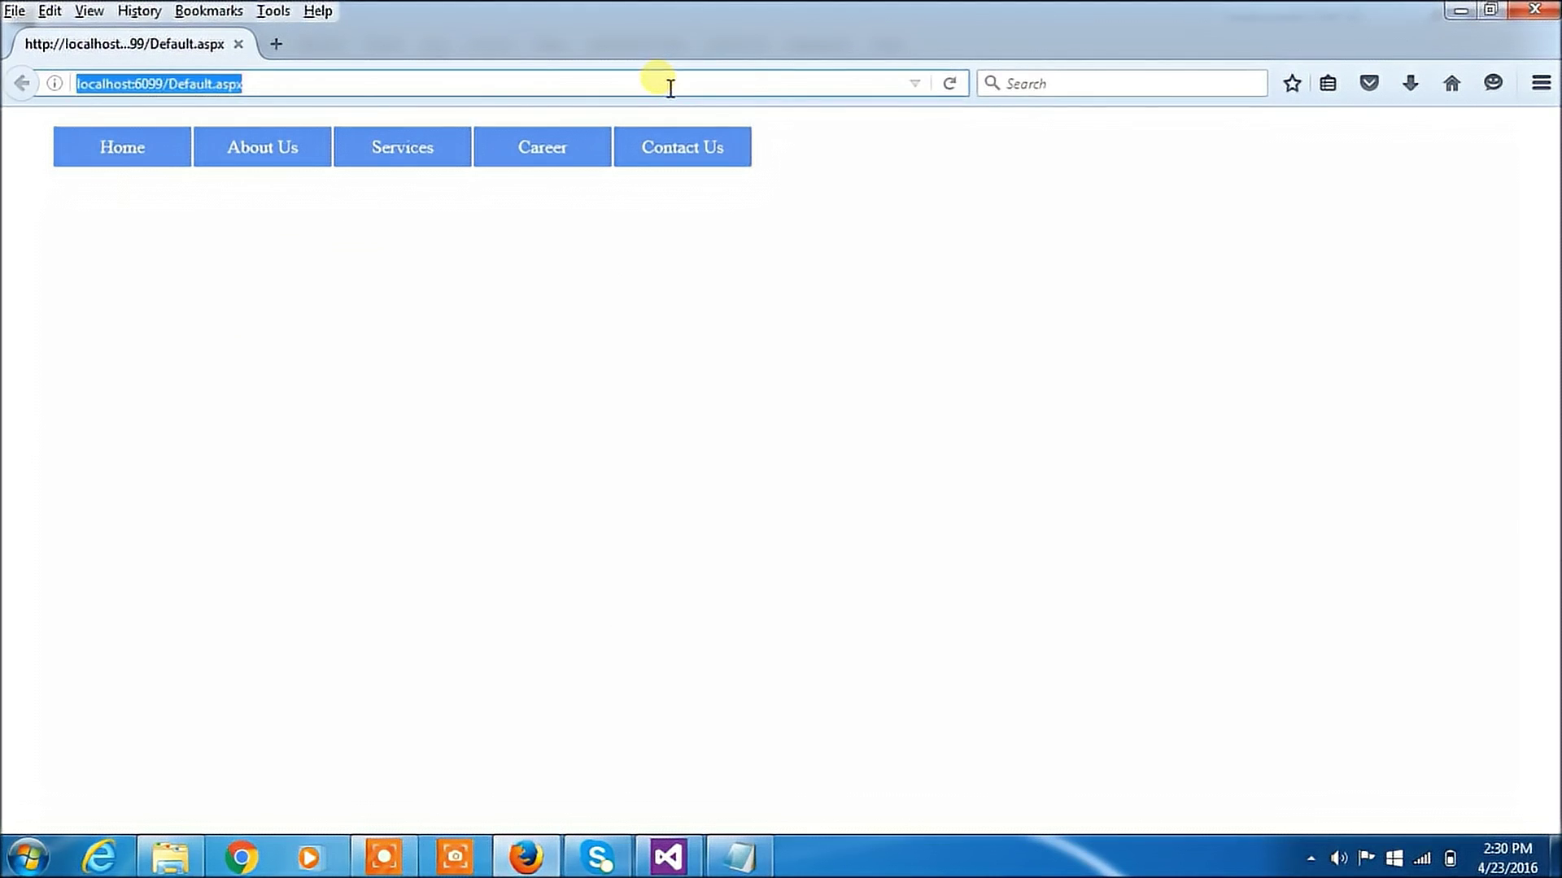
key(Return)
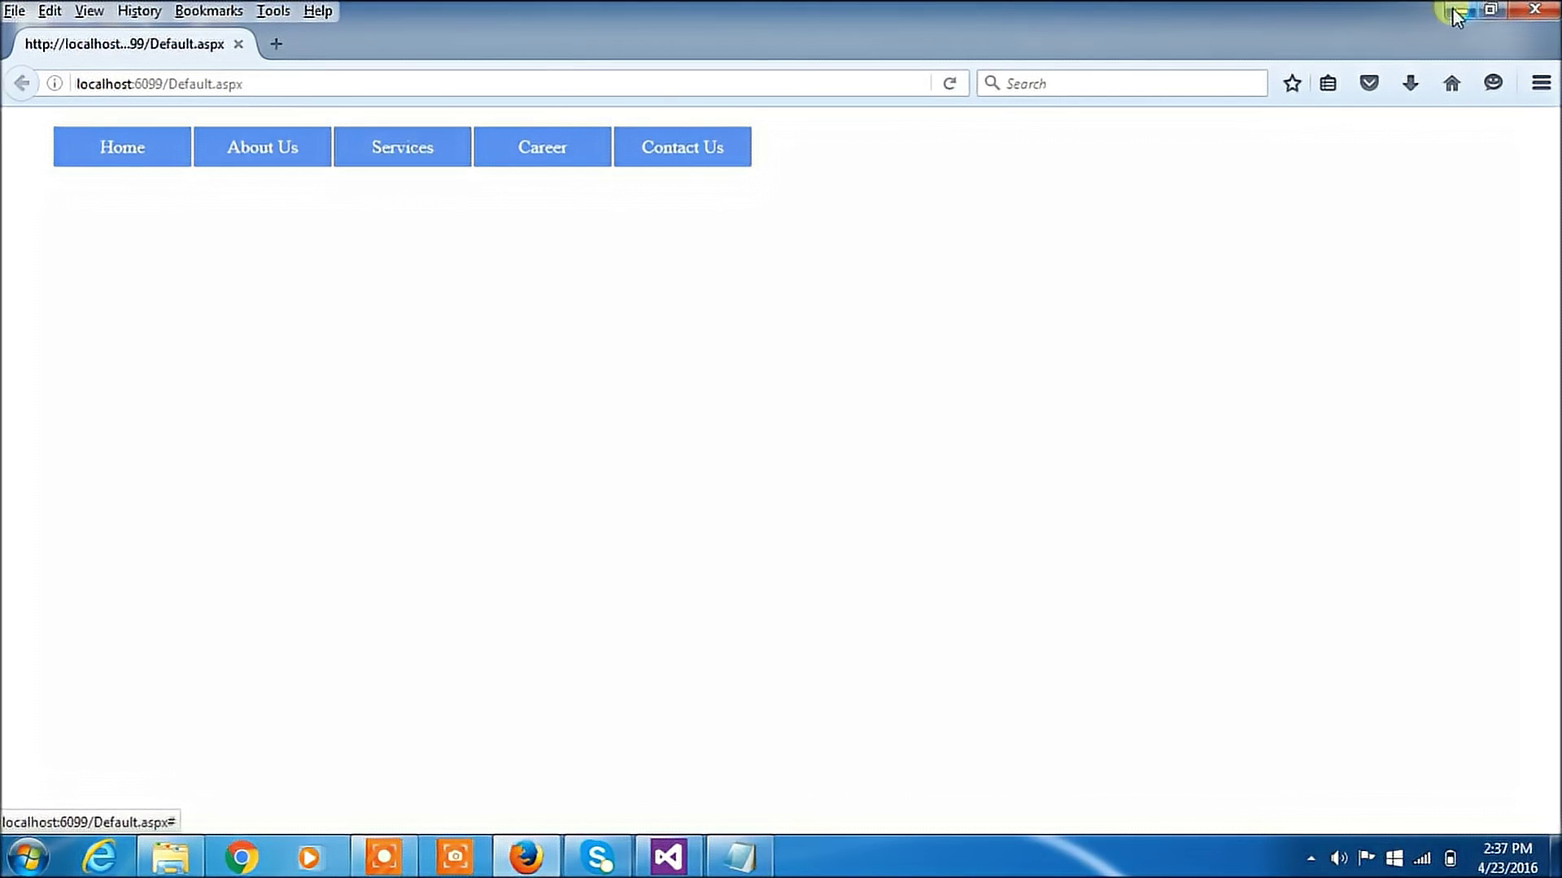
Step: Add a <li> with a Web designing link (href "#") inside the nested Services list
key(alt+Tab)
text(<)
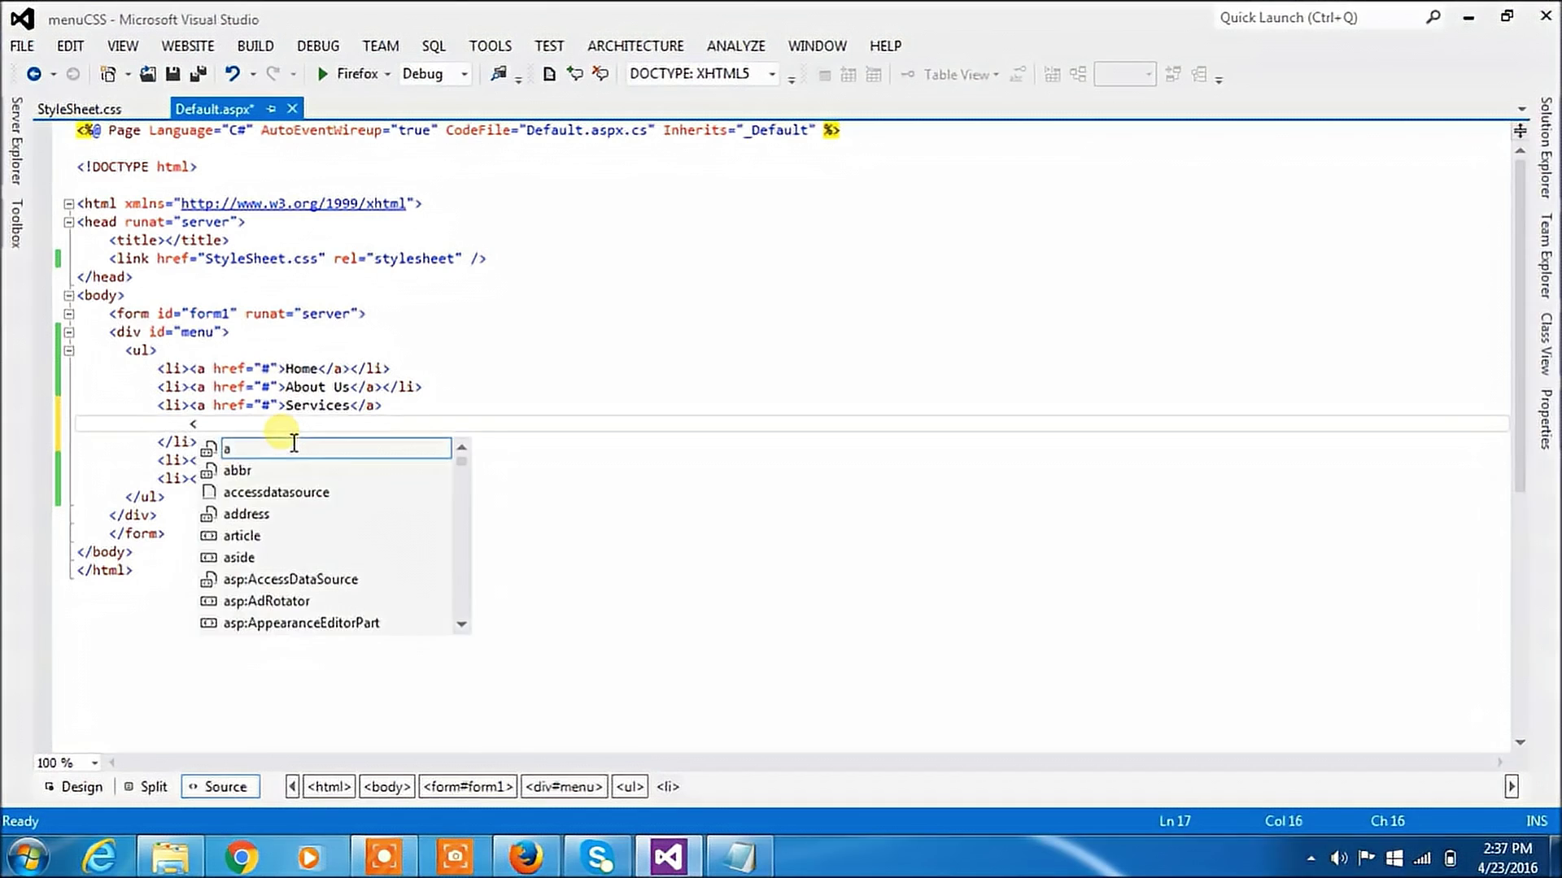
text(ul>)
key(Return)
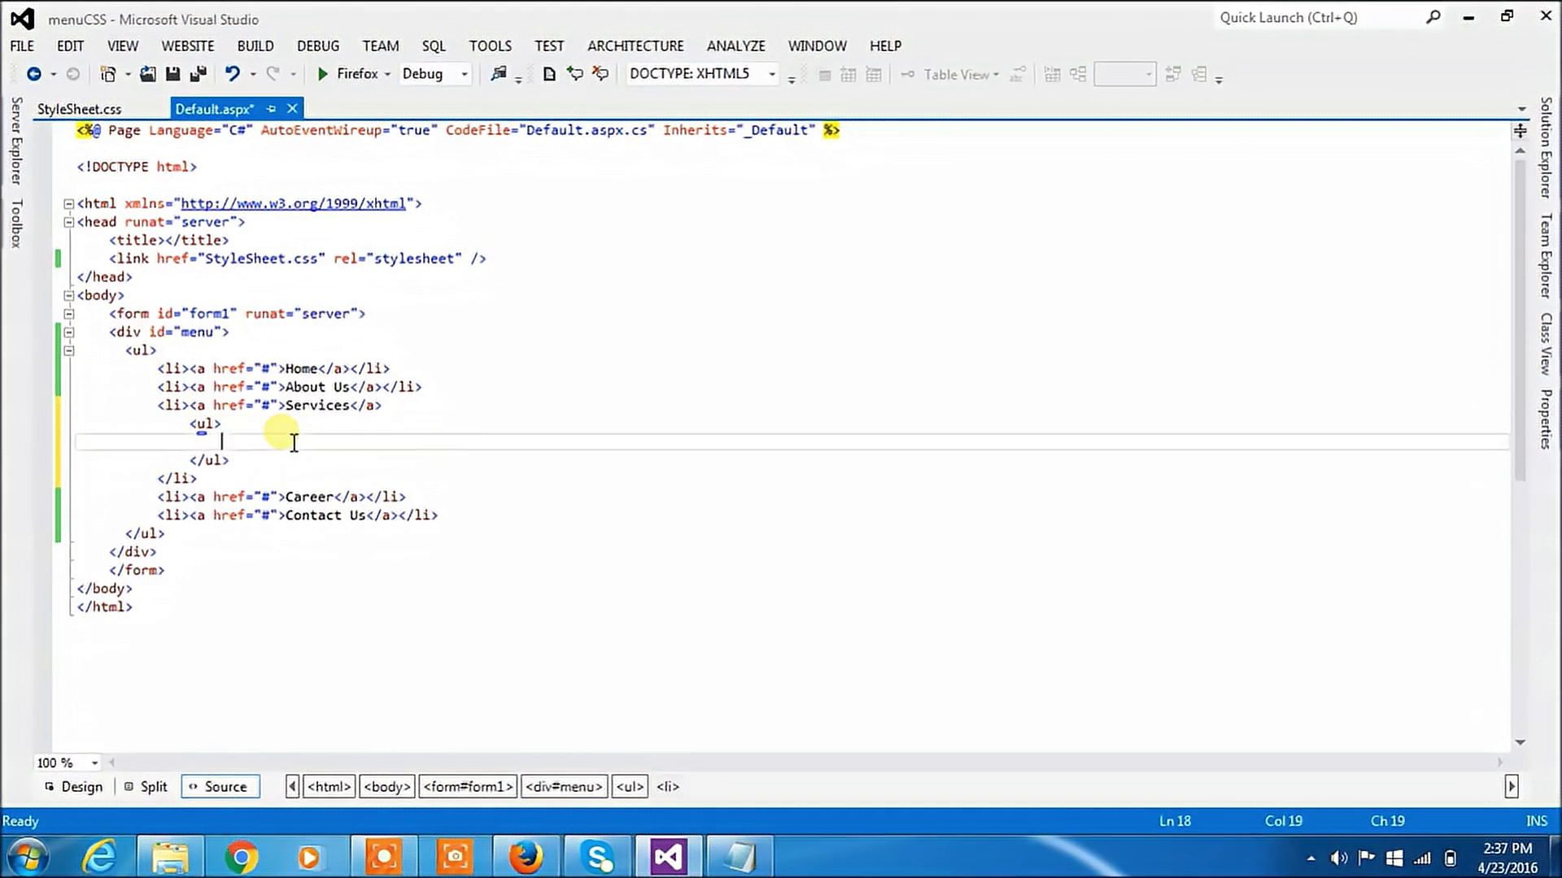
text(<li)
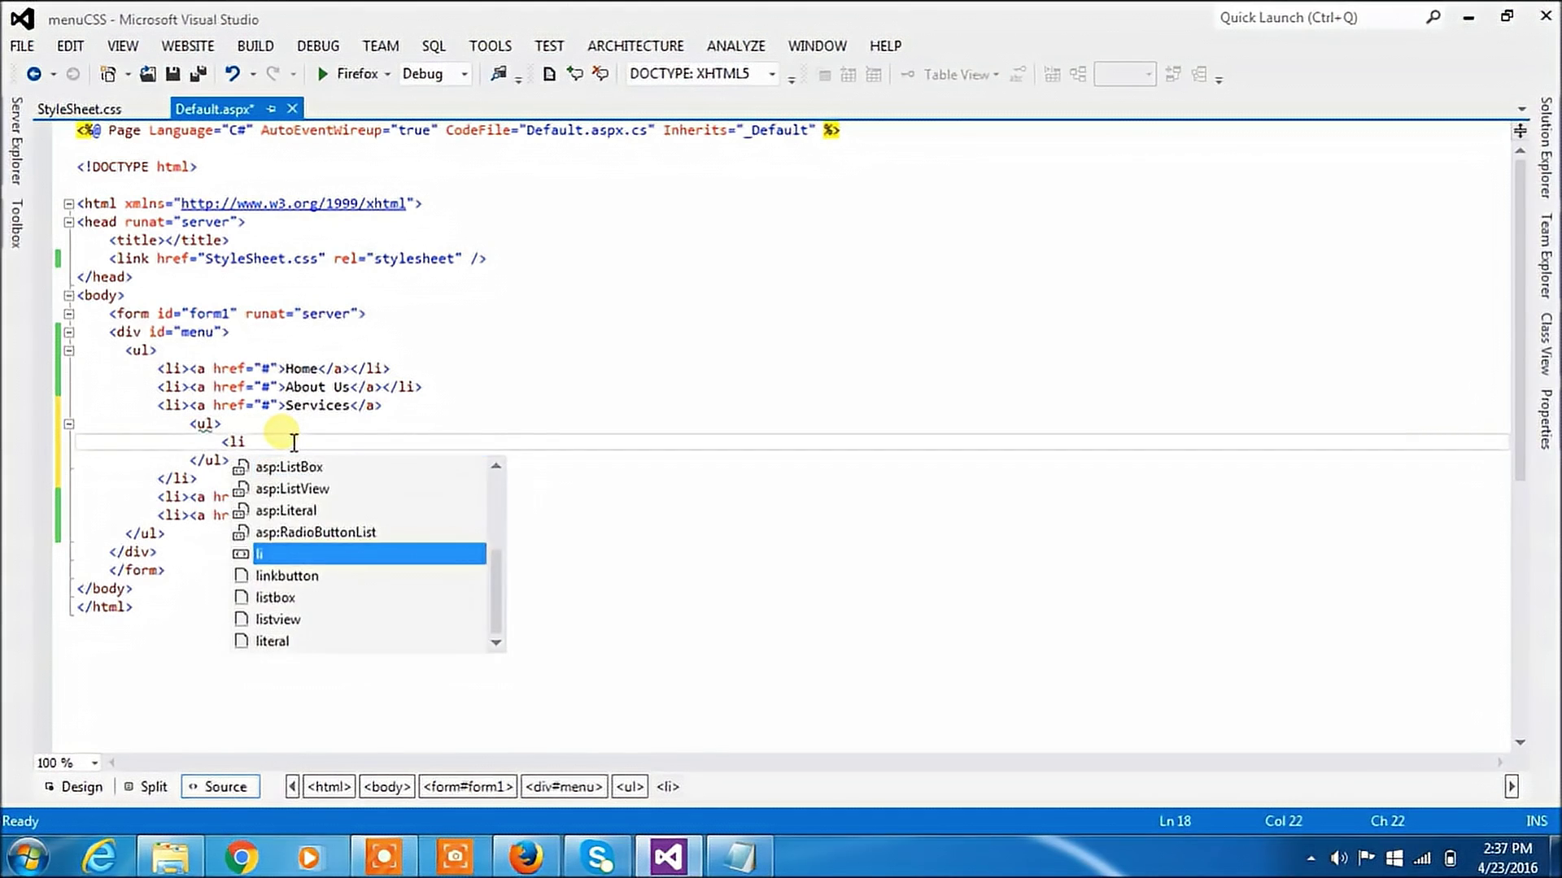
text(></li>)
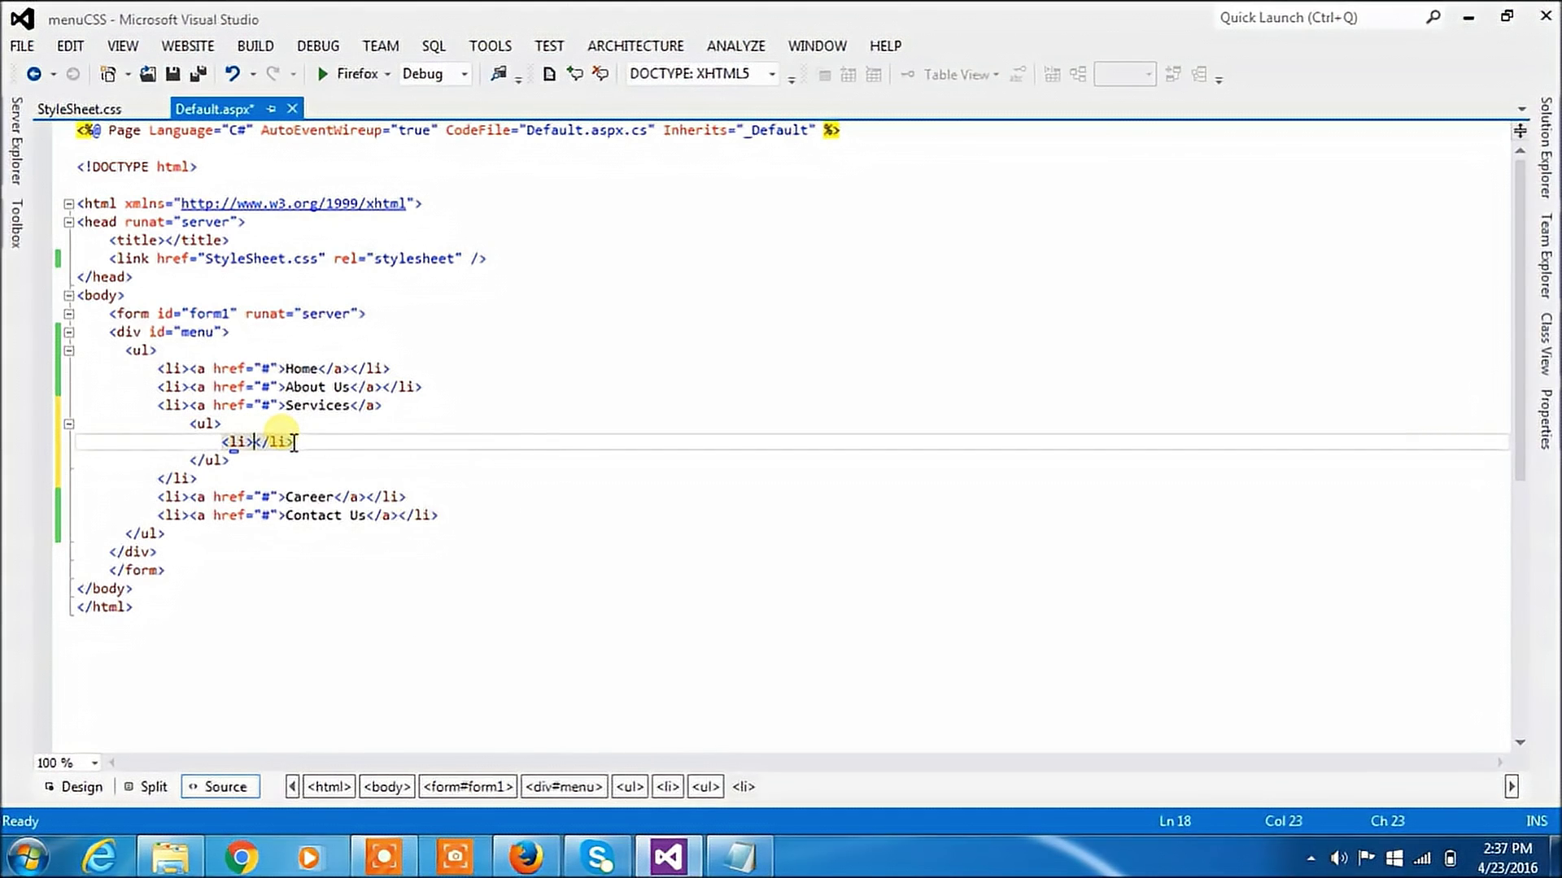
text(<a)
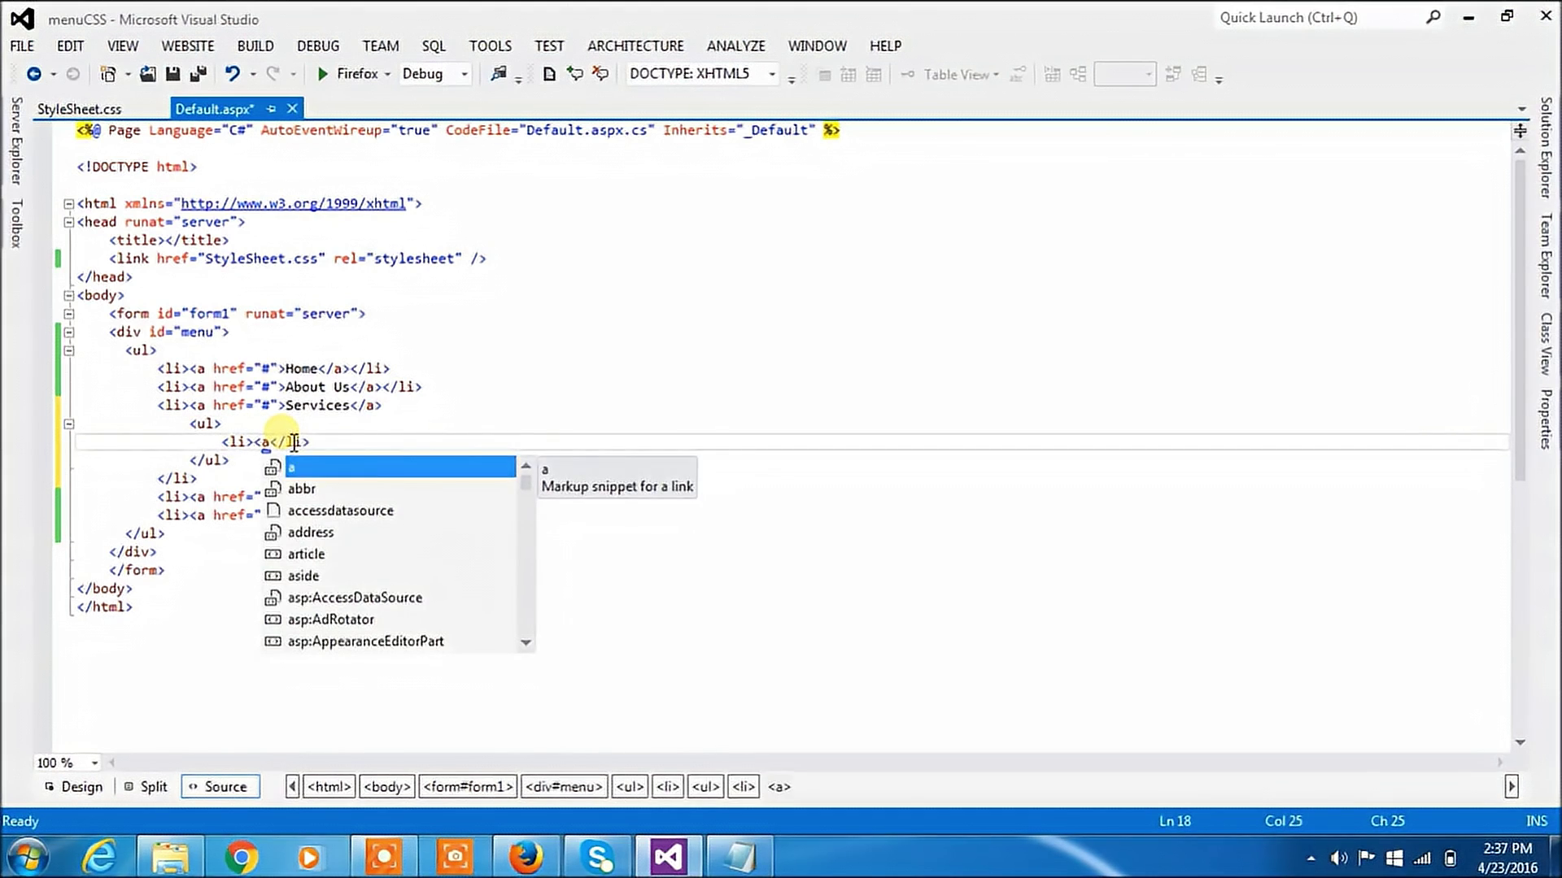
text( href)
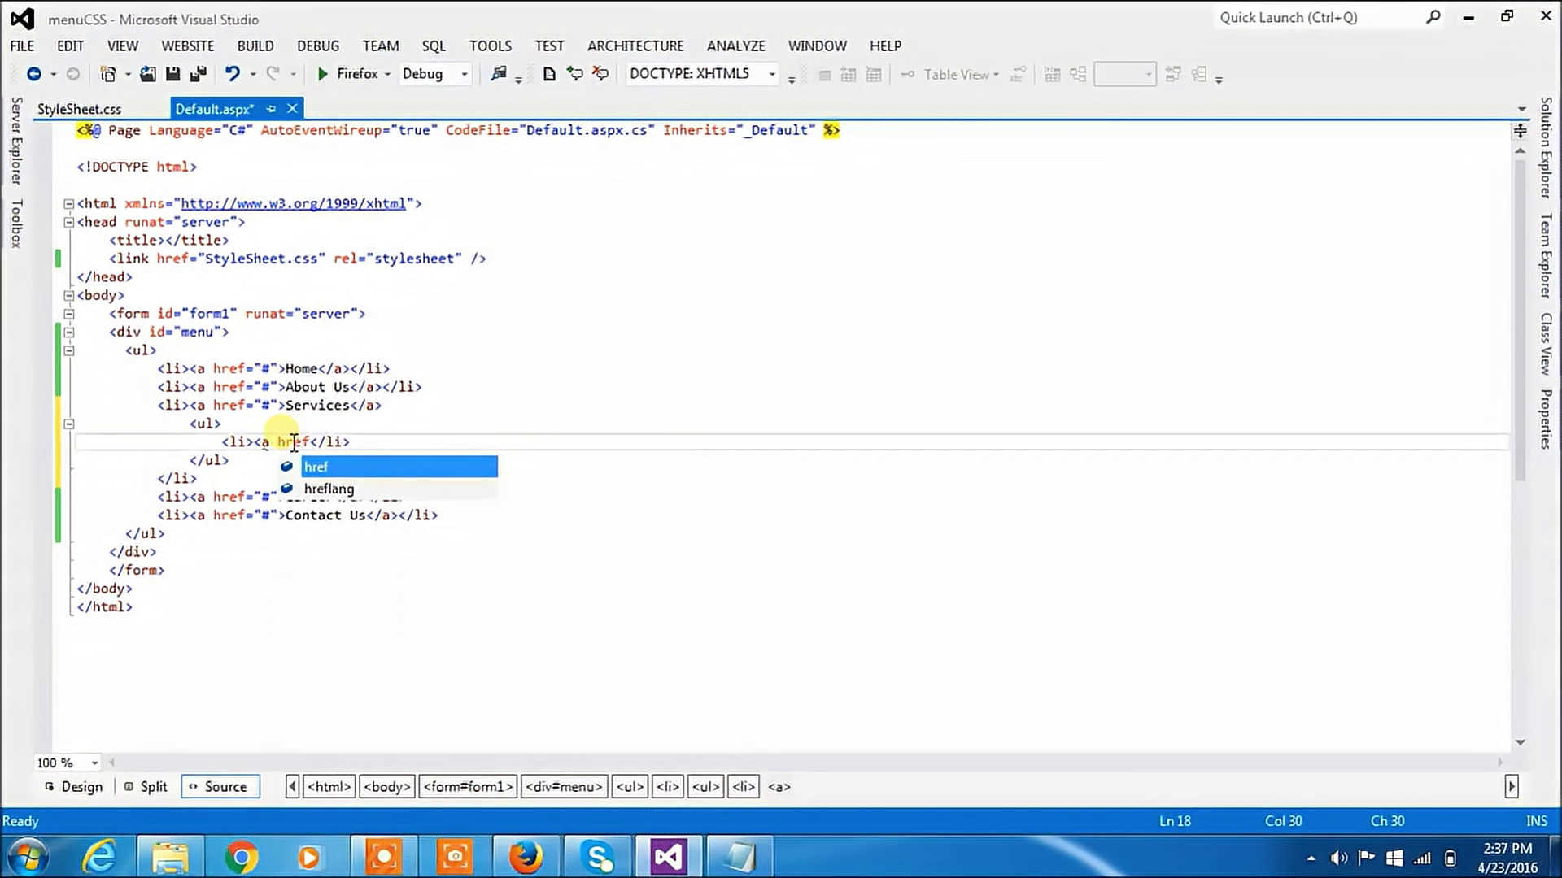
double_click(339, 470)
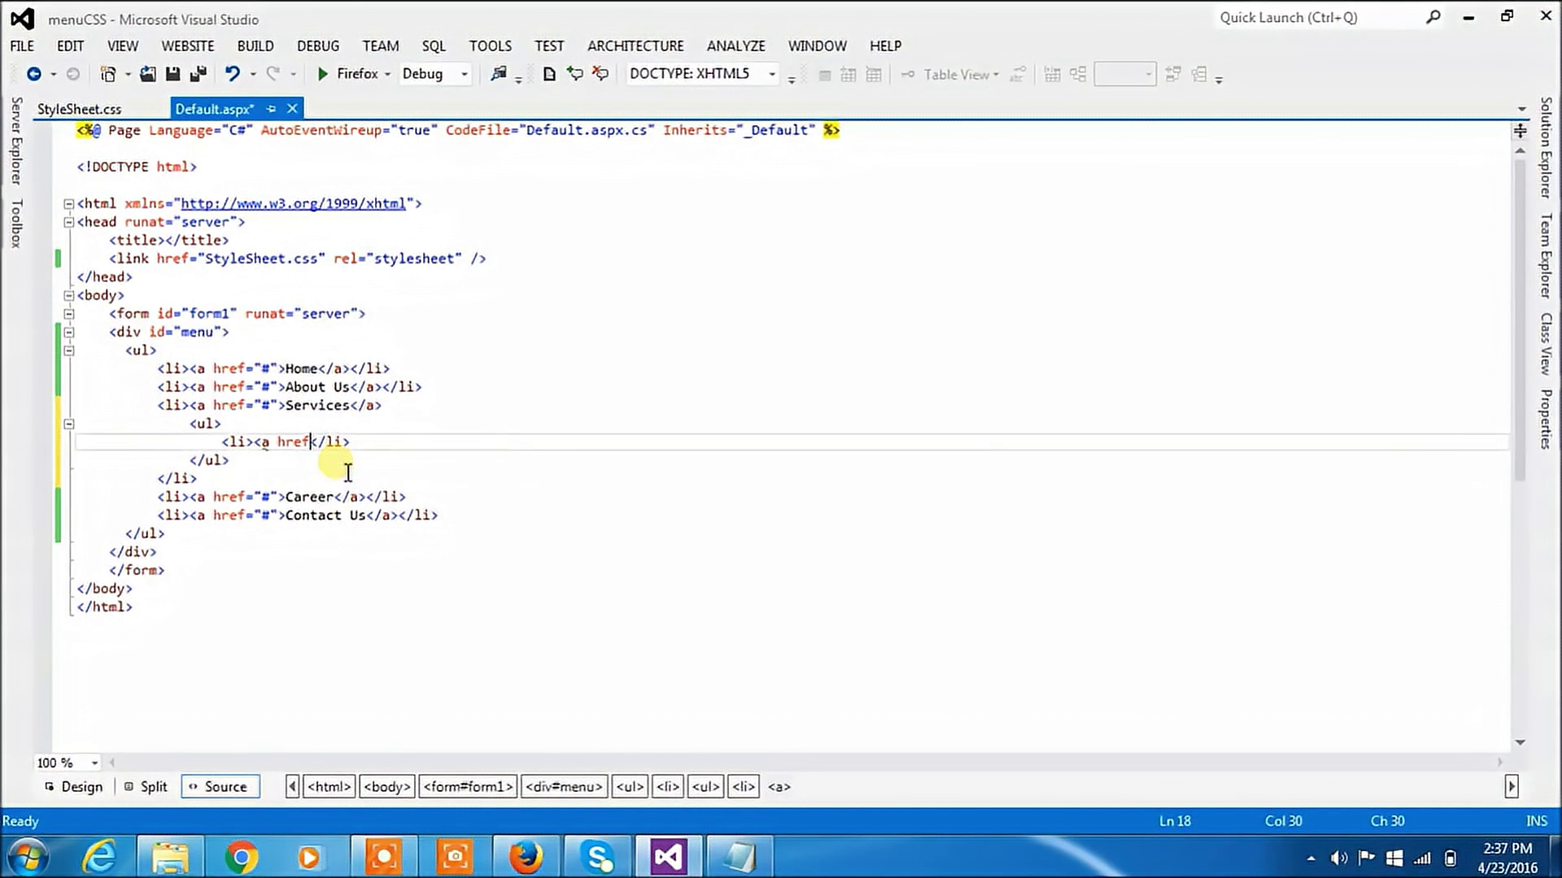
text(=")
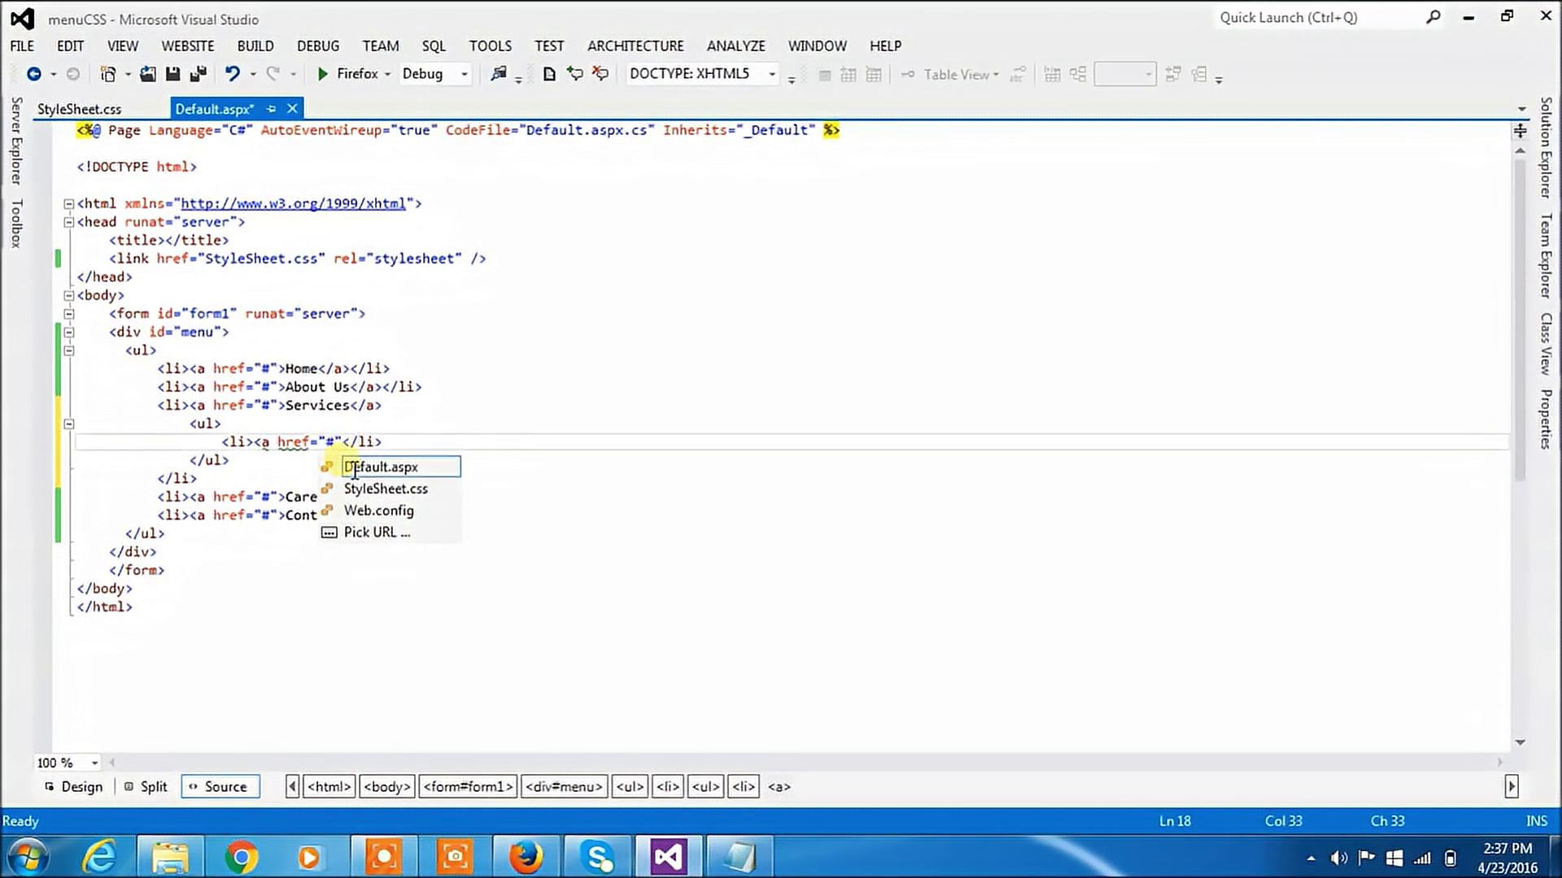
text(#)
key(Right)
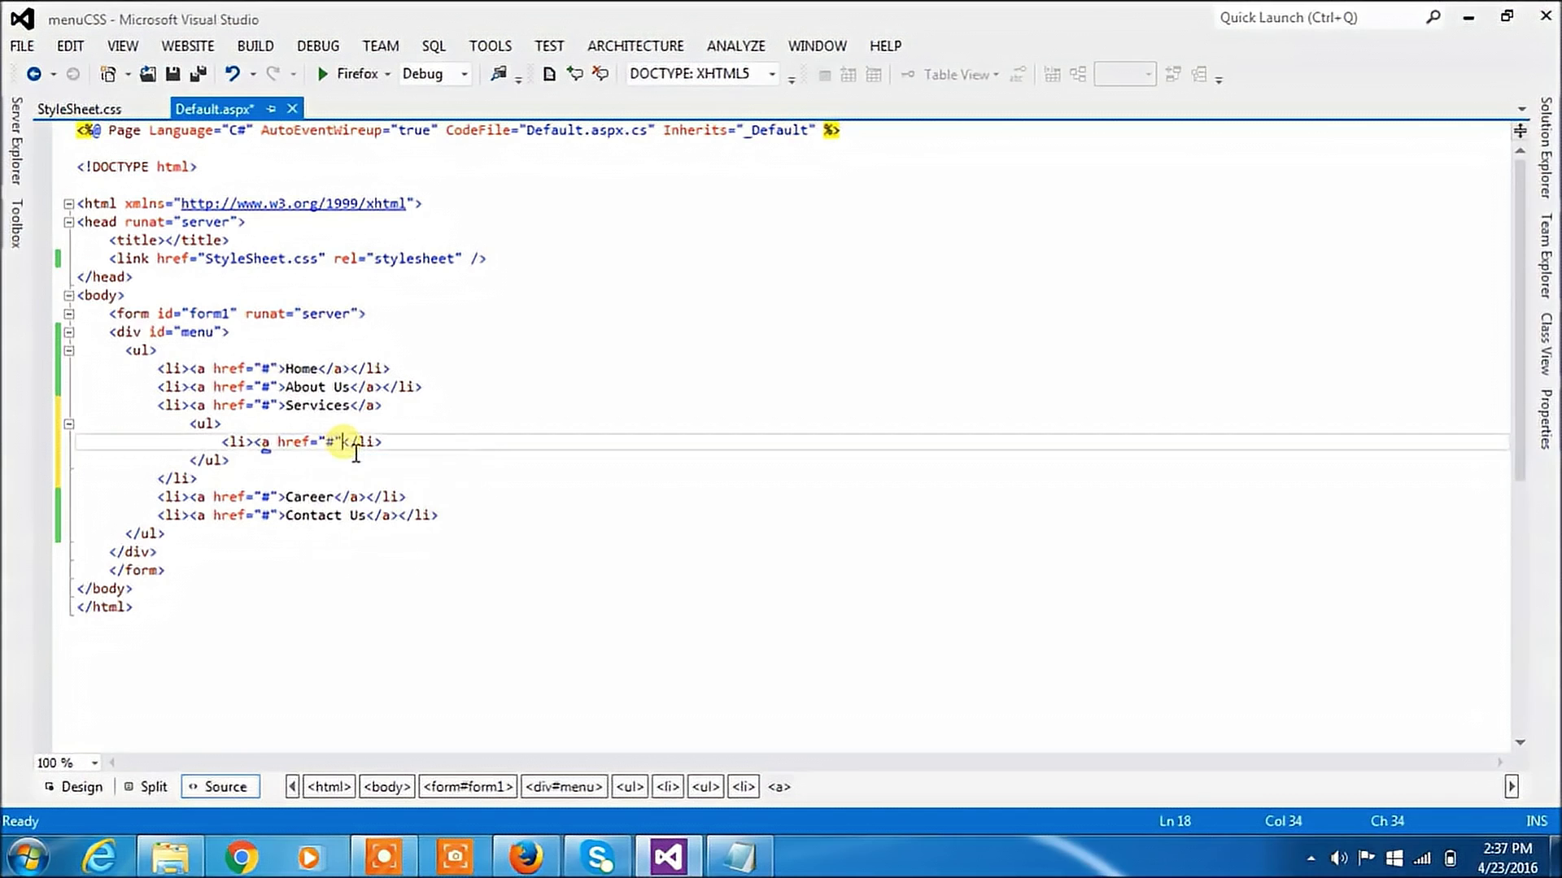
text(>)
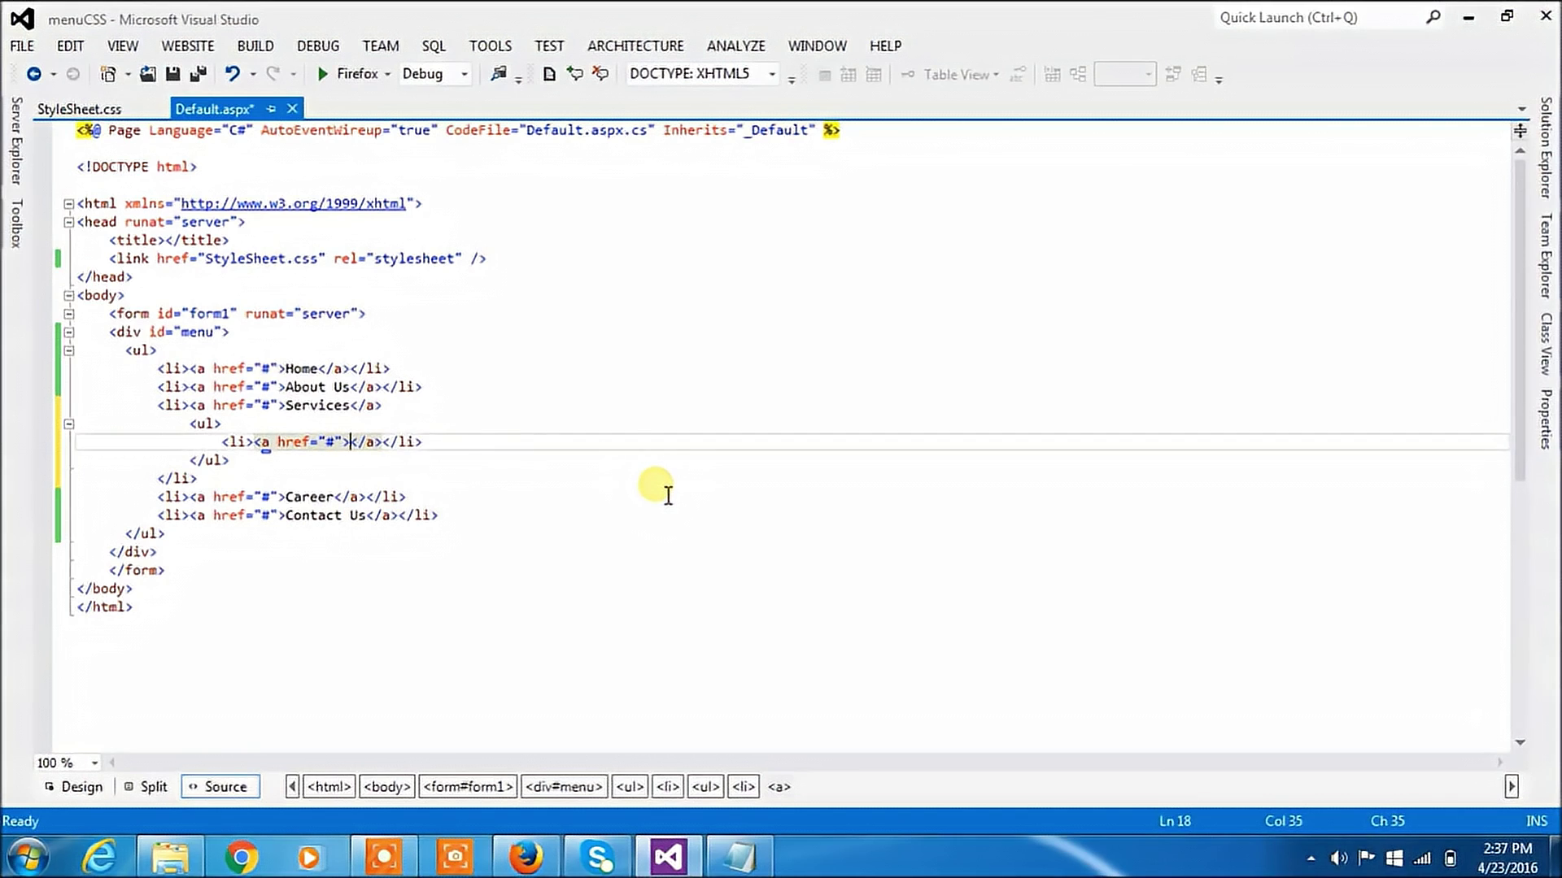
text(Web)
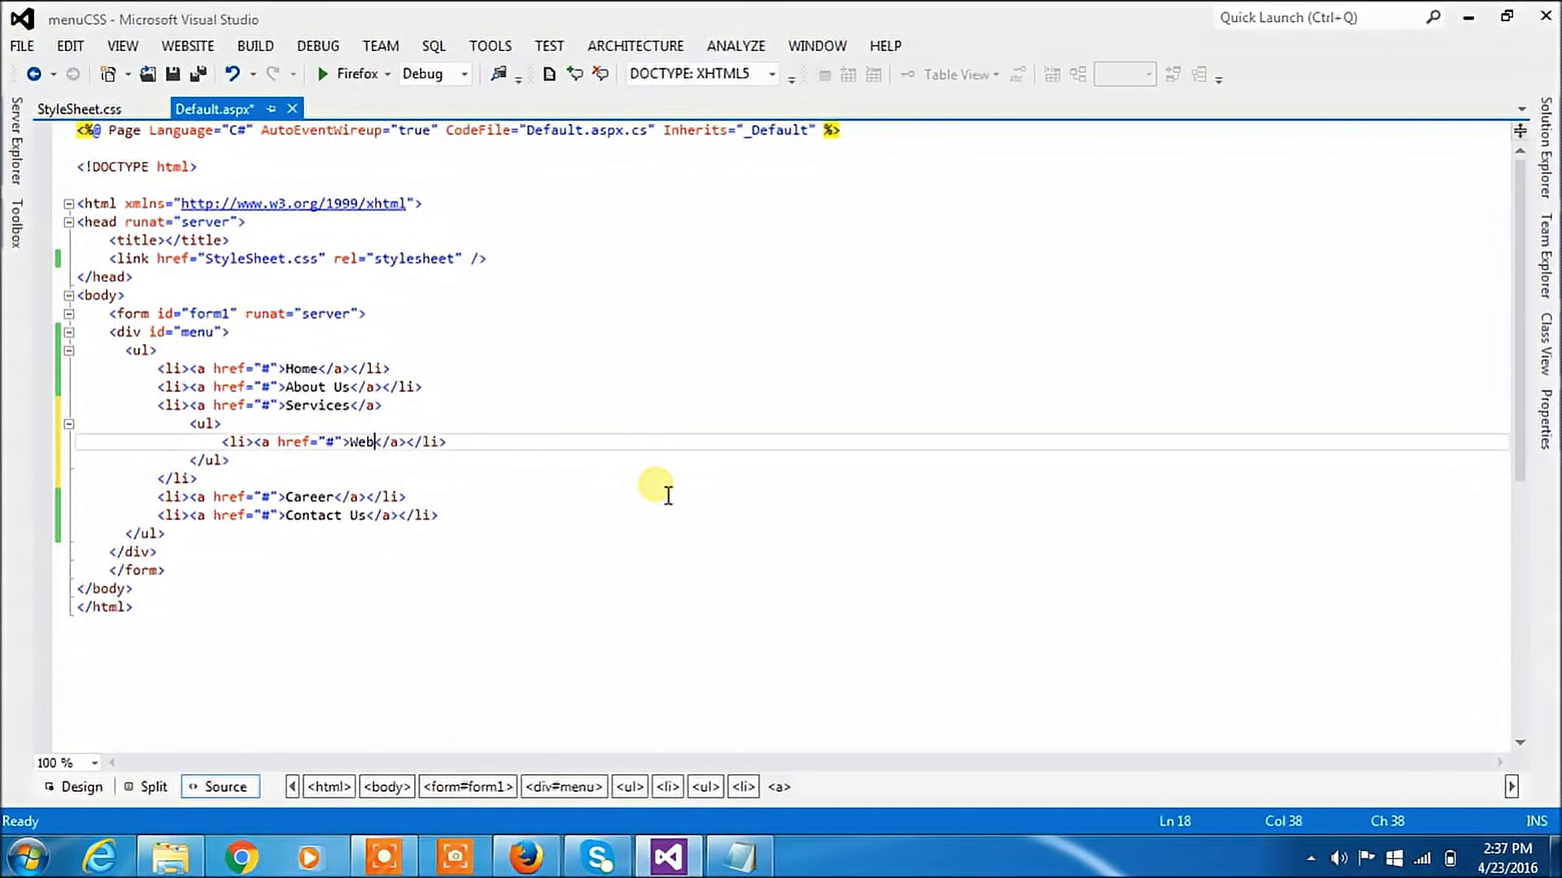
text( desig)
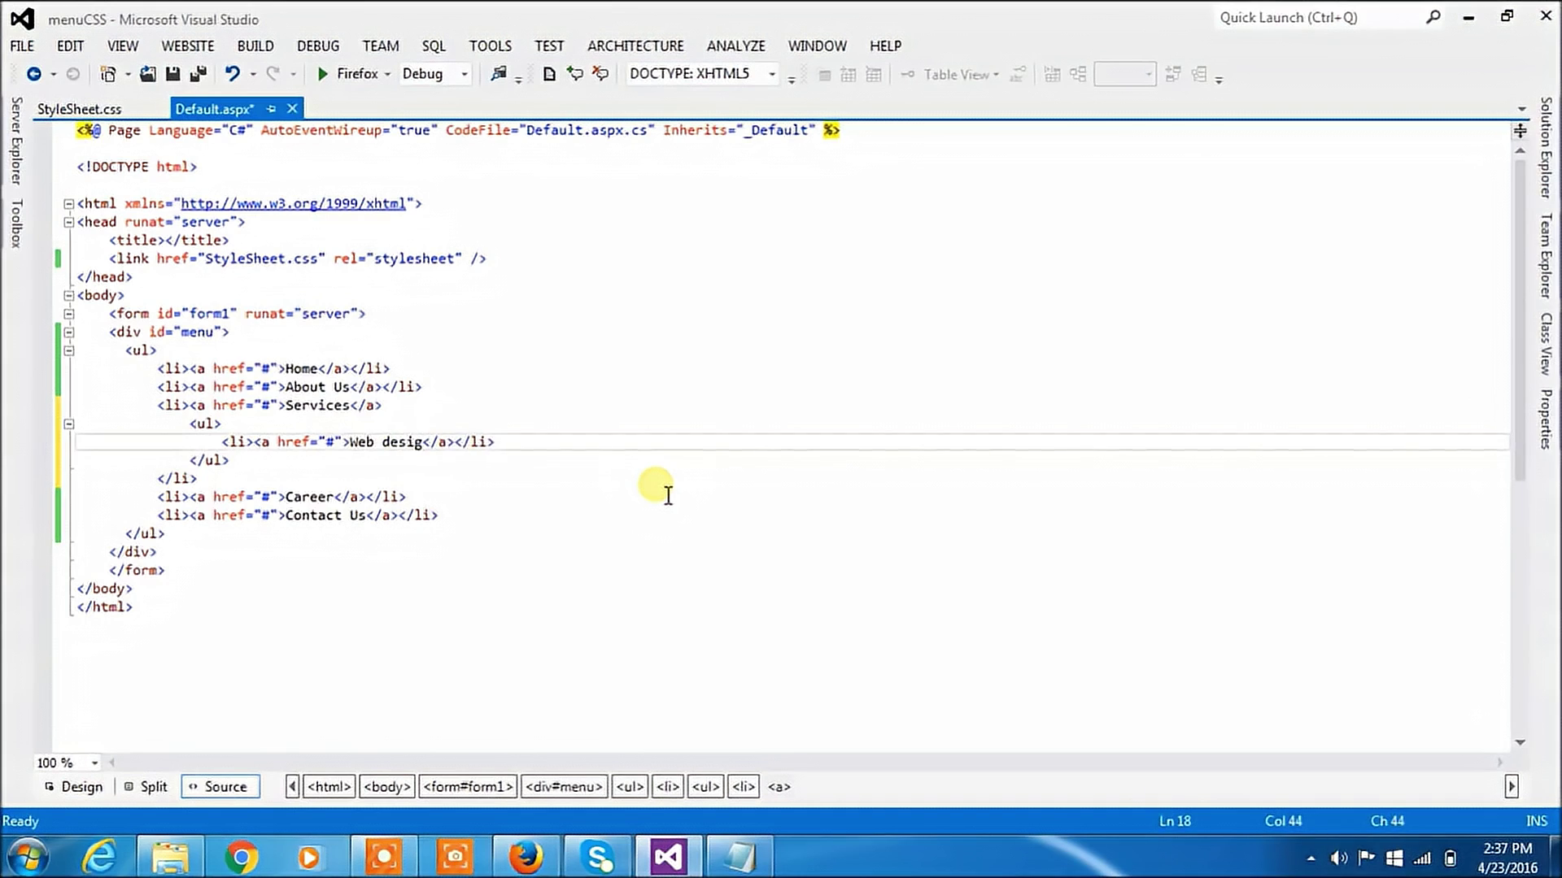
text(nin)
text(g)
Step: Duplicate the Web designing list item line three times
drag(529, 442, 222, 442)
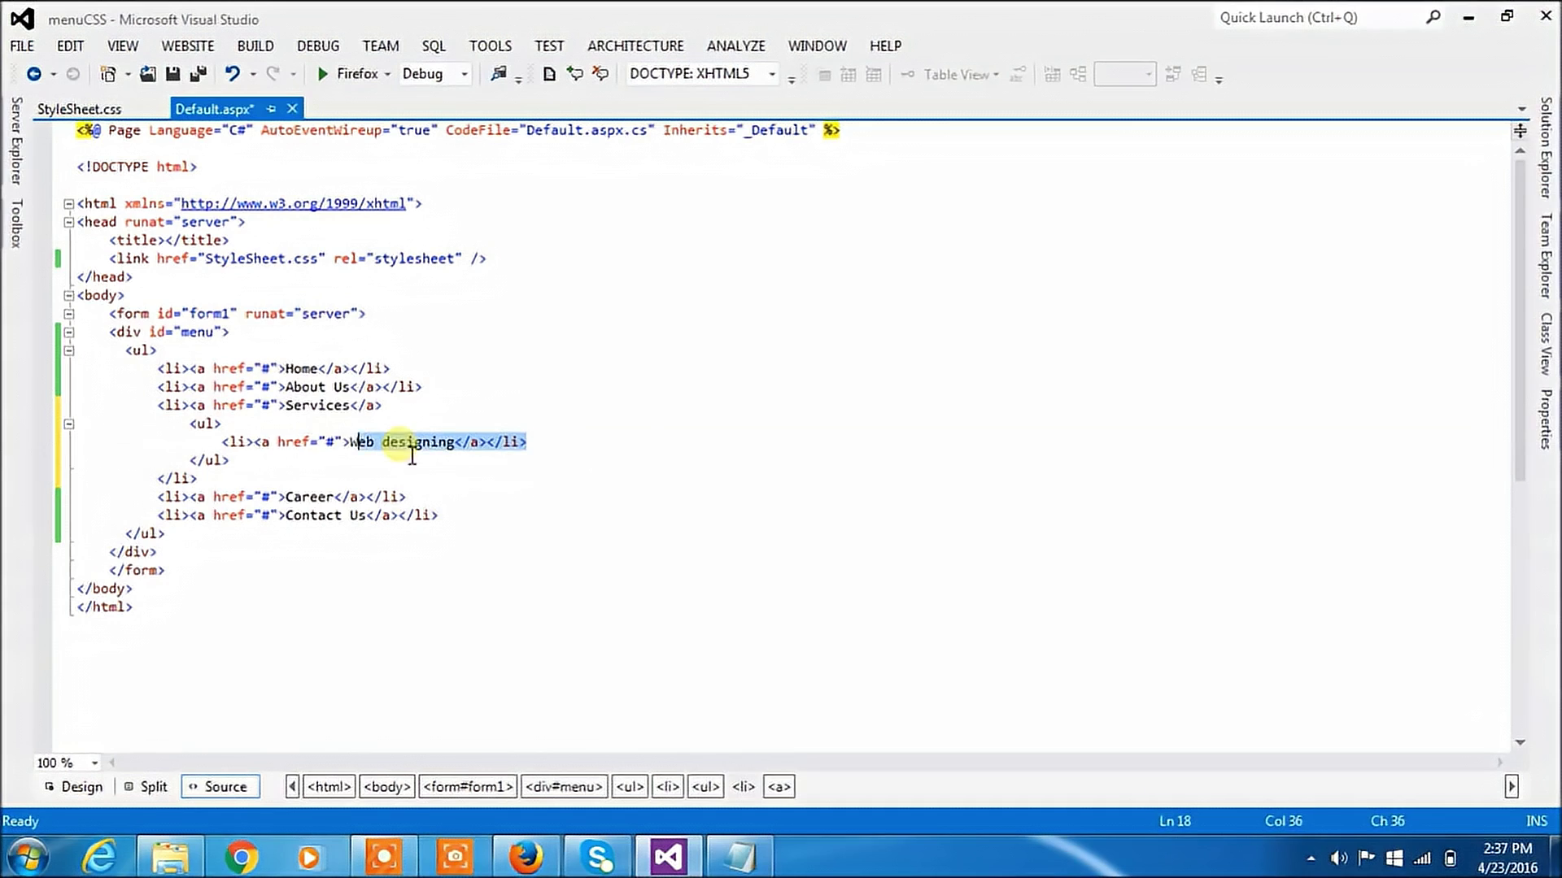
click(574, 452)
key(Return)
text(<li><a href="#">Web designing</a></li>)
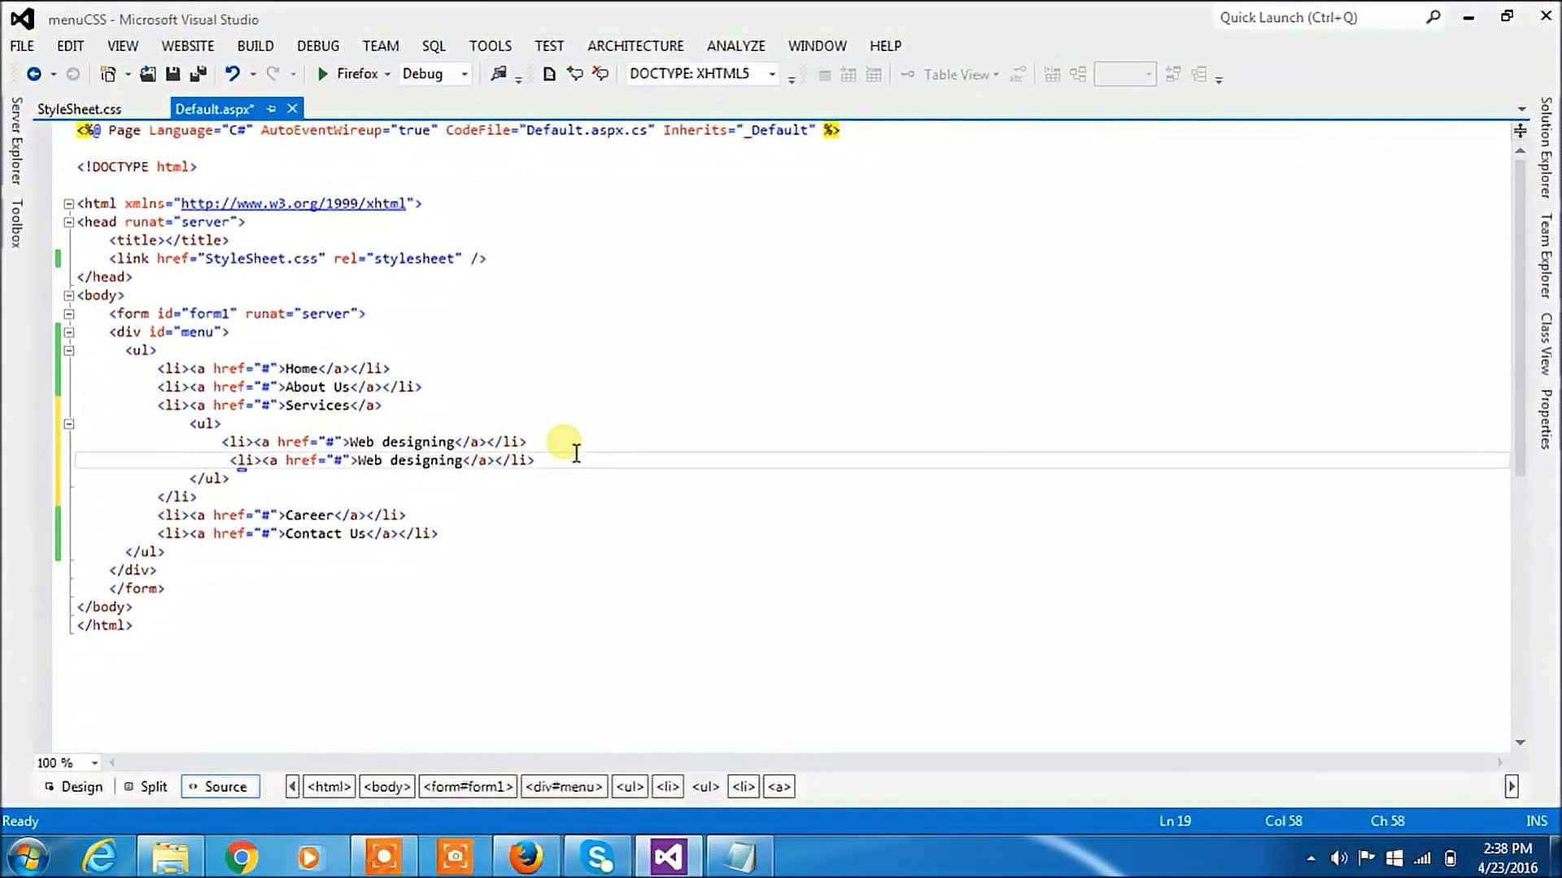
key(Return)
text(<li><a href="#">Web designing</a></li>)
key(Return)
text(<li><a href="#">Web designing</a></li>)
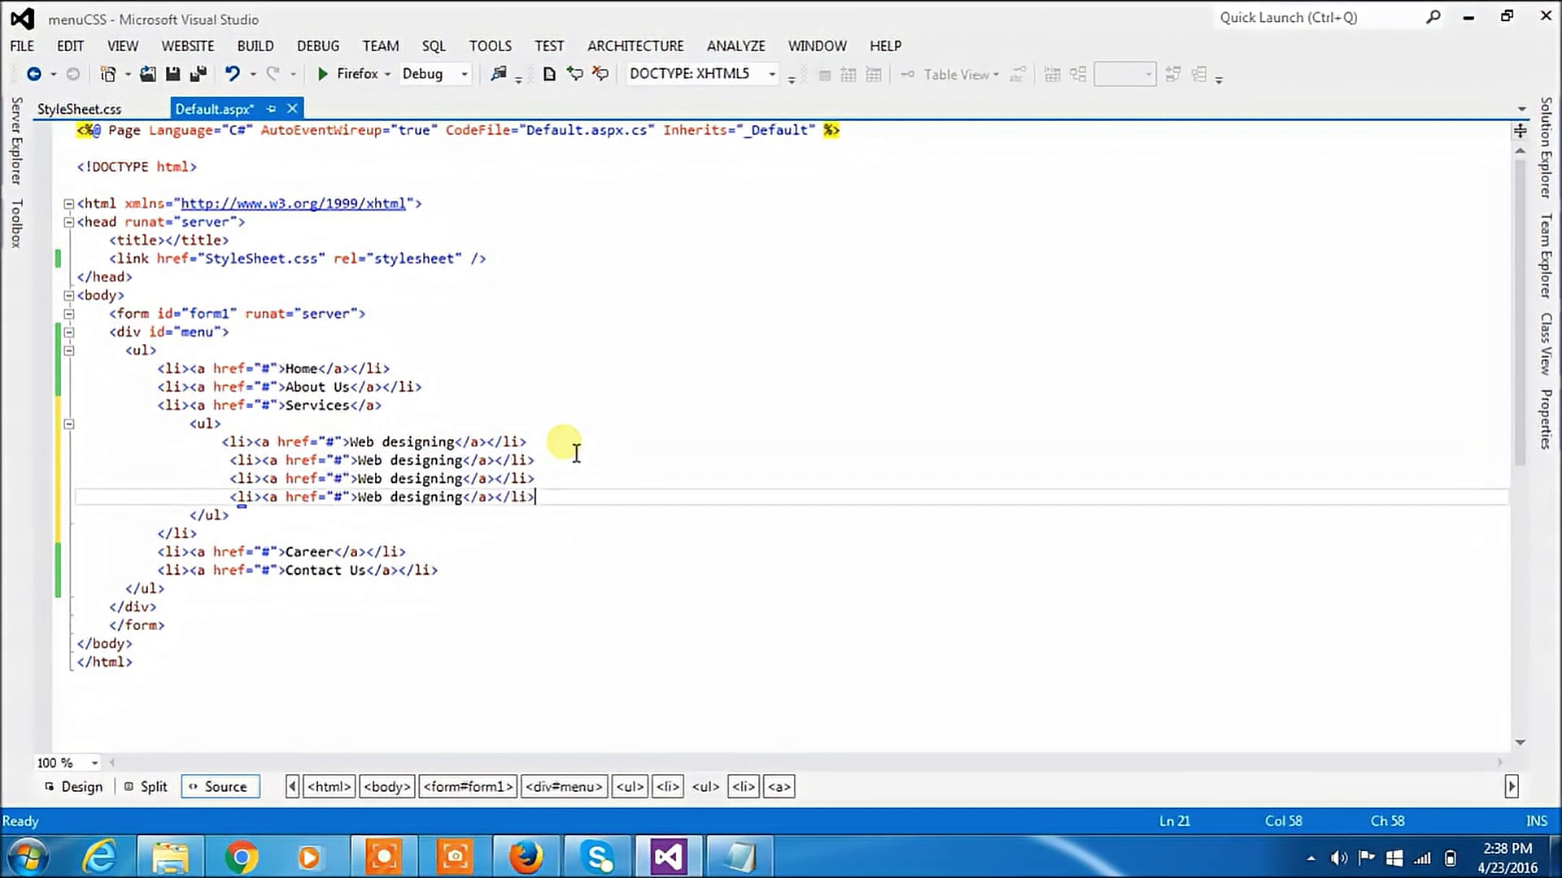
Step: Rename the three copies to Software development, E-Commerce and Web Hosting
click(472, 463)
key(BackSpace)
key(BackSpace)
key(BackSpace)
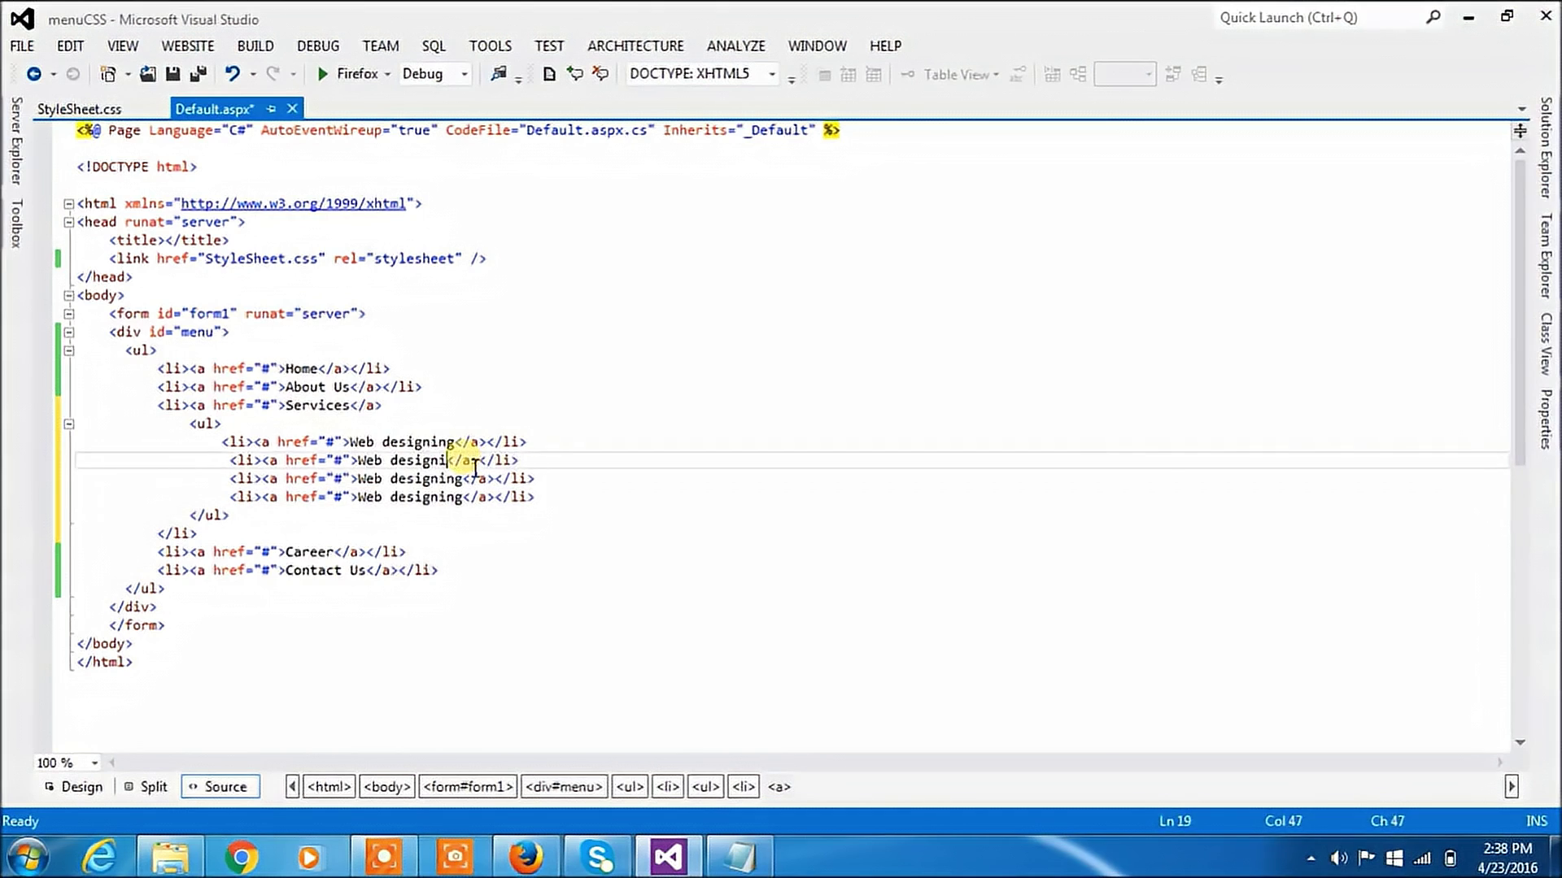
key(BackSpace)
key(BackSpace)
key(BackSpace)
key(BackSpace)
key(BackSpace)
key(BackSpace)
key(BackSpace)
key(BackSpace)
key(BackSpace)
key(BackSpace)
text(Software )
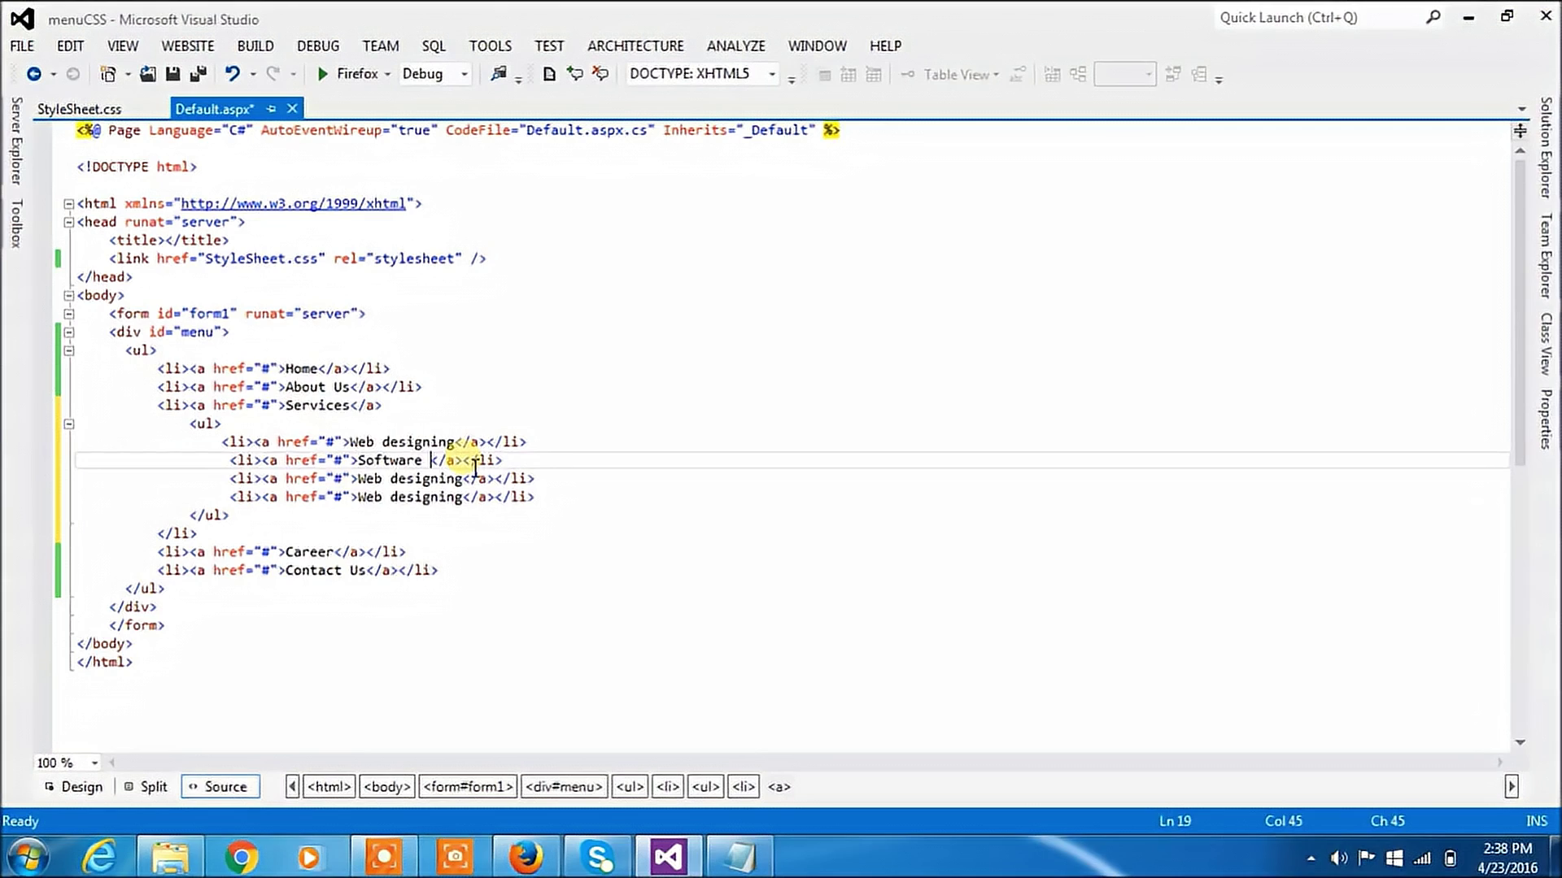
text(develop)
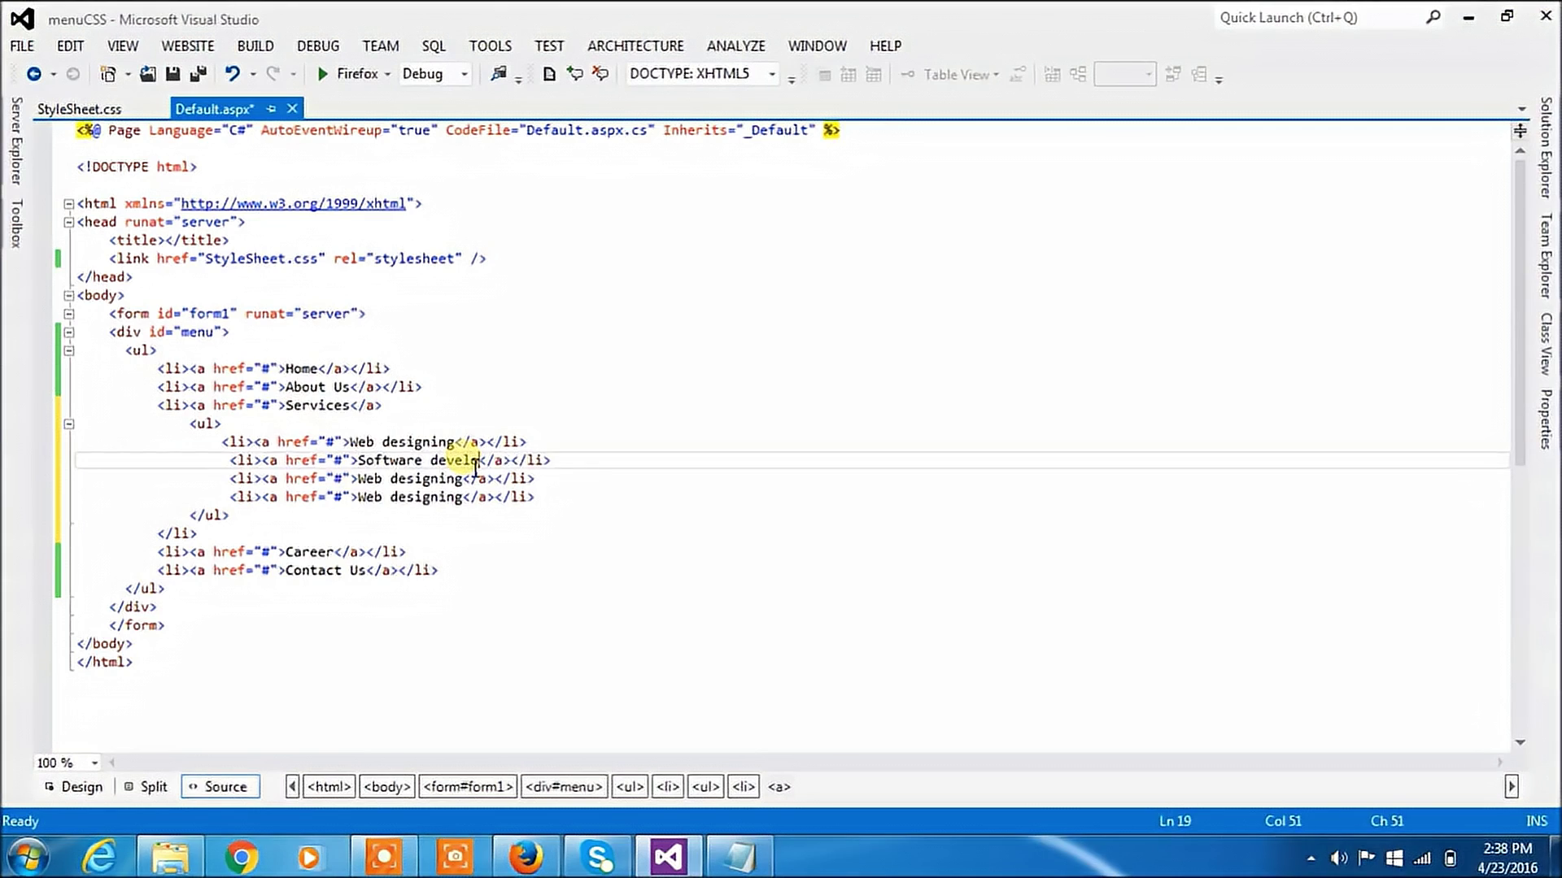
text(ment)
click(467, 479)
key(BackSpace)
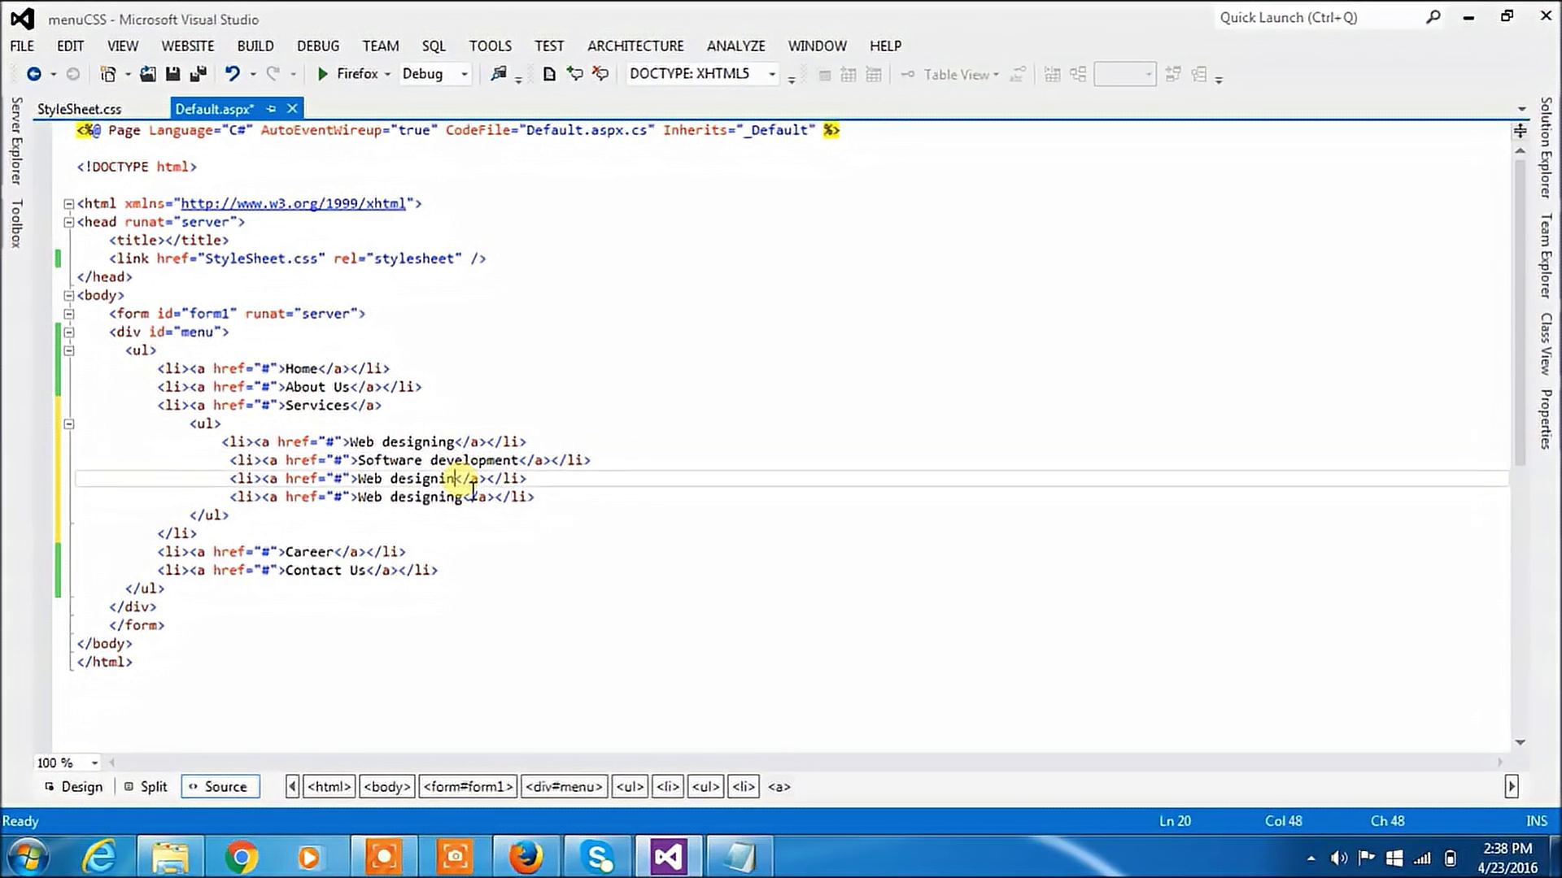
key(BackSpace)
key(BackSpace)
key(BackSpace)
key(BackSpace)
key(BackSpace)
key(BackSpace)
key(BackSpace)
key(BackSpace)
key(BackSpace)
key(BackSpace)
key(BackSpace)
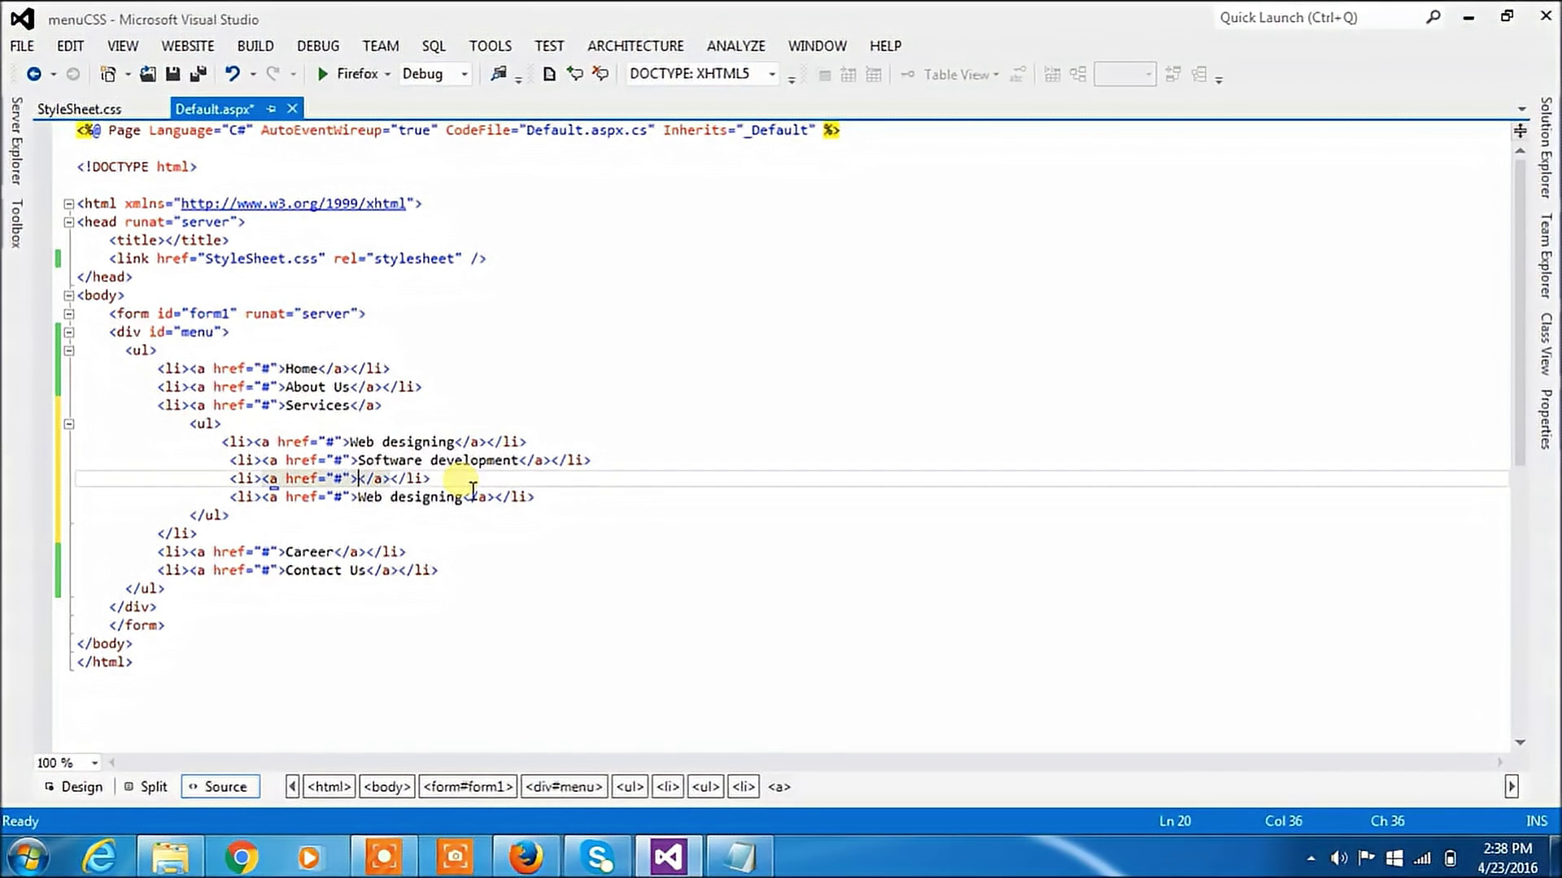
text(E)
text(-)
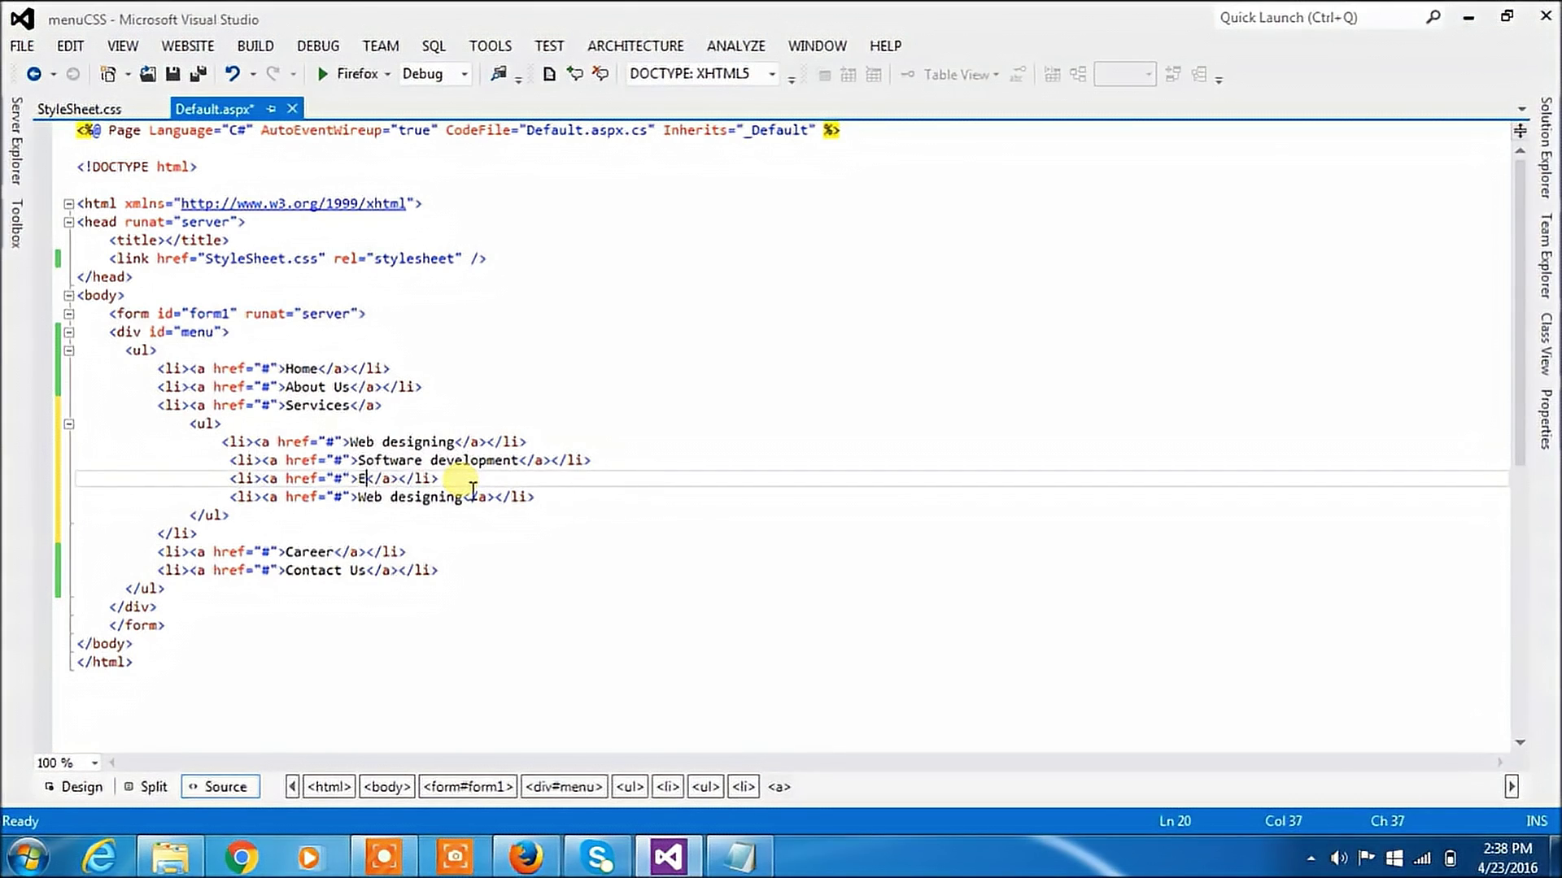
text(co)
key(BackSpace)
key(BackSpace)
text(Commer)
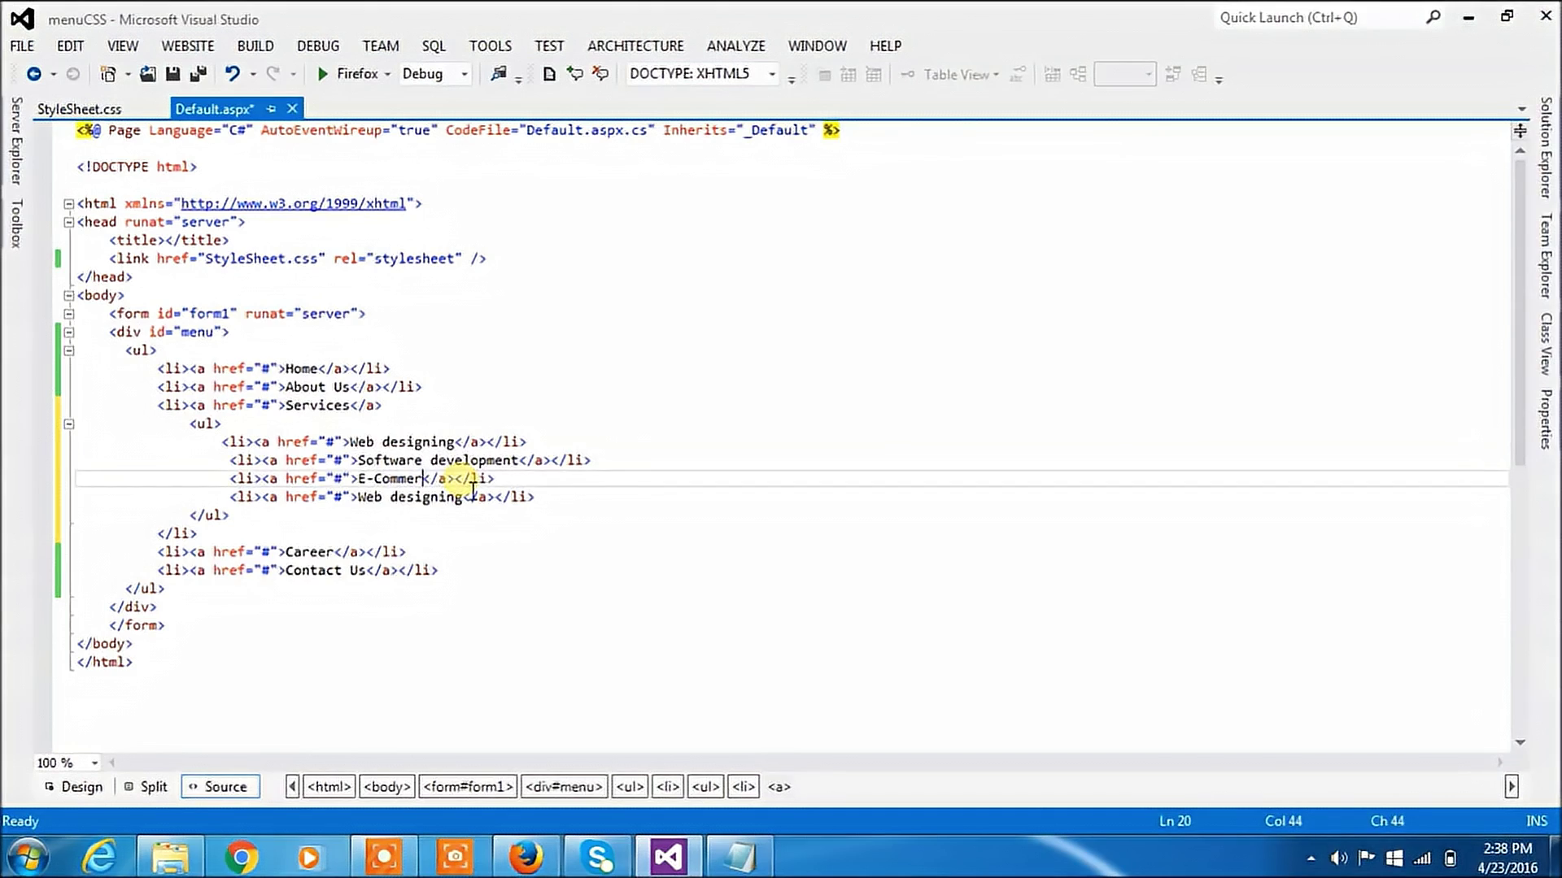
text(ce)
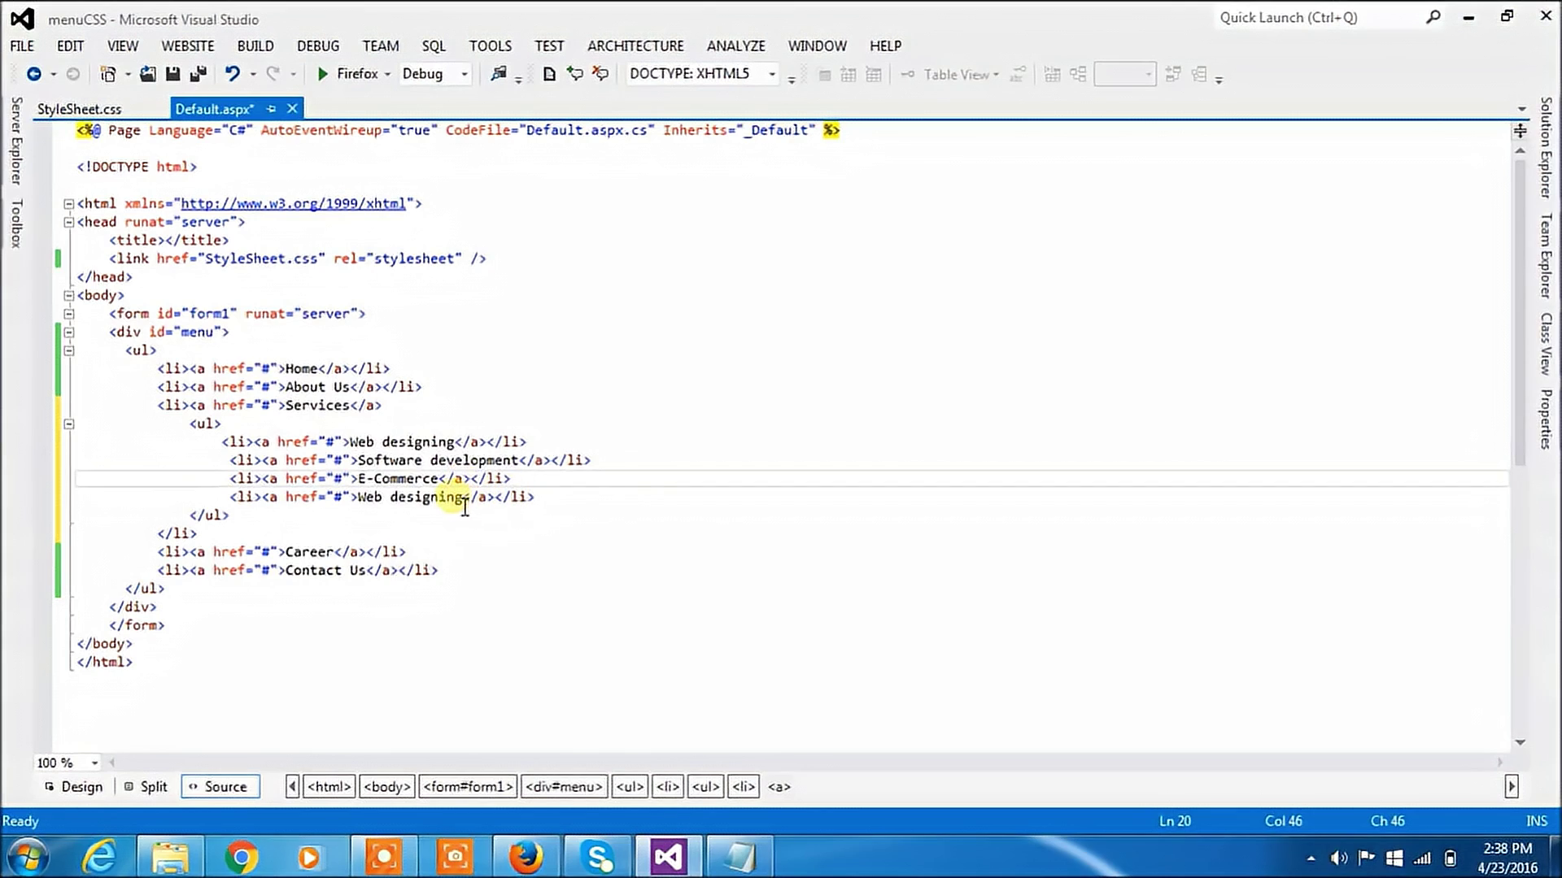
click(469, 497)
key(BackSpace)
key(BackSpace)
key(BackSpace)
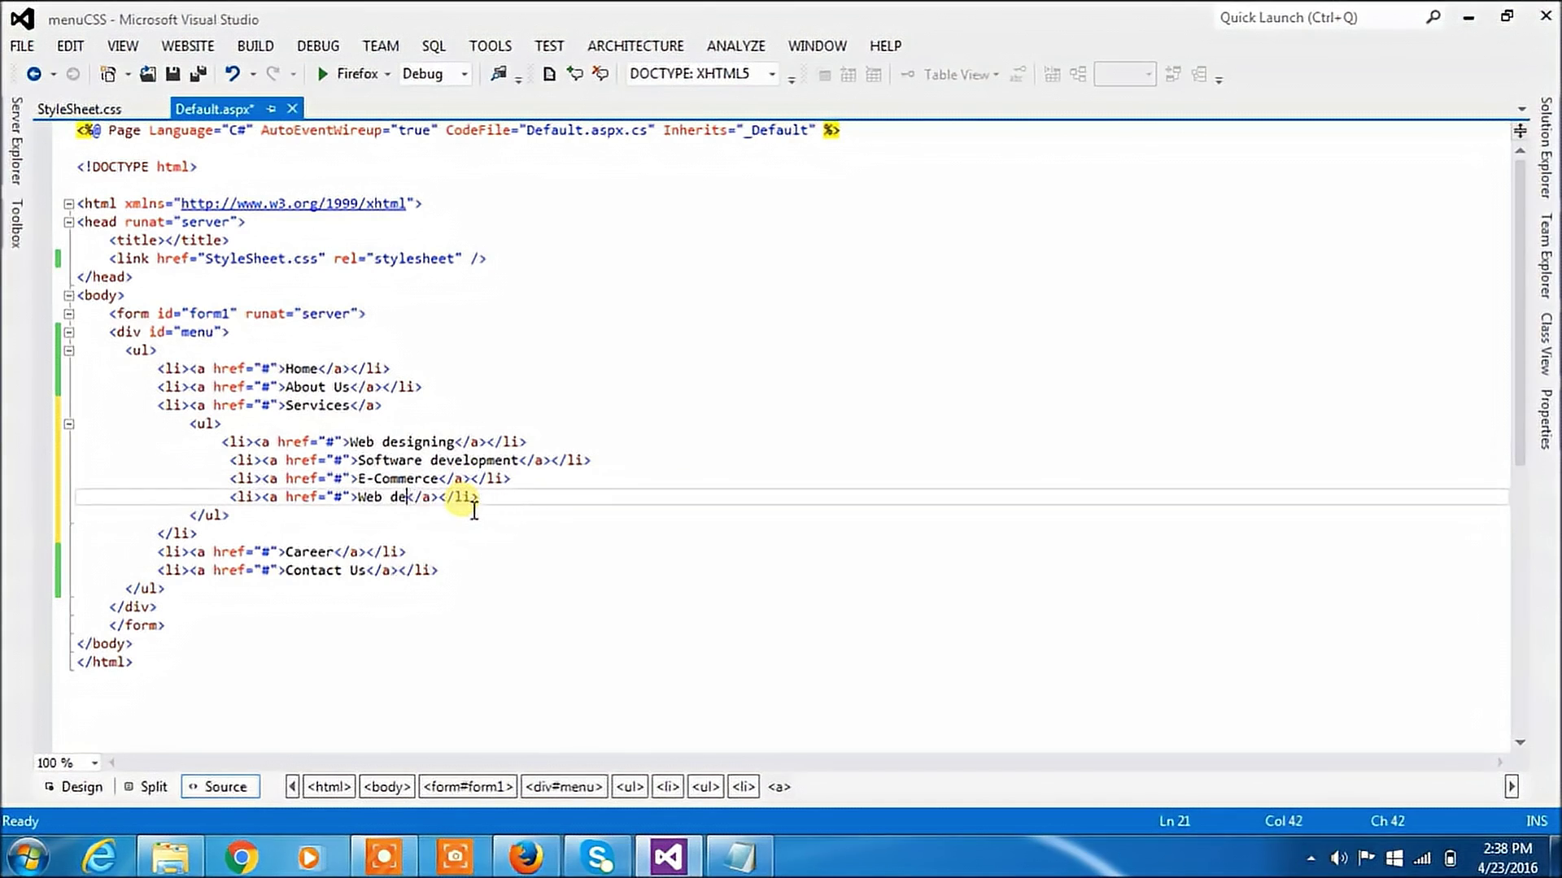
key(BackSpace)
key(BackSpace)
text(H)
text(osting)
Step: Save Default.aspx and bring up the Firefox preview
click(692, 536)
key(ctrl+s)
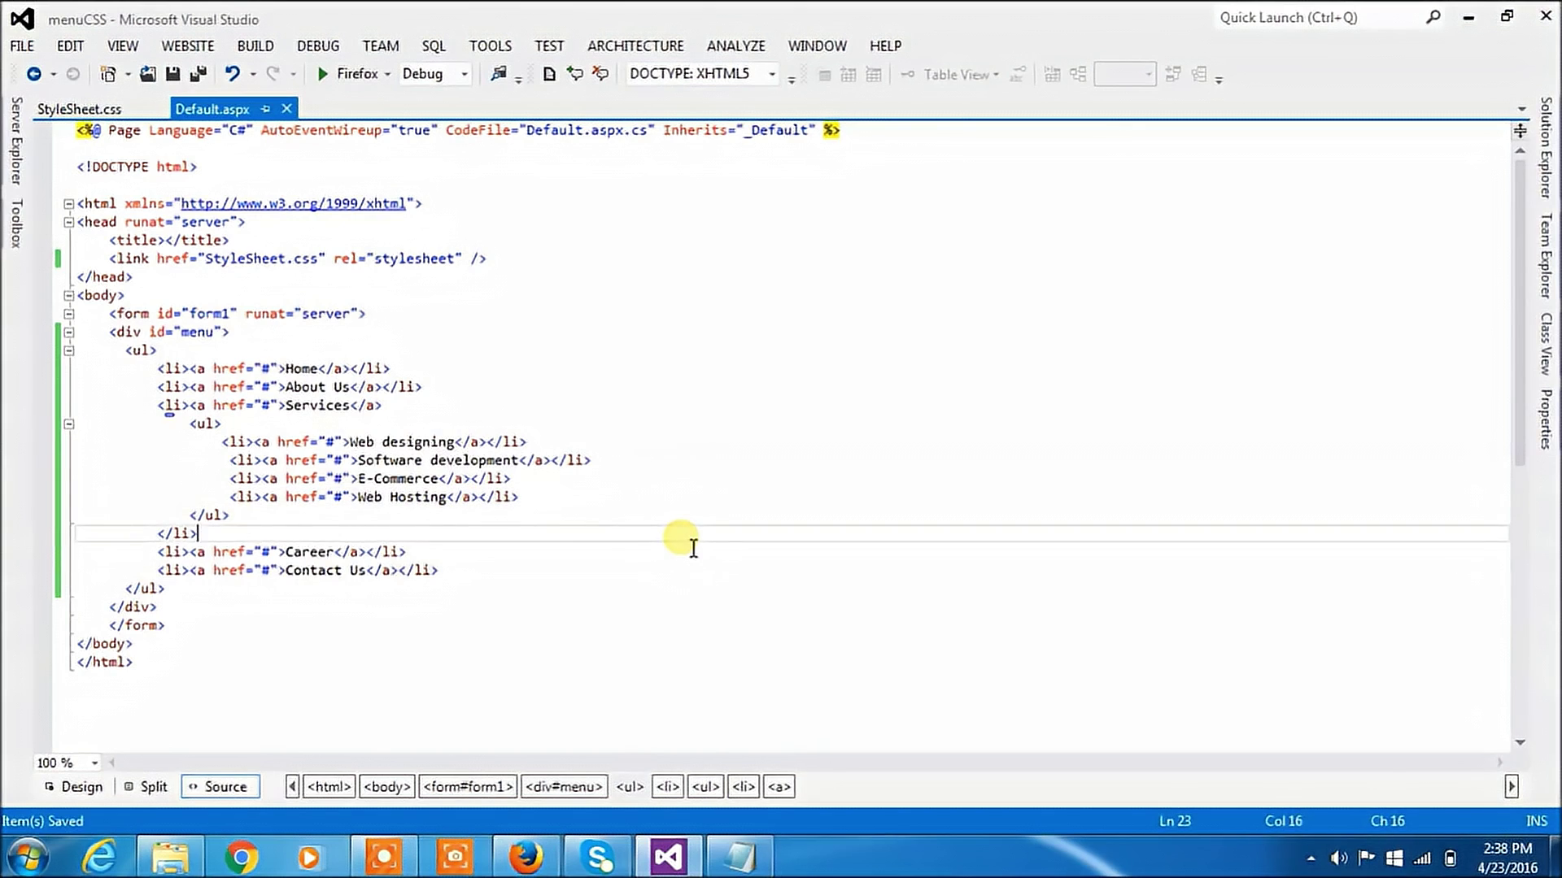
click(528, 856)
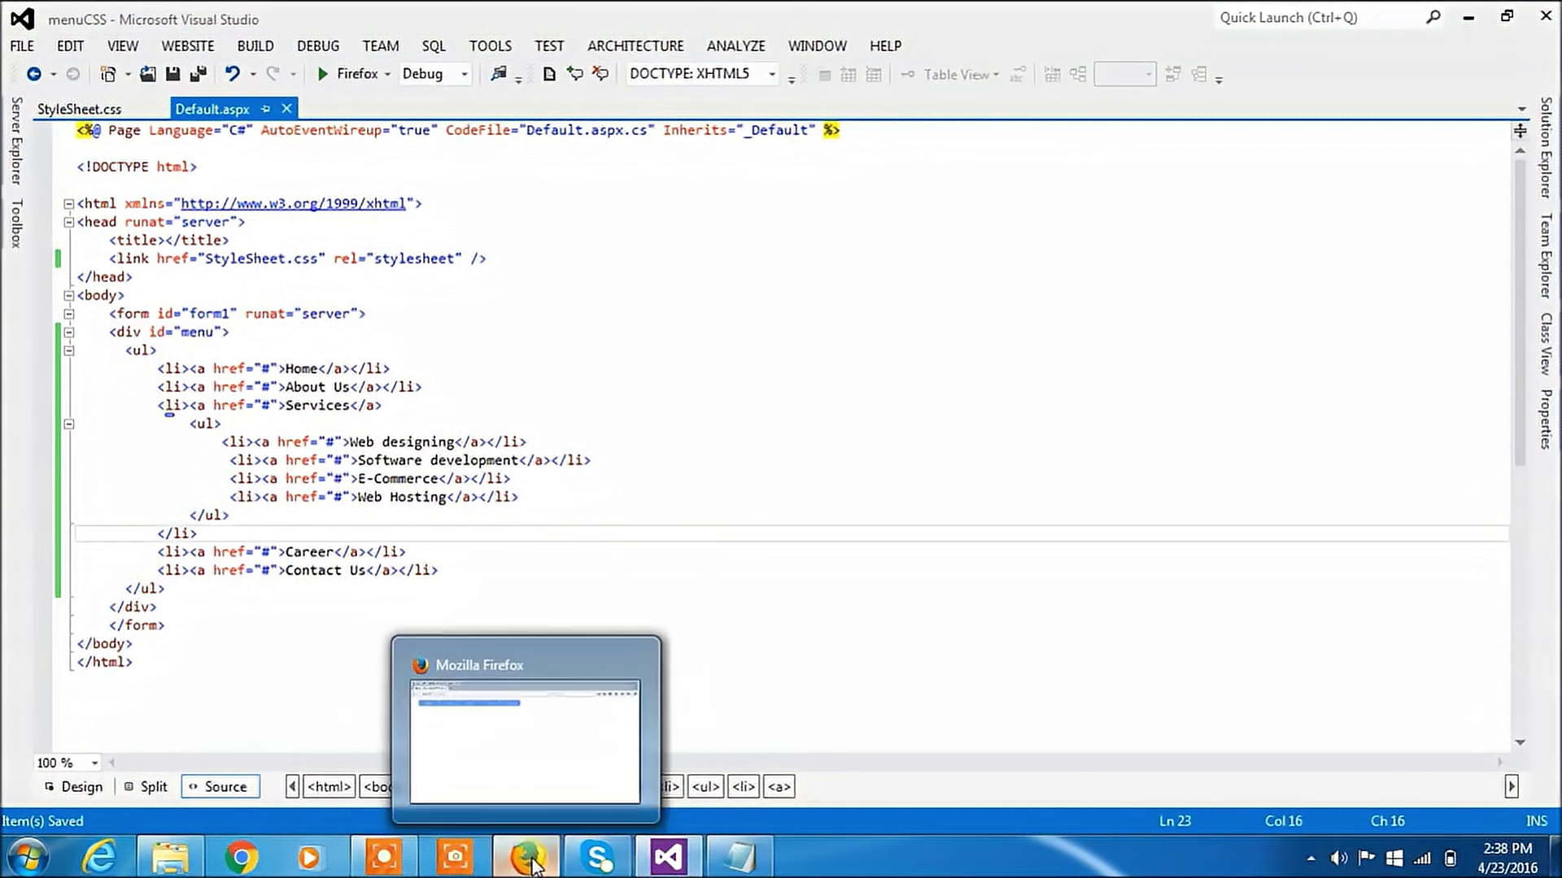
Step: Reload the Firefox preview to check the submenu, then close Firefox
click(636, 83)
key(Return)
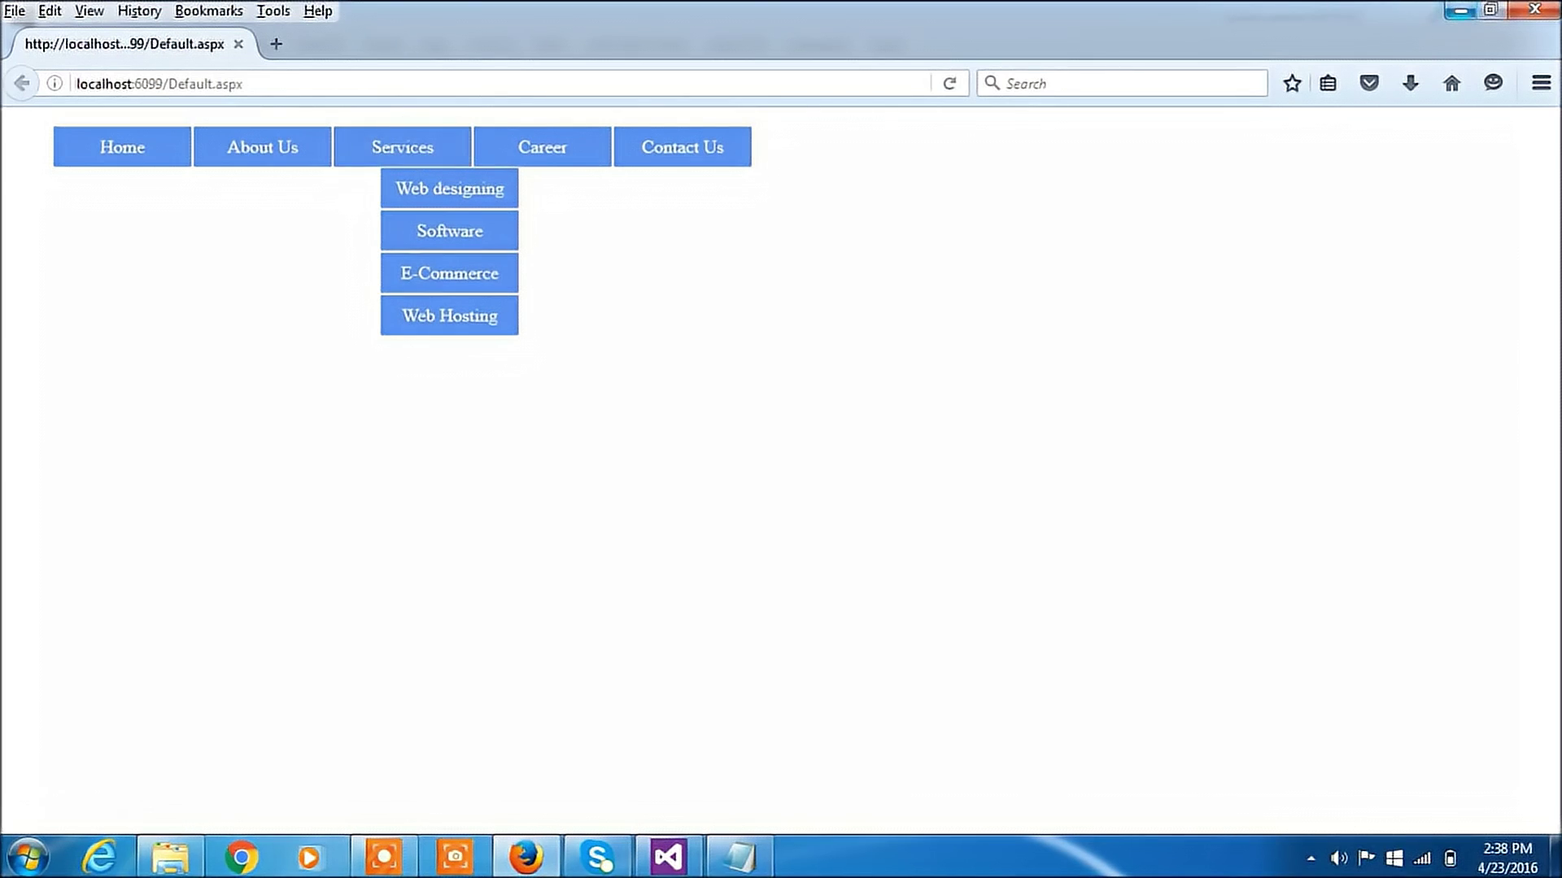
click(1459, 11)
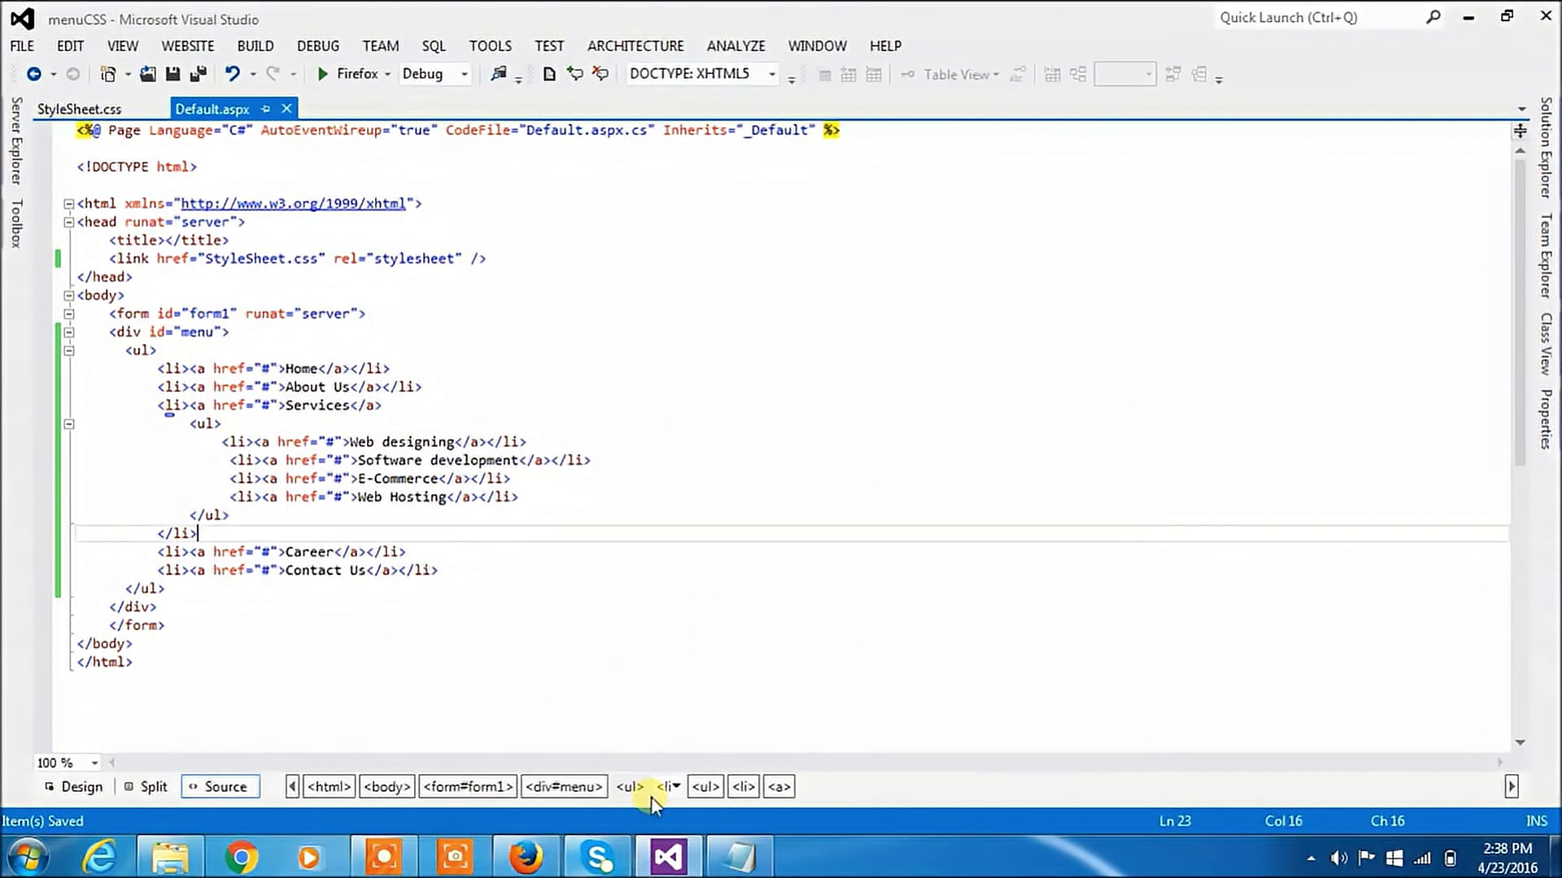
Step: Restore Visual Studio and bring up the StyleSheet.css tab
click(666, 858)
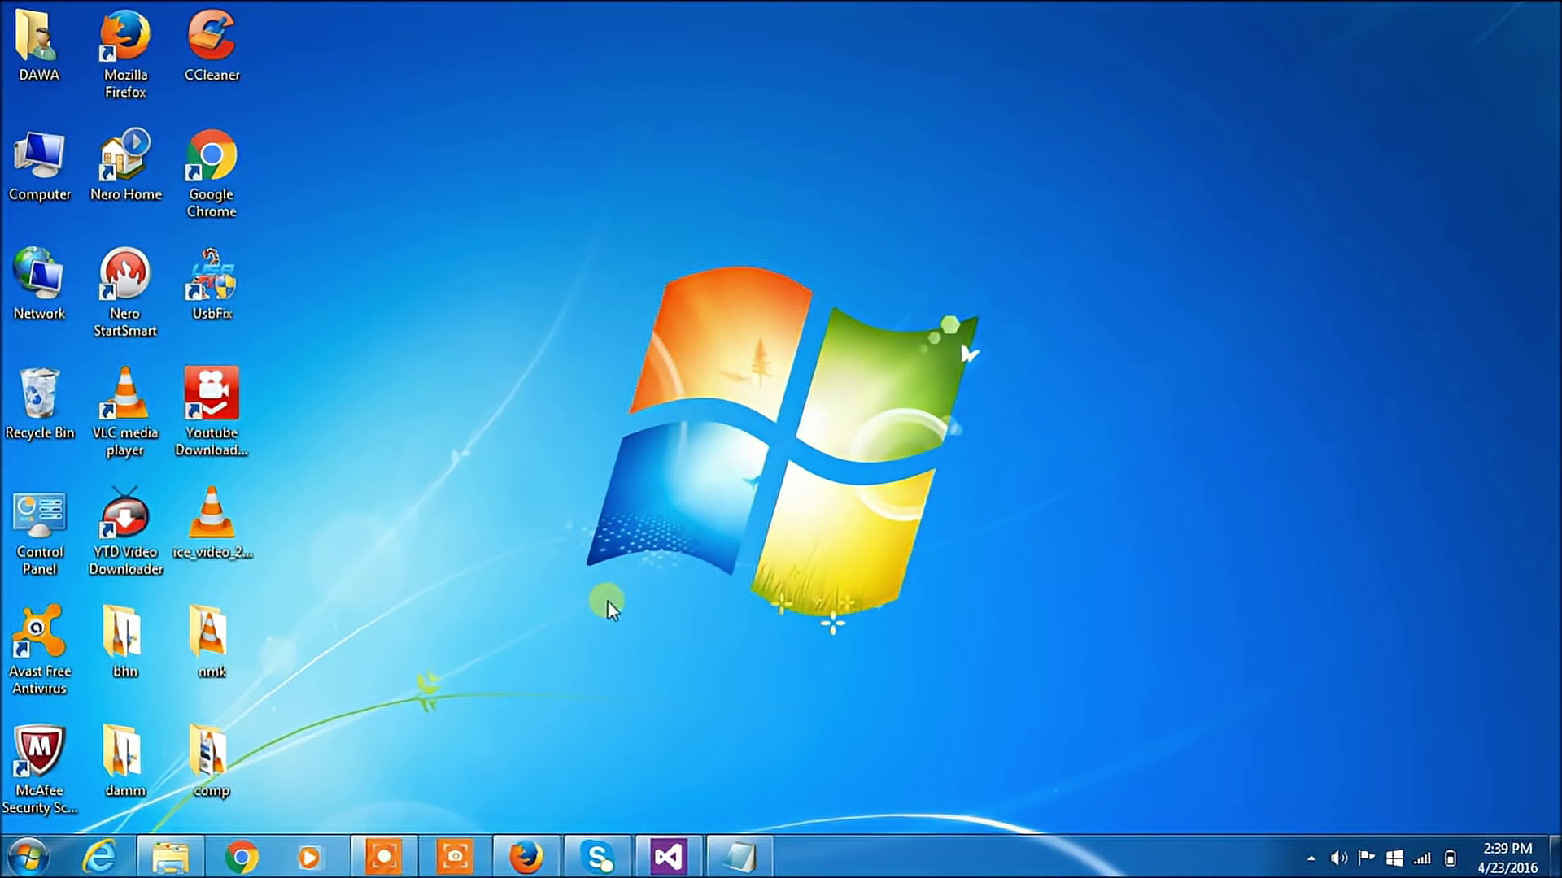
click(666, 856)
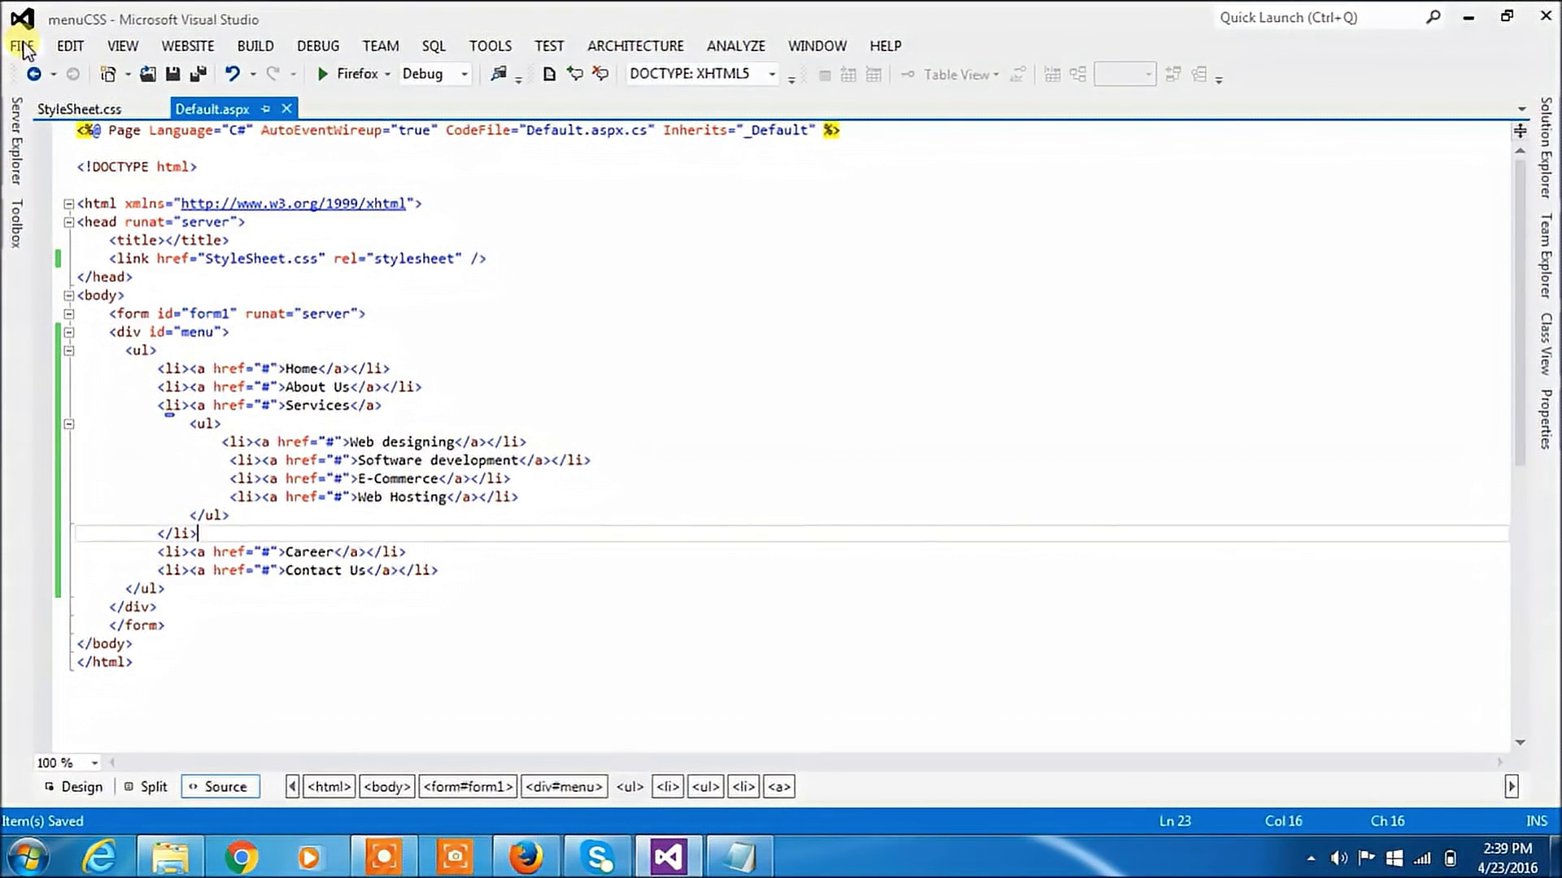
click(78, 109)
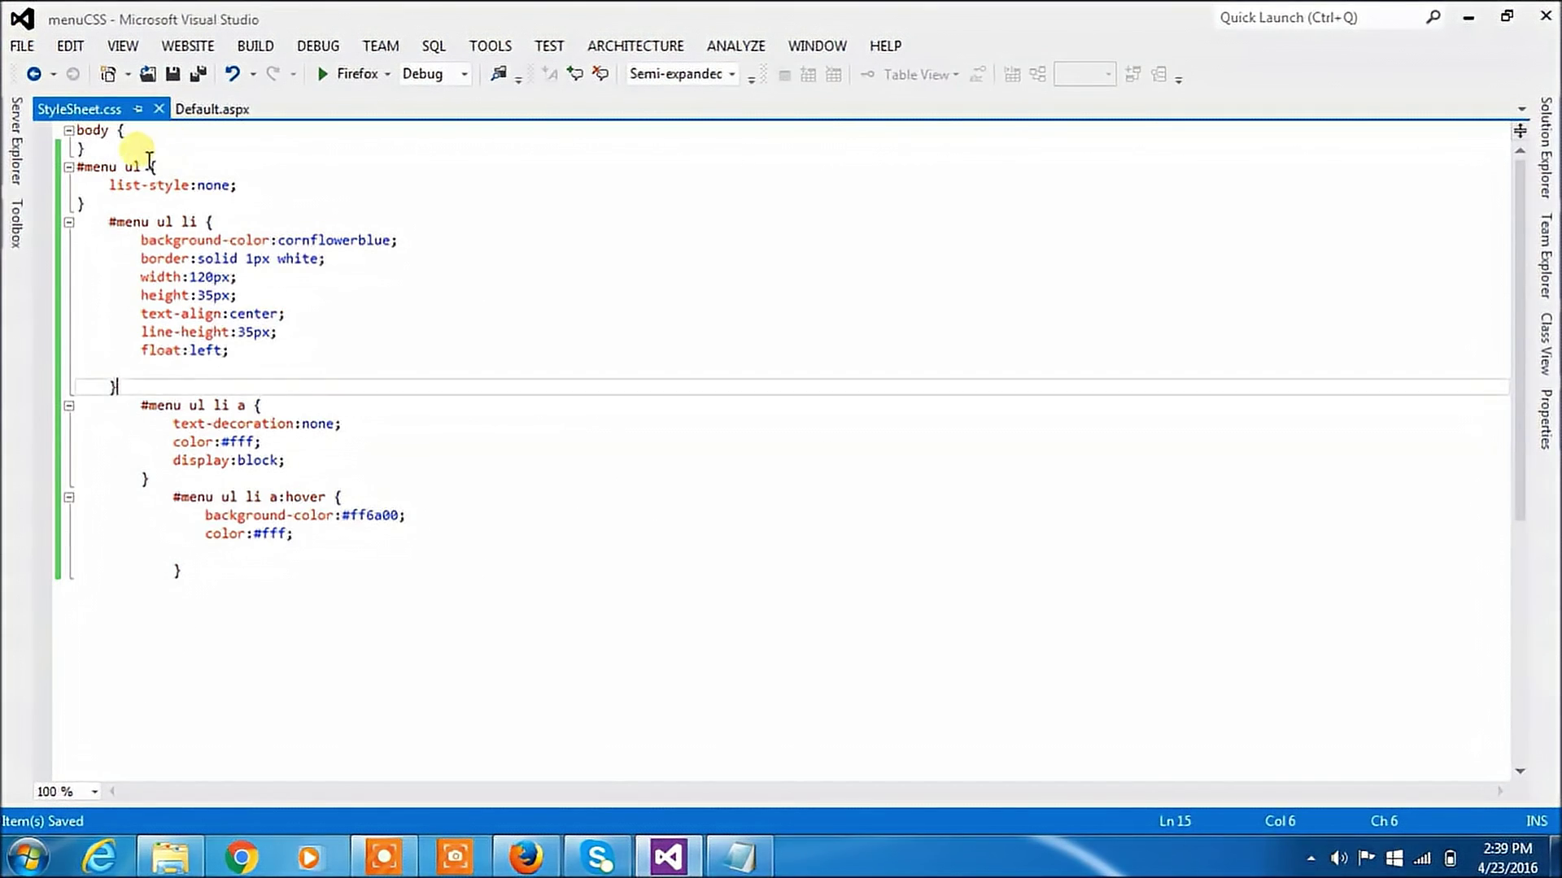
Step: Below the body rule, add a * rule with margin:0px and padding:0px, and save
click(115, 149)
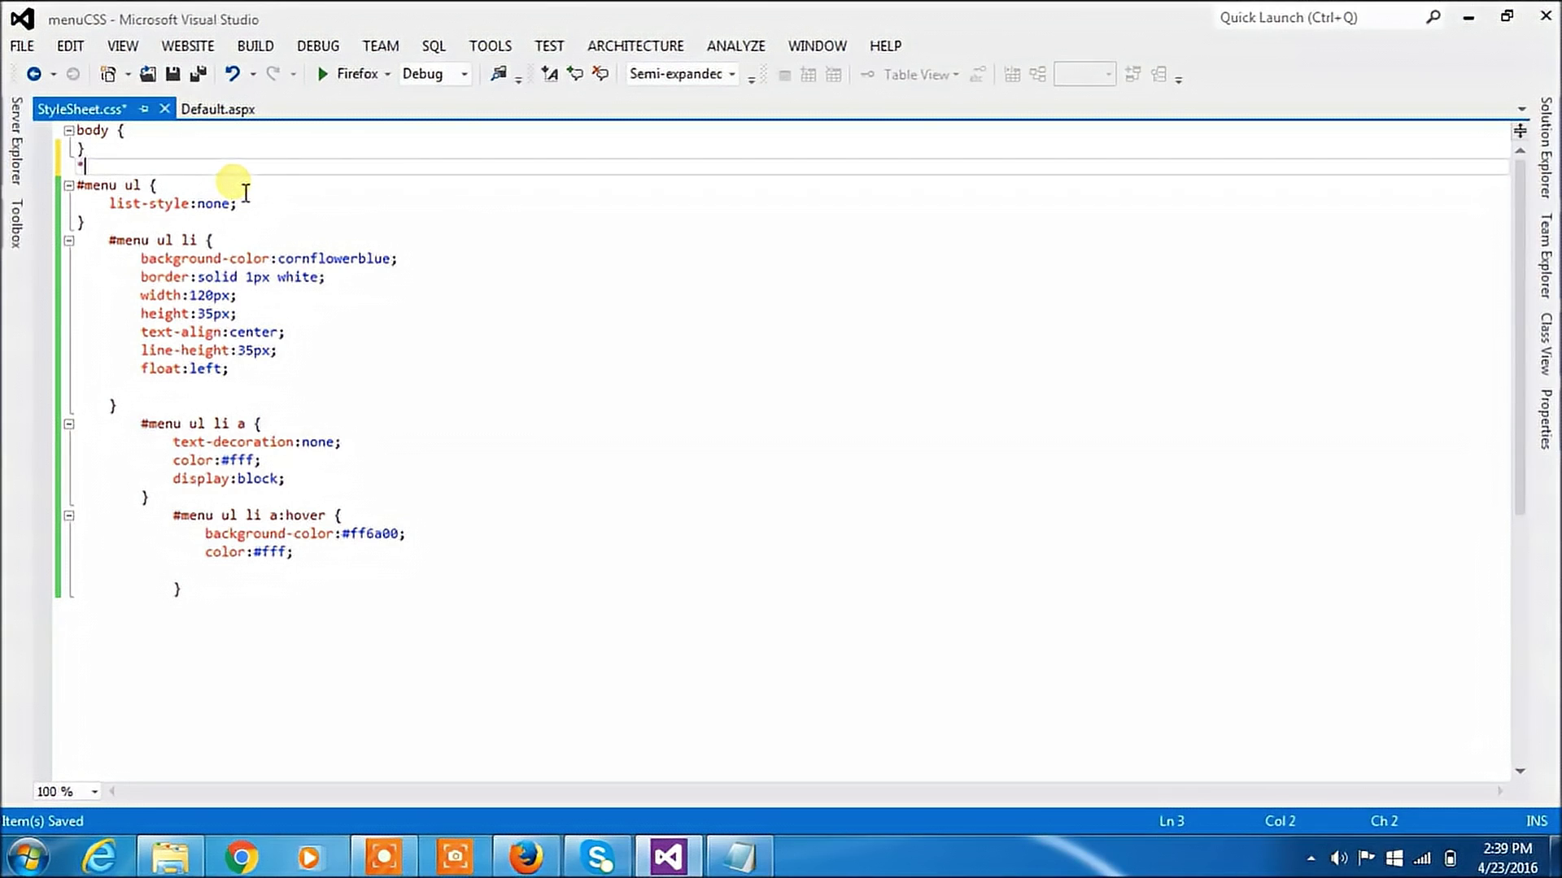
key(Return)
text({)
key(Return)
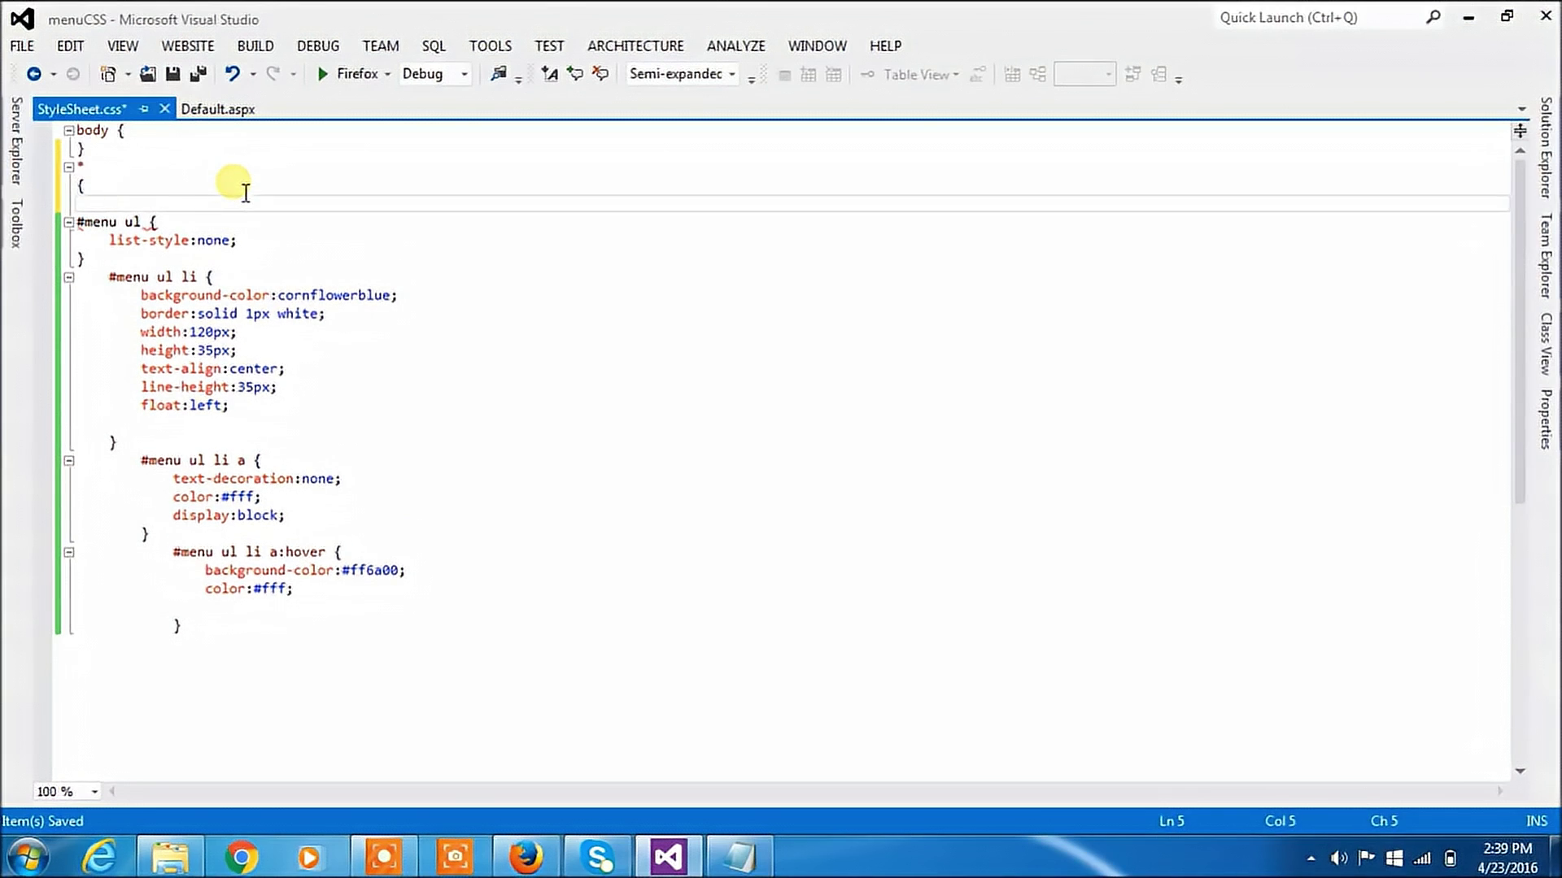
text(})
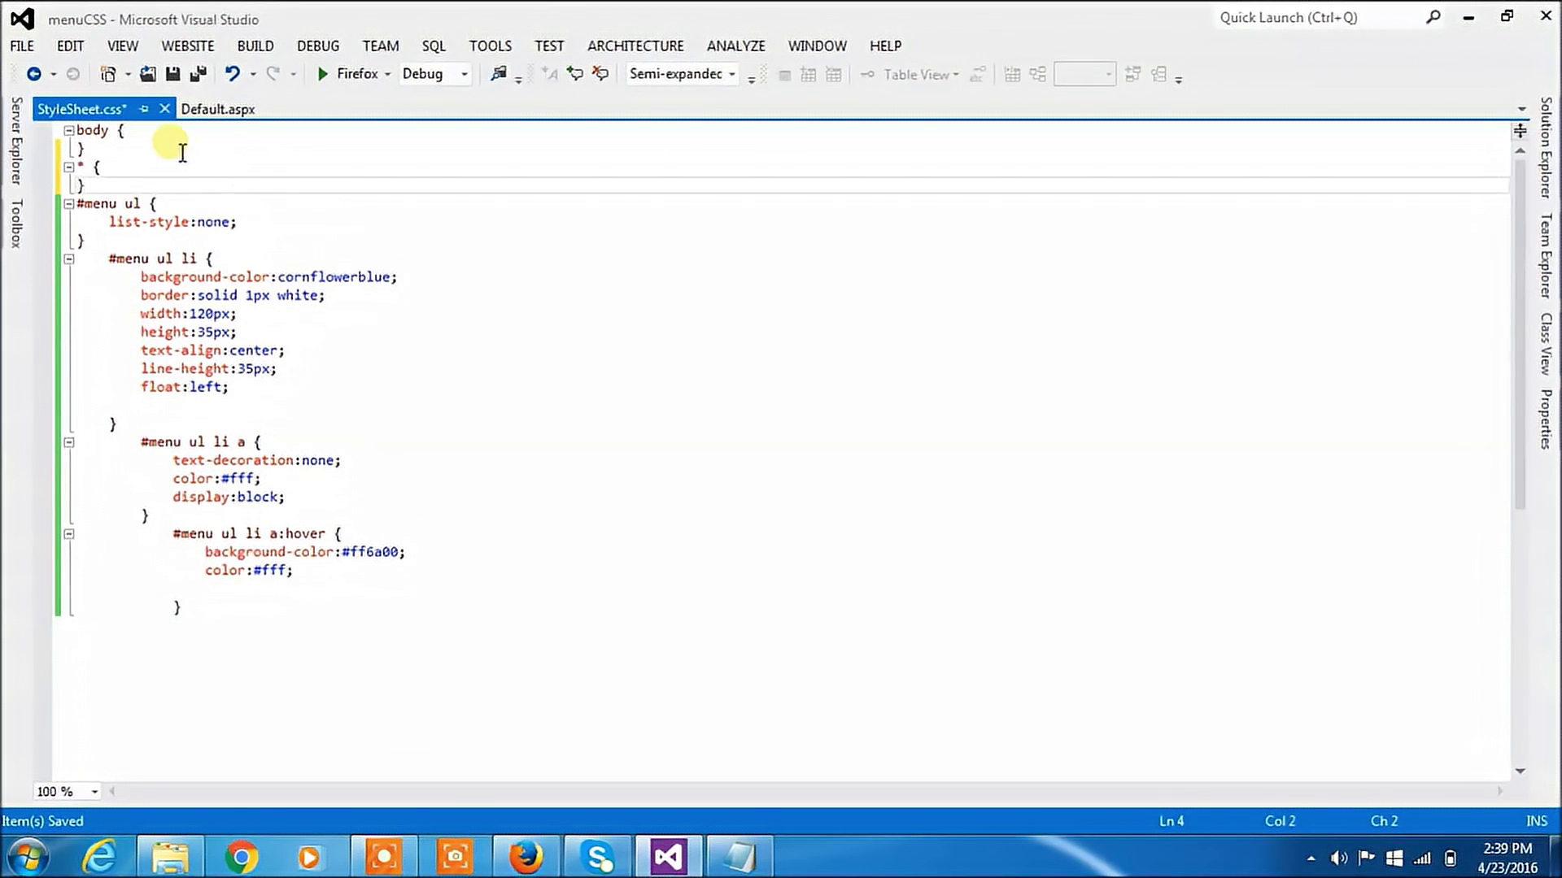
click(143, 175)
key(Return)
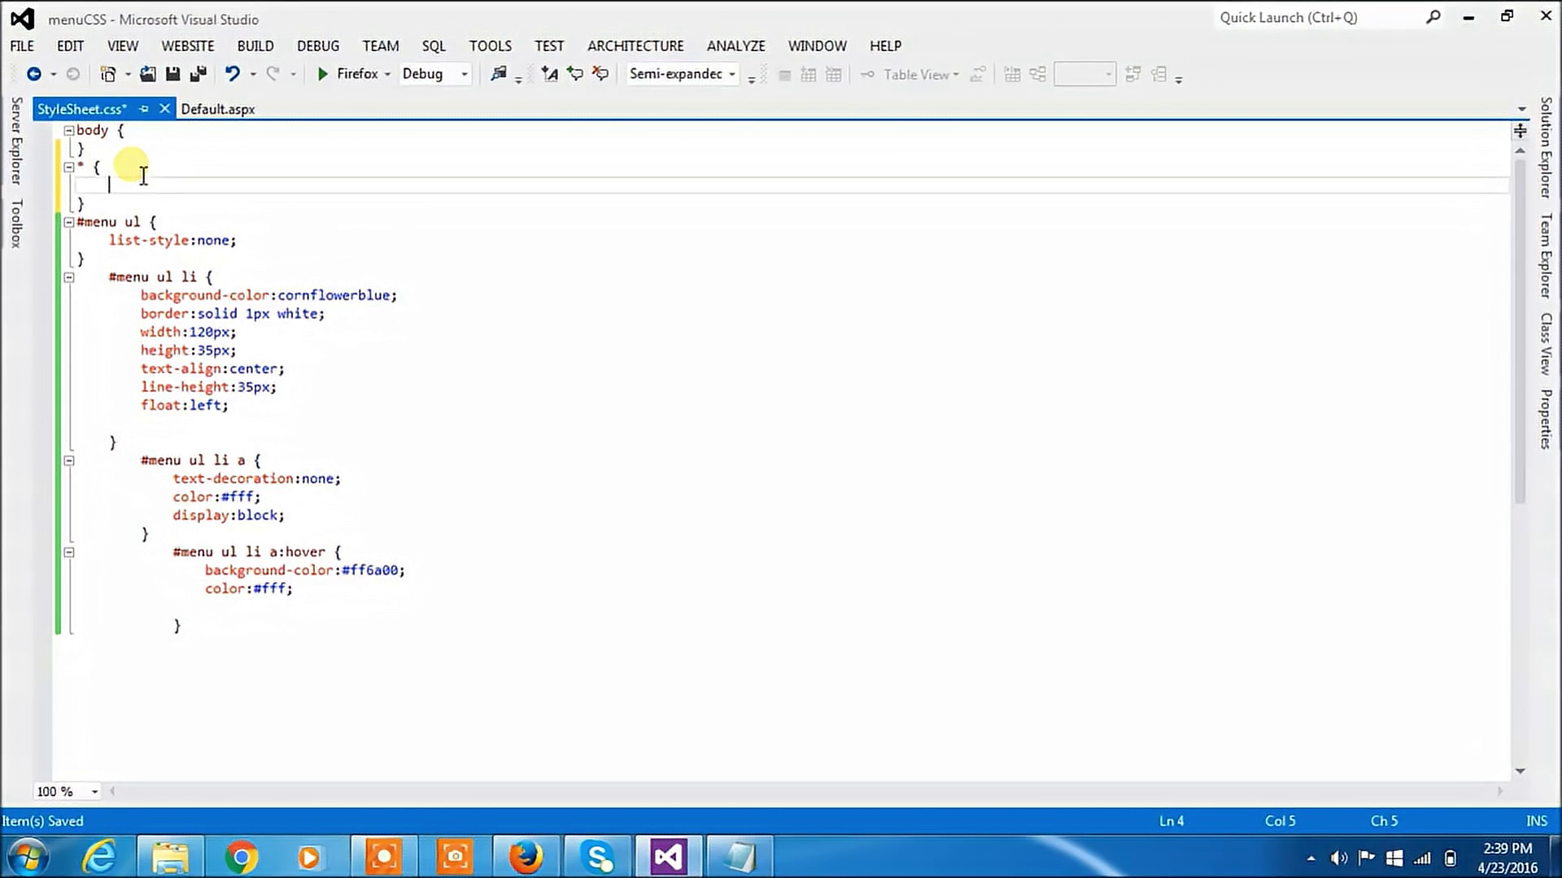
text(marg)
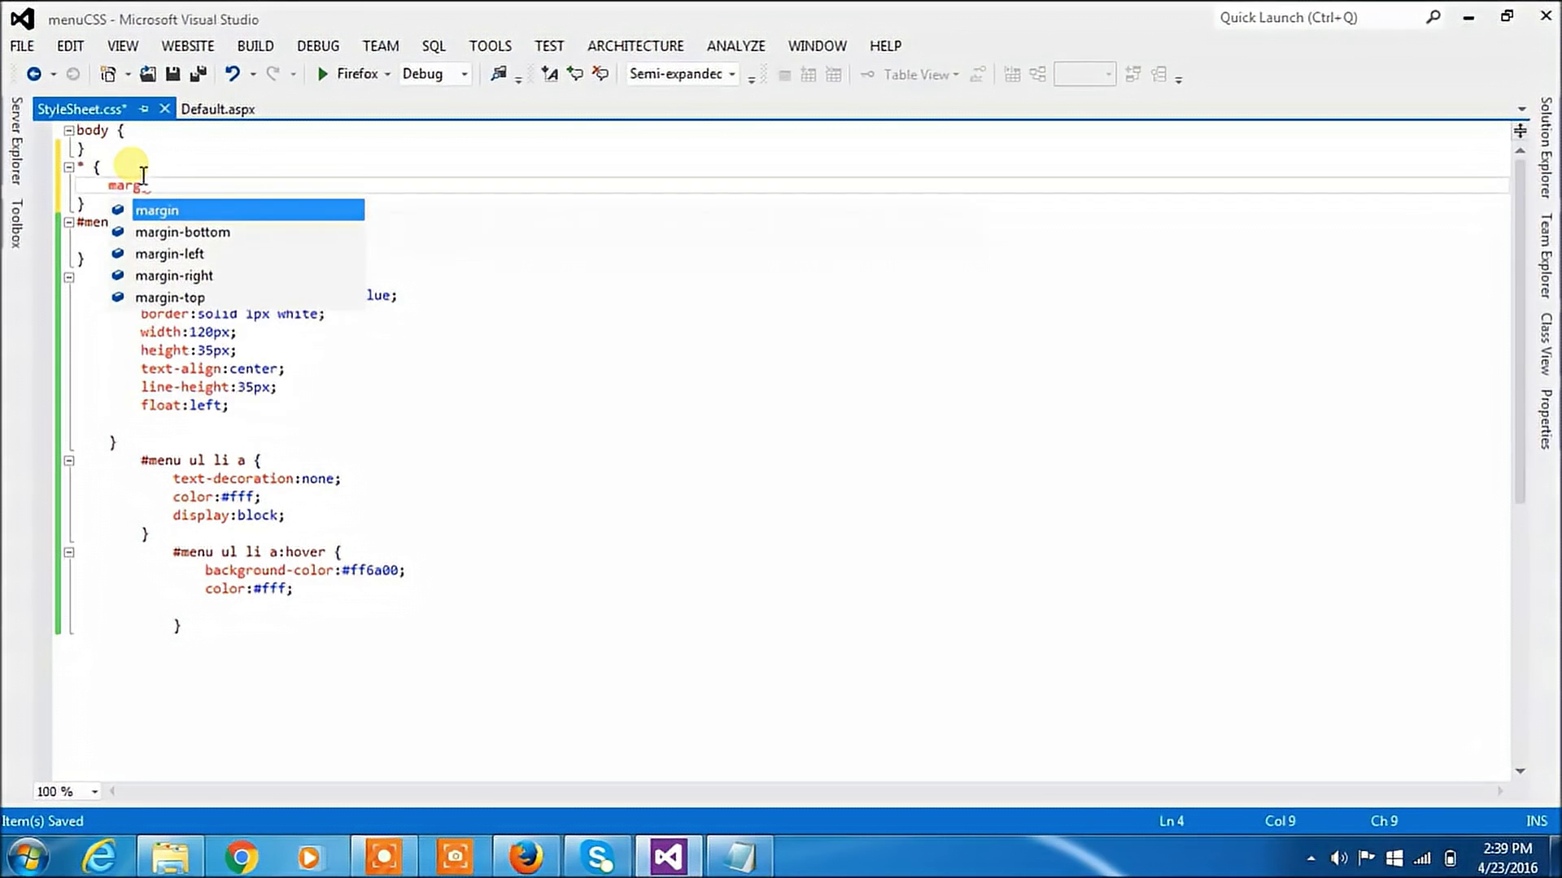
text(i)
key(Tab)
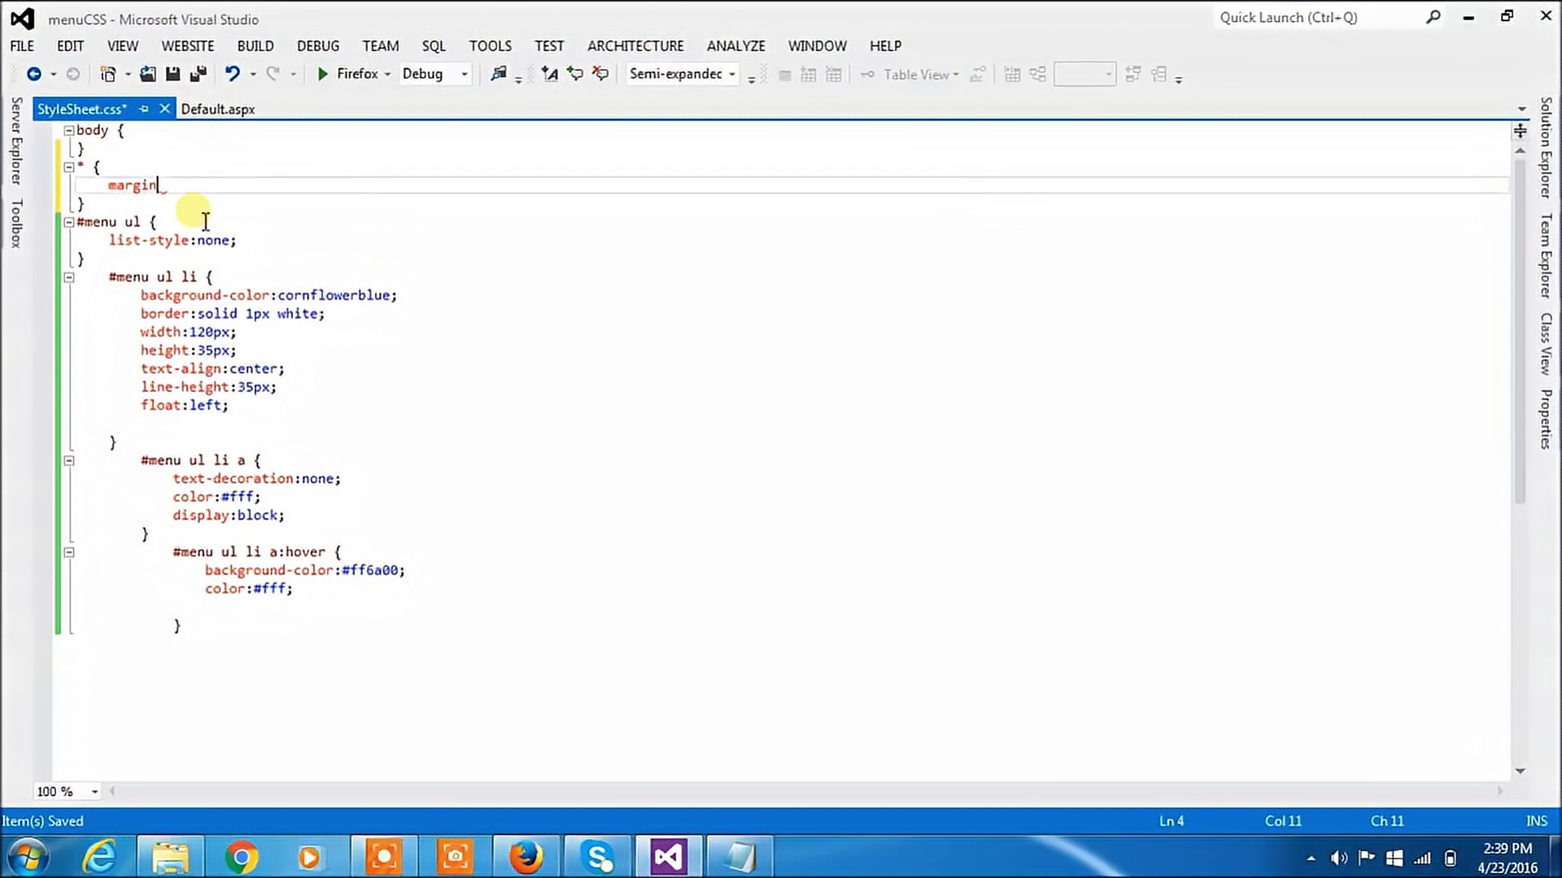
text(:0)
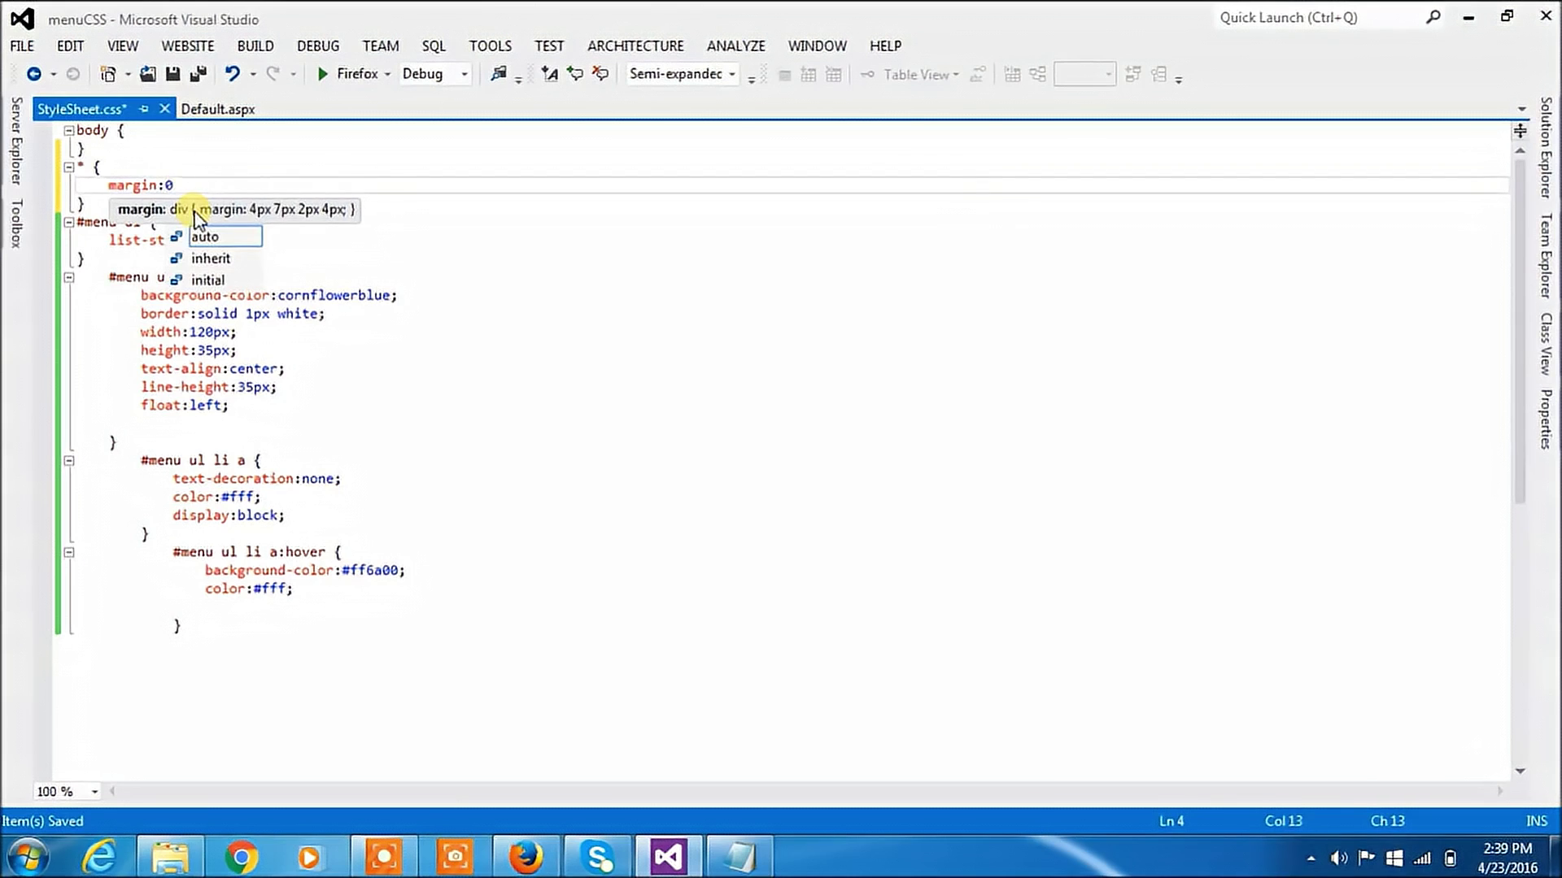
text(px;)
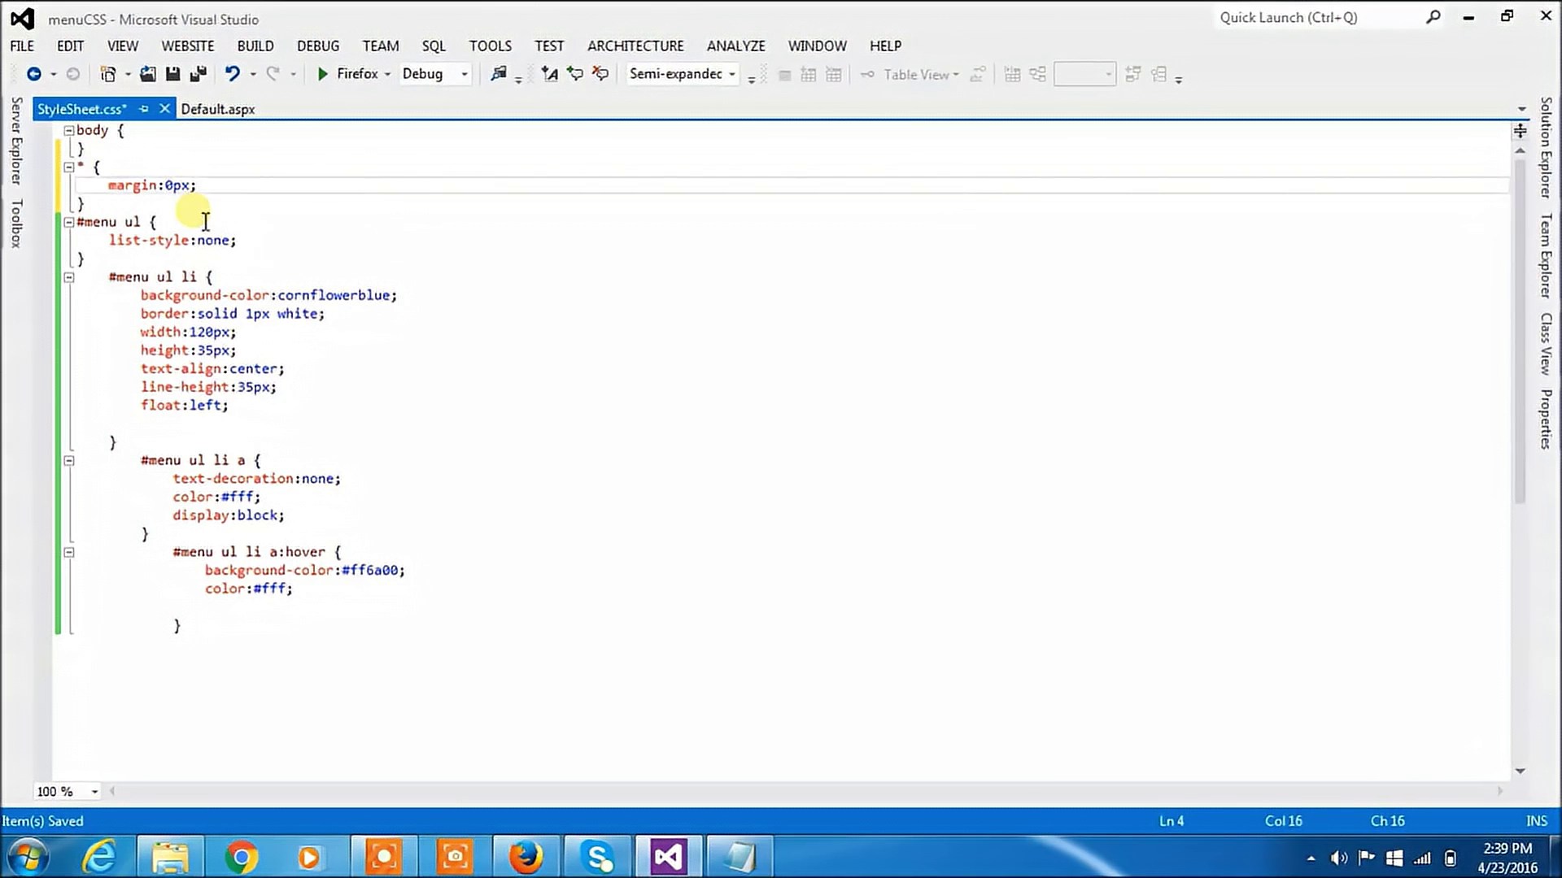
key(Return)
text(padd)
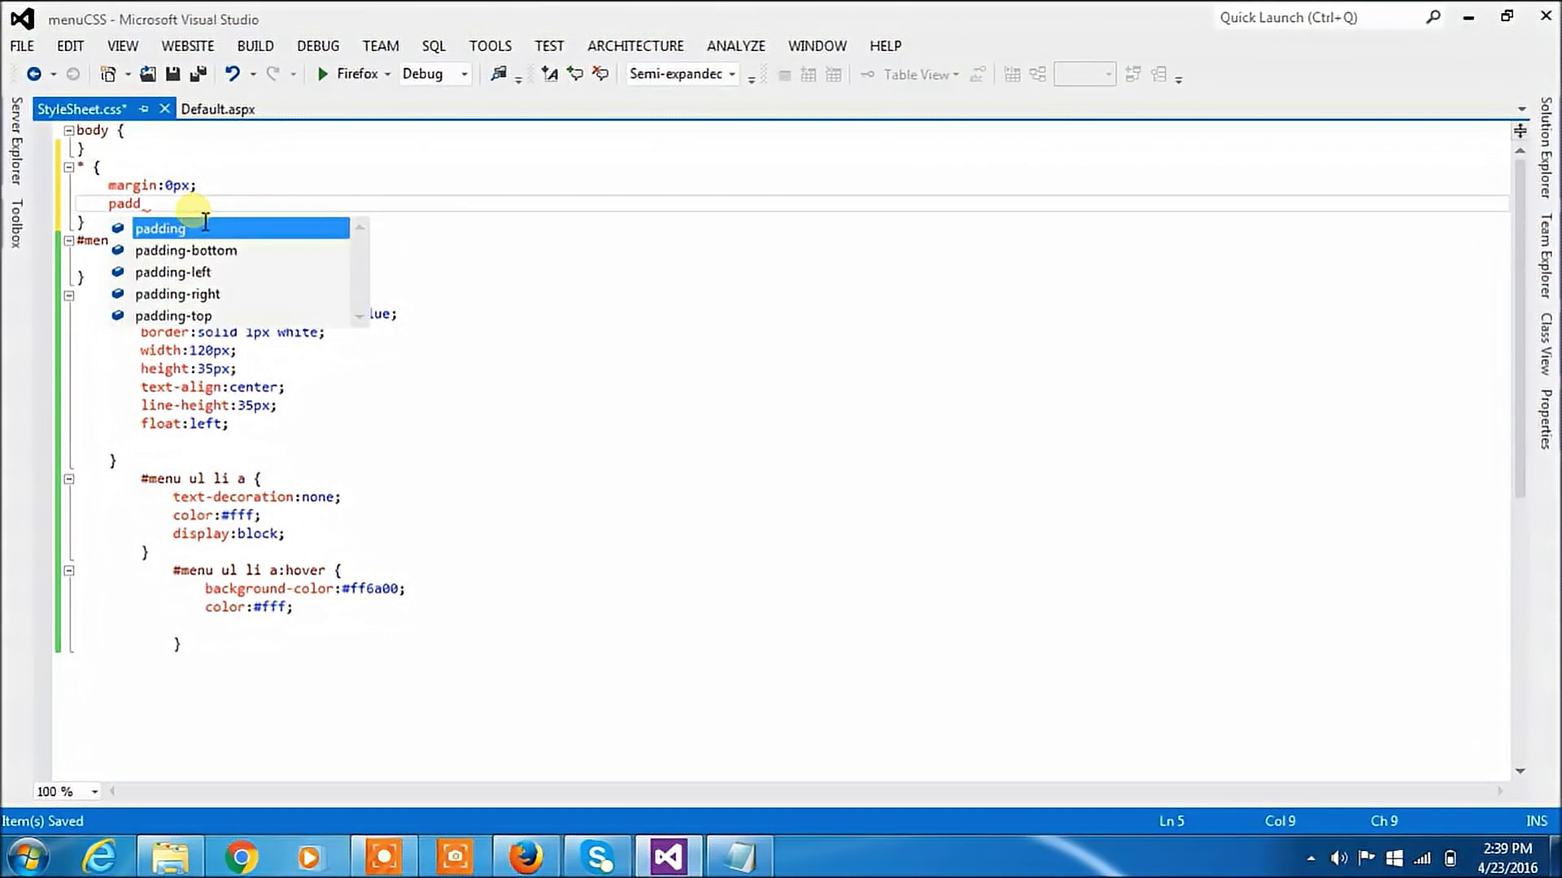
key(Tab)
text(:0)
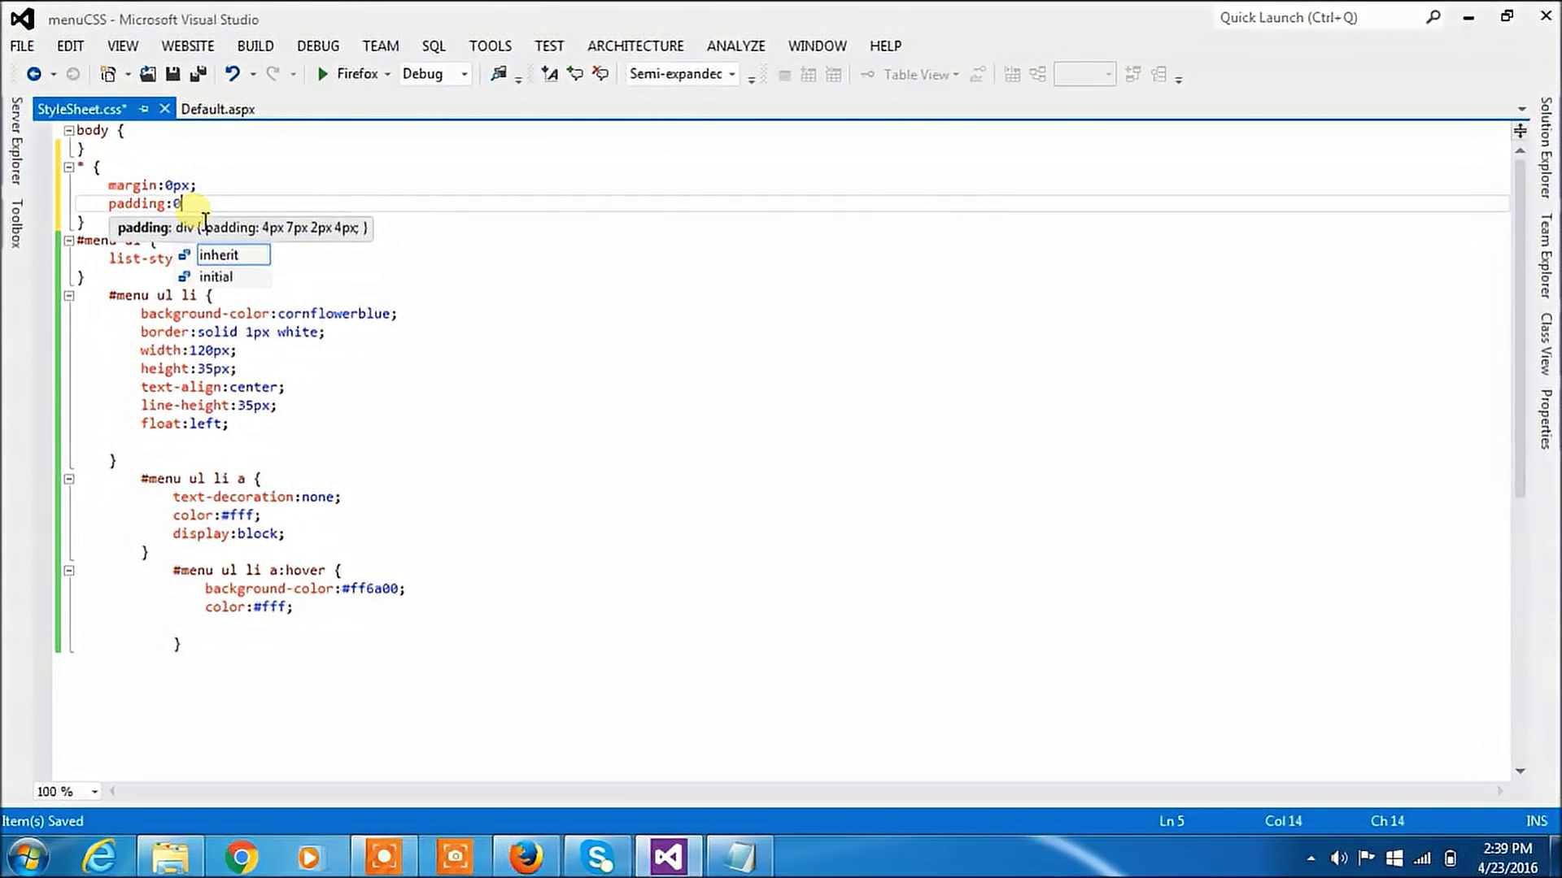
text(px)
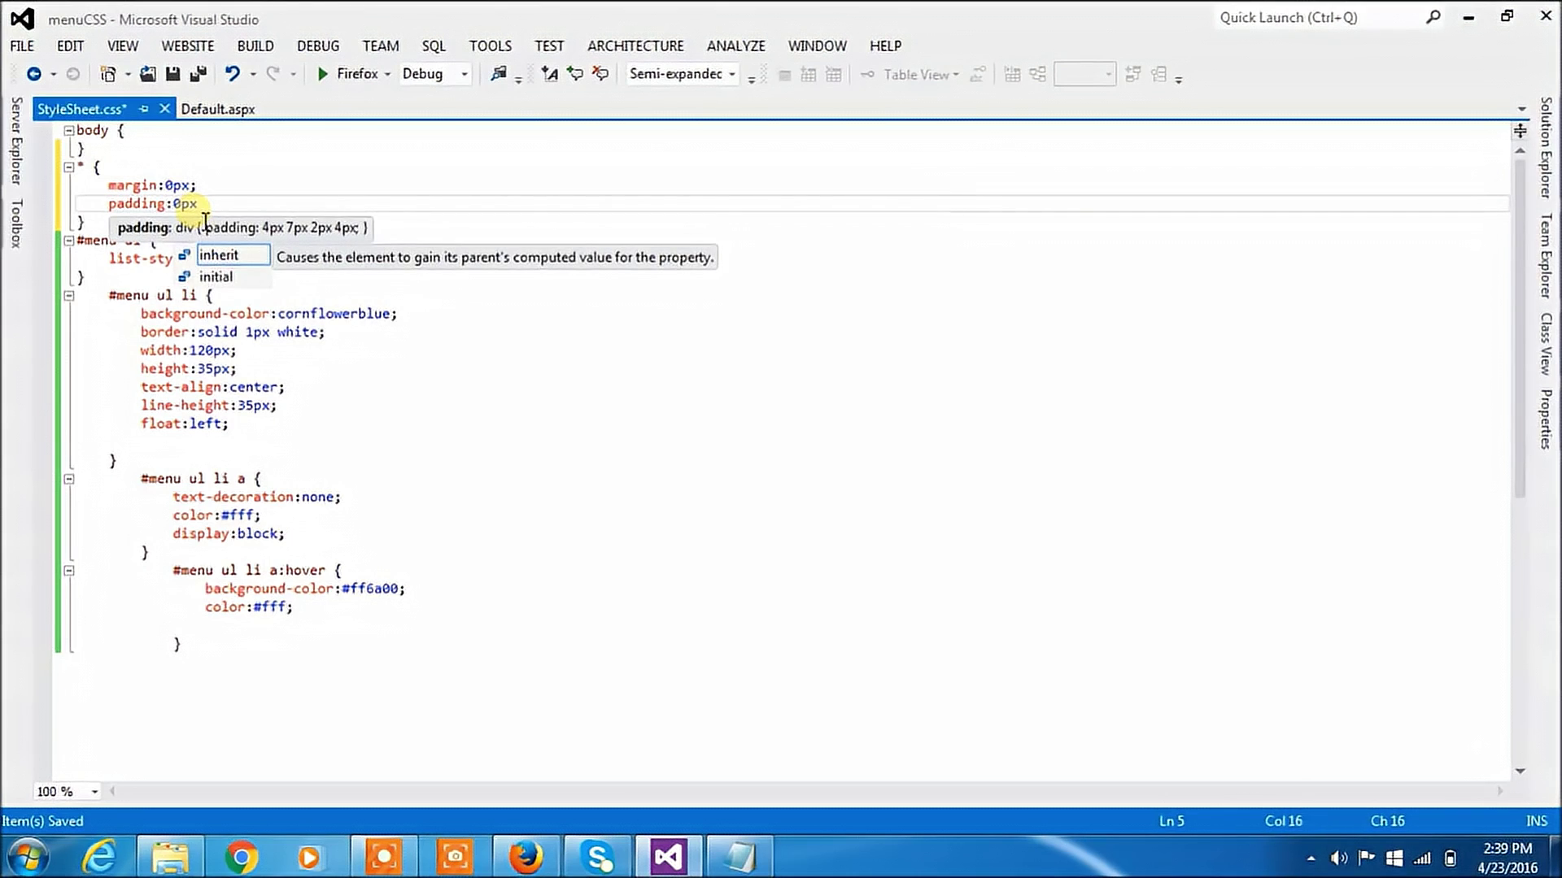
text(;)
key(ctrl+s)
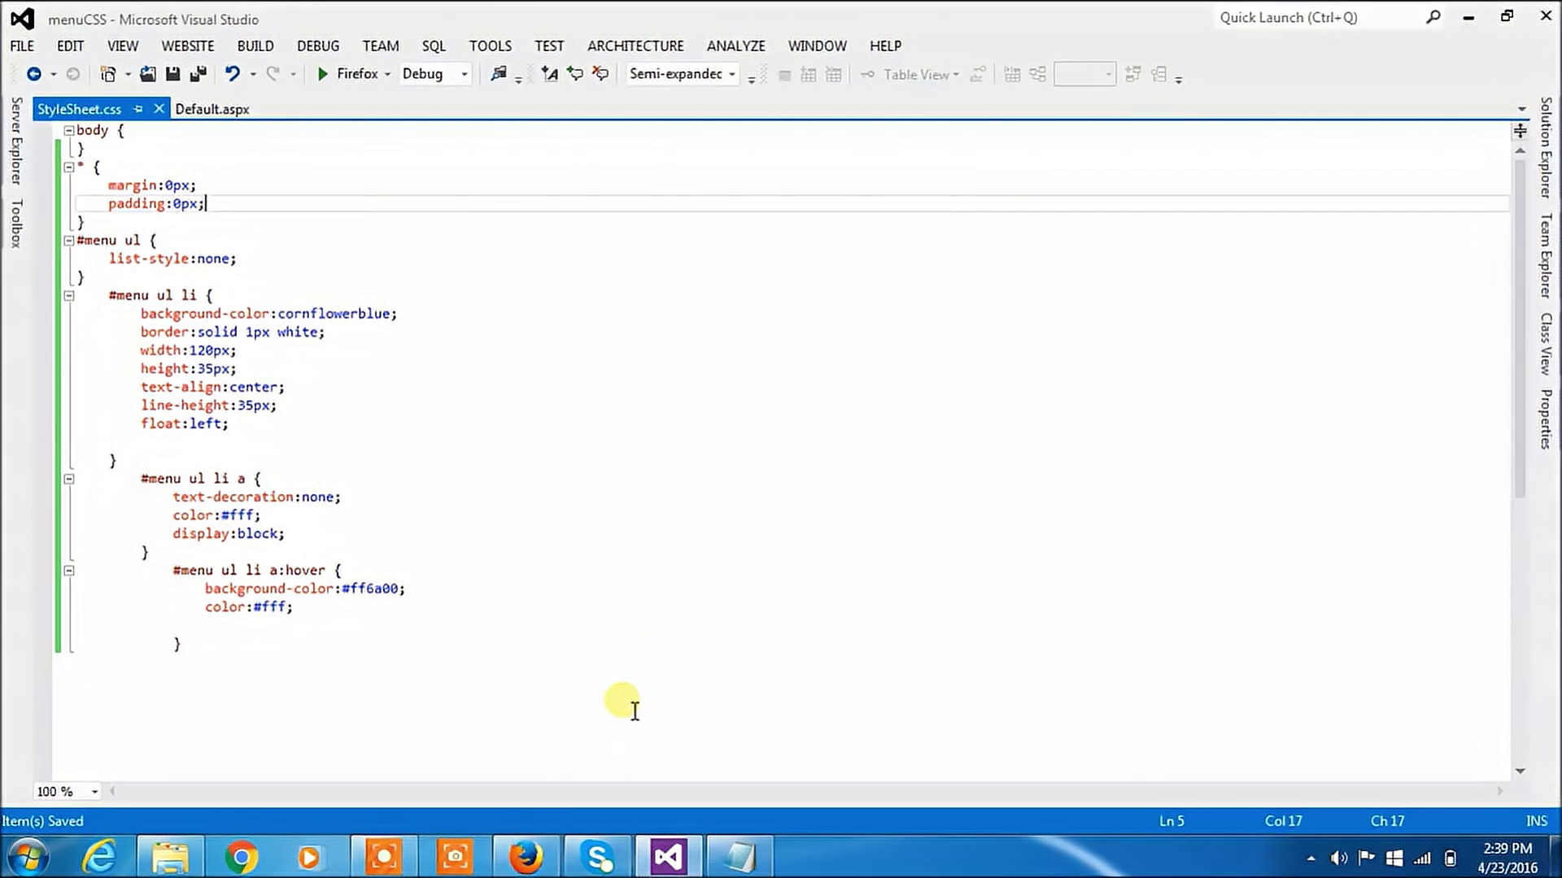
Step: Reload Firefox to see the menu flush top-left, then return below the stylesheet's last rule
click(526, 856)
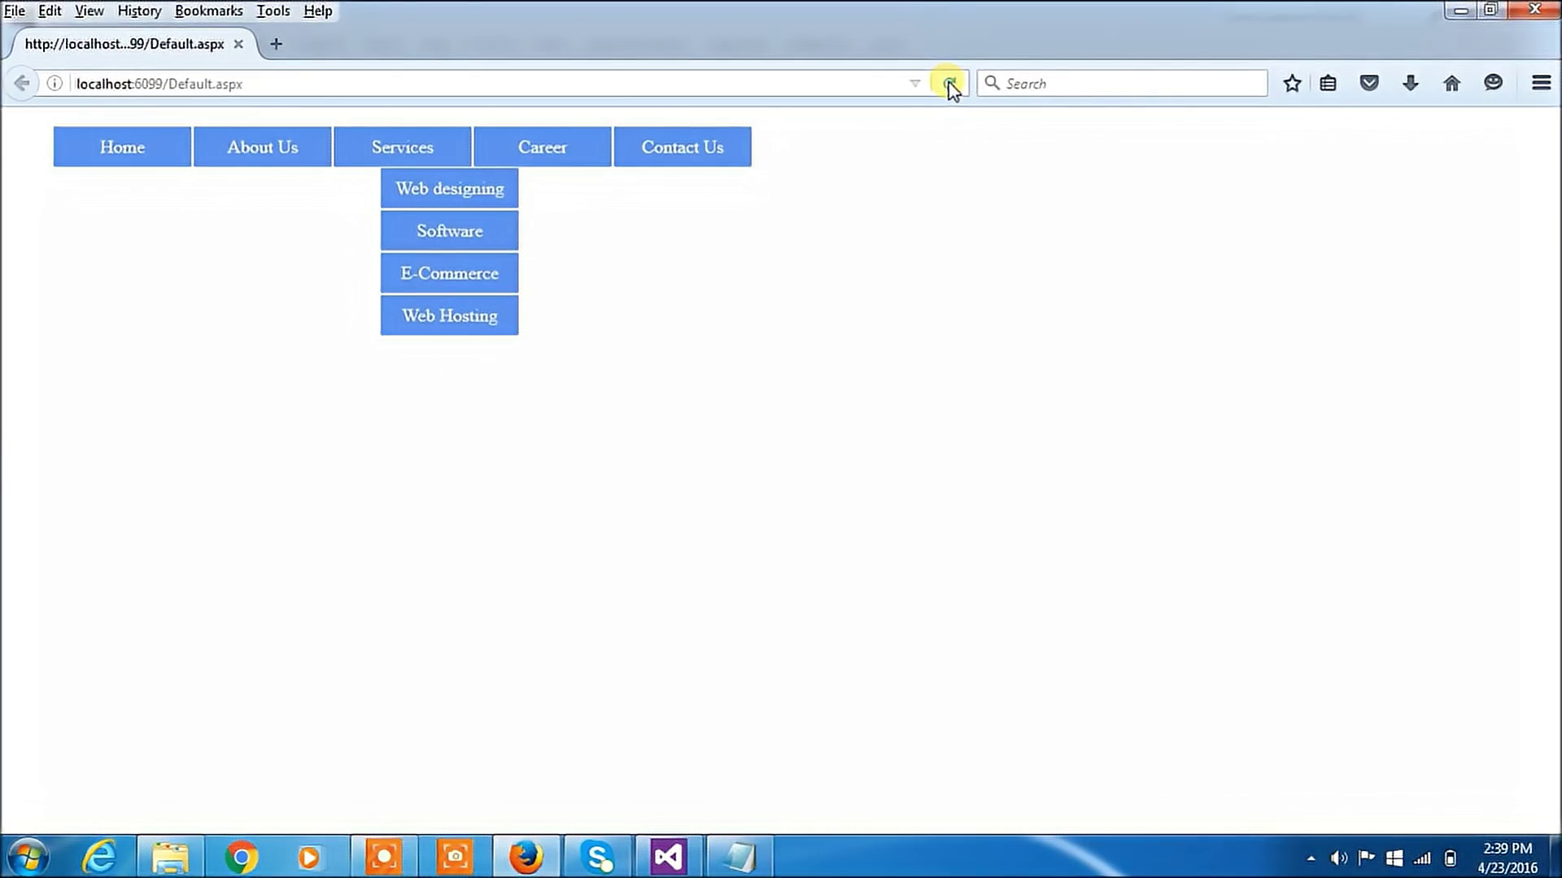
click(950, 83)
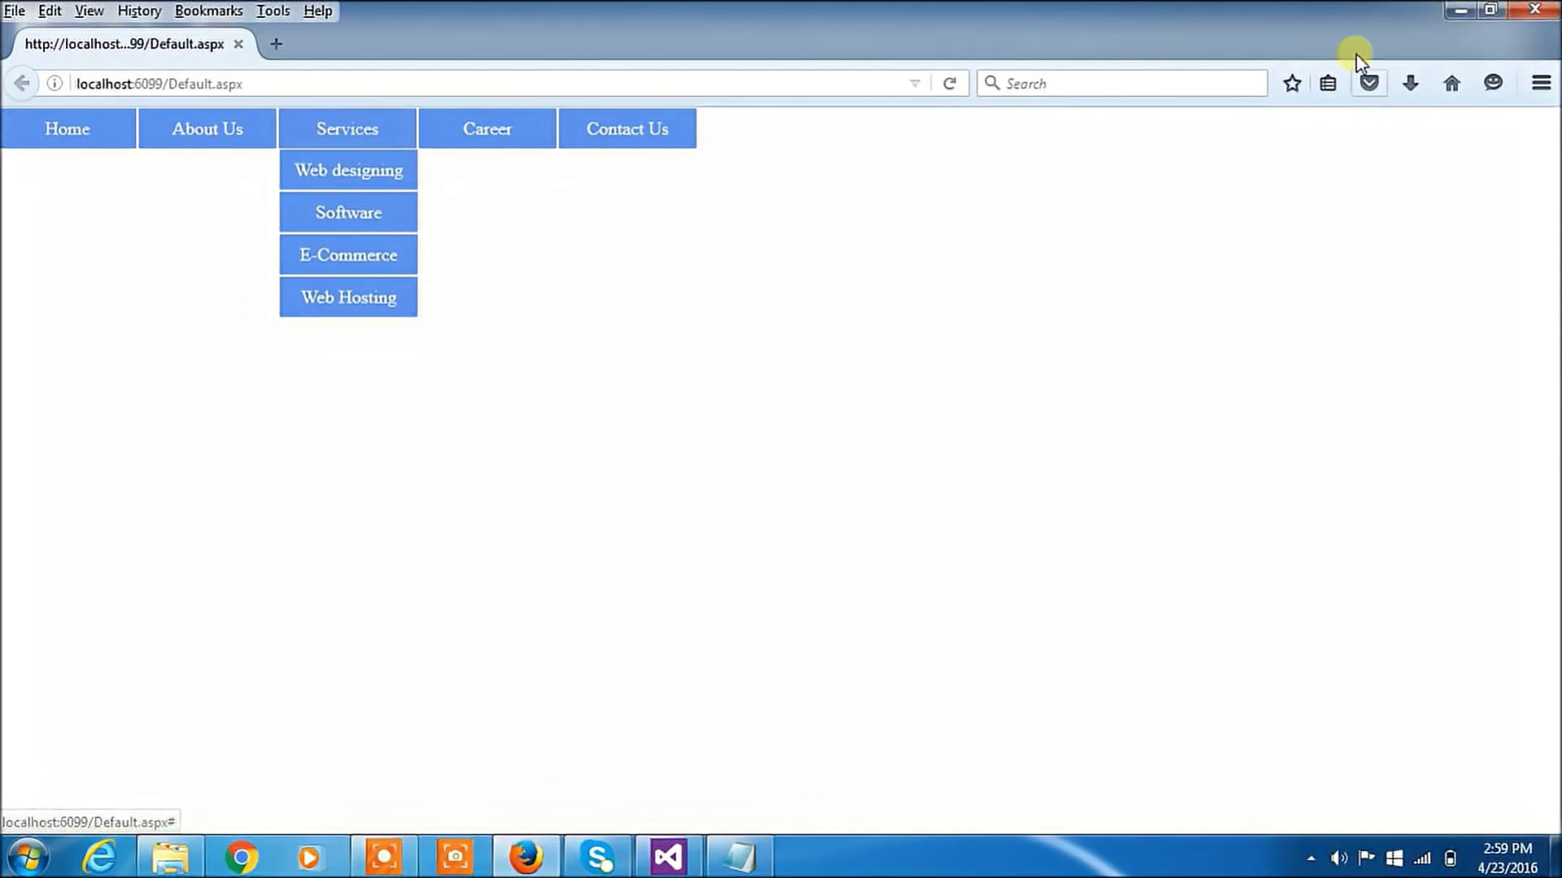
key(alt+Tab)
click(213, 476)
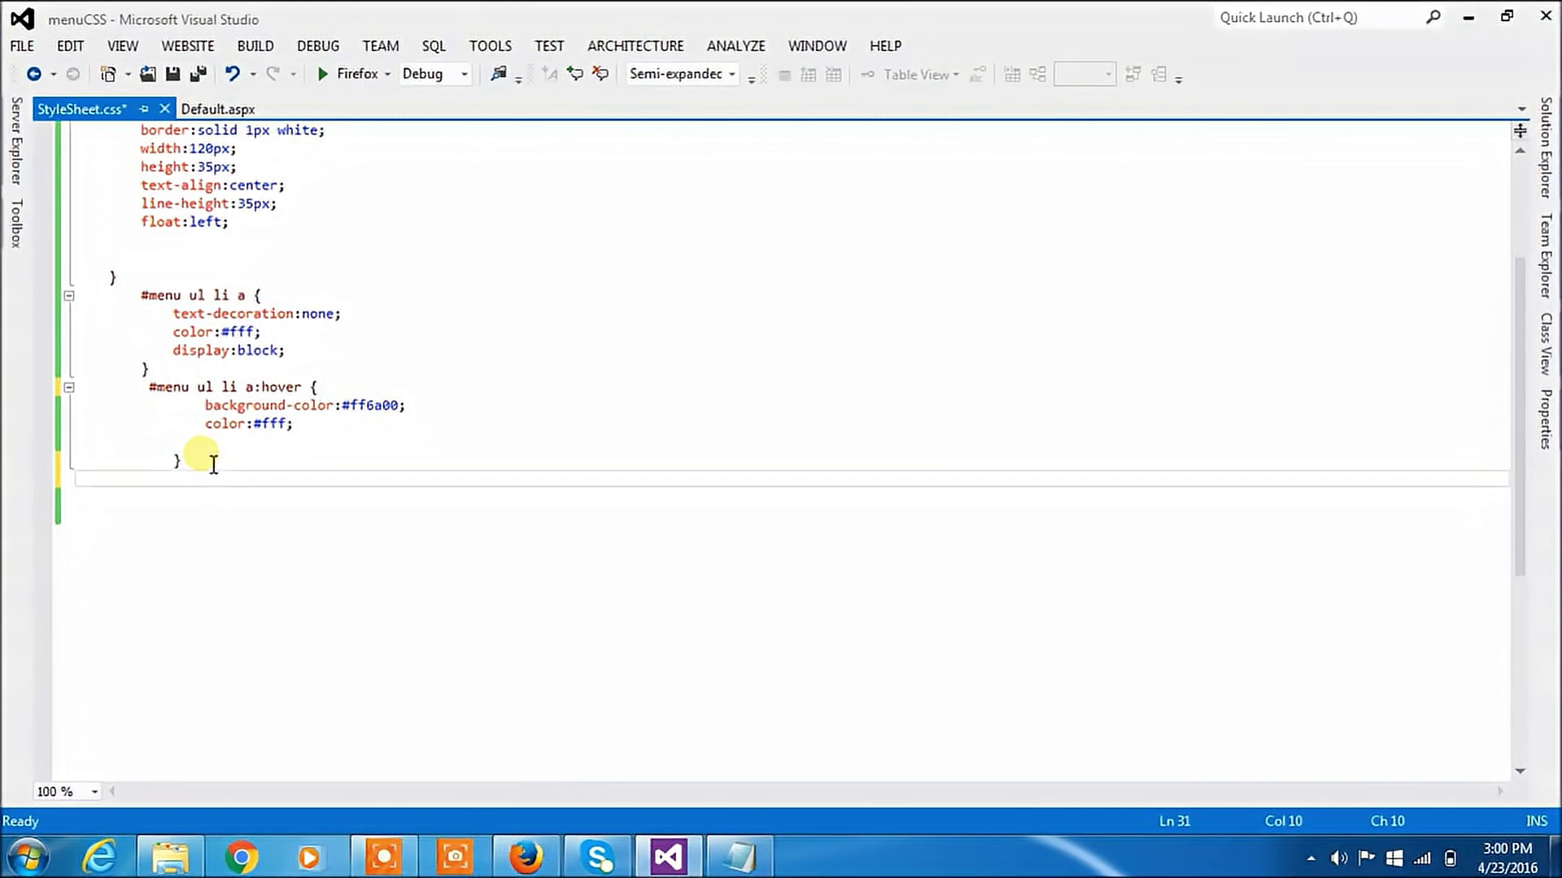
text(#menu)
text( ul )
text(ul)
Step: Write the #menu ul ul submenu rule with position:absolute and a display property
key(Return)
text({)
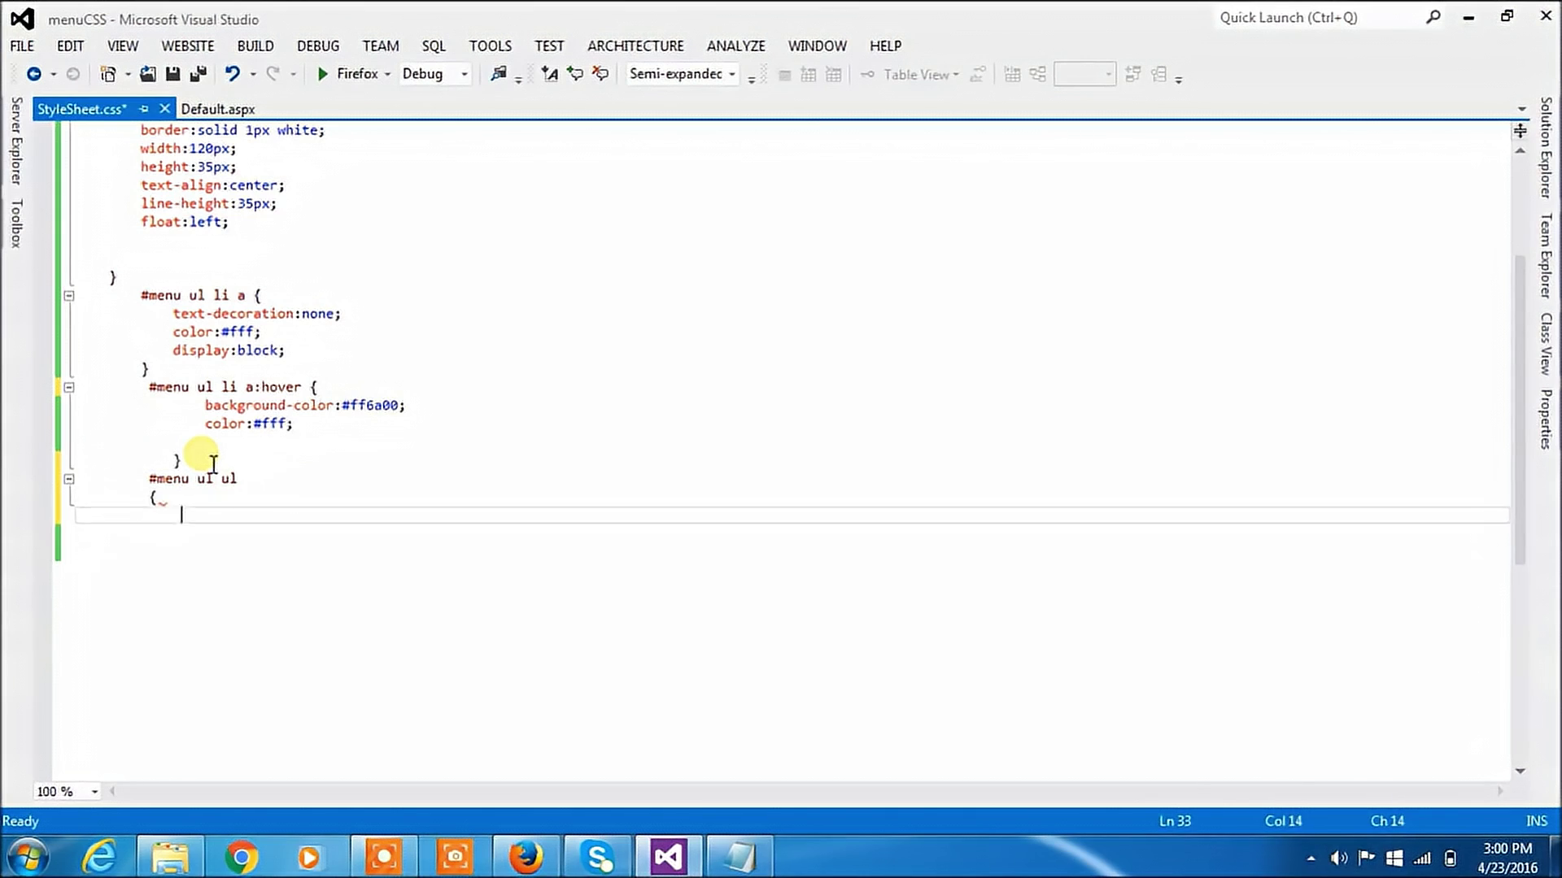
key(Return)
text(})
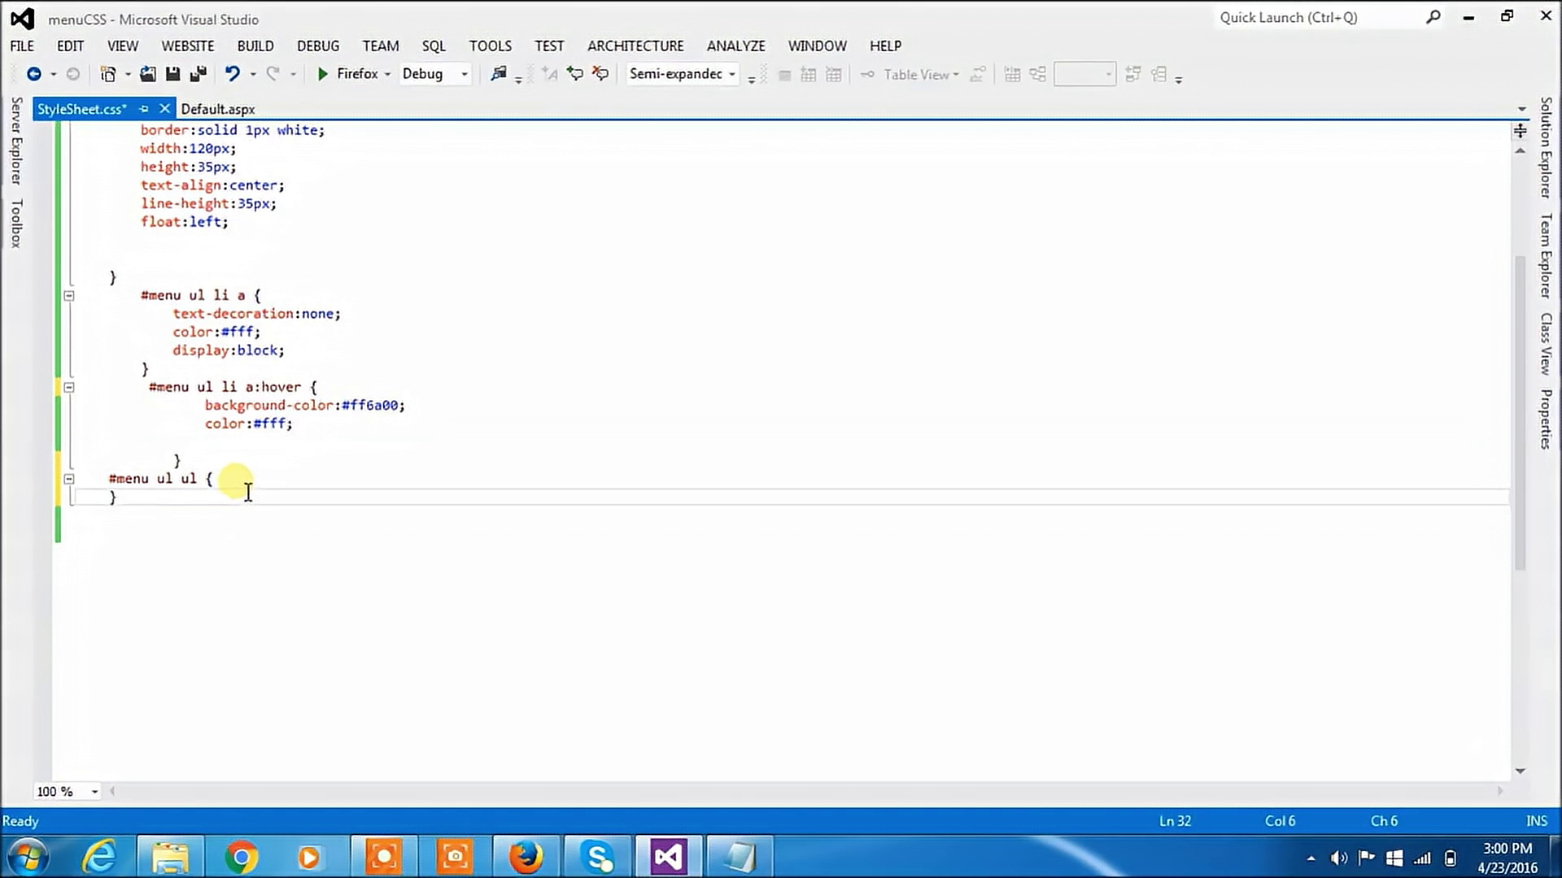
click(248, 481)
key(Return)
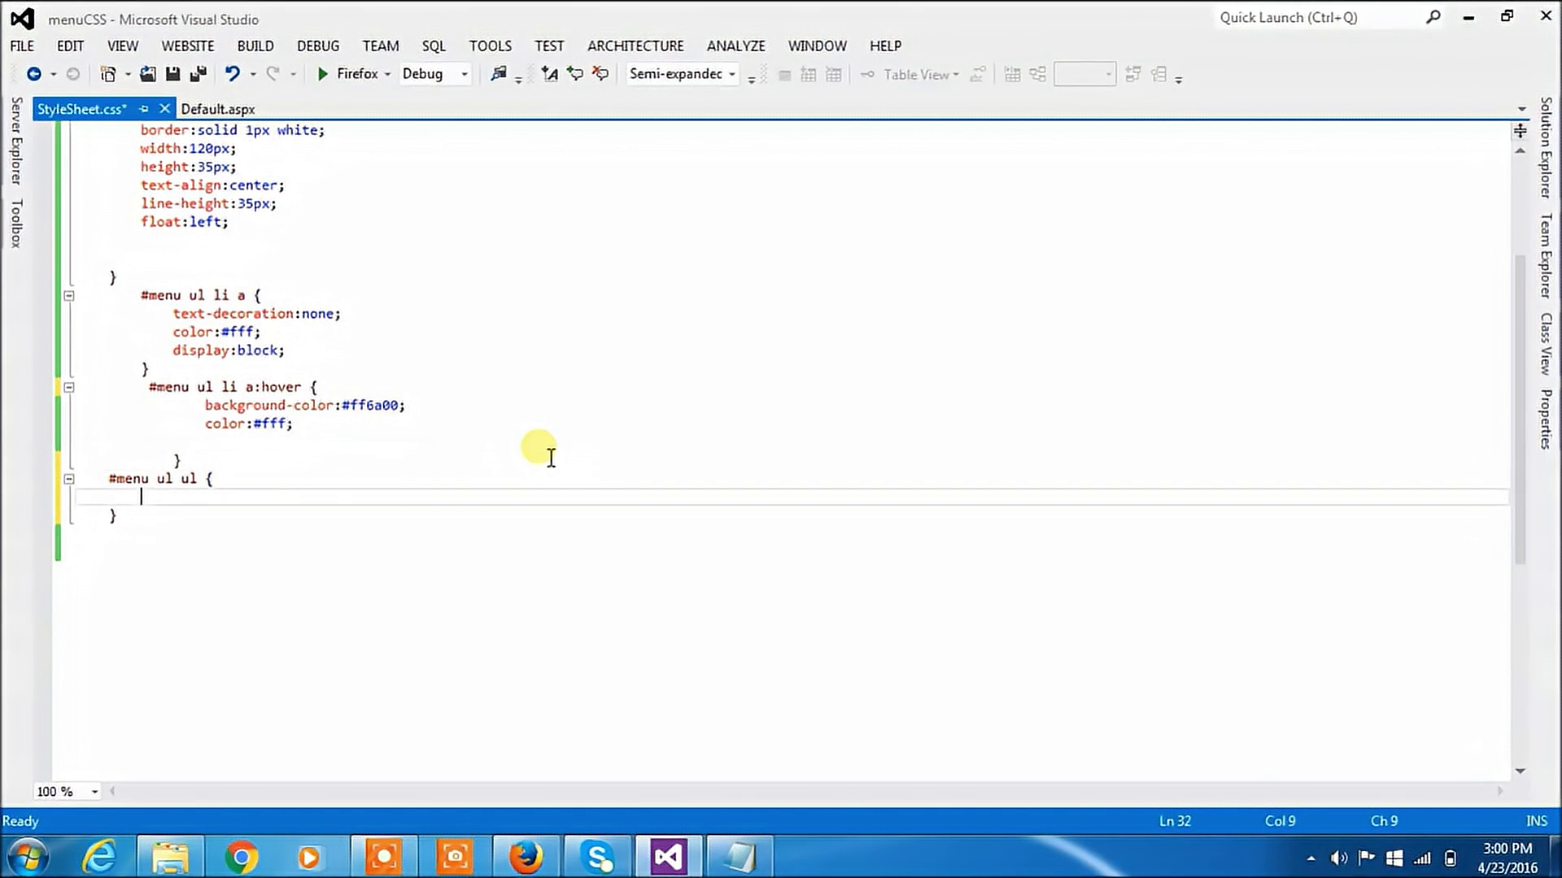
text(posi)
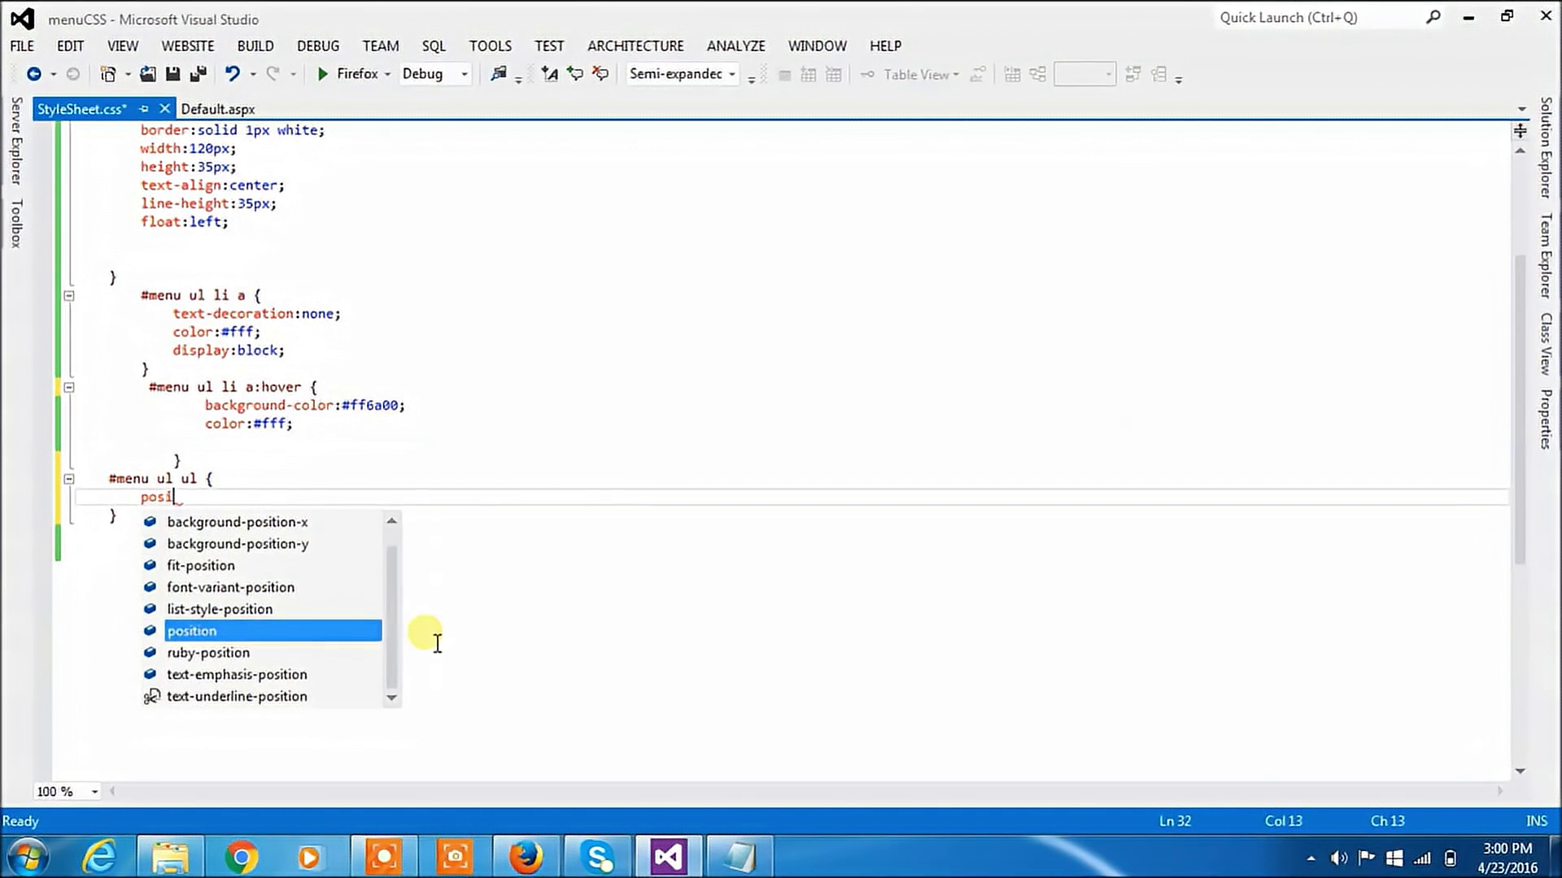
double_click(364, 633)
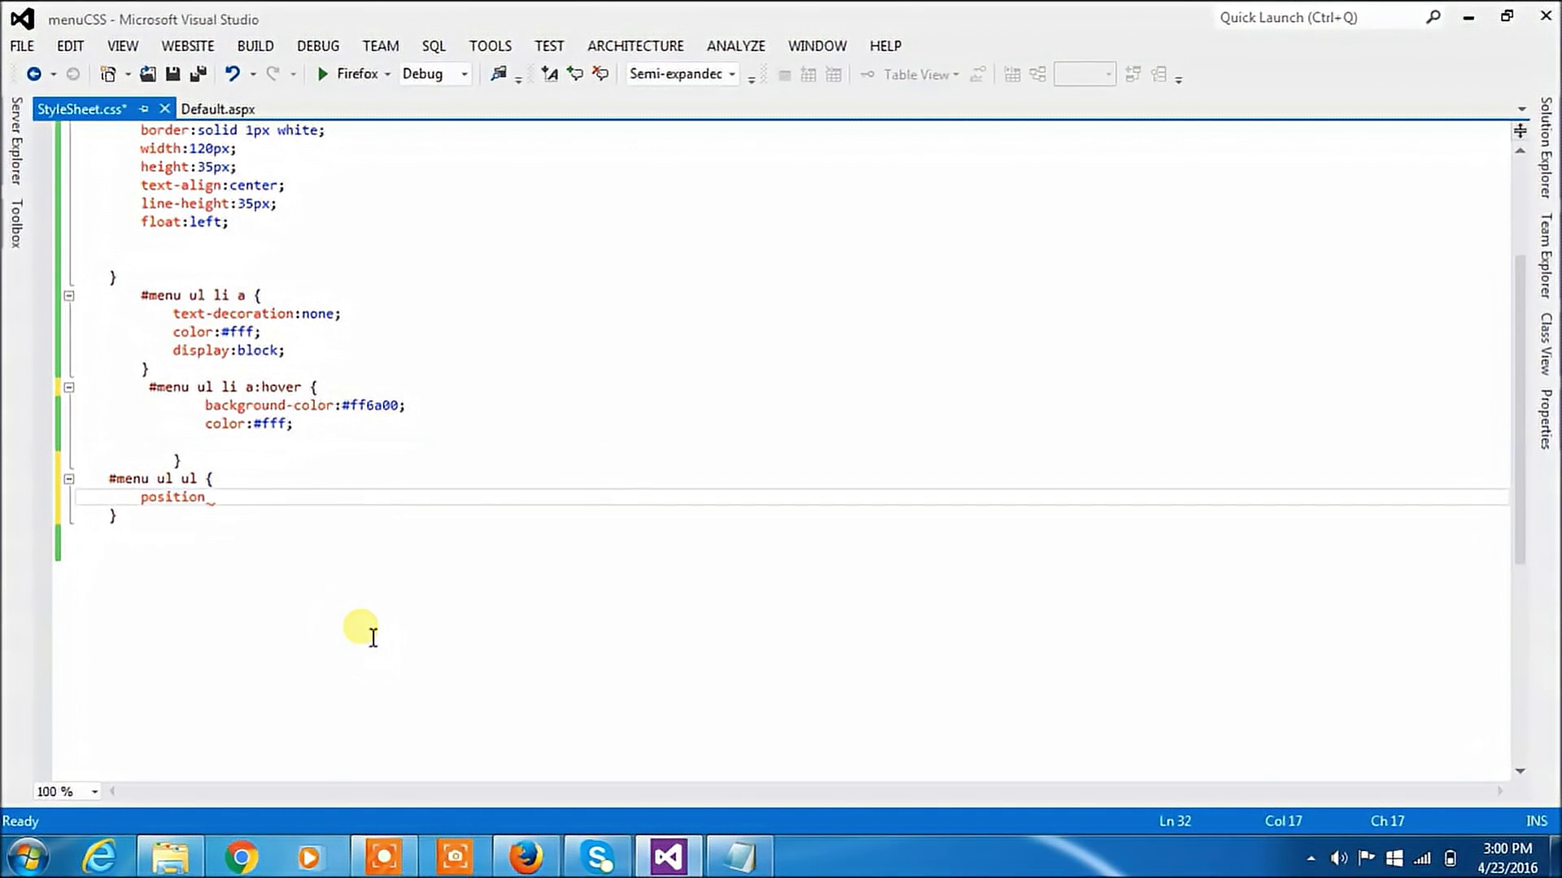
text(:ab)
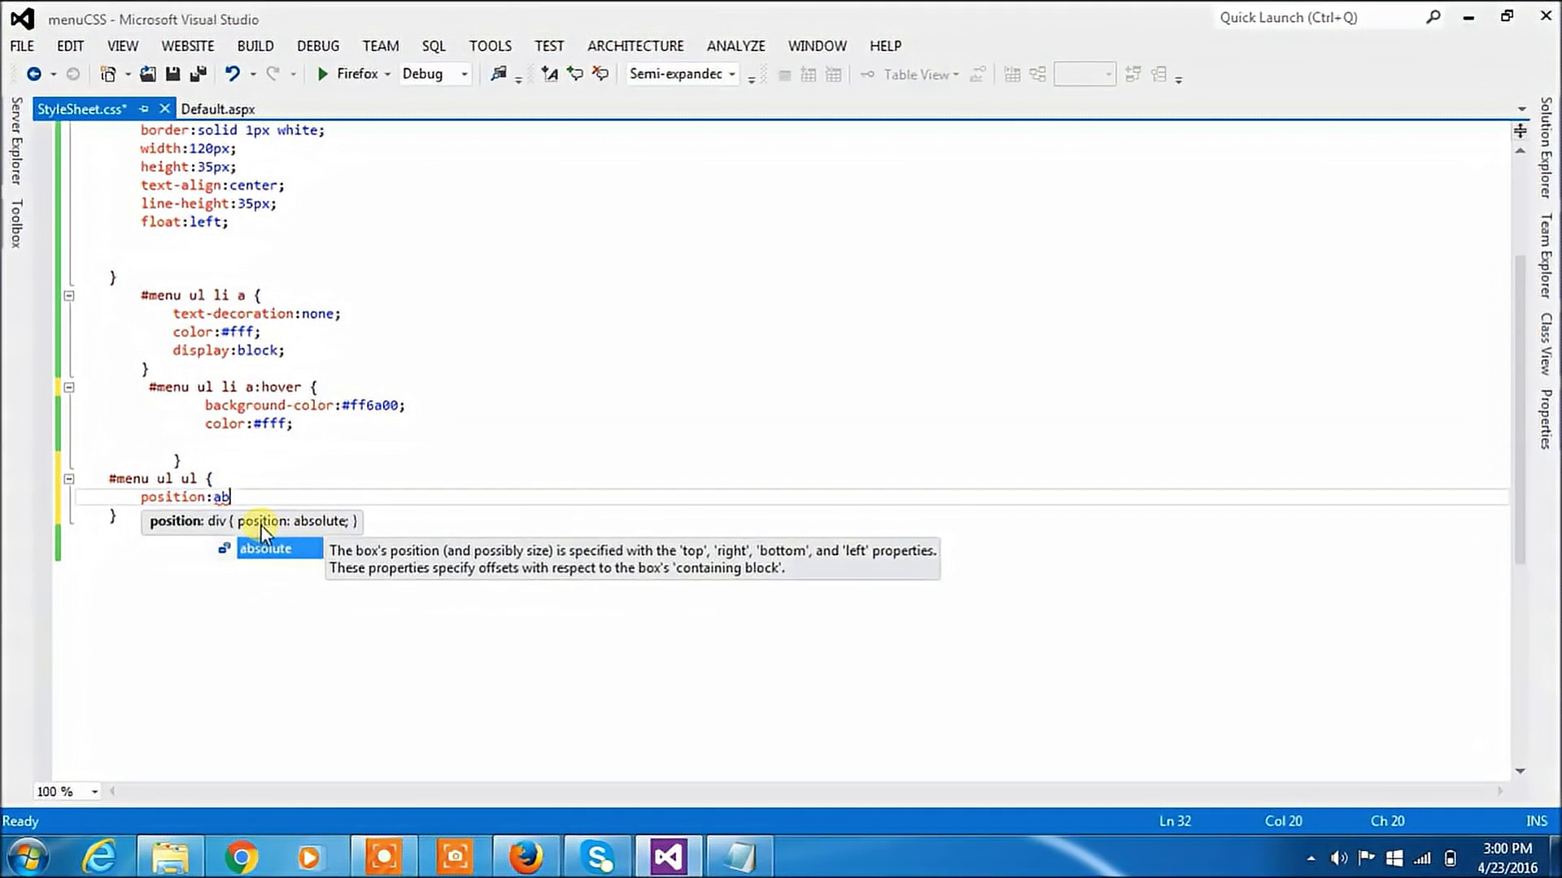
double_click(267, 549)
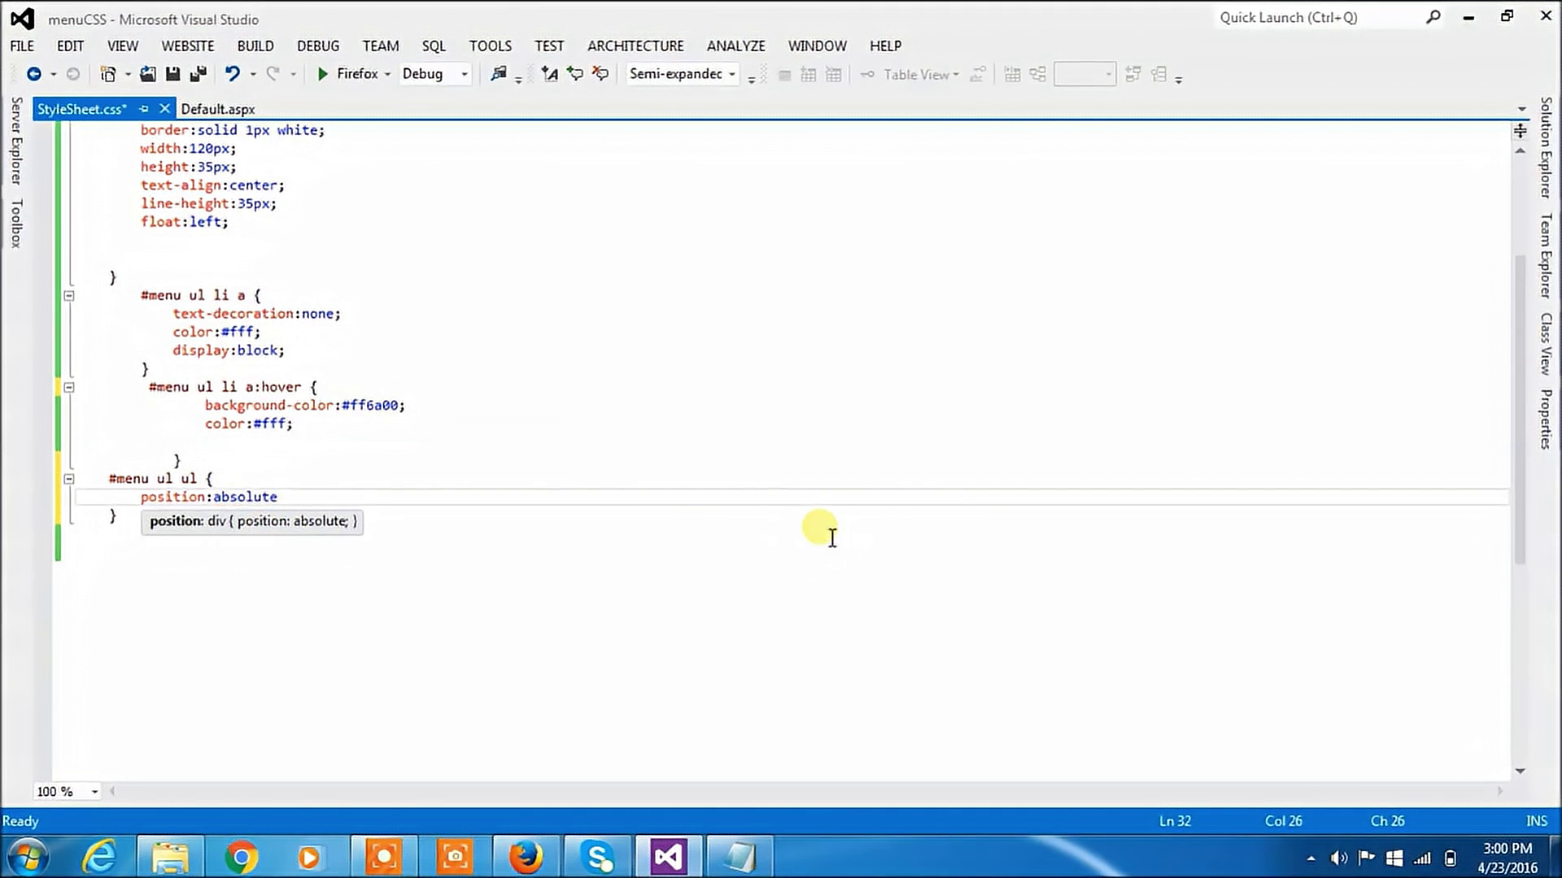
text(;)
key(Return)
text(dis)
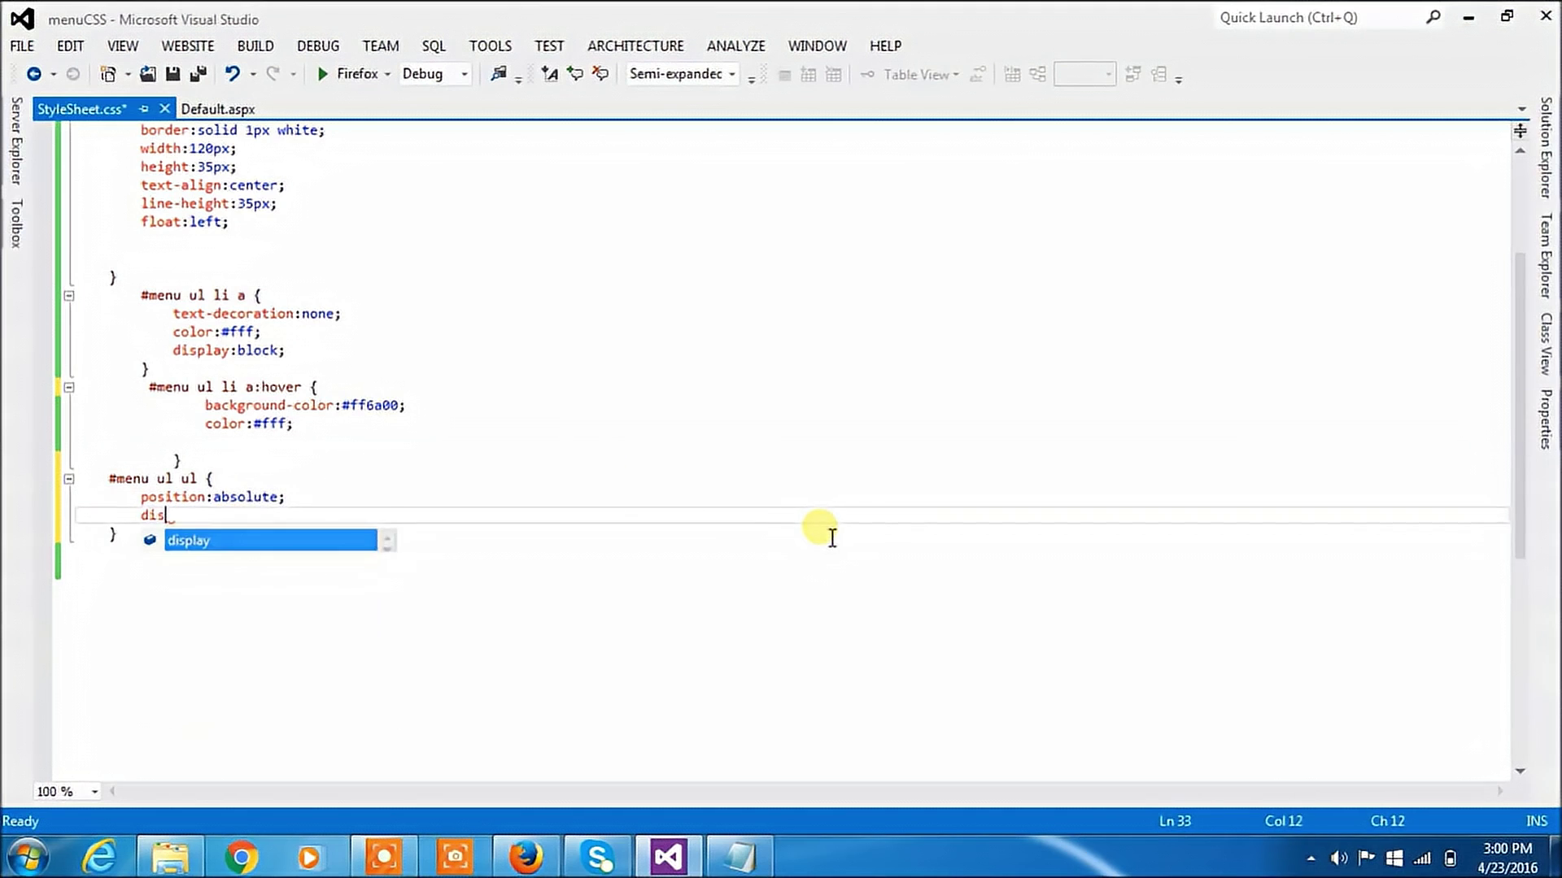
key(Tab)
text(:n)
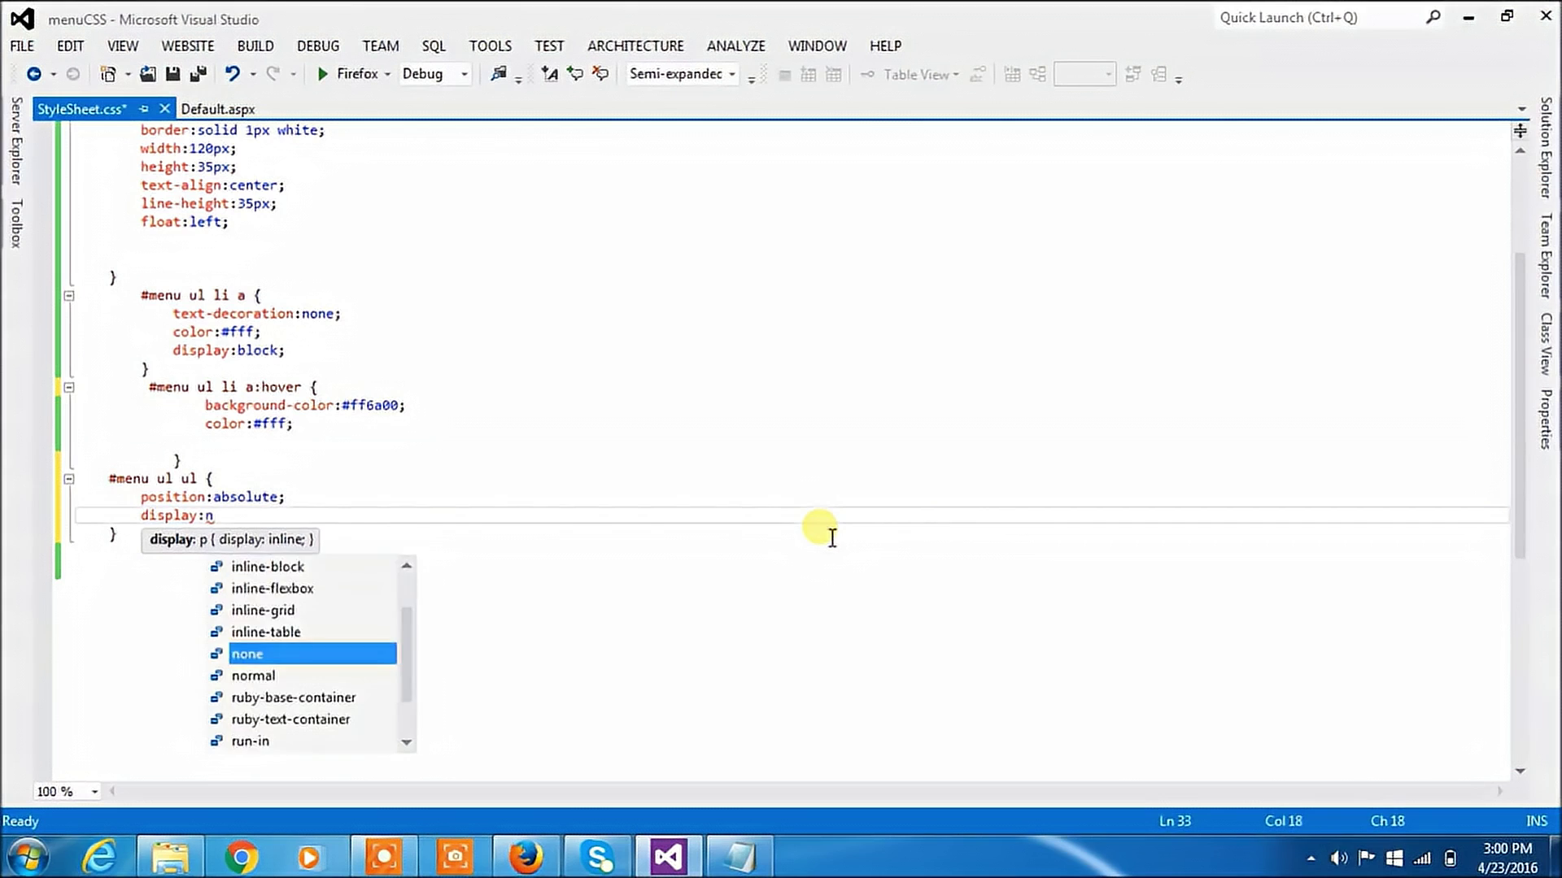
text(one)
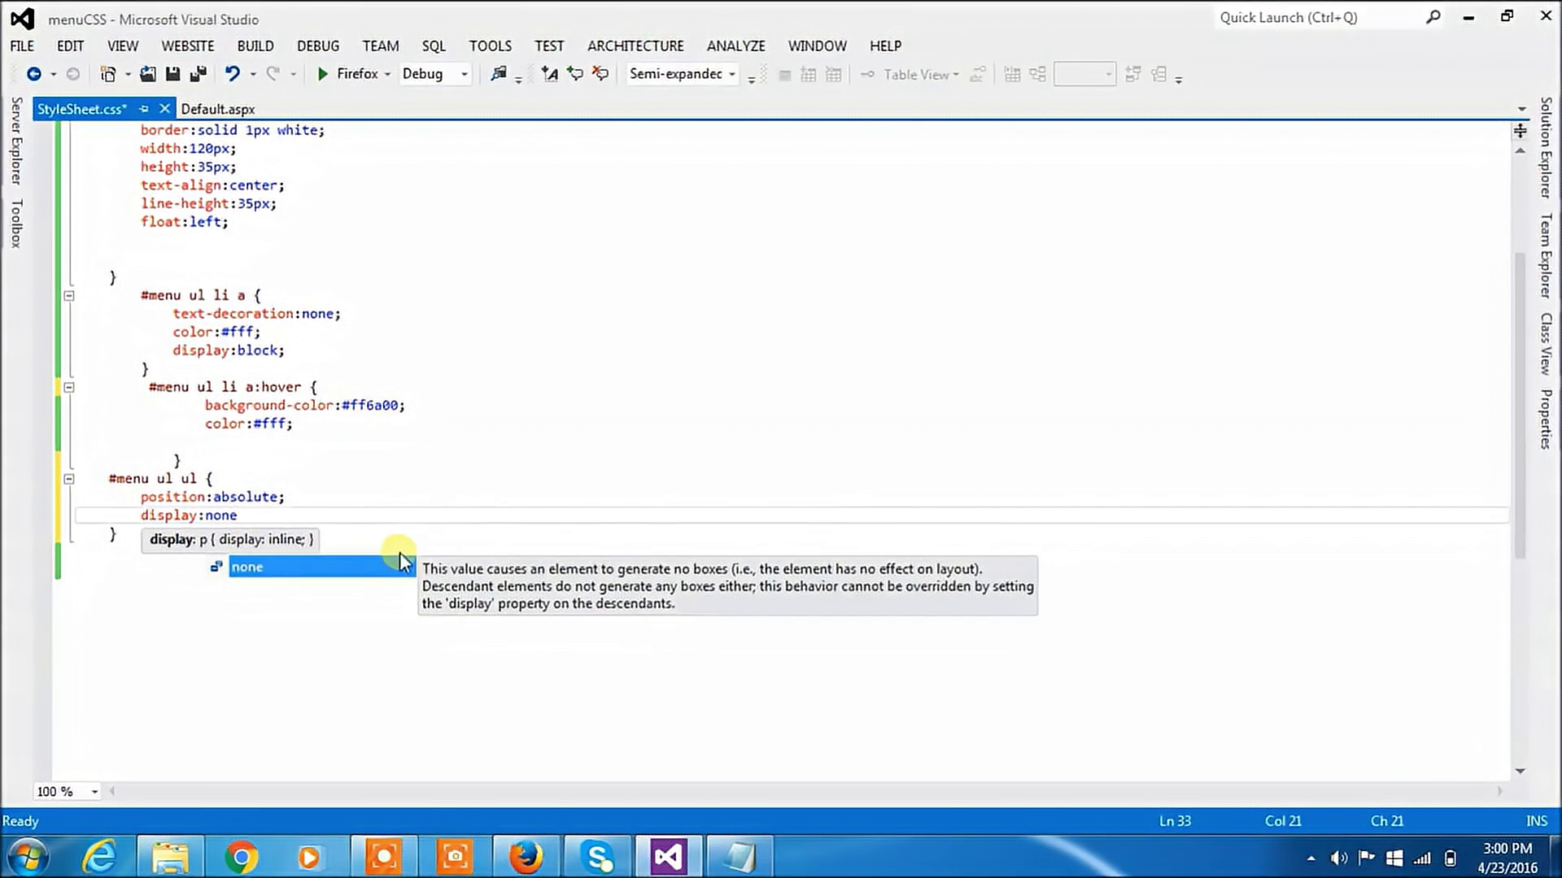
key(Escape)
text(;)
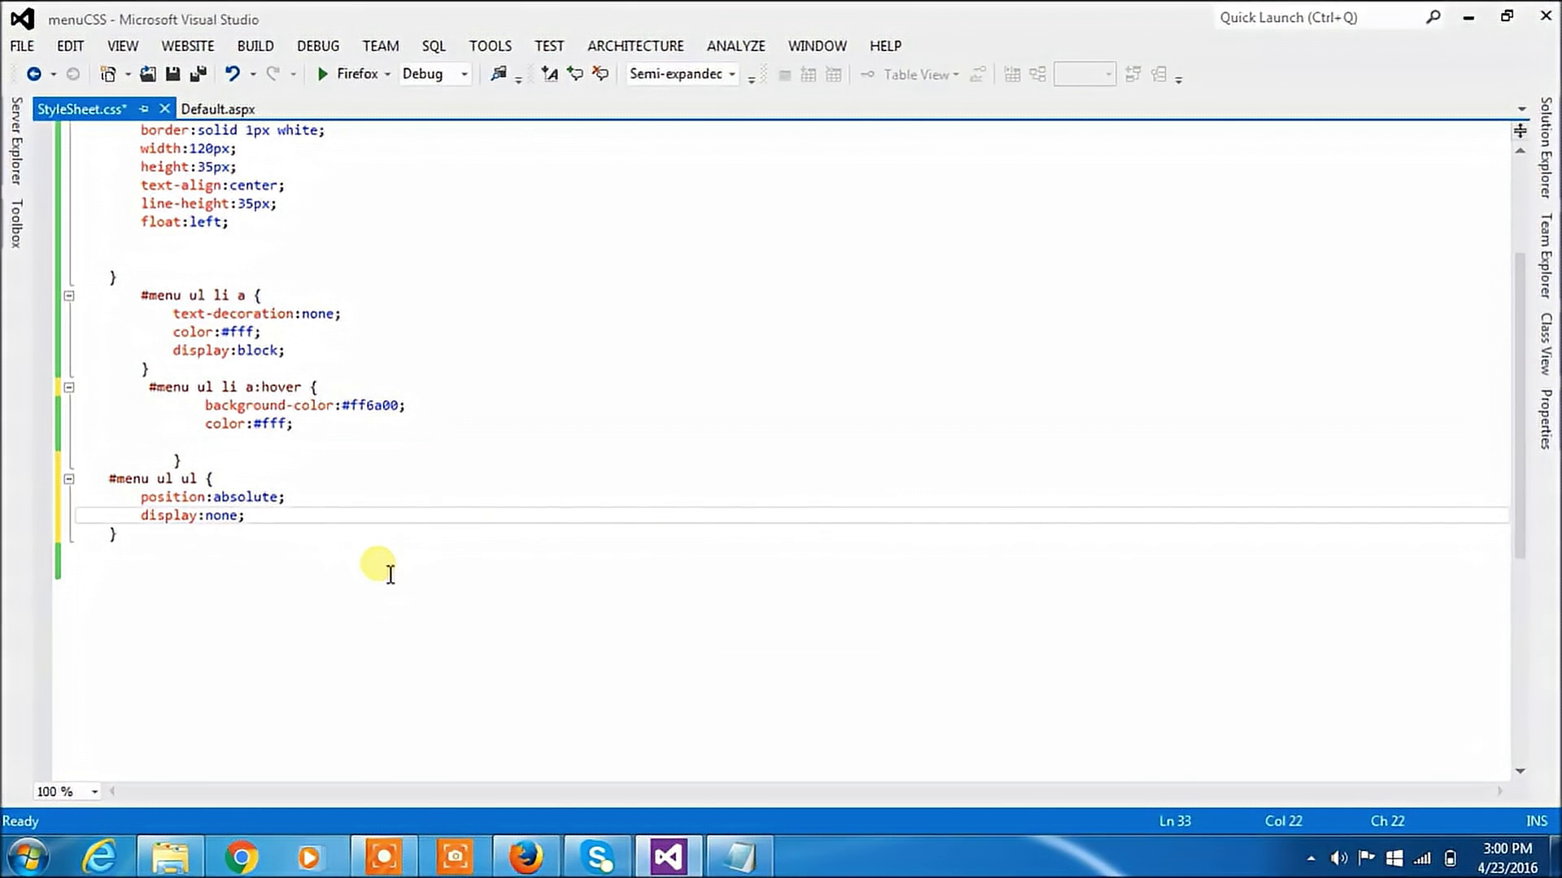
Step: Add position:relative to the #menu ul li rule and save the stylesheet
click(193, 245)
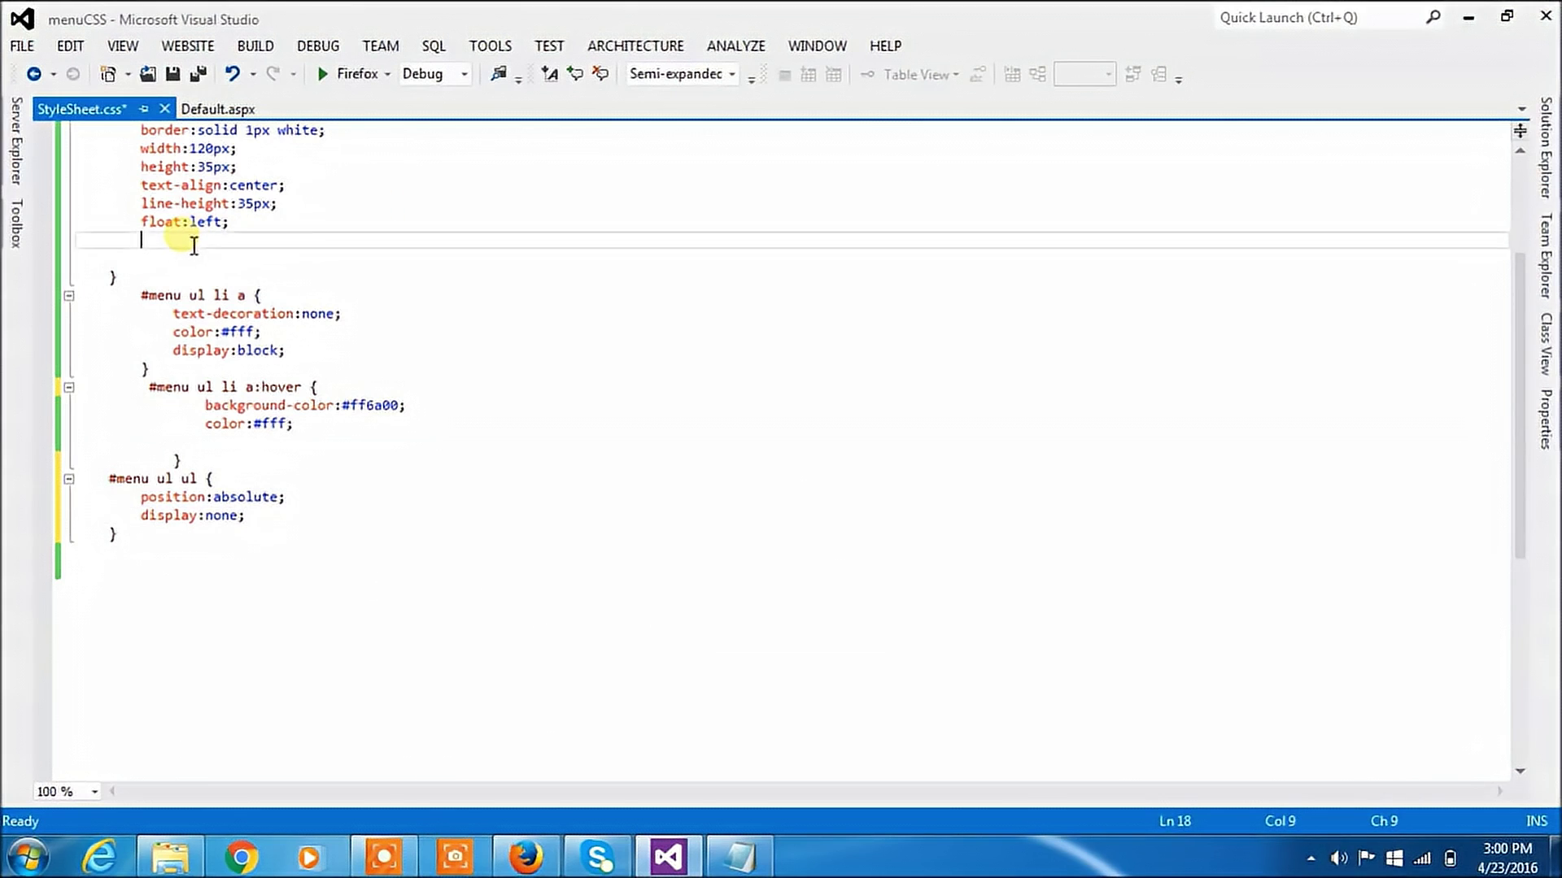
text(pos)
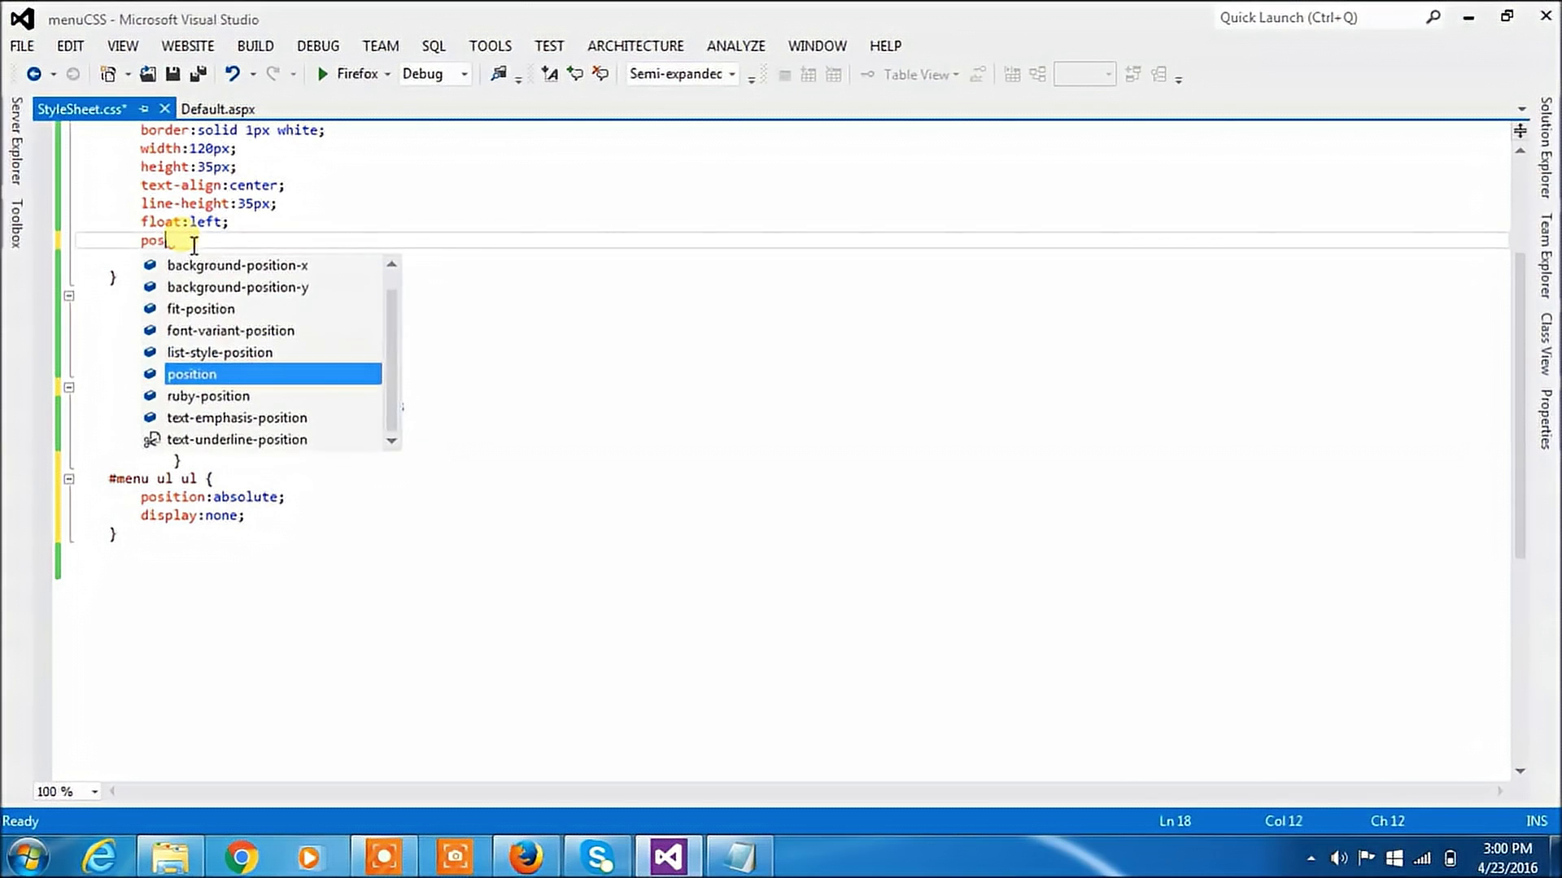
double_click(220, 374)
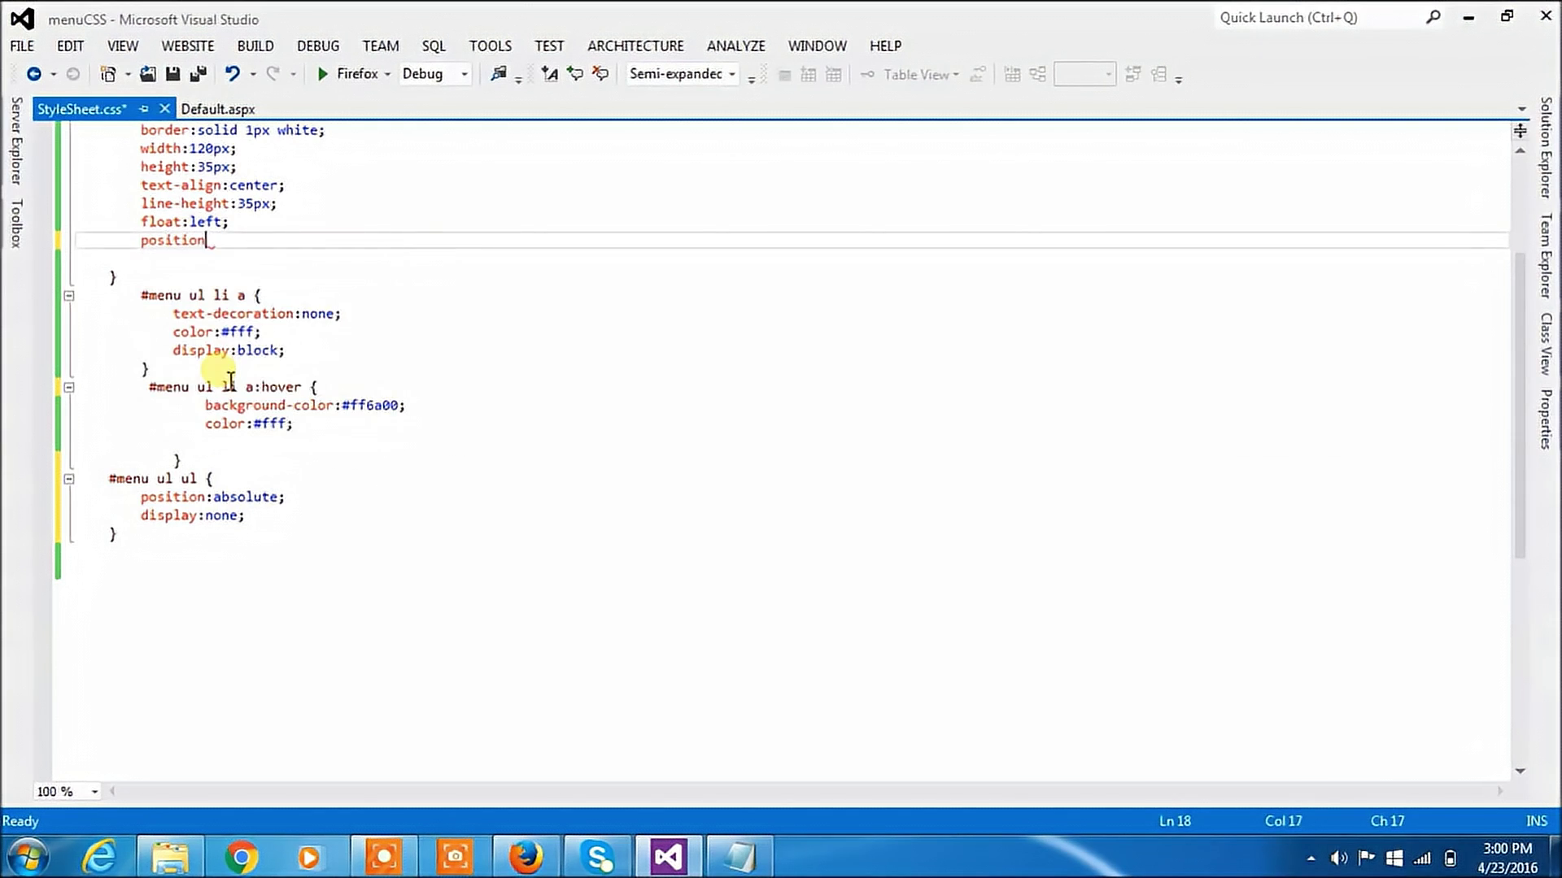
text(:rel)
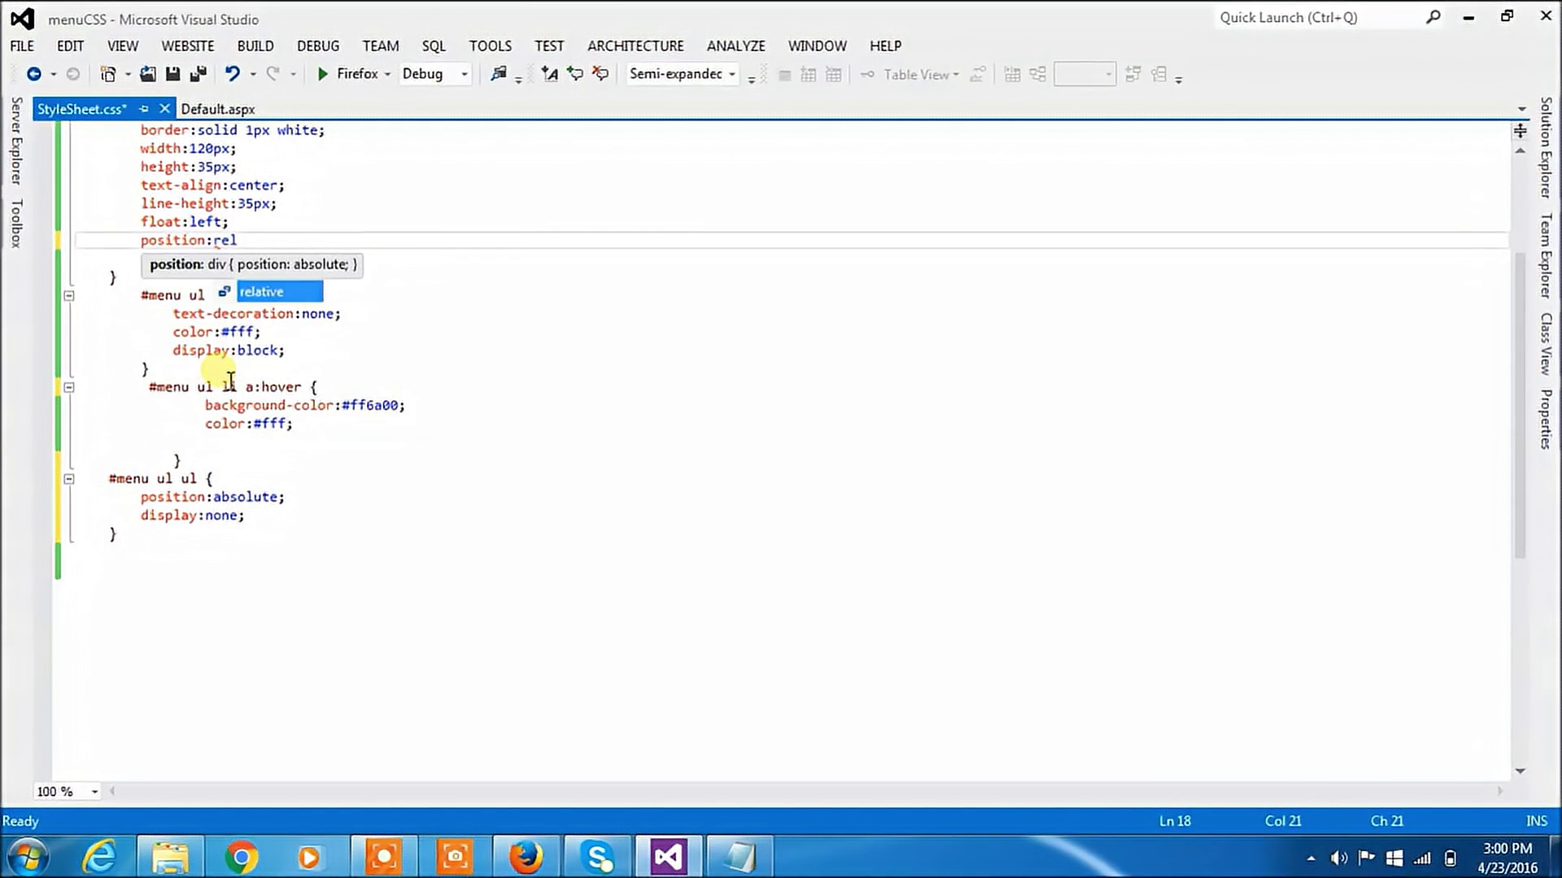
key(Tab)
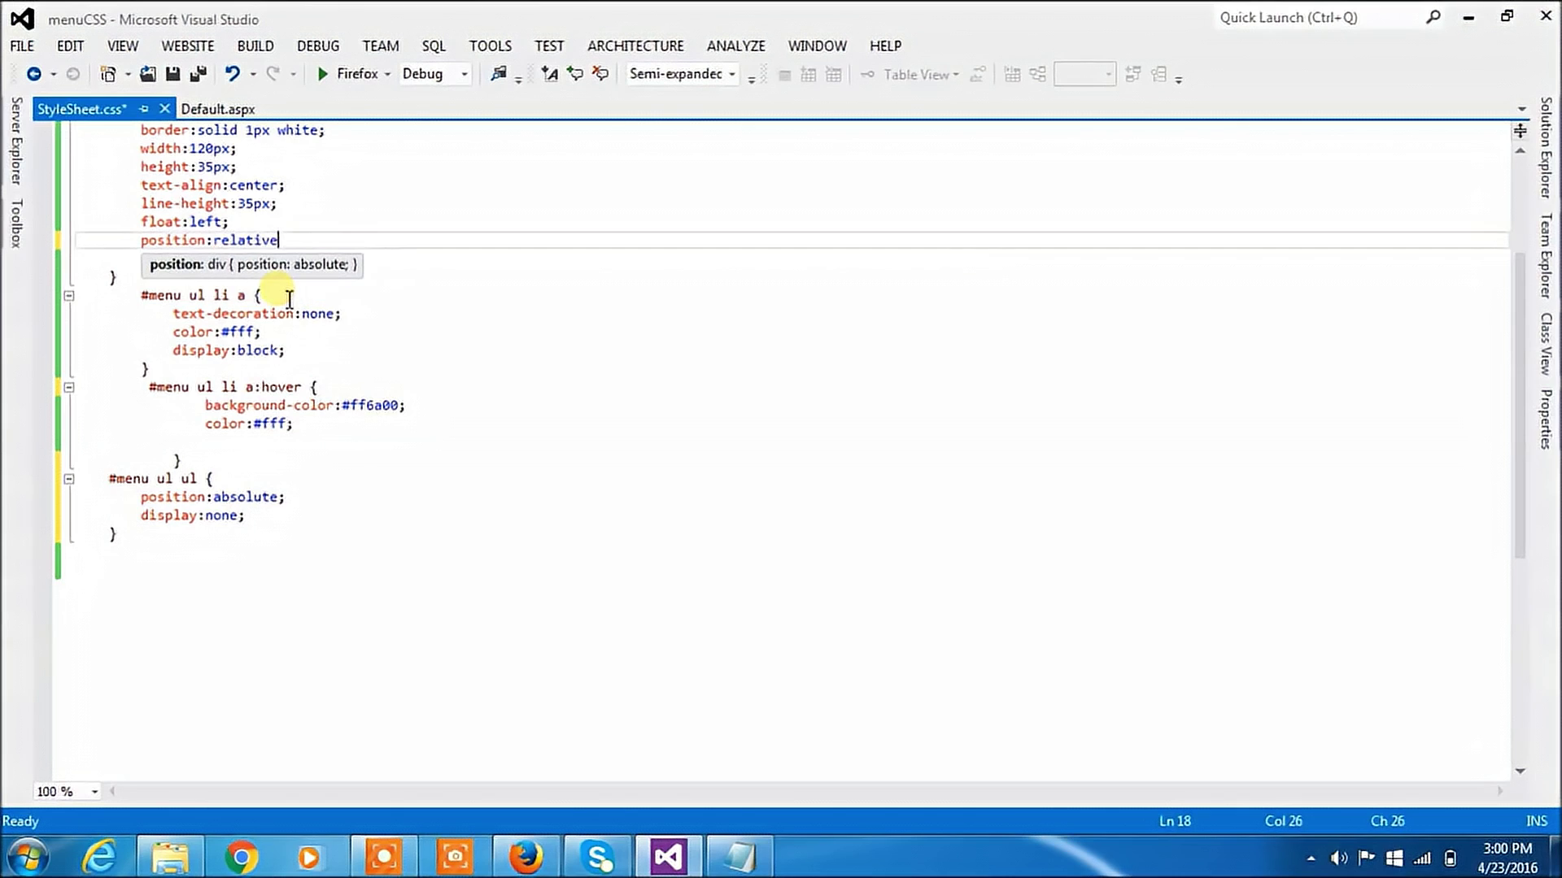
text(;)
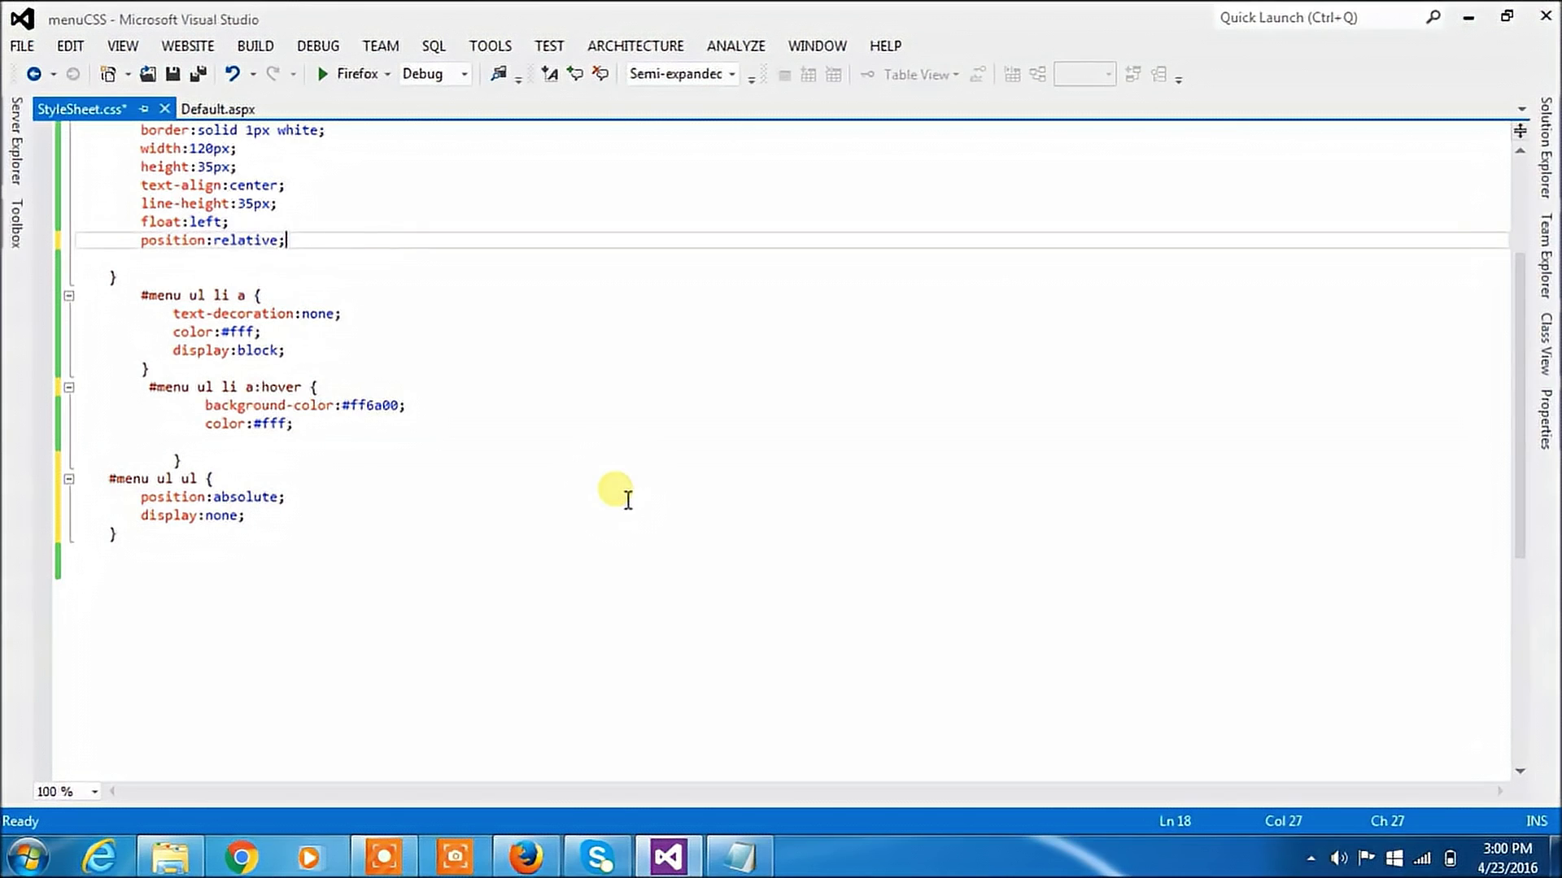
key(ctrl+s)
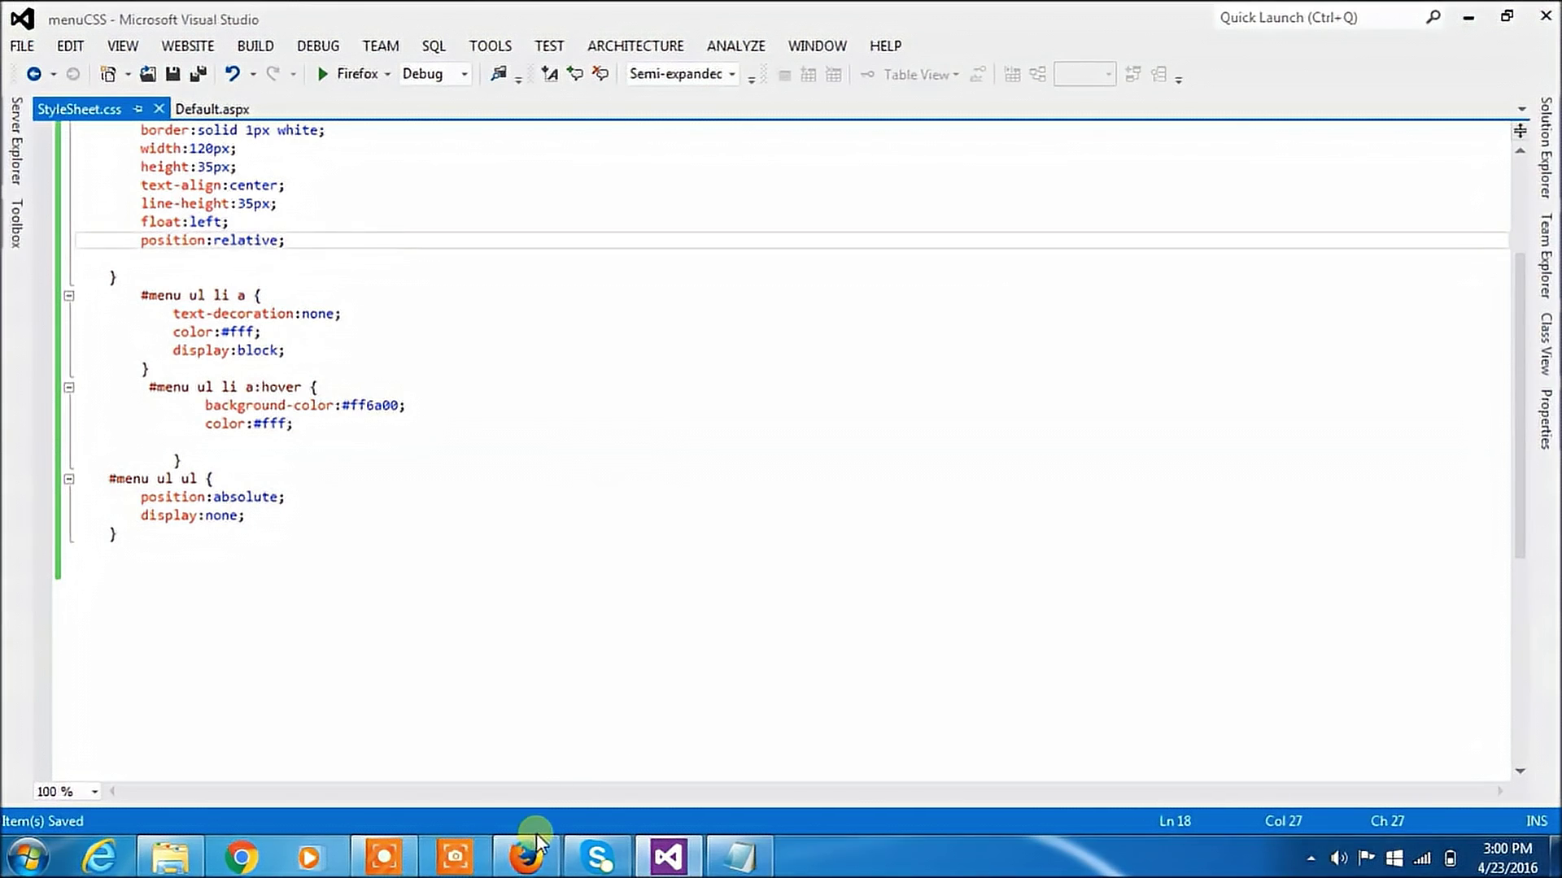
Step: Refresh Default.aspx in Firefox with F5, then return to Visual Studio
click(535, 843)
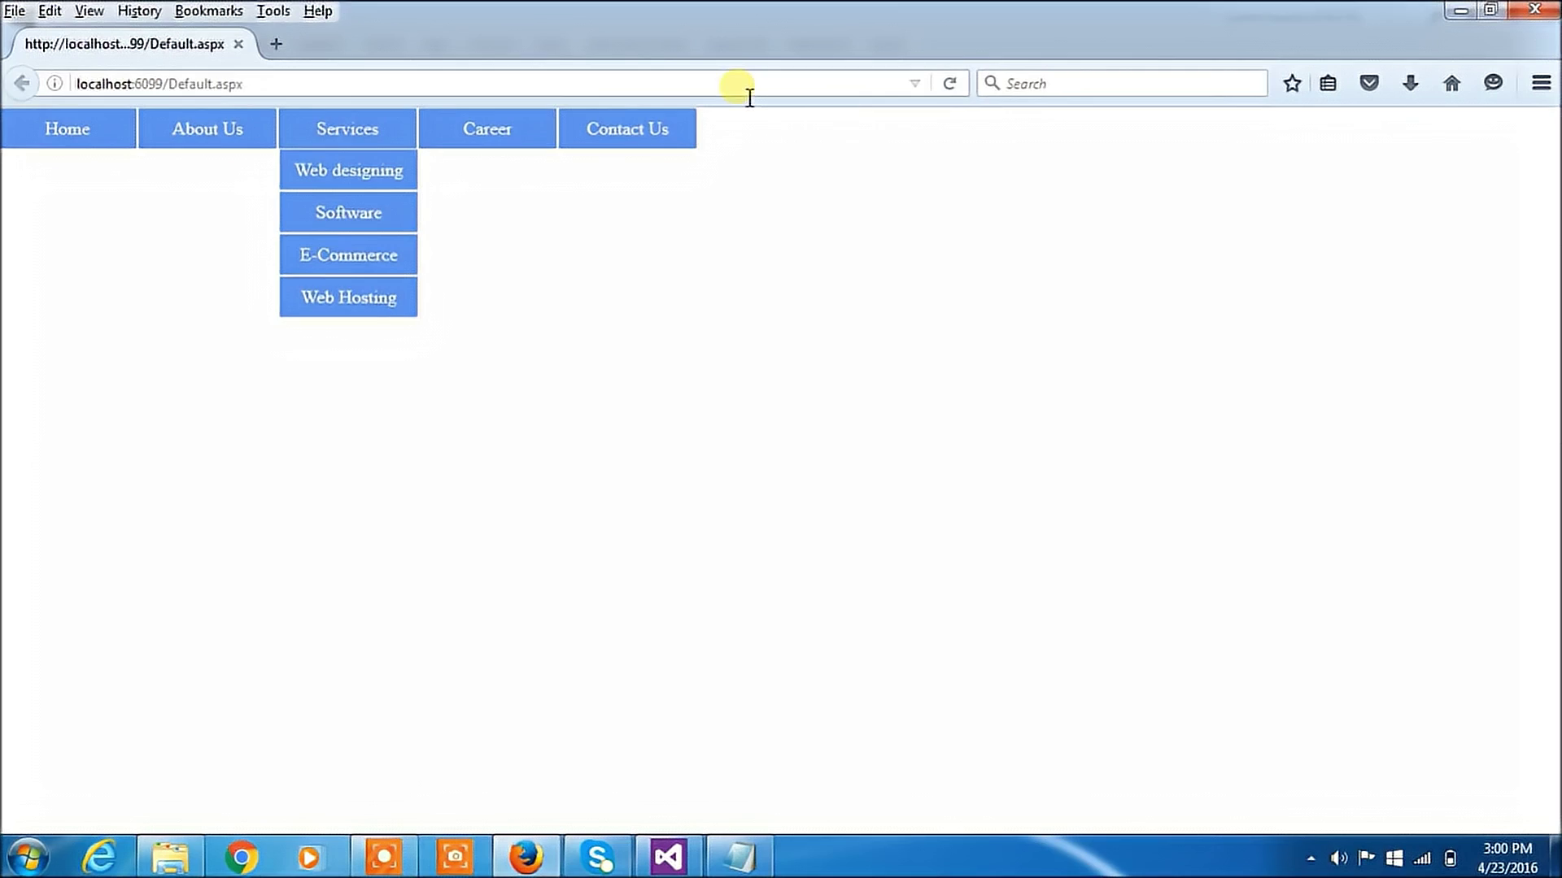
key(F5)
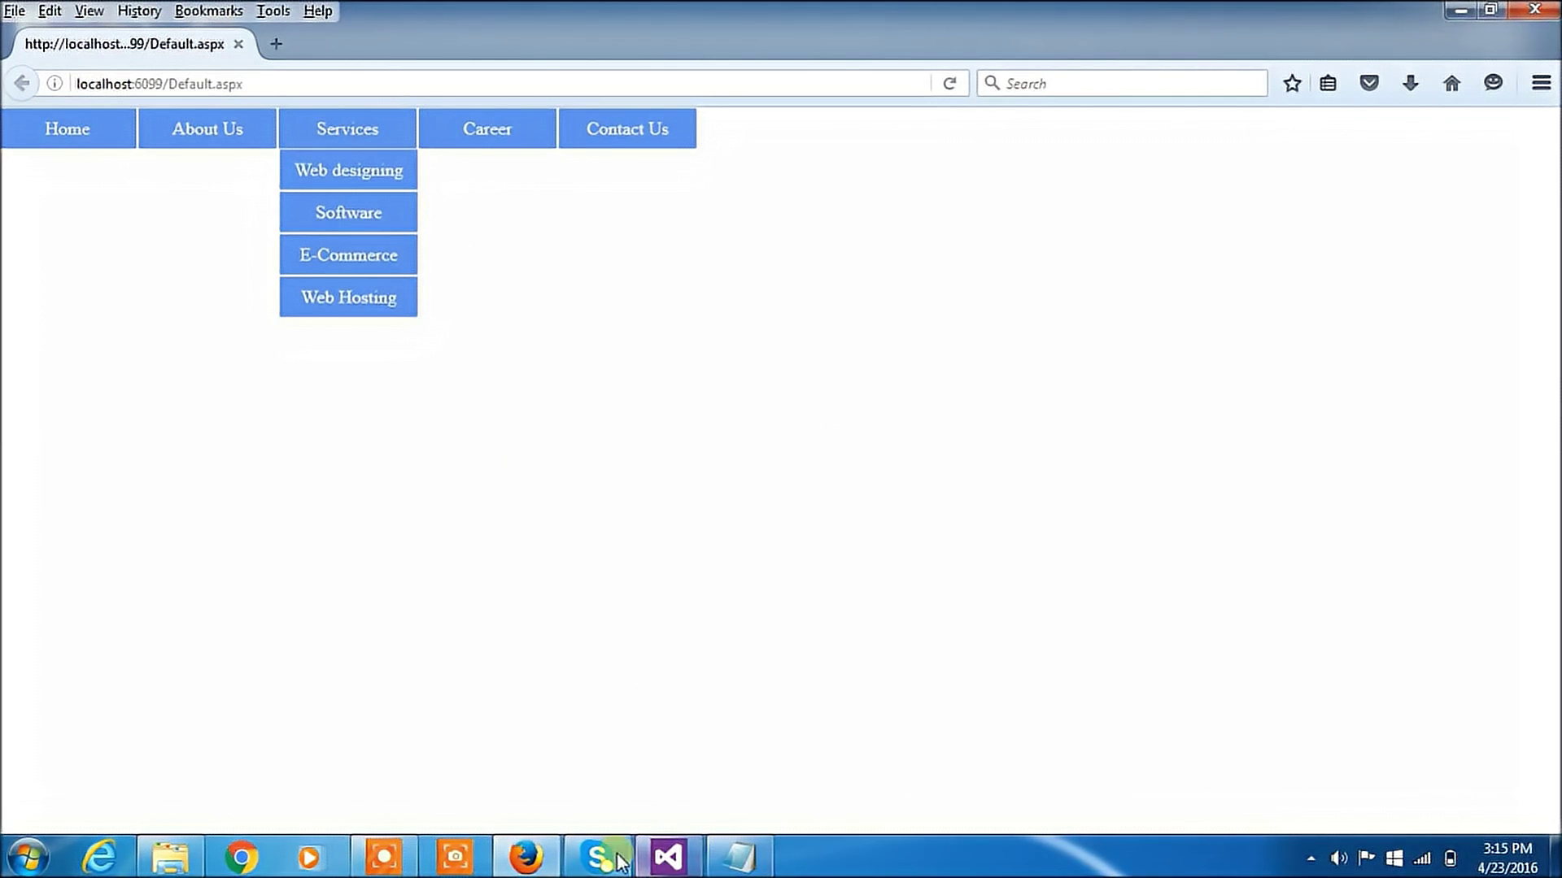
click(664, 858)
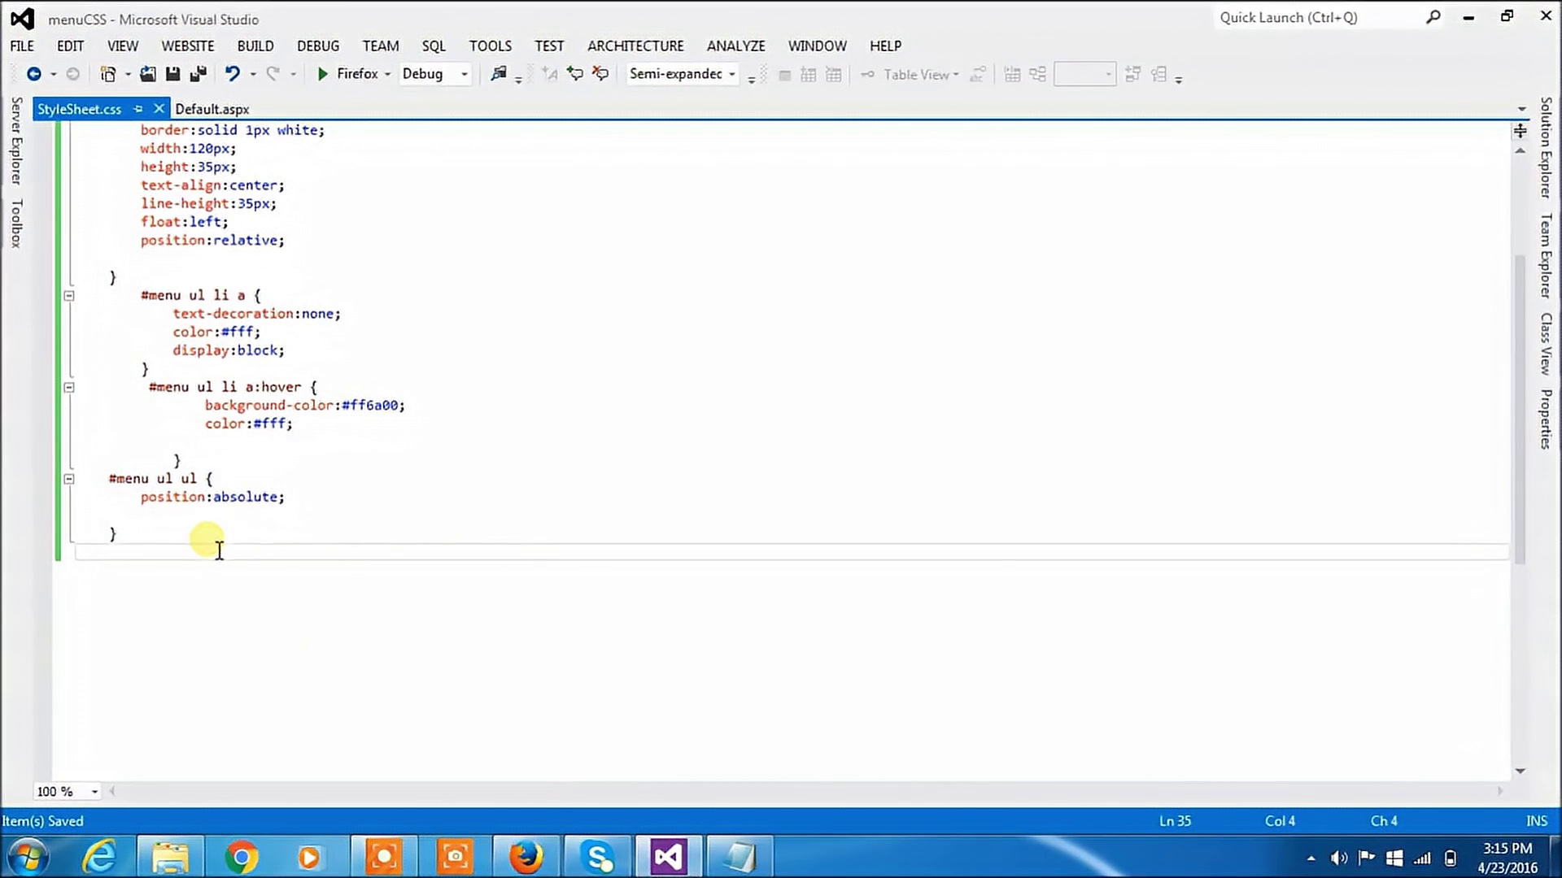
text(#)
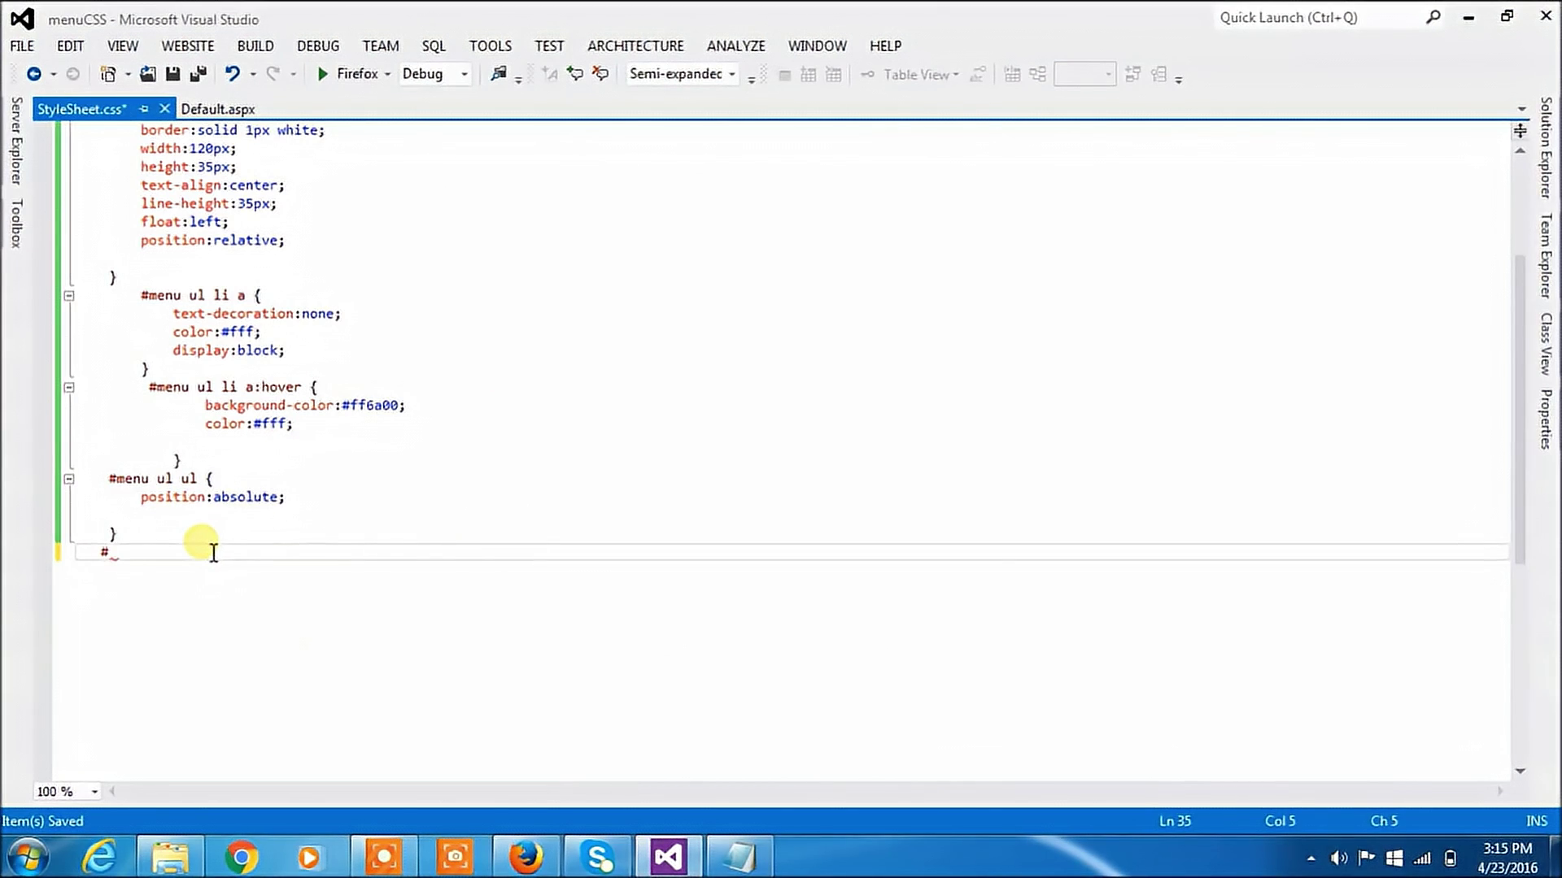
text(menu)
text( ul l)
text(i >ul)
text( li)
Step: Create the #menu ul li > ul li rule with a green #18e27f background
key(Return)
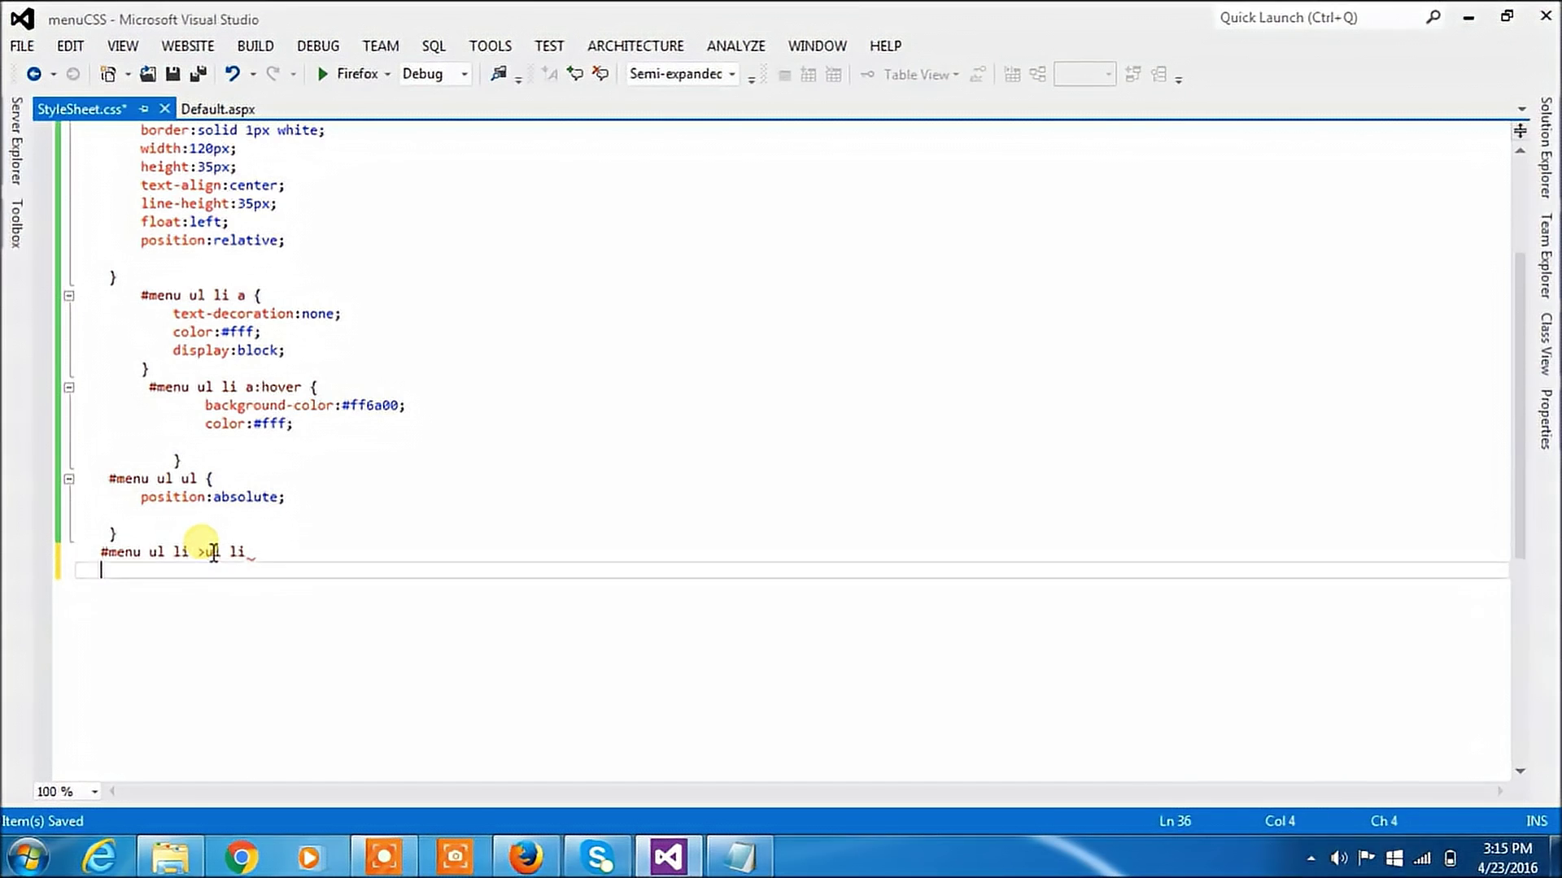
text({)
key(Return)
text(})
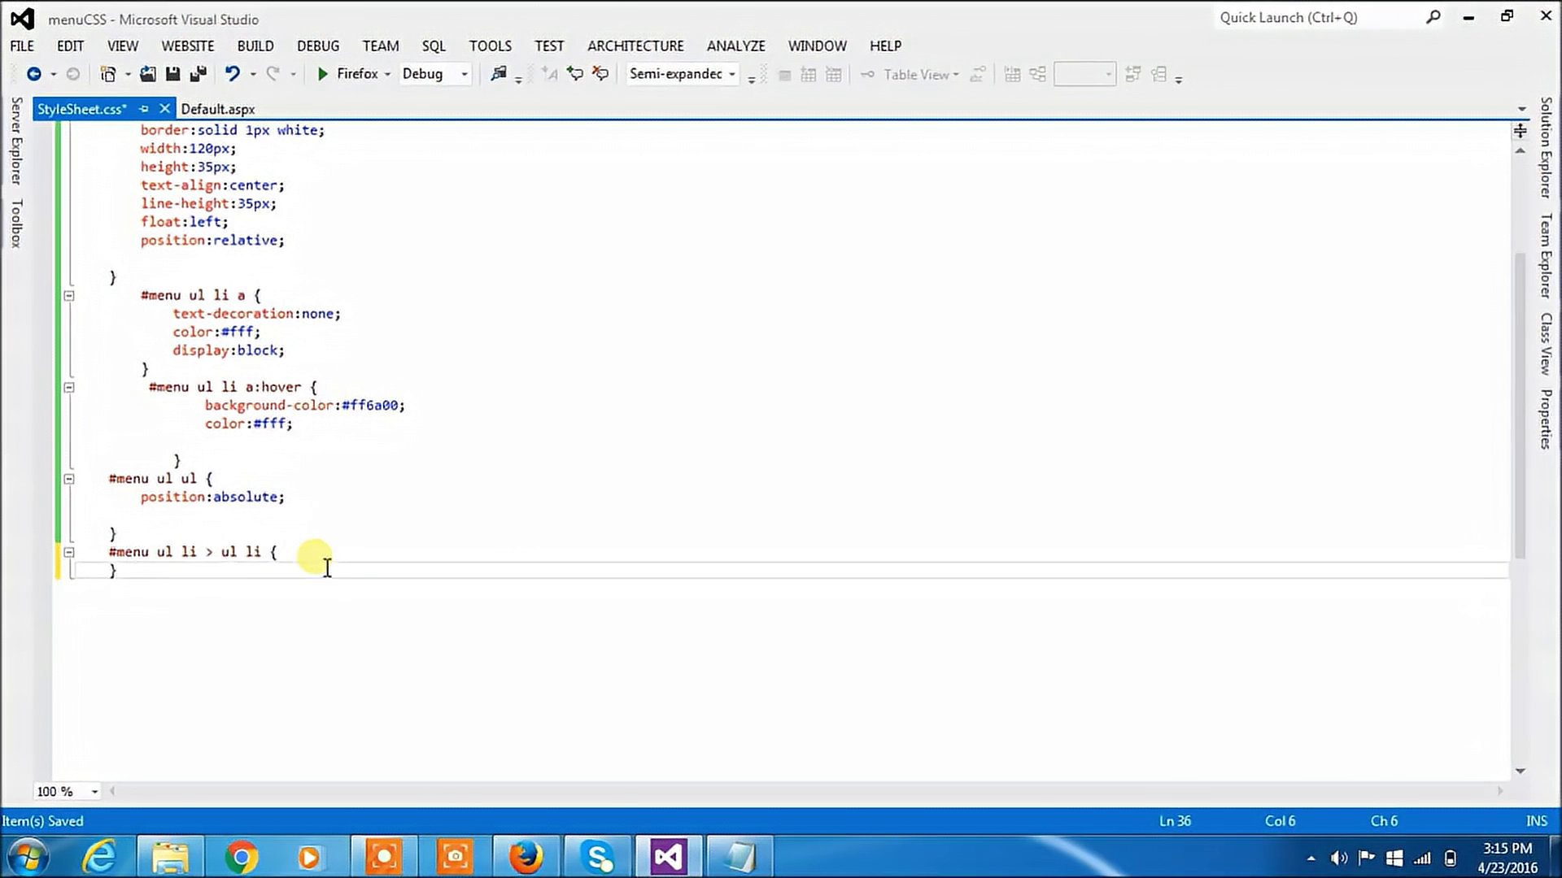
key(Up)
key(Return)
text(b)
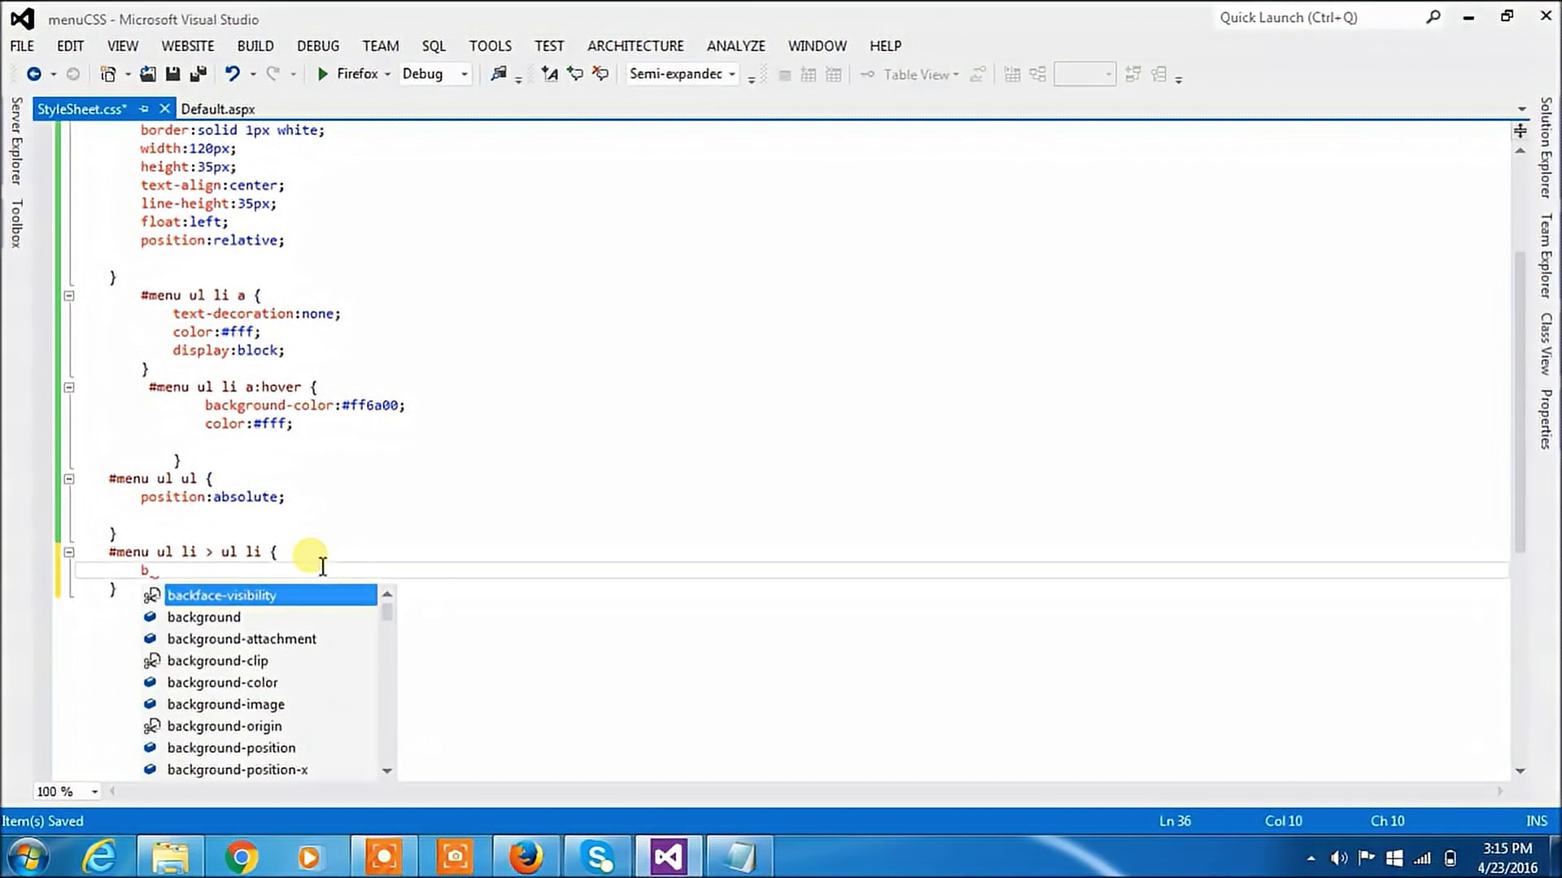
text(ack)
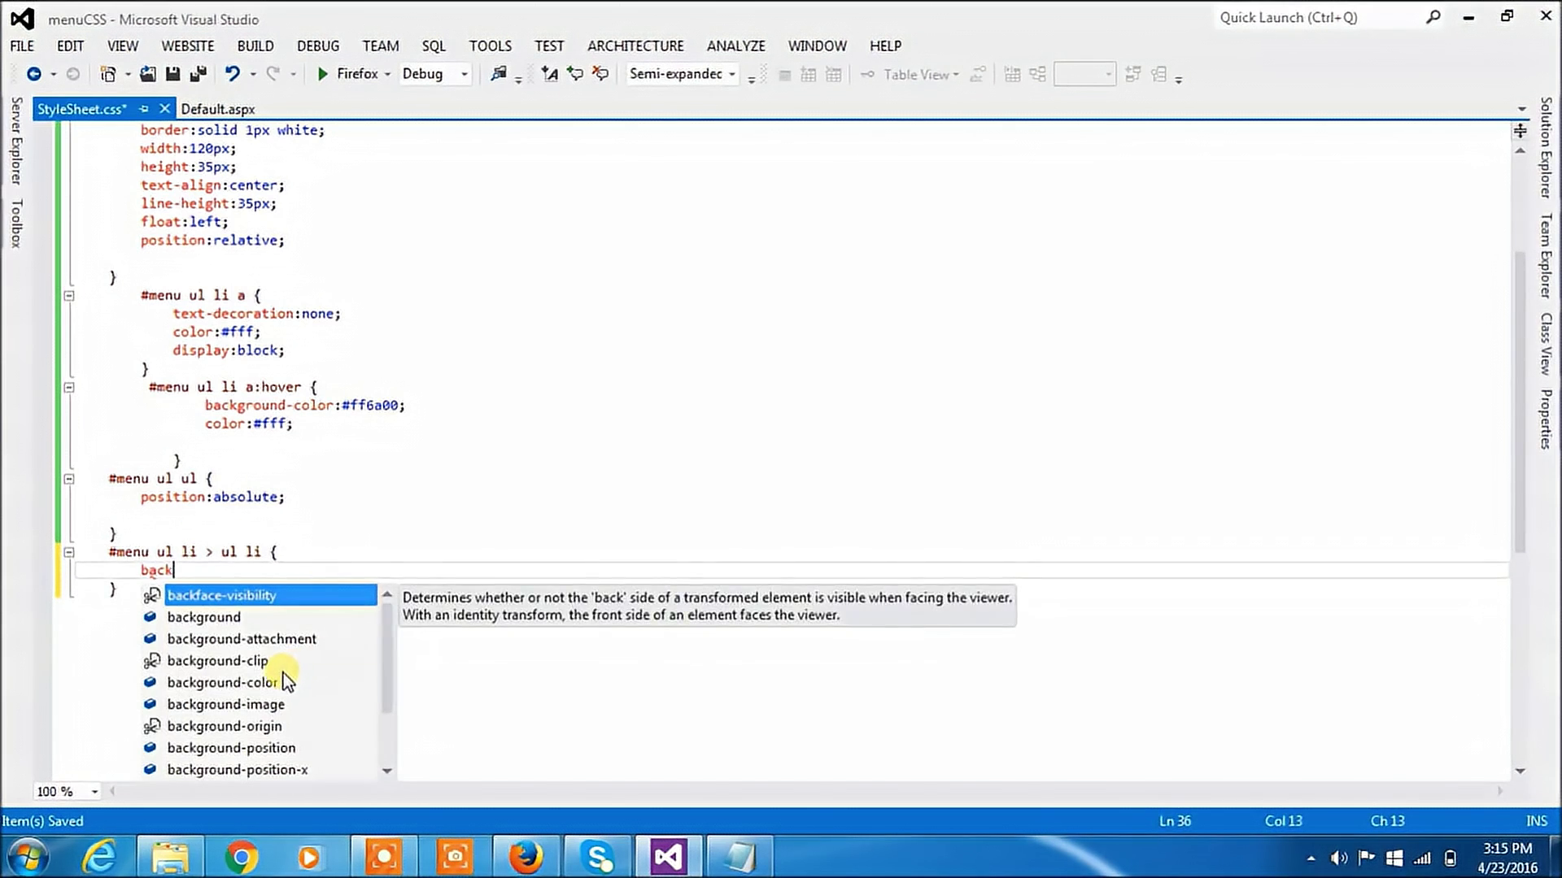
double_click(285, 679)
text(:)
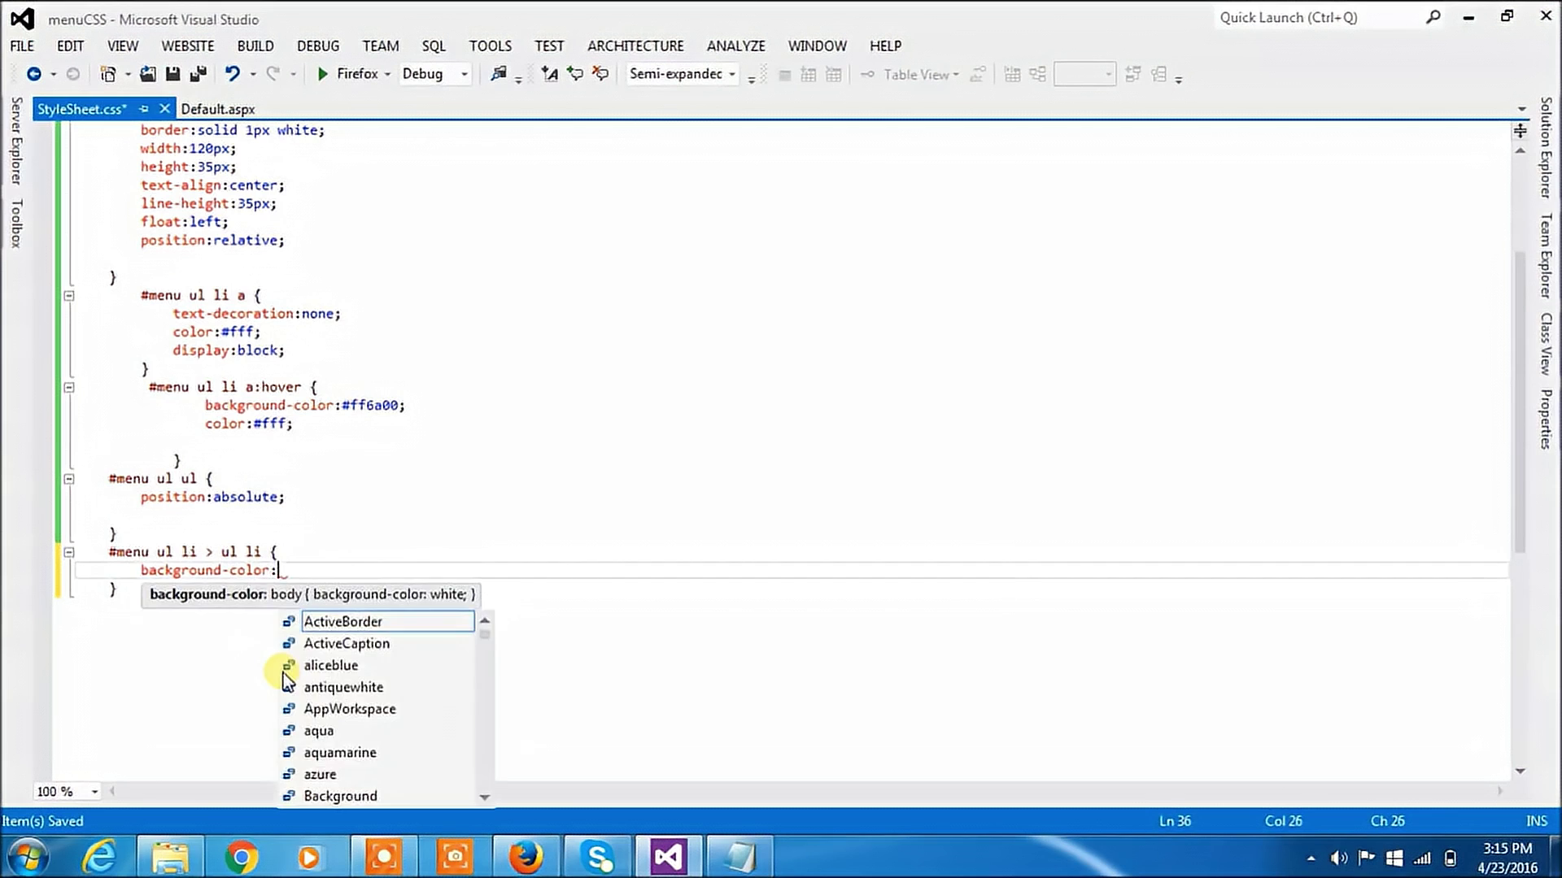
text(#)
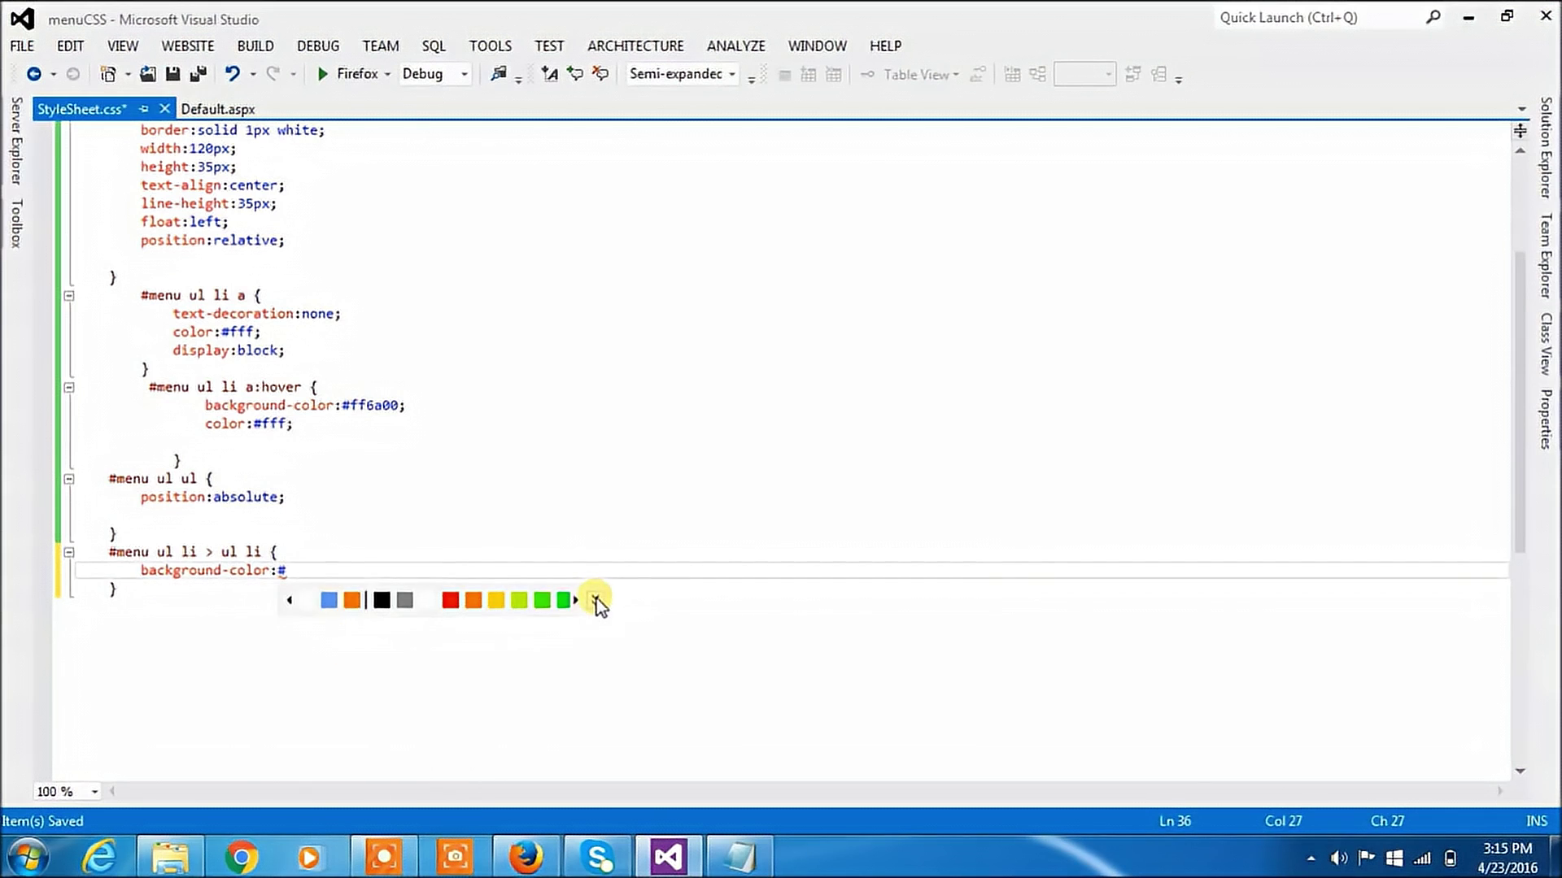
click(596, 599)
click(487, 326)
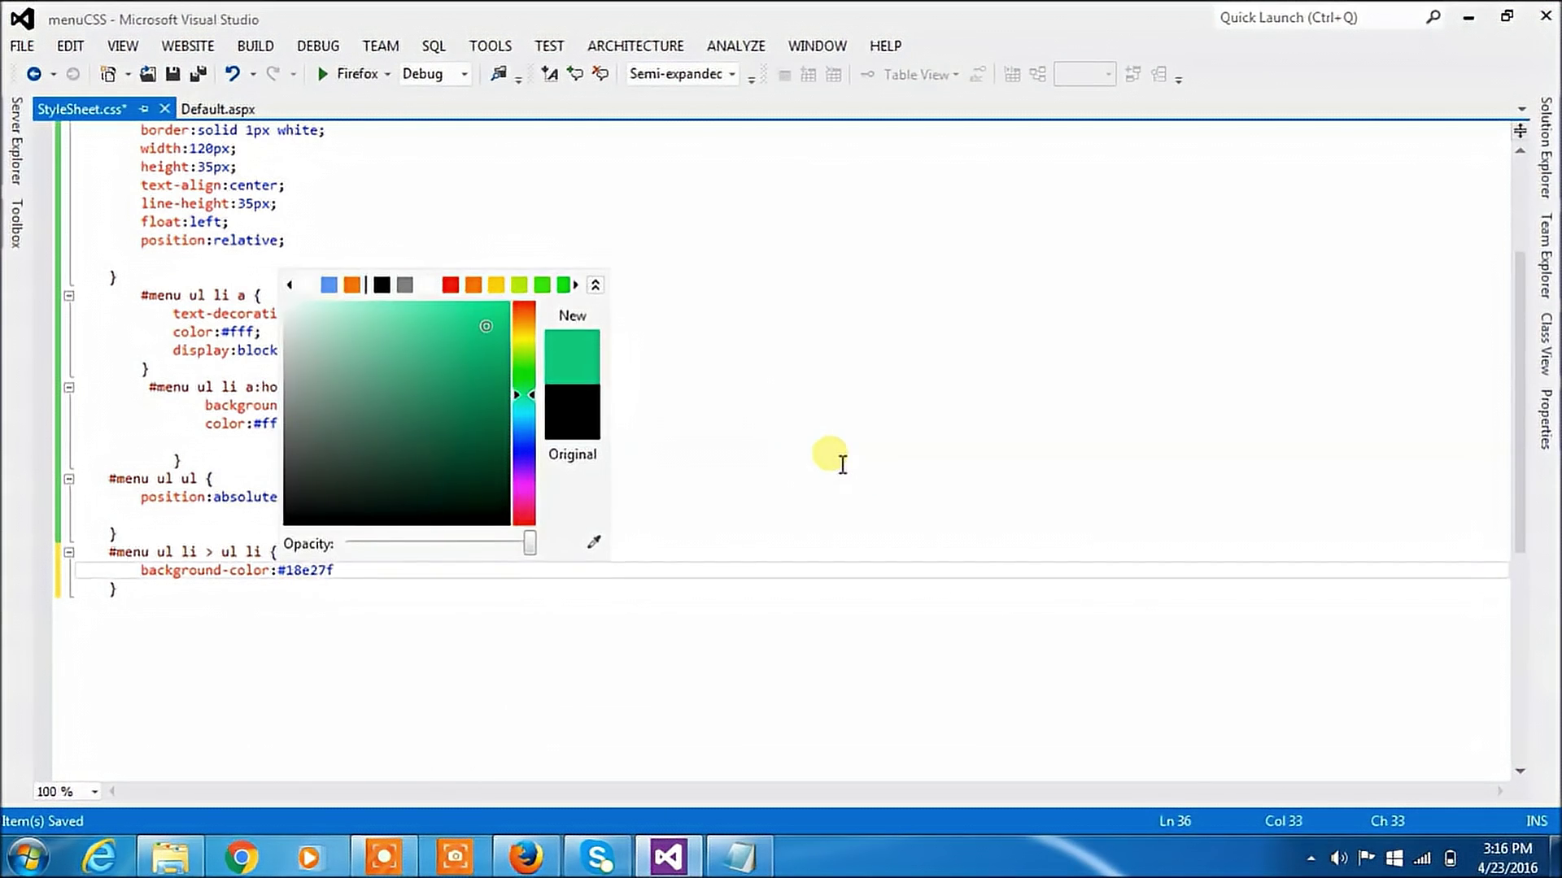
click(384, 598)
click(355, 572)
text(;)
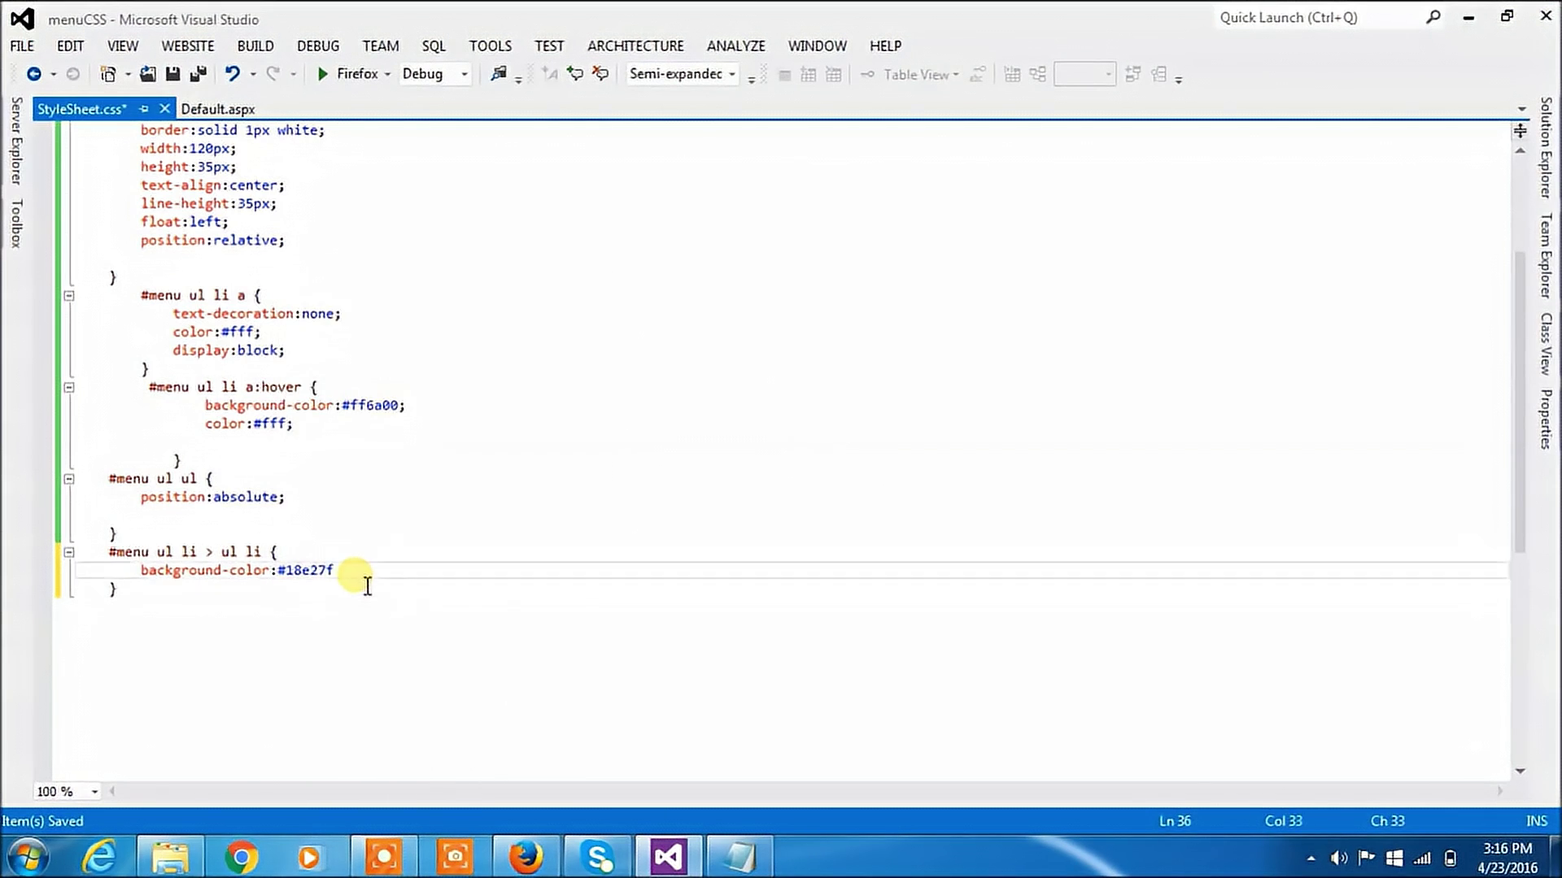
Step: Set the submenu item text colour to near-white #edeef8
key(Return)
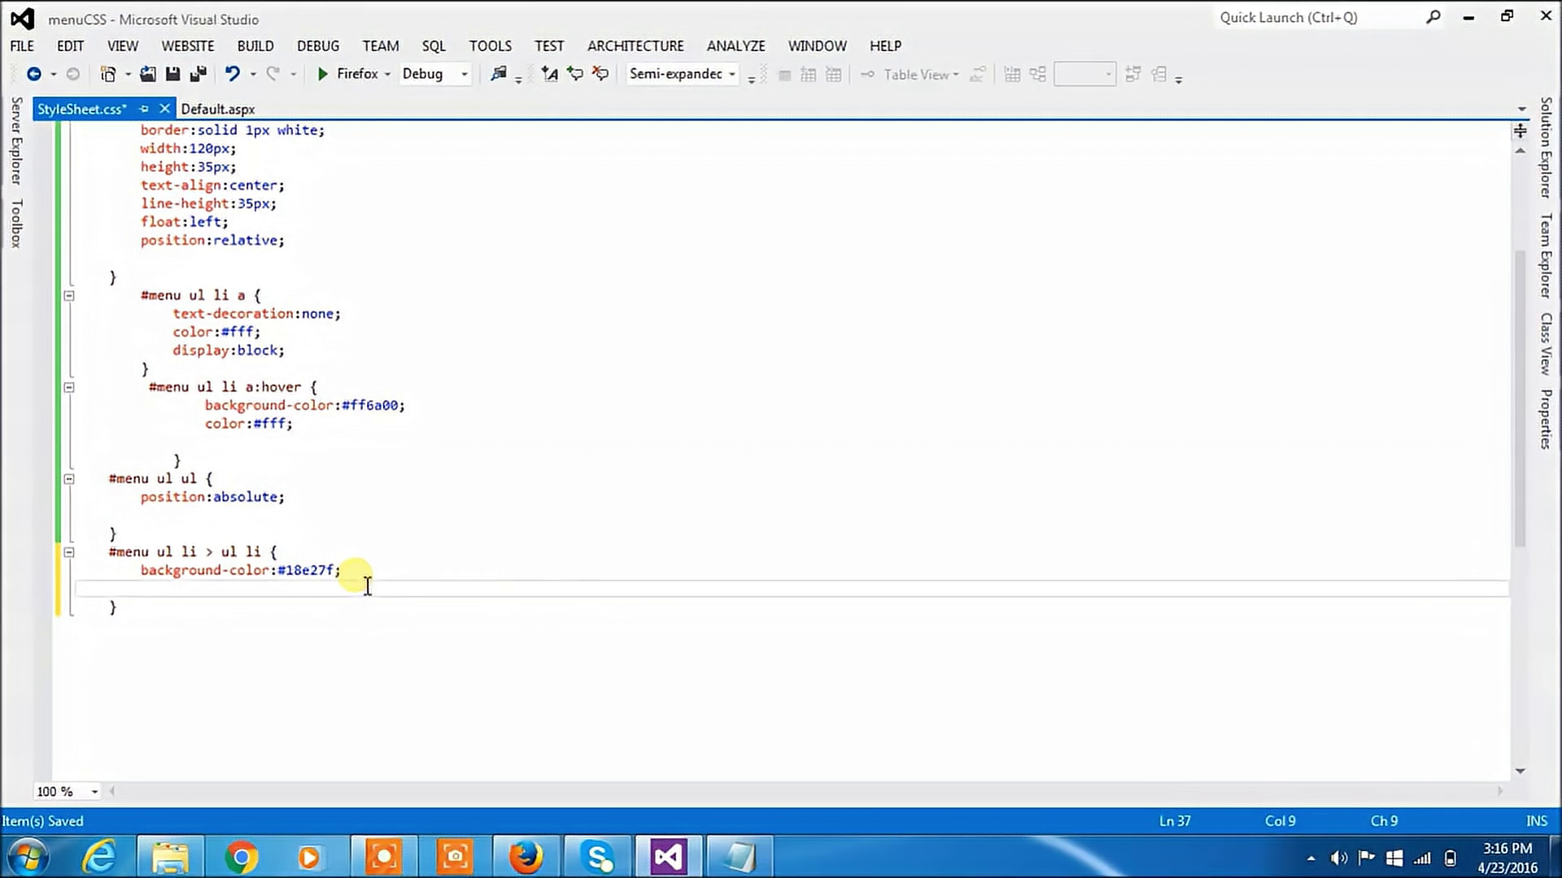
text(colo)
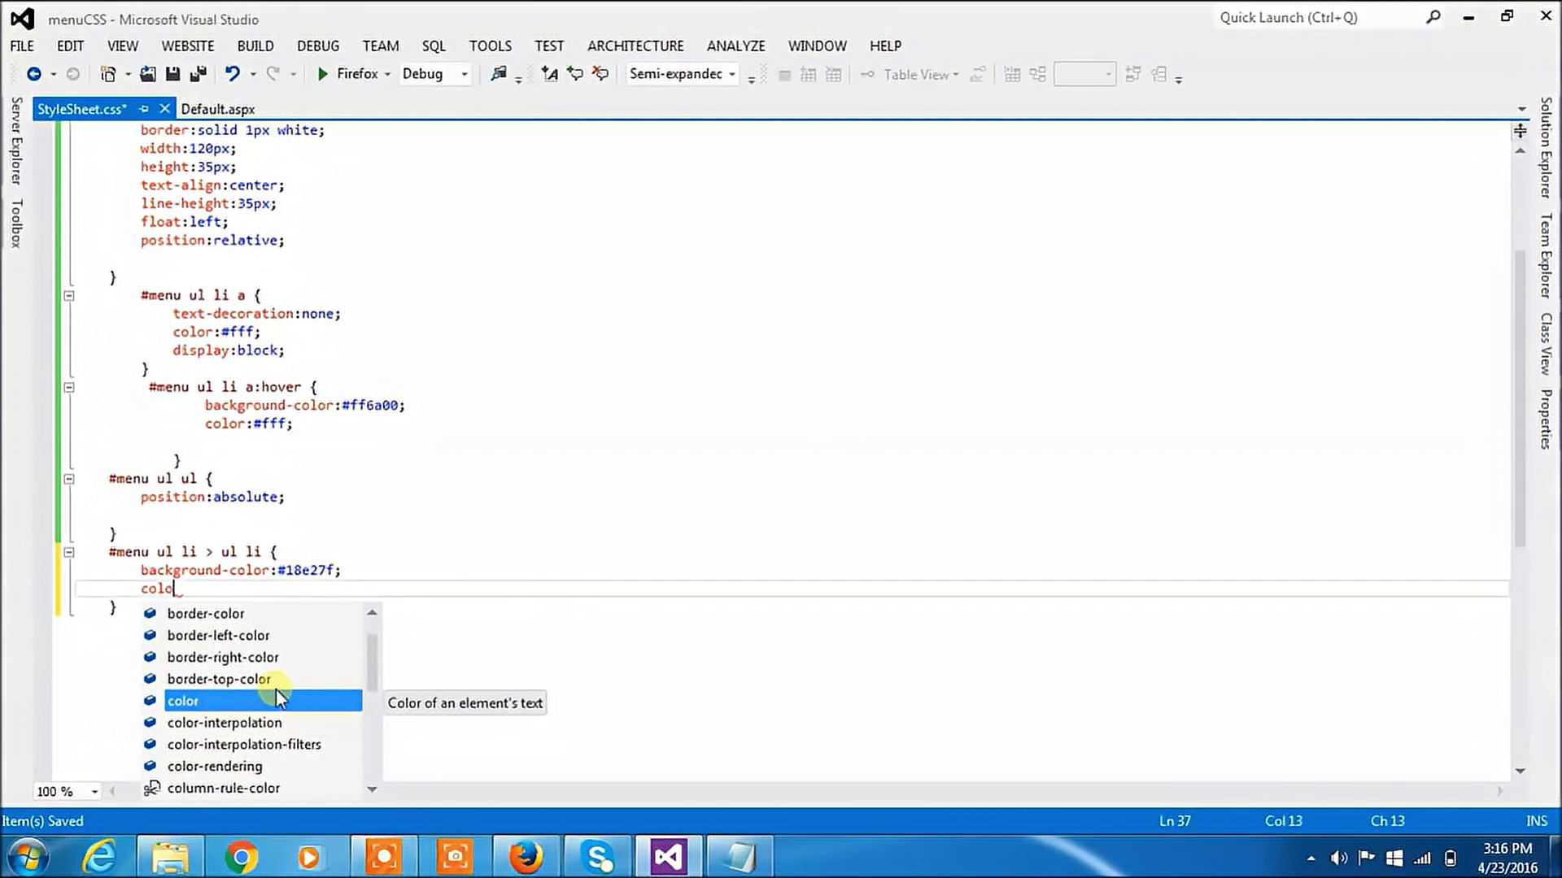
double_click(276, 698)
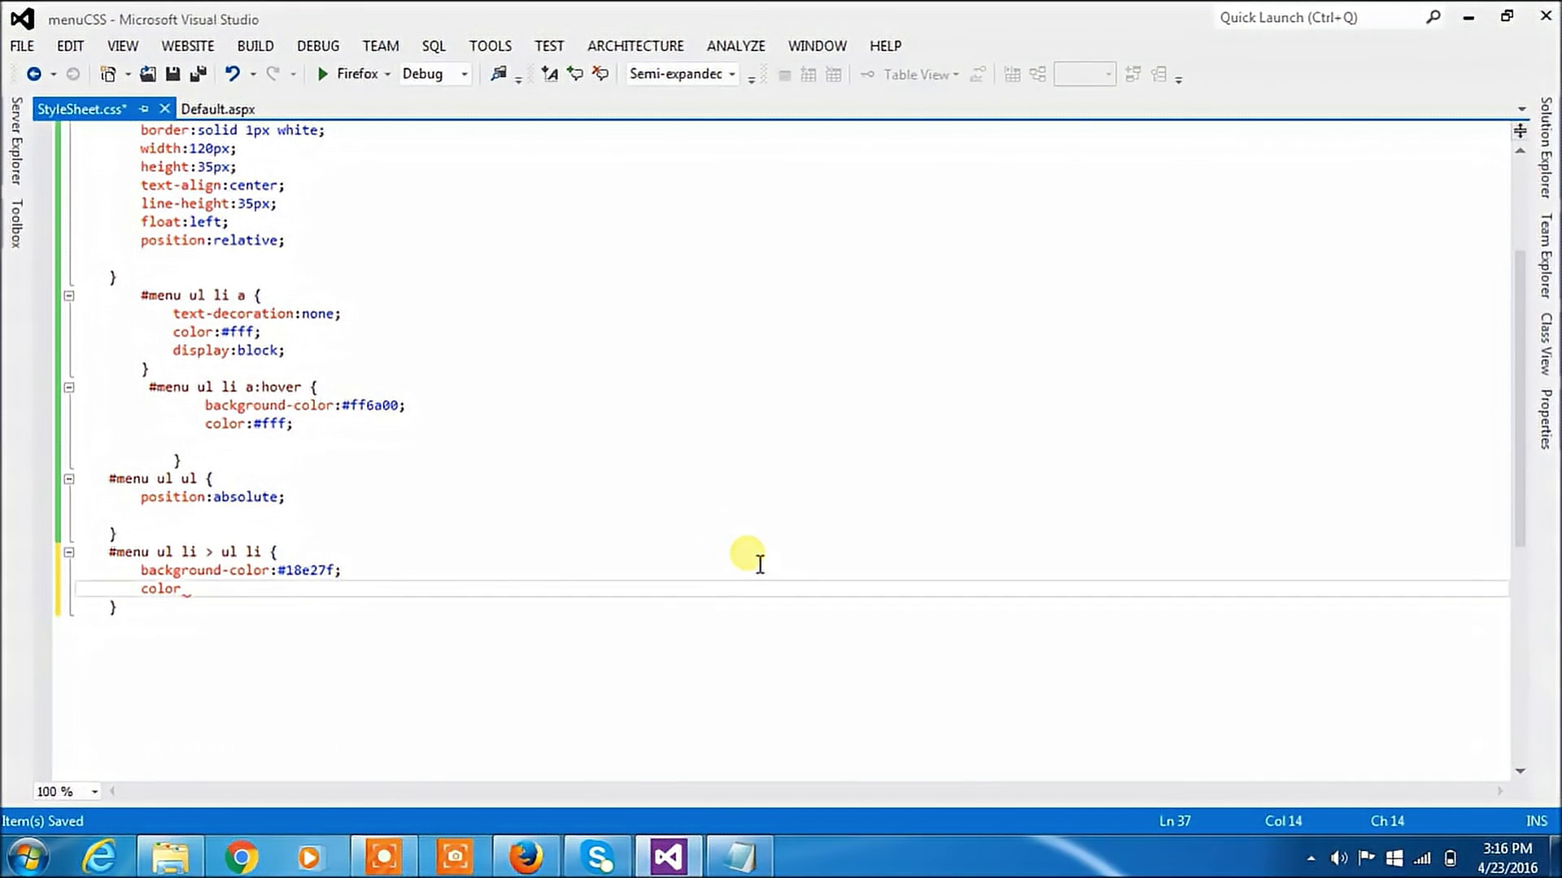
text(:)
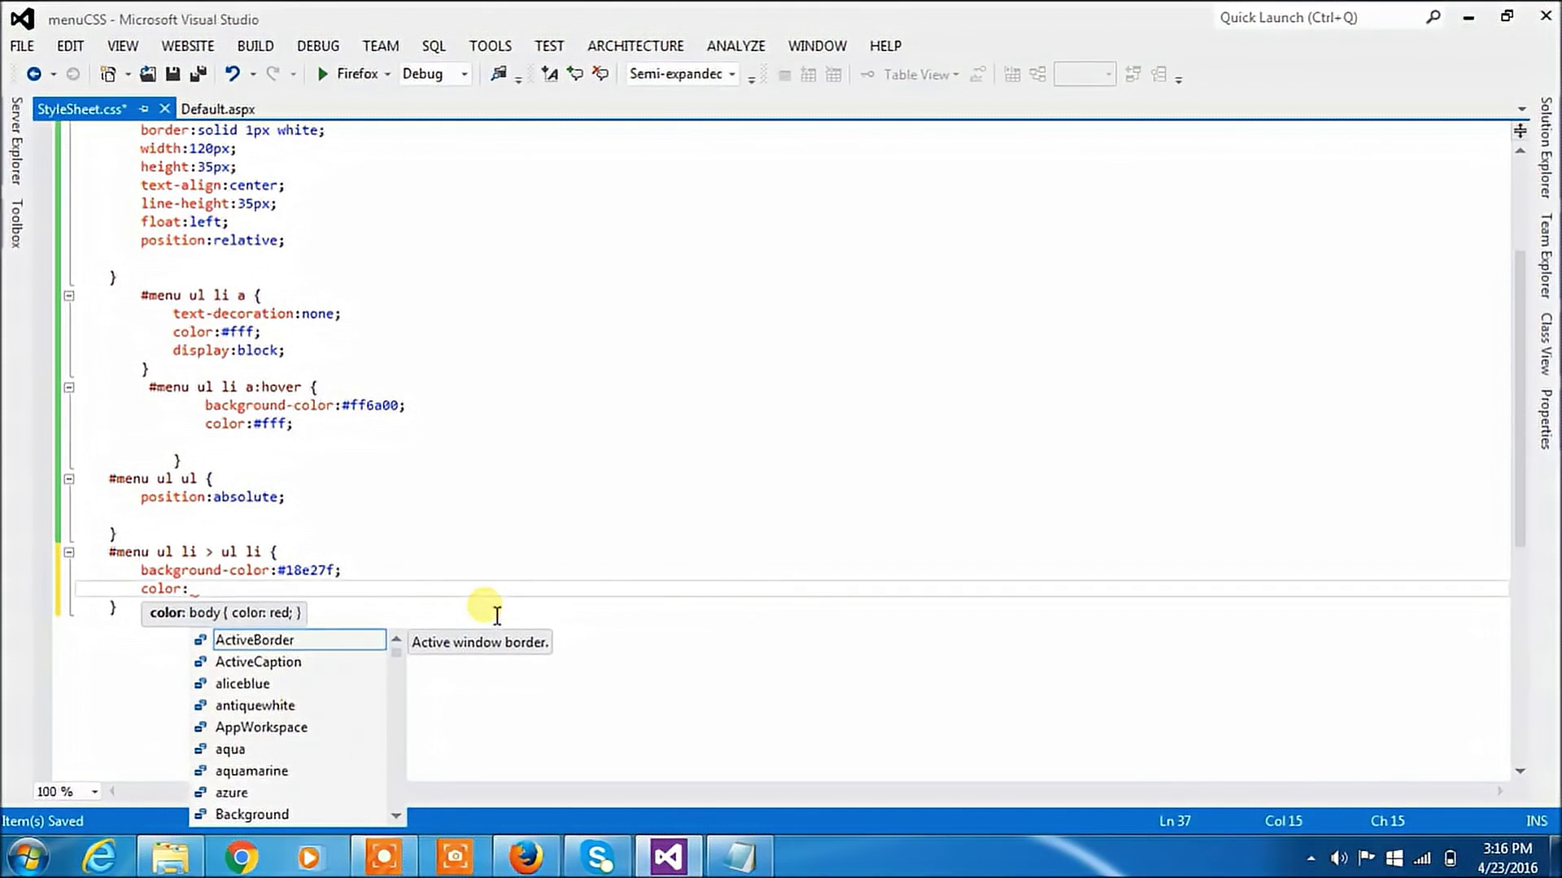
text(#)
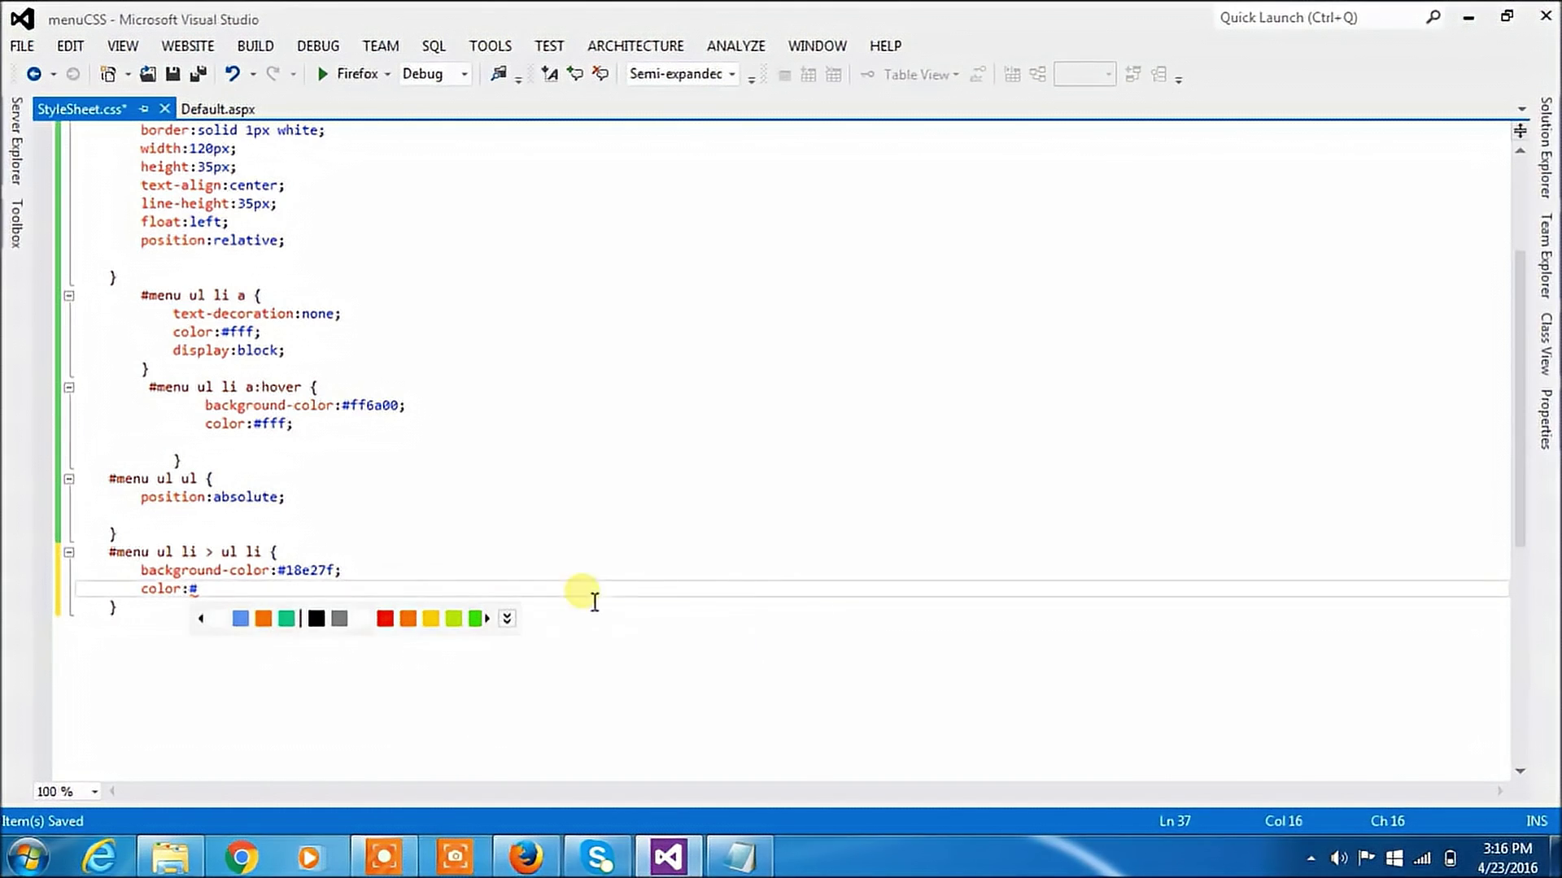
click(510, 619)
click(208, 328)
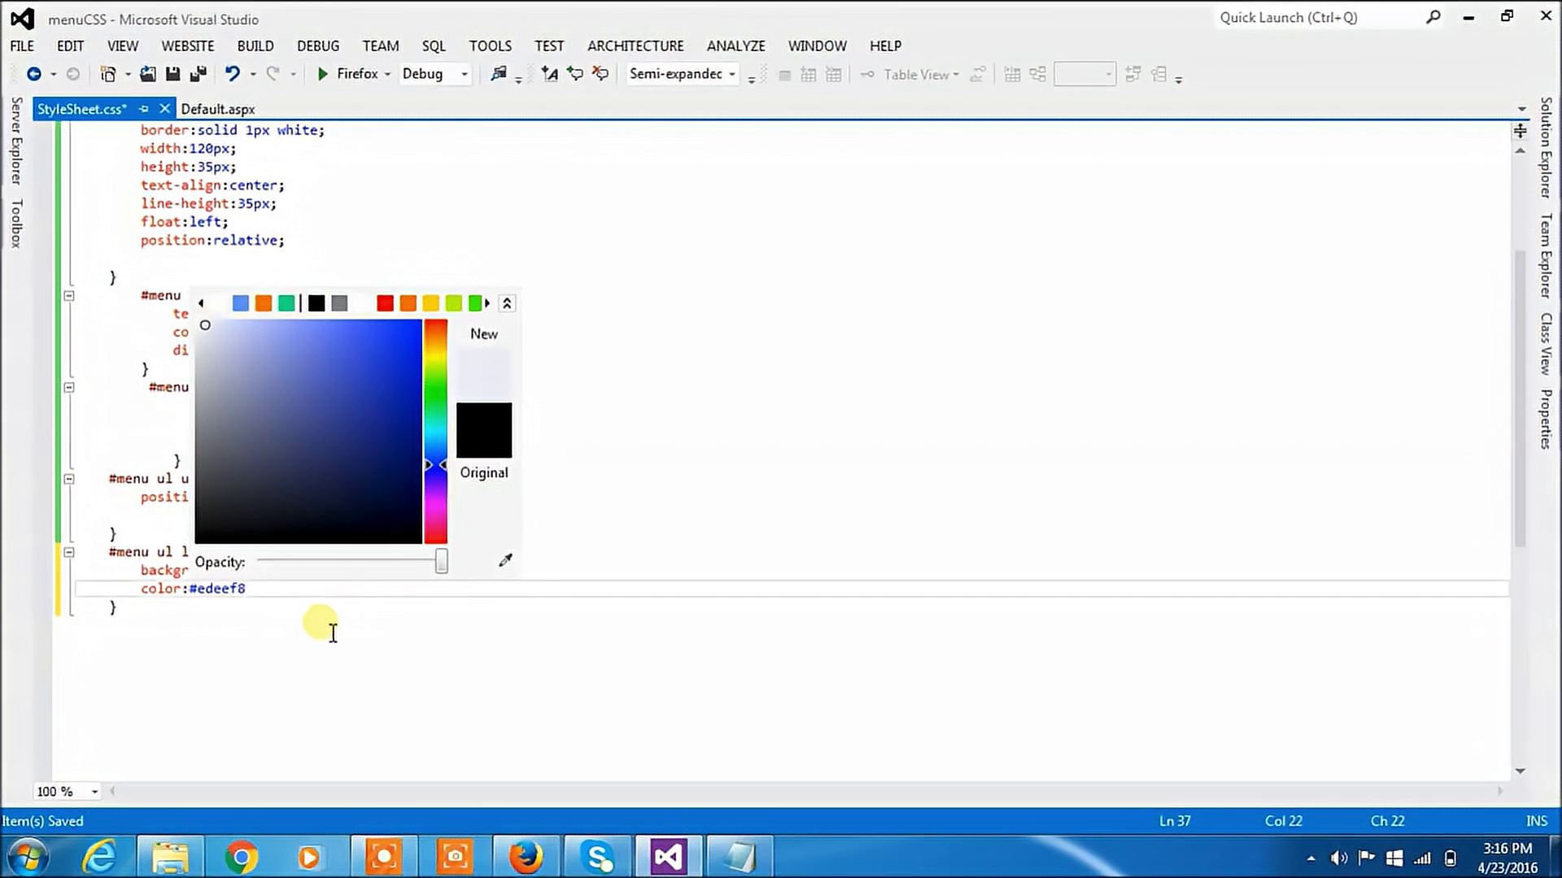
click(294, 607)
click(271, 592)
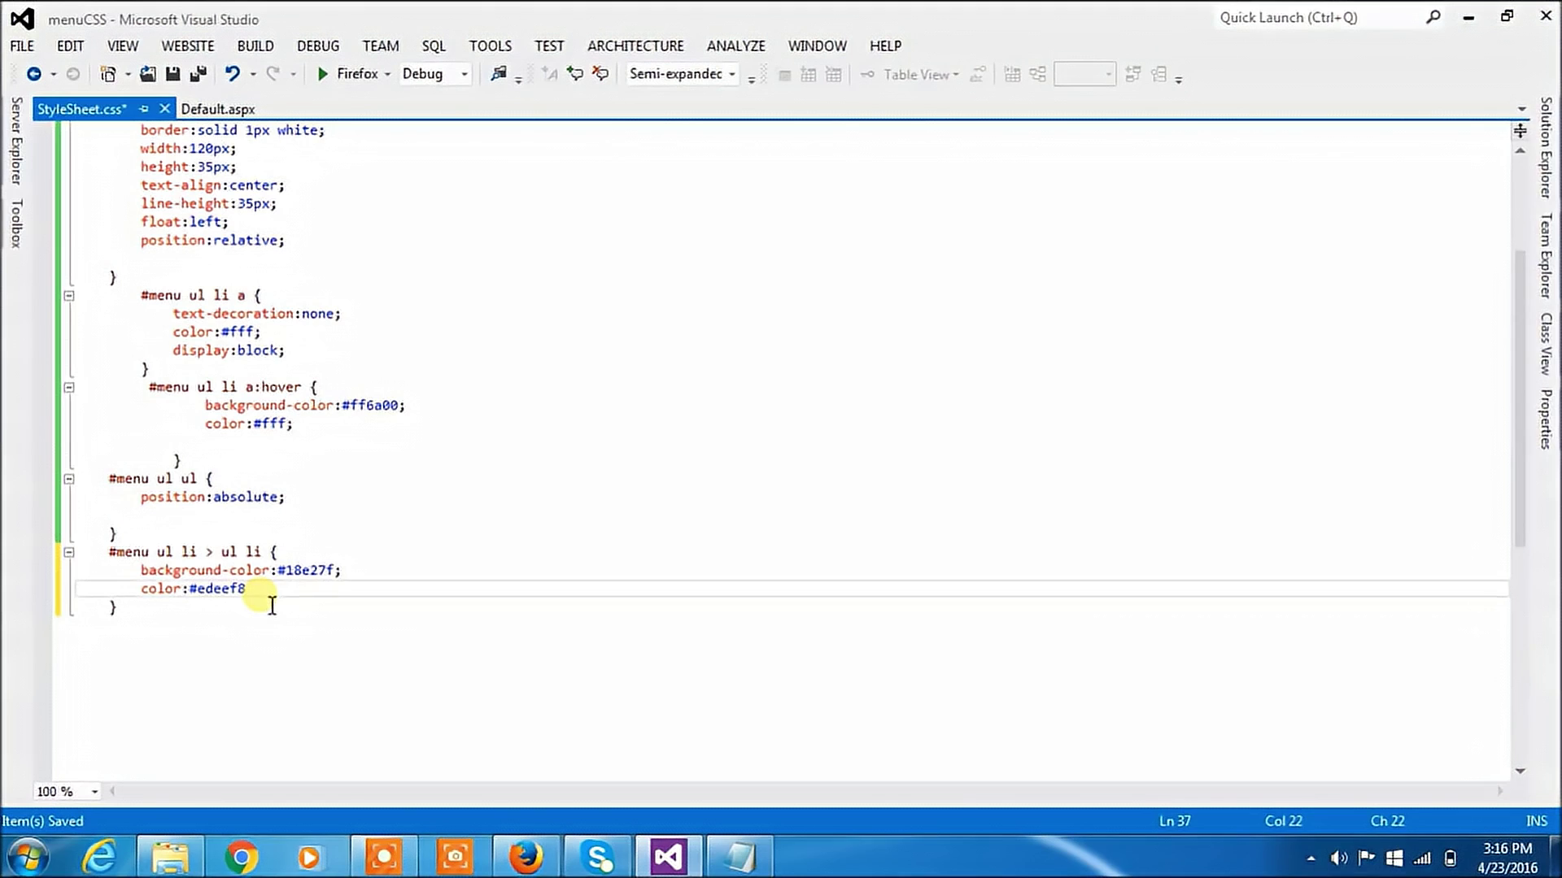
text(;)
Step: Give submenu items a solid 1px white border and save the stylesheet
key(Return)
text(borde)
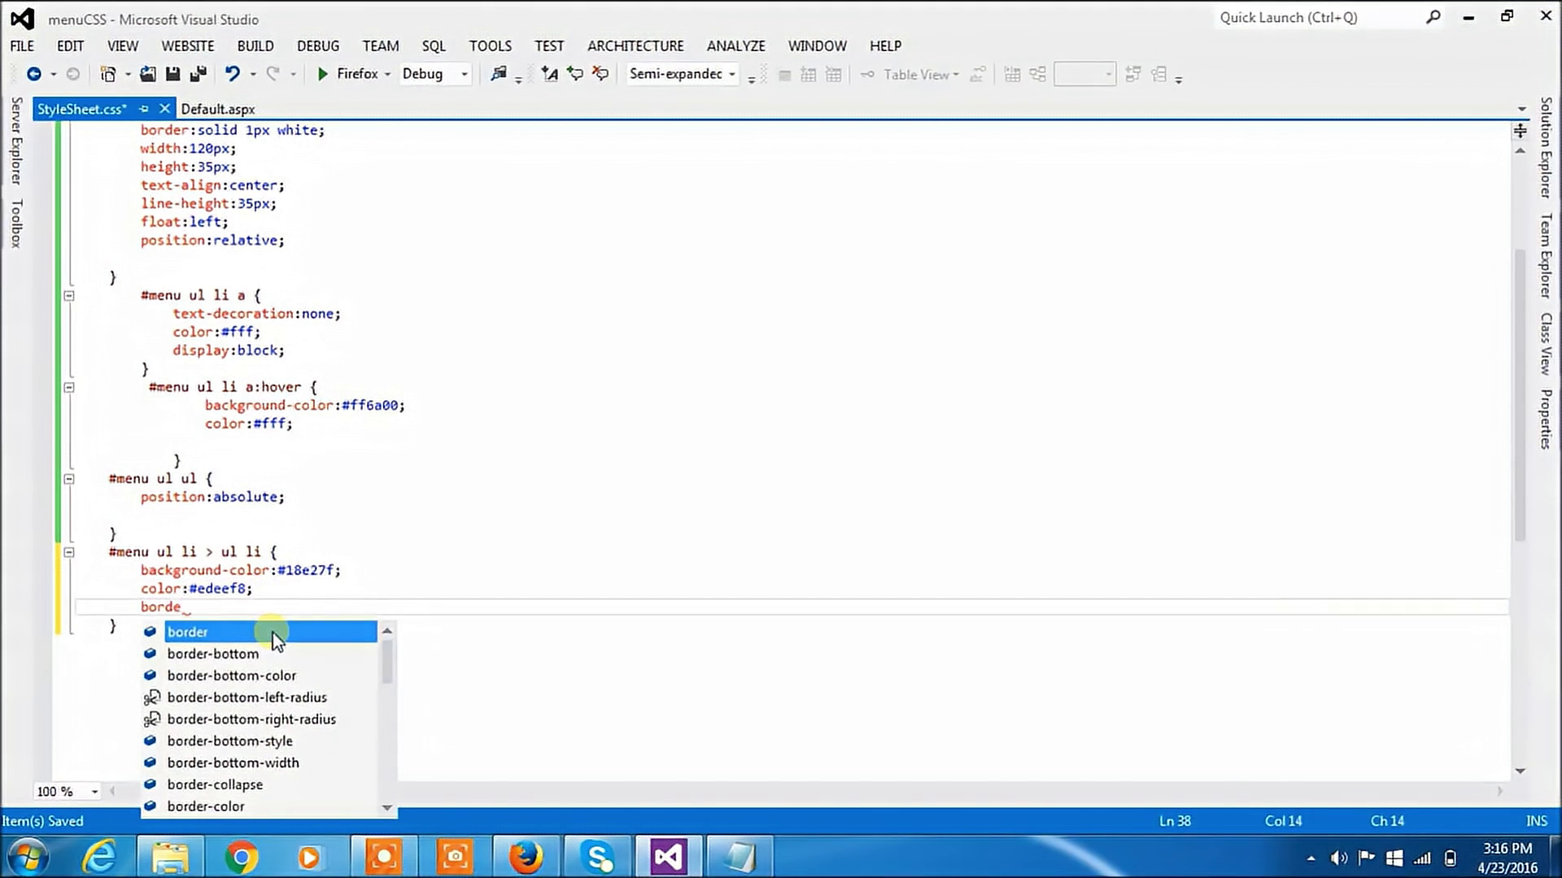
text(r:sol)
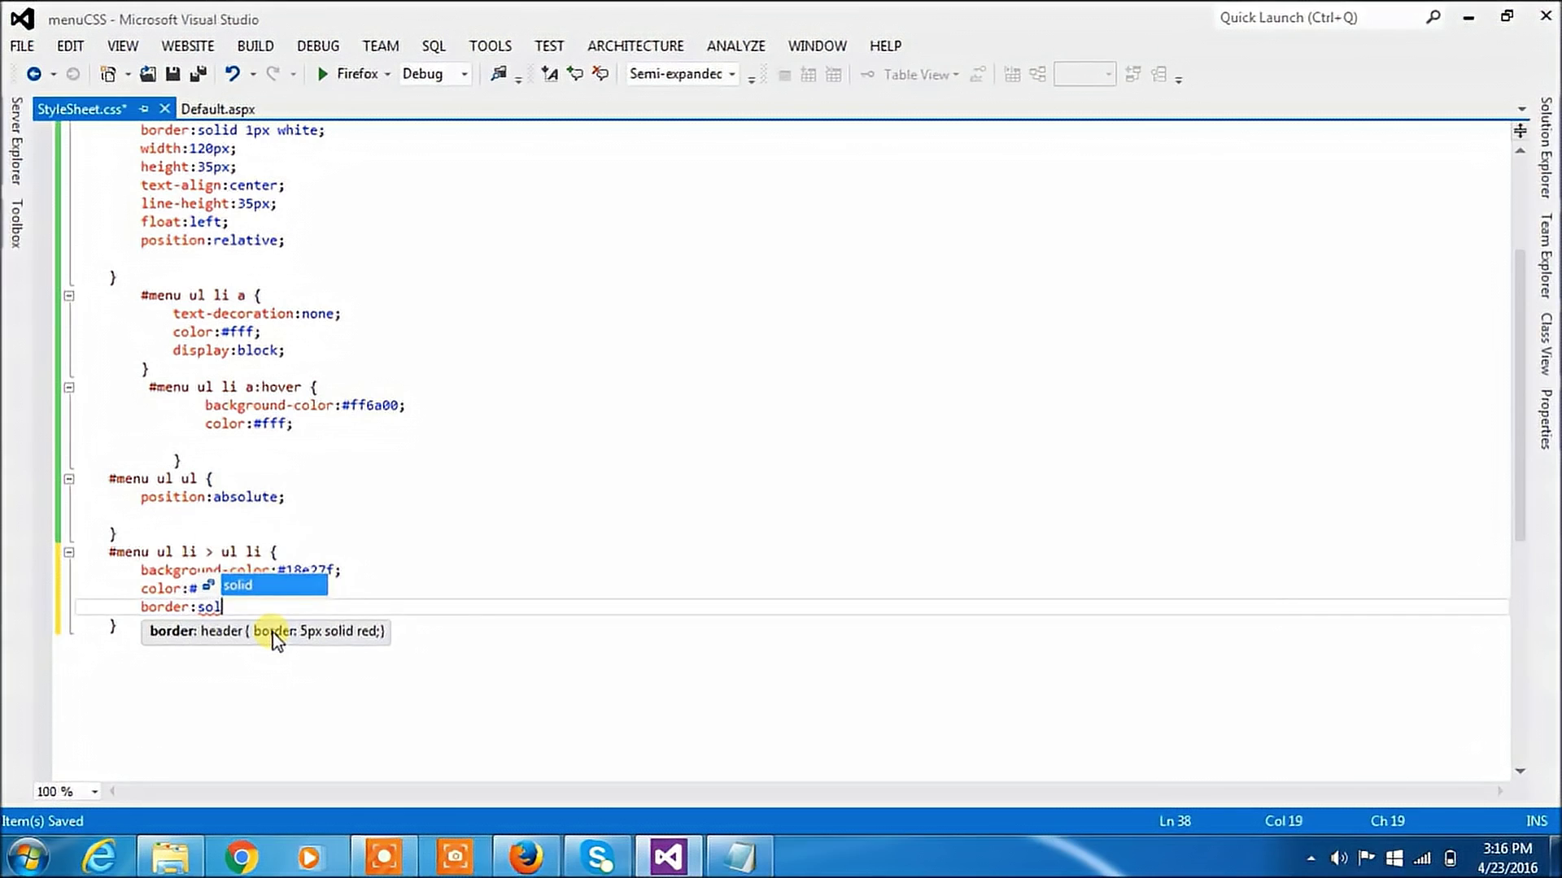
text(id:1p)
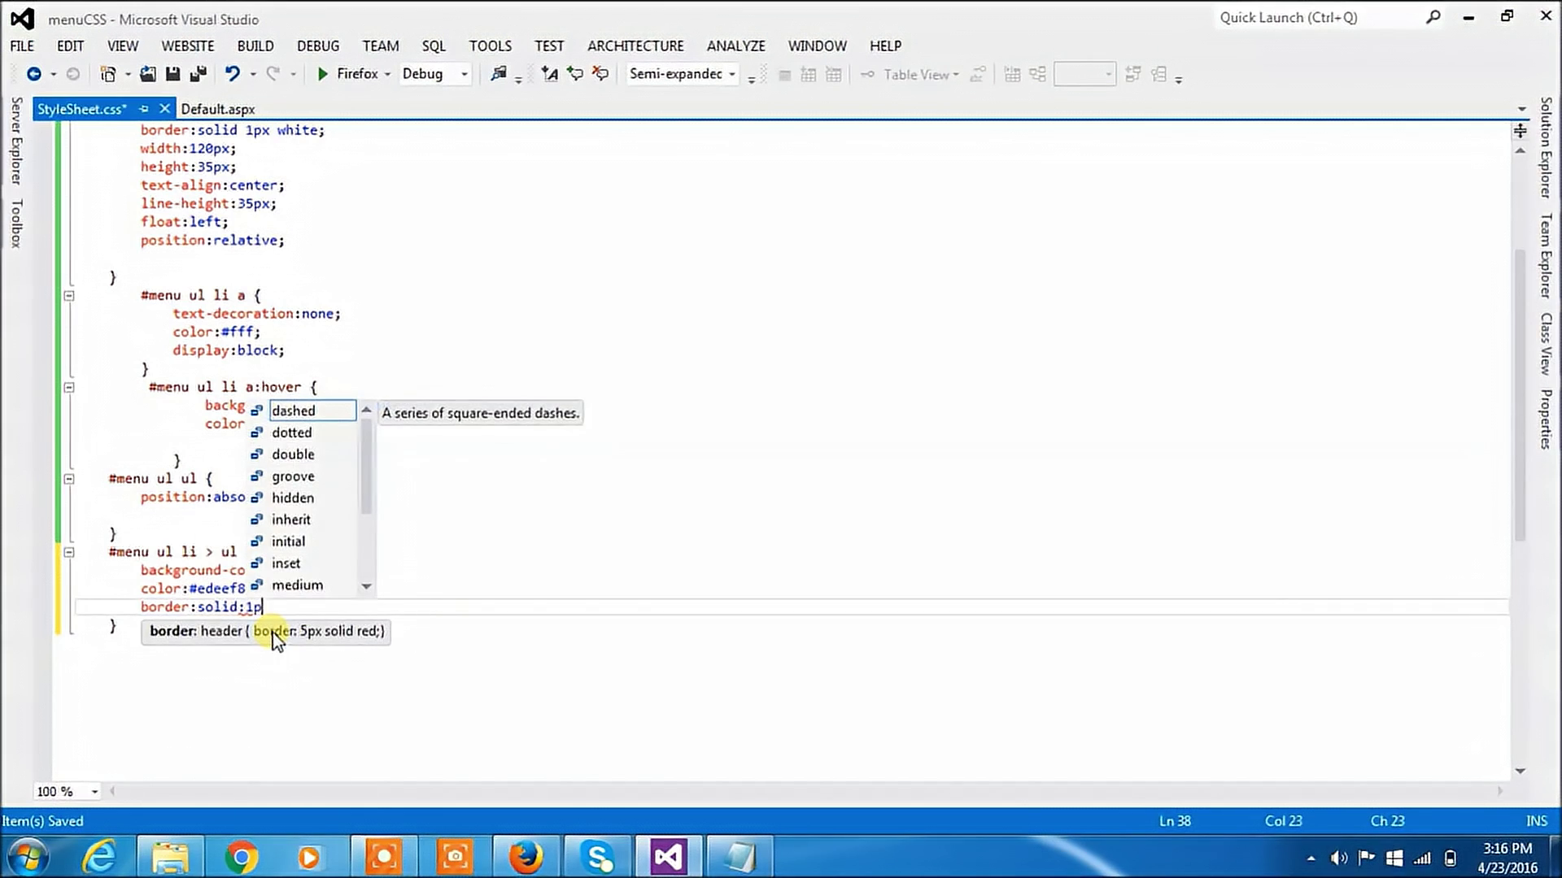
text(x)
text( whi)
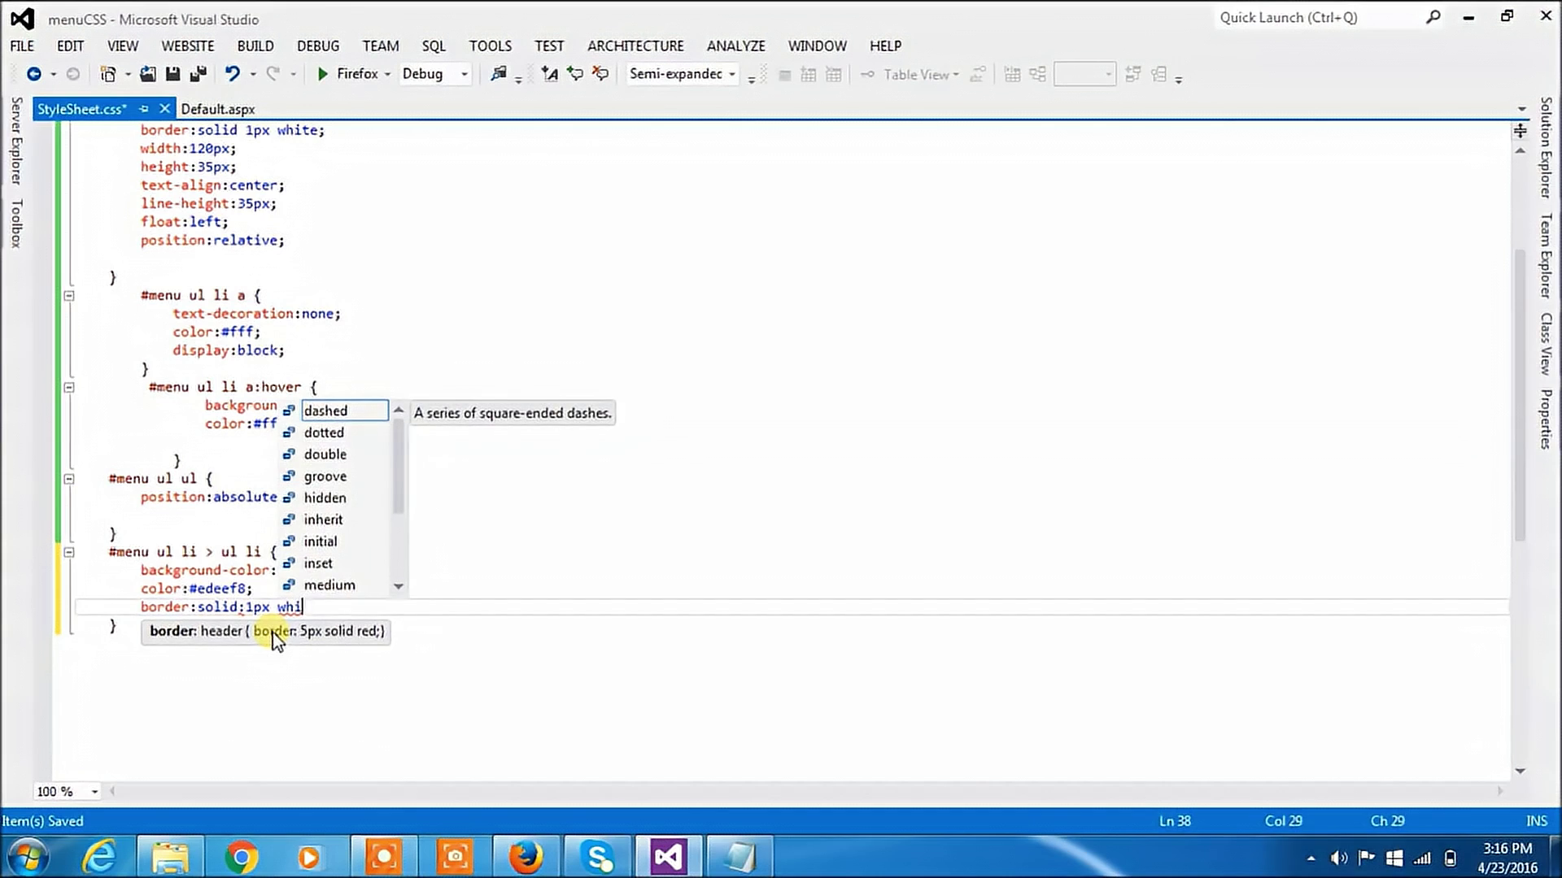
text(te;)
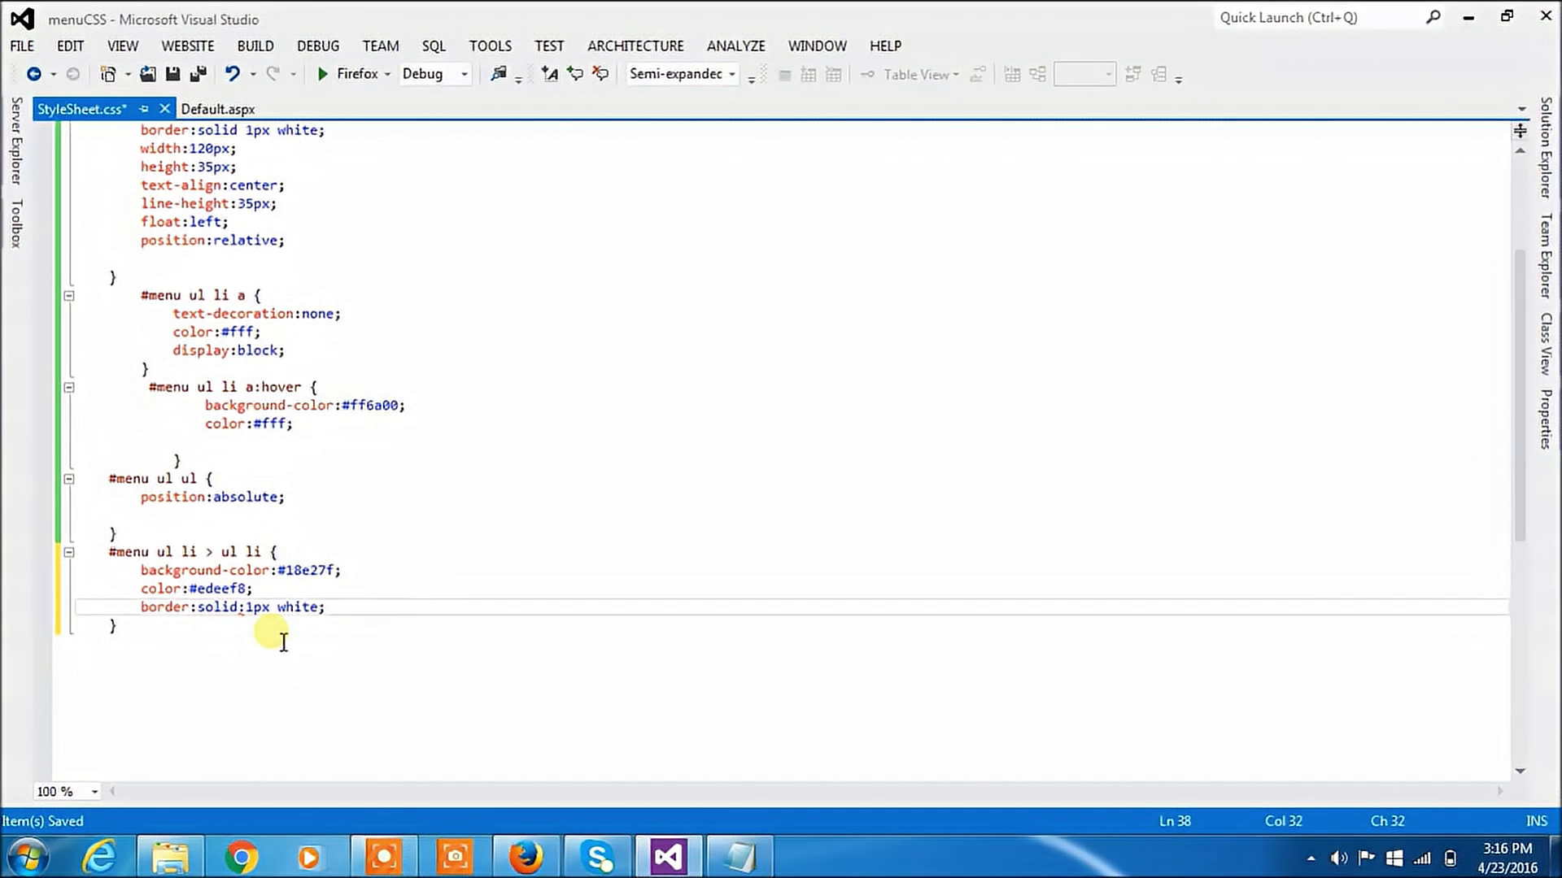
click(458, 637)
key(ctrl+s)
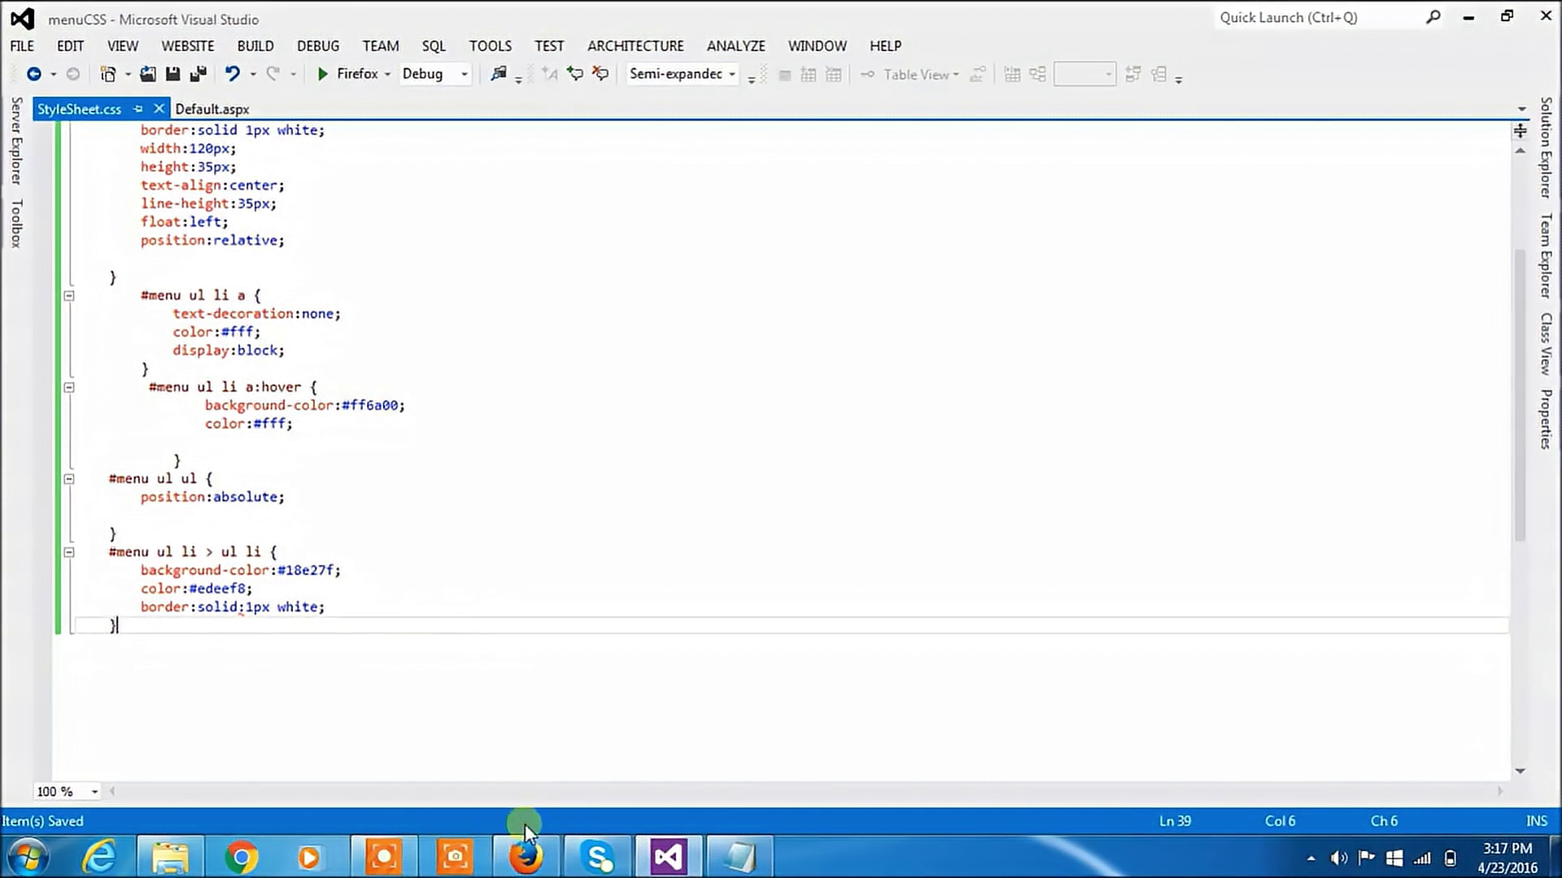
Step: Reload Default.aspx in Firefox to see green submenu items, then return to the stylesheet
click(525, 855)
click(671, 83)
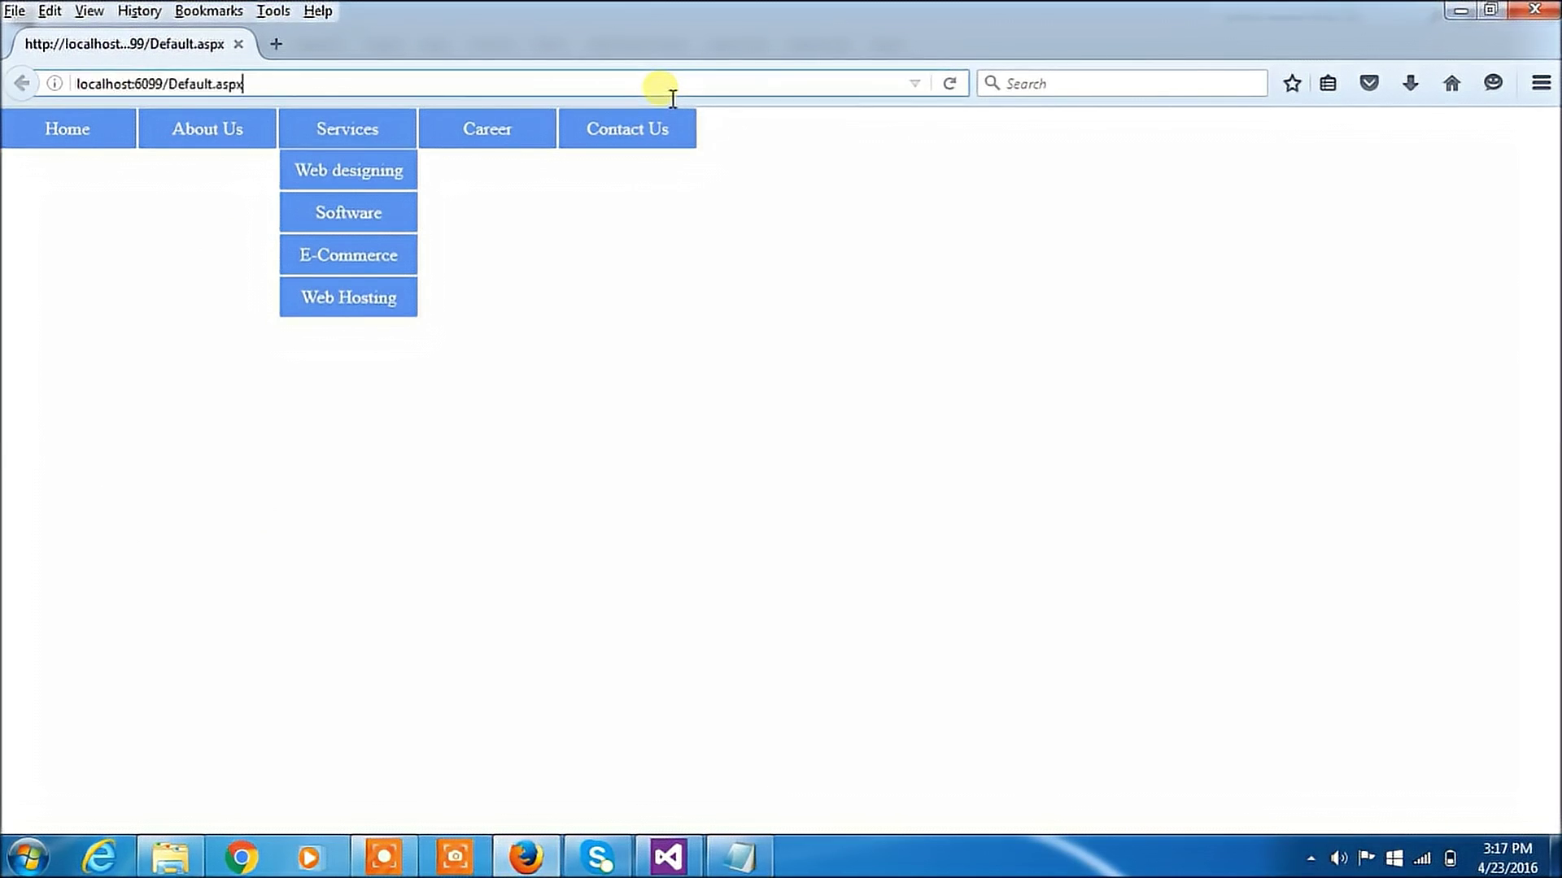
key(Return)
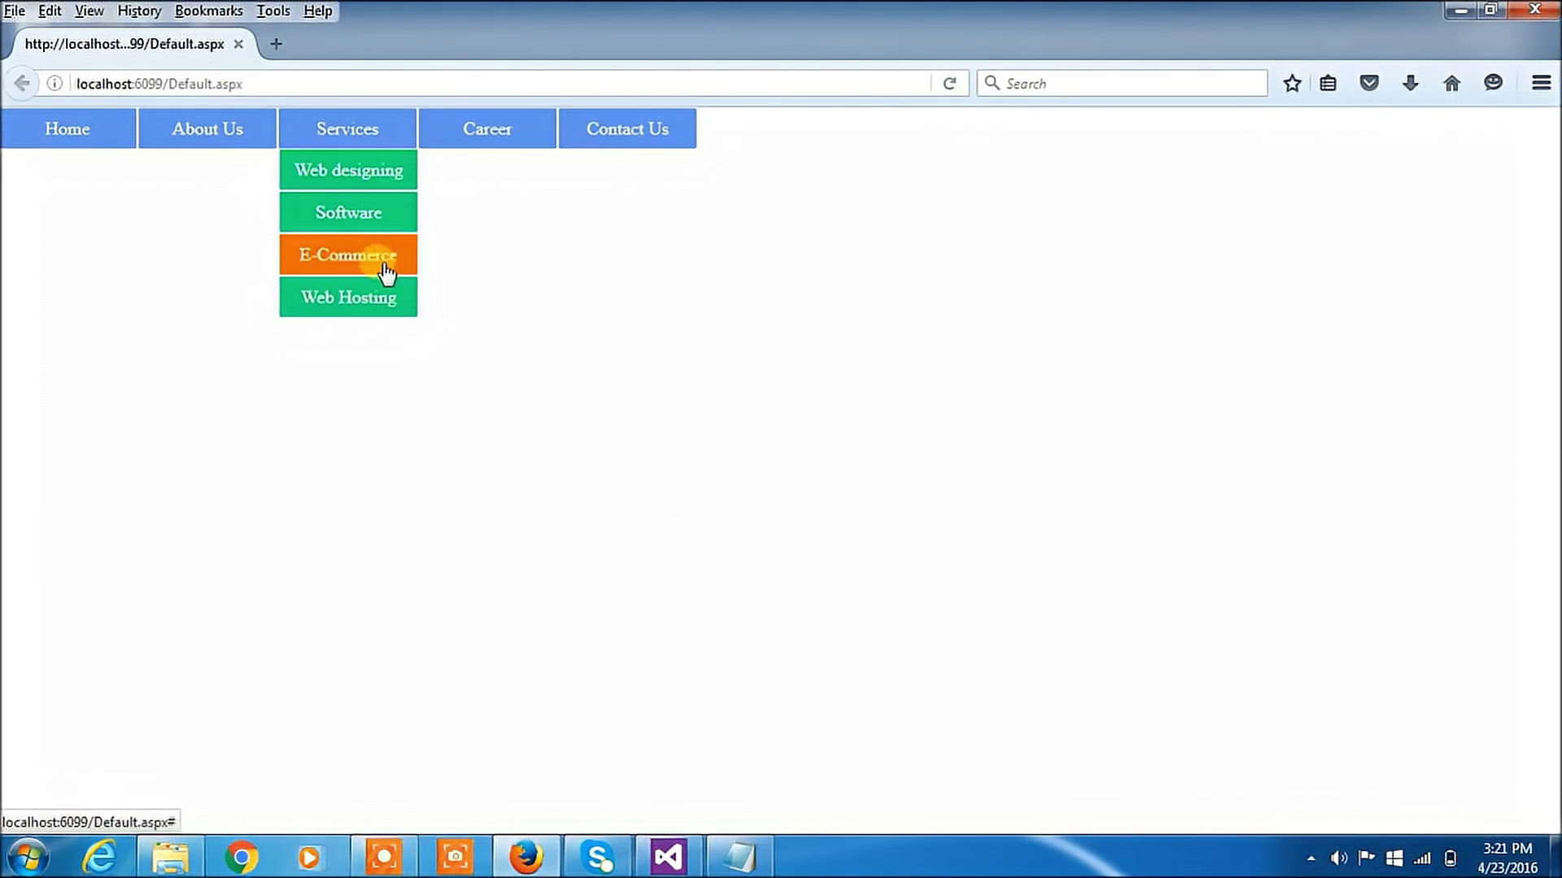
click(669, 857)
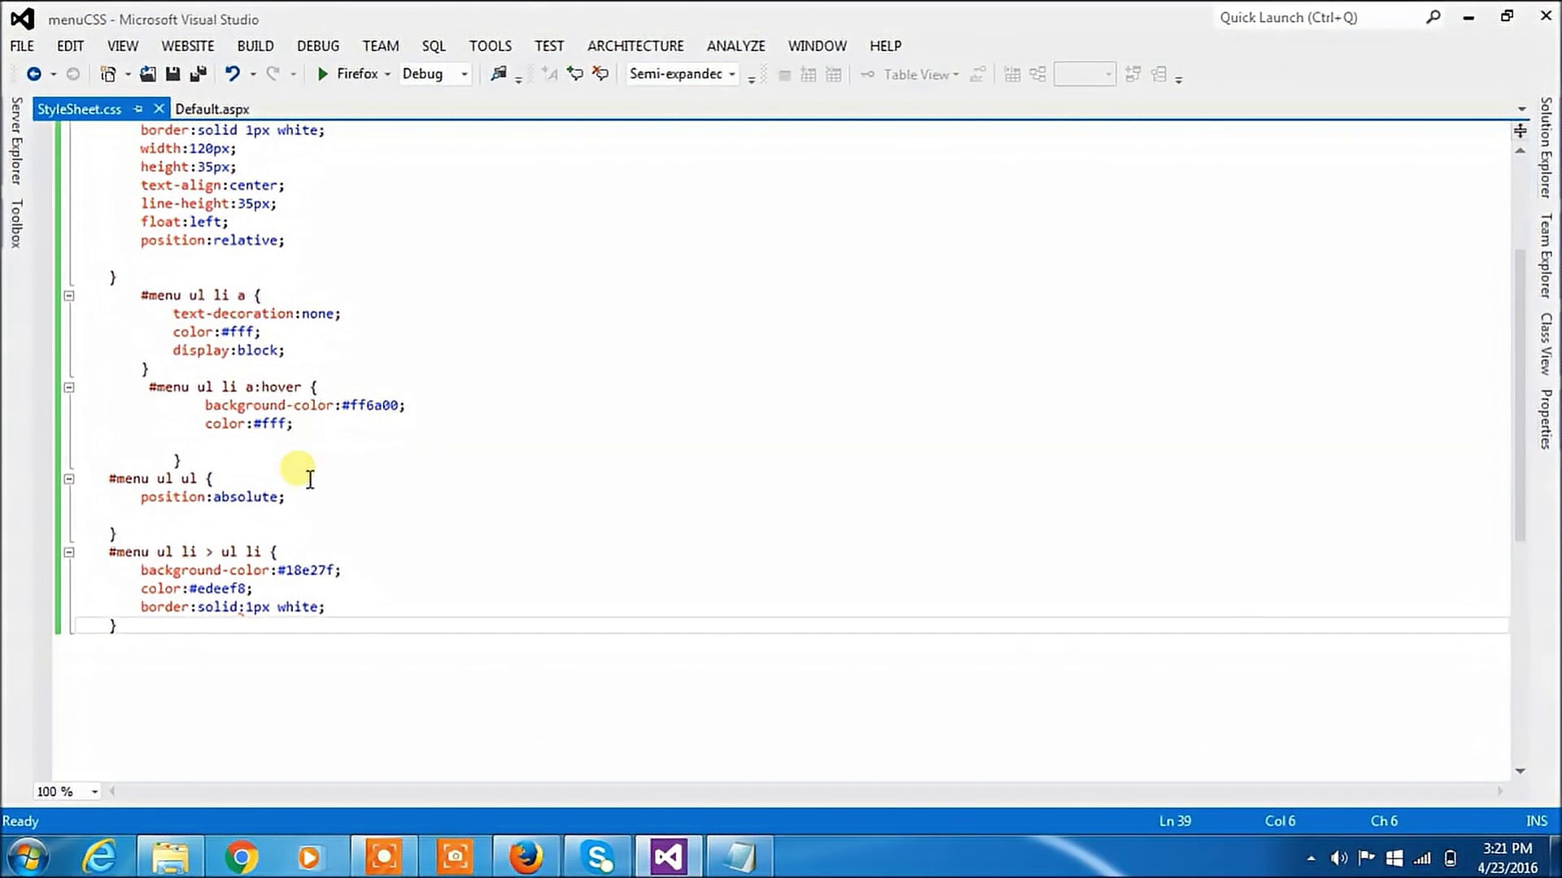
Step: Add display:none to the #menu ul ul rule, then switch to the browser
click(184, 515)
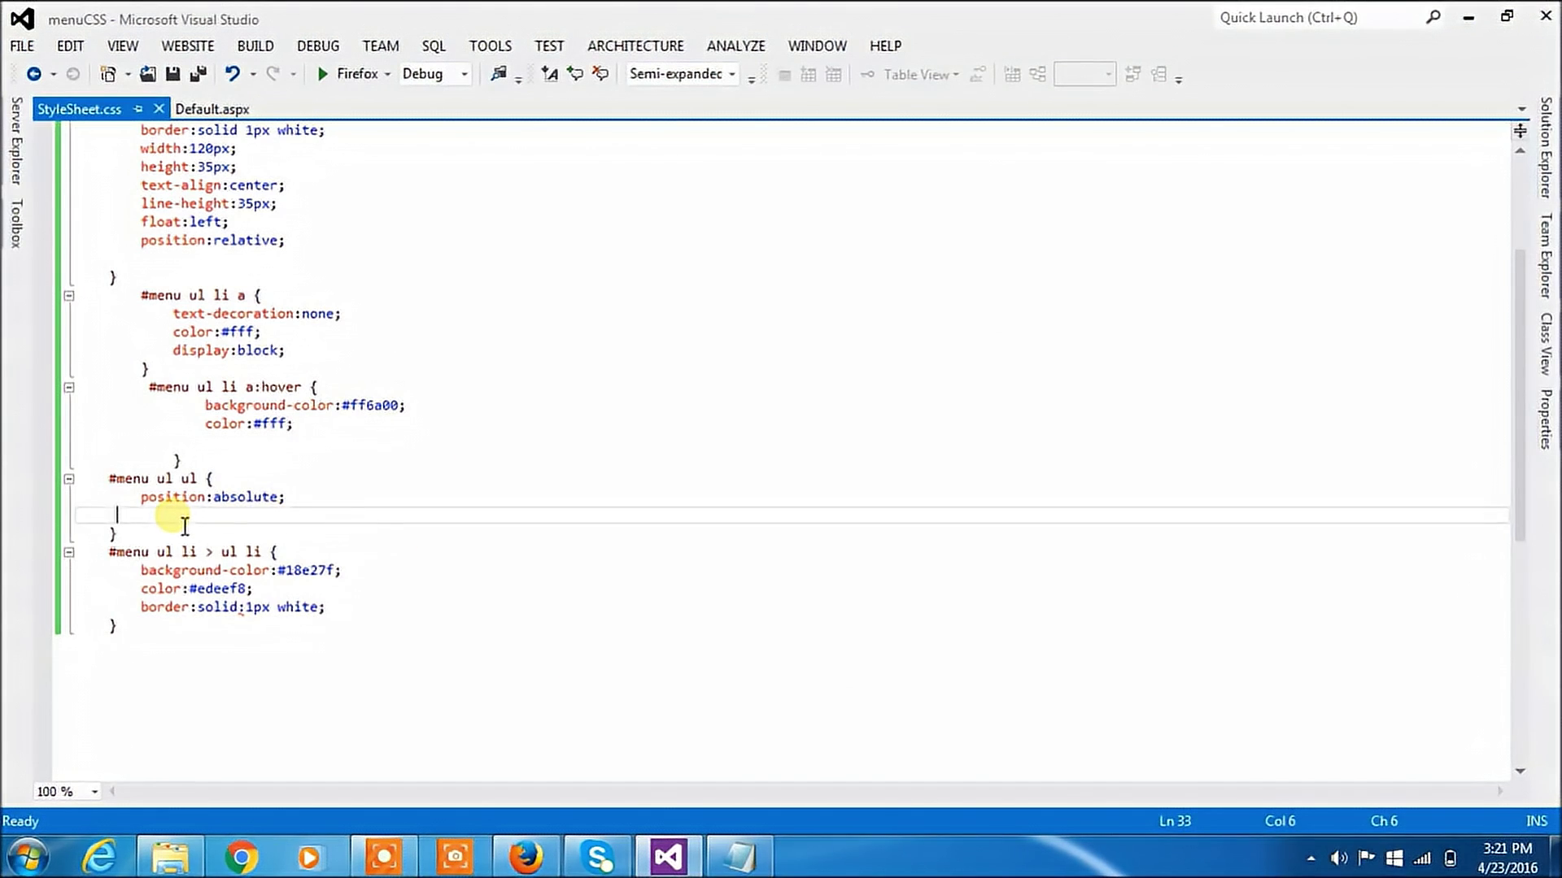
text(dis)
key(BackSpace)
text(s)
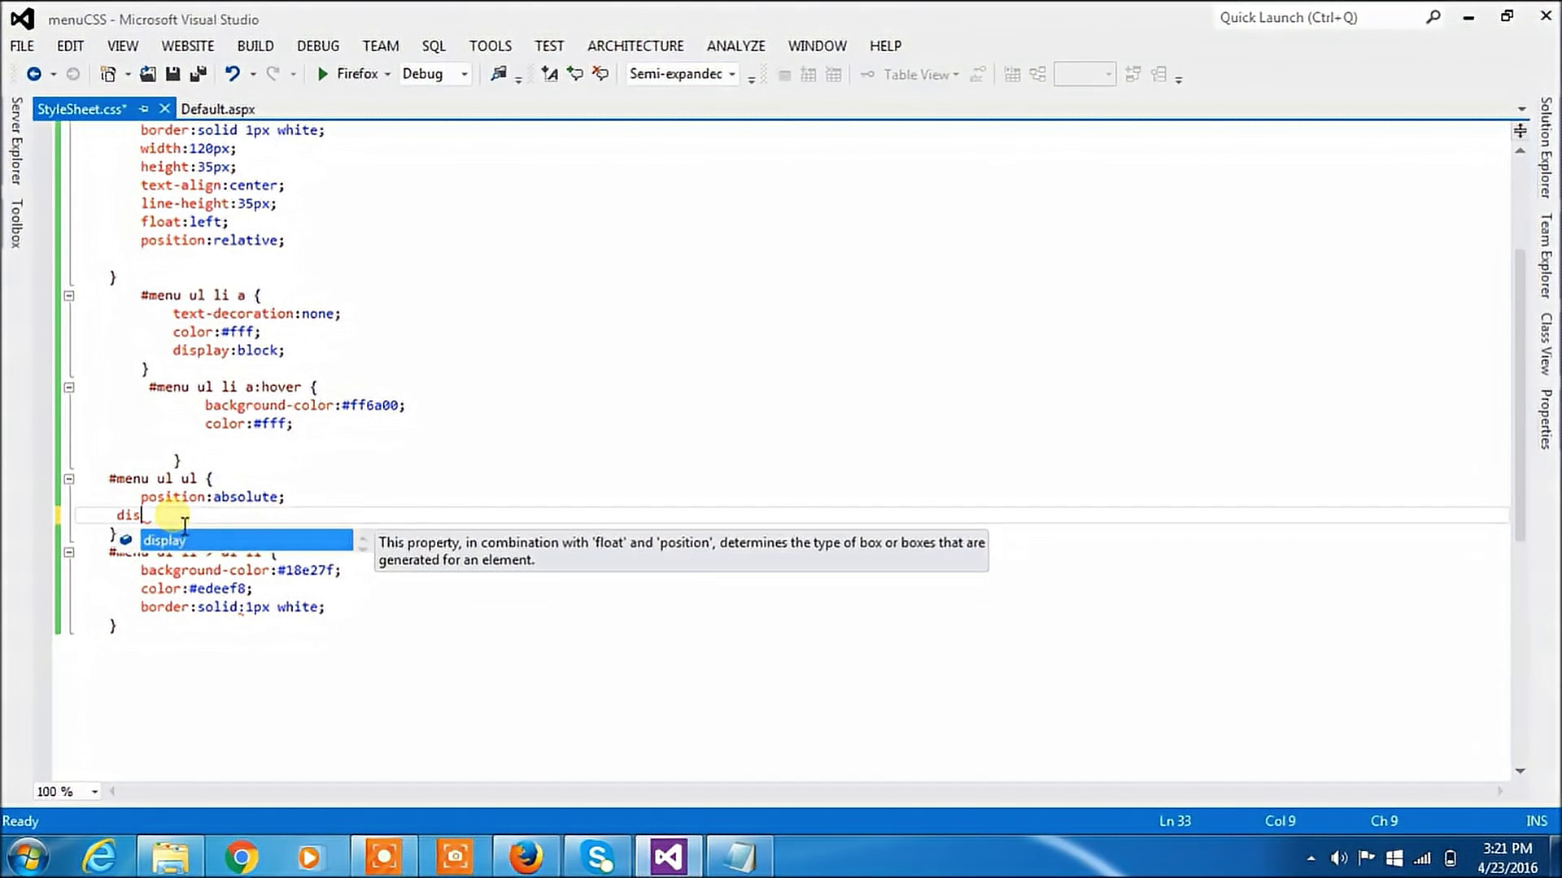
key(Tab)
text(:)
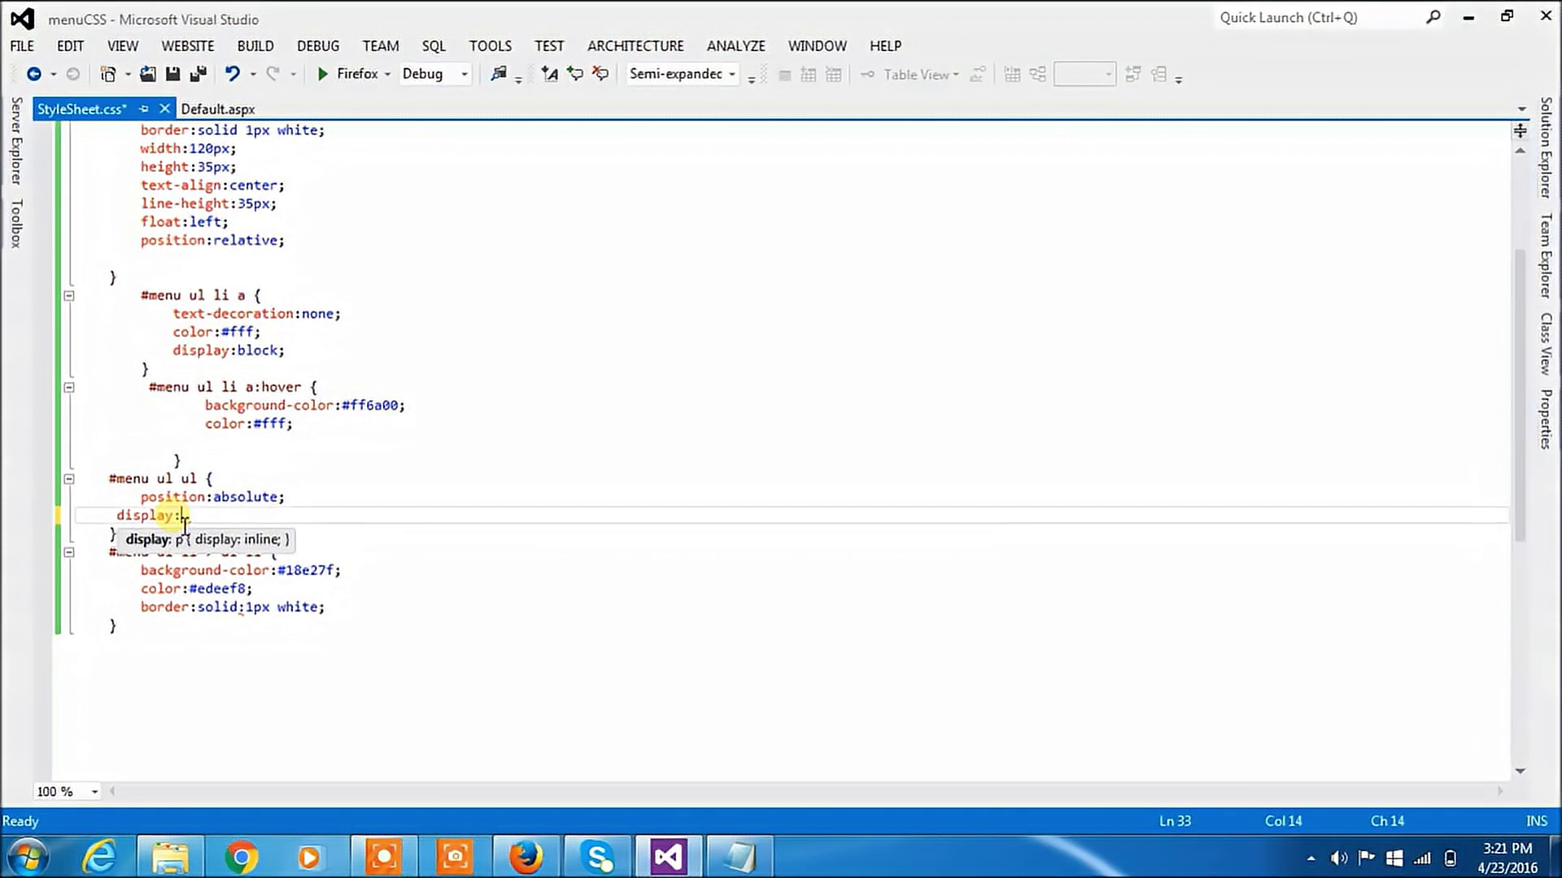
text(no)
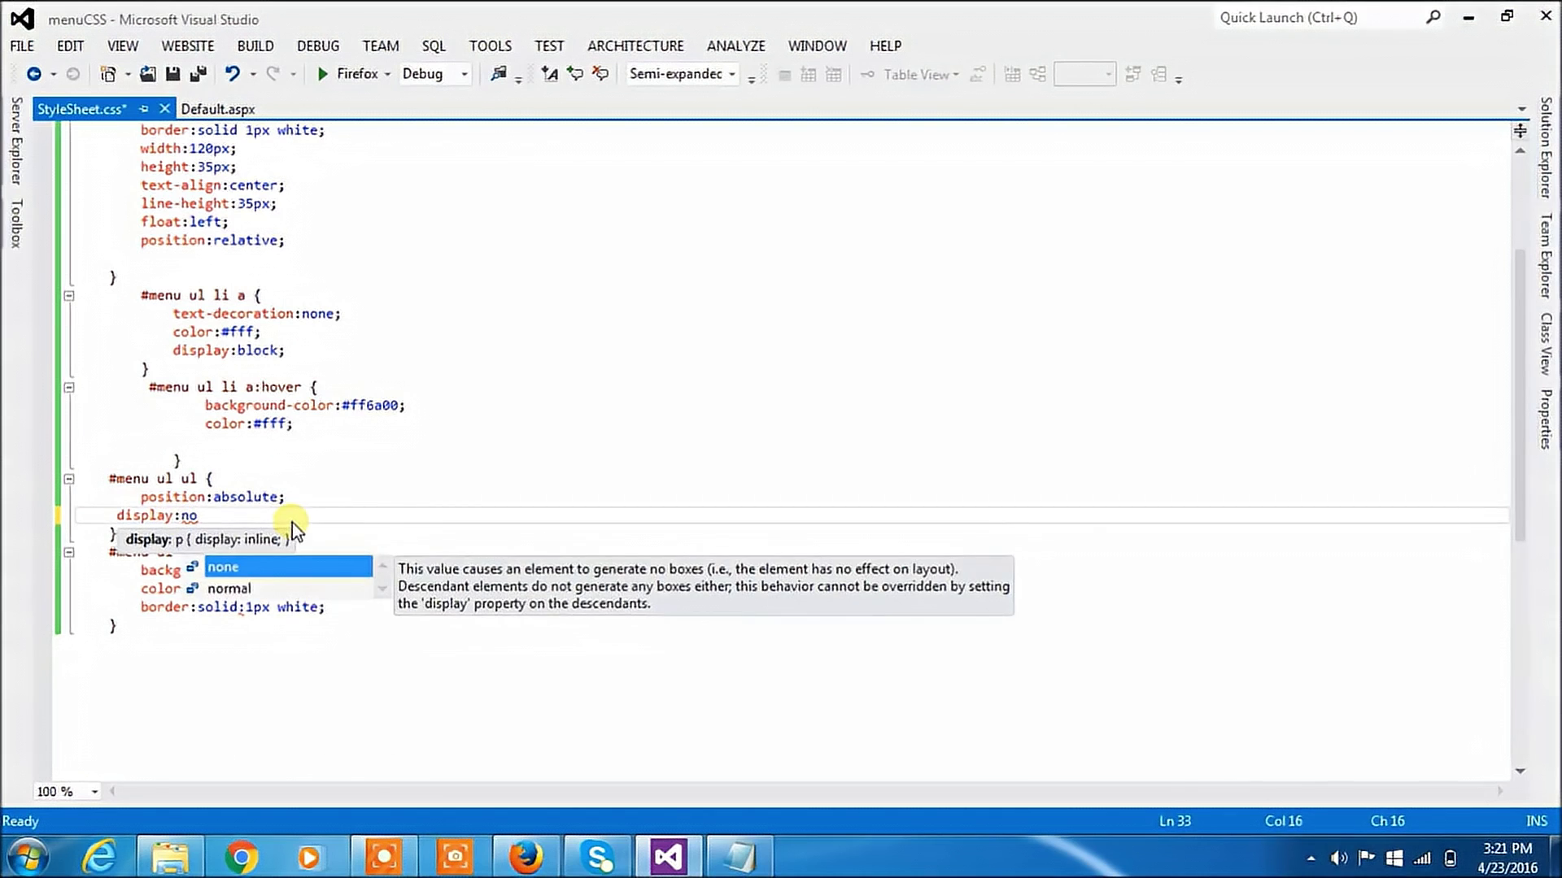
key(Tab)
text(;)
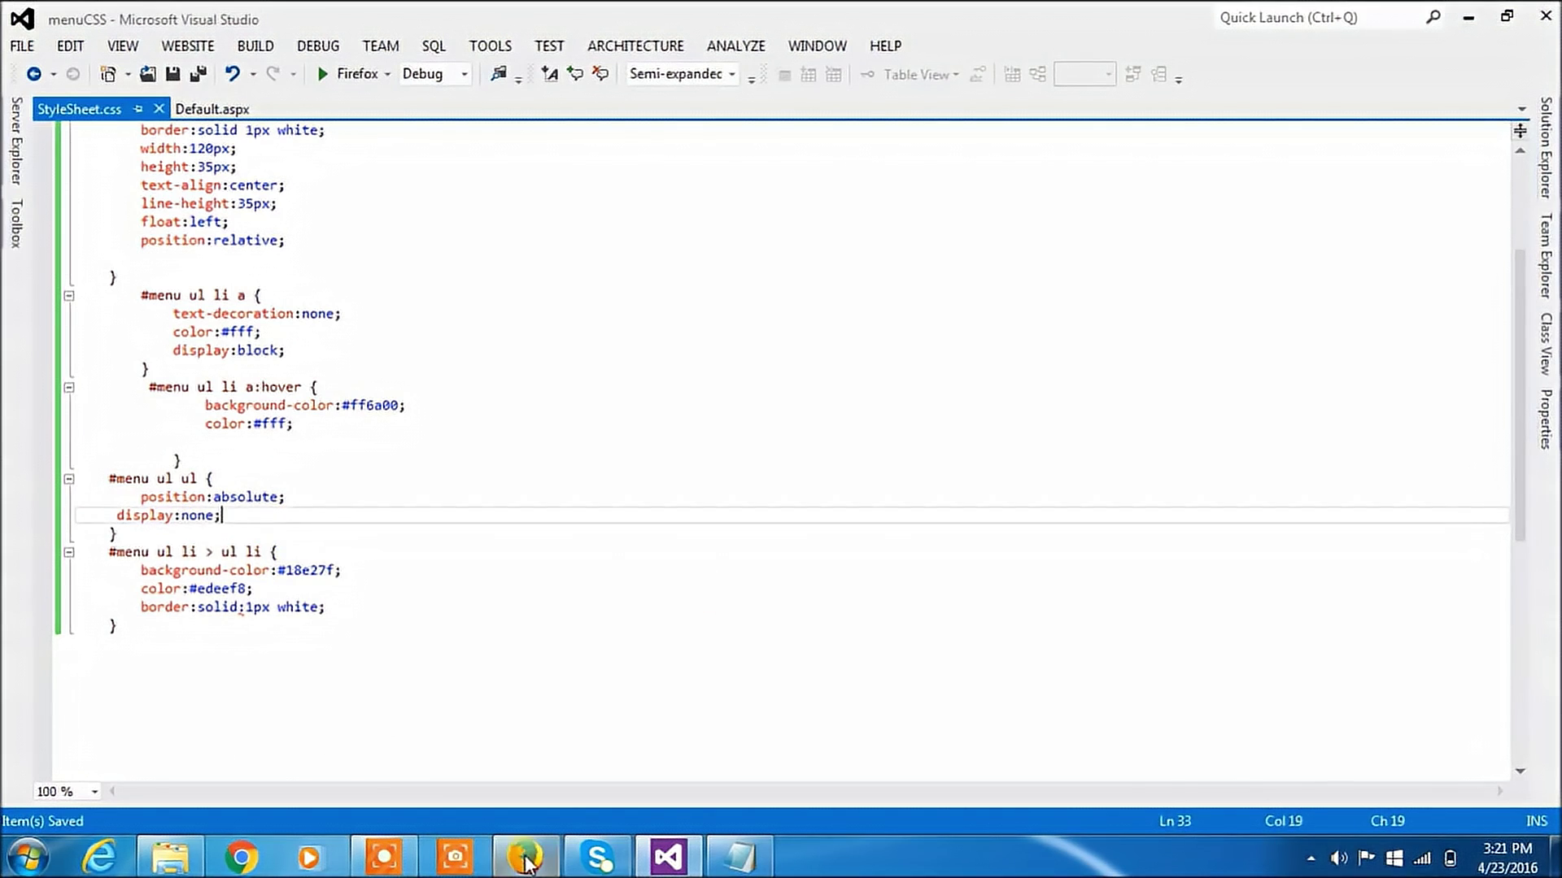
key(alt+Tab)
Step: Reload the Firefox menu page so the Services submenu is hidden, then minimize Firefox
click(651, 83)
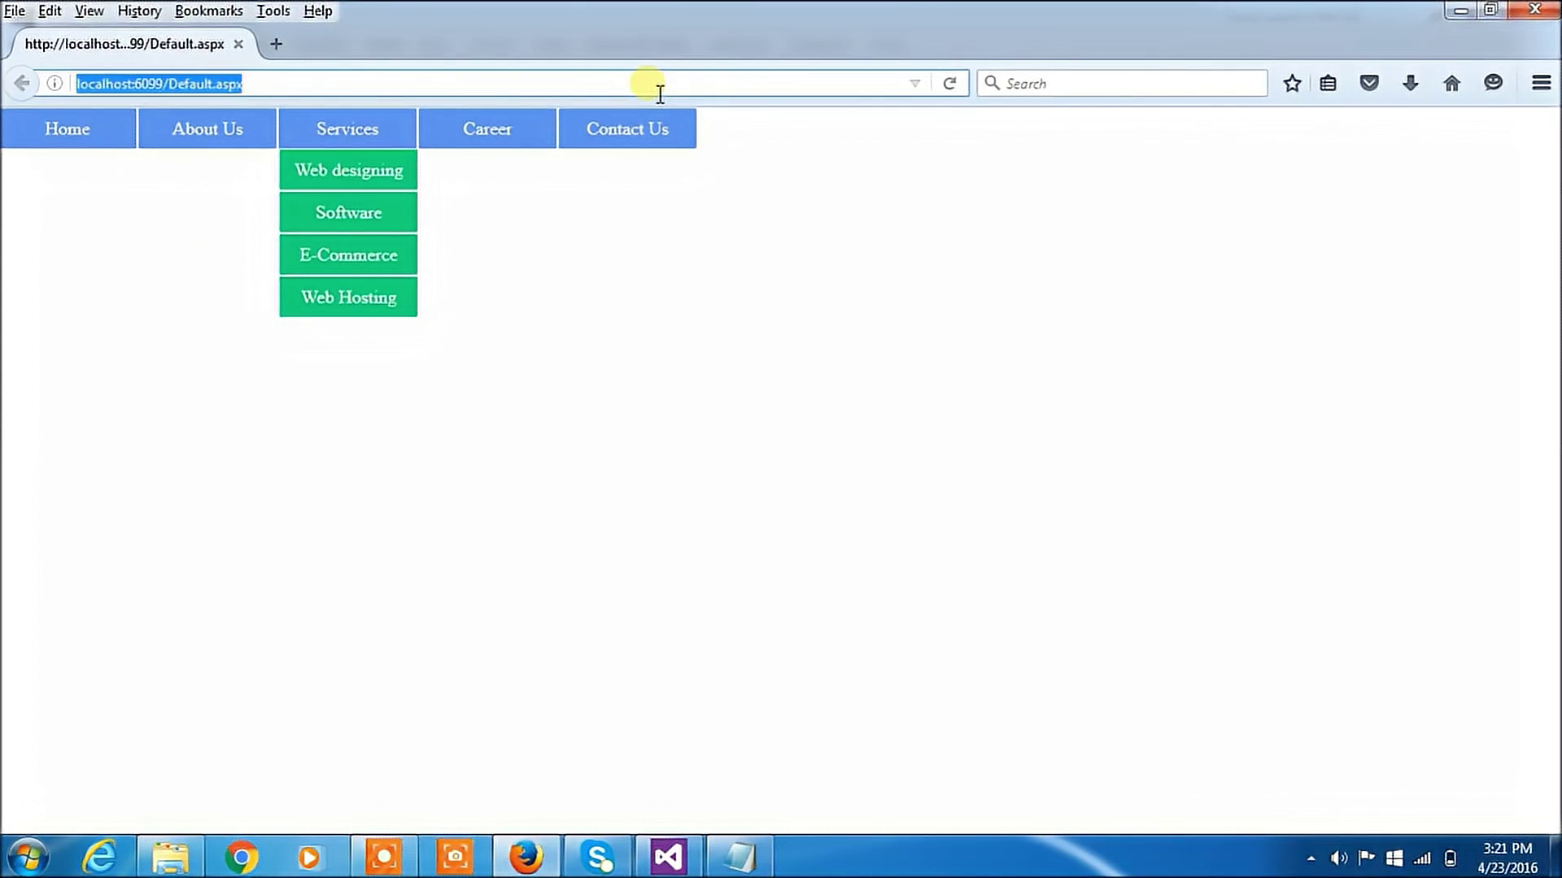
key(Return)
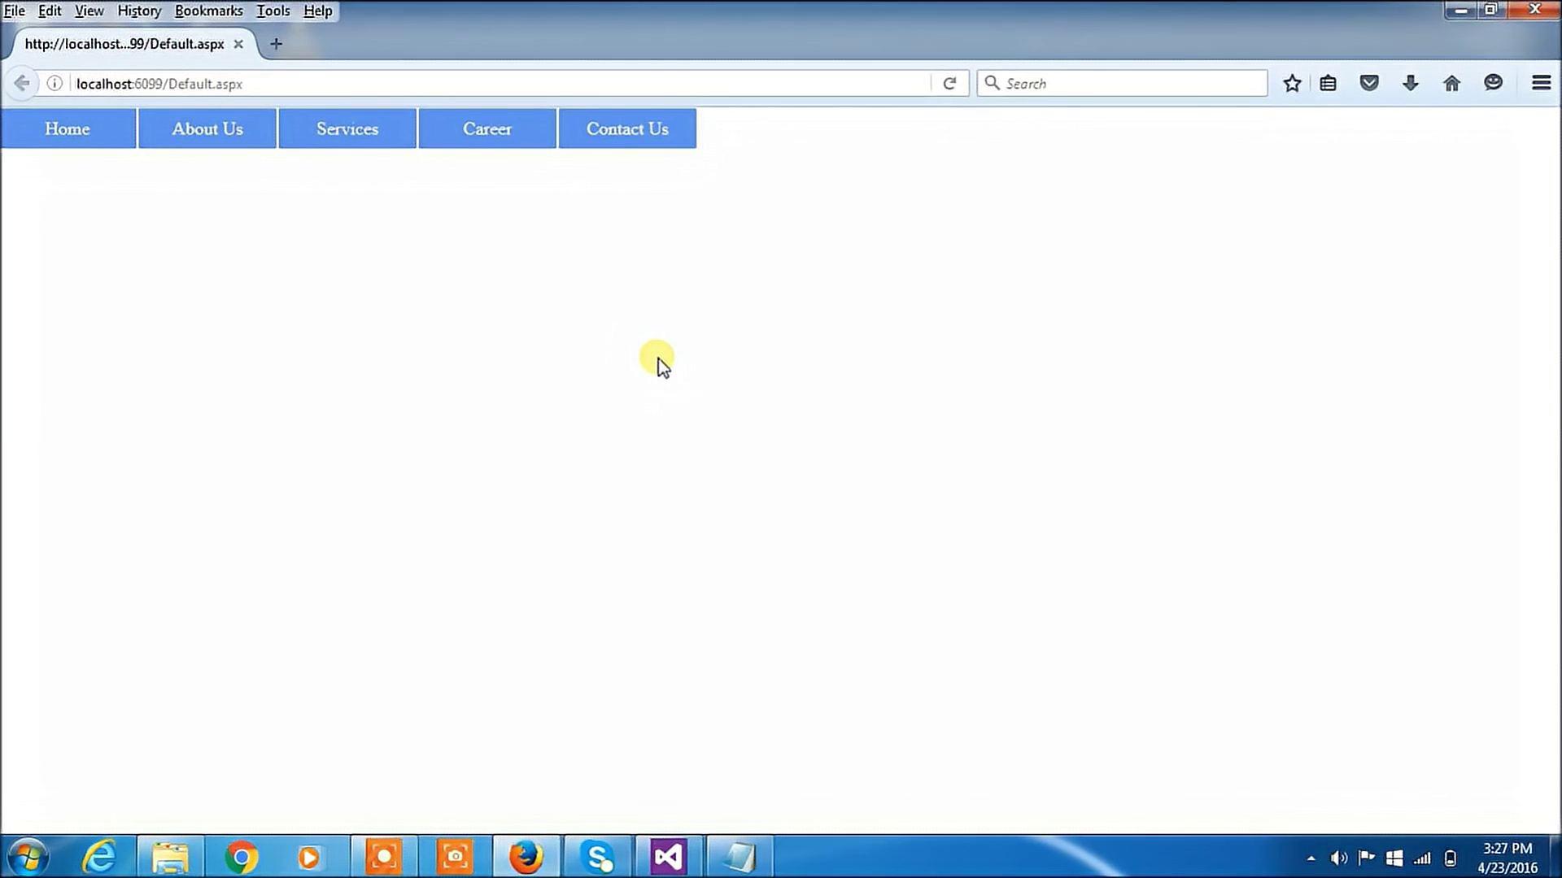
click(1460, 9)
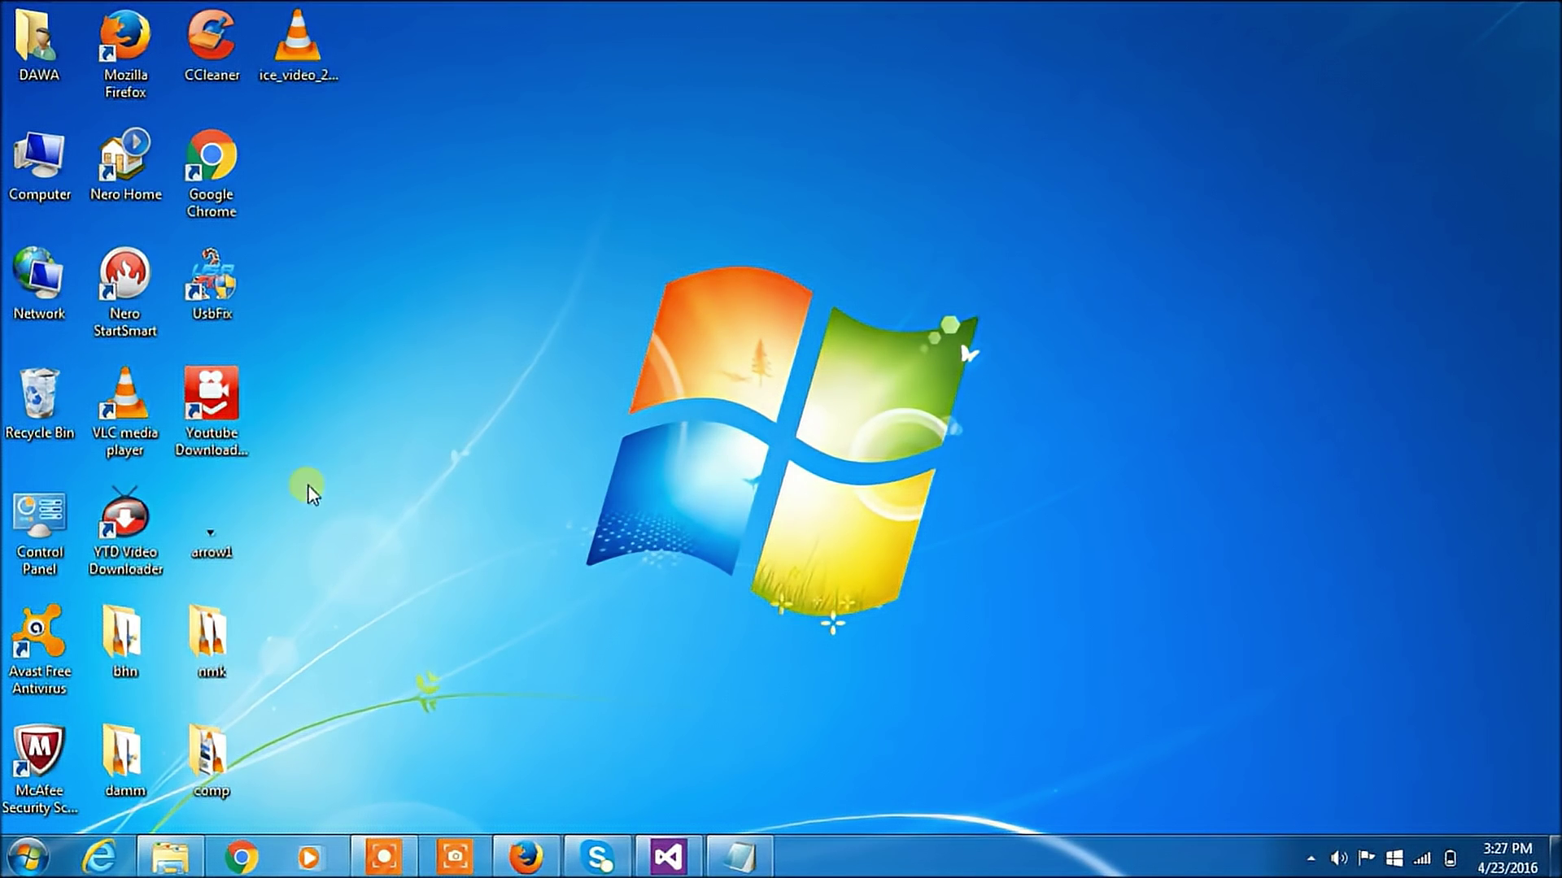
Step: Copy arrow1.png from the desktop and bring Visual Studio back up
click(214, 528)
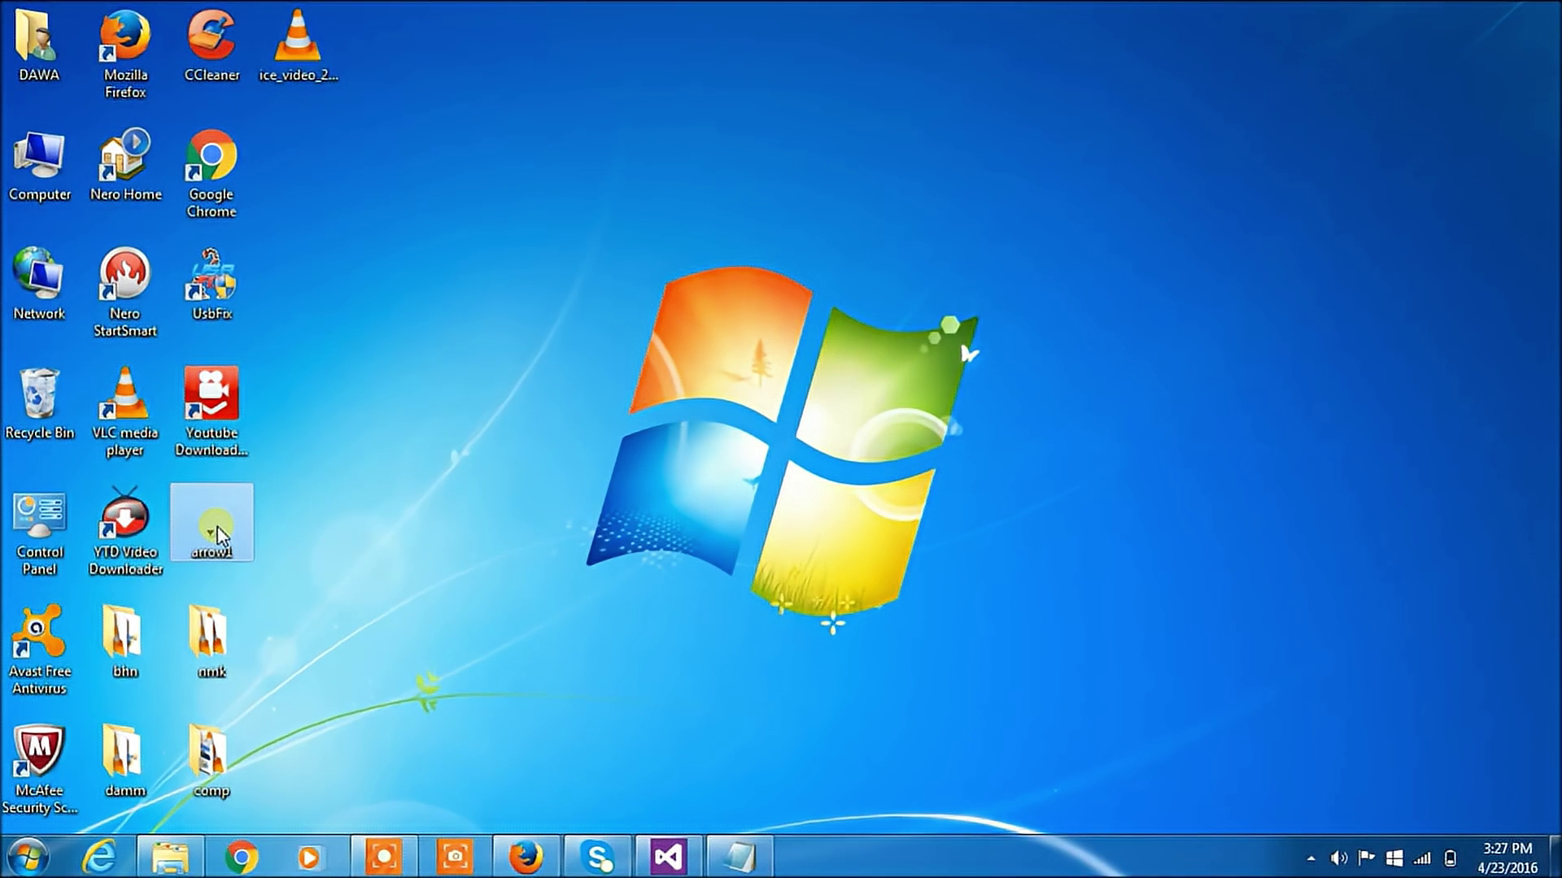
right_click(218, 533)
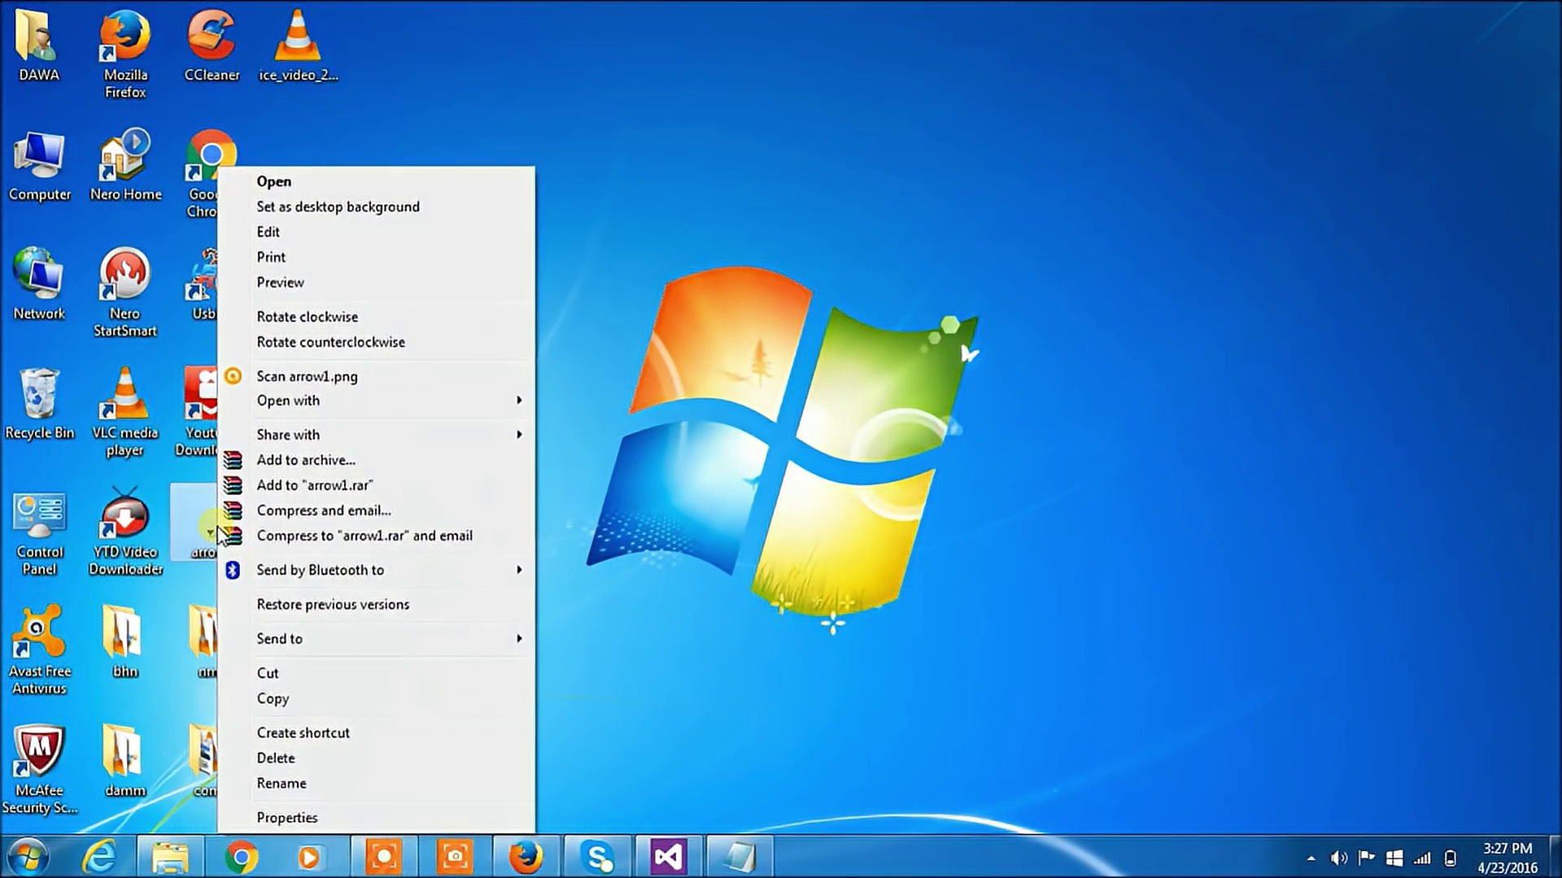
click(278, 699)
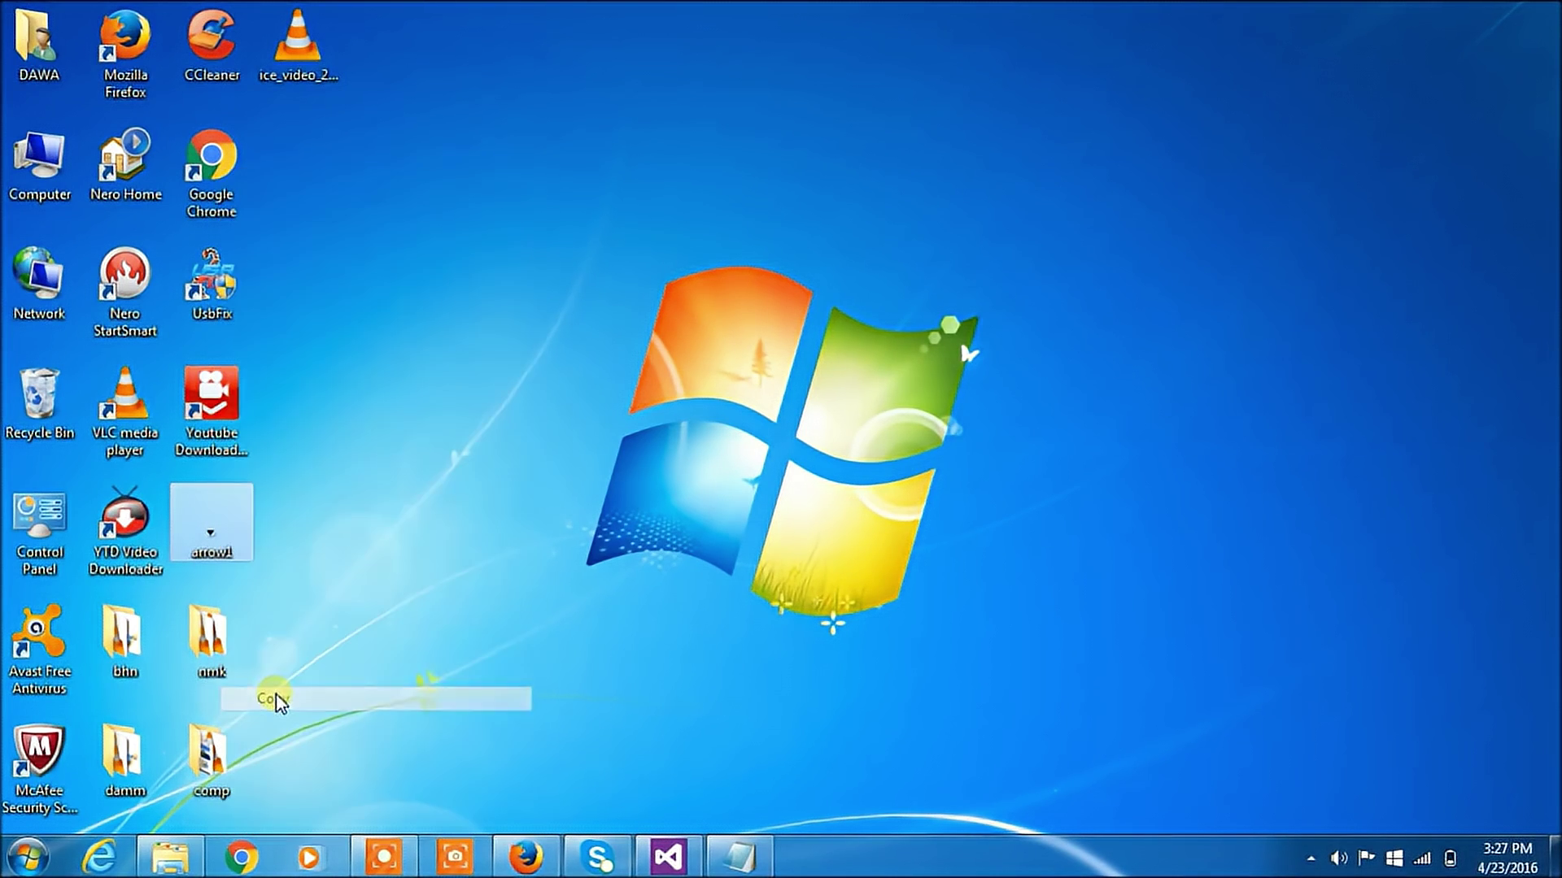
click(668, 859)
Step: Paste the arrow1.png image into the menuCSS project
click(1547, 135)
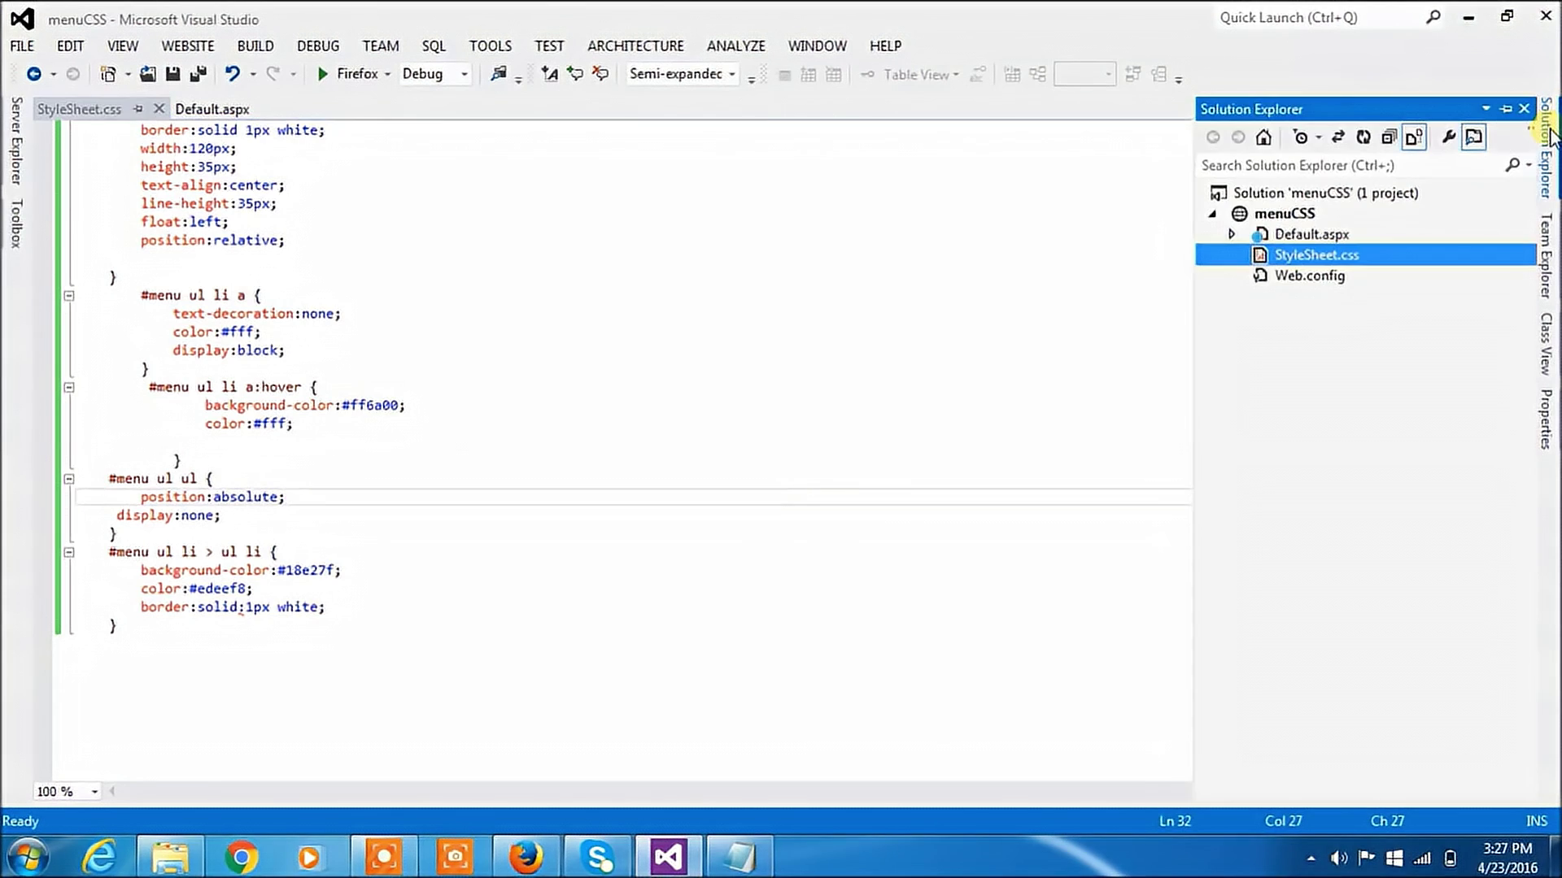
click(1283, 213)
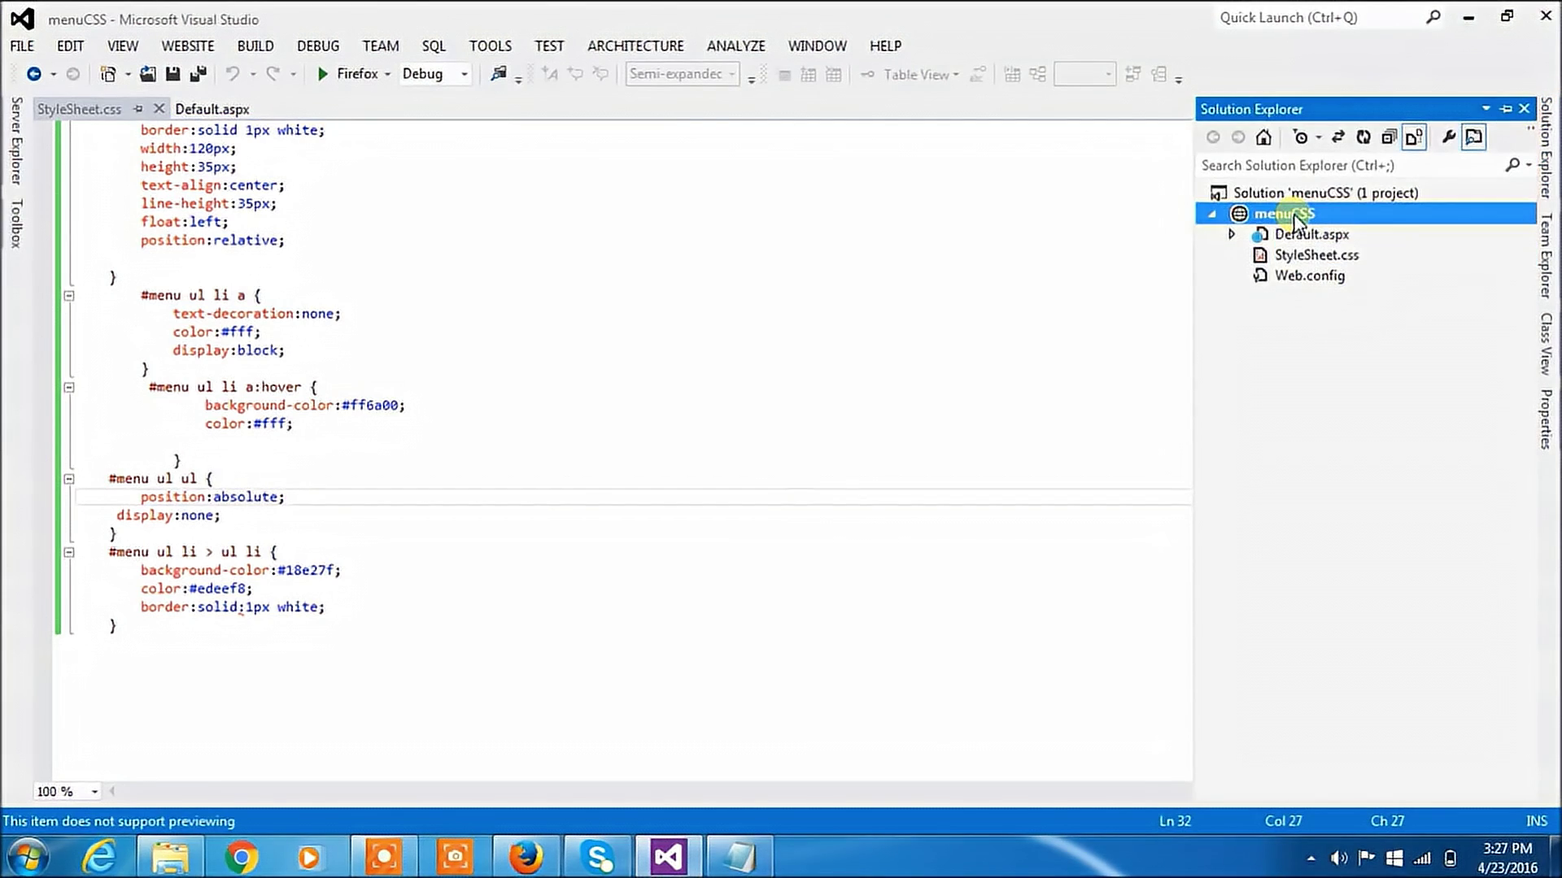
key(ctrl+v)
click(678, 387)
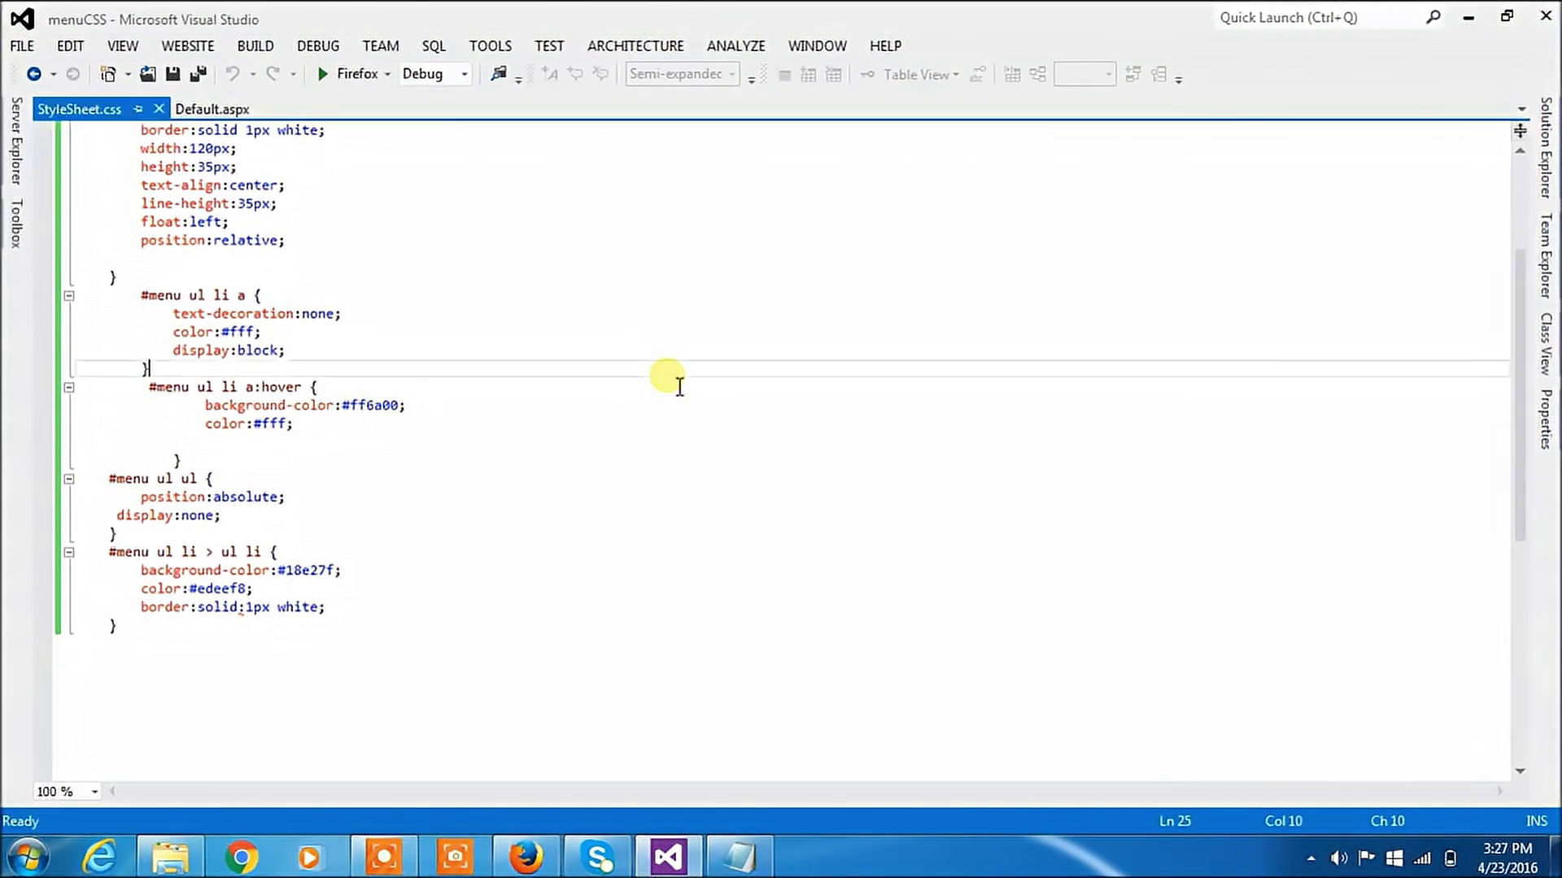
click(383, 552)
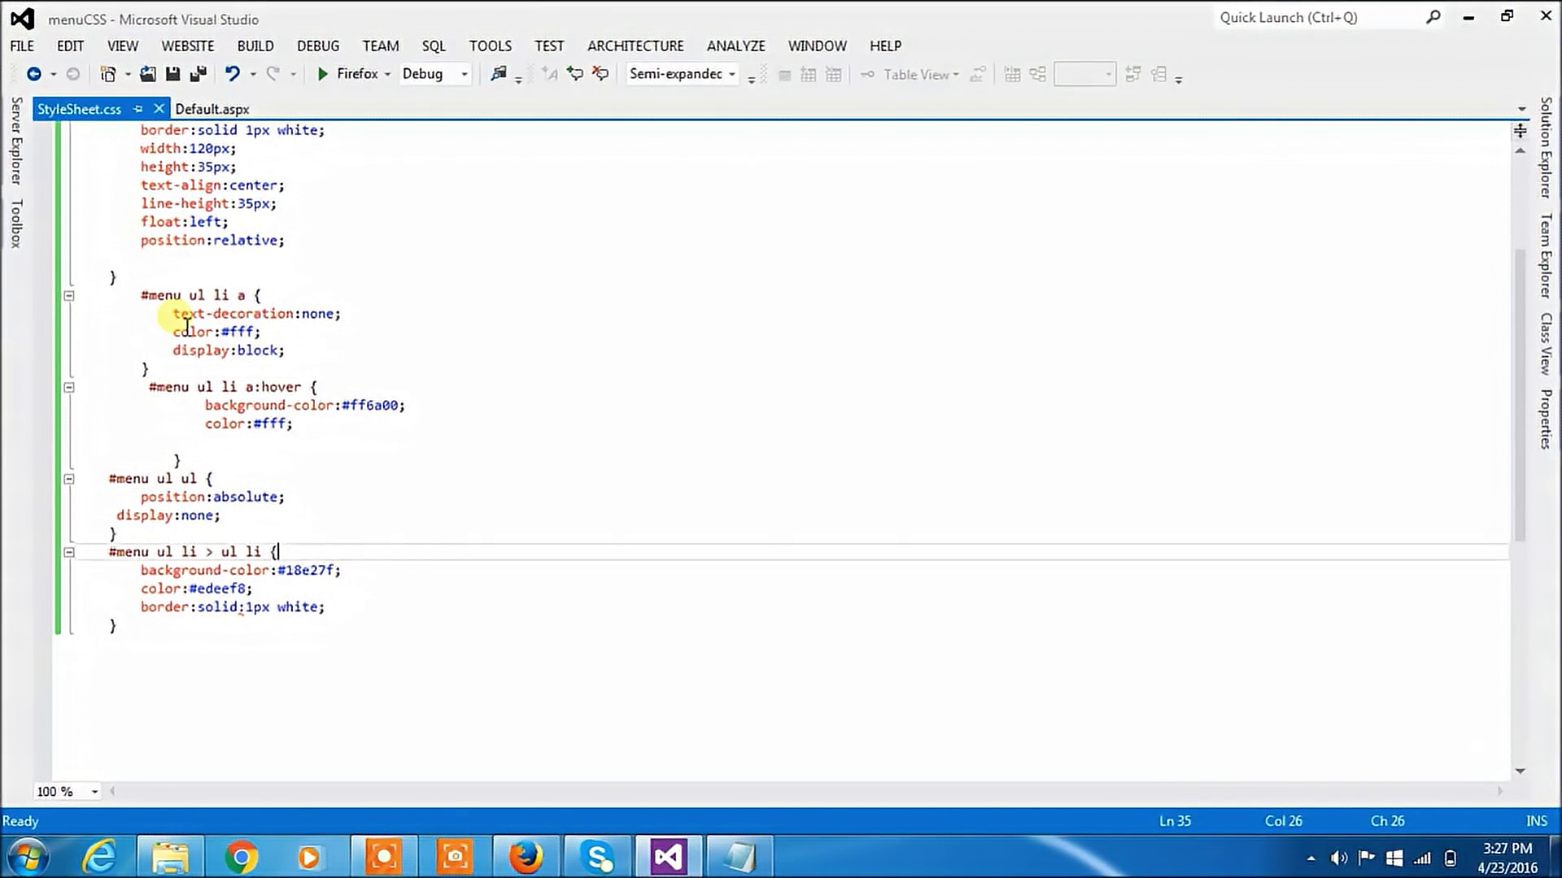
Step: In Default.aspx, add a span with an arrow1.png img after the Services link text
click(199, 116)
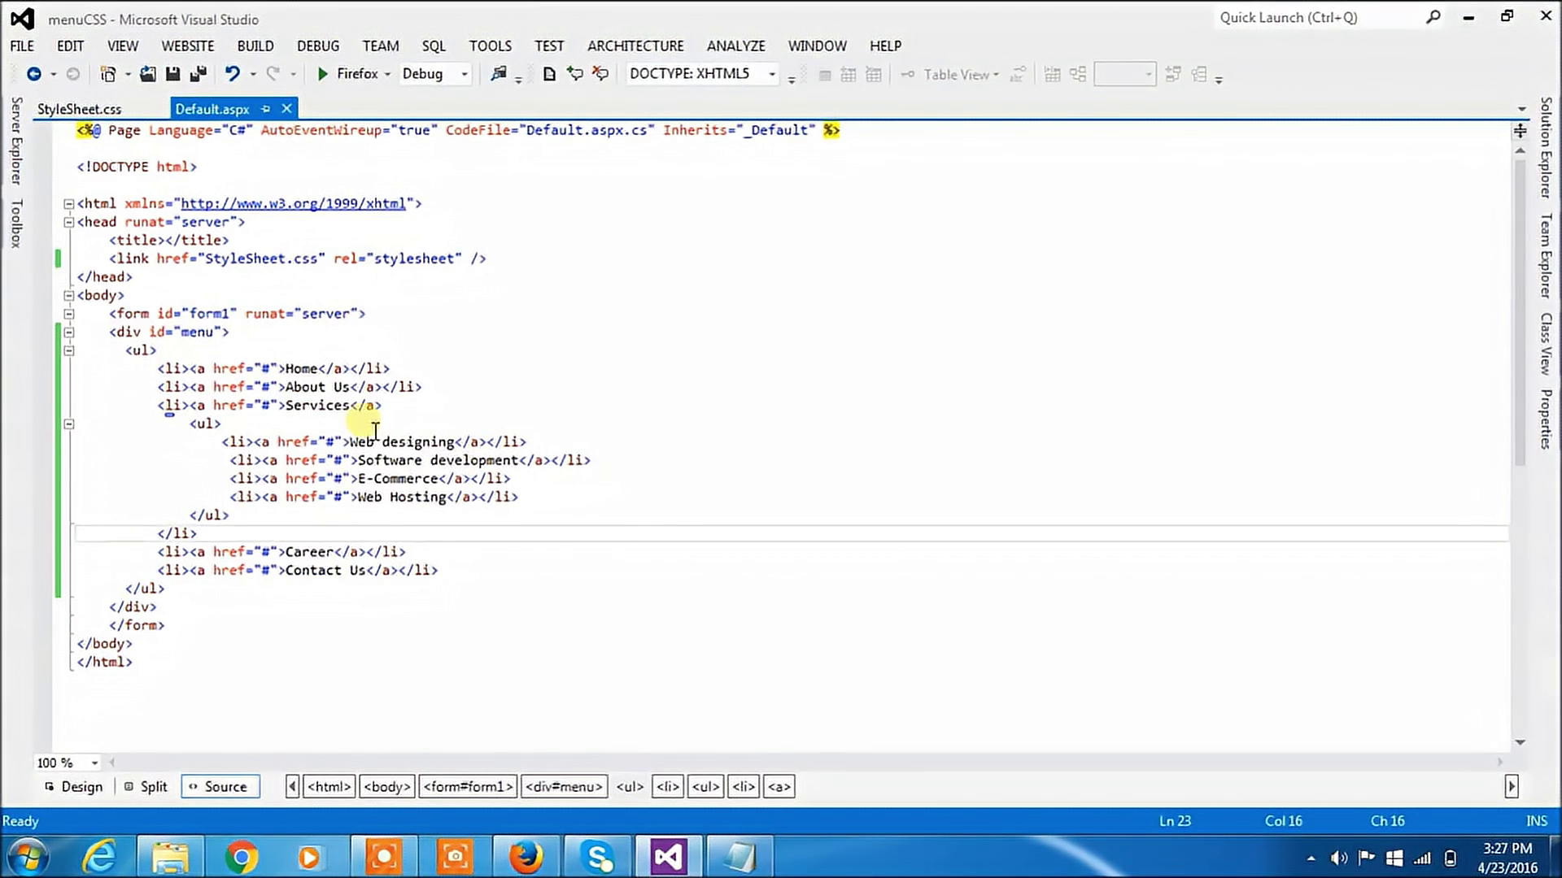
click(357, 406)
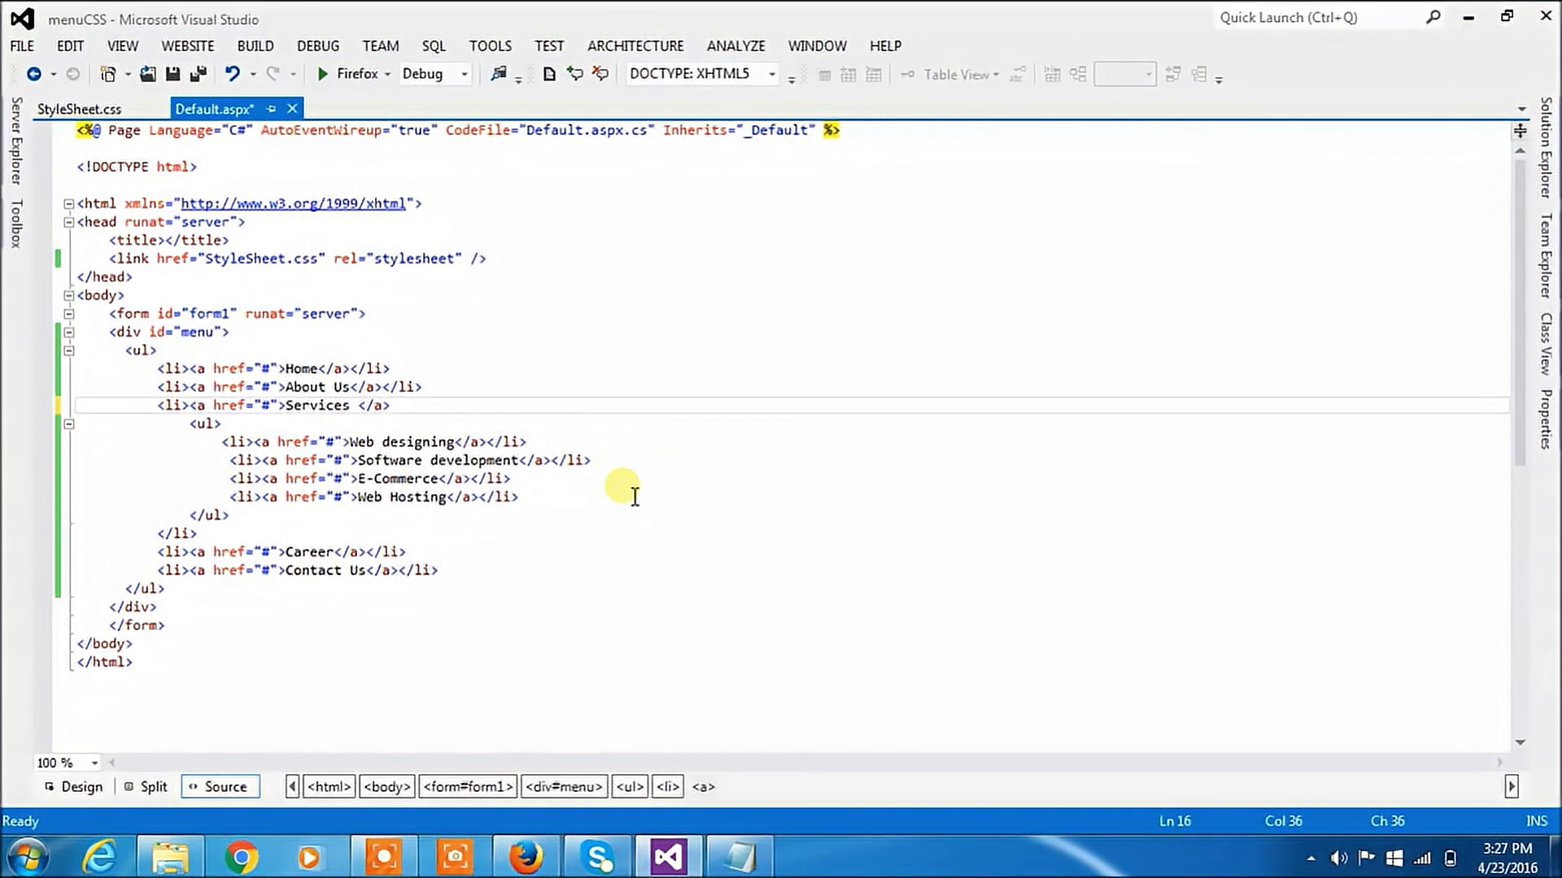
text(<span)
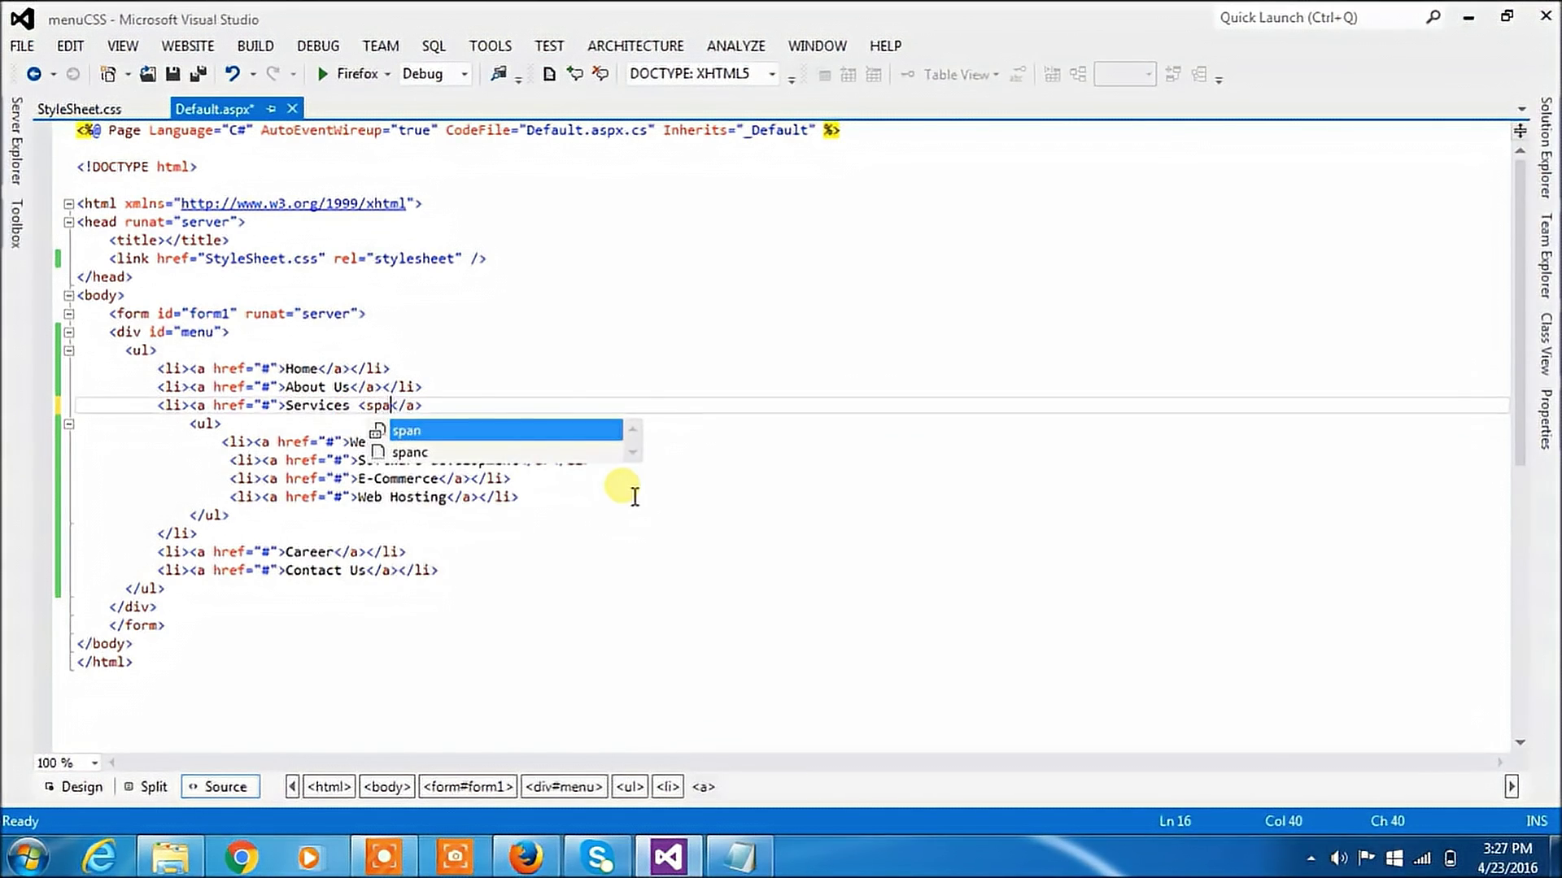
key(Escape)
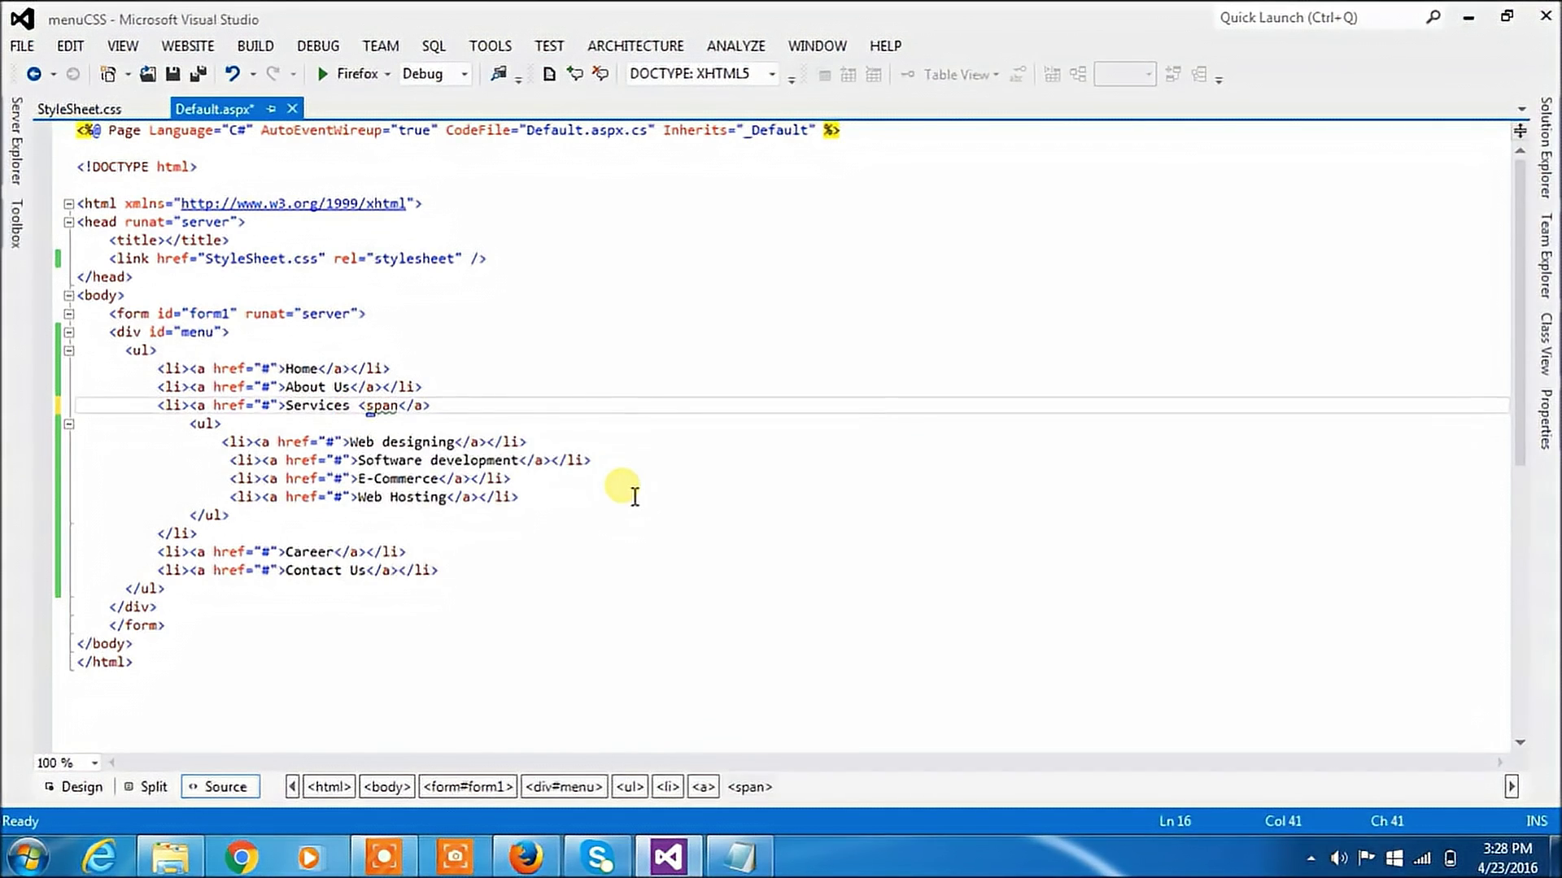
text(>)
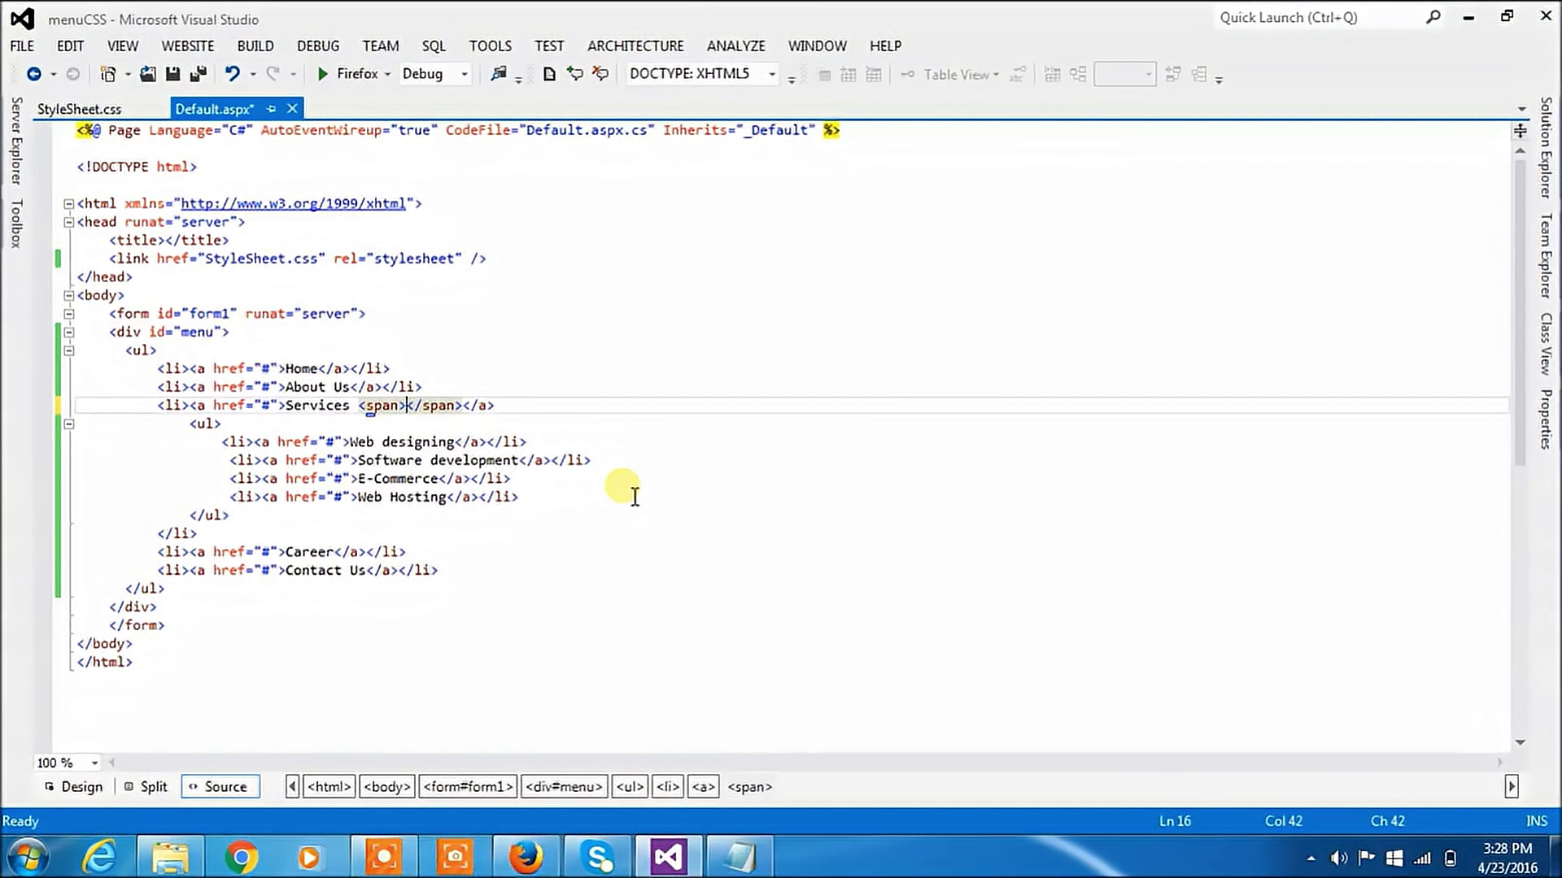
text(<im)
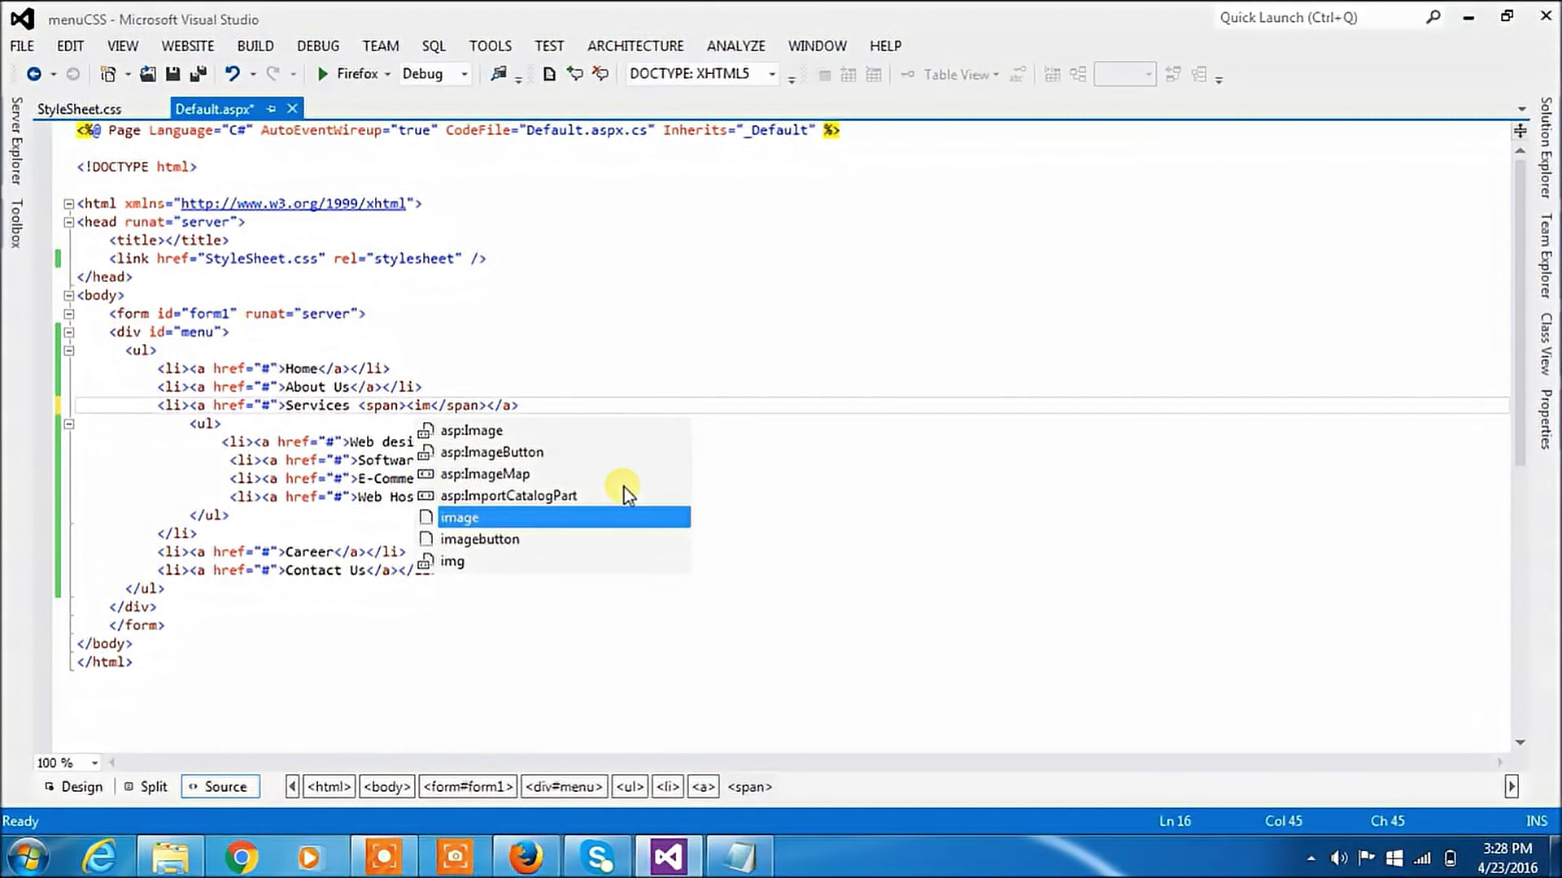
text(g s)
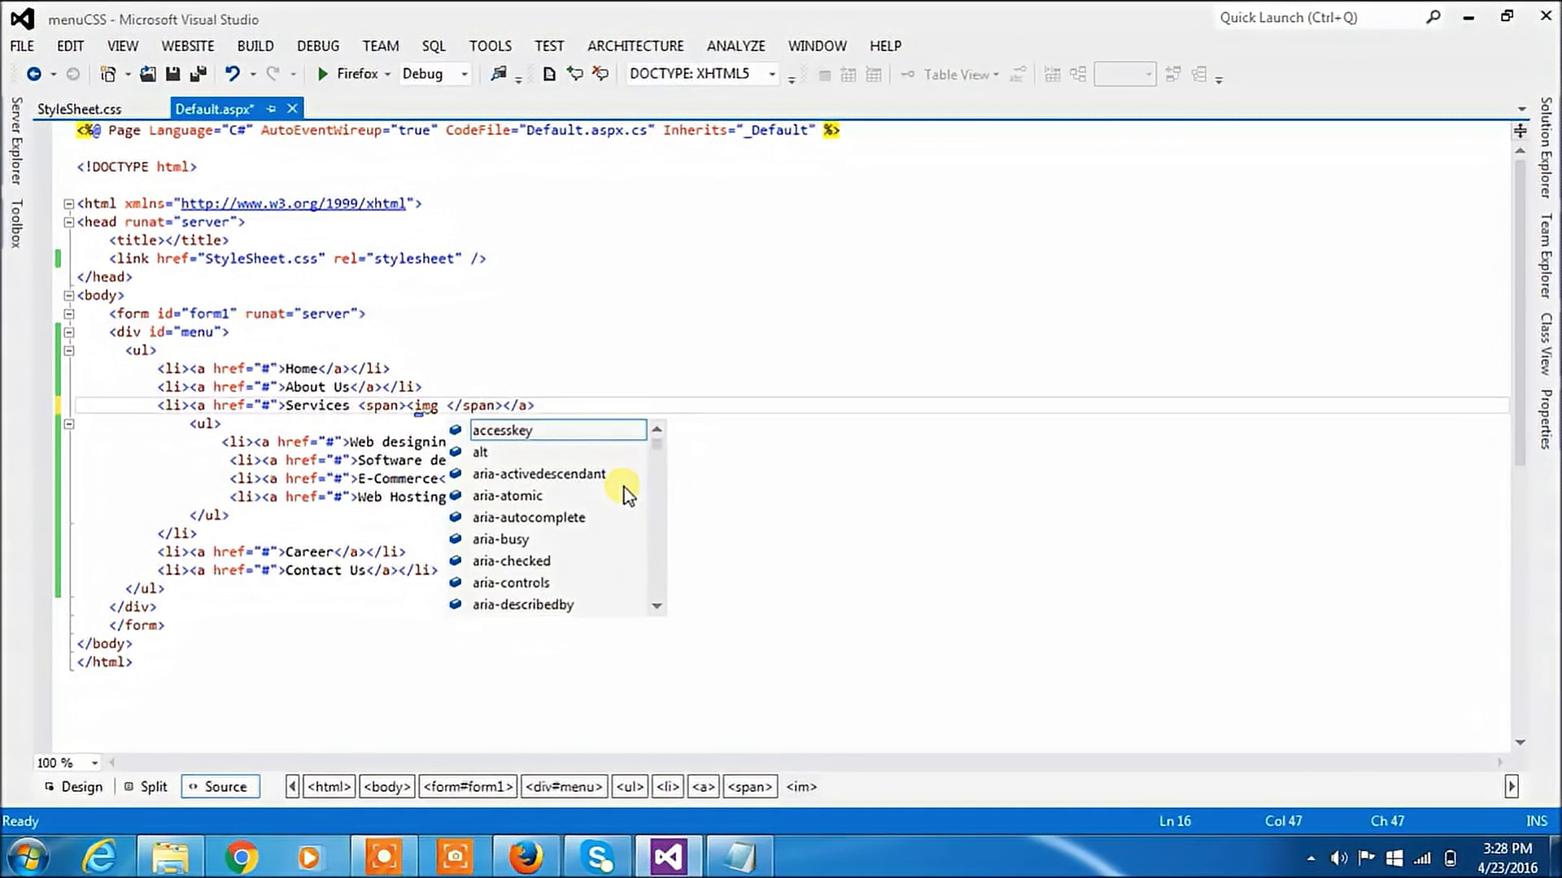
text(rc=")
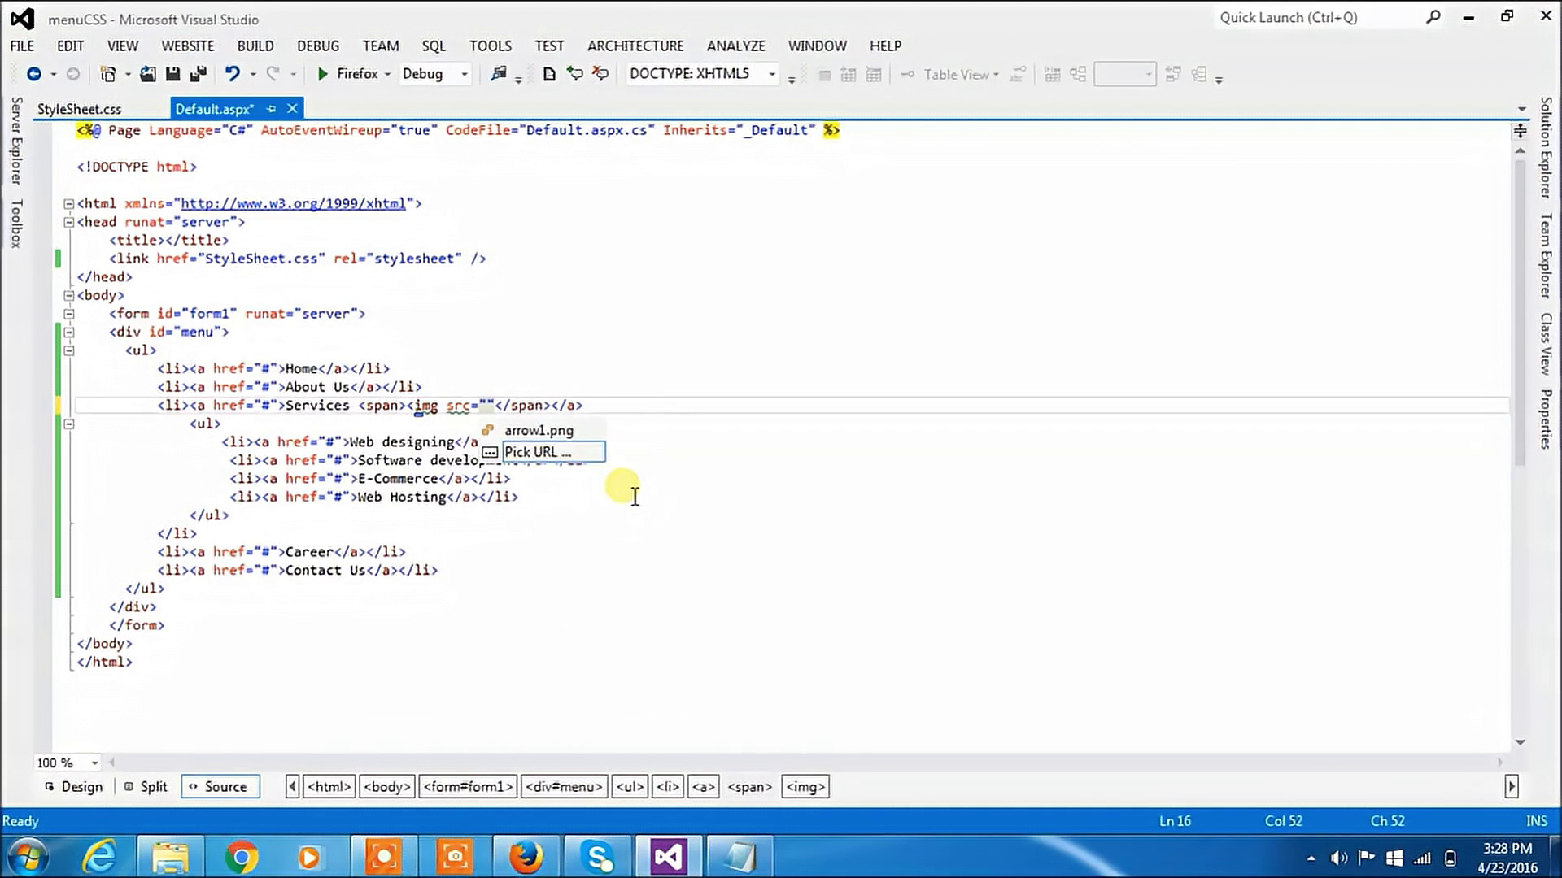
double_click(538, 431)
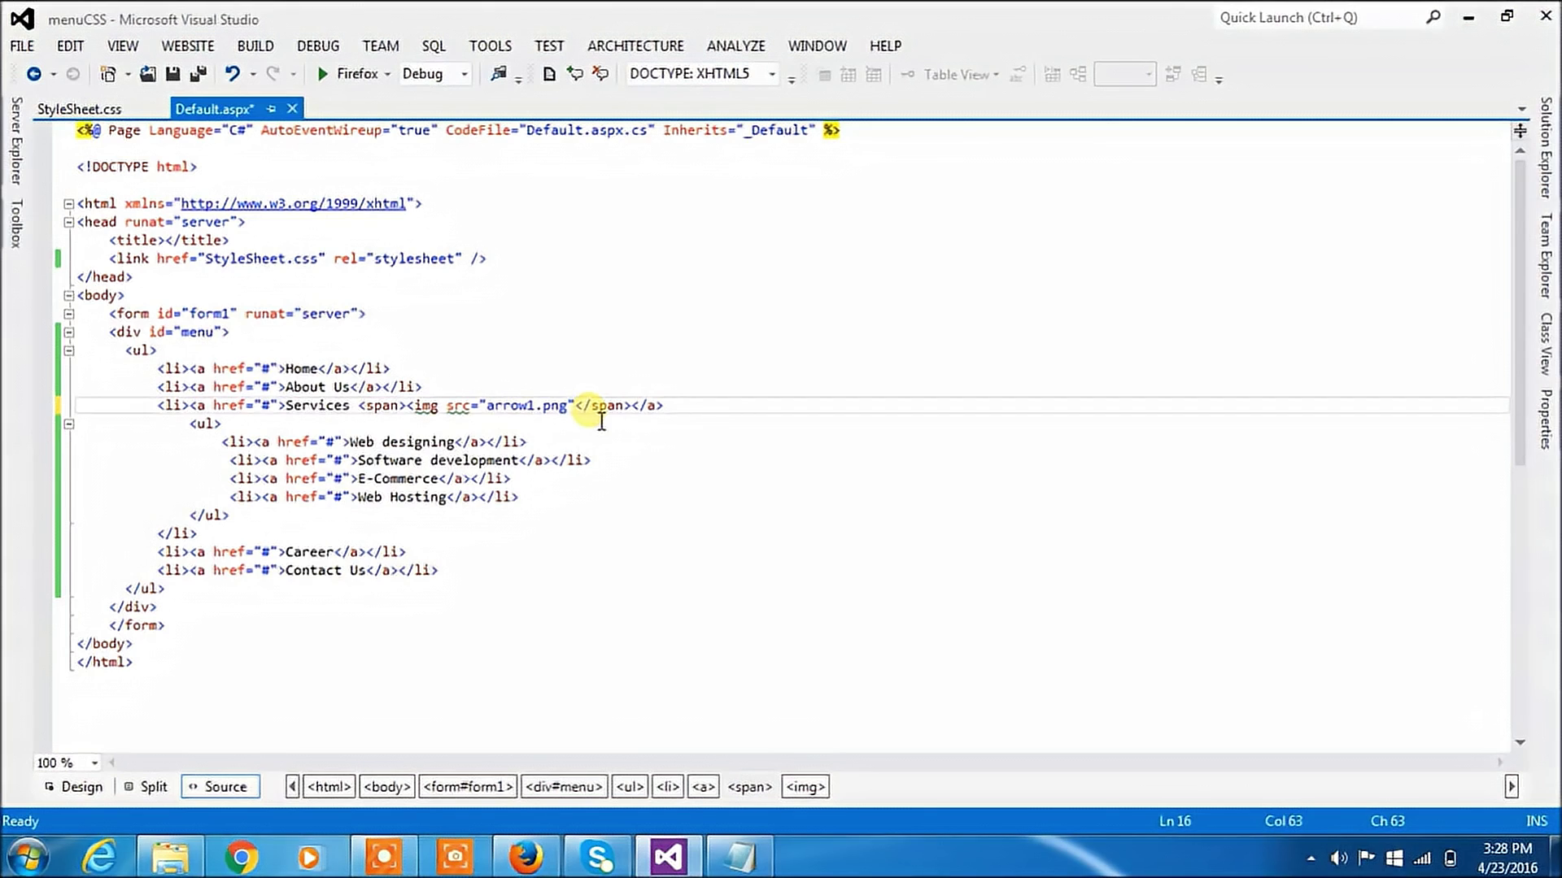
text(/>)
Step: Save Default.aspx and bring the Firefox preview forward for reloading
click(800, 522)
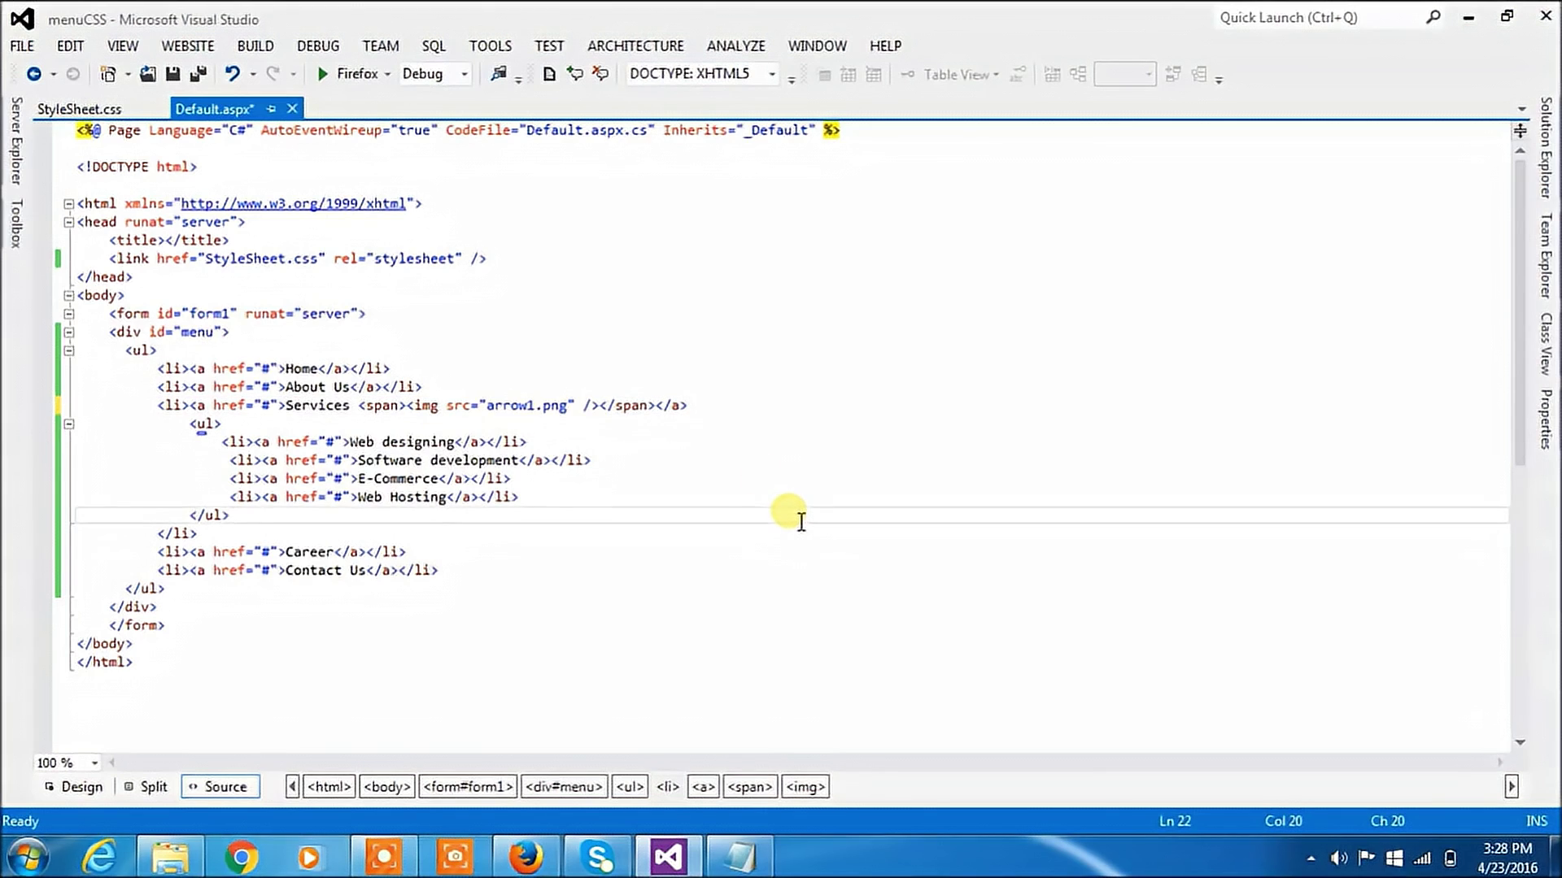
key(ctrl+s)
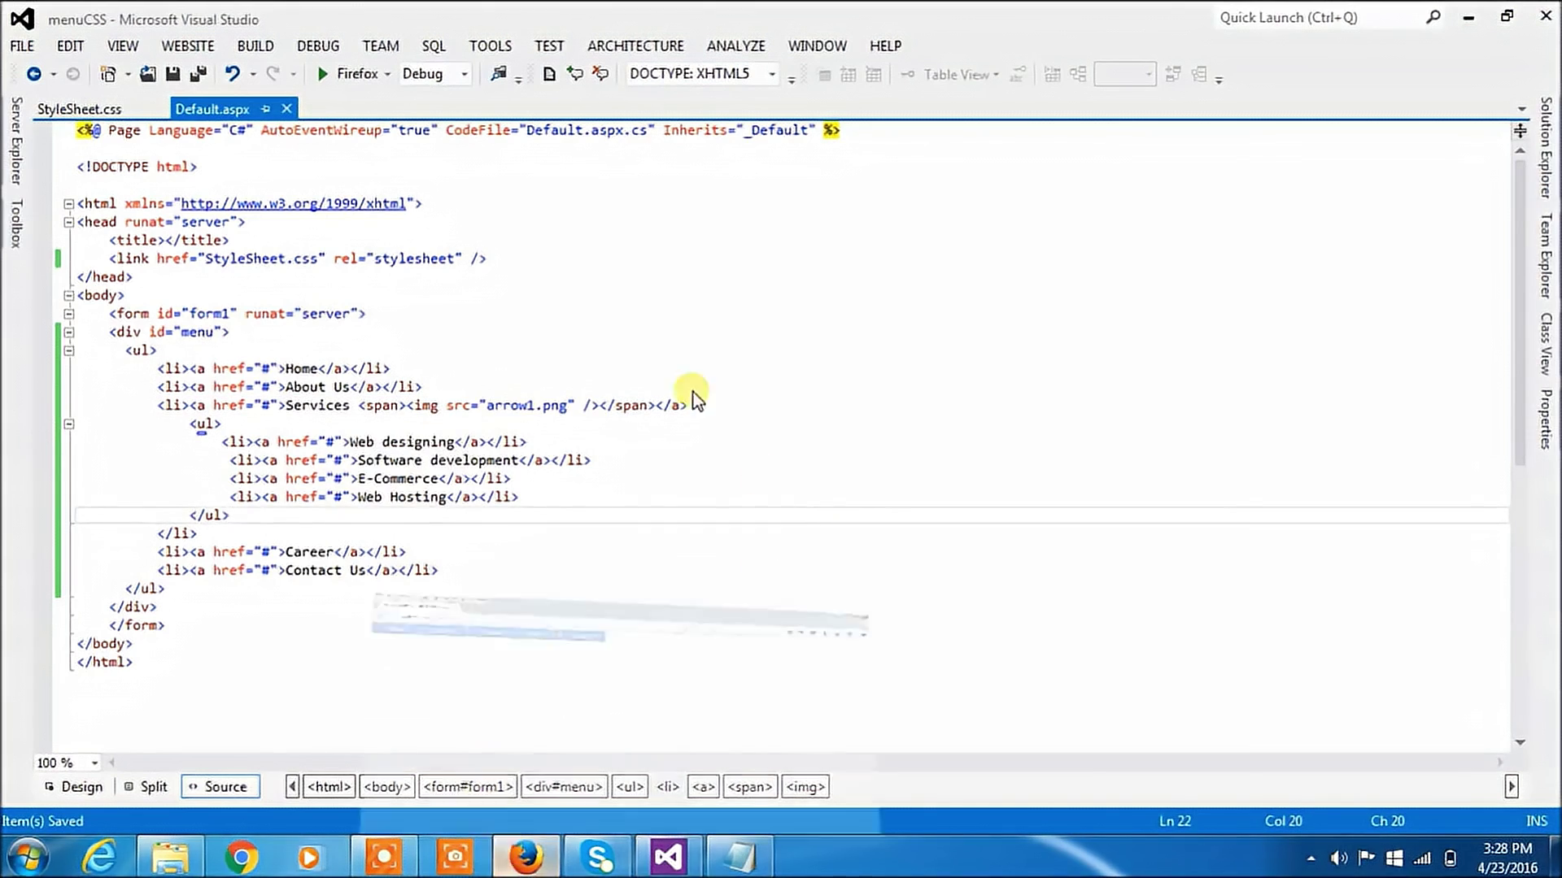
click(522, 856)
click(722, 83)
Step: Reload Firefox to show the Services arrow, then start a '#menu ul li:hover > ul' rule
key(Return)
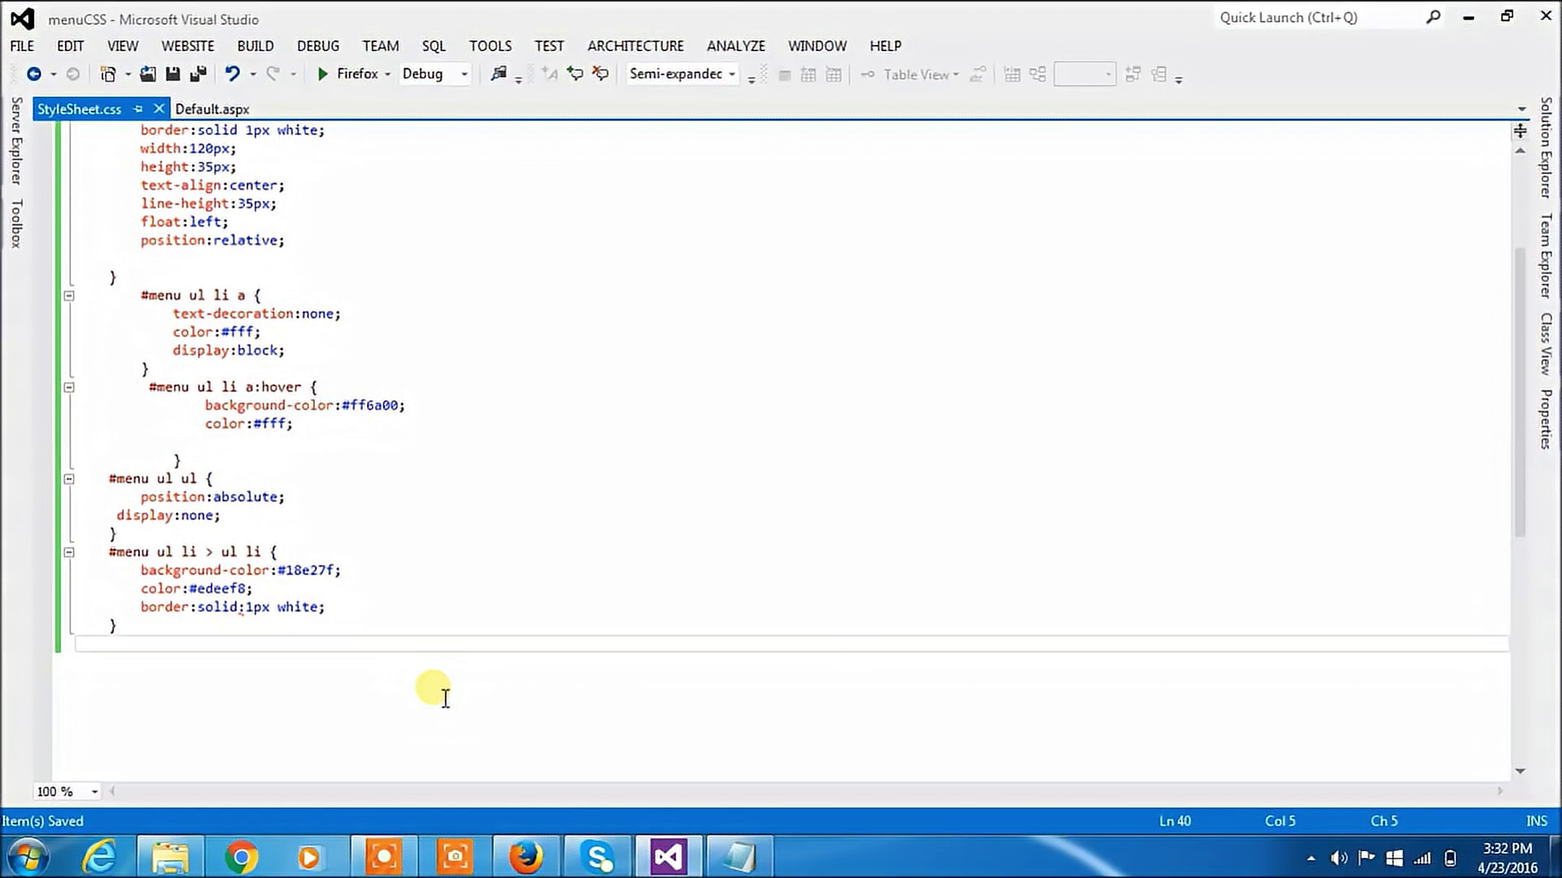
text(#)
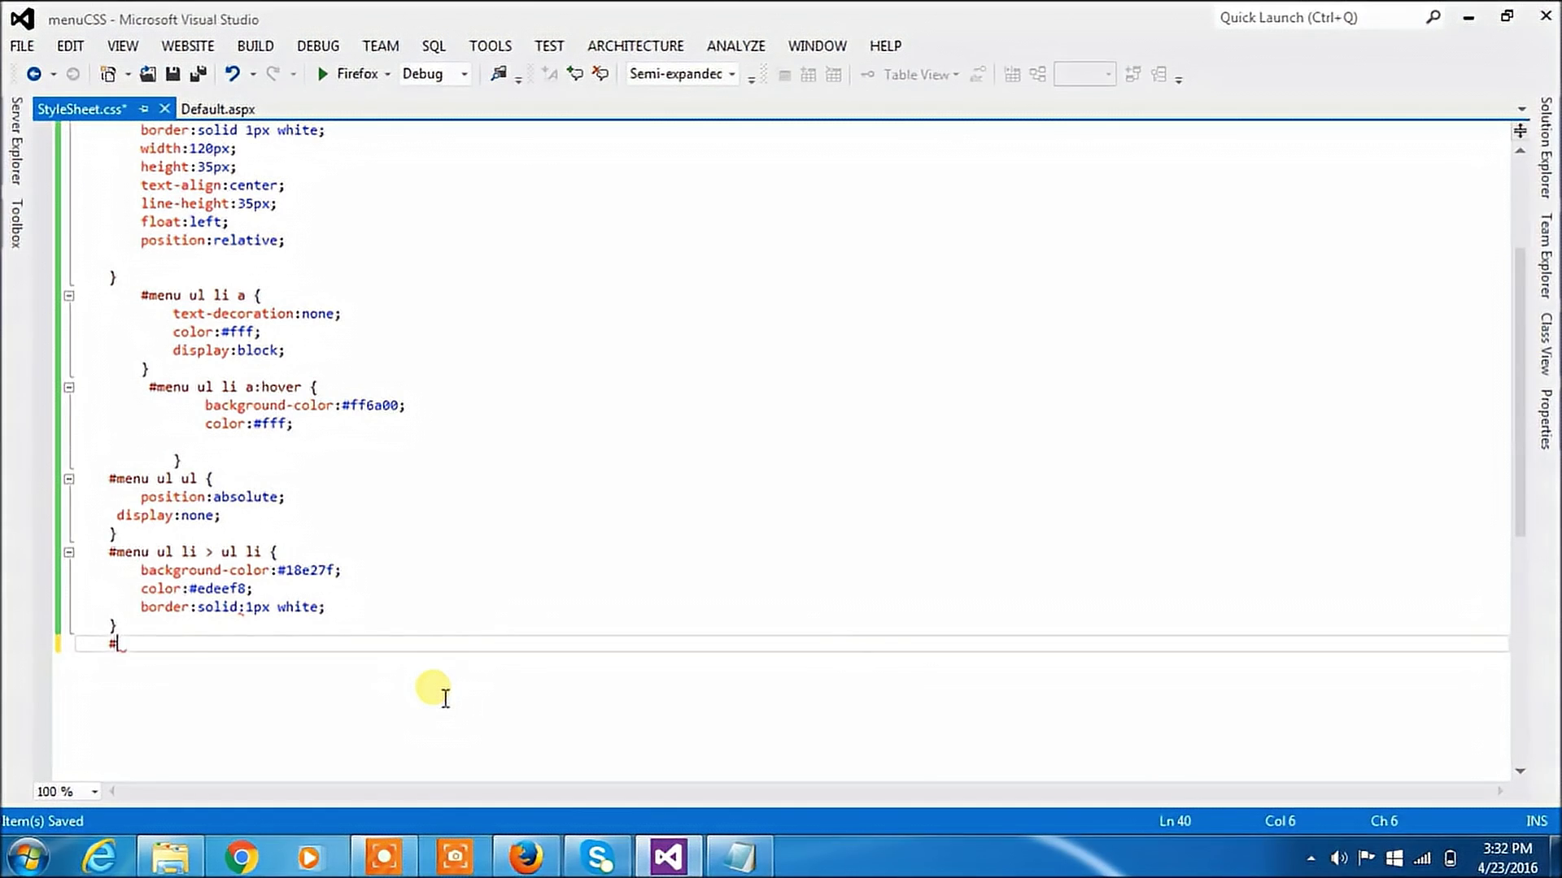
text(menu ul)
text( li:ho)
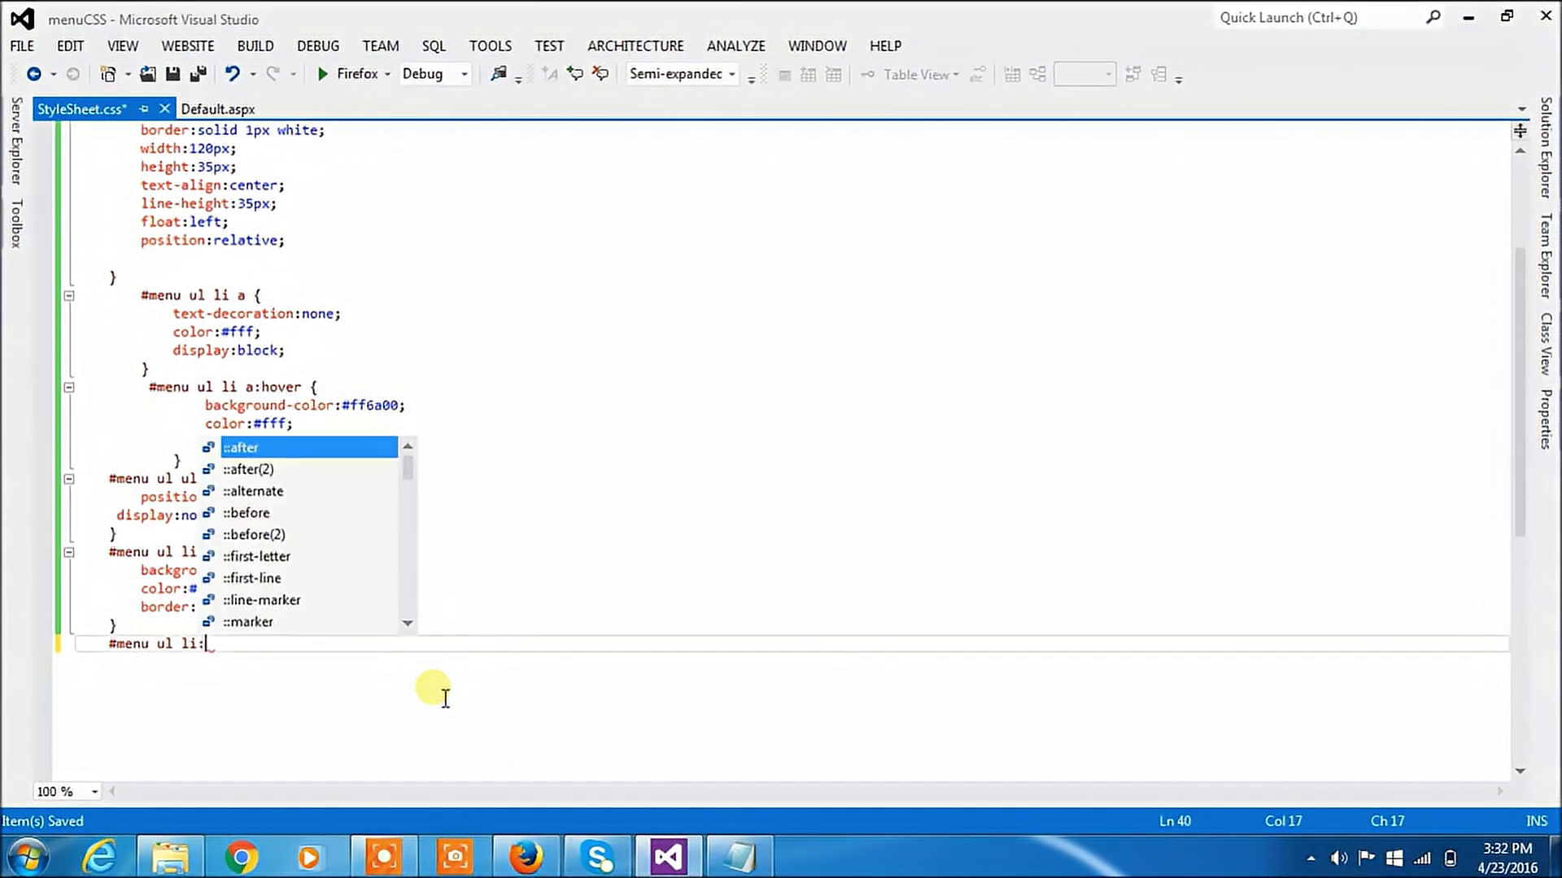
text(v)
key(Tab)
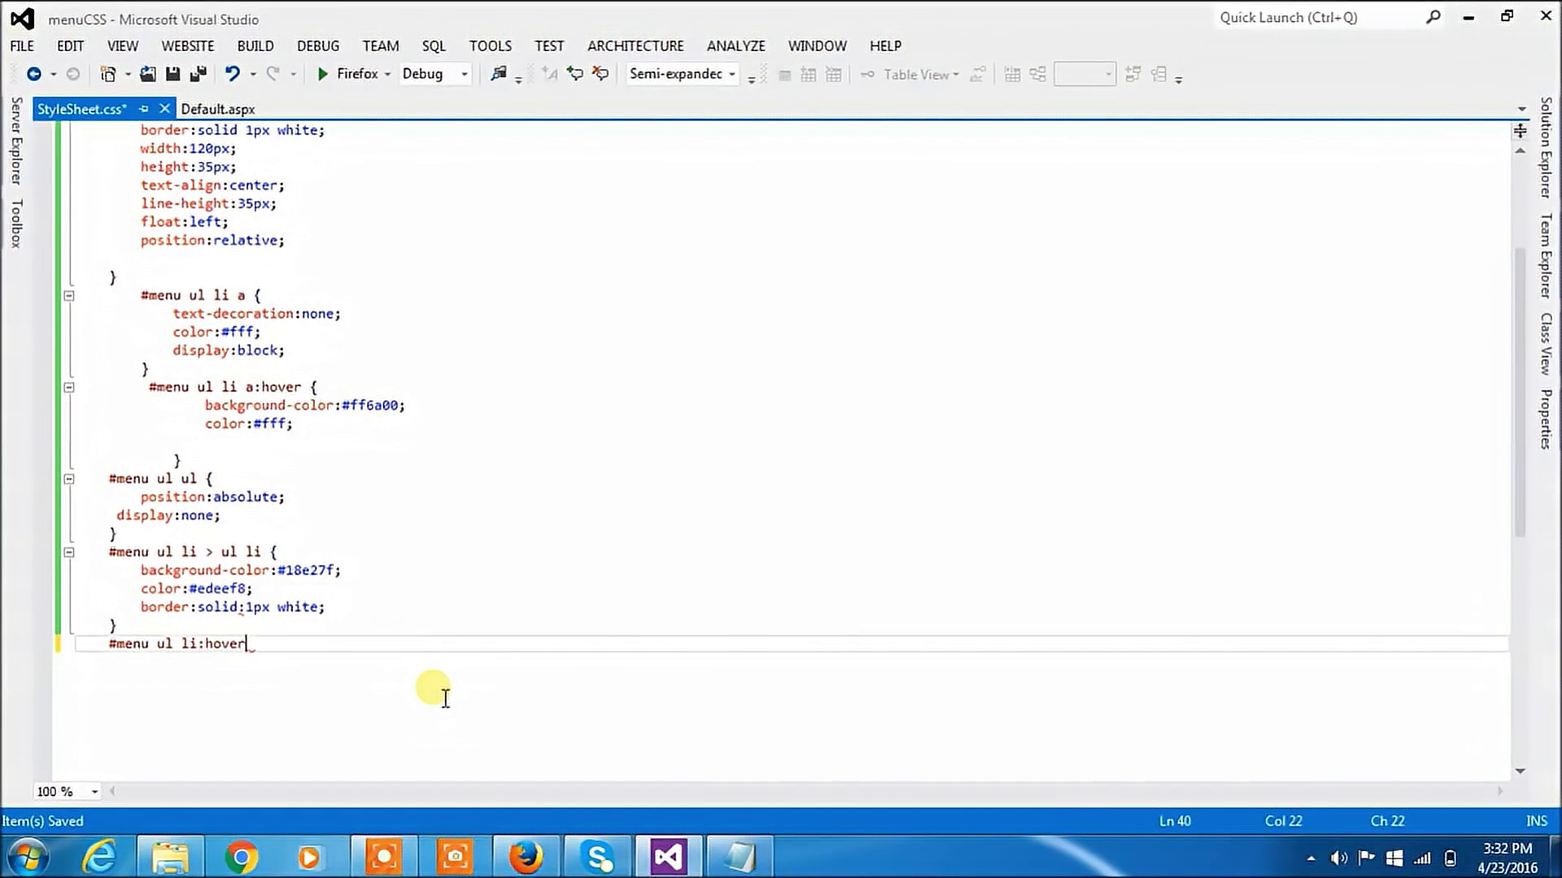
text(>)
text(ul)
key(Return)
text({)
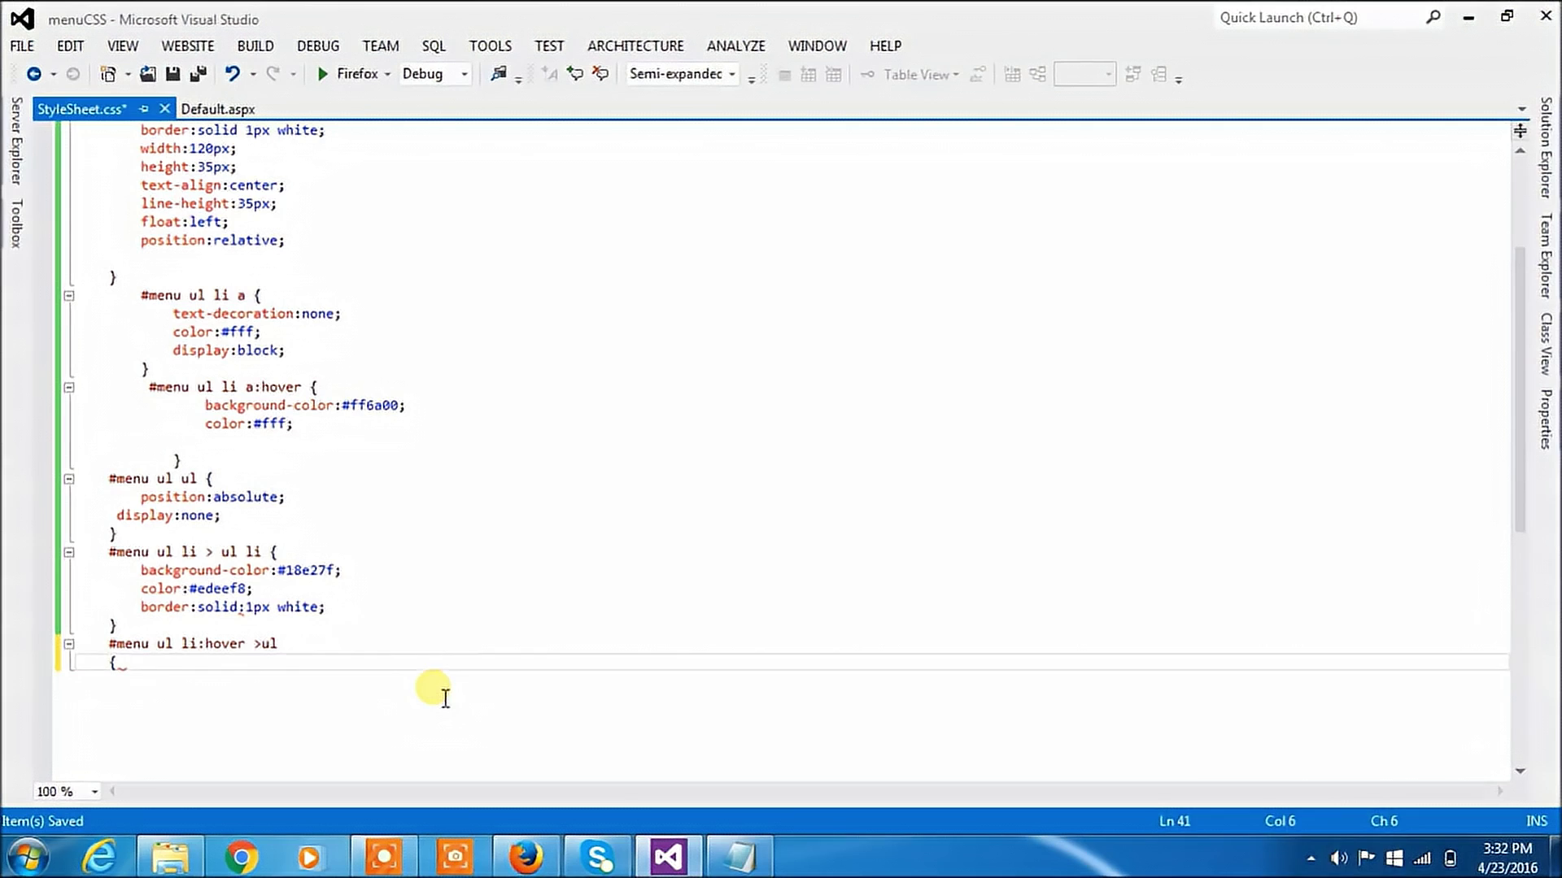
key(Return)
text(})
Step: Give the hover dropdown rule the declaration display:block
click(382, 647)
key(Return)
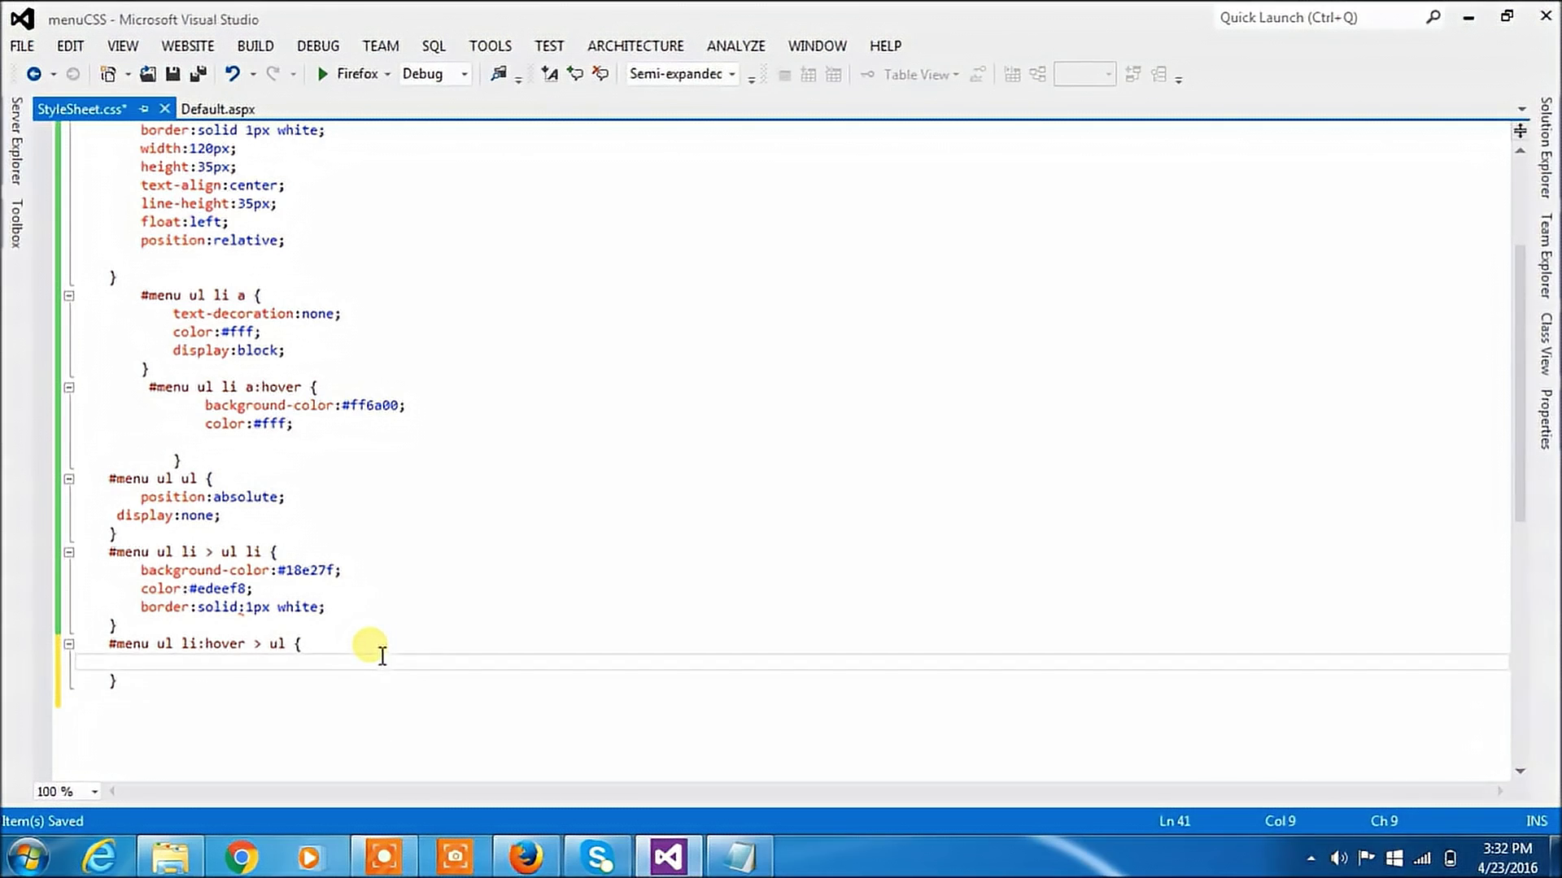
text(dis)
key(Tab)
text(:b)
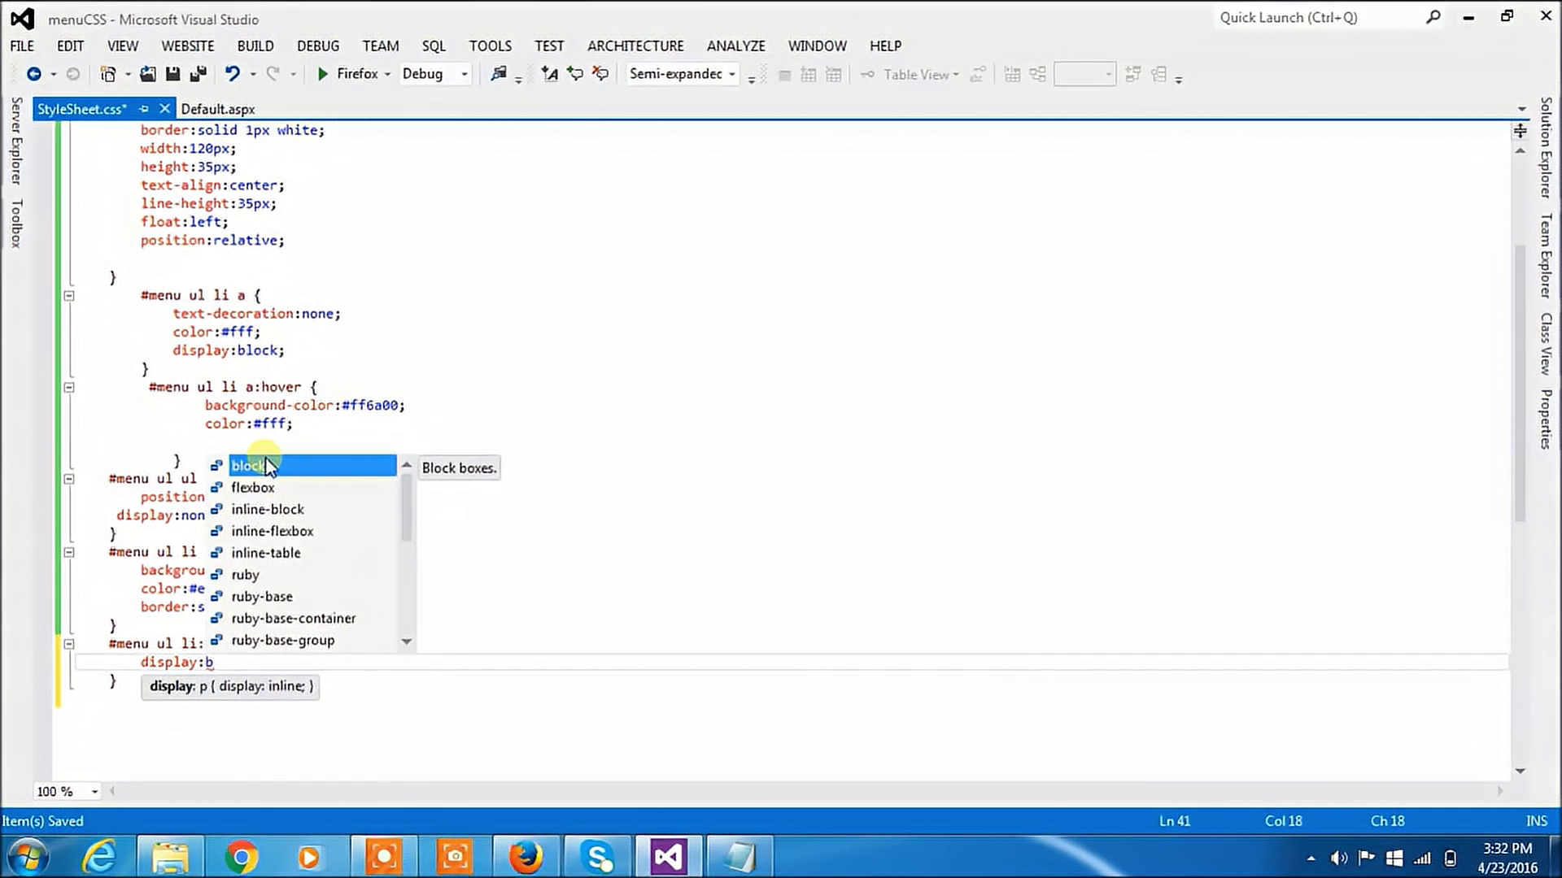
double_click(253, 466)
text(;)
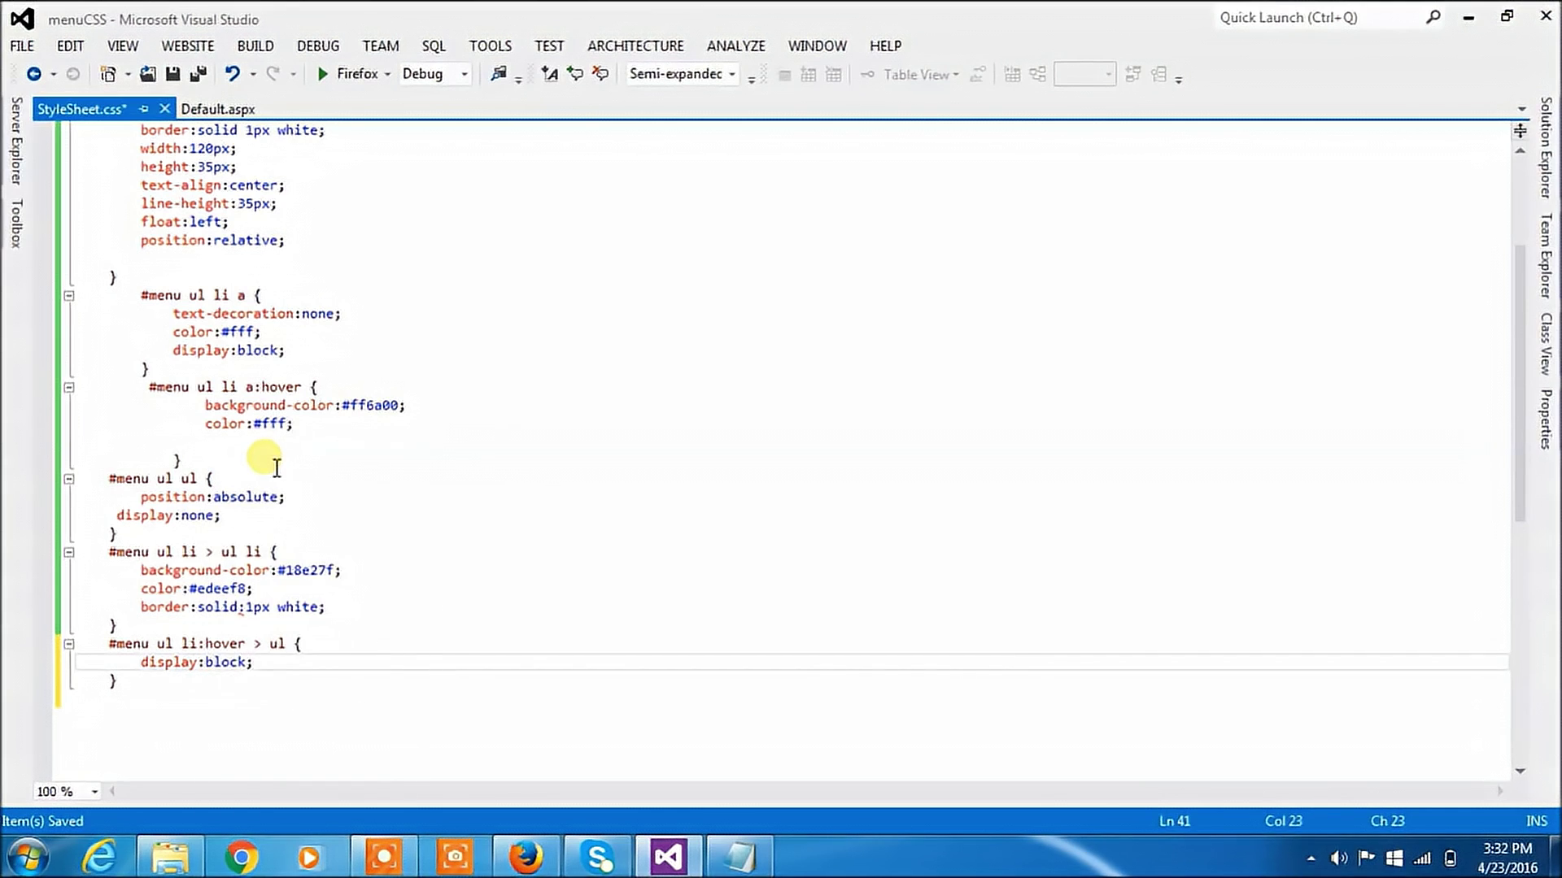
Step: Preview the green Services dropdown and rounded menu boxes in Firefox, then minimize it
click(525, 856)
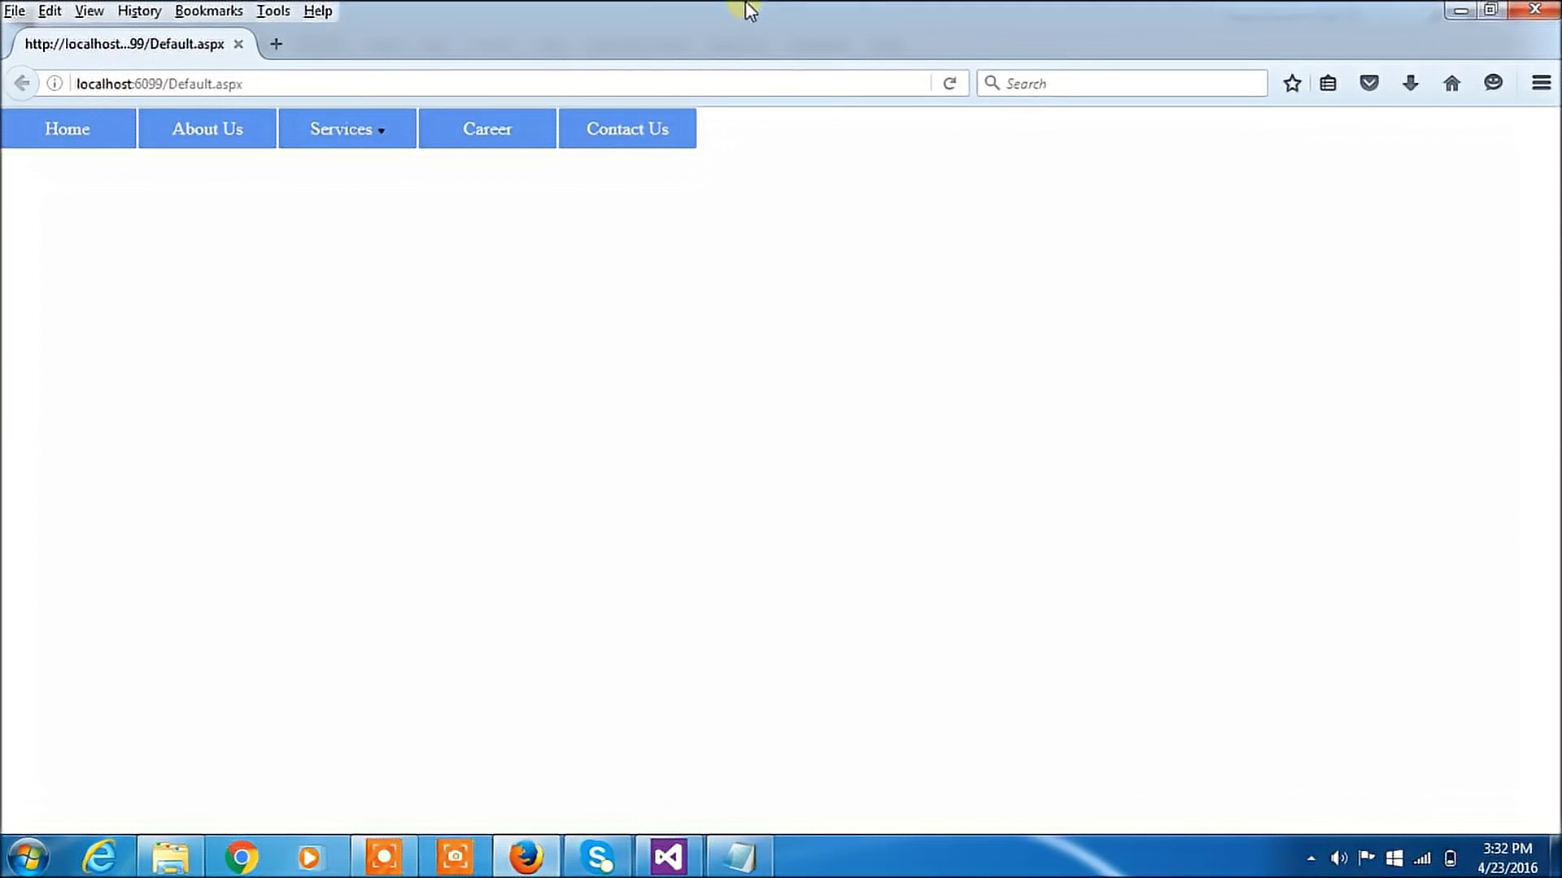
click(638, 83)
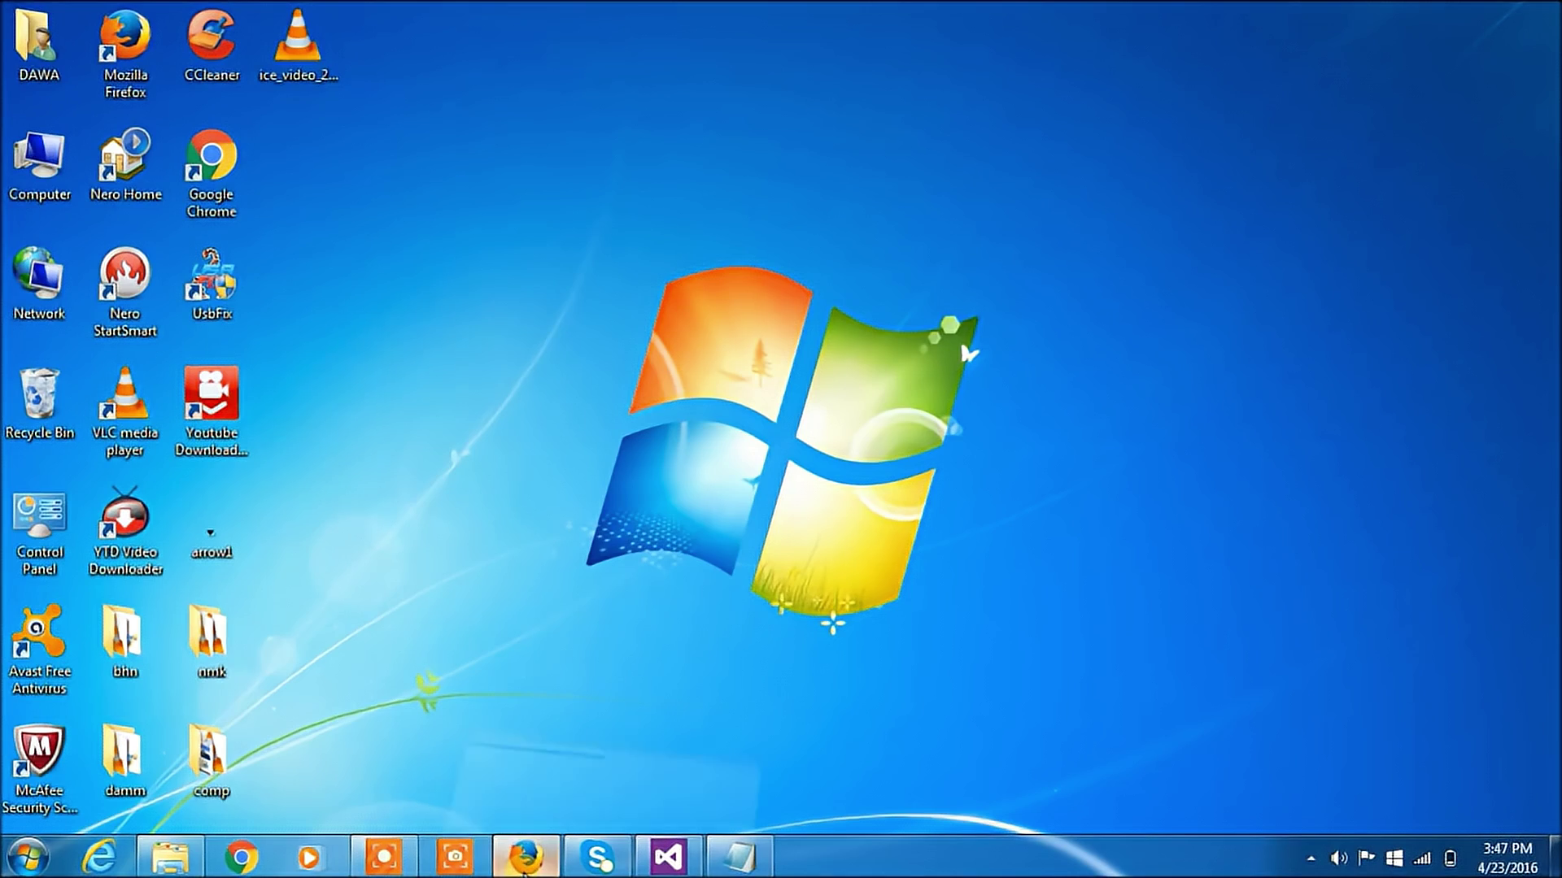
click(525, 856)
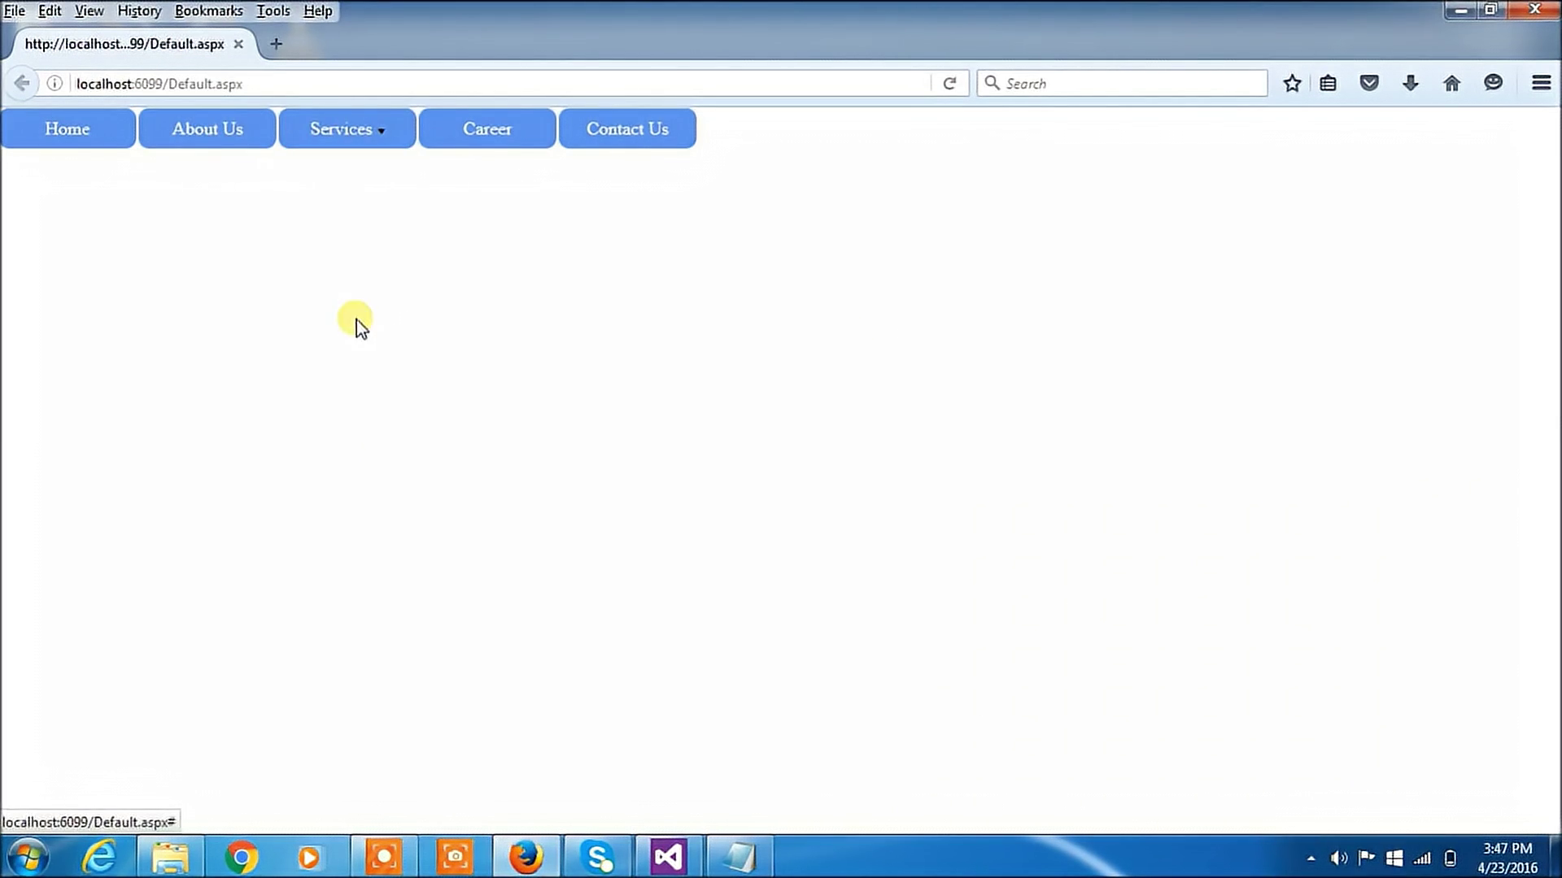
click(1459, 10)
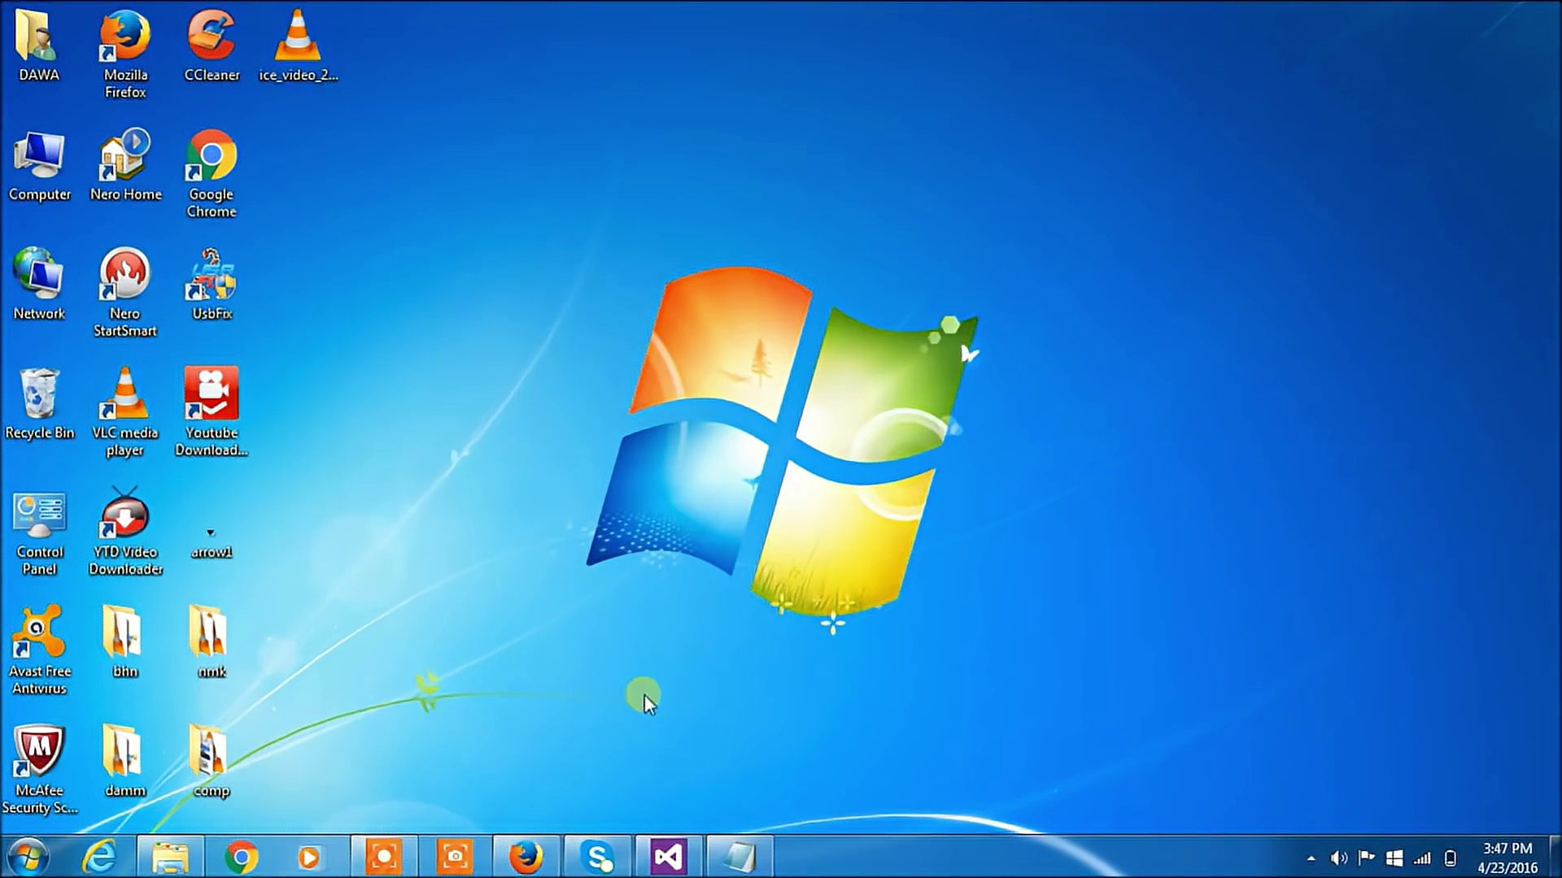
Step: Restore Visual Studio from the taskbar with StyleSheet.css showing
click(666, 856)
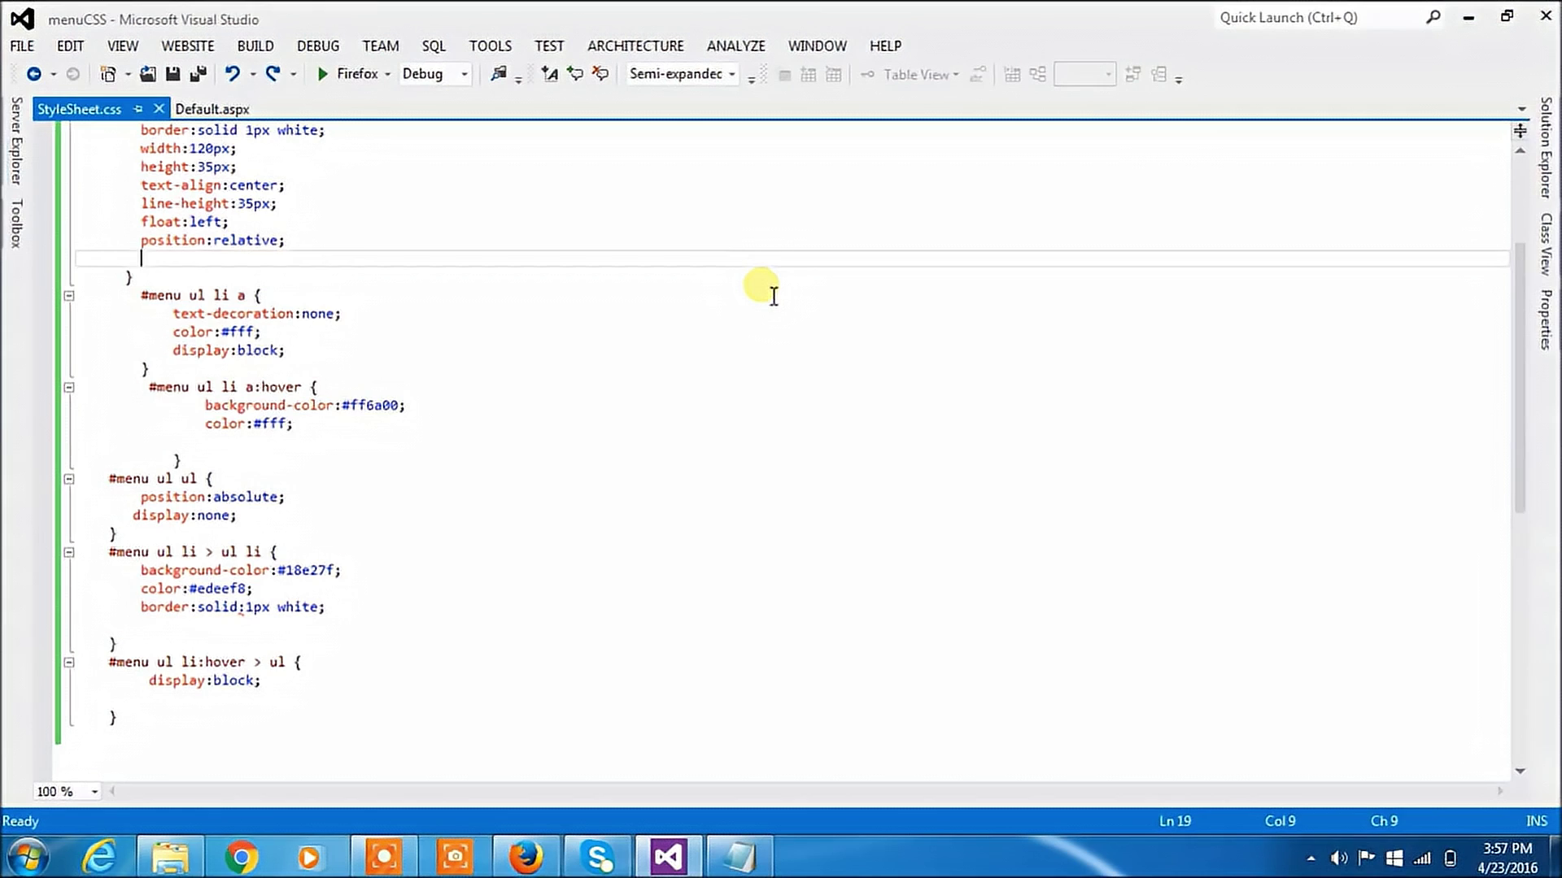
text(border)
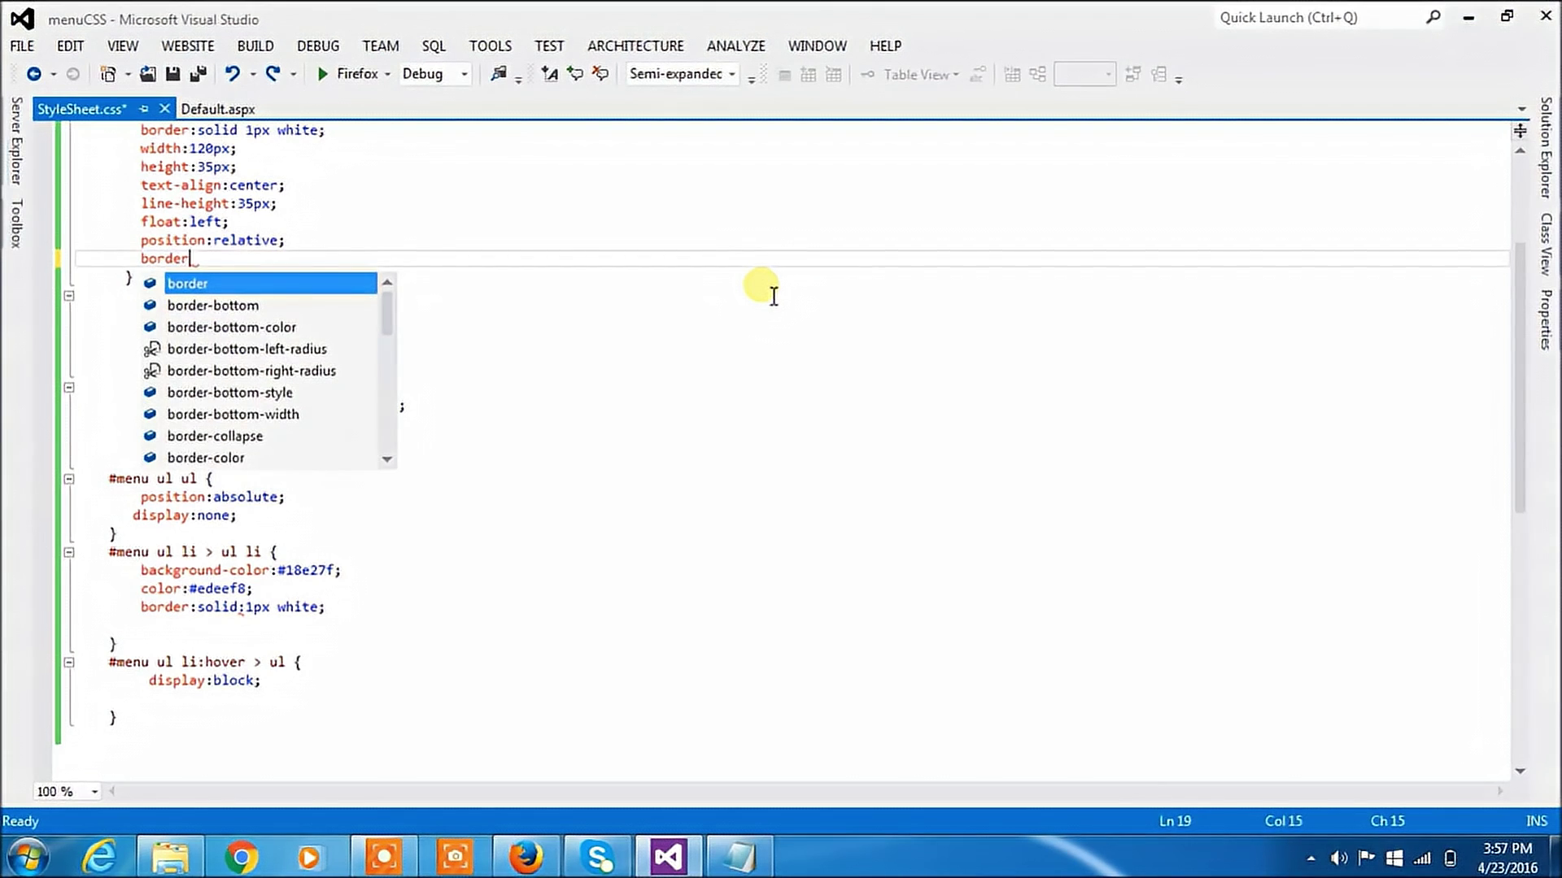
text(-r)
Step: Add border-radius:10px on line 19 and paste it into the hover, dropdown-item and hover-submenu rules
key(Tab)
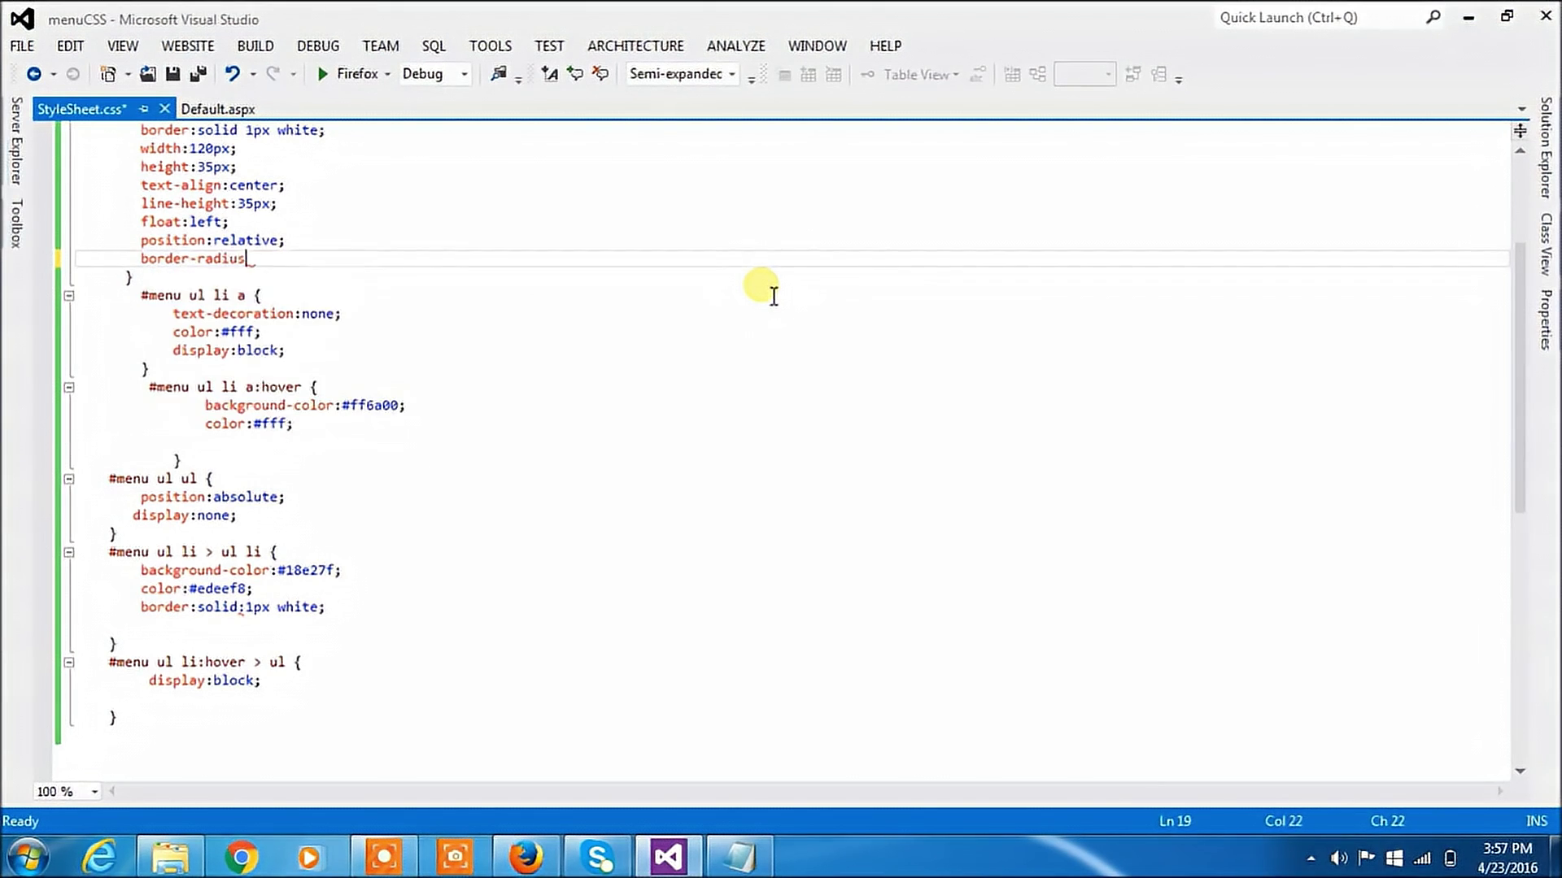
text(:10px)
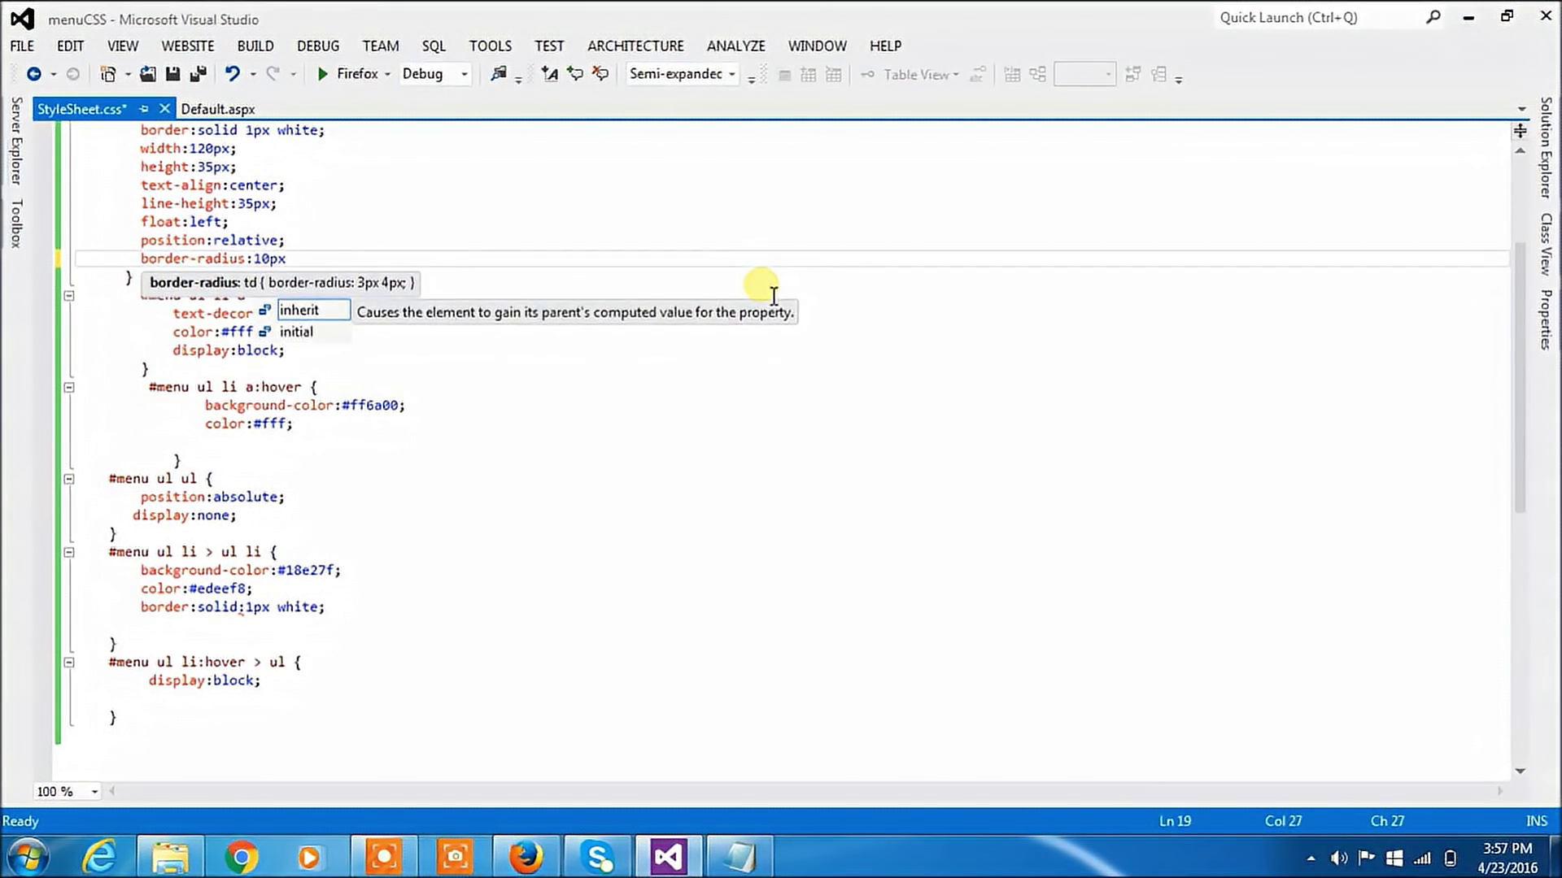
text(;)
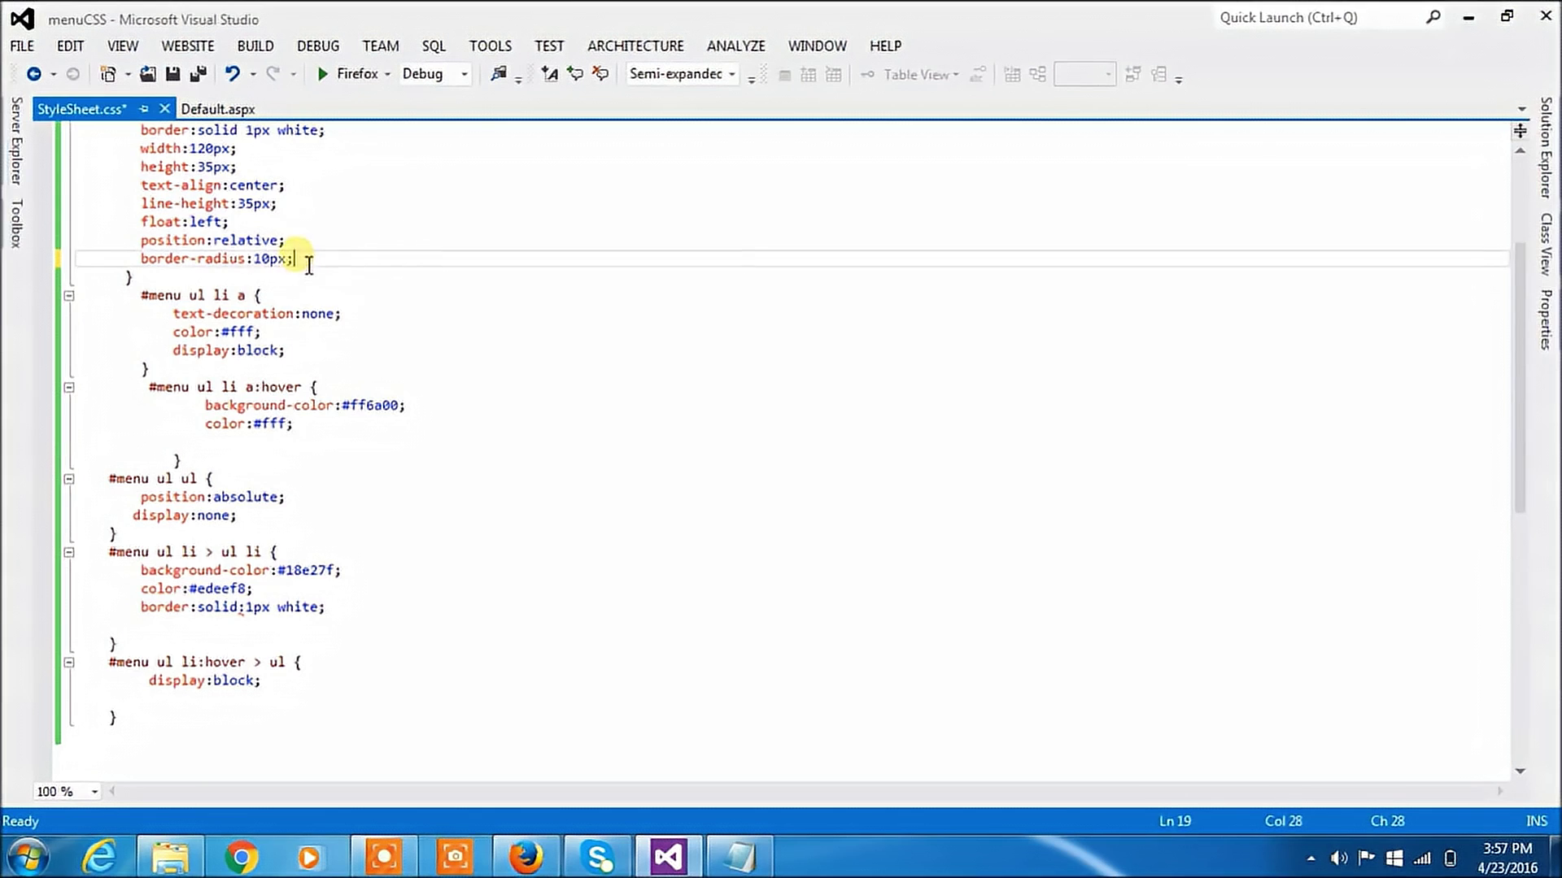
drag(296, 259, 141, 260)
key(ctrl+c)
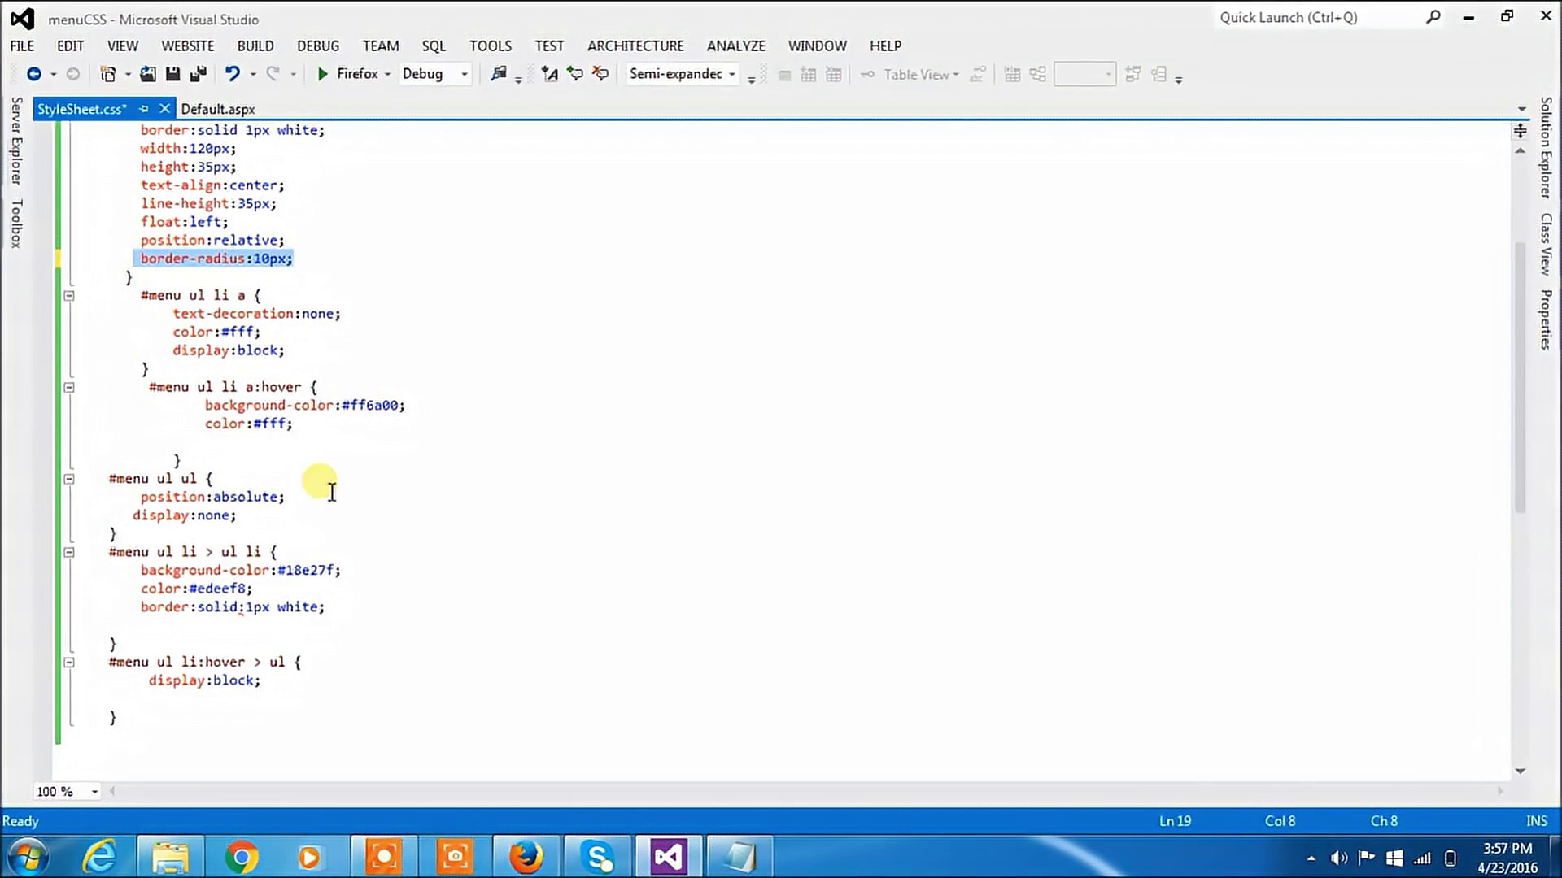
click(223, 442)
key(ctrl+v)
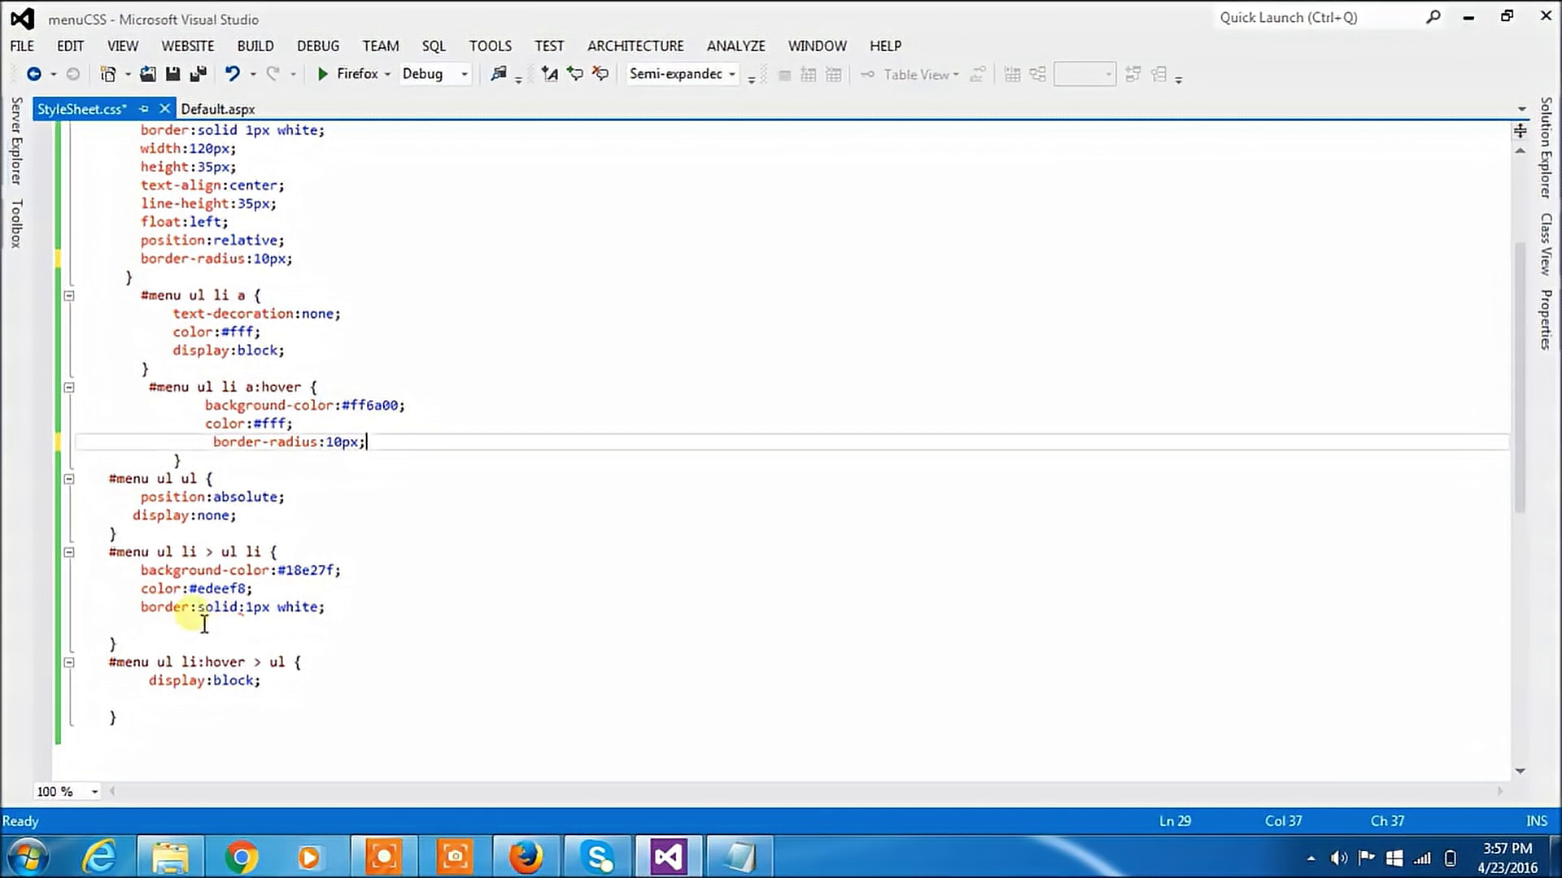
click(150, 626)
key(ctrl+v)
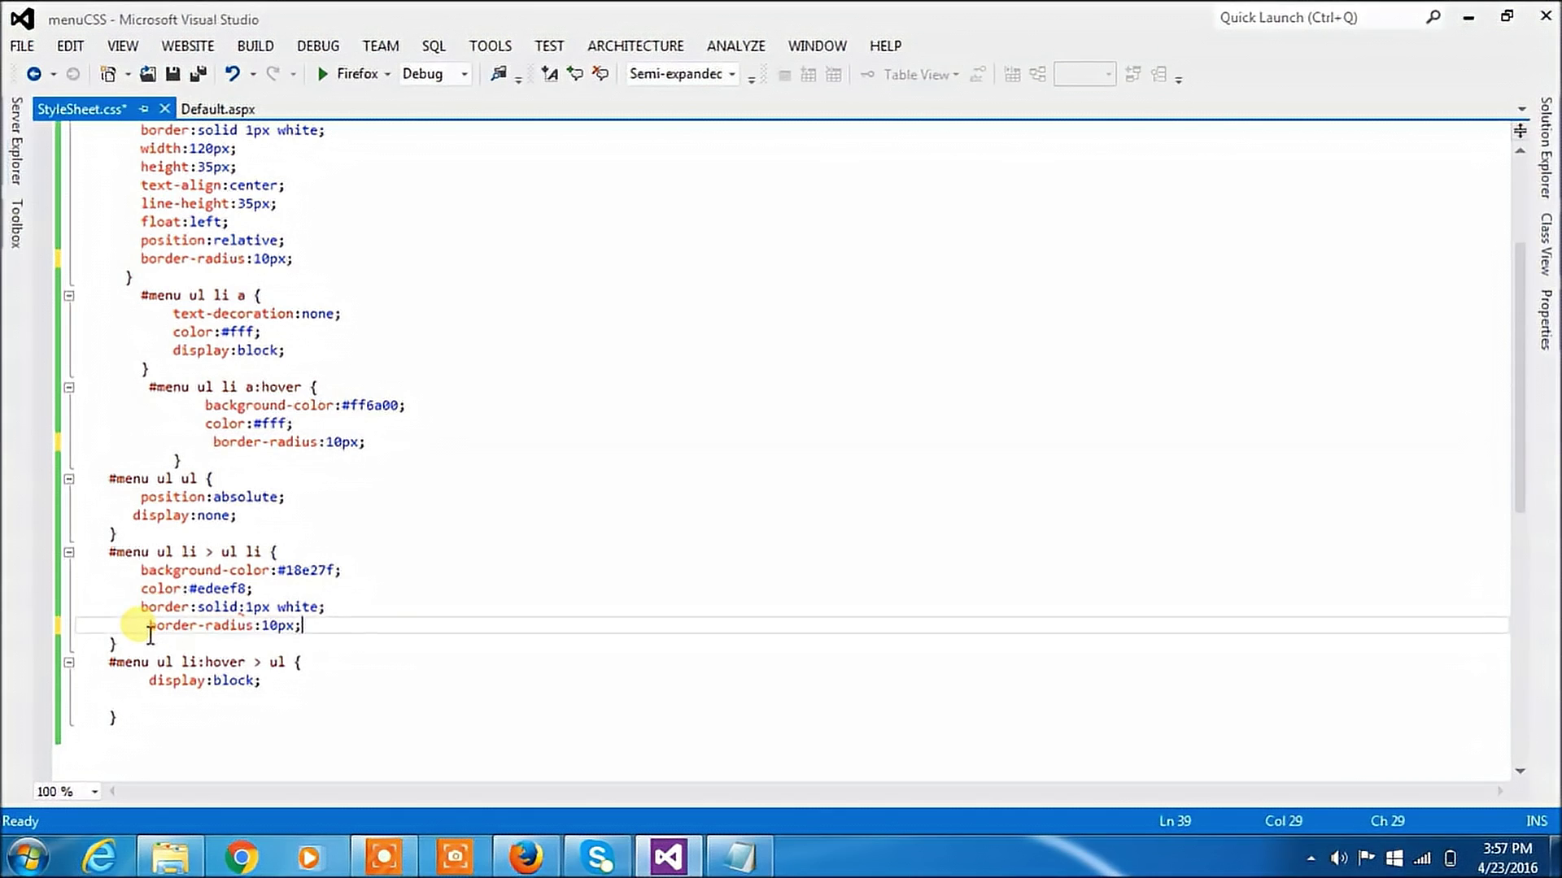
click(163, 701)
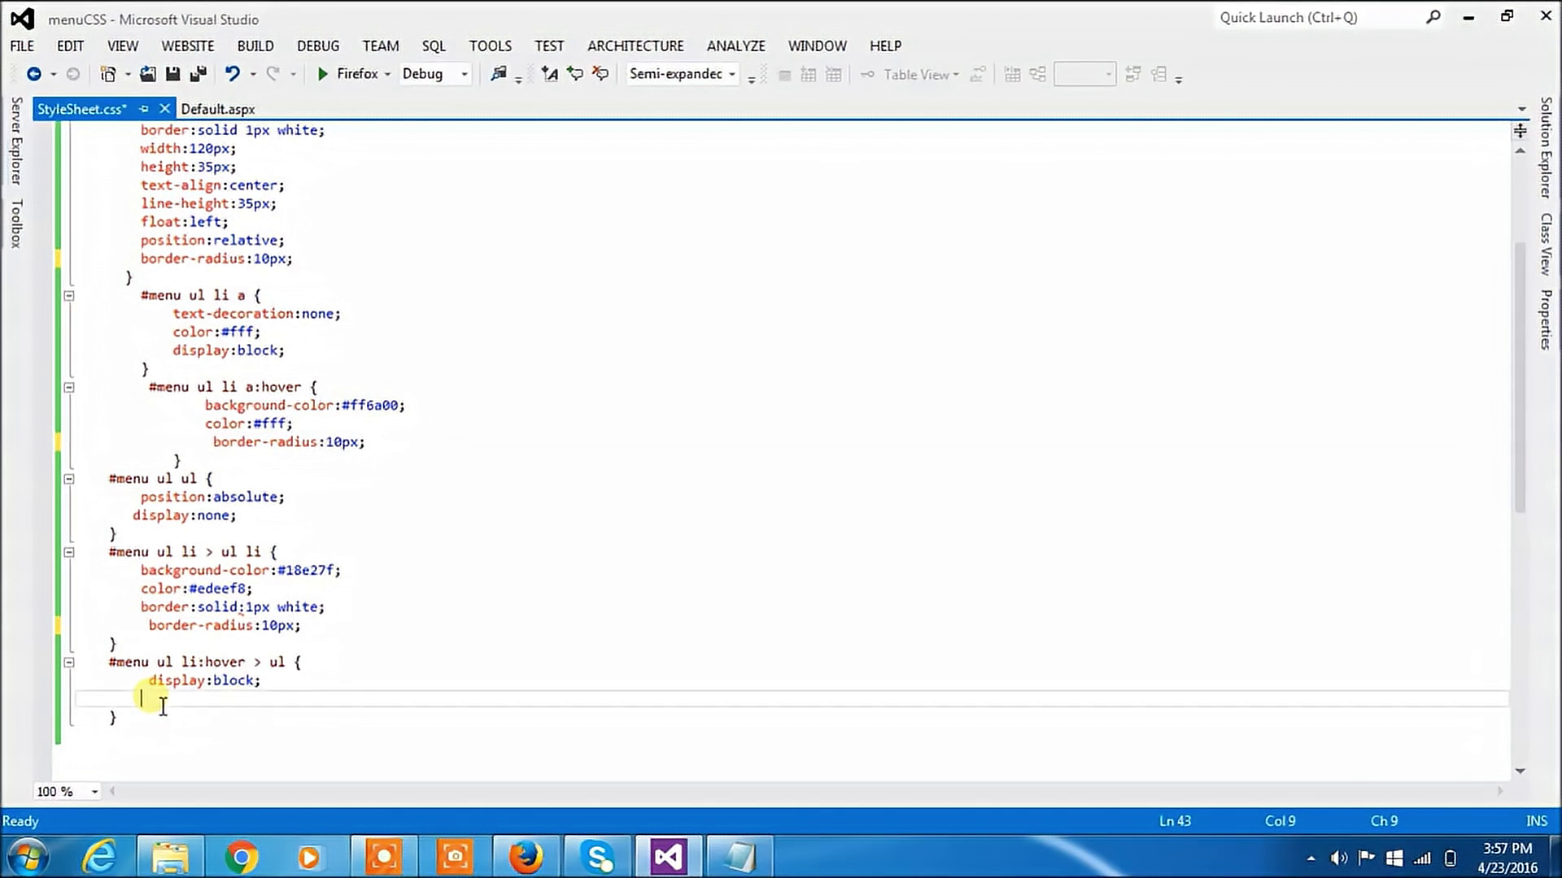
key(ctrl+v)
Step: Save the stylesheet and reload Firefox to see the rounded buttons
key(ctrl+s)
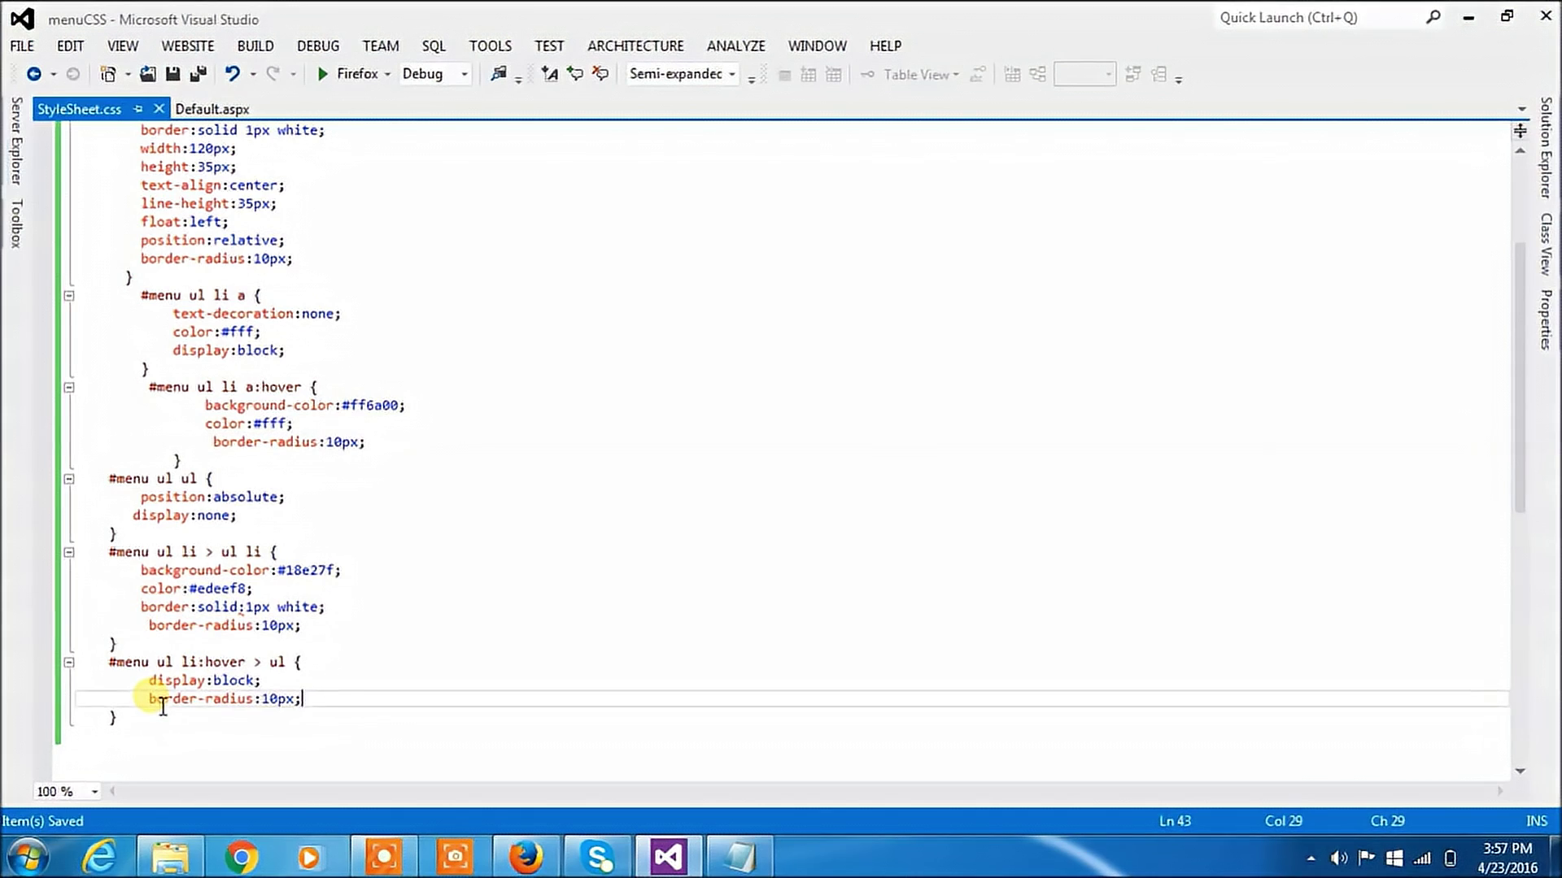
click(526, 857)
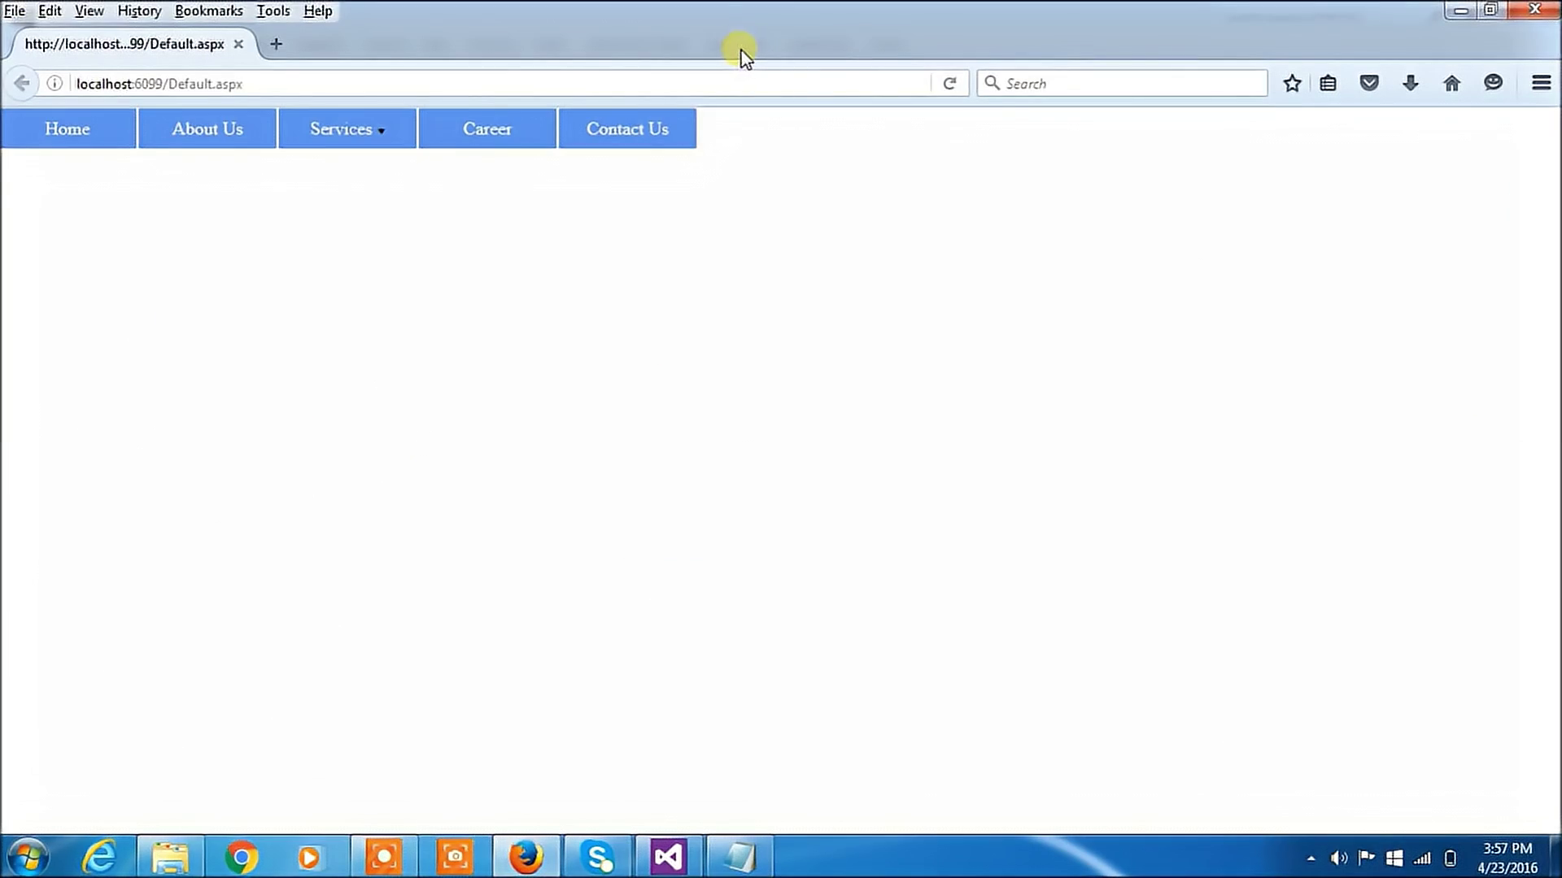
click(689, 84)
key(Return)
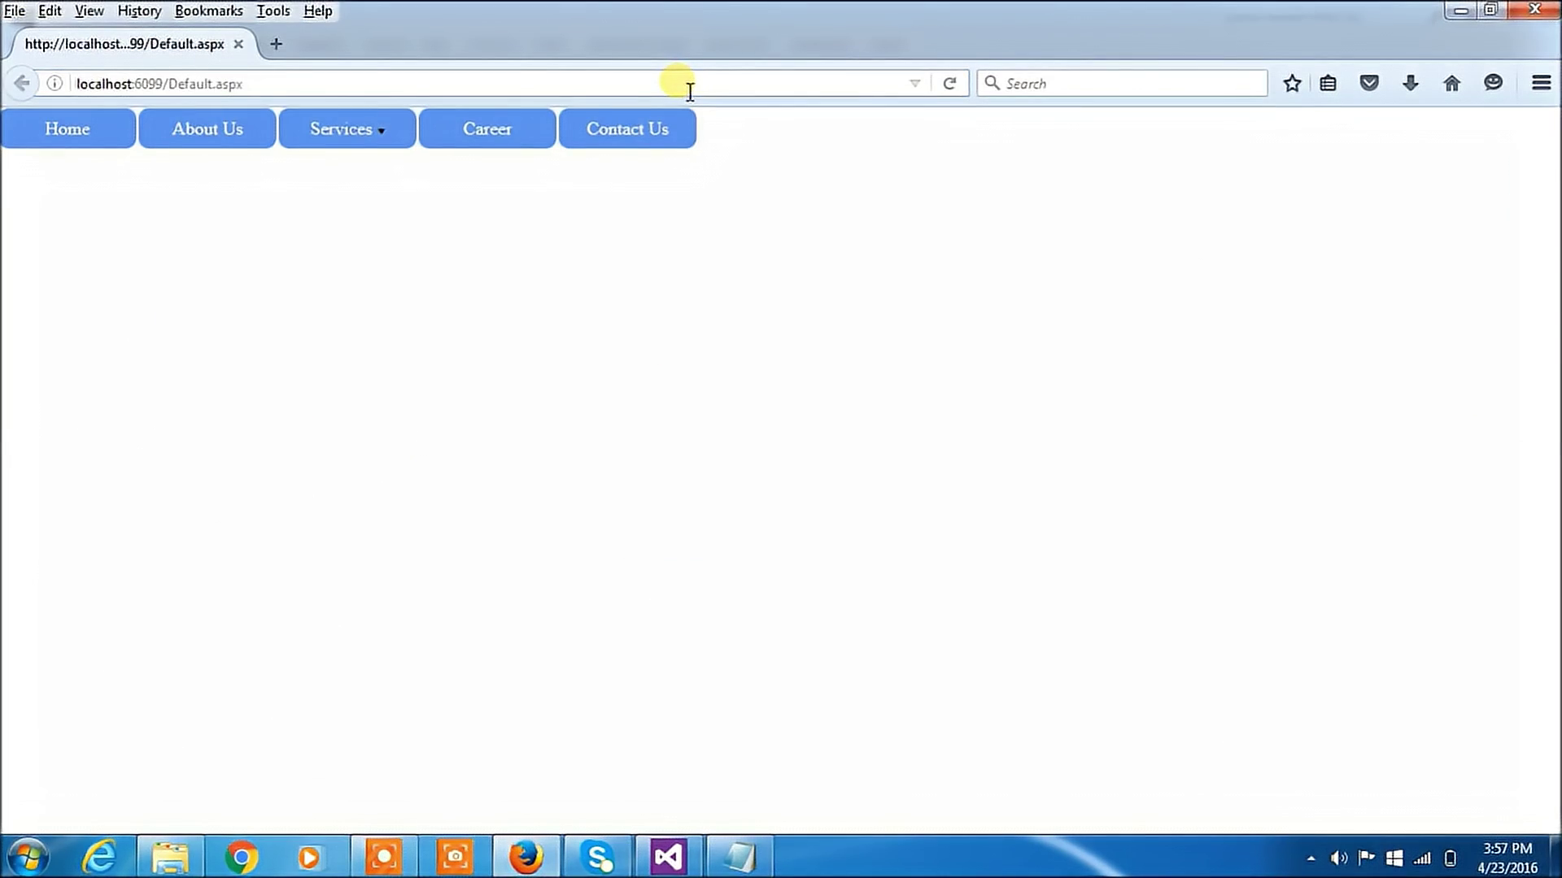